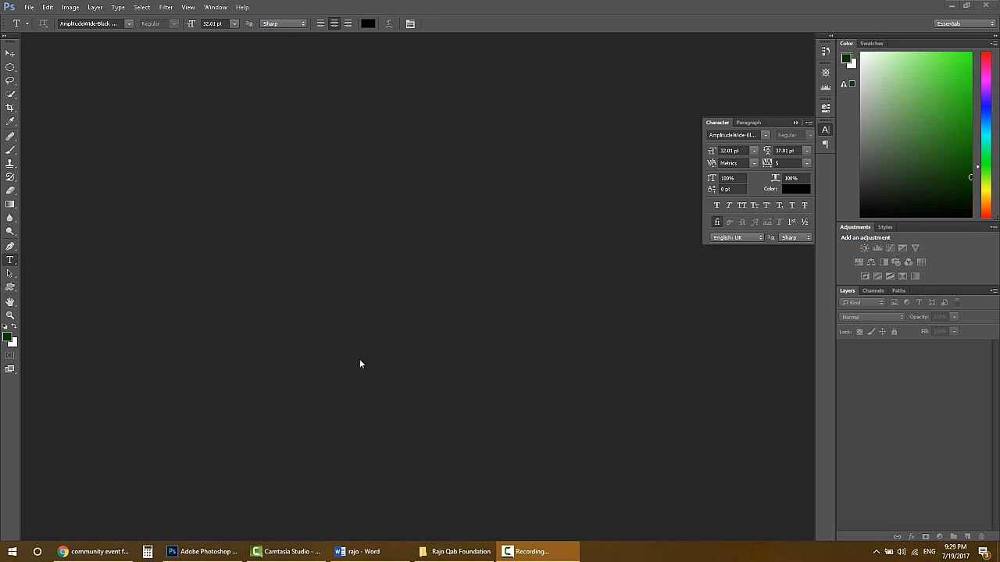
# - Switch to Chrome to view the first two RajoQab image results, then return to Photoshop
pyautogui.click(94, 550)
pyautogui.click(275, 7)
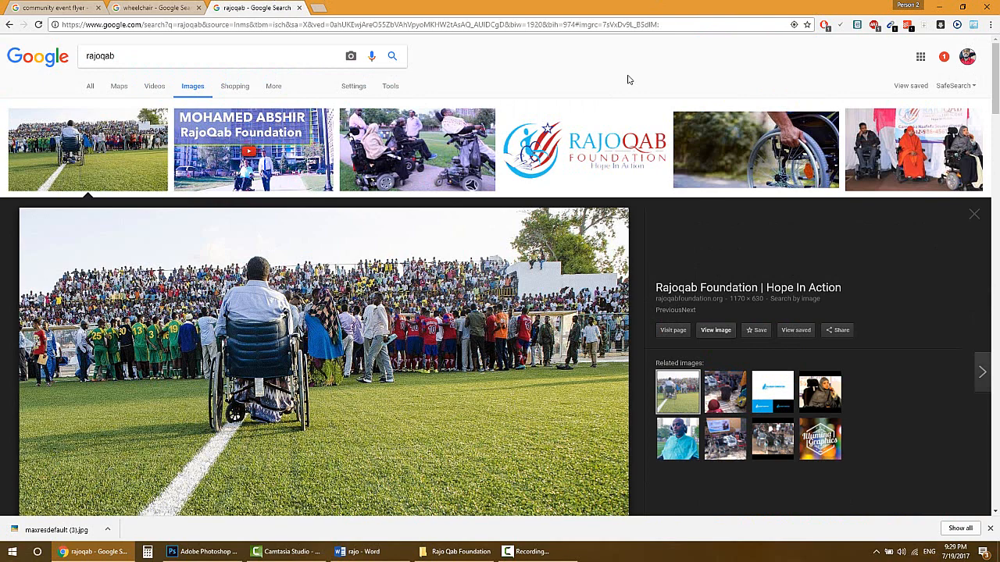
pyautogui.press('Right')
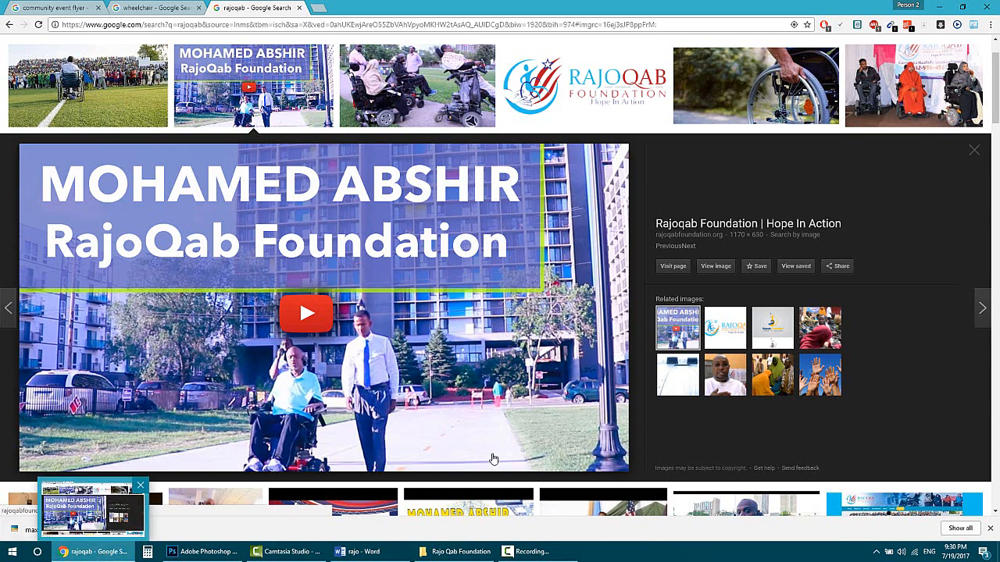
pyautogui.click(990, 529)
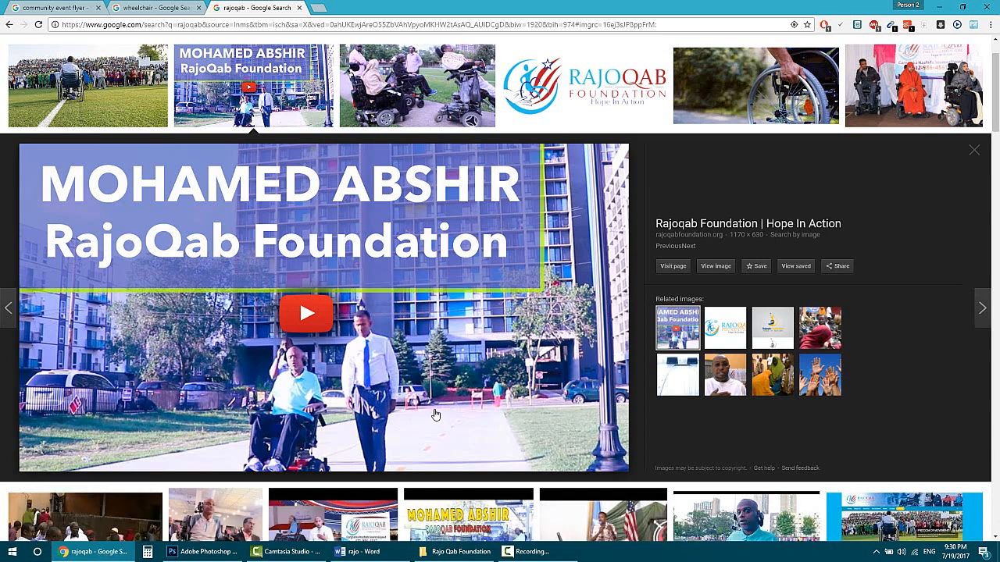
pyautogui.click(217, 555)
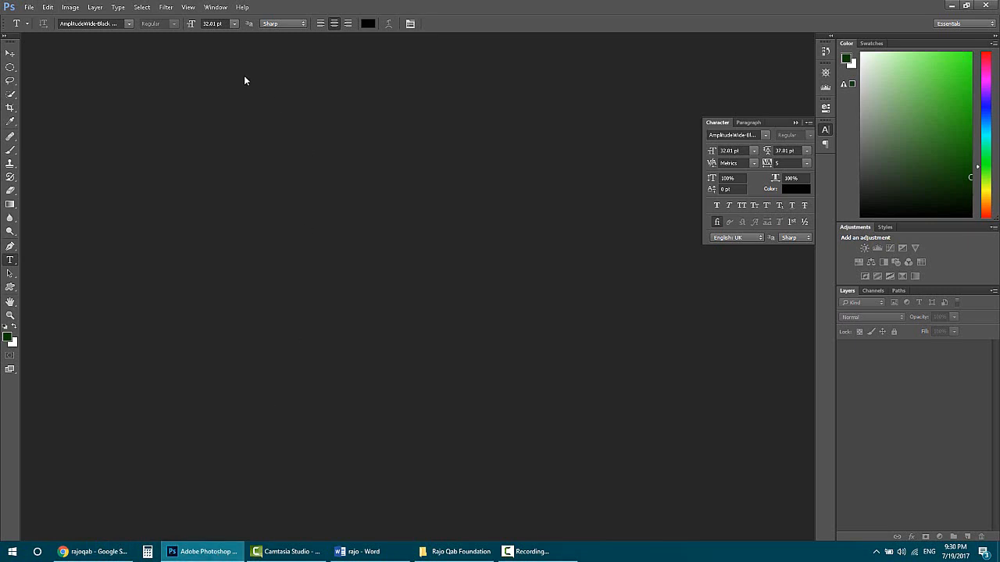
pyautogui.click(29, 7)
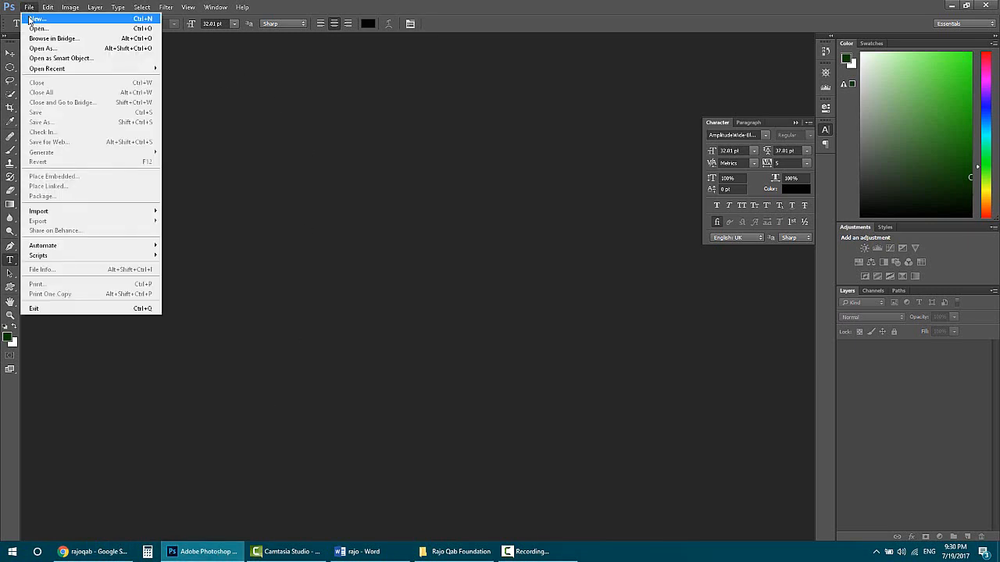
pyautogui.click(36, 19)
pyautogui.click(381, 119)
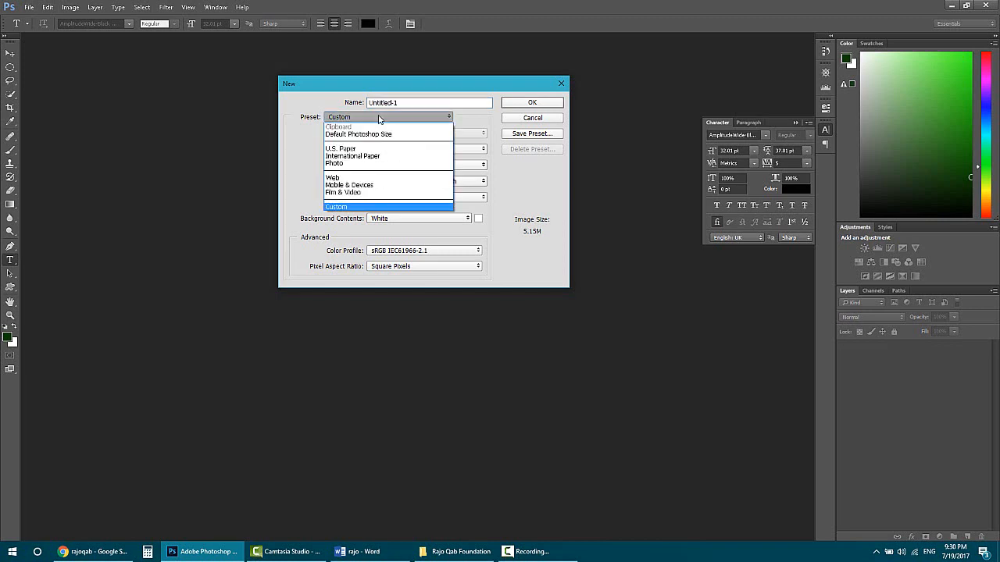
pyautogui.click(439, 90)
pyautogui.click(561, 83)
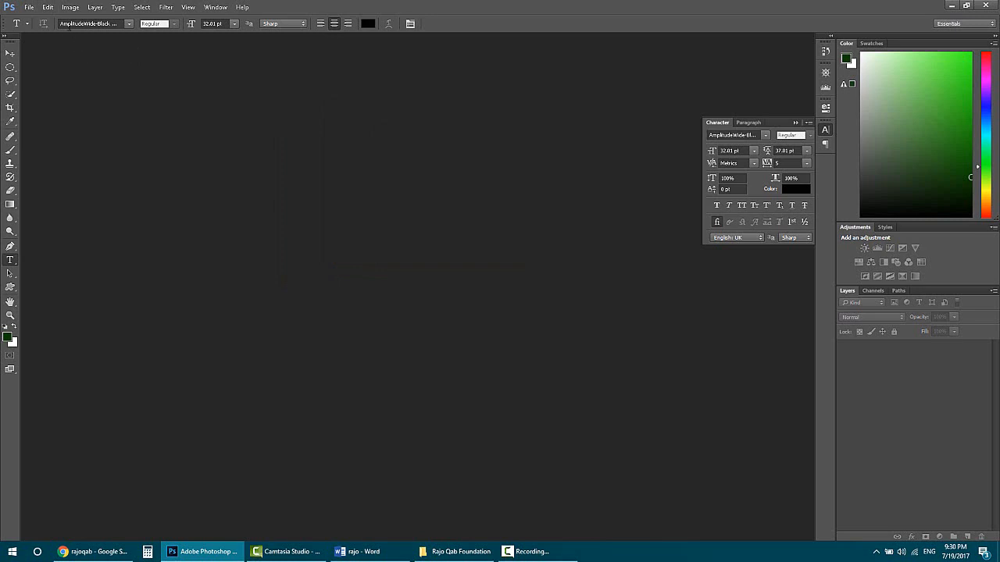
# - Start a new document with the U.S. Paper preset and RGB Color as the color mode
pyautogui.click(29, 7)
pyautogui.click(35, 19)
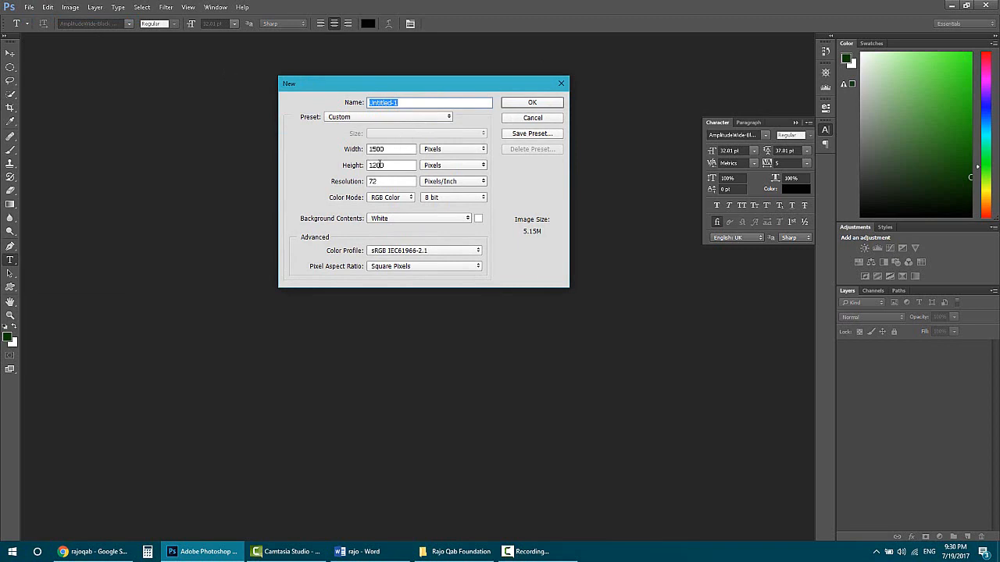
pyautogui.click(354, 117)
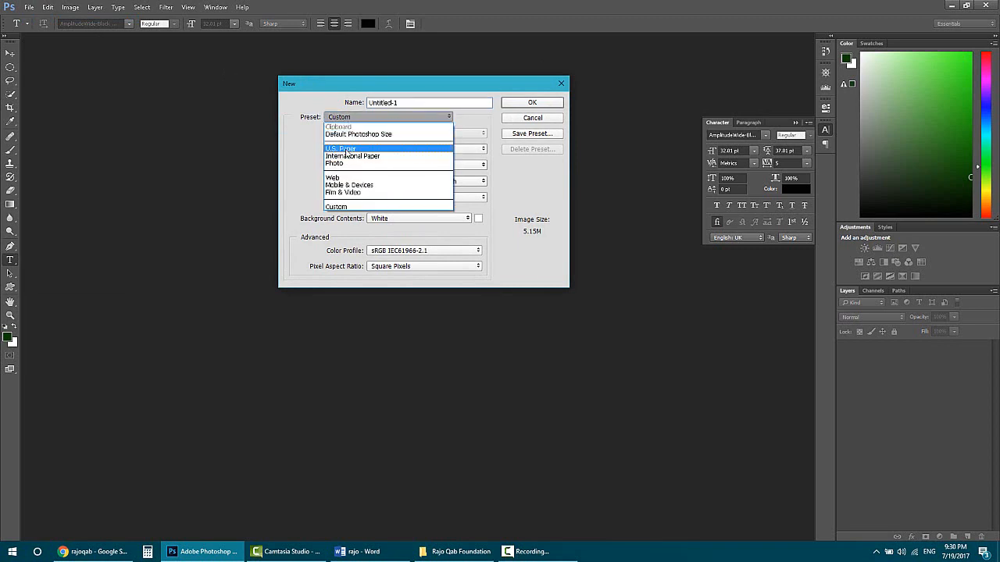
pyautogui.click(348, 148)
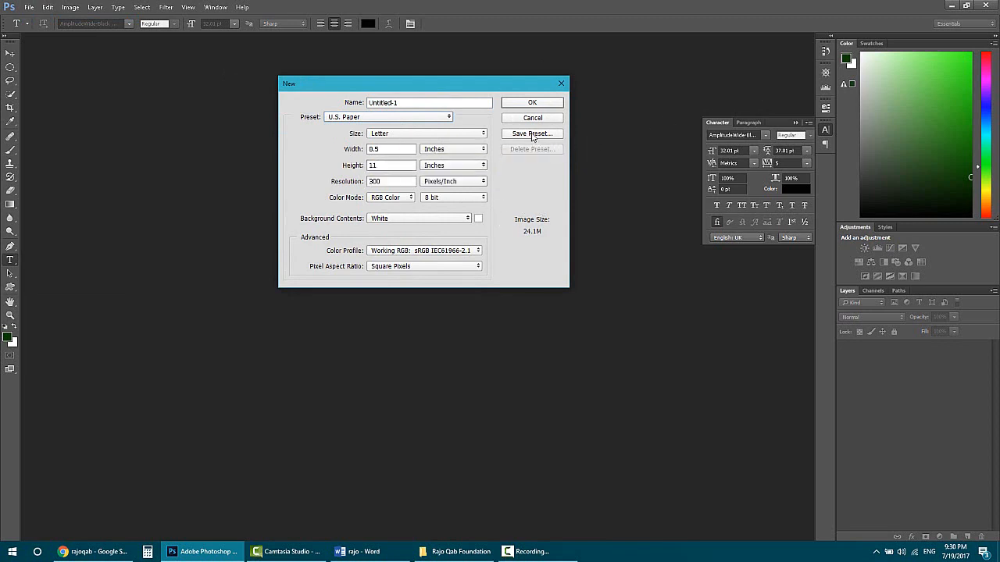
pyautogui.click(390, 198)
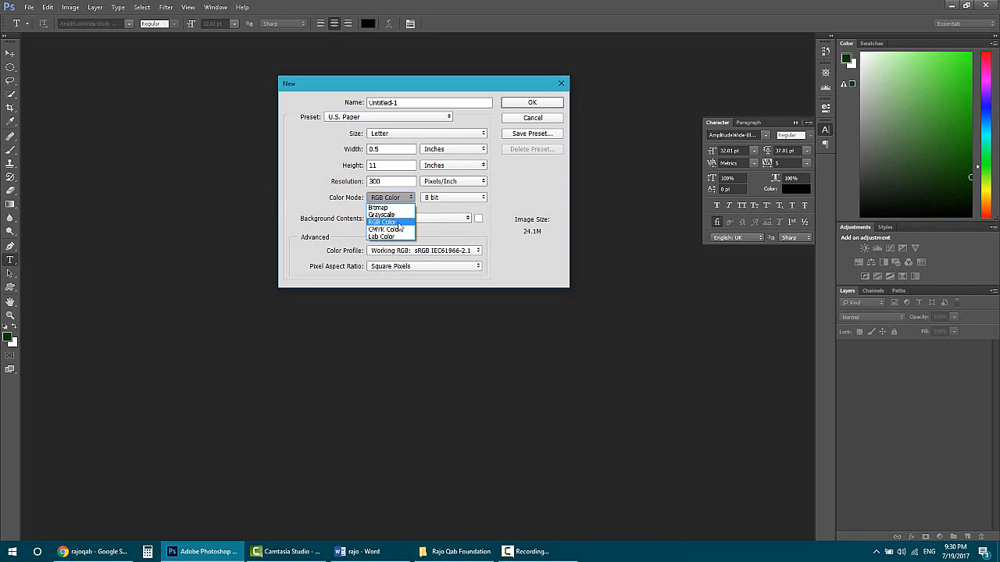
pyautogui.click(400, 222)
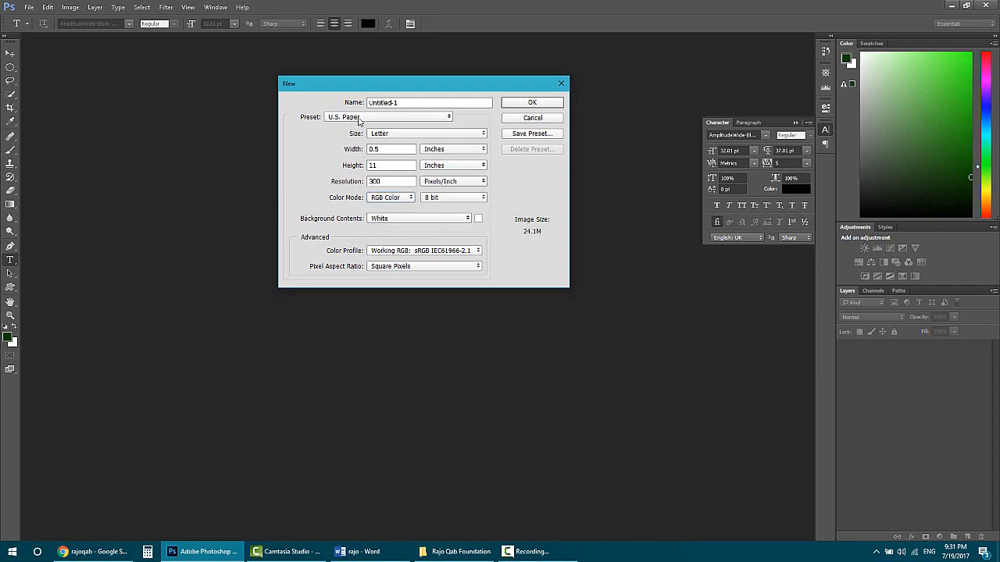
# - Name the new document "RajoQab Foundation Flyer" and create it
pyautogui.moveTo(415, 102); pyautogui.dragTo(334, 114)
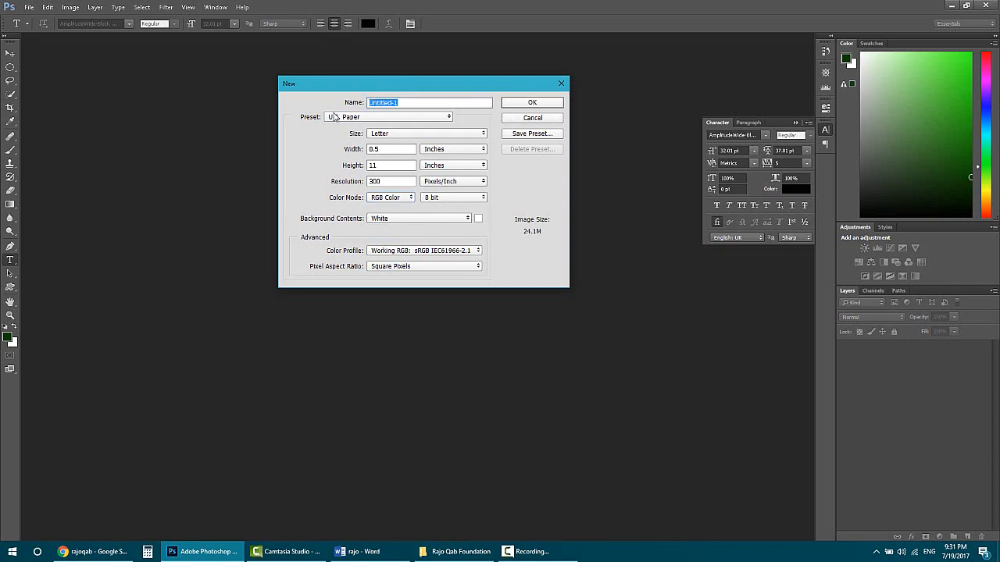
pyautogui.press('capslock')
pyautogui.write('RajoQab')
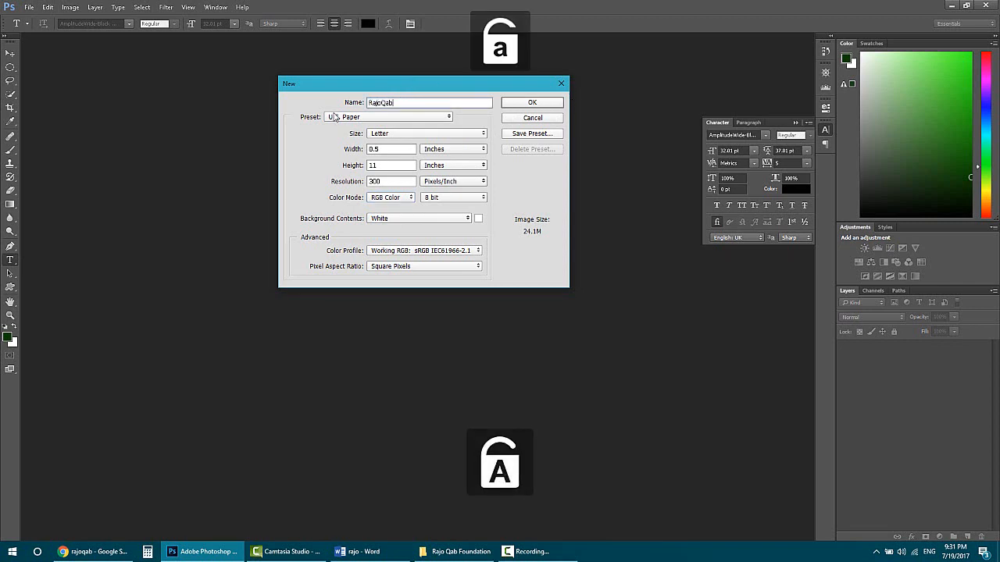
pyautogui.write(' Foundation')
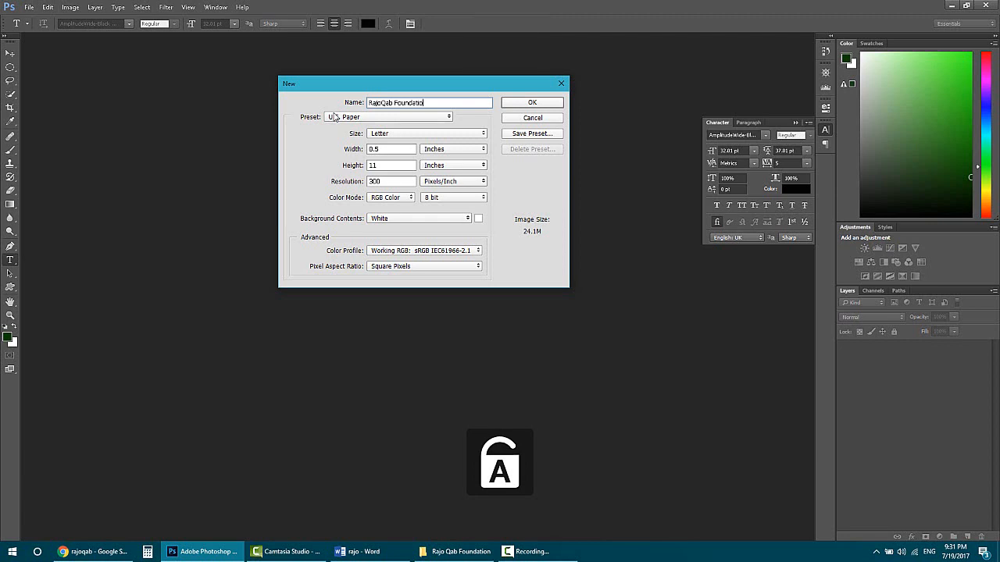
pyautogui.press('capslock')
pyautogui.write('Flyer')
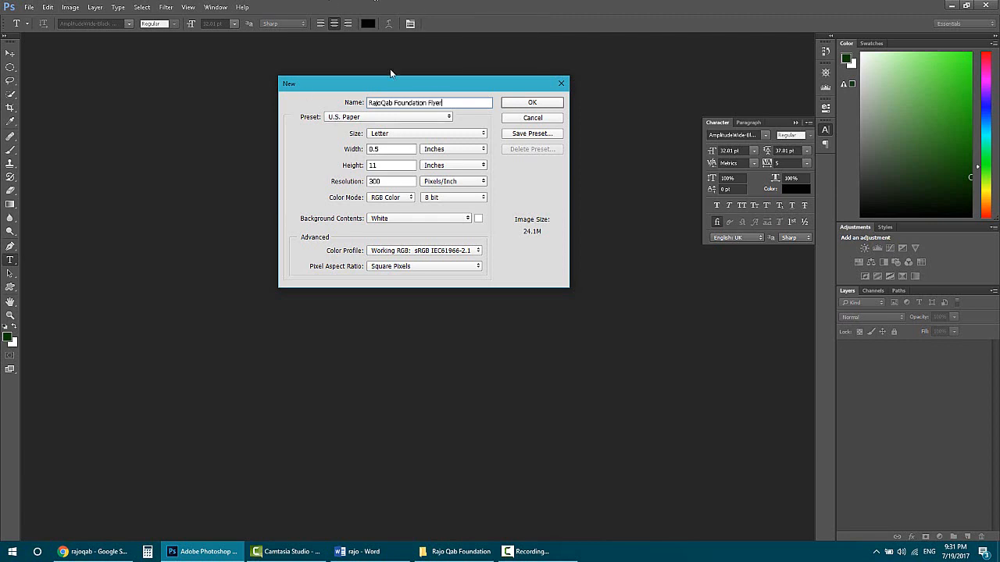
pyautogui.click(528, 105)
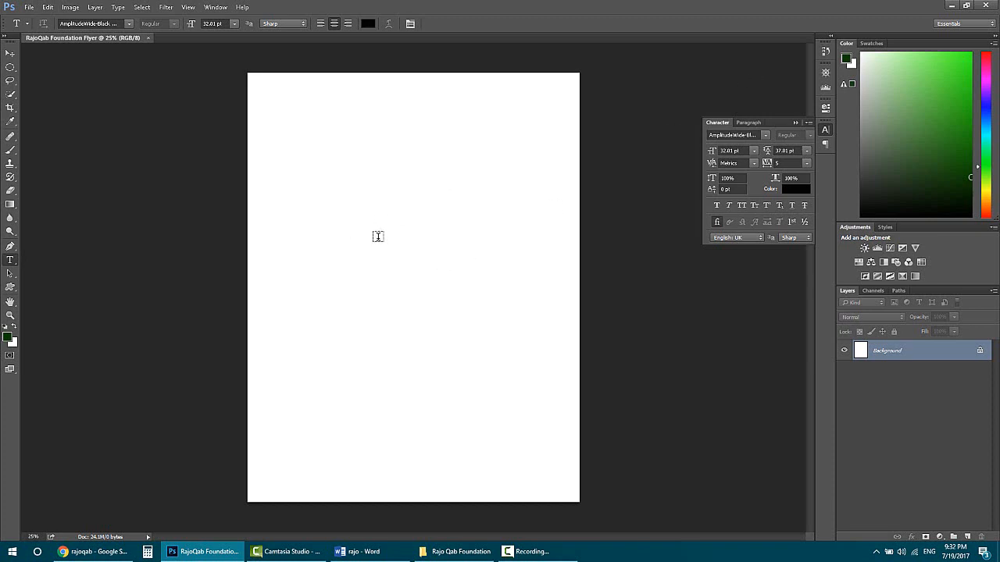
# - Switch to Chrome and browse the community event flyer images for layout ideas, examining the PAR for Stroke flyer
pyautogui.click(94, 552)
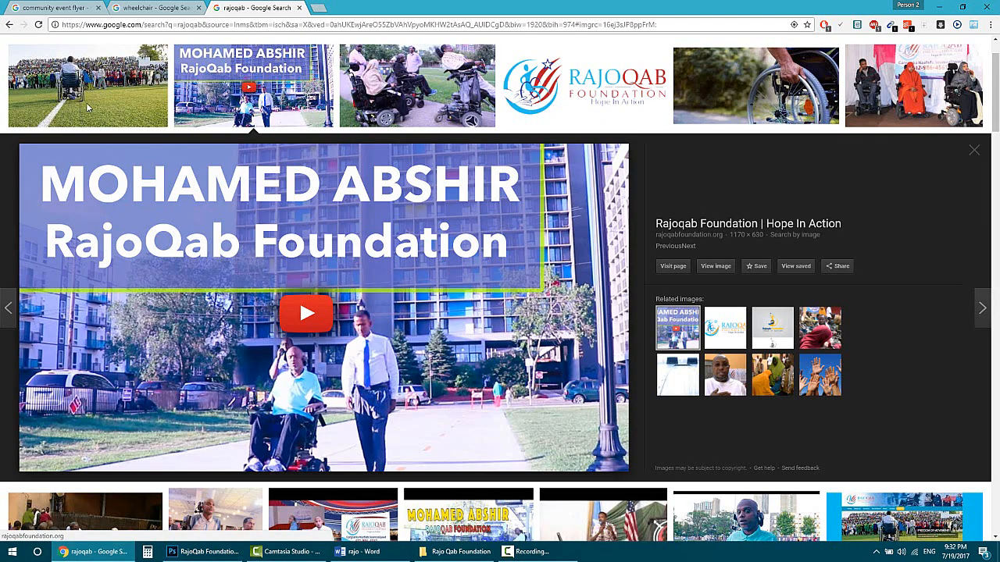
pyautogui.click(36, 10)
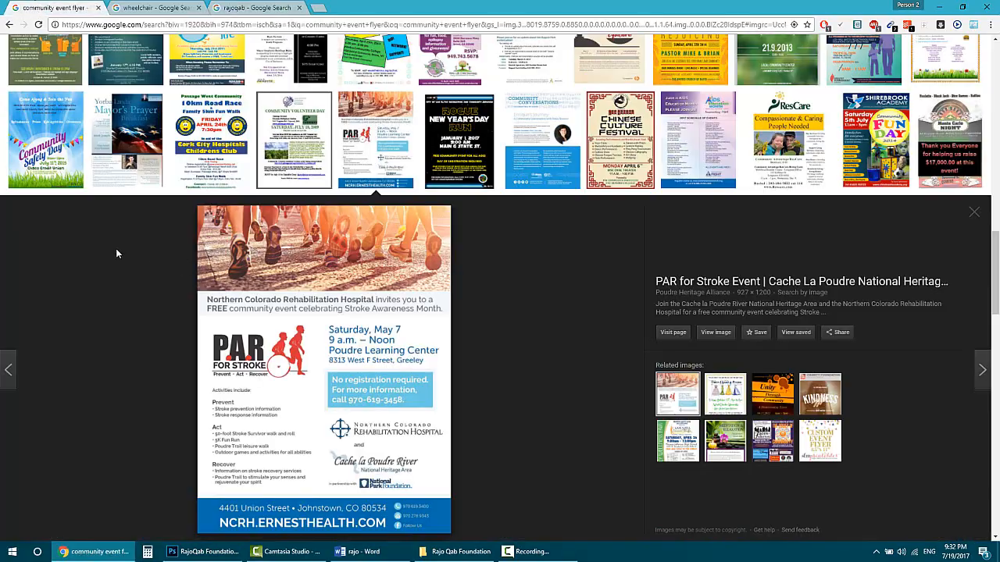
pyautogui.scroll(5, 116, 249)
pyautogui.scroll(10, 131, 242)
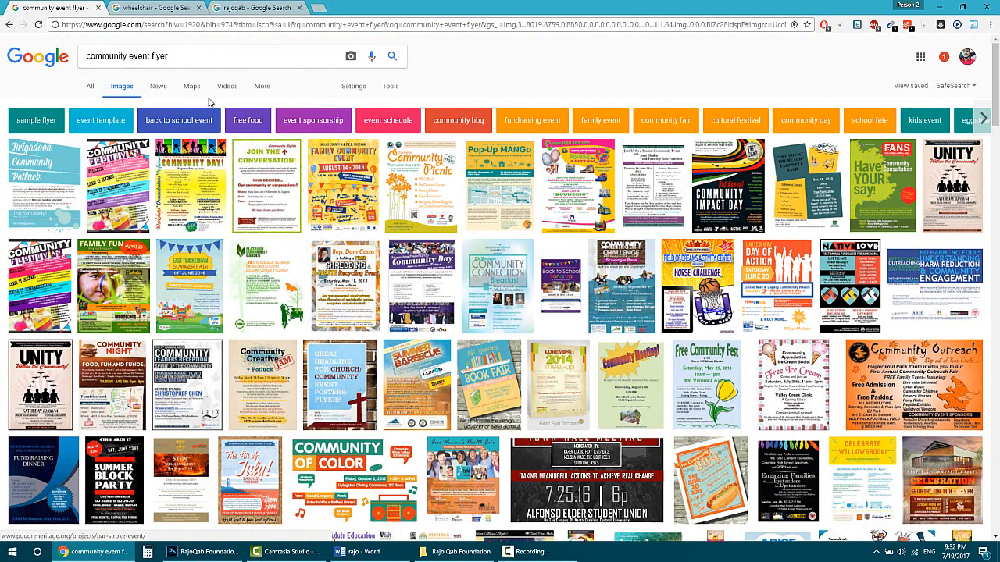
pyautogui.scroll(-2, 824, 74)
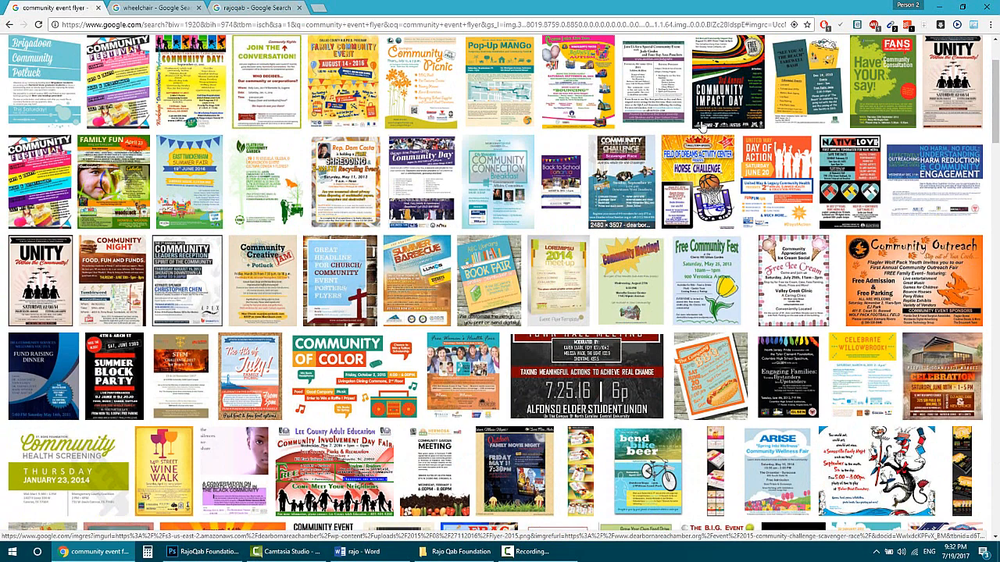
pyautogui.scroll(-3, 492, 219)
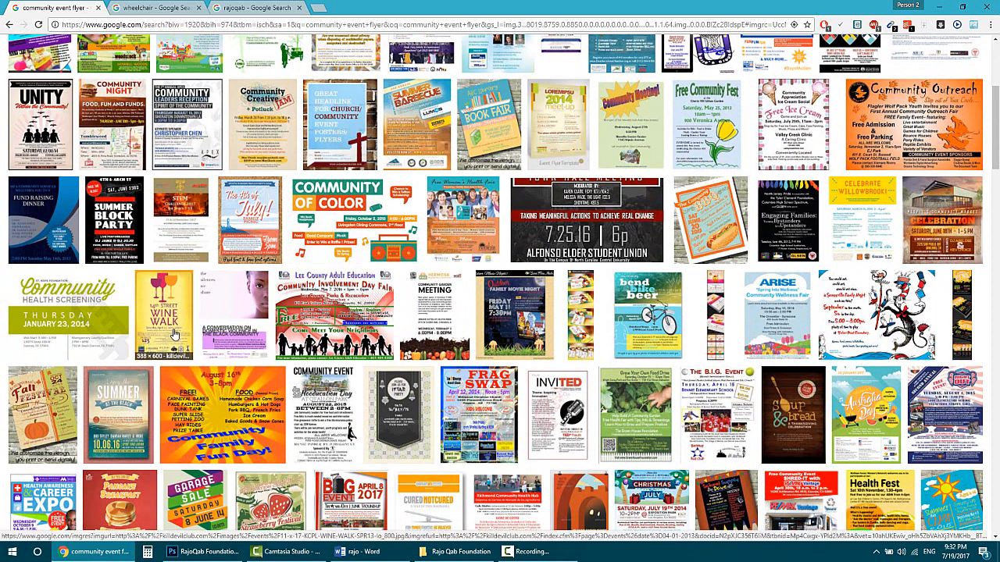
pyautogui.scroll(-1, 239, 314)
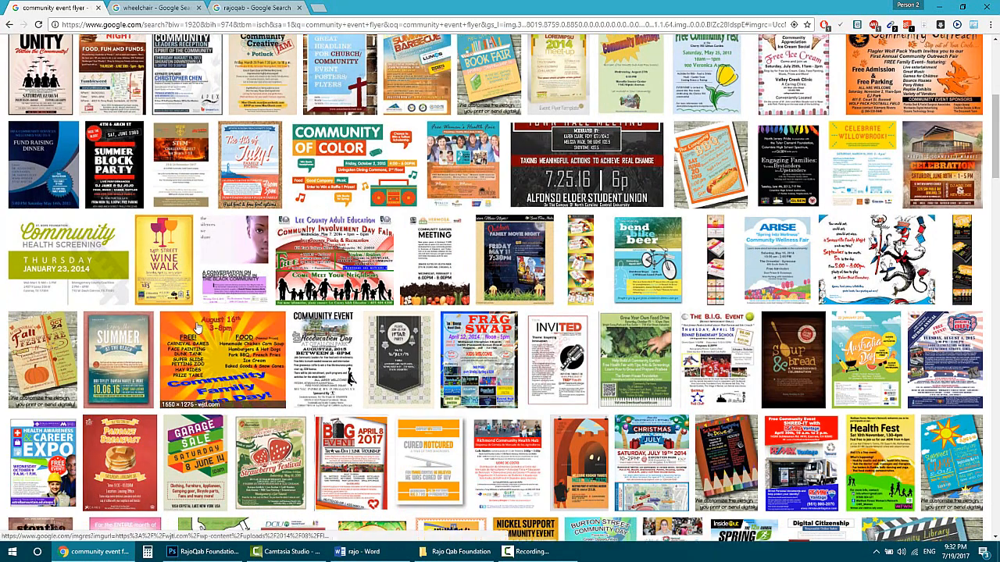
pyautogui.scroll(-3, 473, 166)
pyautogui.scroll(-3, 457, 172)
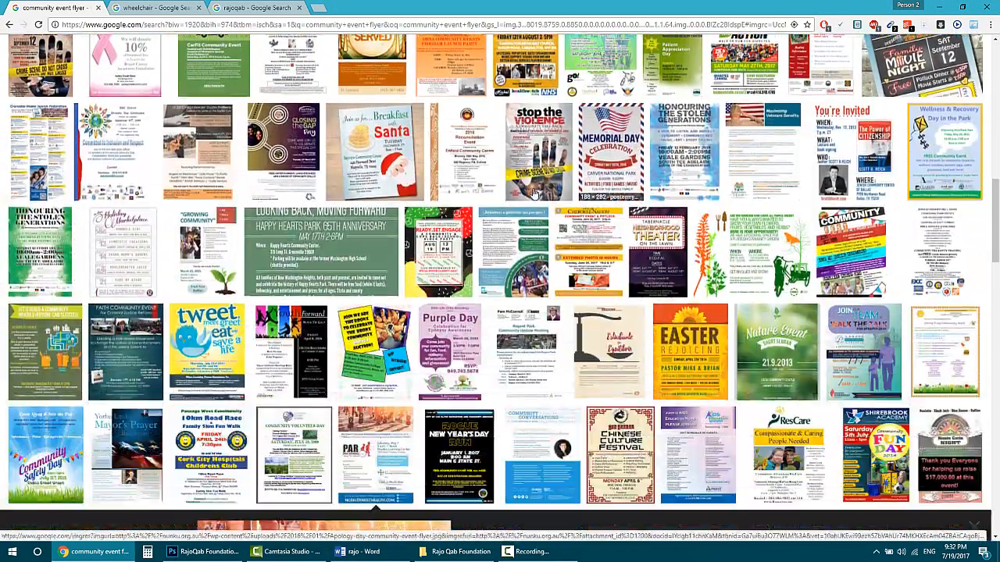
pyautogui.click(375, 436)
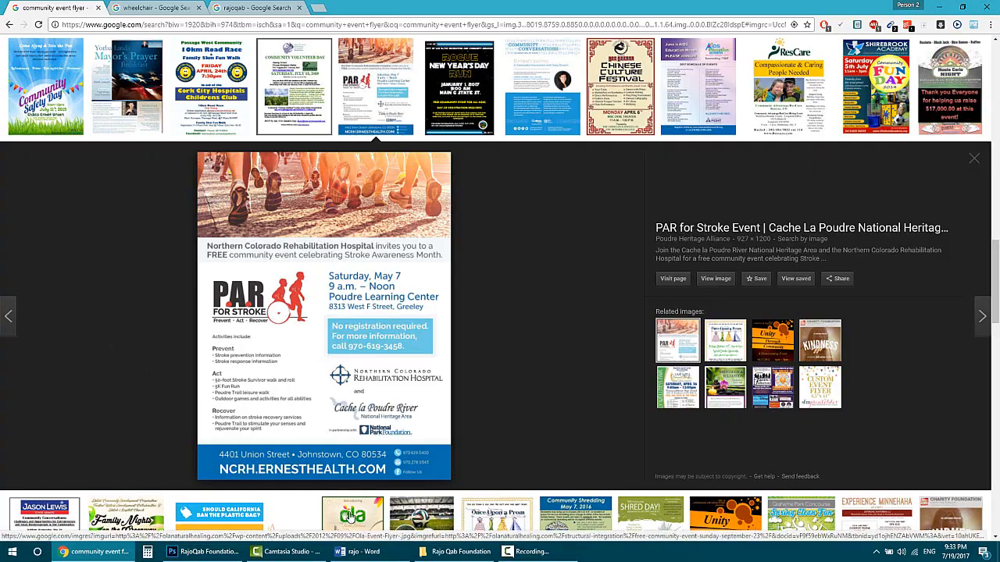
# - Switch to the rajo document in Word and read through the flyer's event details, programs and contacts
pyautogui.click(359, 551)
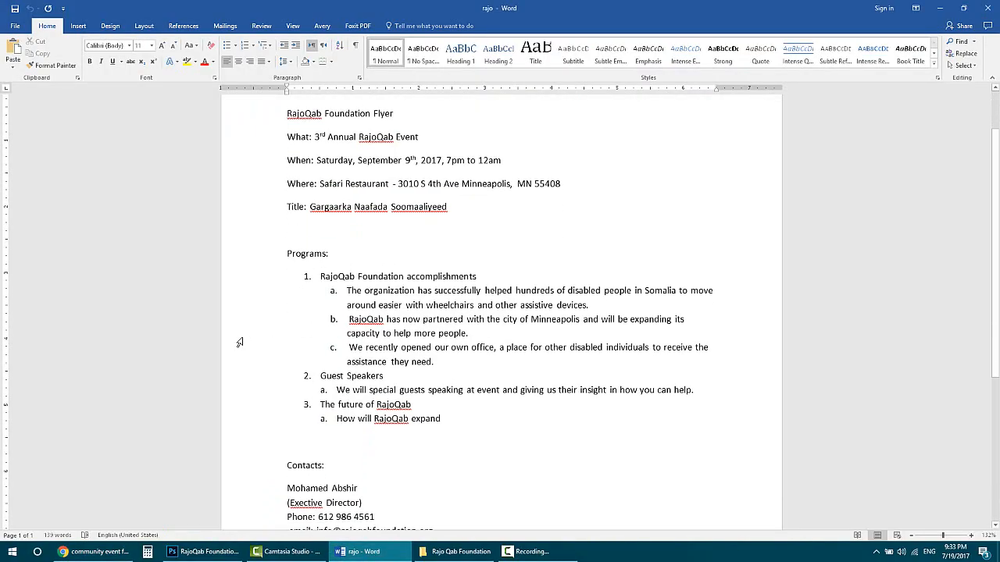
pyautogui.scroll(-3, 239, 343)
pyautogui.scroll(5, 244, 338)
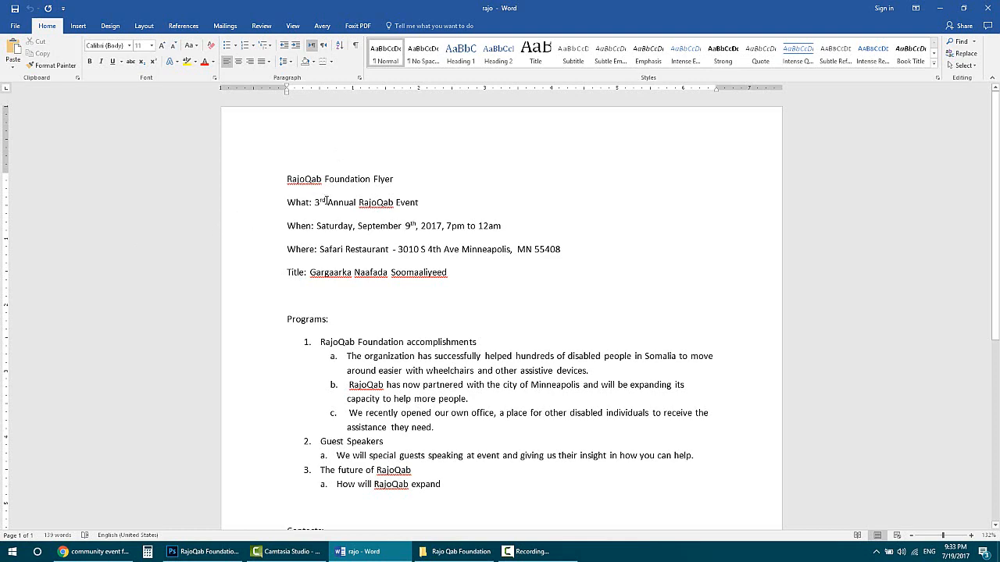
pyautogui.scroll(-2, 380, 214)
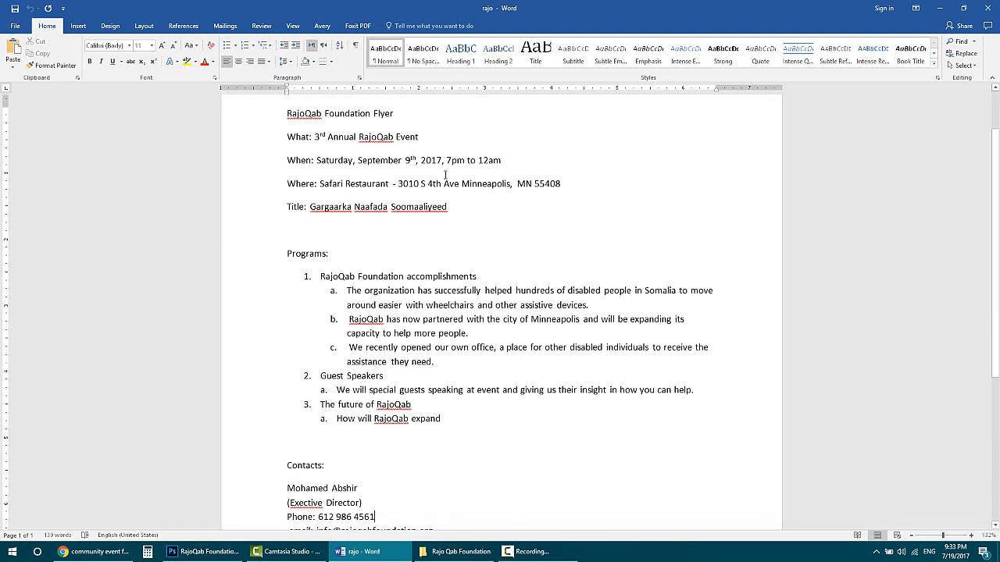
pyautogui.scroll(-3, 326, 184)
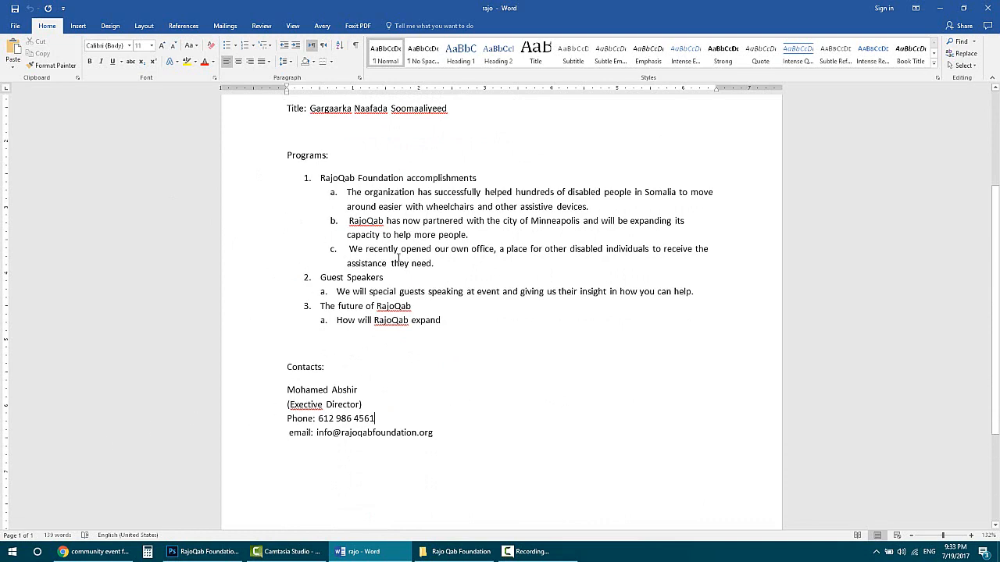
pyautogui.scroll(7, 385, 279)
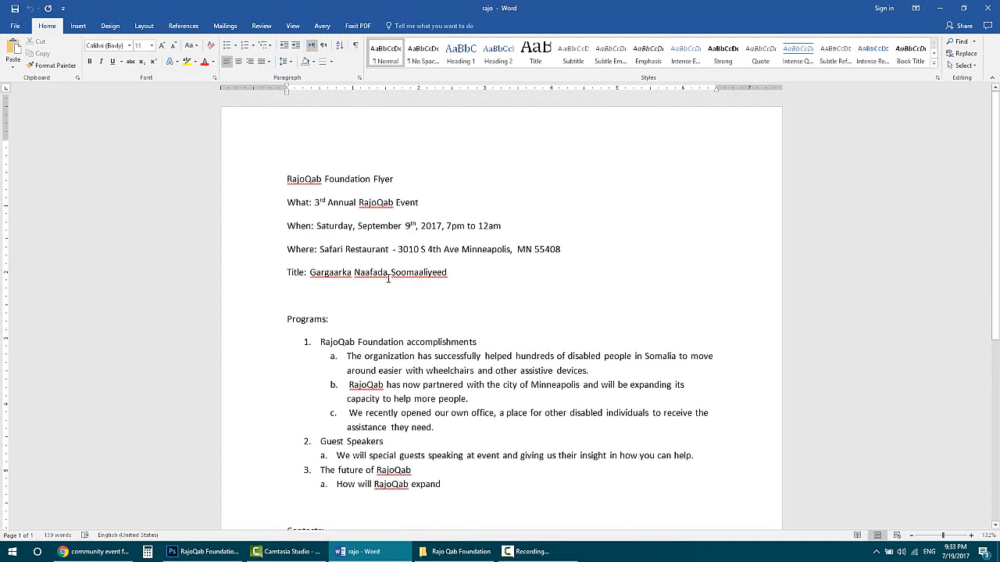
pyautogui.scroll(-6, 491, 281)
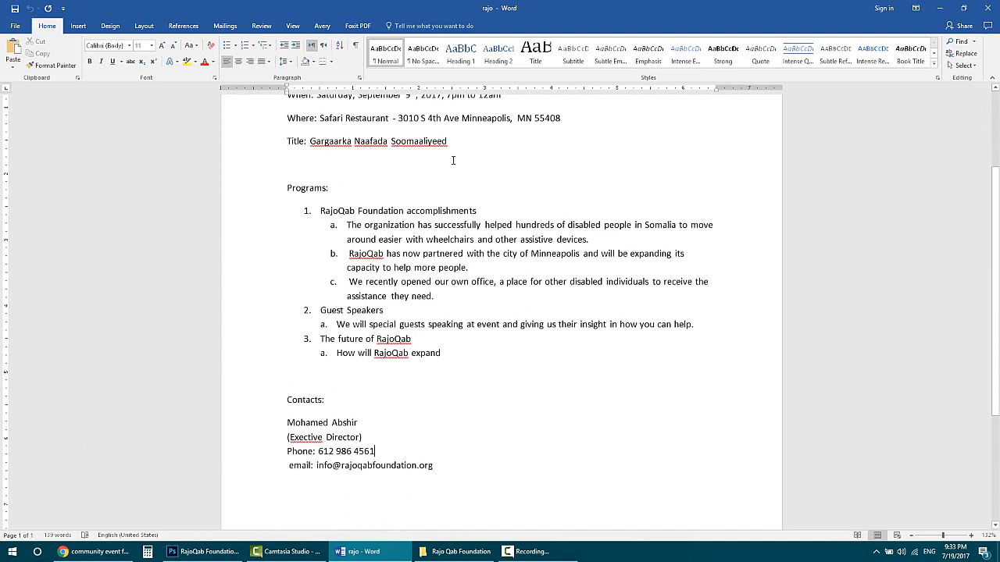
pyautogui.scroll(3, 388, 268)
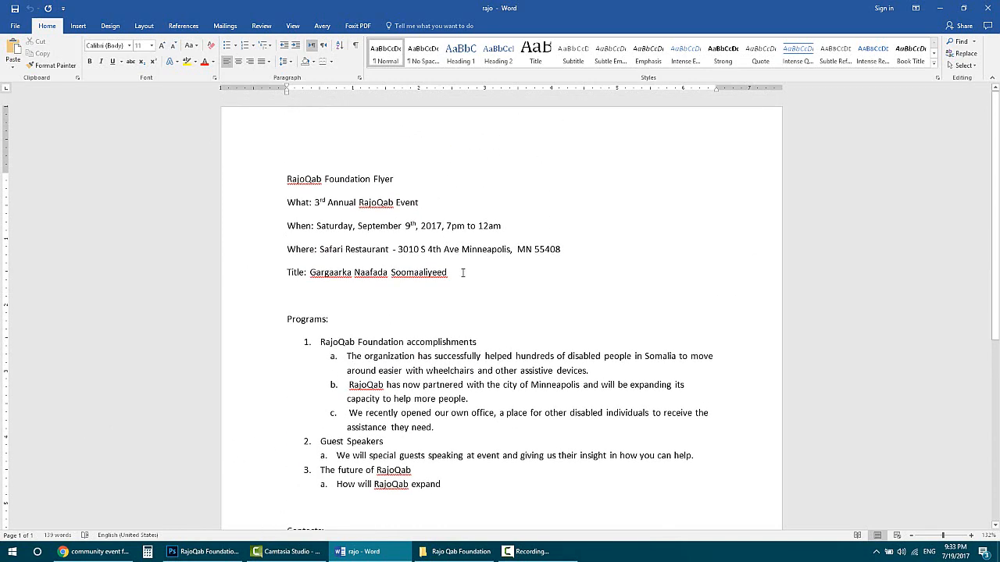
# - Switch back to Chrome and look over the transparent wheelchair images and the RajoQab image results
pyautogui.click(109, 556)
pyautogui.click(148, 6)
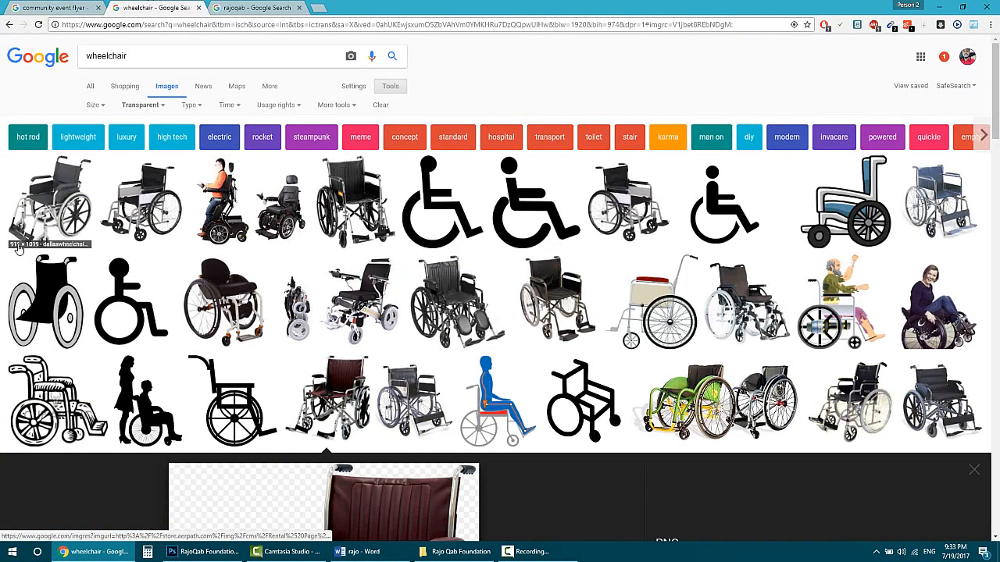
pyautogui.scroll(-5, 173, 276)
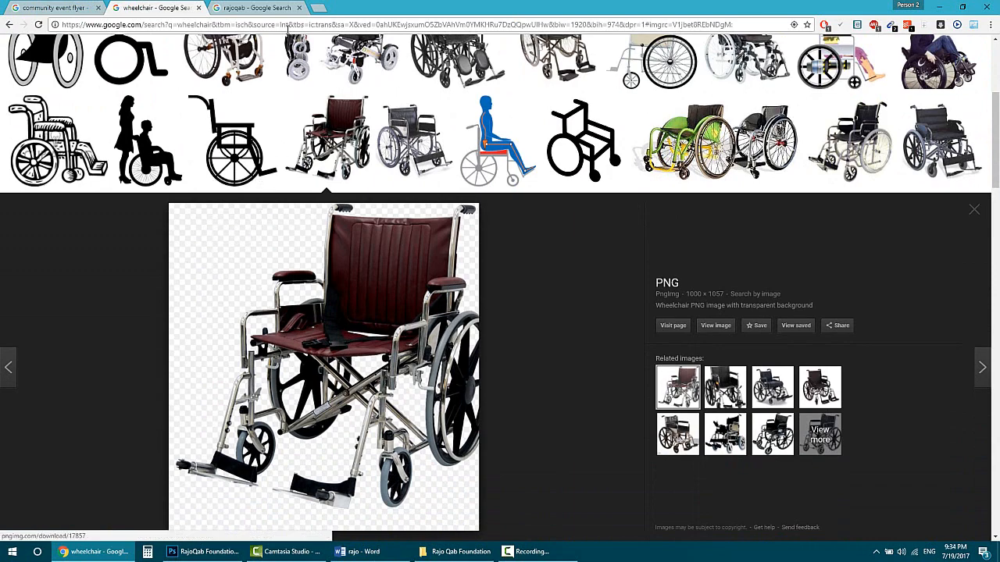
pyautogui.click(242, 10)
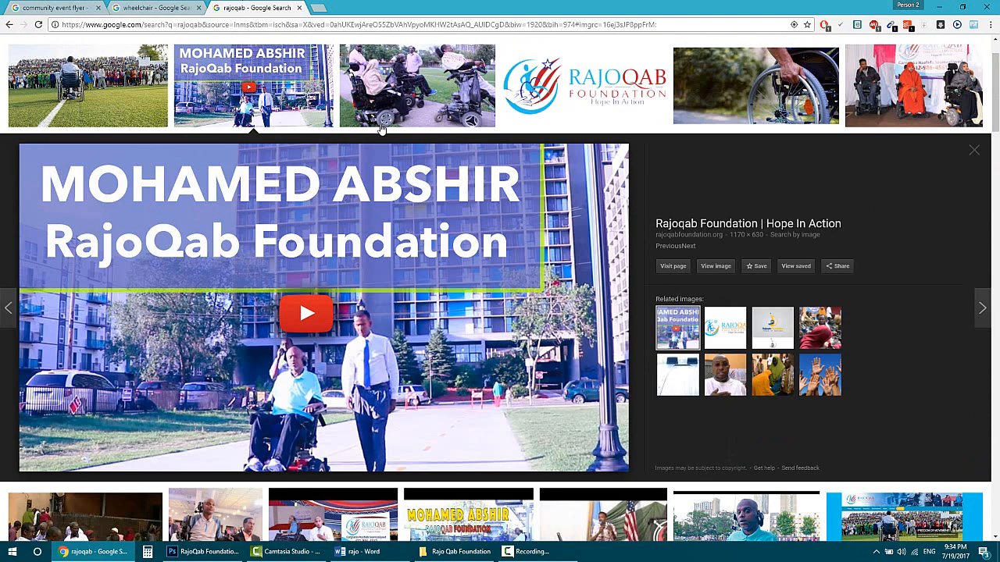
# - Browse the RajoQab image results and preview the photo of the man in a wheelchair facing the stadium crowd
pyautogui.scroll(-1, 461, 125)
pyautogui.scroll(-2, 461, 125)
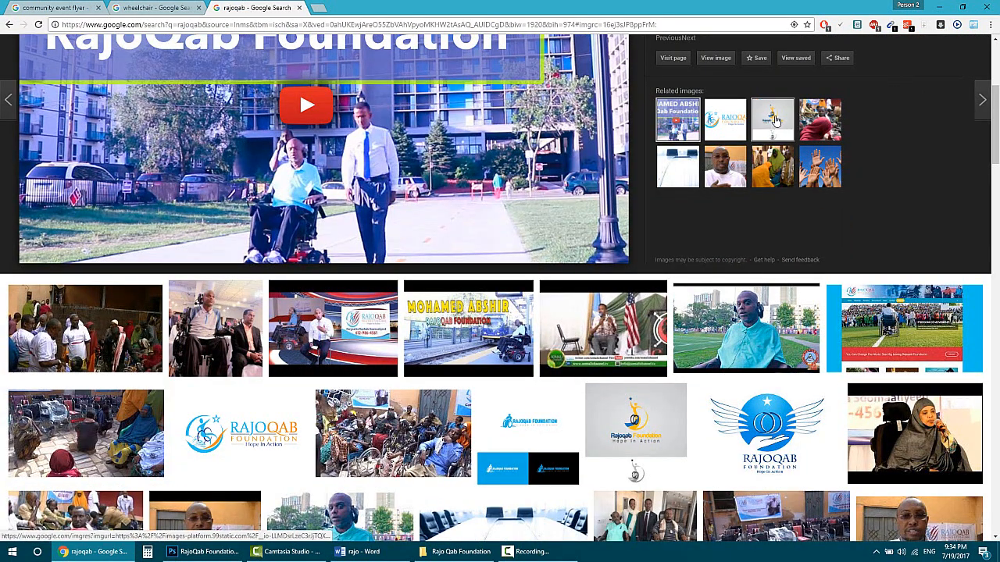
pyautogui.scroll(2, 624, 254)
pyautogui.scroll(-2, 624, 253)
pyautogui.scroll(3, 631, 250)
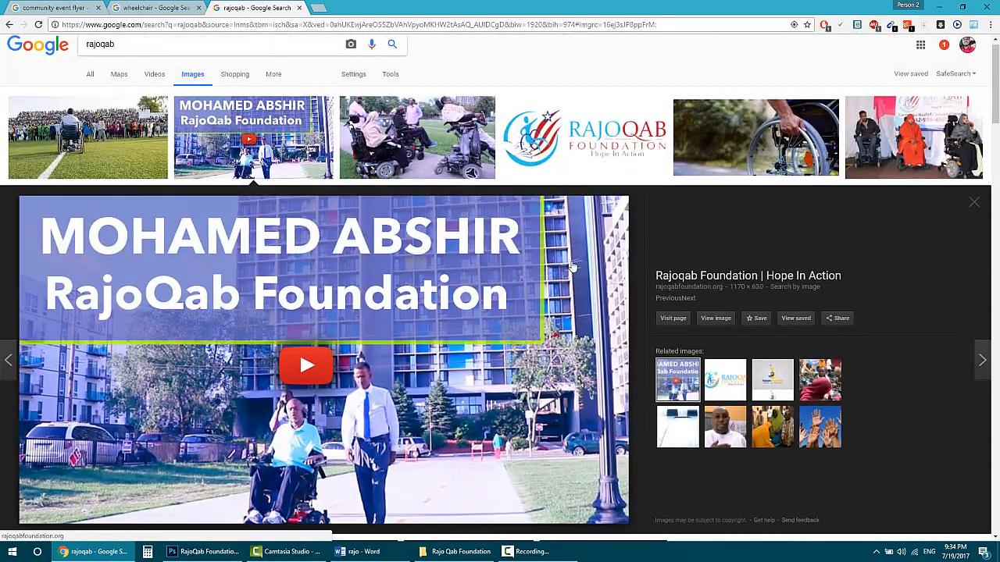
pyautogui.click(144, 142)
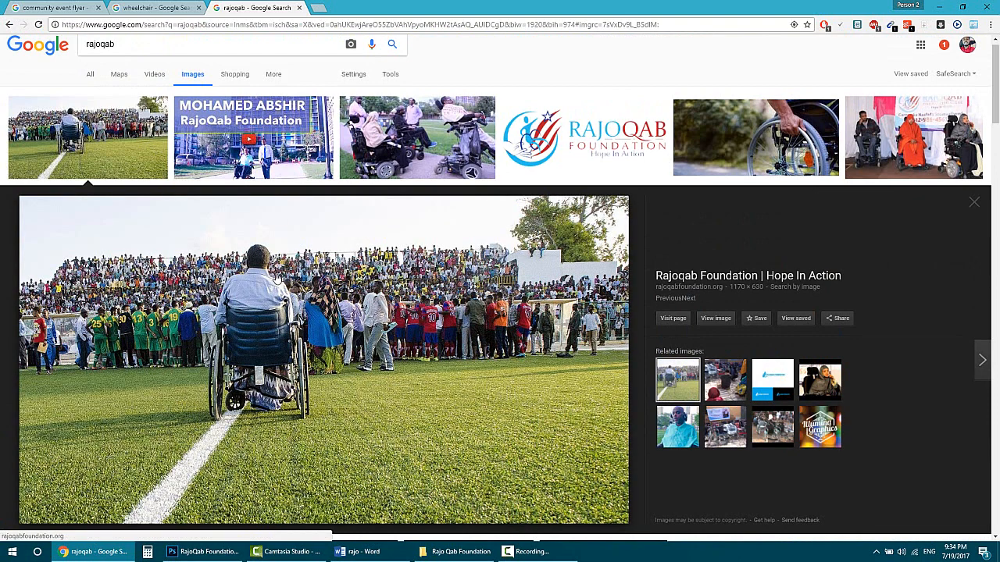
# - Open the stadium photo's source page on rajoqabfoundation.org and look over the foundation's home page
pyautogui.scroll(-1, 394, 274)
pyautogui.click(672, 267)
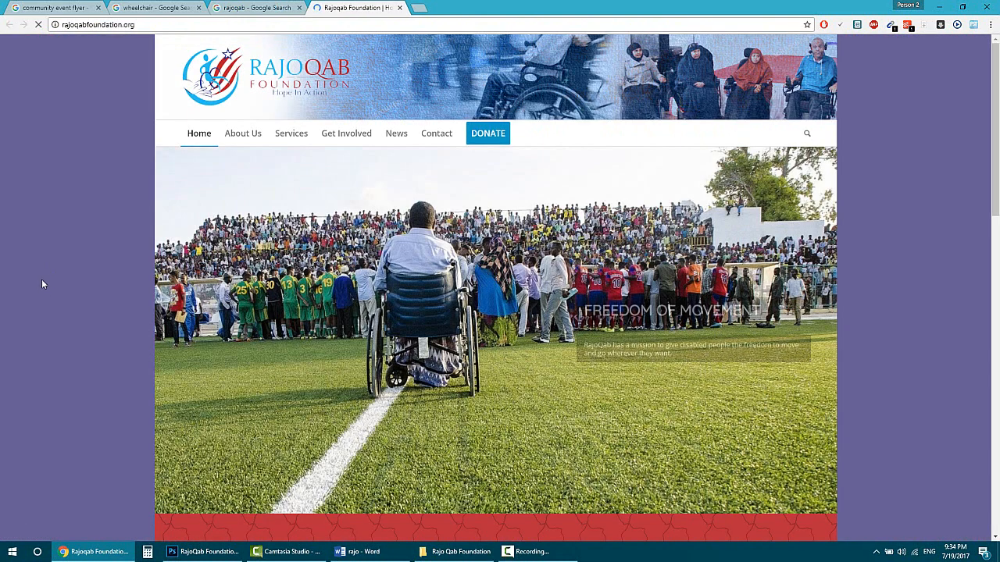
pyautogui.scroll(-3, 48, 281)
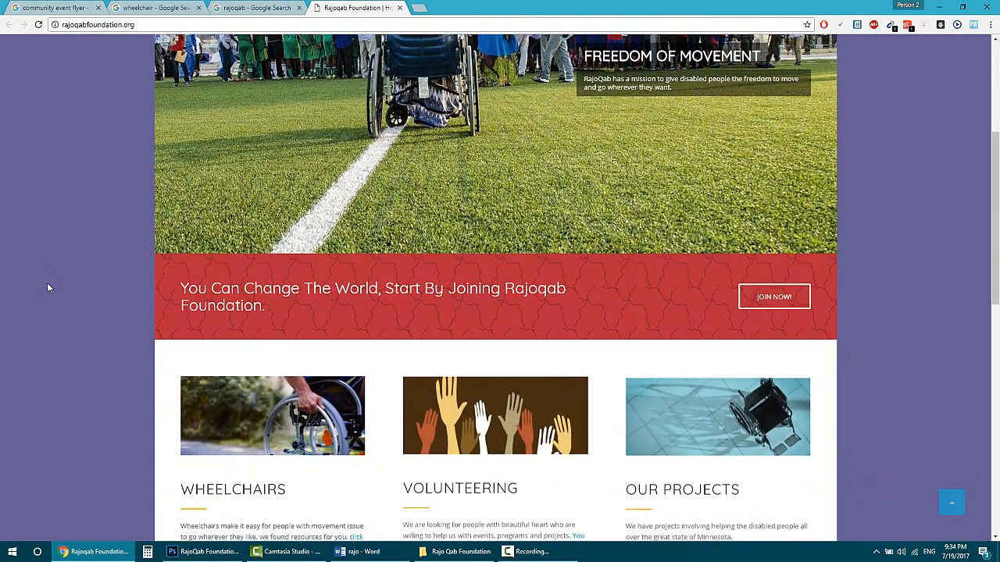
pyautogui.scroll(2, 47, 288)
pyautogui.scroll(2, 47, 288)
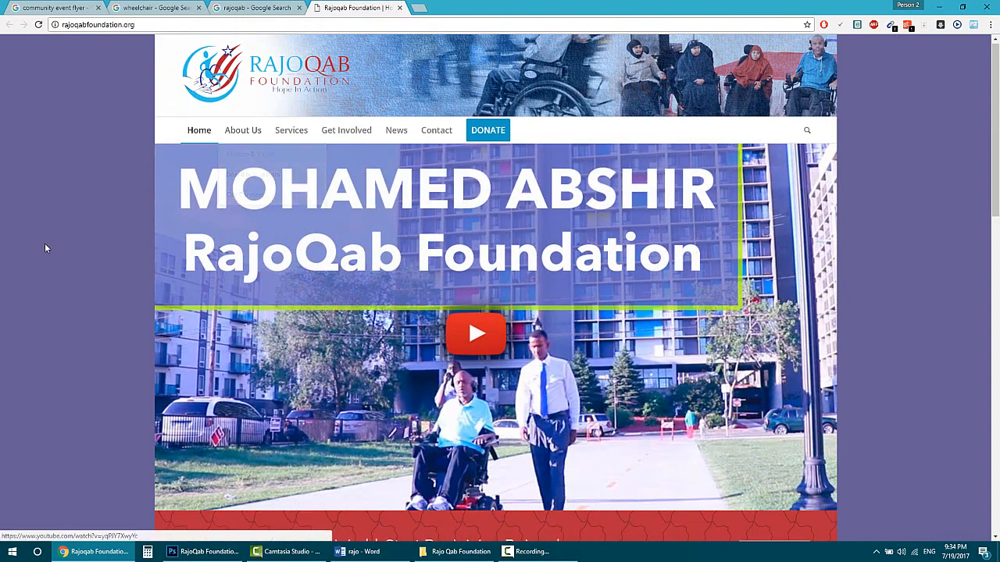
pyautogui.scroll(-1, 44, 243)
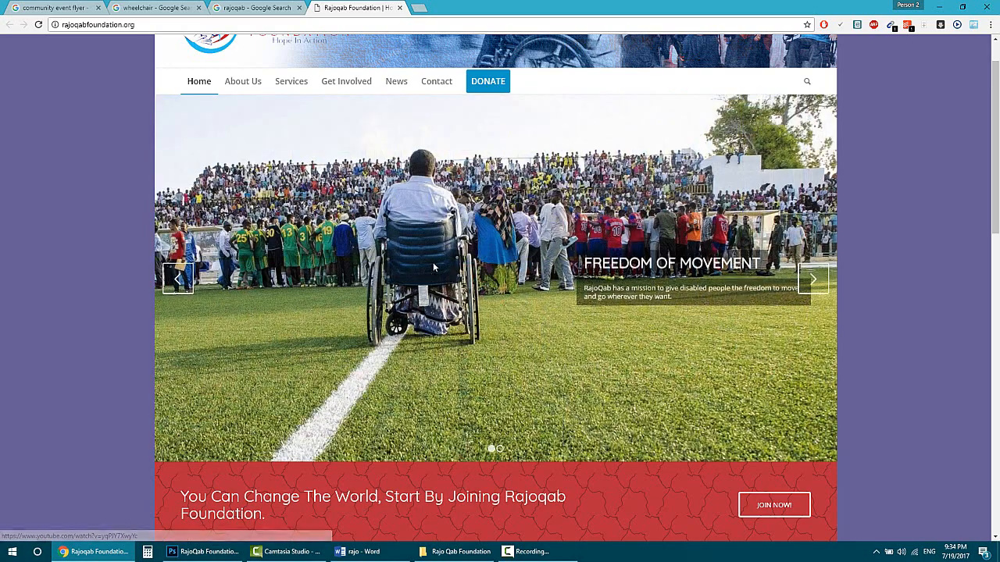
# - Open the stadium wheelchair photo at full size from the image results and save it as a JPEG in the Rajo Qab Foundation folder
pyautogui.click(266, 7)
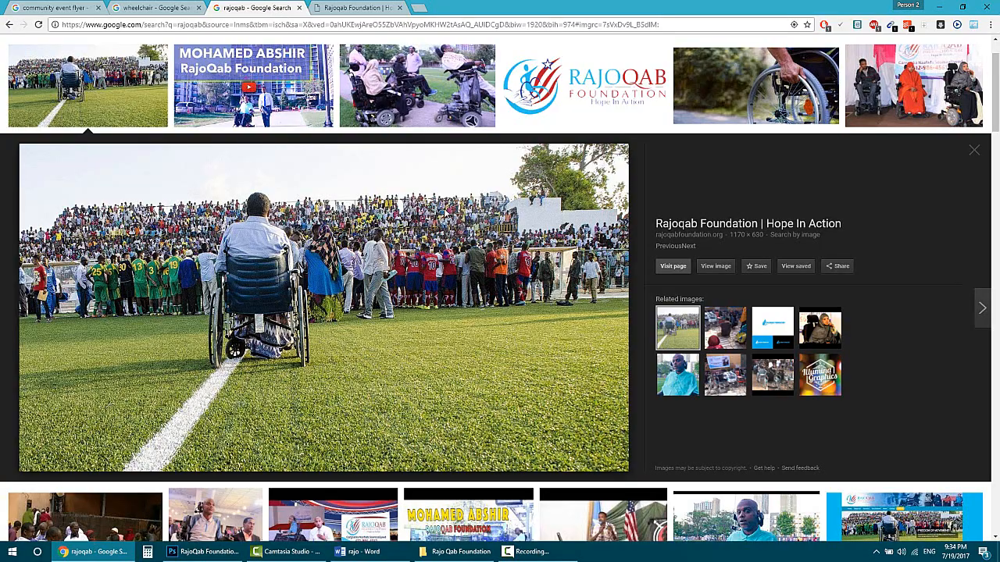
pyautogui.click(723, 268)
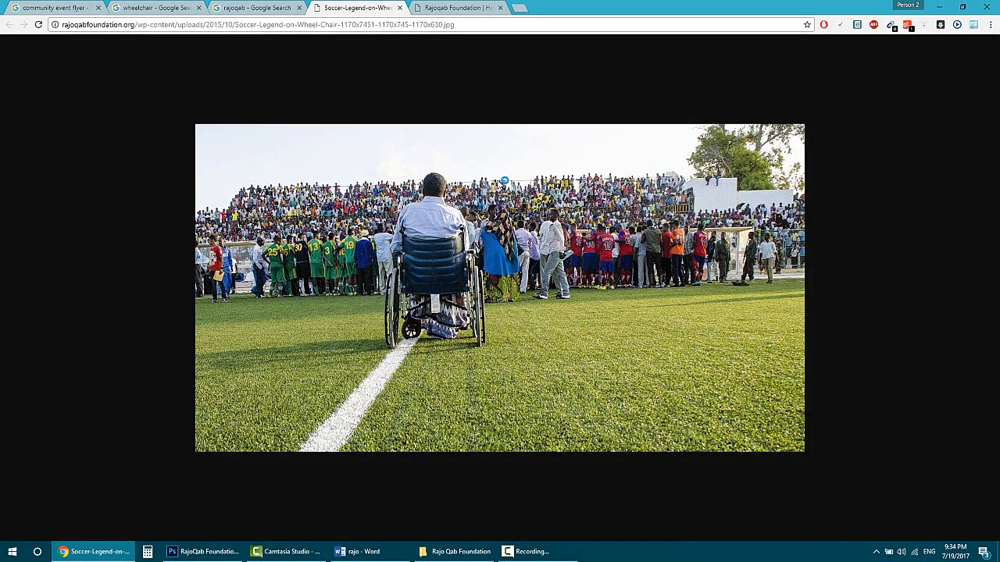
pyautogui.rightClick(434, 177)
pyautogui.click(478, 194)
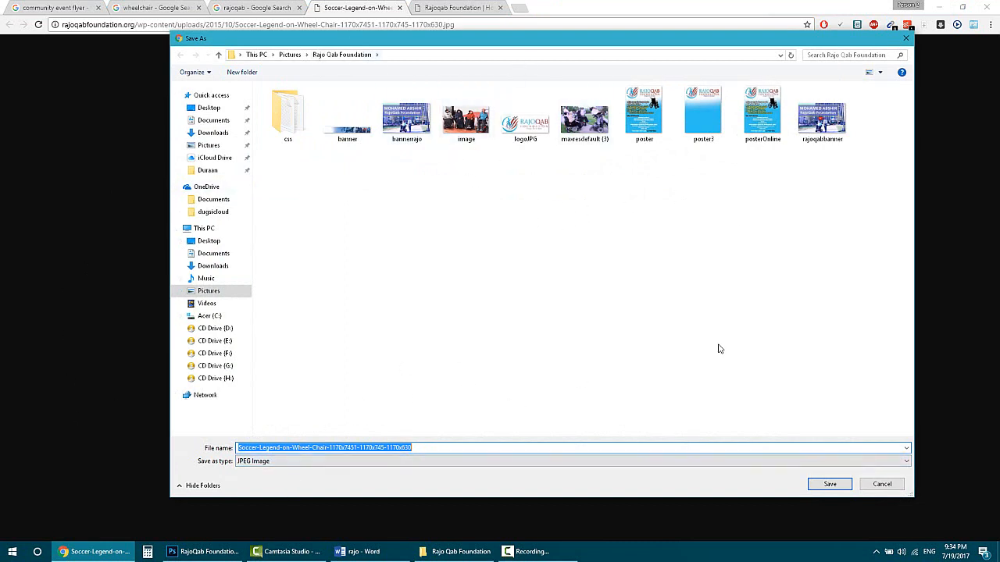
pyautogui.click(818, 485)
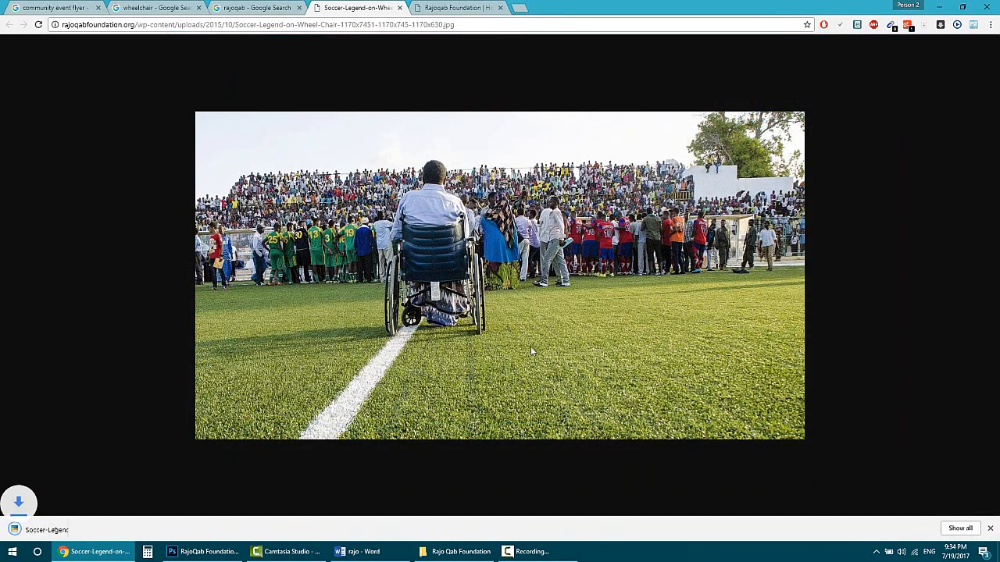
# - Open the burgundy wheelchair image with transparent background at full size and save it as wheelchair_PNG17857 in the Rajo Qab Foundation folder
pyautogui.click(271, 7)
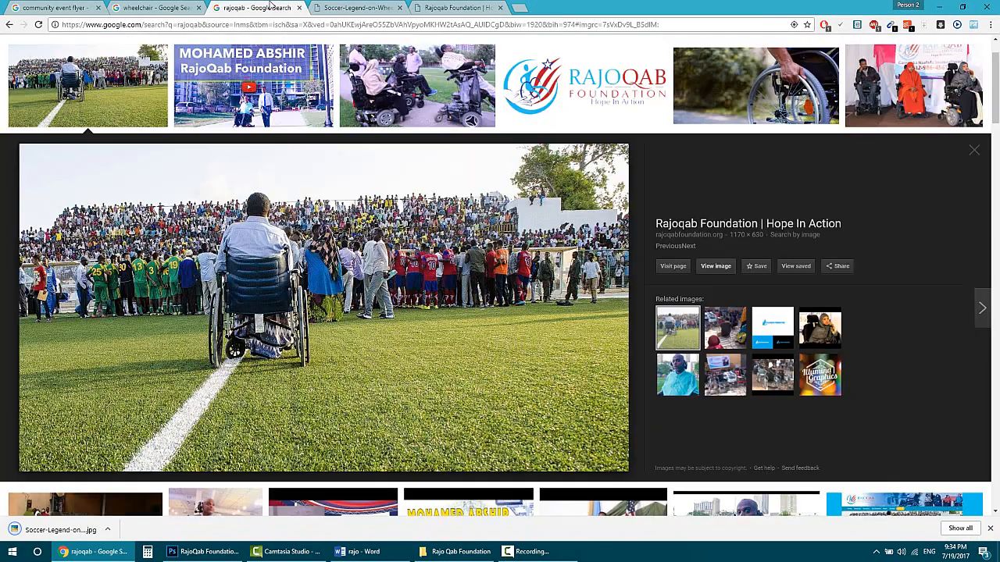
pyautogui.click(166, 8)
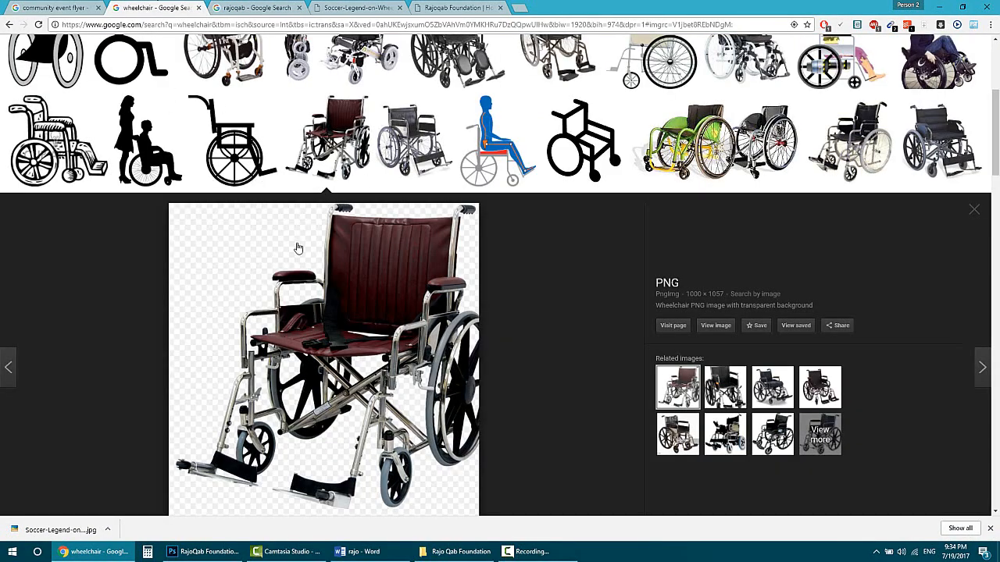
pyautogui.scroll(-2, 709, 158)
pyautogui.click(716, 223)
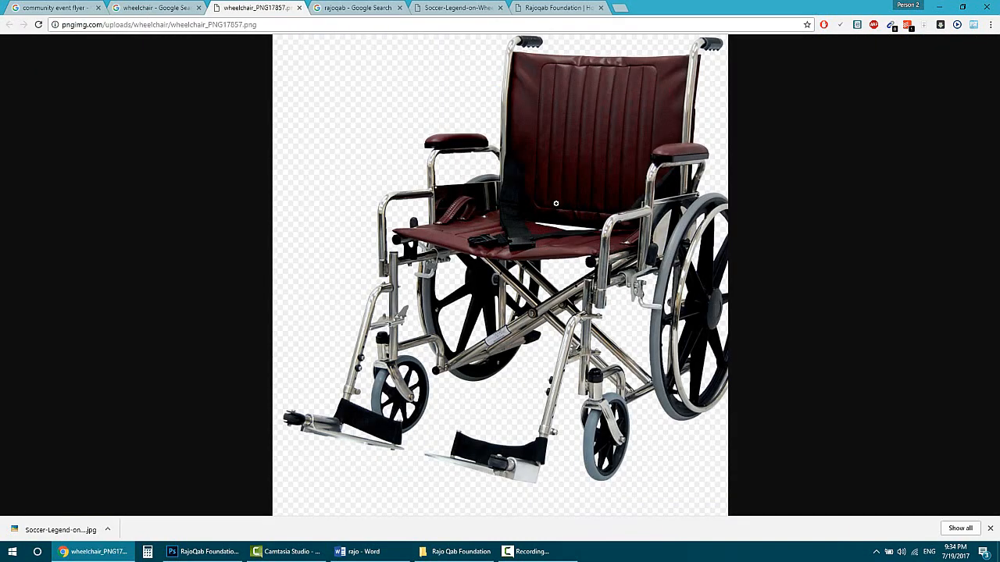
pyautogui.rightClick(353, 191)
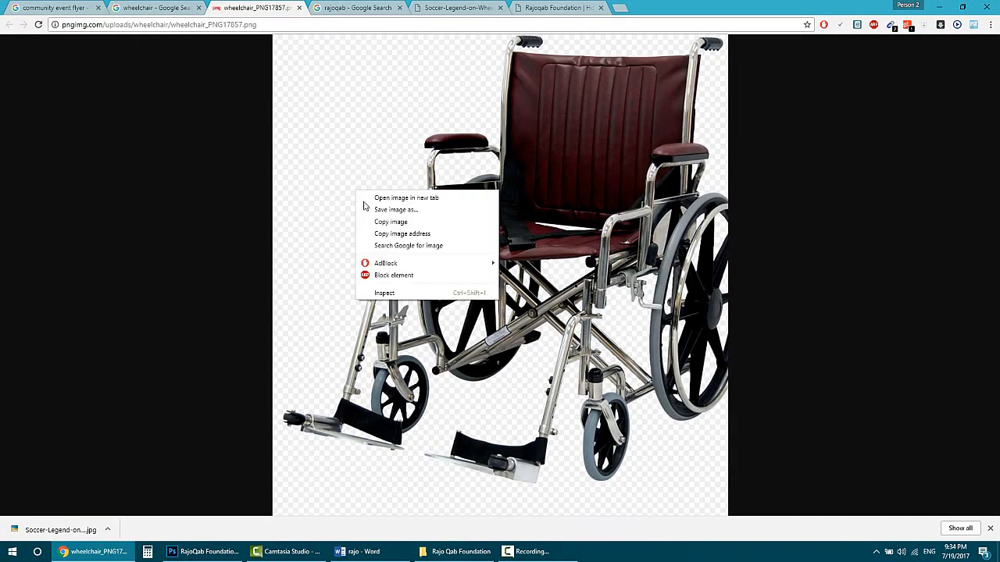
pyautogui.click(371, 210)
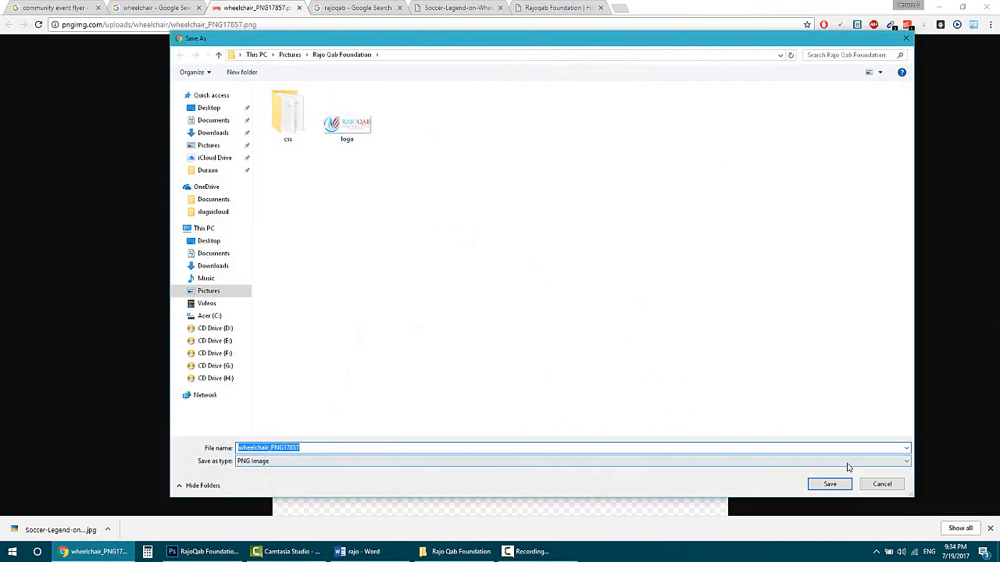
pyautogui.click(829, 484)
# - Return to the wheelchair image search and examine its Transparent color filter and the matching images
pyautogui.click(181, 6)
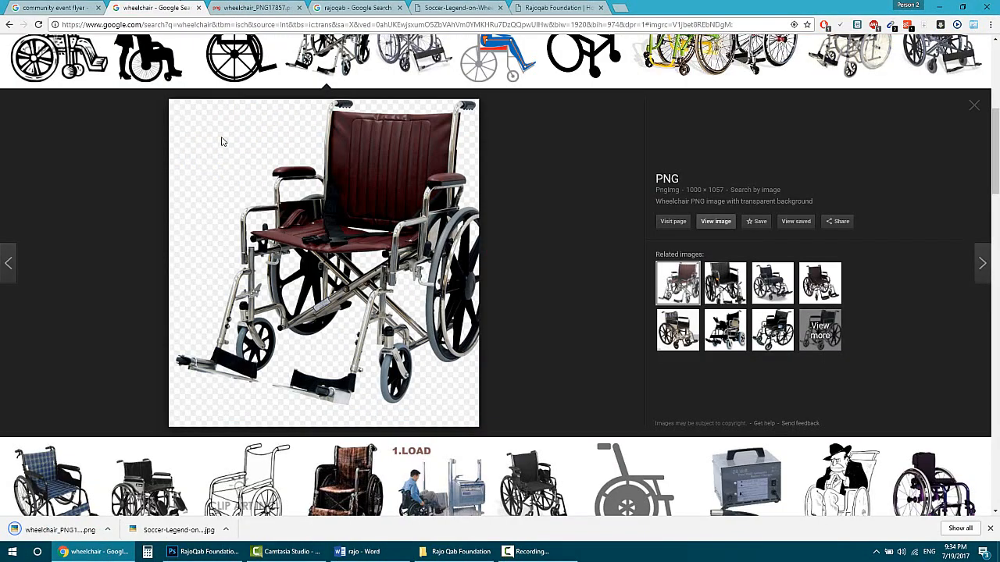
pyautogui.scroll(7, 223, 142)
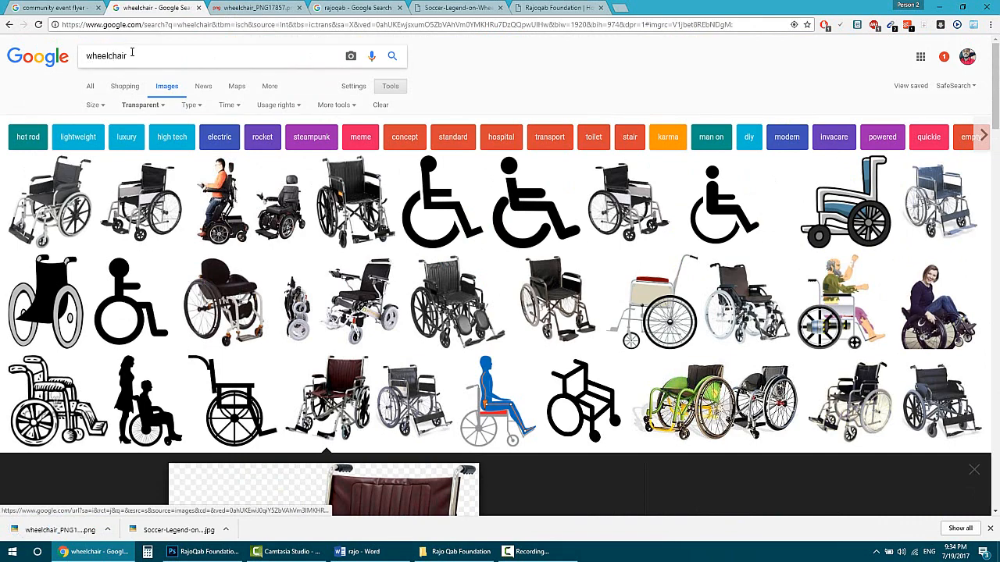
pyautogui.click(144, 110)
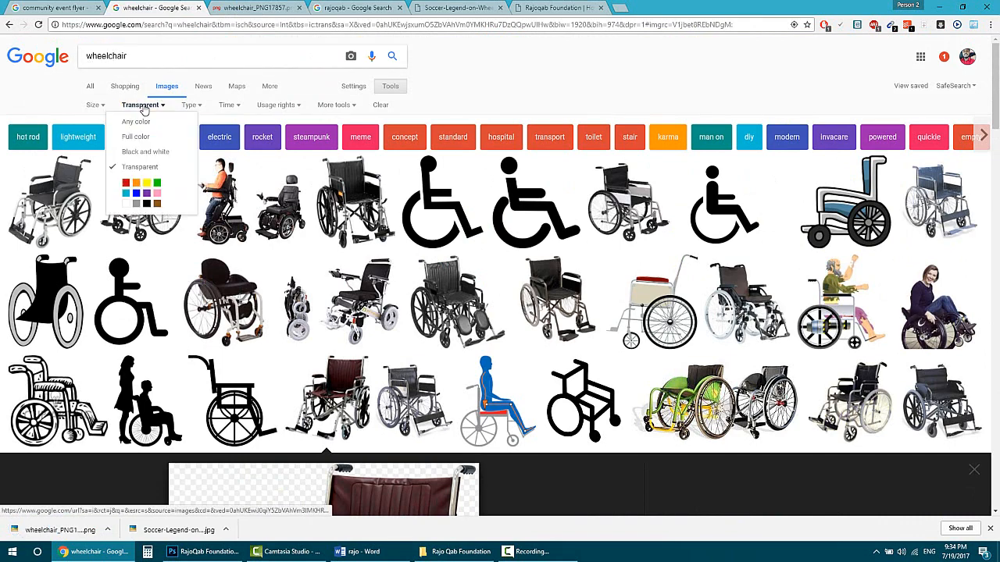
pyautogui.click(391, 87)
pyautogui.click(391, 87)
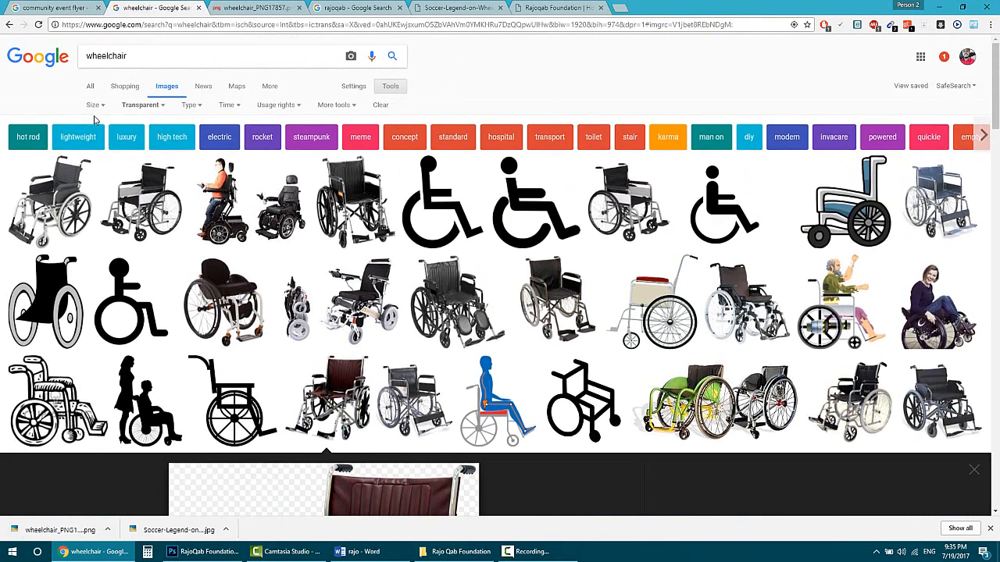
pyautogui.click(139, 105)
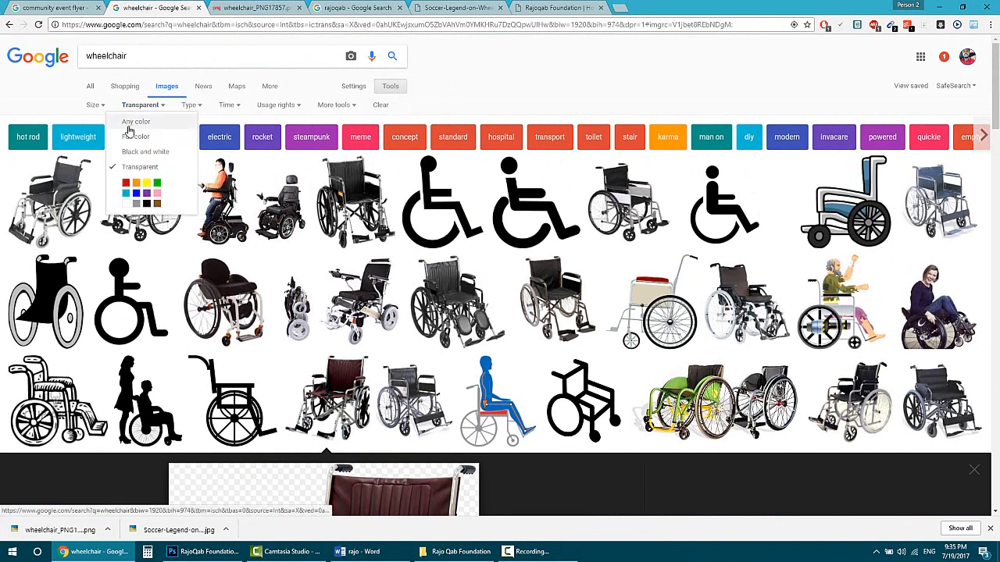
pyautogui.click(507, 86)
pyautogui.scroll(-1, 435, 351)
pyautogui.scroll(-3, 435, 351)
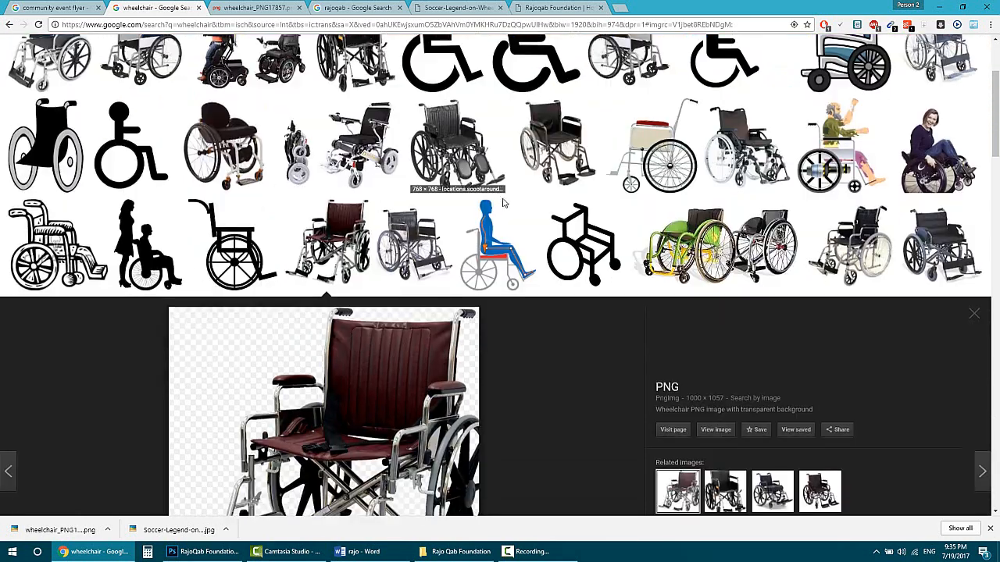
pyautogui.scroll(-1, 132, 265)
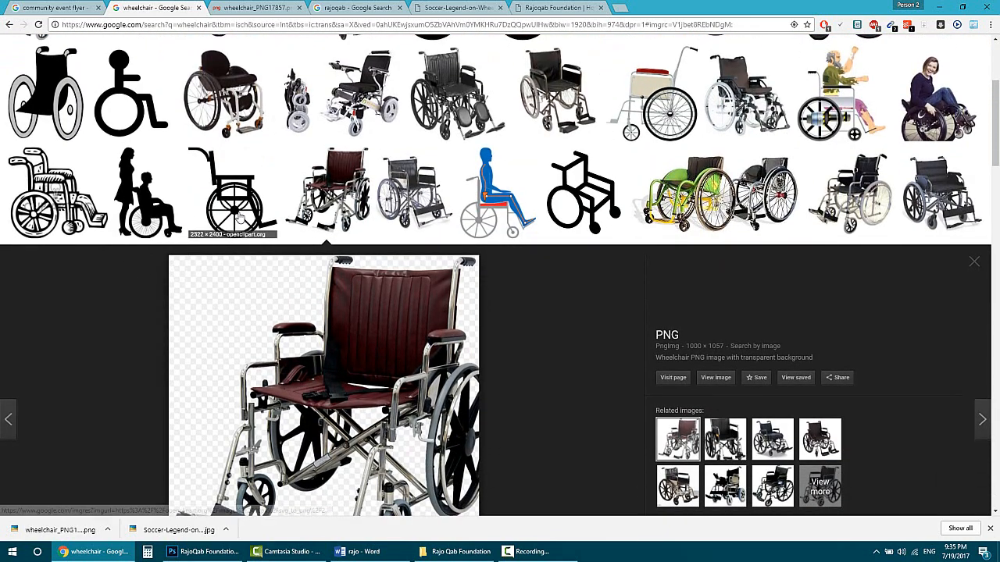
pyautogui.scroll(2, 236, 220)
pyautogui.scroll(2, 236, 221)
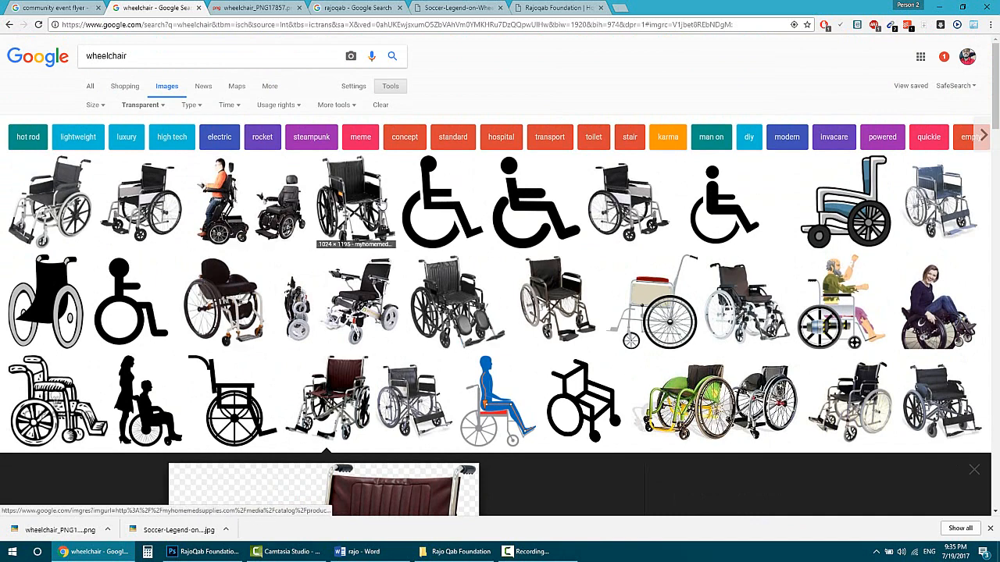
pyautogui.click(243, 9)
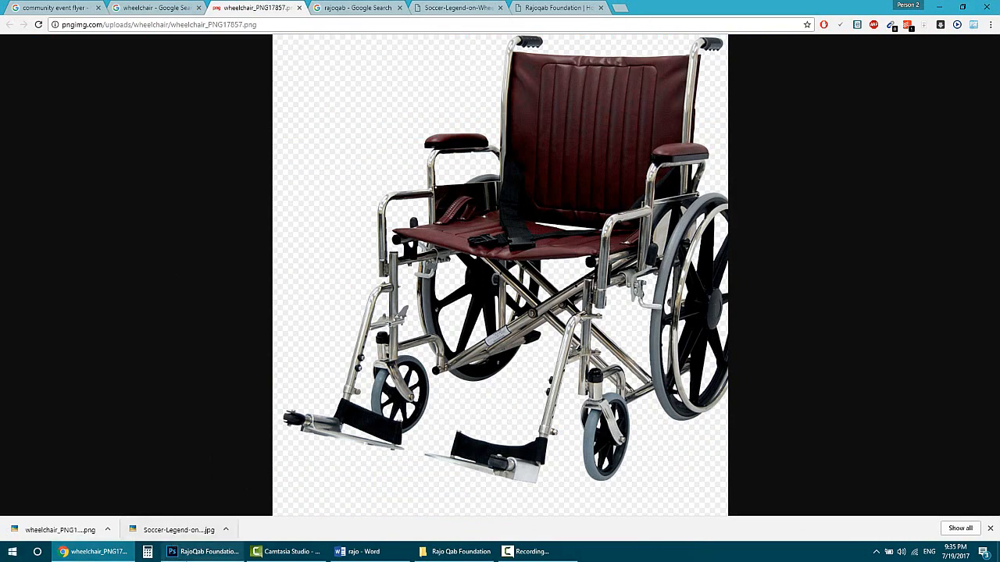
# - Switch to Photoshop and open the logo PNG from the Rajo Qab Foundation folder
pyautogui.click(199, 552)
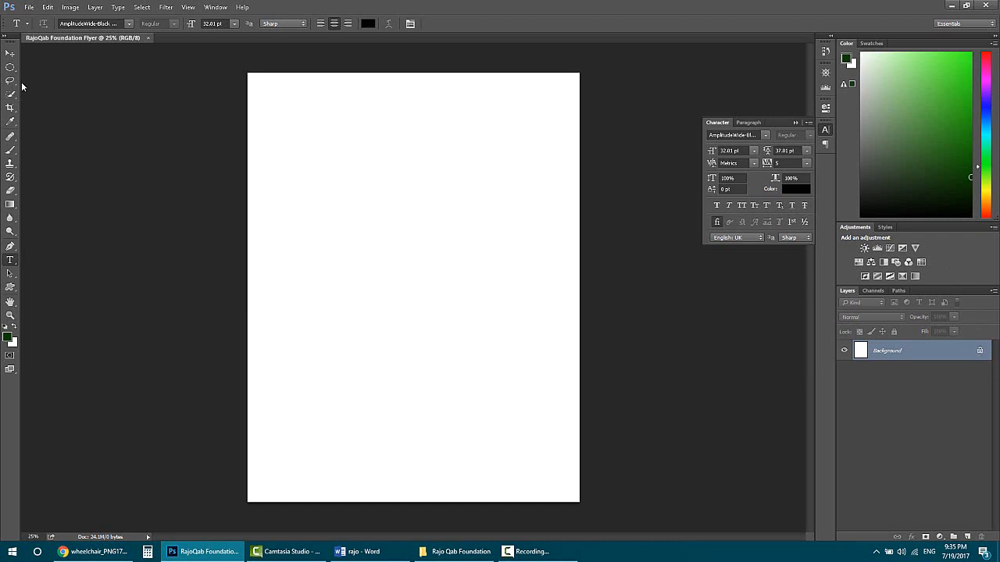
pyautogui.click(34, 7)
pyautogui.click(33, 26)
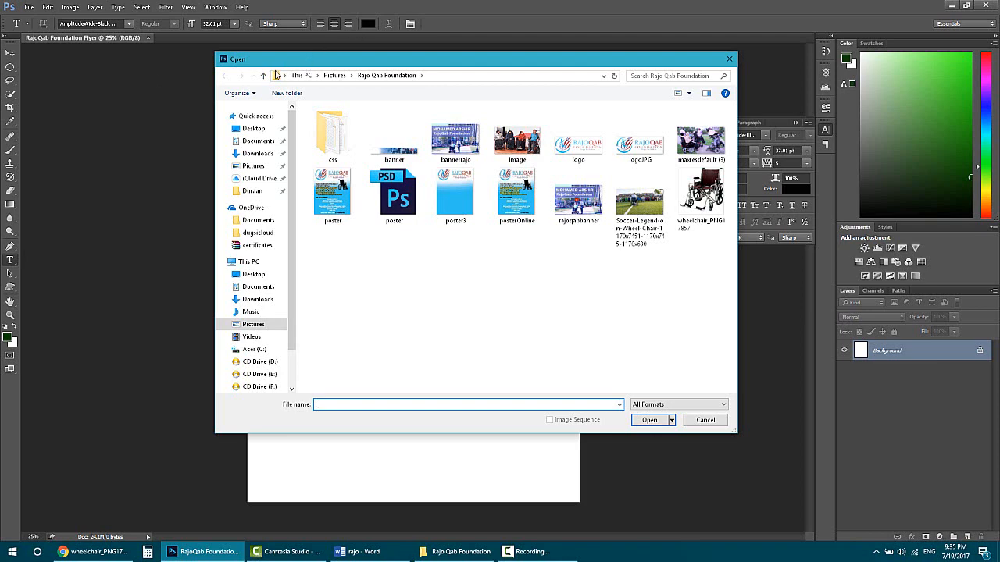
pyautogui.moveTo(313, 53); pyautogui.dragTo(217, 56)
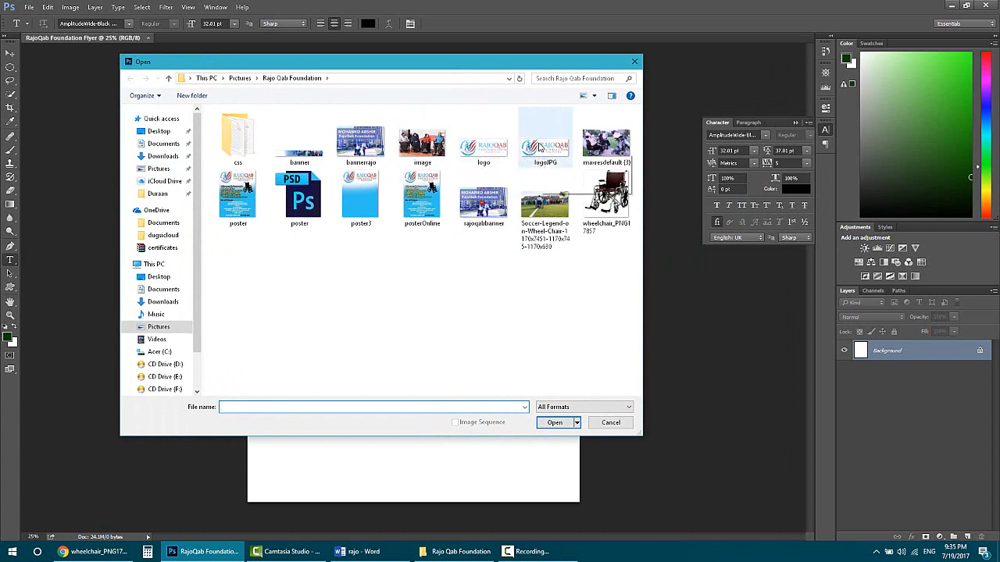
pyautogui.click(551, 422)
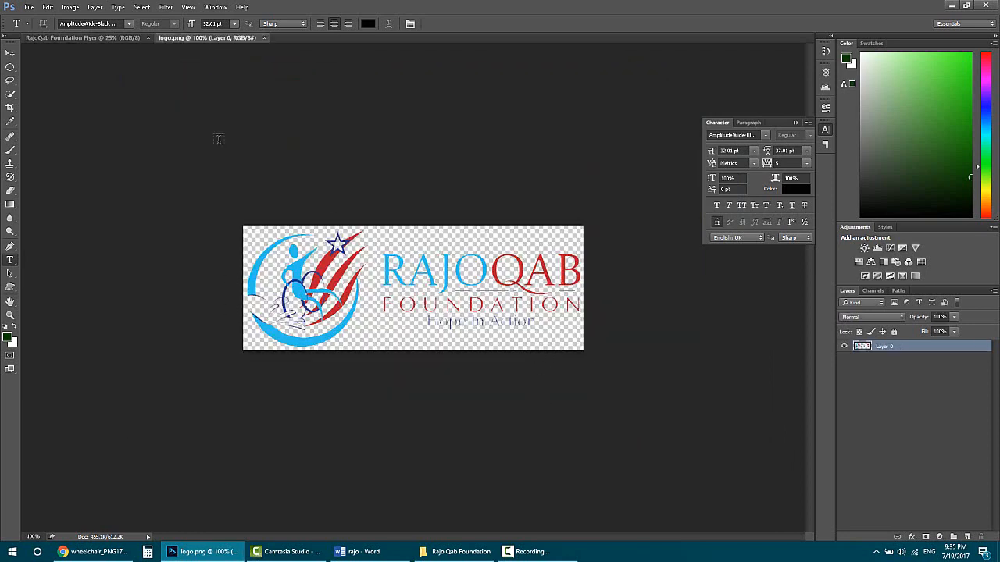
# - With the flyer document active, open banner, maxresdefault (3), the Soccer-Legend-on-Wheel-Chair photo and wheelchair_PNG17857 together from the Rajo Qab Foundation folder
pyautogui.click(11, 53)
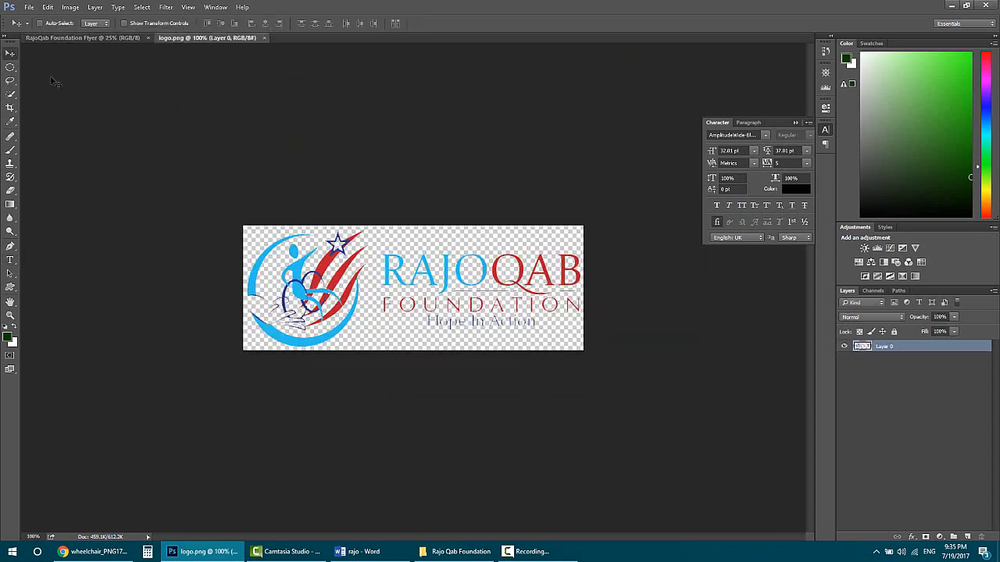
pyautogui.click(128, 39)
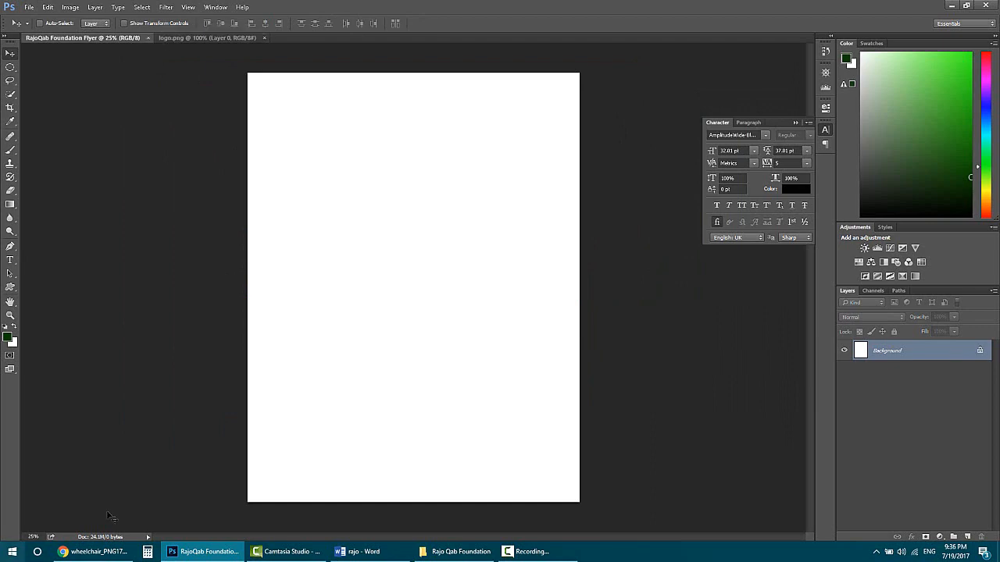
pyautogui.click(28, 7)
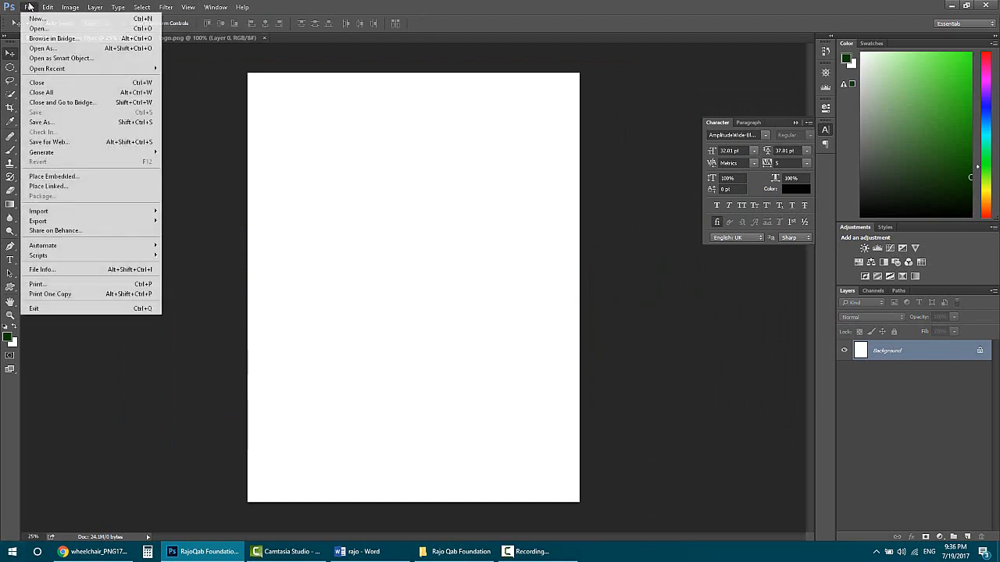
pyautogui.click(42, 30)
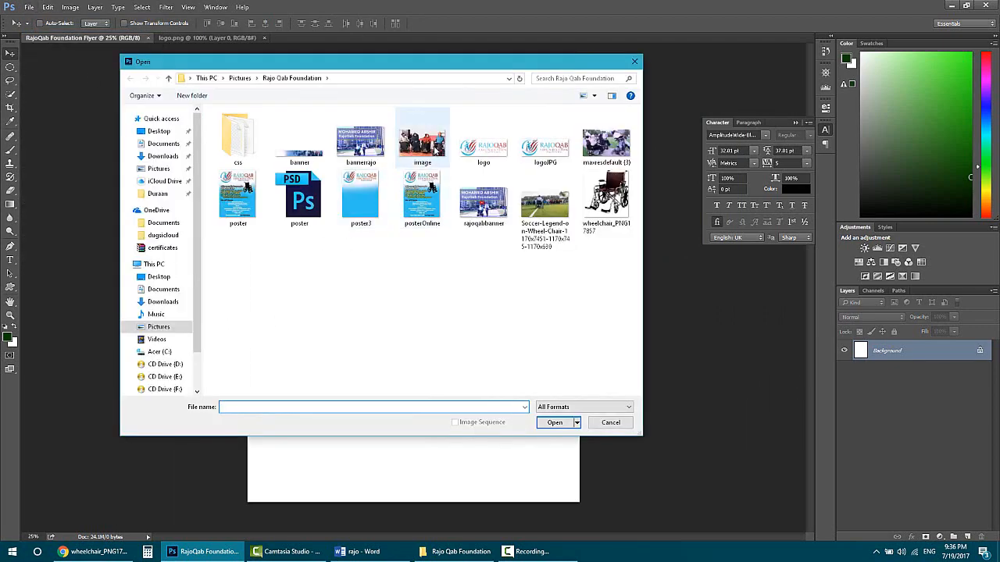
pyautogui.click(600, 154)
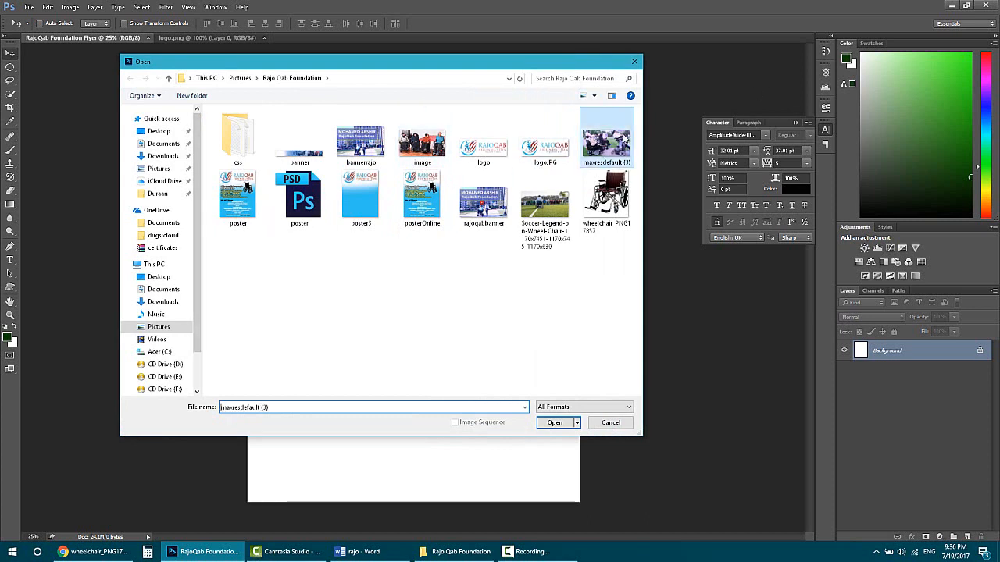
pyautogui.keyDown('ctrl'); pyautogui.click(544, 231); pyautogui.keyUp('ctrl')
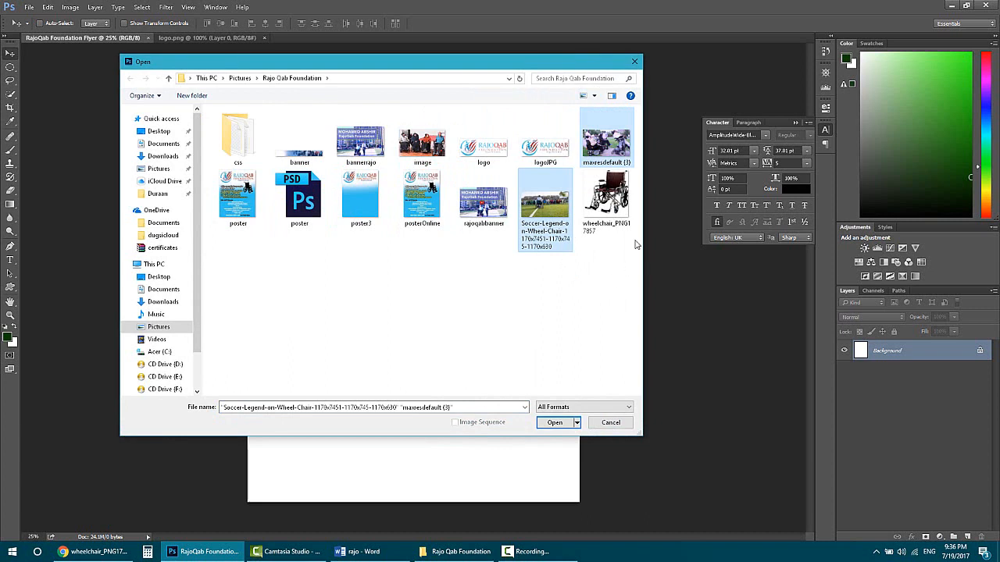
pyautogui.keyDown('ctrl'); pyautogui.click(608, 216); pyautogui.keyUp('ctrl')
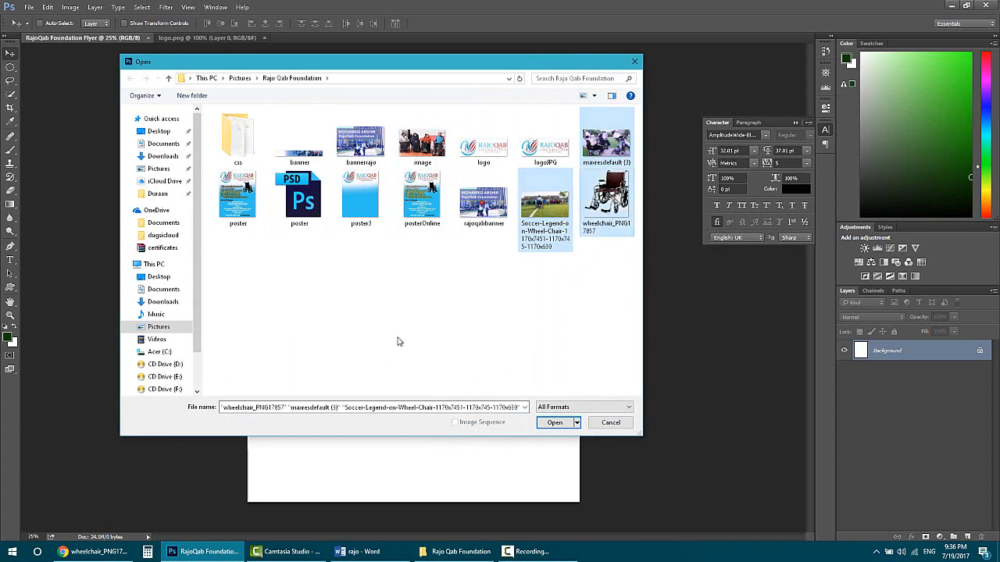
pyautogui.keyDown('ctrl'); pyautogui.click(300, 144); pyautogui.keyUp('ctrl')
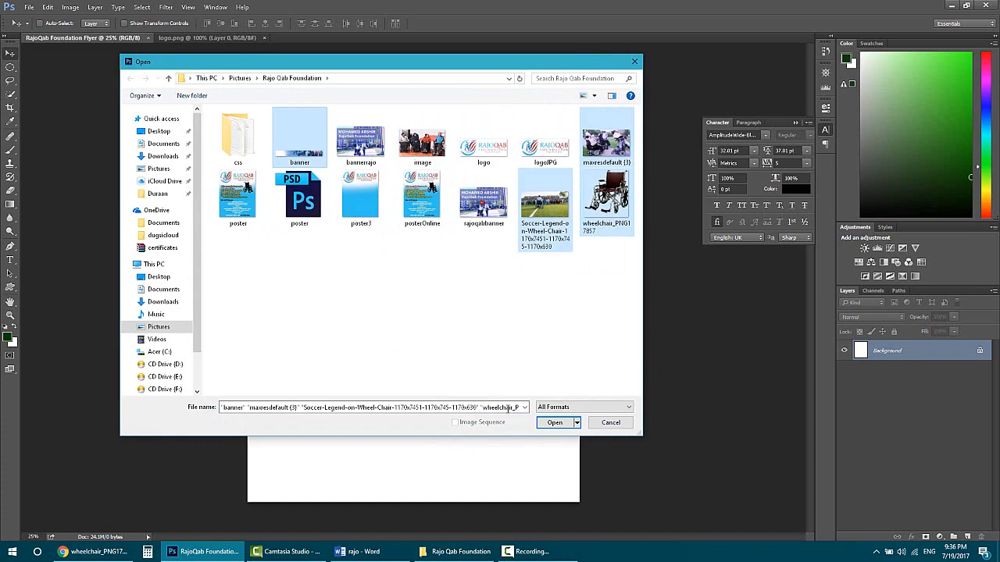
pyautogui.click(554, 423)
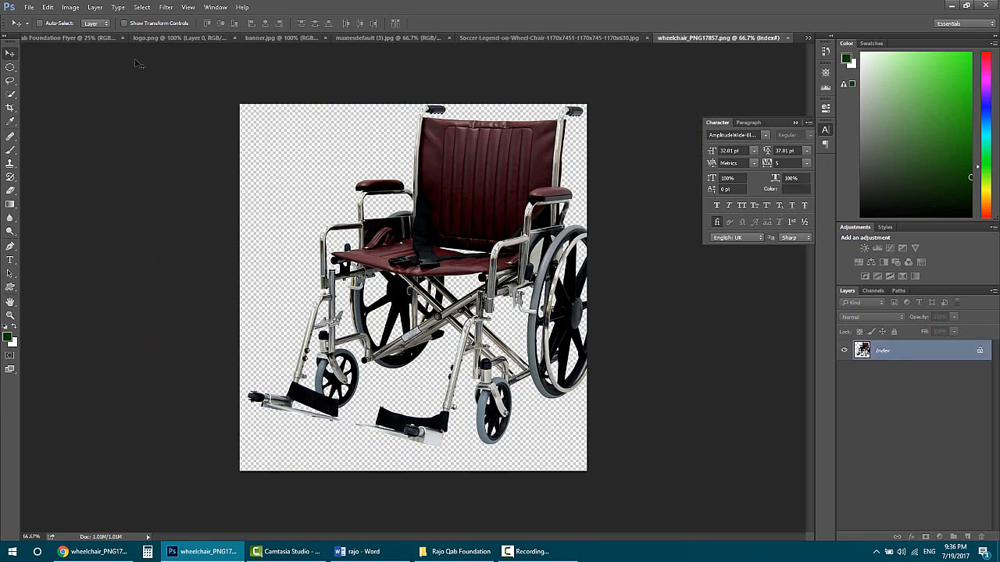
# - Compare the logo and the blank flyer with the PAR for Stroke reference flyer in Chrome, and return to Photoshop
pyautogui.click(148, 38)
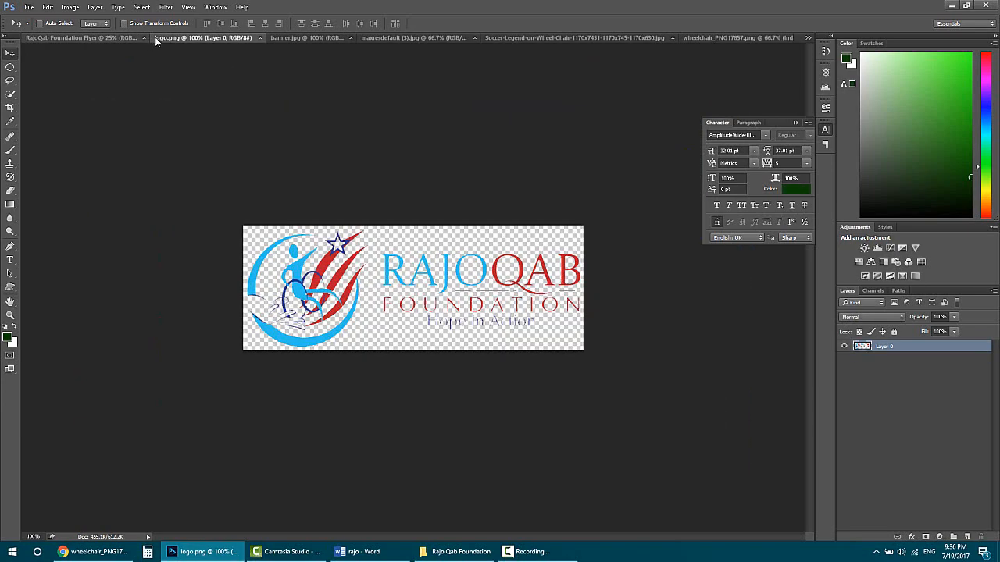
pyautogui.click(86, 39)
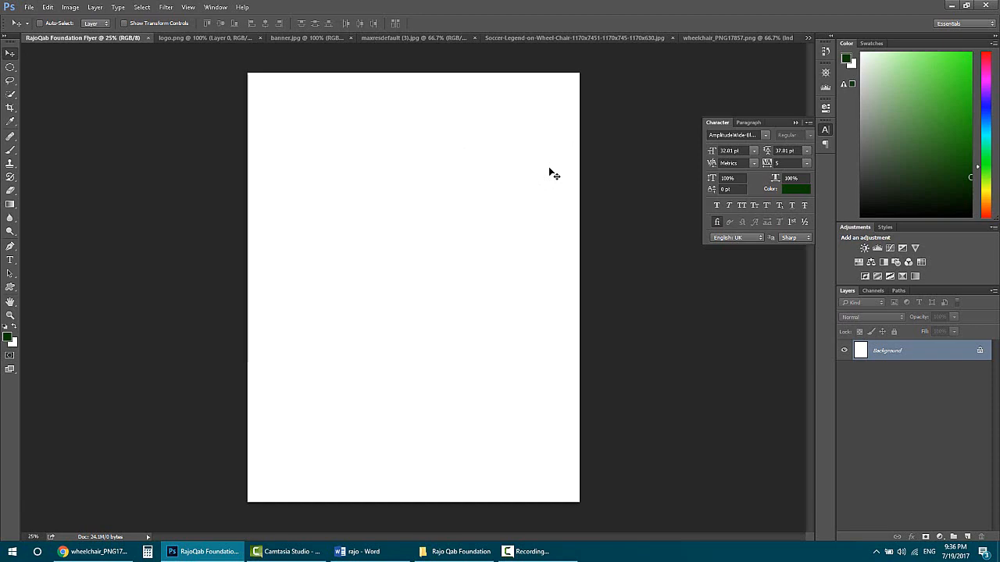
pyautogui.click(92, 552)
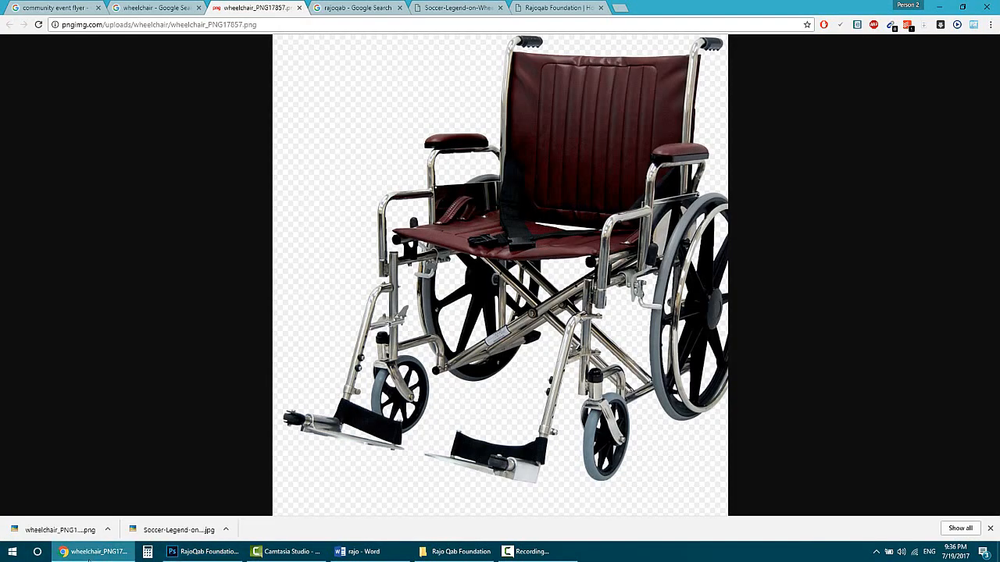
pyautogui.click(181, 5)
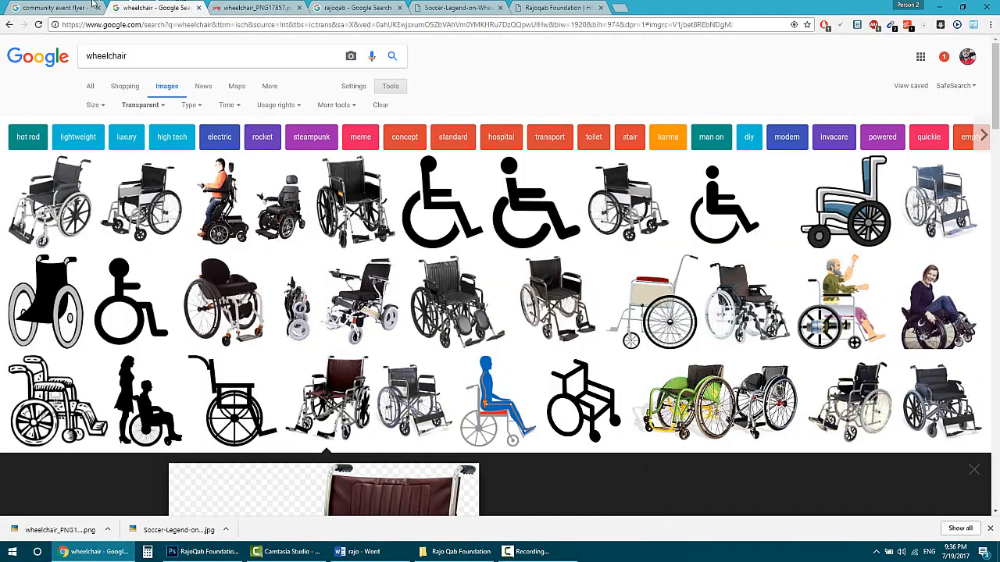
pyautogui.click(92, 5)
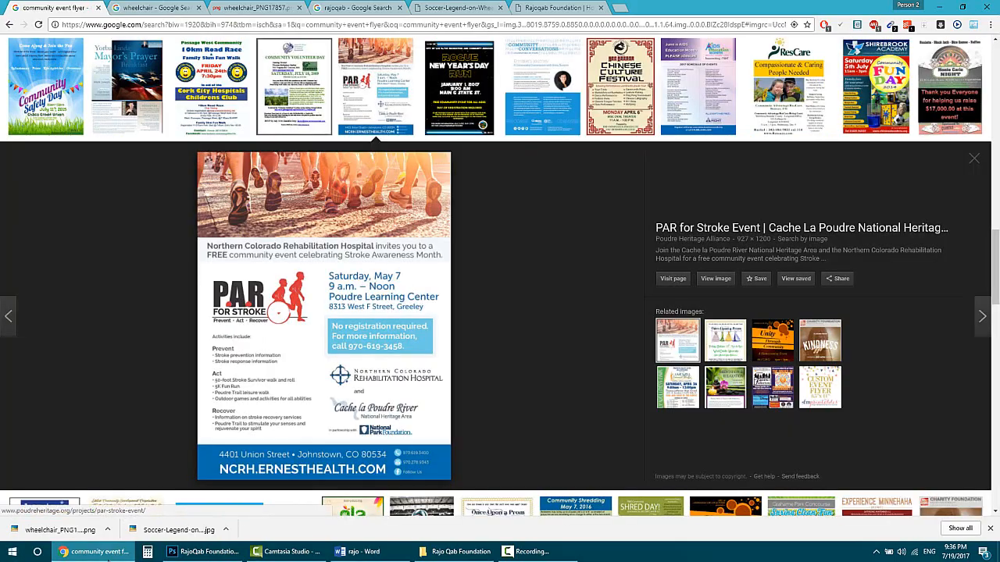
pyautogui.click(176, 550)
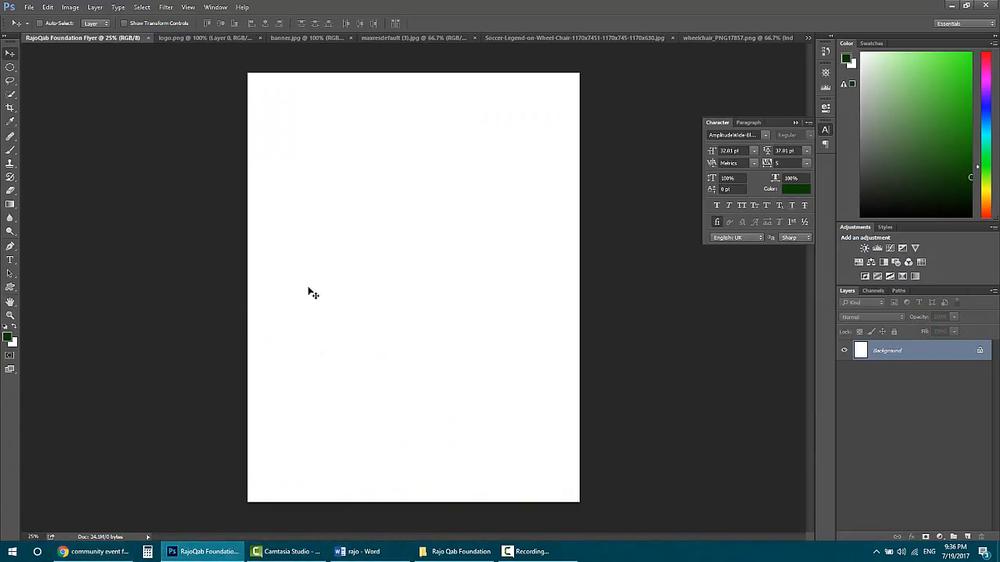
pyautogui.click(92, 551)
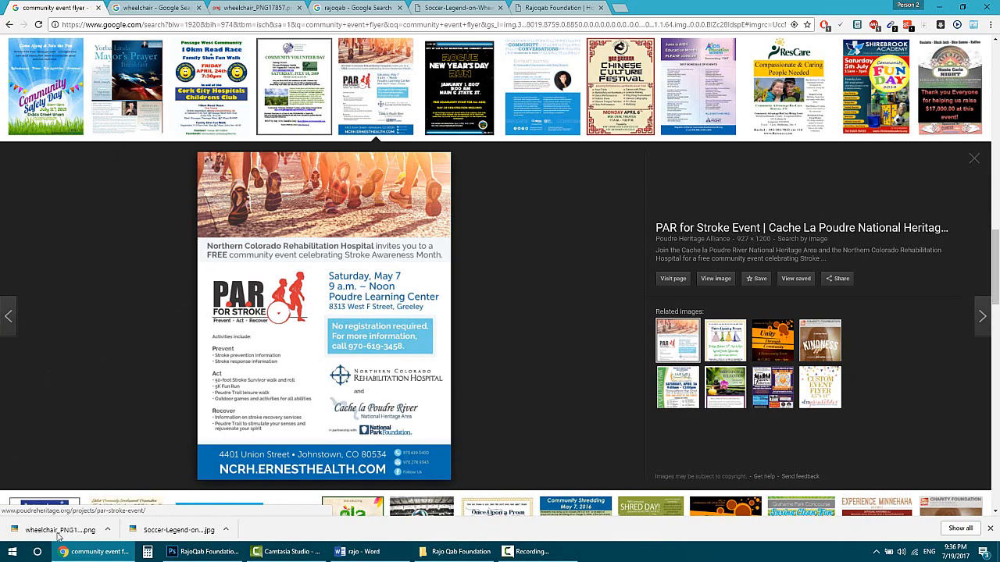
pyautogui.hotkey('alt', 'Tab')
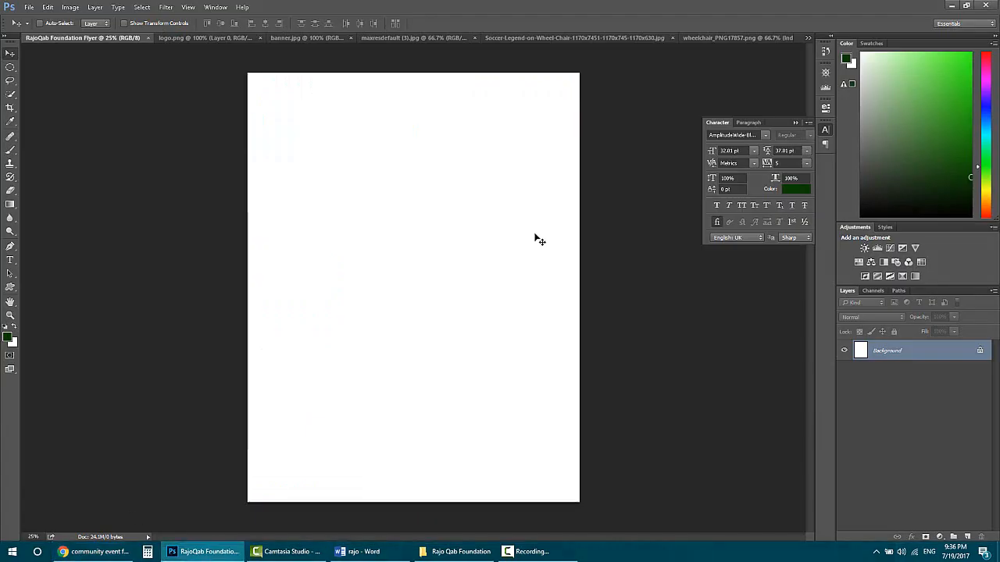
# - Unlock the stadium wheelchair photo's background layer and bring the photo into the flyer, placing it near the page's upper left
pyautogui.click(588, 35)
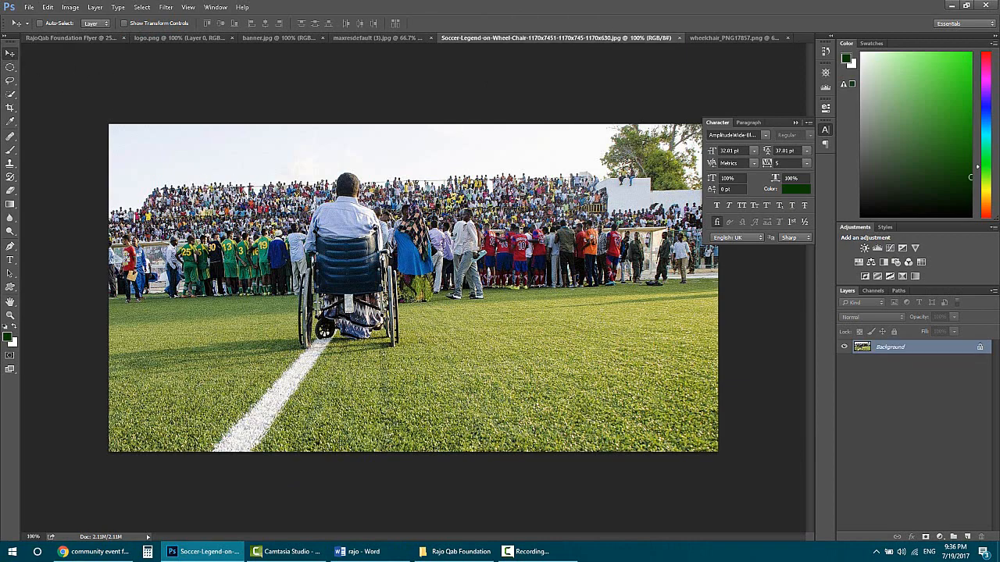
pyautogui.click(980, 349)
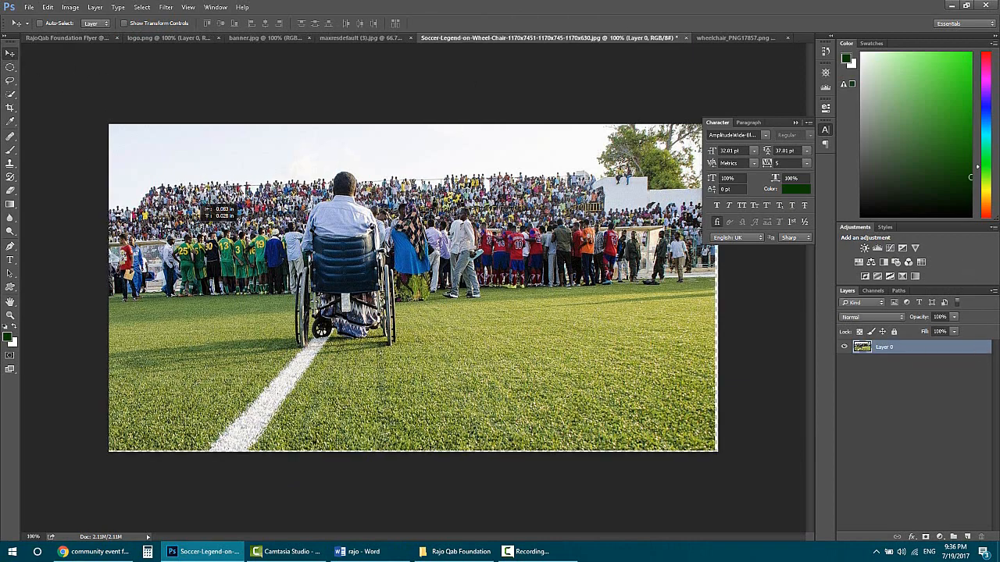
pyautogui.moveTo(220, 241); pyautogui.dragTo(395, 93)
pyautogui.moveTo(453, 107); pyautogui.dragTo(376, 146)
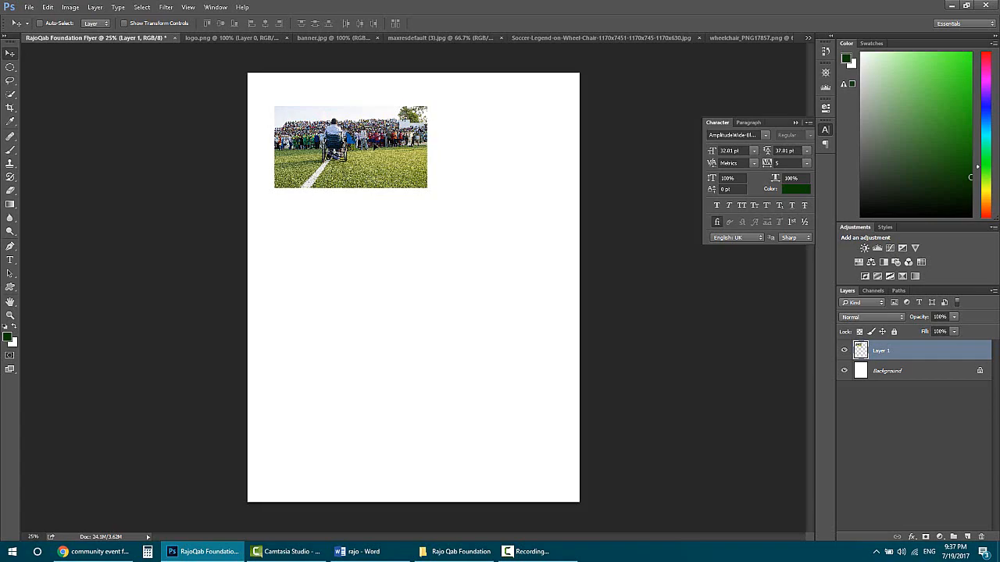
# - Try placing a second copy of the stadium photo below the first on the flyer, and undo the addition
pyautogui.click(539, 39)
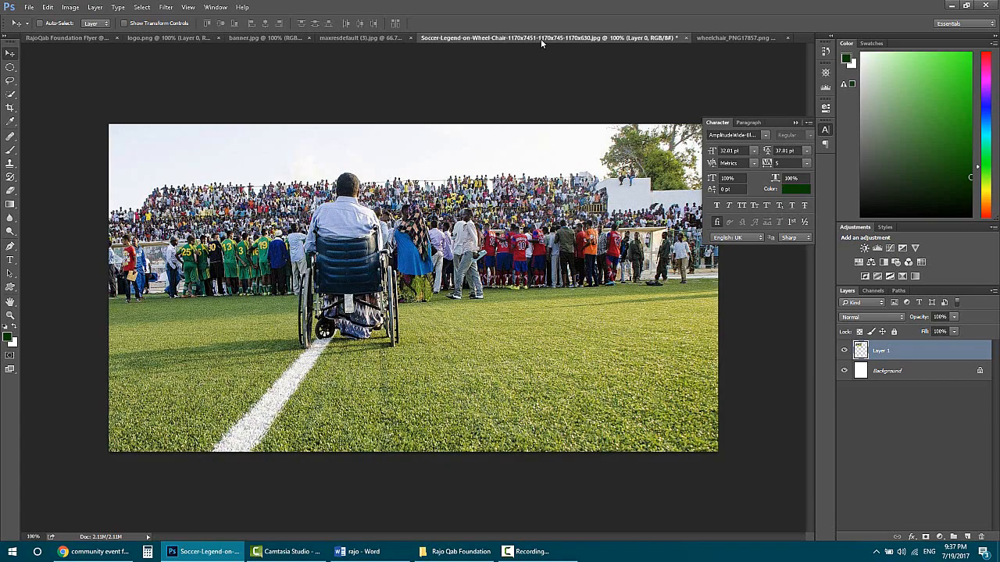
pyautogui.moveTo(341, 226); pyautogui.dragTo(448, 268)
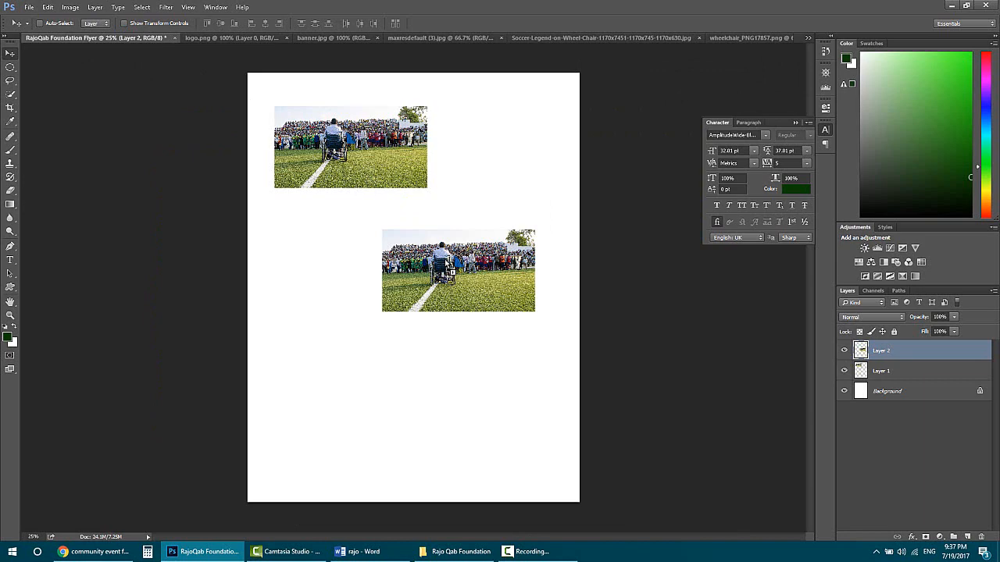
pyautogui.hotkey('ctrl', 'z')
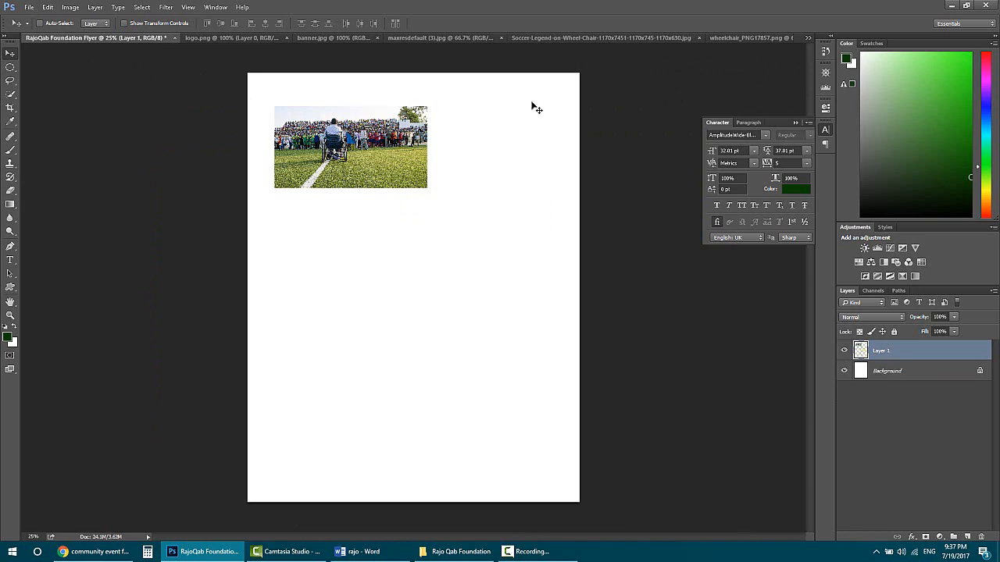
# - Move the stadium photo on the flyer slightly down and toward the page centre
pyautogui.click(566, 38)
pyautogui.moveTo(421, 166); pyautogui.dragTo(441, 192)
pyautogui.moveTo(344, 146); pyautogui.dragTo(360, 190)
# - Check the original stadium photo's image size in inches and in pixels, leaving the image size unchanged
pyautogui.click(554, 38)
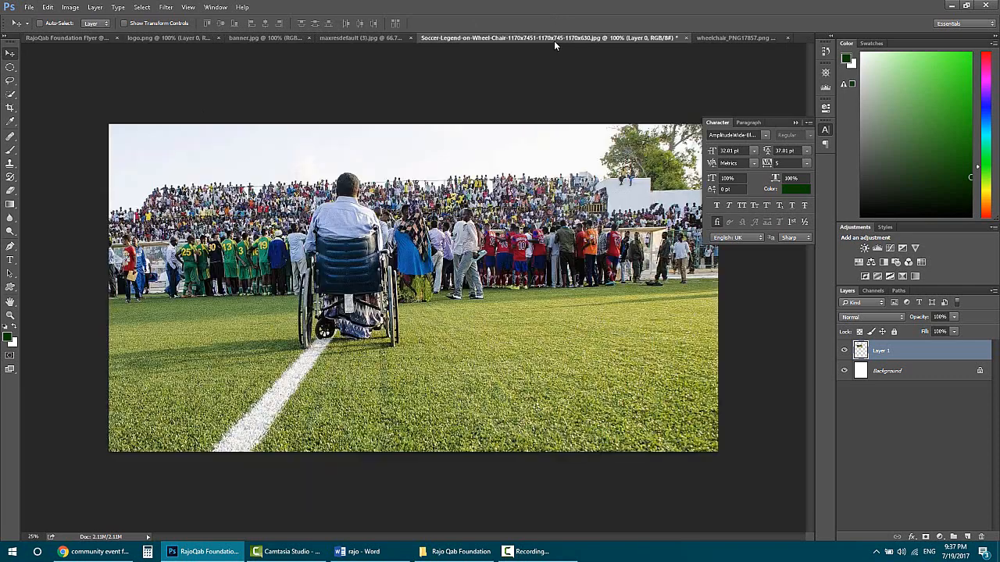
pyautogui.click(75, 8)
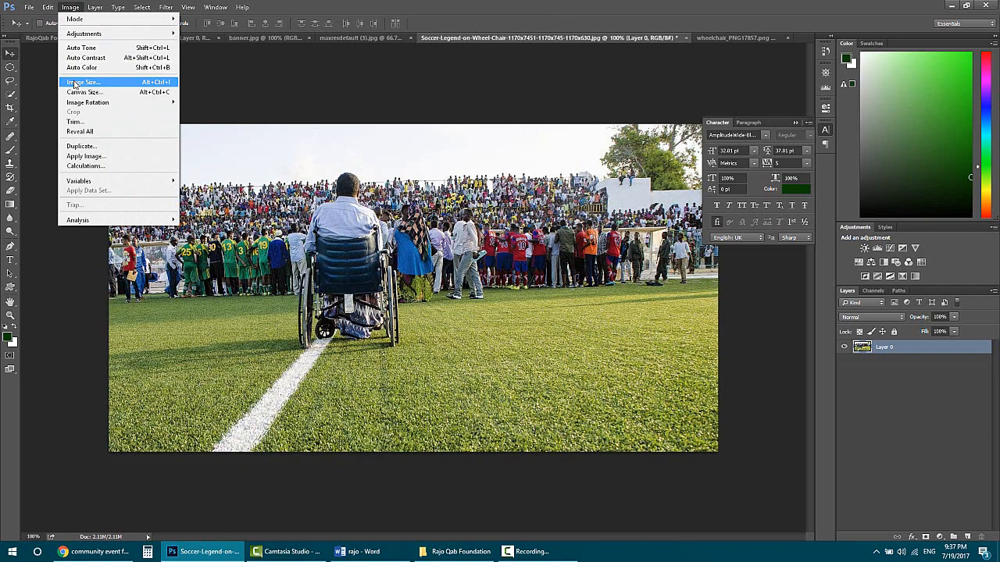
pyautogui.click(82, 82)
pyautogui.click(769, 133)
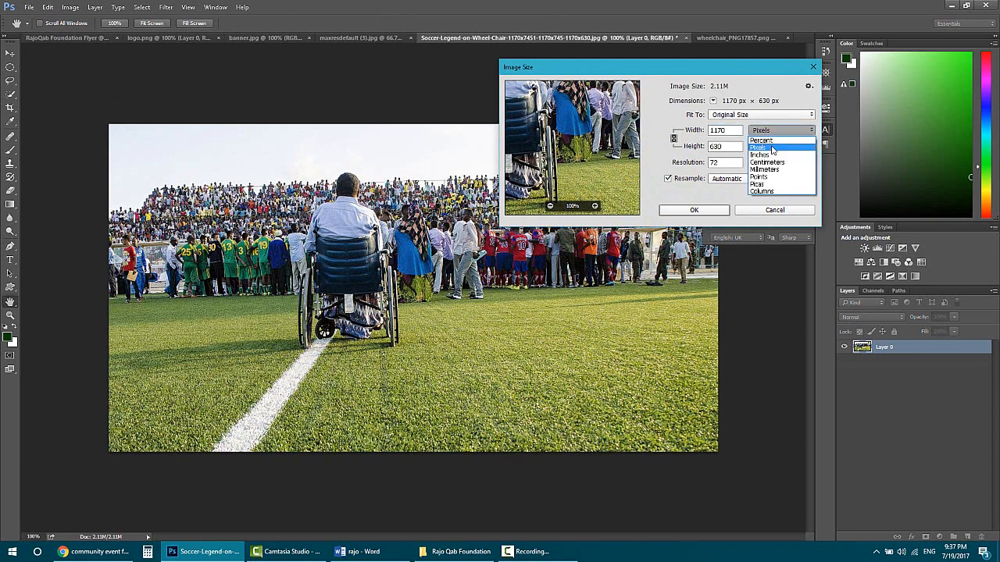
pyautogui.click(773, 157)
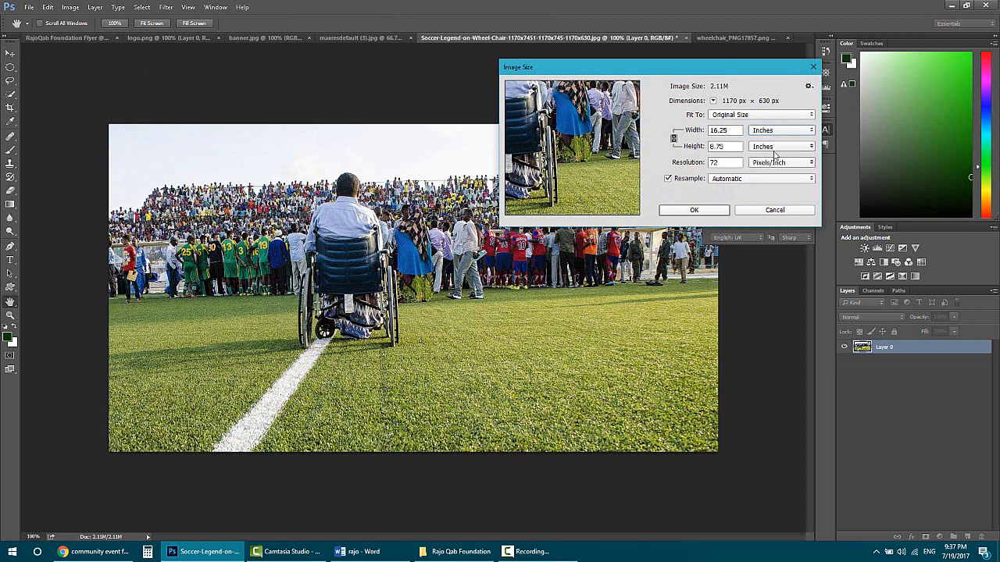
pyautogui.click(769, 133)
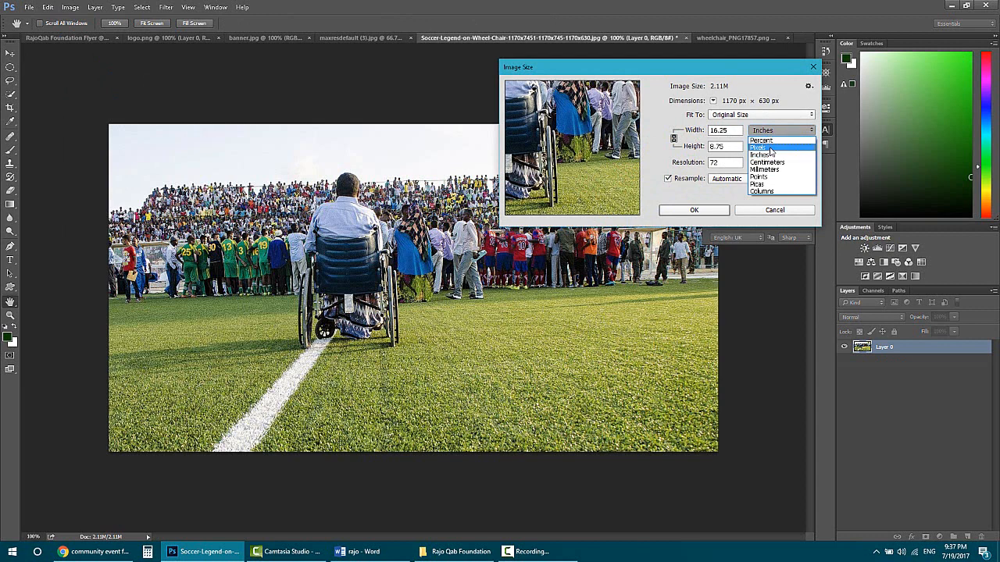
pyautogui.click(770, 147)
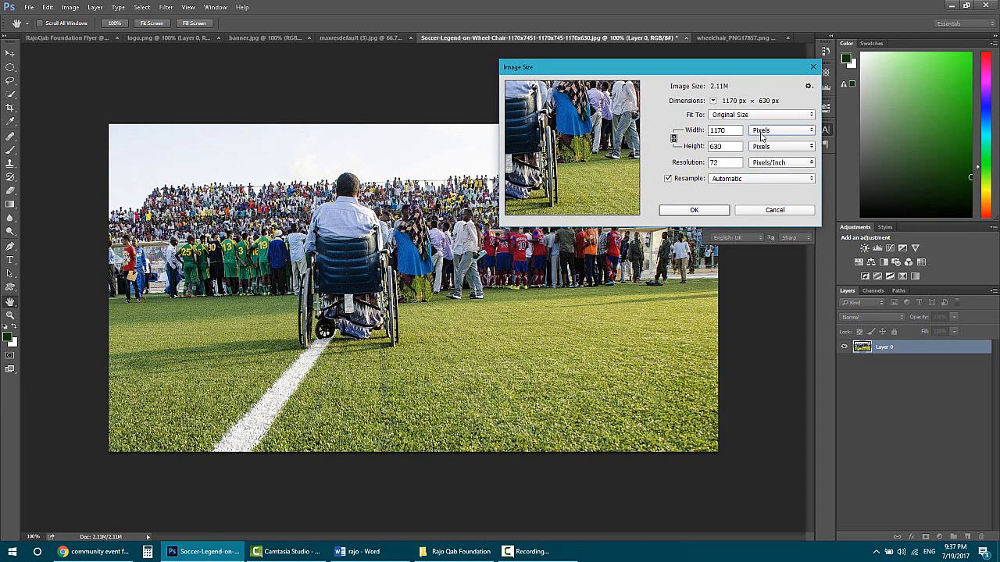
pyautogui.click(775, 210)
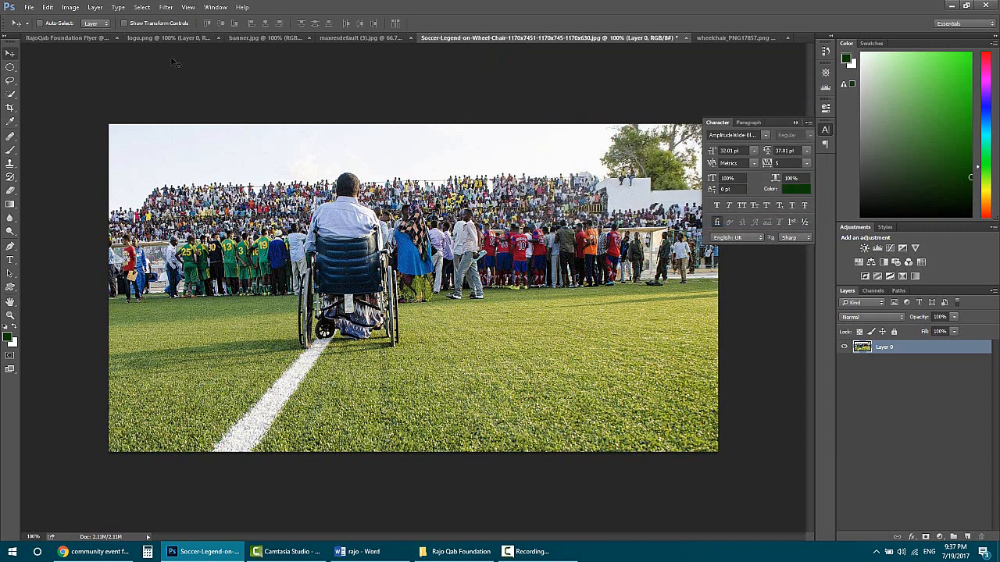
# - Return to the flyer and check its image size in inches without applying any change
pyautogui.click(70, 37)
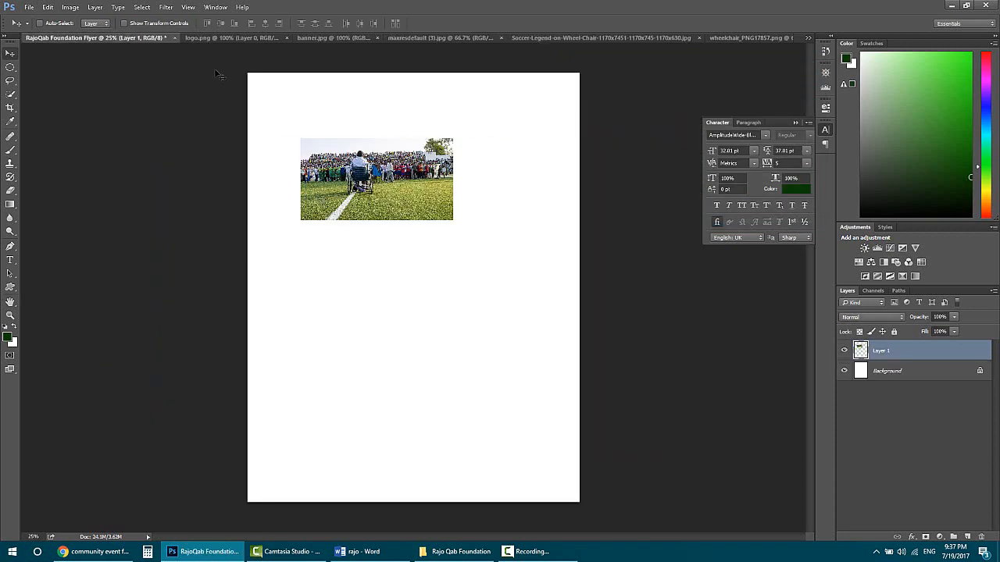
pyautogui.click(81, 7)
pyautogui.click(86, 80)
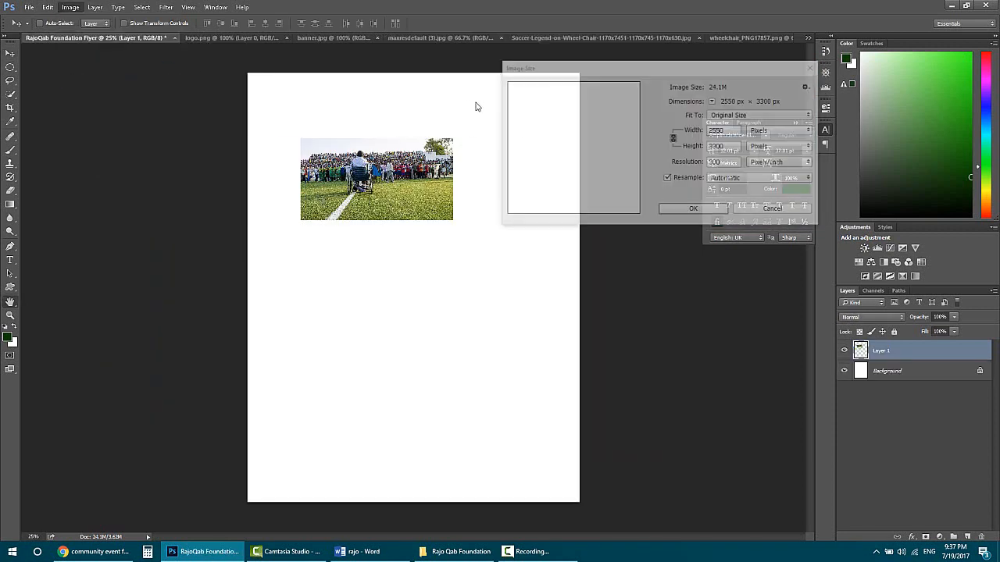
pyautogui.click(783, 130)
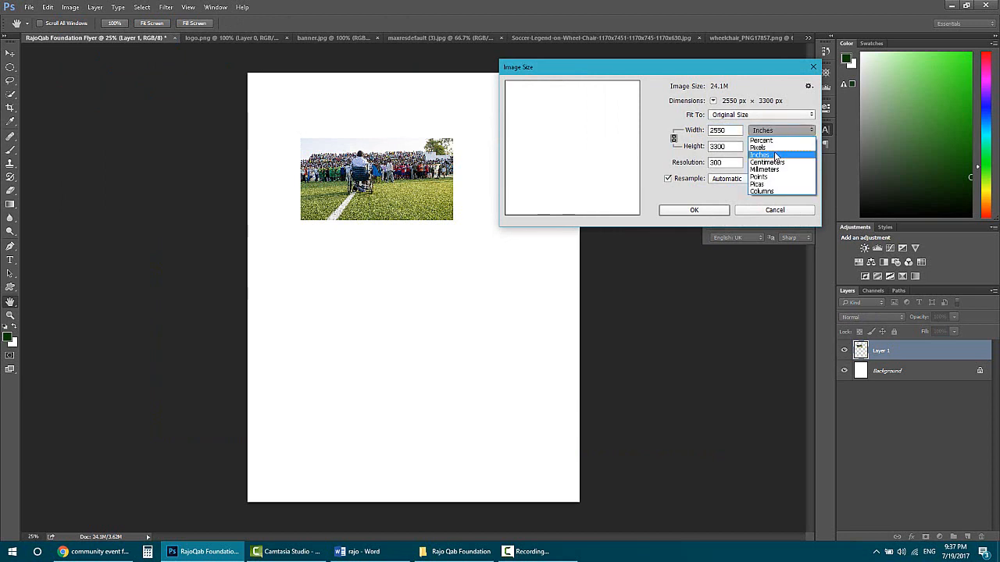
pyautogui.click(779, 152)
pyautogui.click(809, 68)
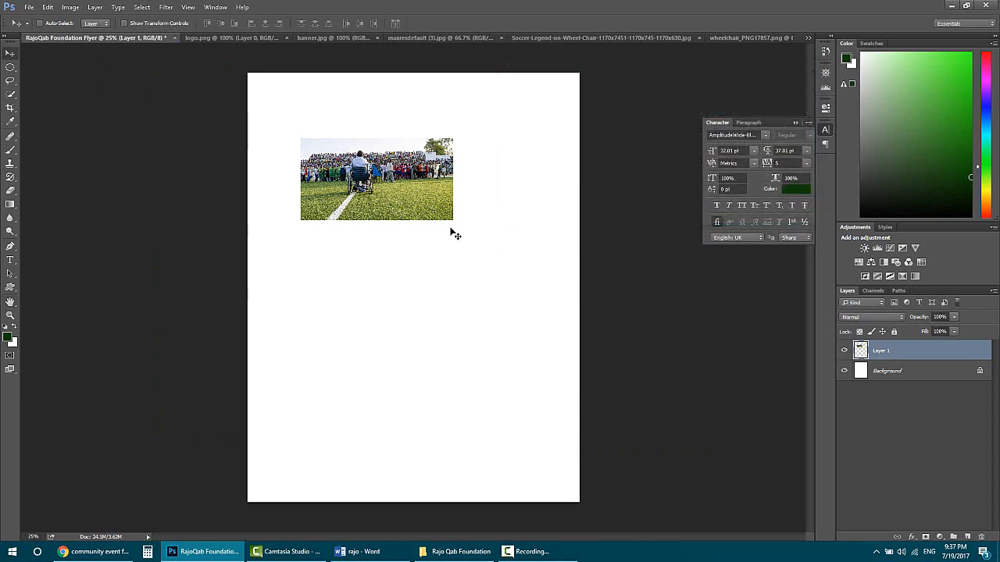
# - Scale the stadium photo to about 251% so it spans the page width, and position it along the flyer's upper edge
pyautogui.moveTo(414, 207); pyautogui.dragTo(354, 185)
pyautogui.hotkey('ctrl', 't')
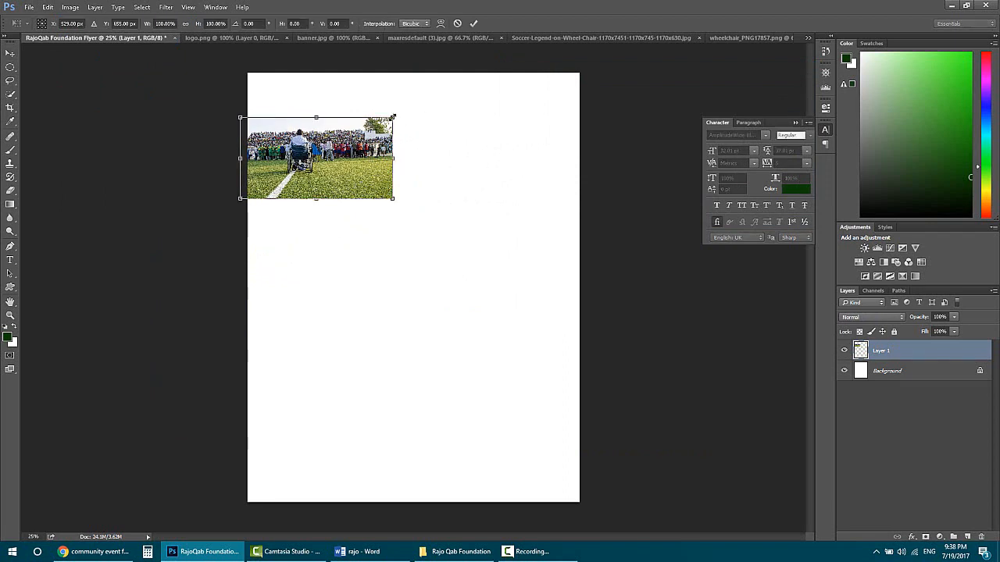
pyautogui.moveTo(393, 117); pyautogui.dragTo(648, 131)
pyautogui.hotkey('ctrl', 'z')
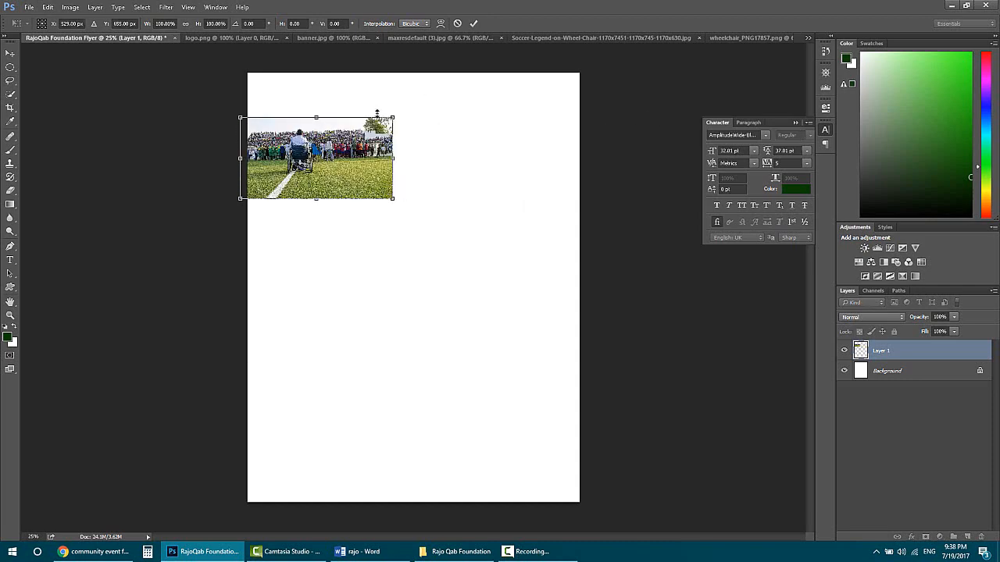
pyautogui.moveTo(392, 117); pyautogui.dragTo(606, 3)
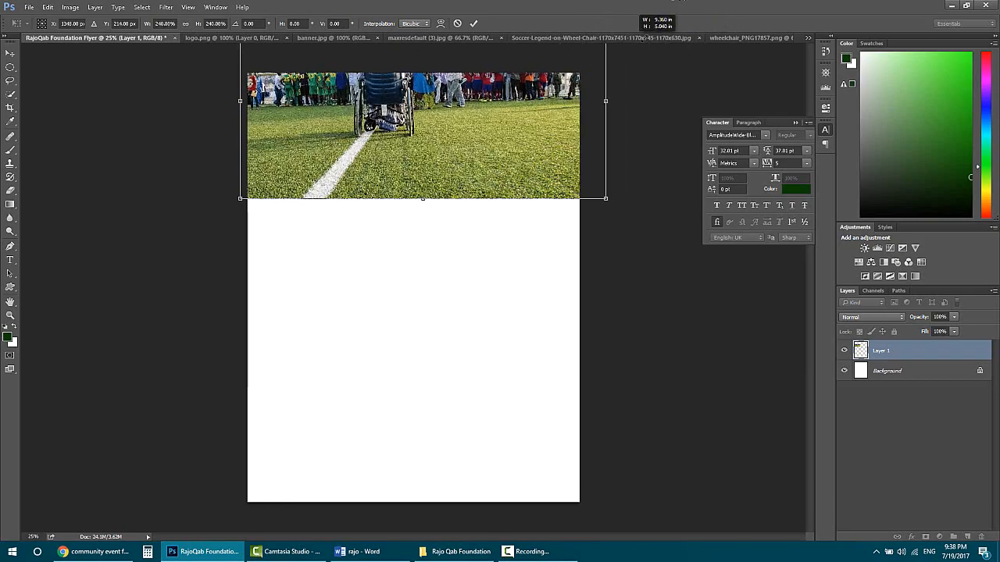
pyautogui.moveTo(643, 38); pyautogui.dragTo(650, 37)
pyautogui.moveTo(525, 111); pyautogui.dragTo(550, 168)
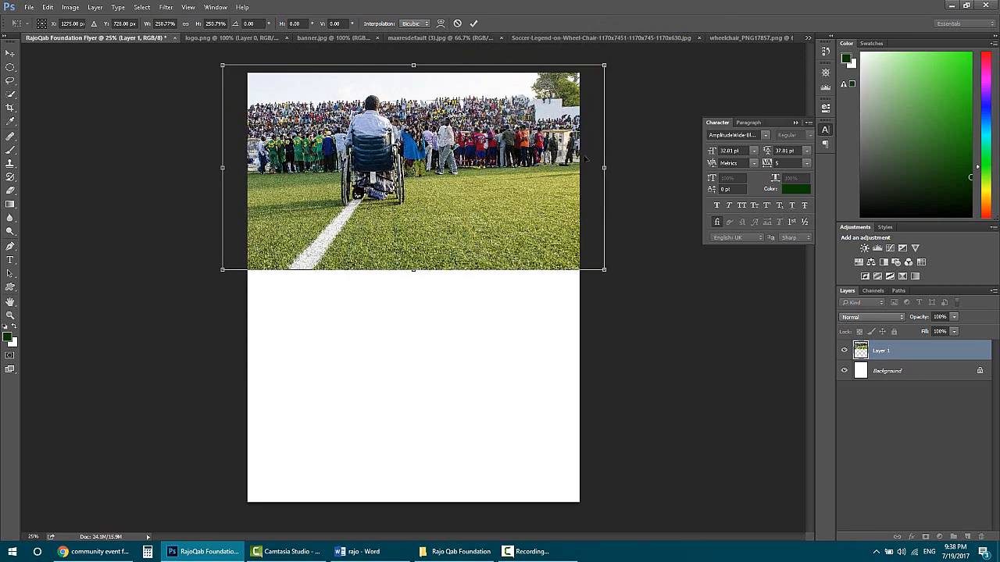
pyautogui.press('Return')
pyautogui.moveTo(476, 198)
pyautogui.mouseDown()
pyautogui.moveTo(441, 207)
pyautogui.moveTo(484, 170)
pyautogui.moveTo(471, 190)
pyautogui.moveTo(482, 191)
pyautogui.mouseUp()
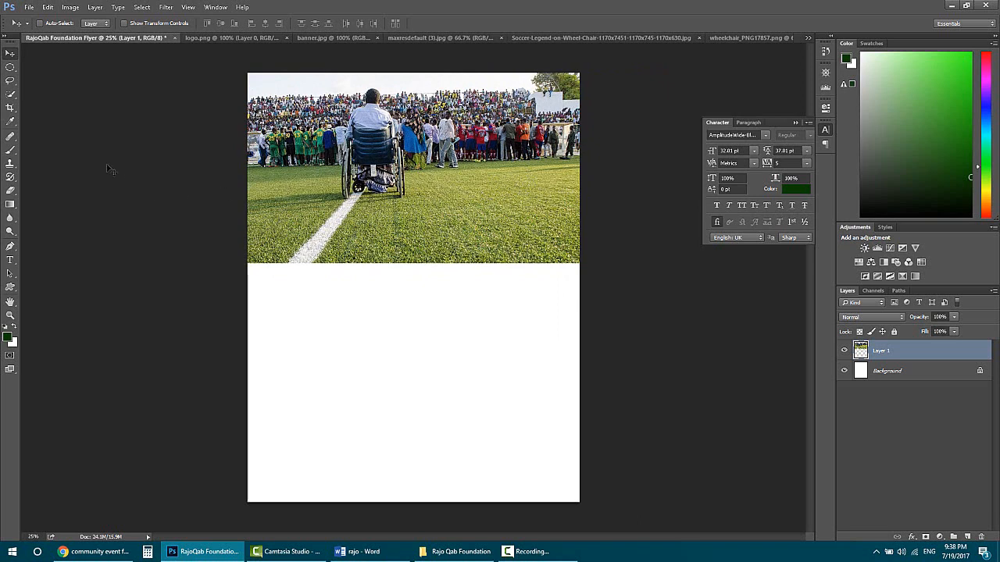
# - Cut off the lower strip of grass from the stadium photo with a rectangular selection, and clear the selection
pyautogui.rightClick(11, 67)
pyautogui.click(47, 64)
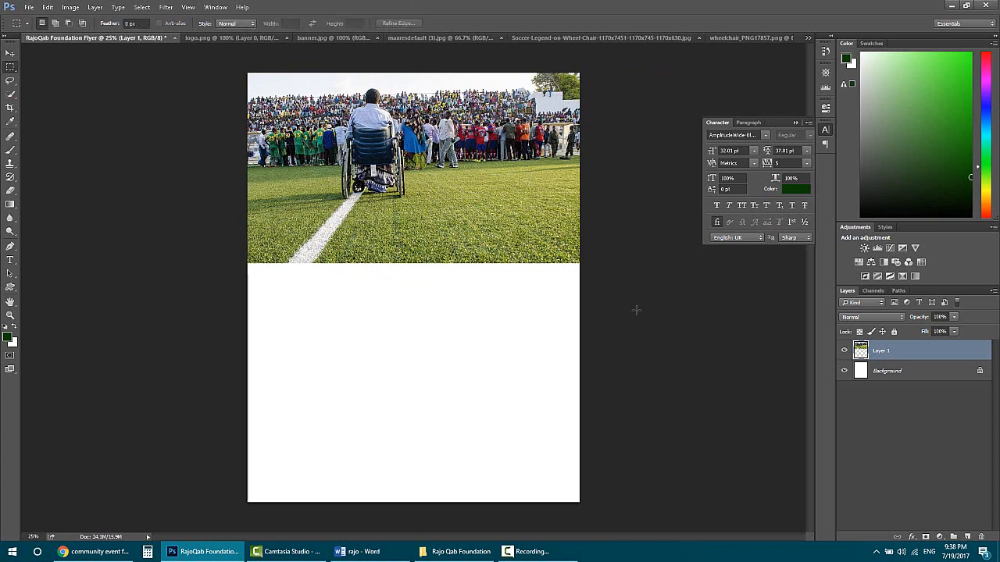
pyautogui.moveTo(635, 310); pyautogui.dragTo(166, 217)
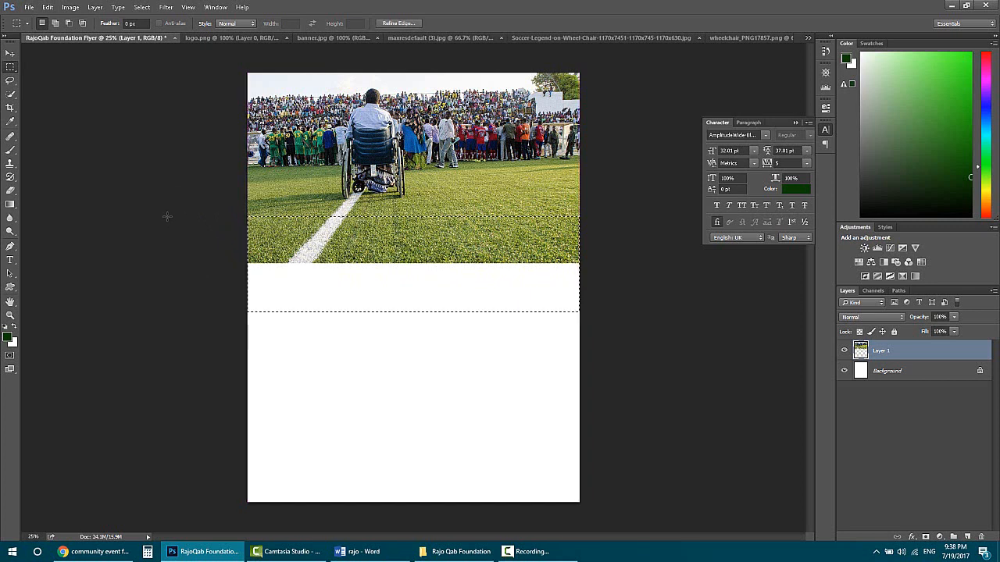
pyautogui.press('Delete')
pyautogui.hotkey('ctrl', 'd')
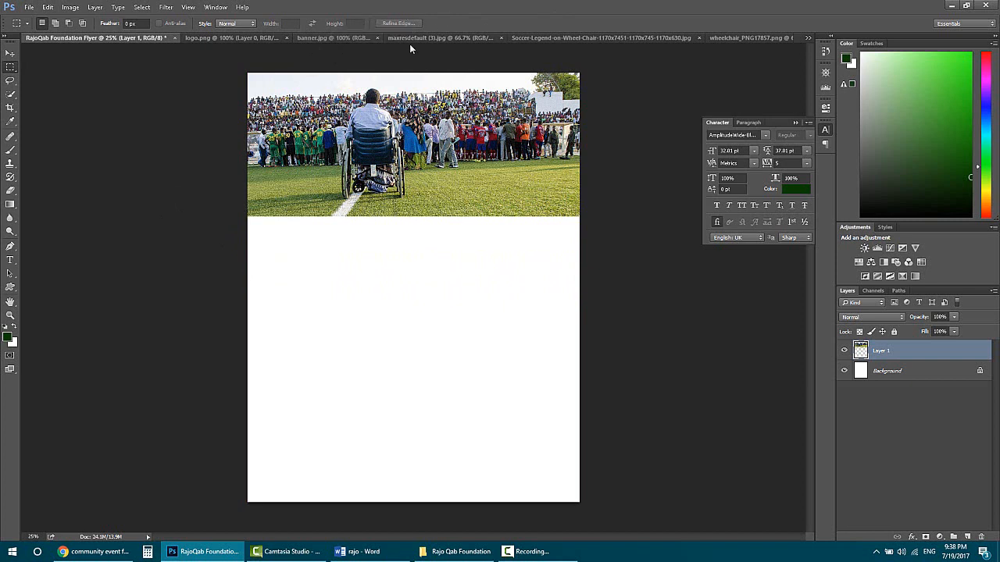
# - Copy the RajoQab Foundation logo from logo.png onto the flyer's white area below the stadium photo
pyautogui.click(226, 38)
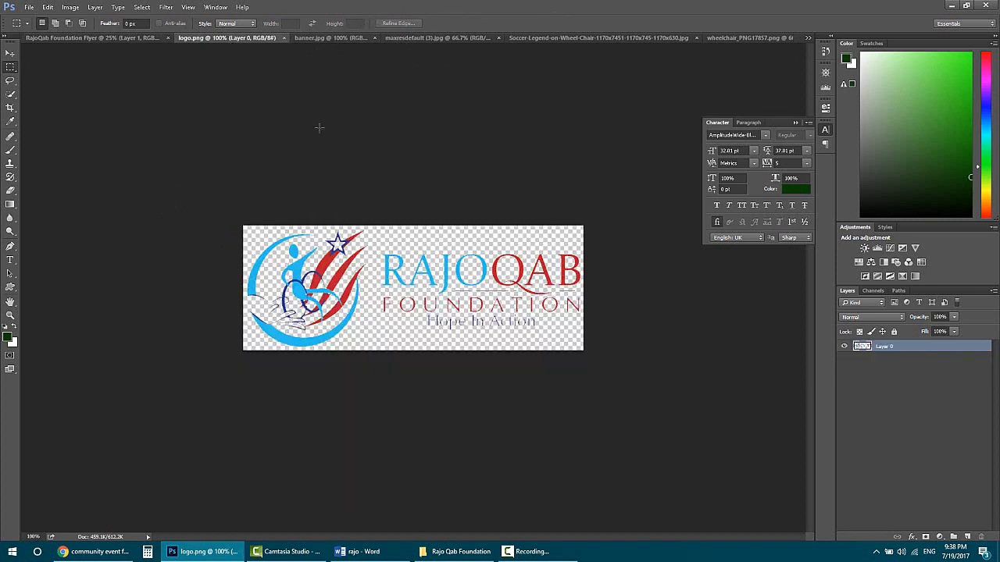
pyautogui.click(10, 53)
pyautogui.moveTo(306, 217); pyautogui.dragTo(422, 280)
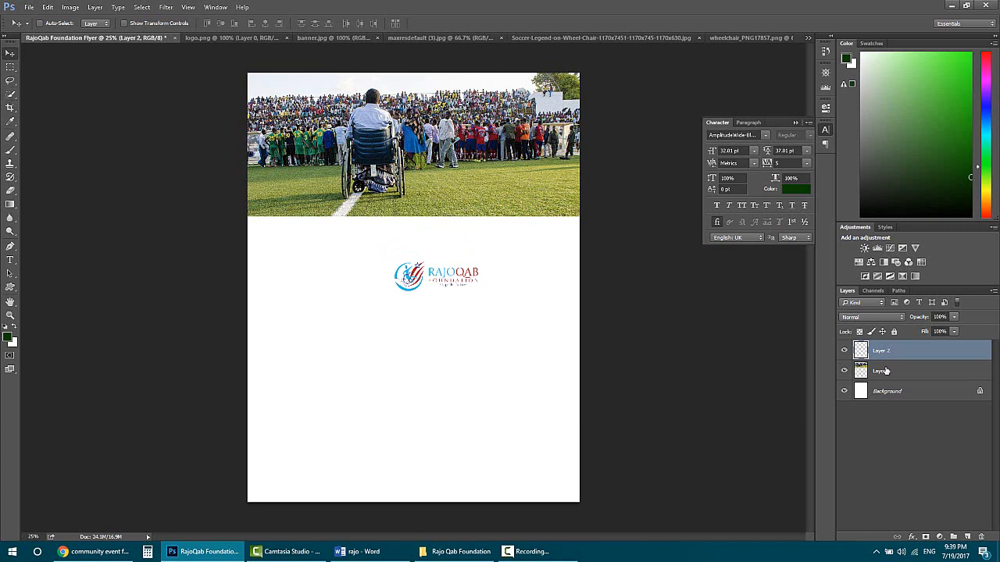
# - Add a new empty layer directly above the stadium photo layer
pyautogui.click(885, 371)
pyautogui.hotkey('ctrl', 'shift', 'n')
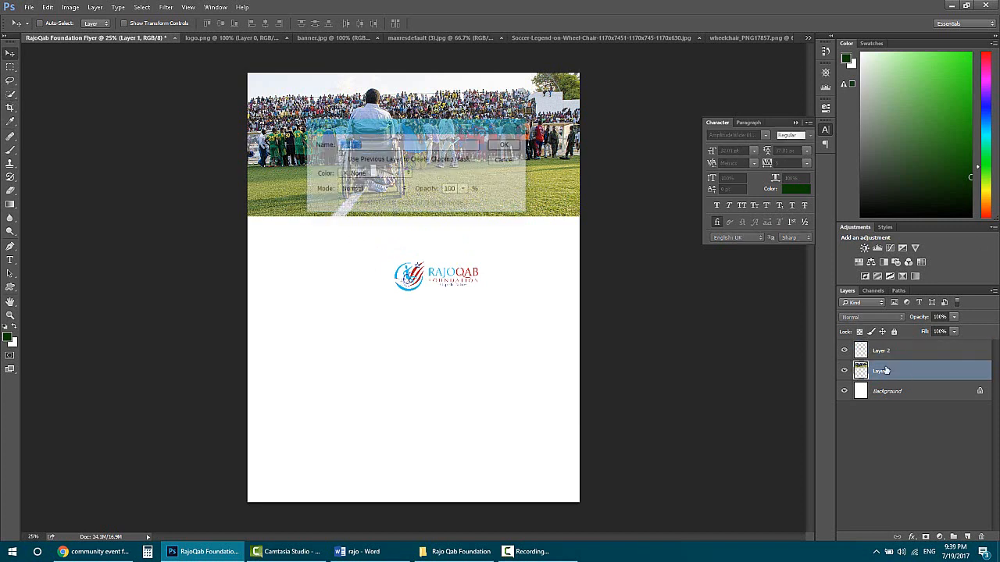
pyautogui.press('Return')
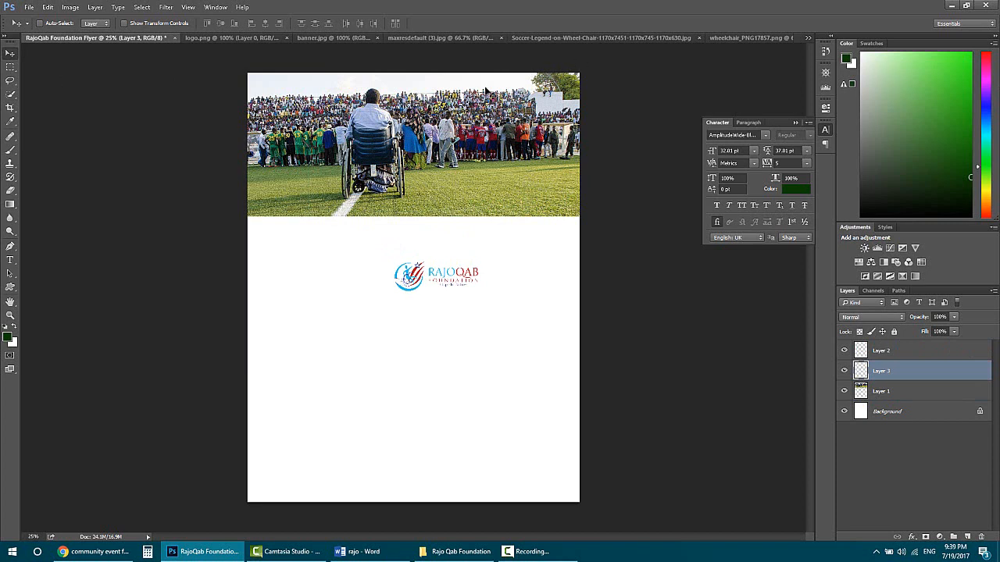
# - Set up a soft brush with a size of 1512 px and 0% hardness
pyautogui.click(11, 149)
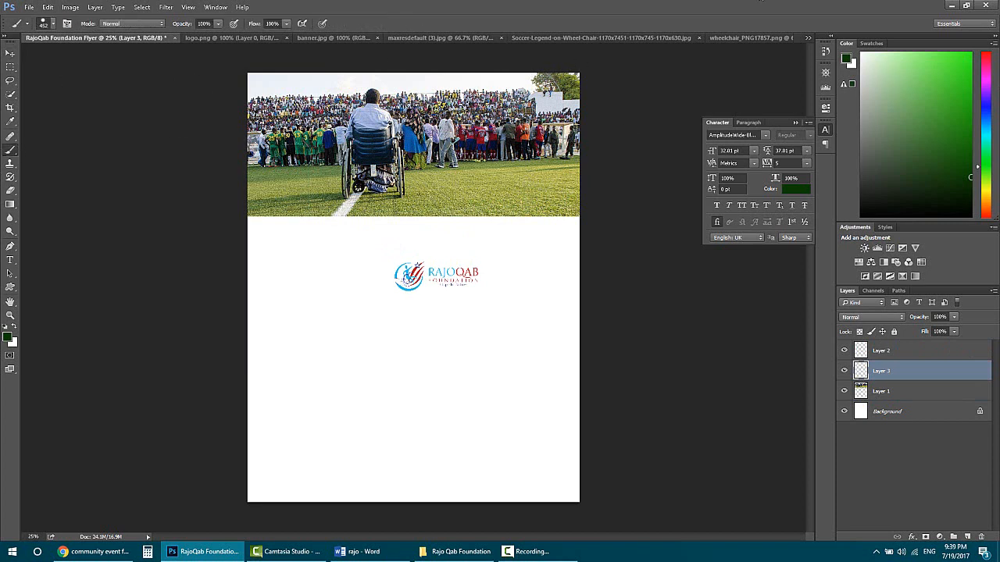
pyautogui.click(51, 25)
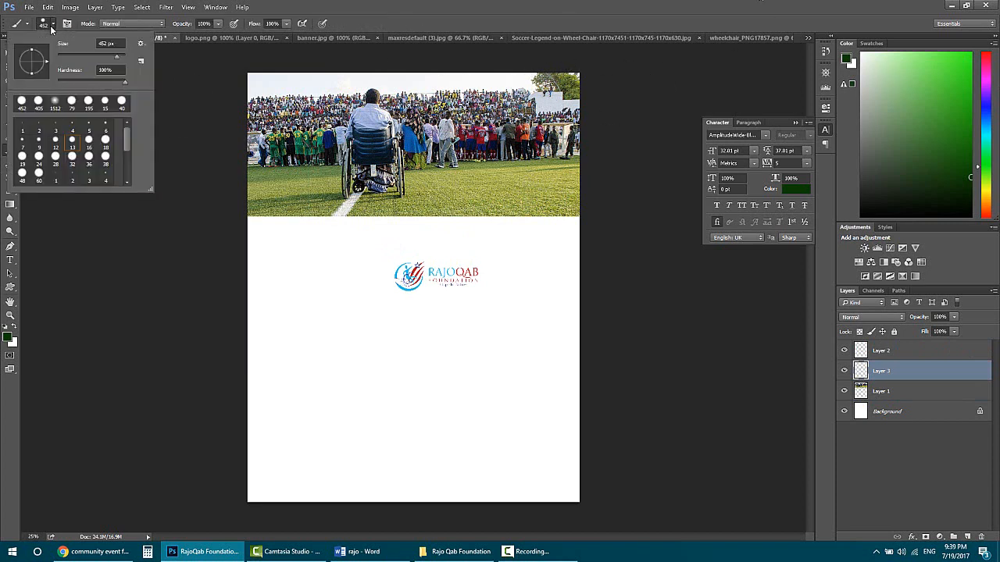
pyautogui.moveTo(114, 57); pyautogui.dragTo(120, 60)
pyautogui.press('Tab')
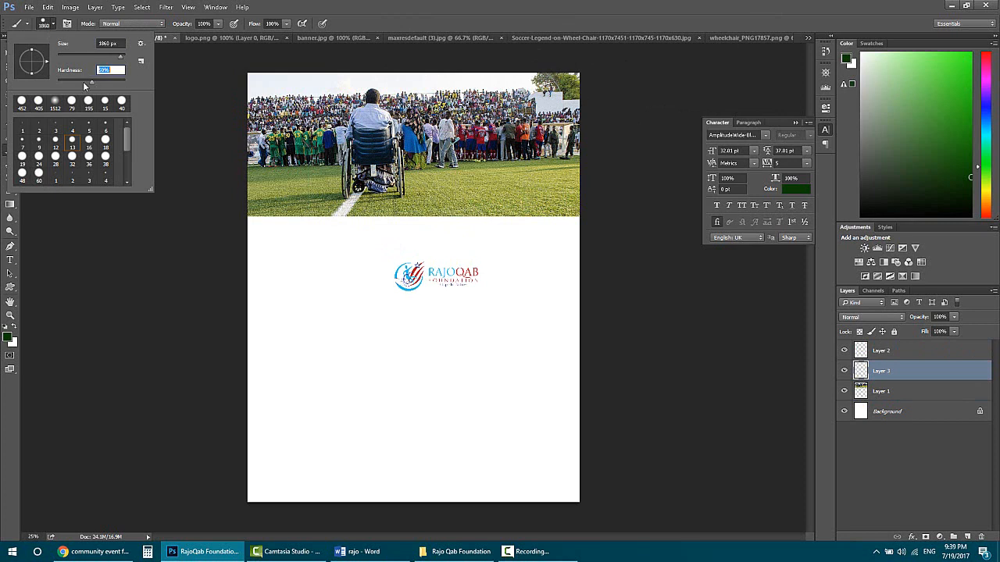
pyautogui.write('0')
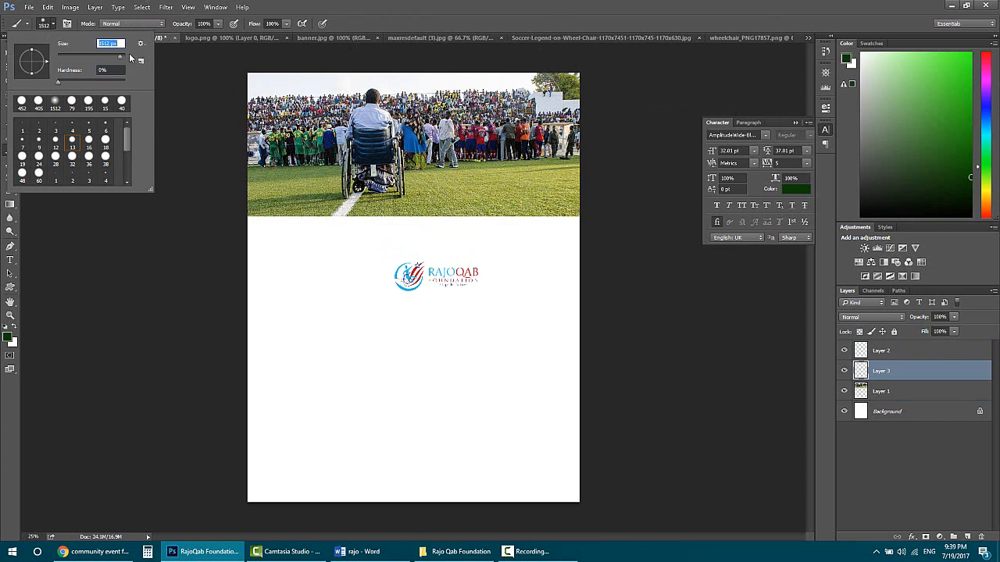
pyautogui.press('Return')
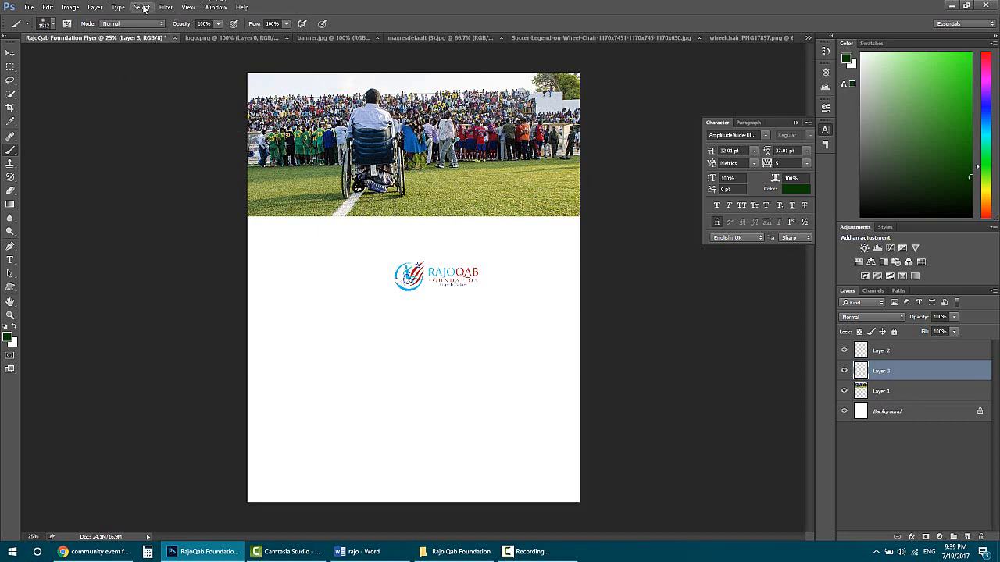
pyautogui.click(97, 7)
pyautogui.moveTo(128, 21)
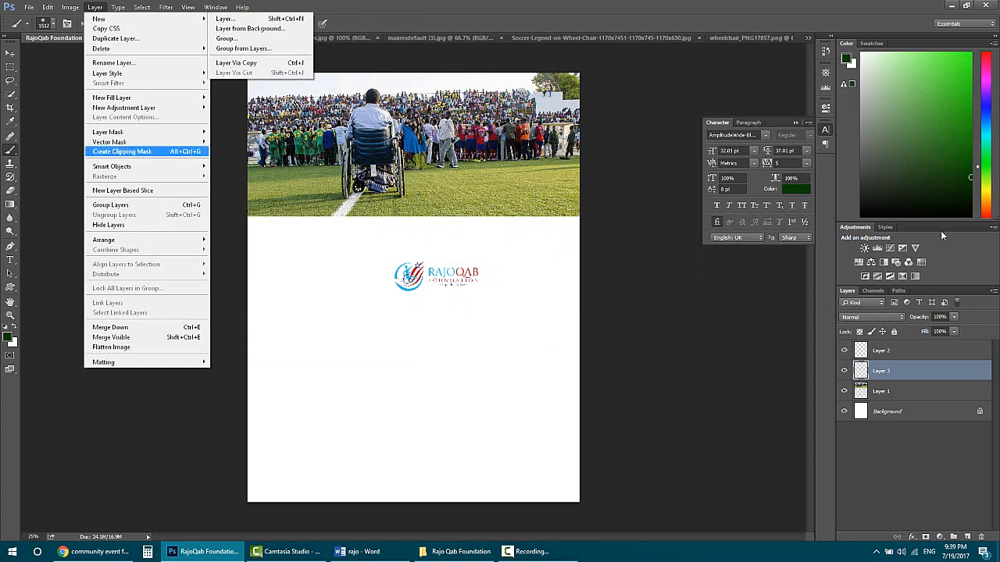
pyautogui.click(907, 373)
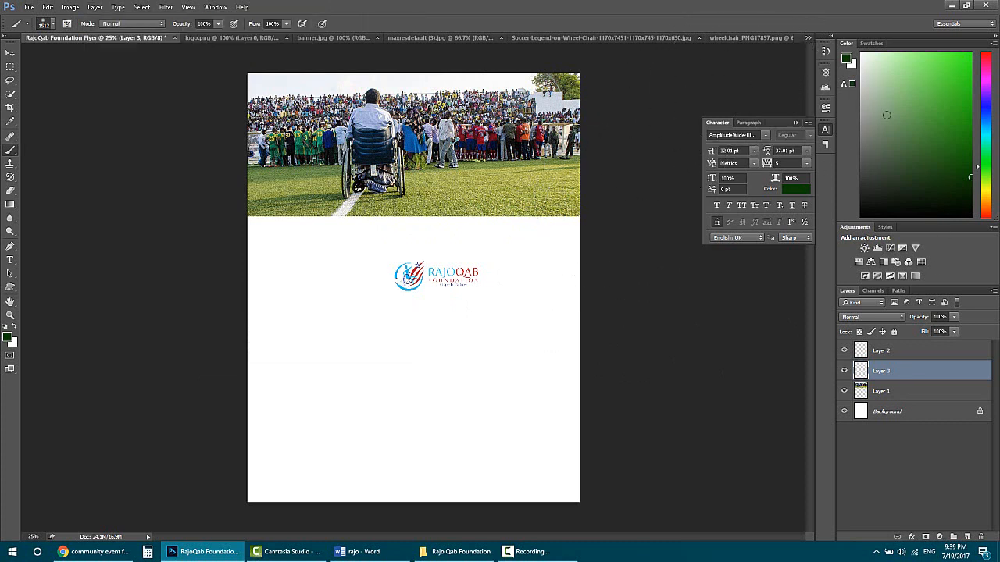
# - Paint a white glow over the stadium photo's upper-right corner with a soft 514 px brush at about 81% opacity
pyautogui.moveTo(903, 99); pyautogui.dragTo(854, 45)
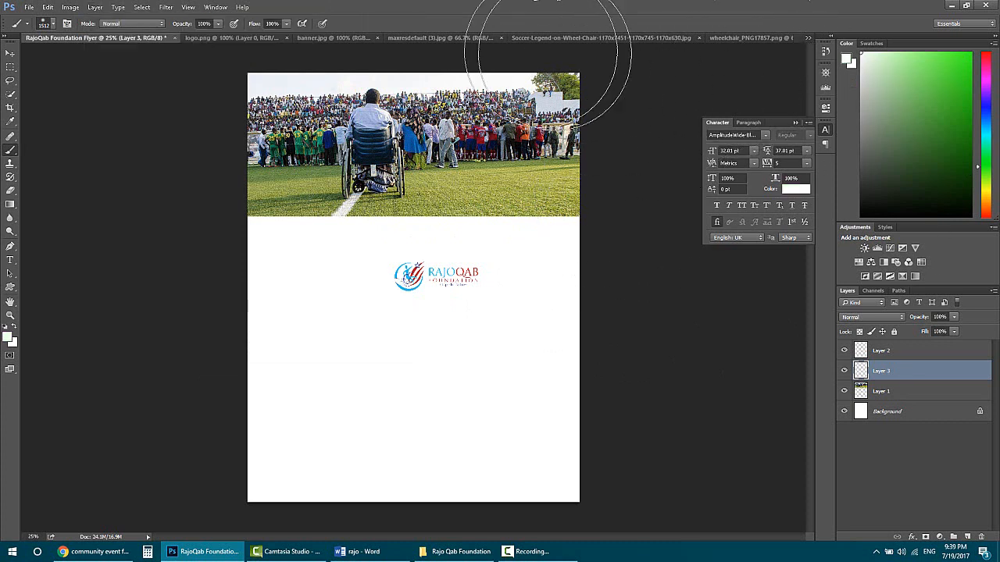
pyautogui.click(53, 26)
pyautogui.click(120, 60)
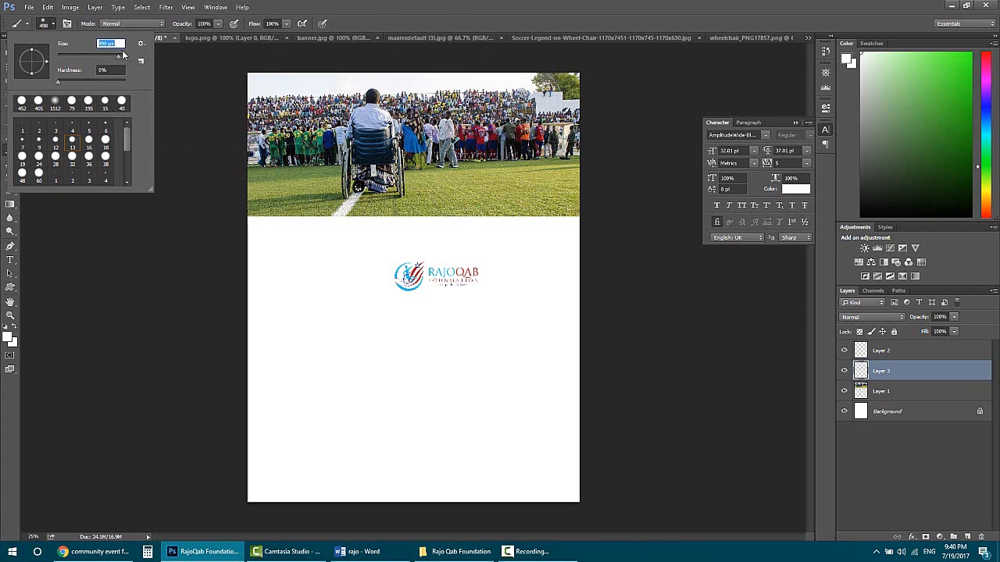
pyautogui.moveTo(123, 59); pyautogui.dragTo(120, 59)
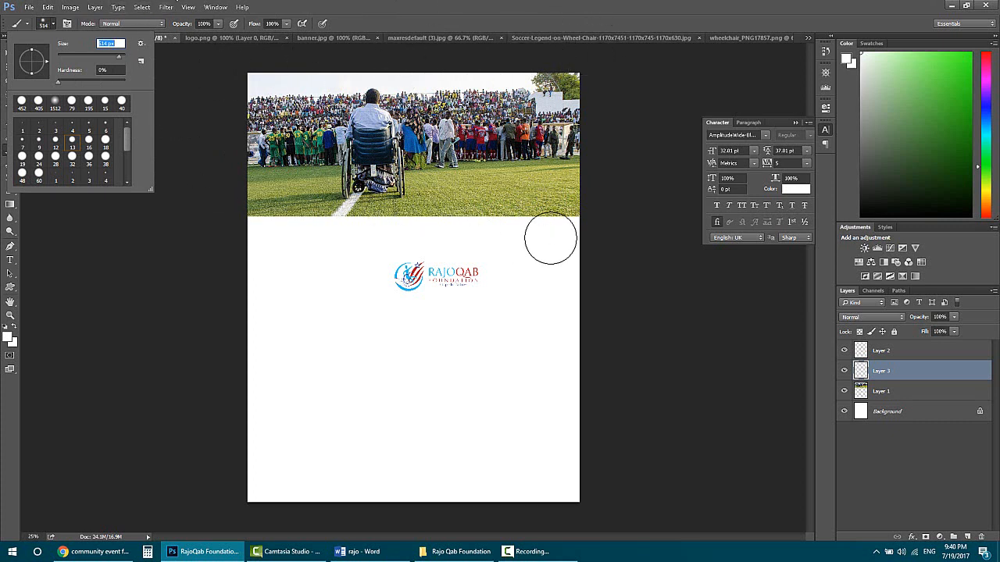
pyautogui.click(601, 70)
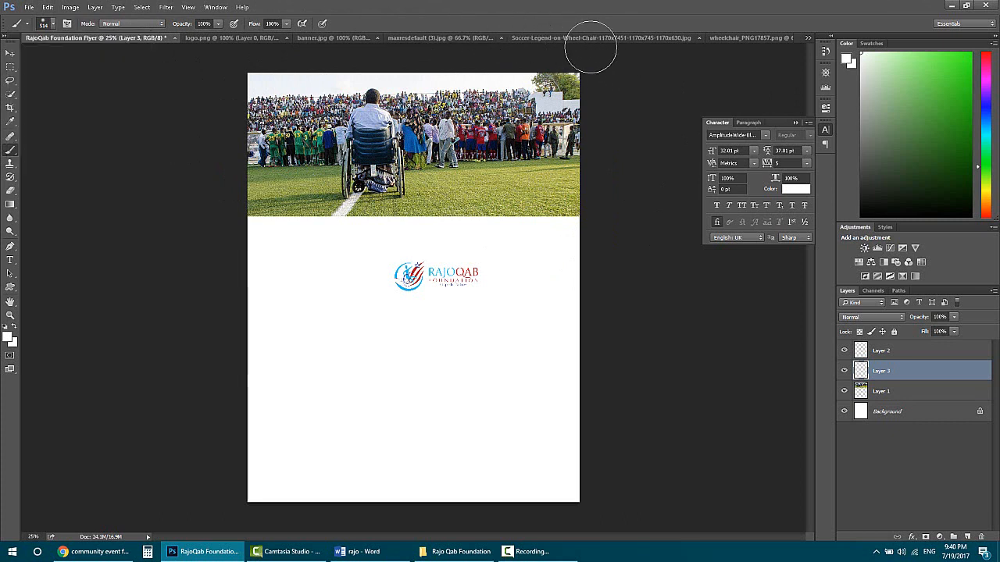
pyautogui.click(179, 24)
pyautogui.moveTo(544, 92)
pyautogui.mouseDown()
pyautogui.moveTo(542, 67)
pyautogui.moveTo(521, 66)
pyautogui.moveTo(547, 89)
pyautogui.moveTo(507, 56)
pyautogui.moveTo(492, 67)
pyautogui.mouseUp()
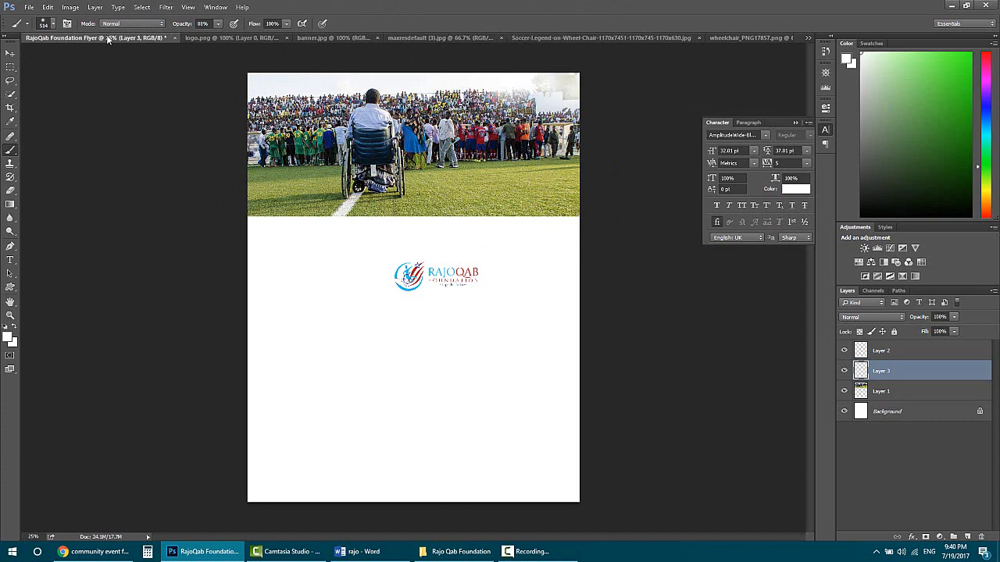
# - Show the detailed brush tip settings and reduce the brush spacing to 1%
pyautogui.click(52, 24)
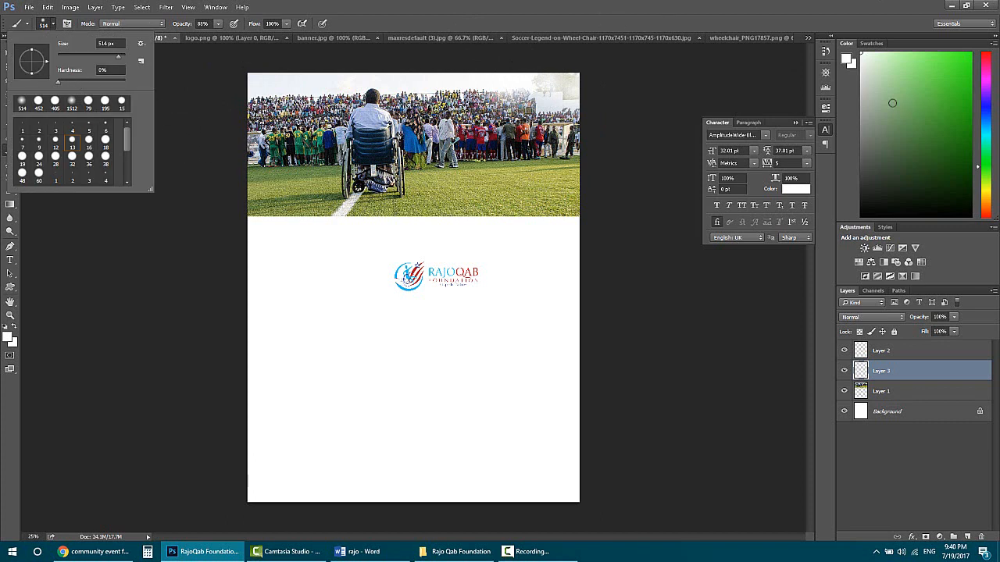
pyautogui.click(831, 107)
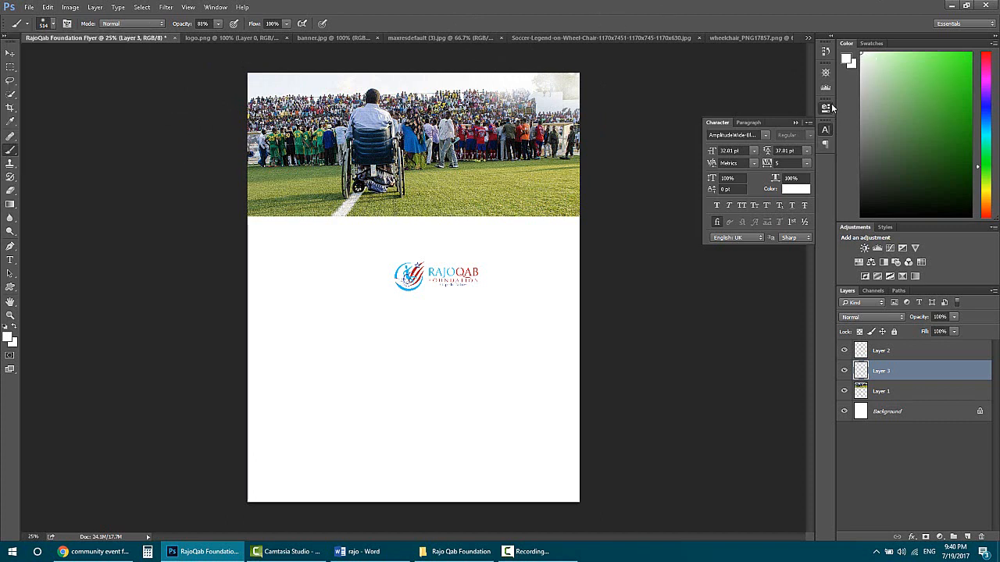
pyautogui.click(826, 108)
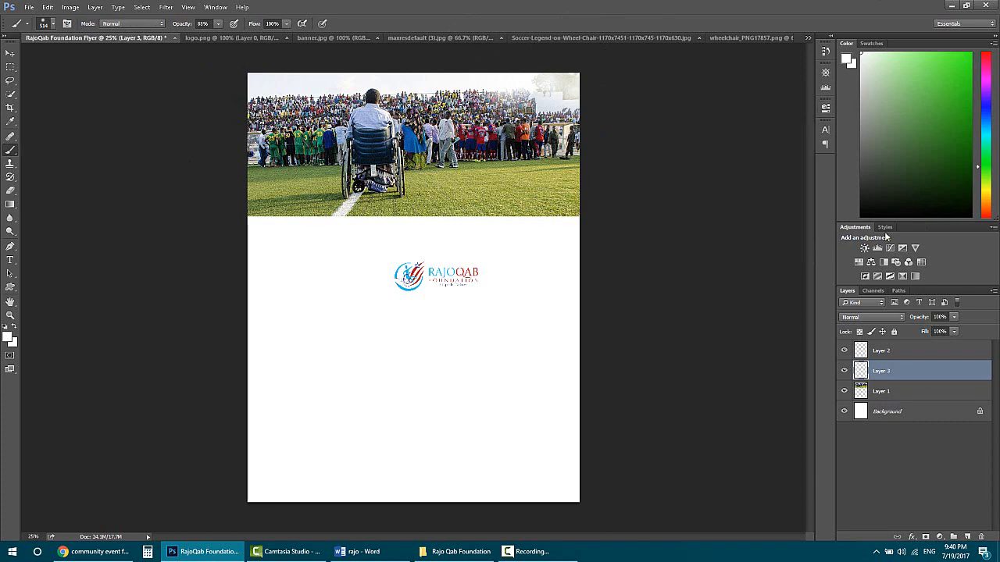
pyautogui.click(215, 7)
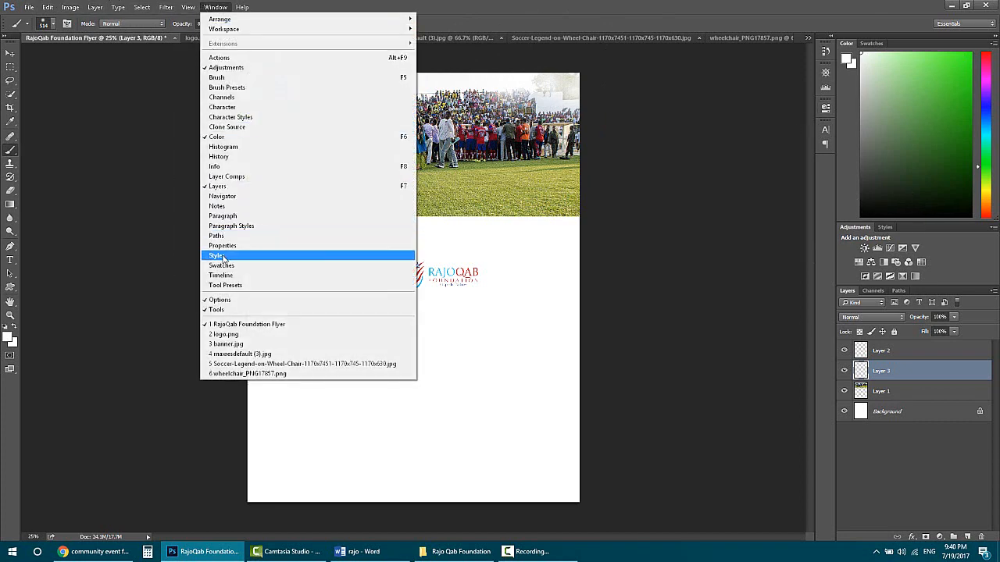
pyautogui.click(227, 88)
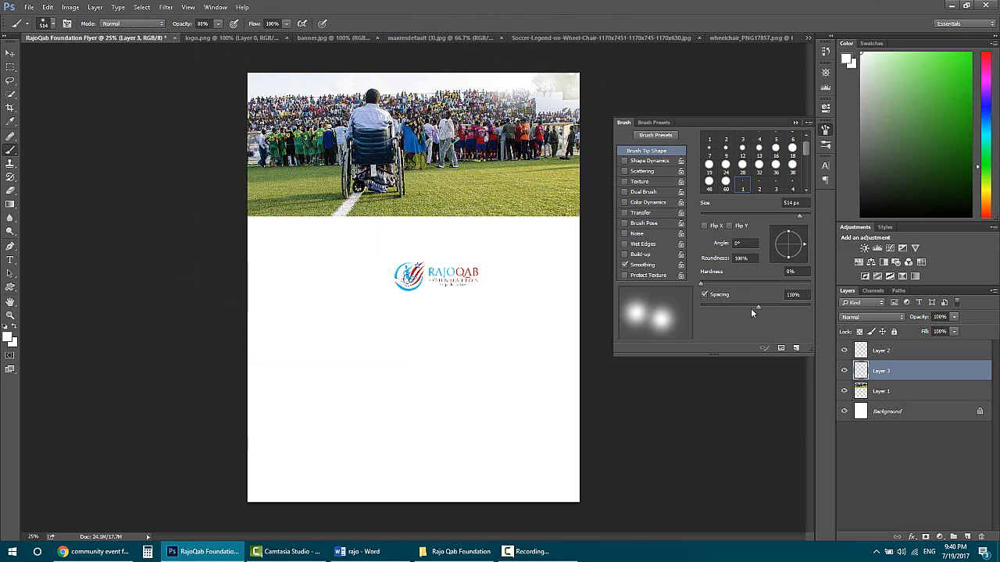
pyautogui.moveTo(751, 309)
pyautogui.mouseDown()
pyautogui.moveTo(760, 307)
pyautogui.moveTo(695, 307)
pyautogui.mouseUp()
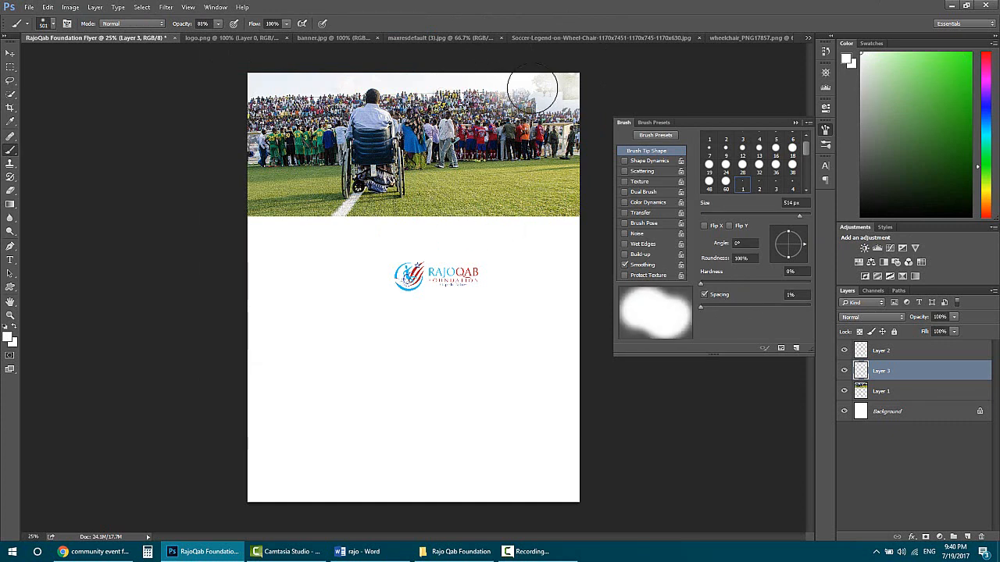
# - Enlarge the brush to about 1163 px, trying white strokes near the photo's upper-right corner and undoing them
pyautogui.moveTo(532, 88); pyautogui.dragTo(596, 74)
pyautogui.hotkey('ctrl', 'z')
pyautogui.click(54, 26)
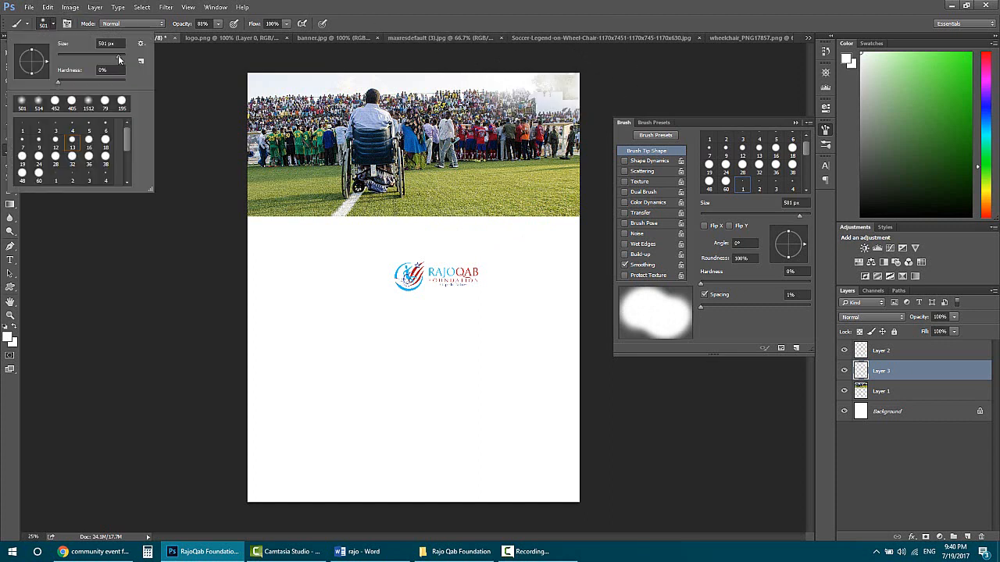
pyautogui.click(119, 59)
pyautogui.moveTo(555, 47)
pyautogui.mouseDown()
pyautogui.moveTo(513, 32)
pyautogui.moveTo(549, 11)
pyautogui.mouseUp()
pyautogui.hotkey('ctrl', 'z')
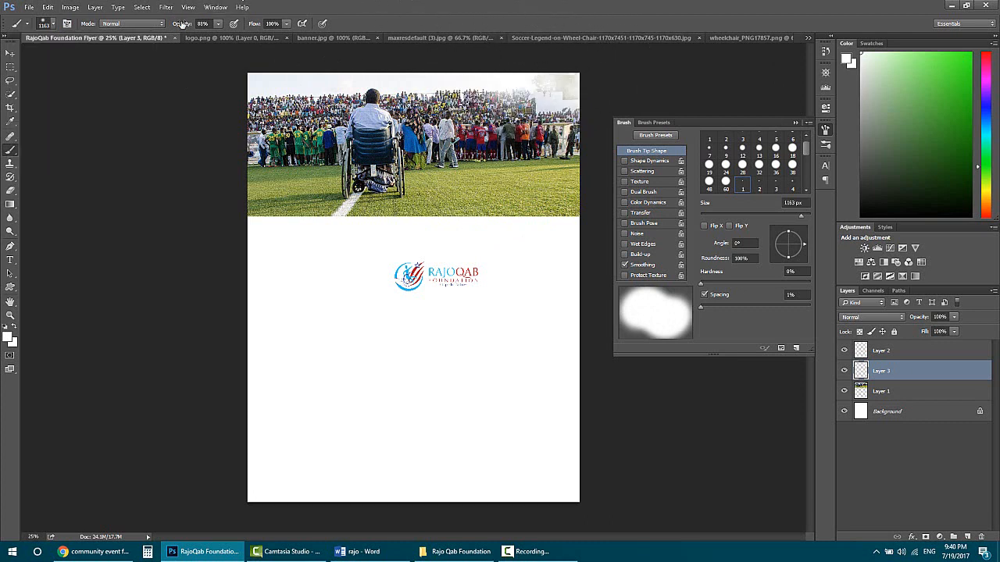
# - Set the brush to about 23% opacity, 66% flow and 23% spacing, and paint a soft white glow across the photo's upper-right area
pyautogui.moveTo(179, 26); pyautogui.dragTo(163, 26)
pyautogui.moveTo(701, 306); pyautogui.dragTo(714, 307)
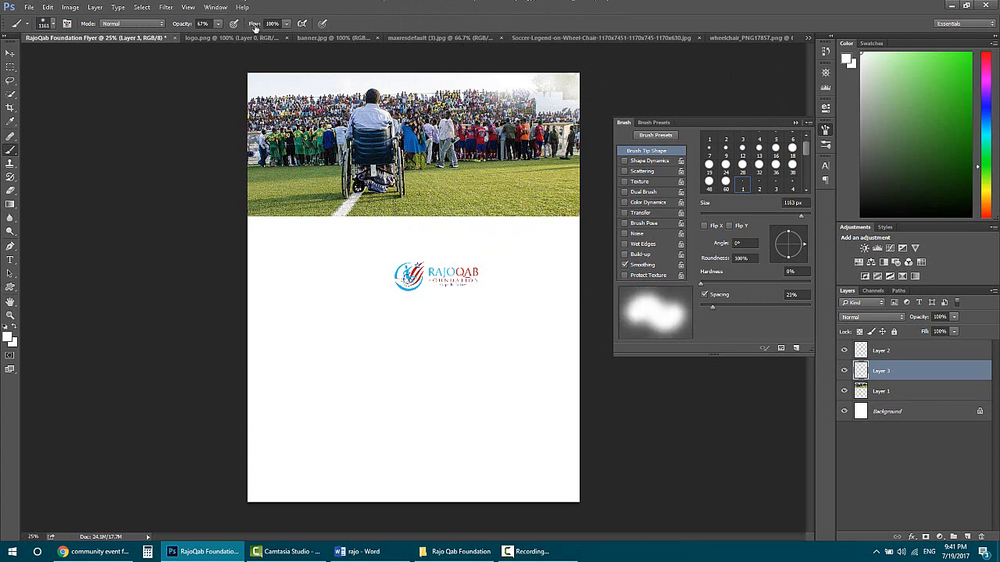
pyautogui.moveTo(255, 27); pyautogui.dragTo(163, 25)
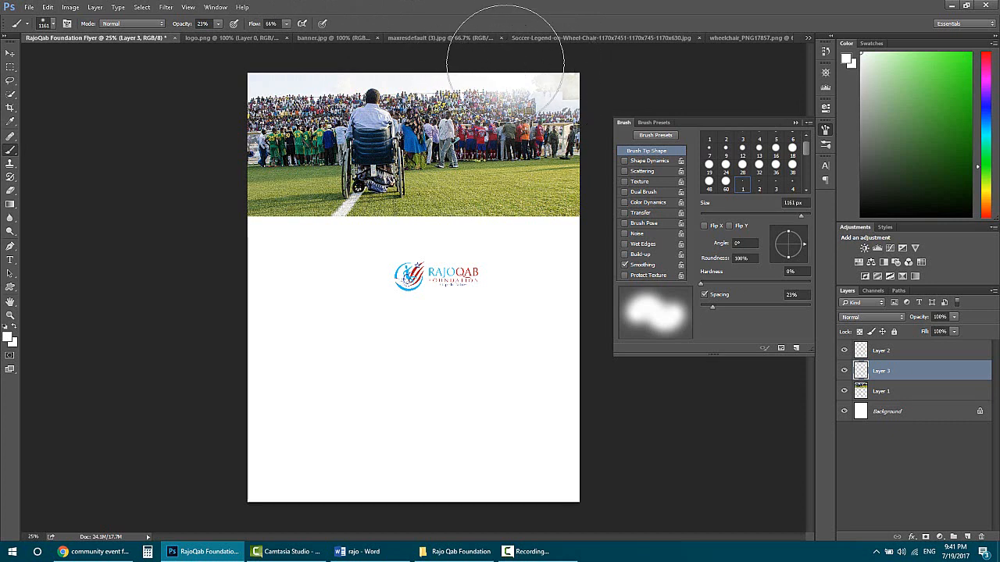
pyautogui.moveTo(519, 75); pyautogui.dragTo(479, 76)
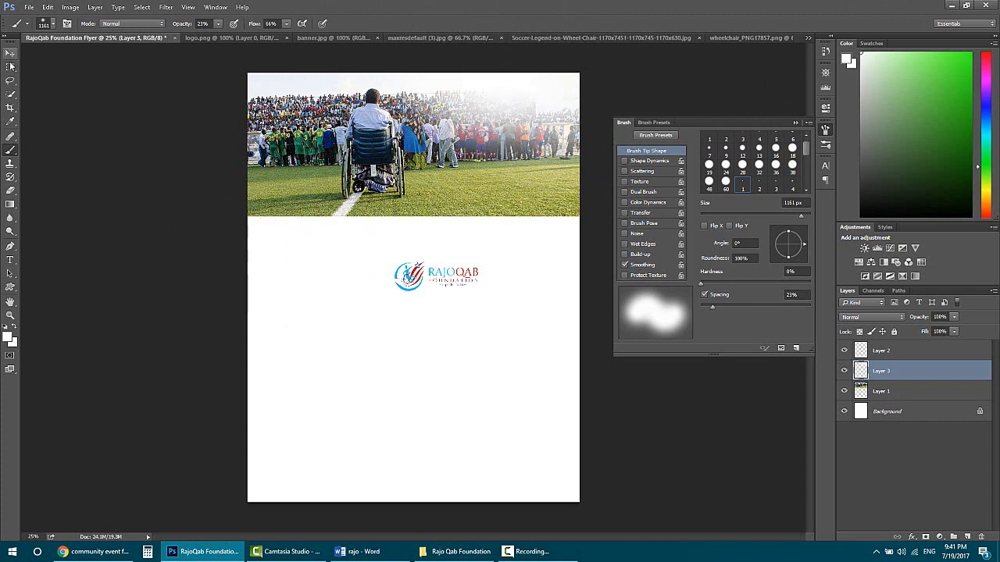
# - Move the RajoQab logo onto the glow in the stadium photo's upper-right corner and scale it up to about 140%
pyautogui.click(10, 55)
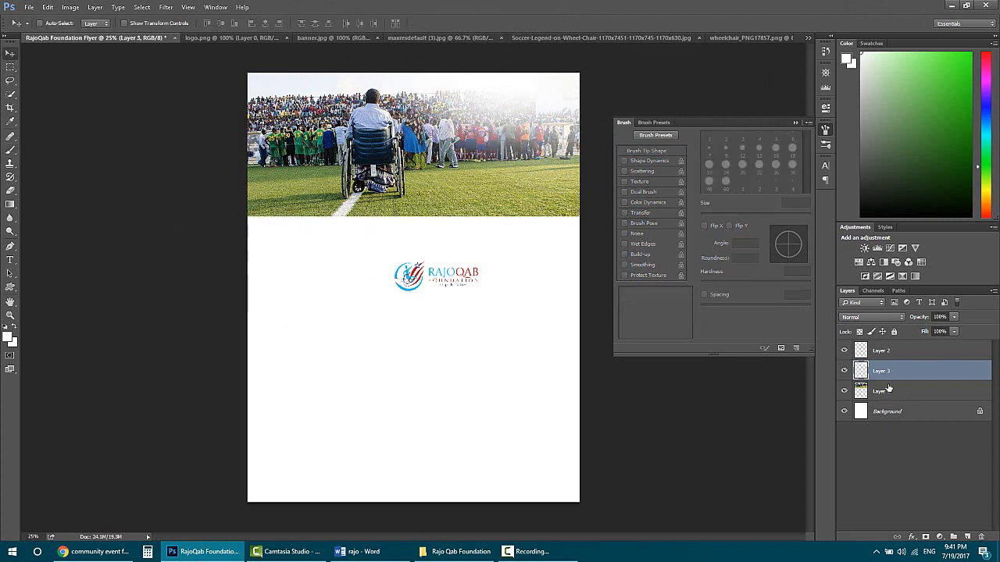
pyautogui.click(889, 351)
pyautogui.moveTo(416, 291); pyautogui.dragTo(478, 133)
pyautogui.hotkey('ctrl', 't')
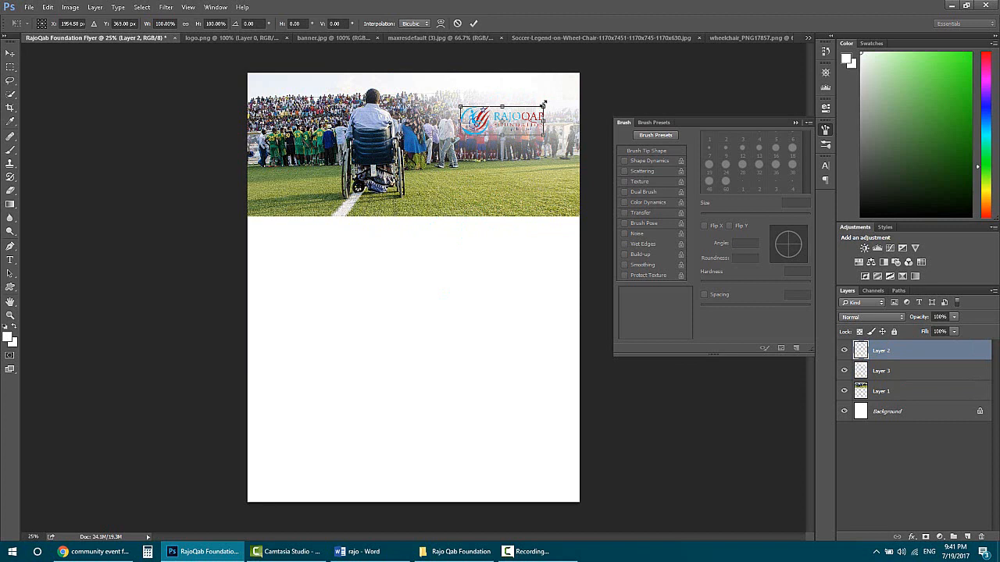
pyautogui.moveTo(545, 102); pyautogui.dragTo(574, 90)
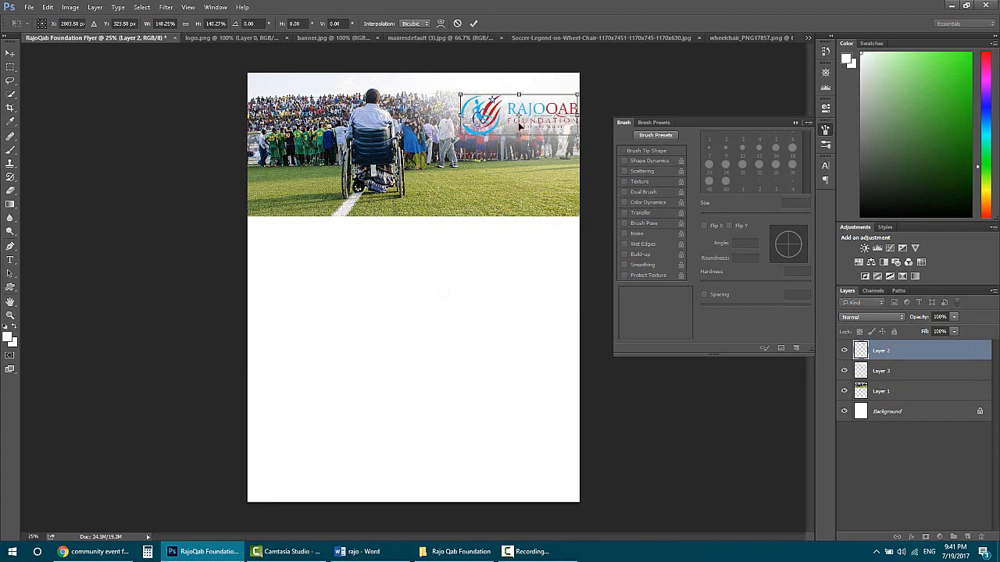
pyautogui.moveTo(523, 117); pyautogui.dragTo(515, 108)
pyautogui.press('Return')
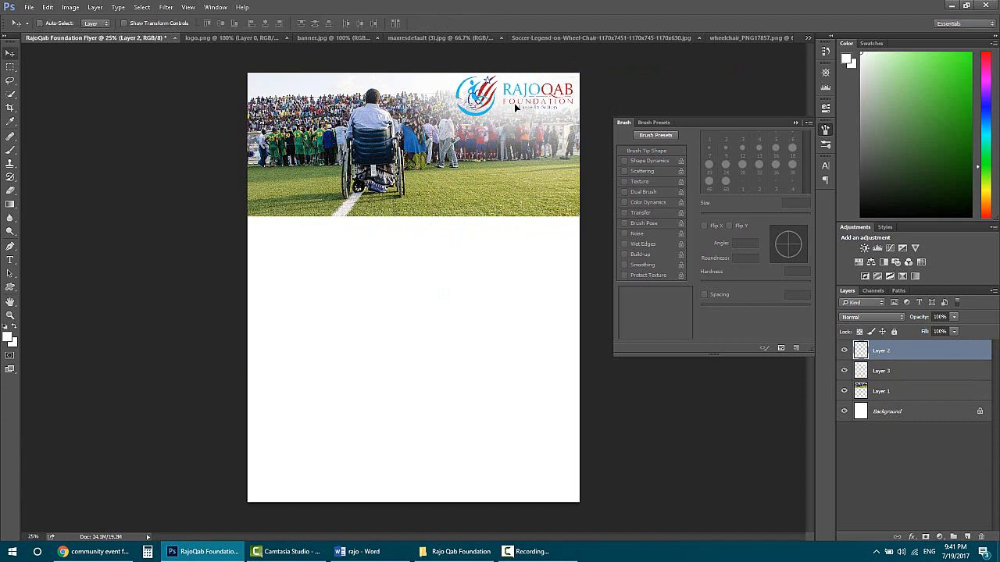
# - Check the white glow on Layer 3 behind the logo with the Brush tool active
pyautogui.click(856, 371)
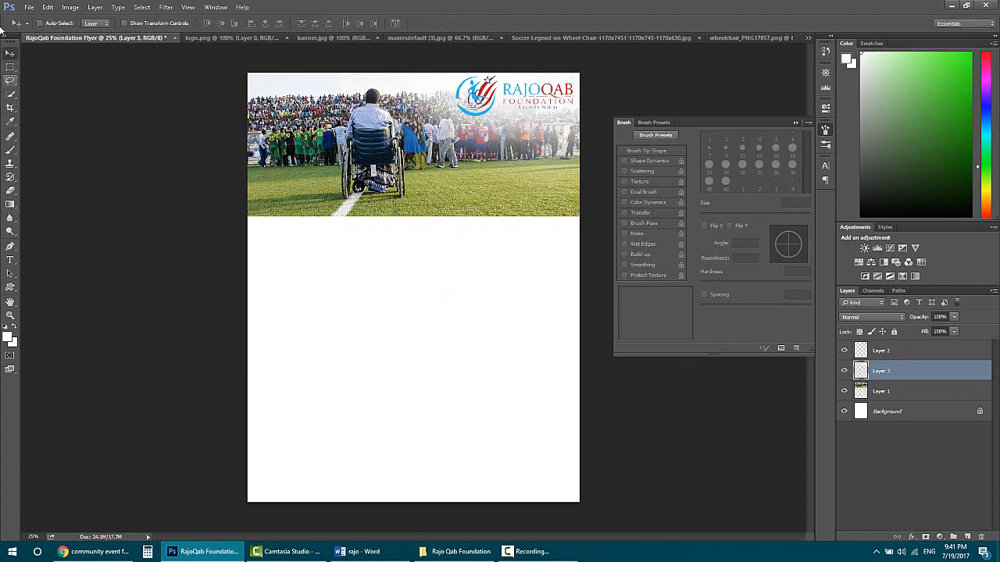
pyautogui.click(10, 149)
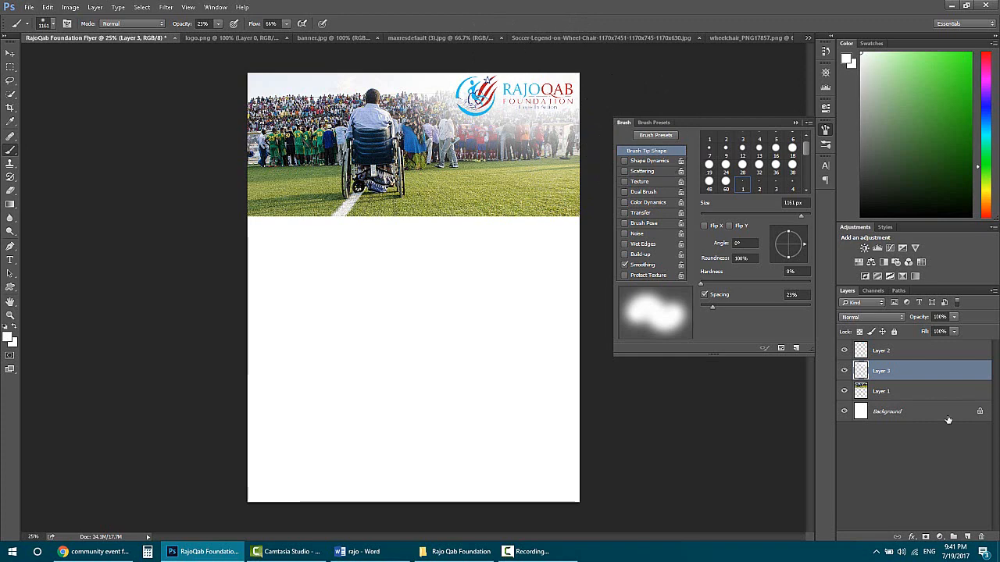
pyautogui.click(844, 371)
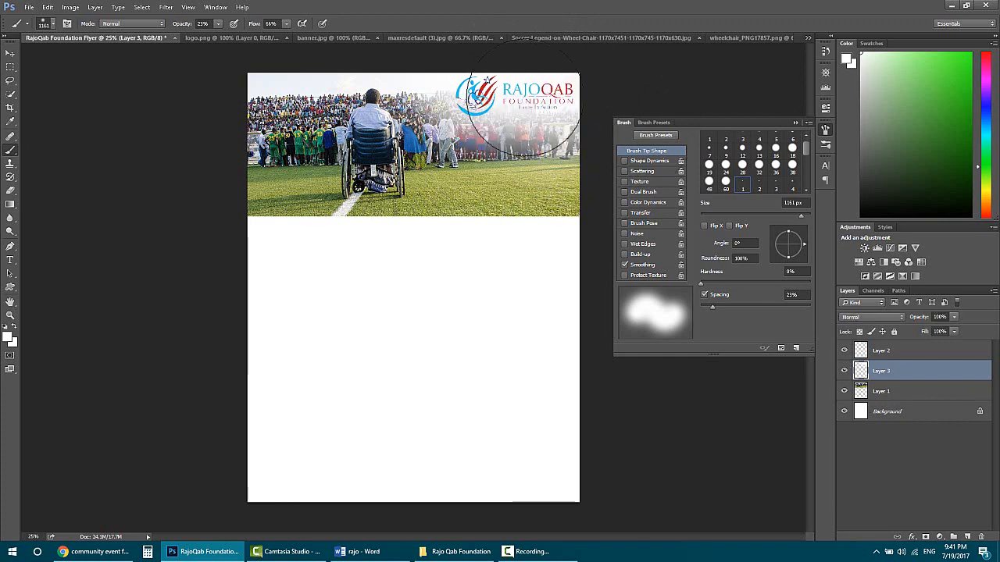
# - Look over the maxresdefault (3) and banner images, returning to the RajoQab Foundation Flyer document
pyautogui.click(478, 39)
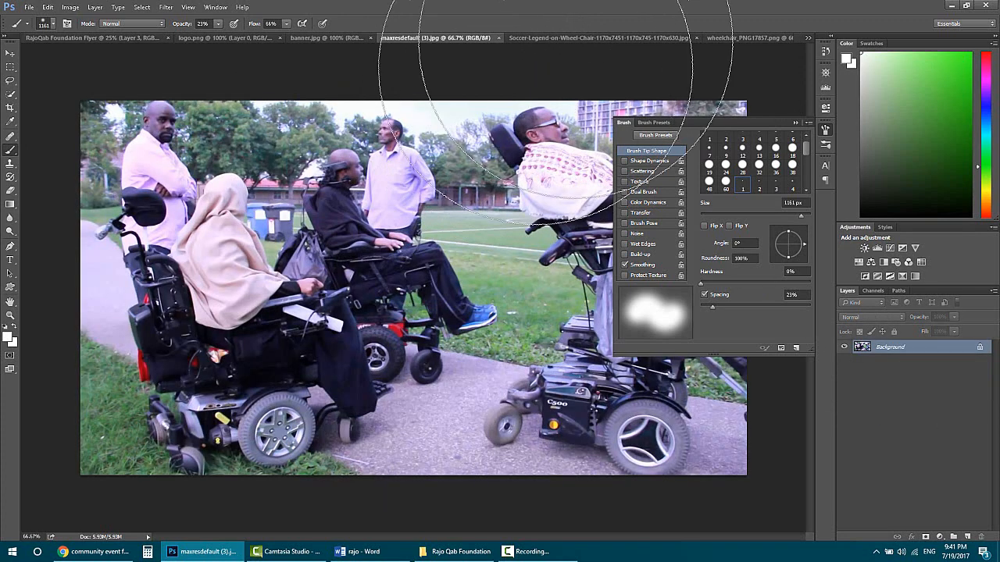
pyautogui.click(60, 39)
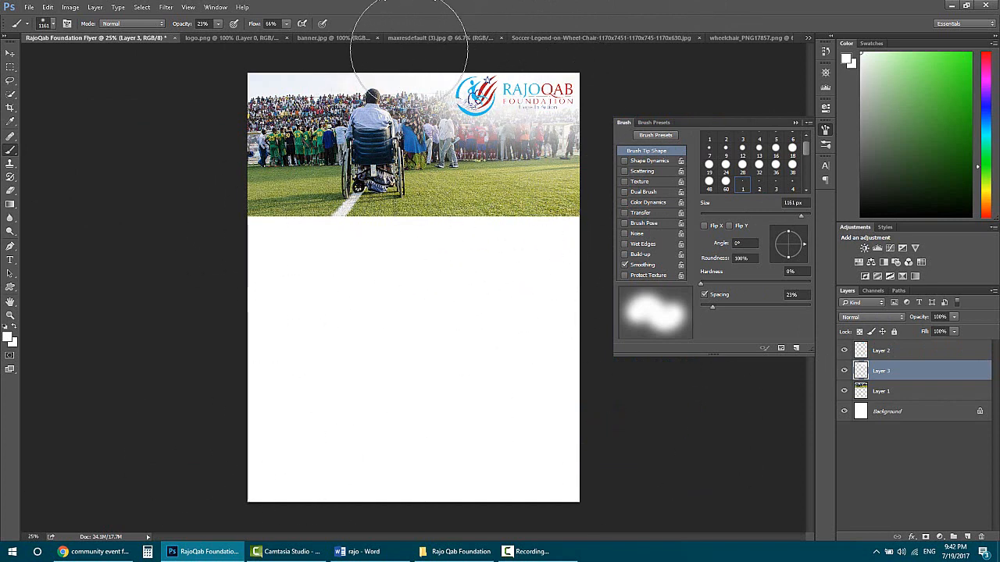
pyautogui.click(331, 37)
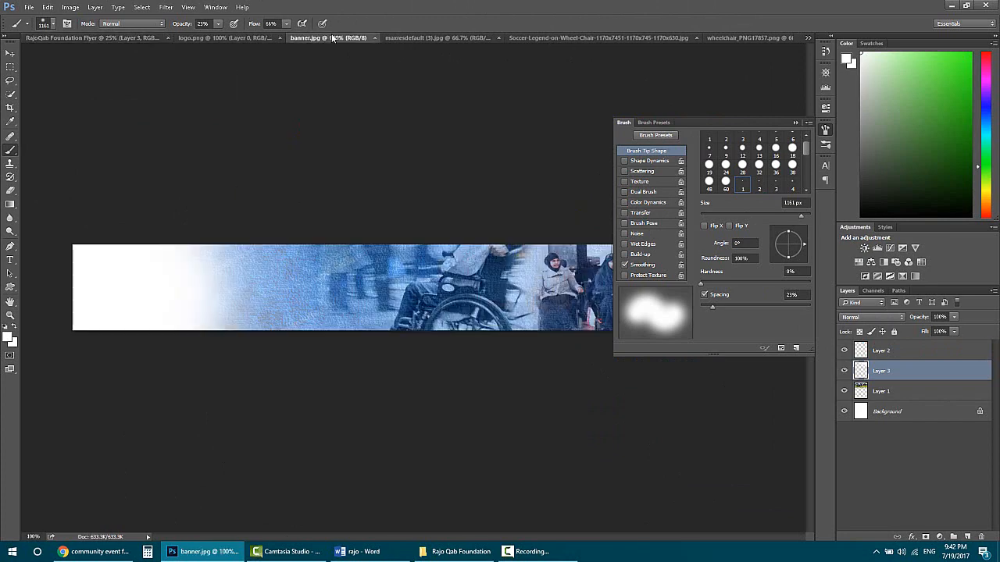
pyautogui.click(428, 36)
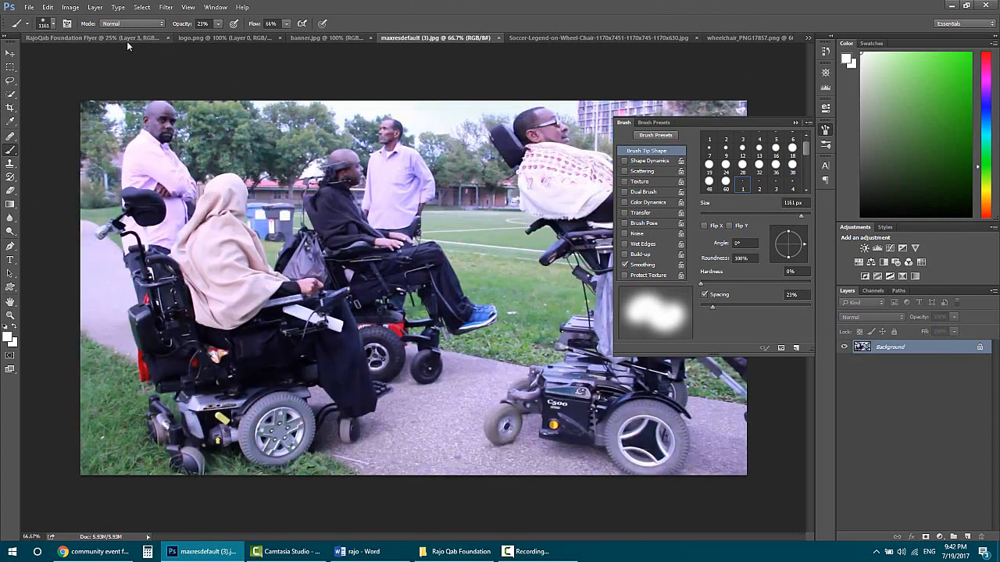
pyautogui.click(93, 39)
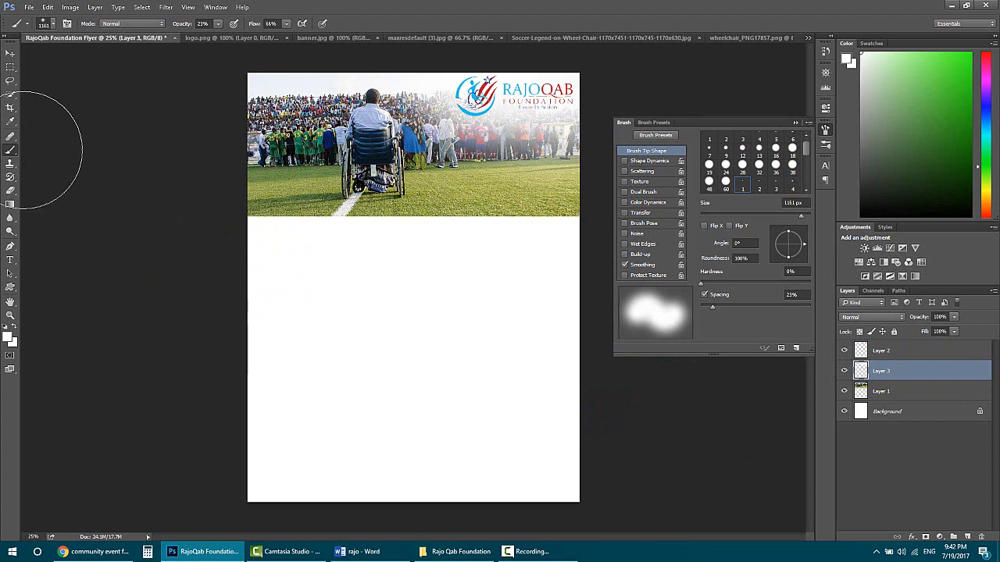
# - Add a text layer reading "3rd" just below the left part of the stadium photo
pyautogui.click(10, 260)
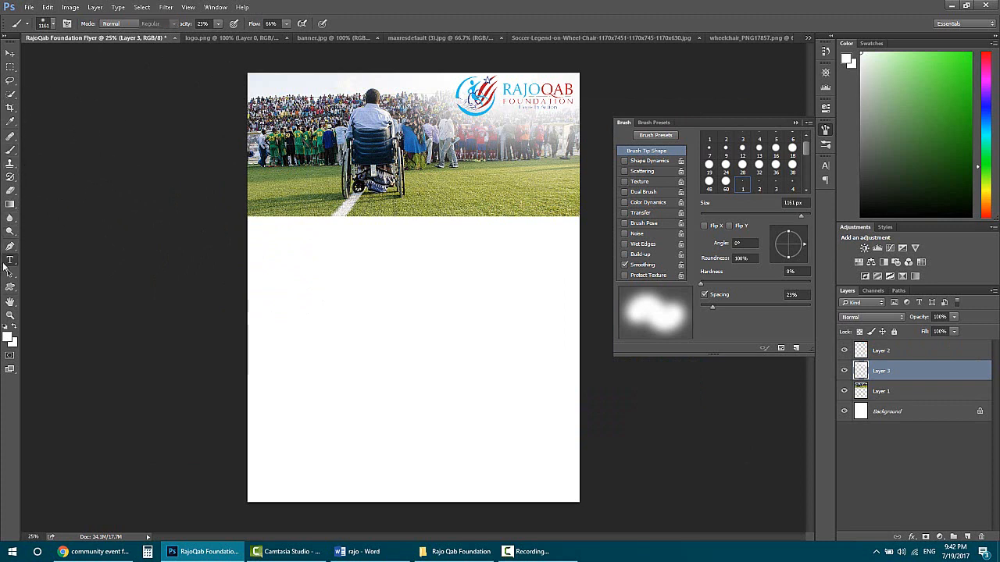
pyautogui.click(297, 240)
pyautogui.write('R')
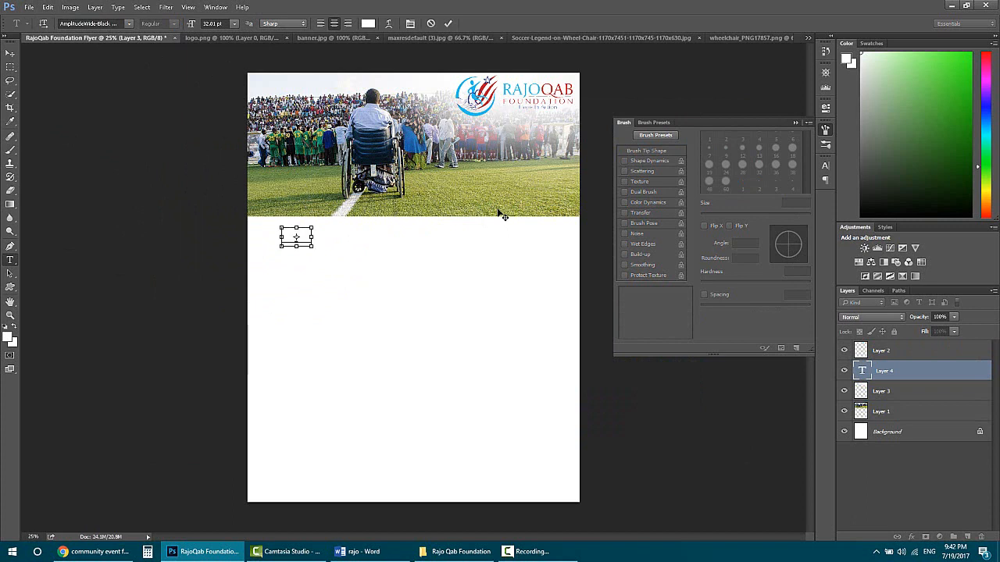
# - Close the brush settings and recolor the whole "3rd" text dark navy blue, #2a3559
pyautogui.hotkey('ctrl', 'a')
pyautogui.rightClick(826, 131)
pyautogui.click(862, 177)
pyautogui.moveTo(892, 63)
pyautogui.mouseDown()
pyautogui.moveTo(884, 69)
pyautogui.moveTo(906, 67)
pyautogui.moveTo(939, 159)
pyautogui.moveTo(940, 130)
pyautogui.mouseUp()
pyautogui.click(846, 62)
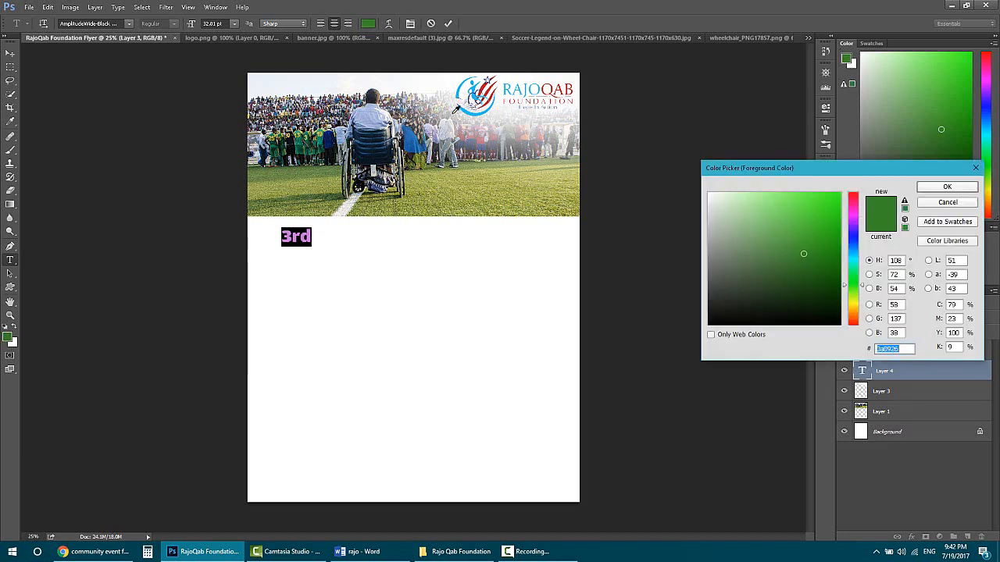
pyautogui.write('28bff3')
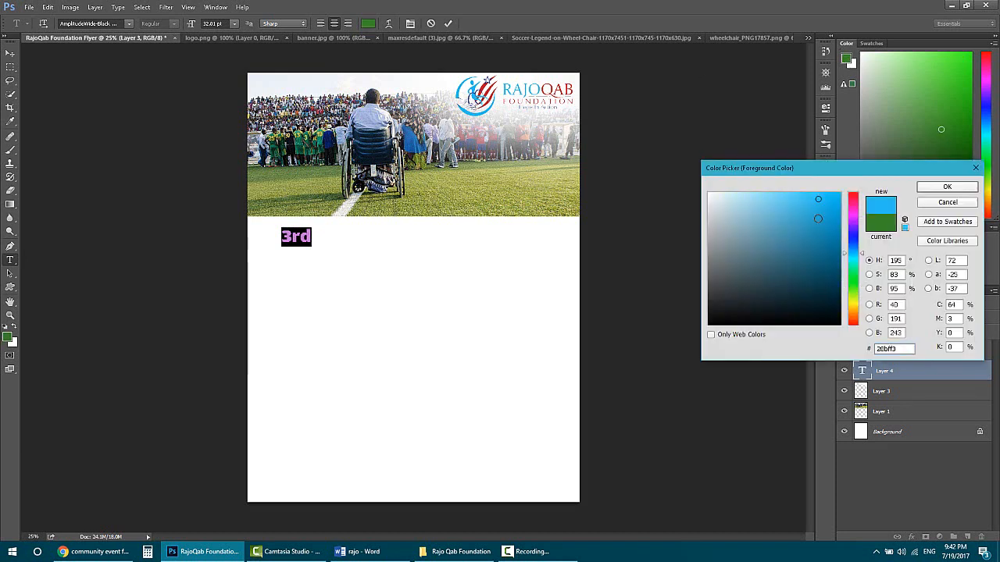
pyautogui.moveTo(818, 218)
pyautogui.mouseDown()
pyautogui.moveTo(824, 249)
pyautogui.moveTo(853, 244)
pyautogui.moveTo(794, 230)
pyautogui.moveTo(766, 260)
pyautogui.mouseUp()
pyautogui.moveTo(764, 266); pyautogui.dragTo(778, 278)
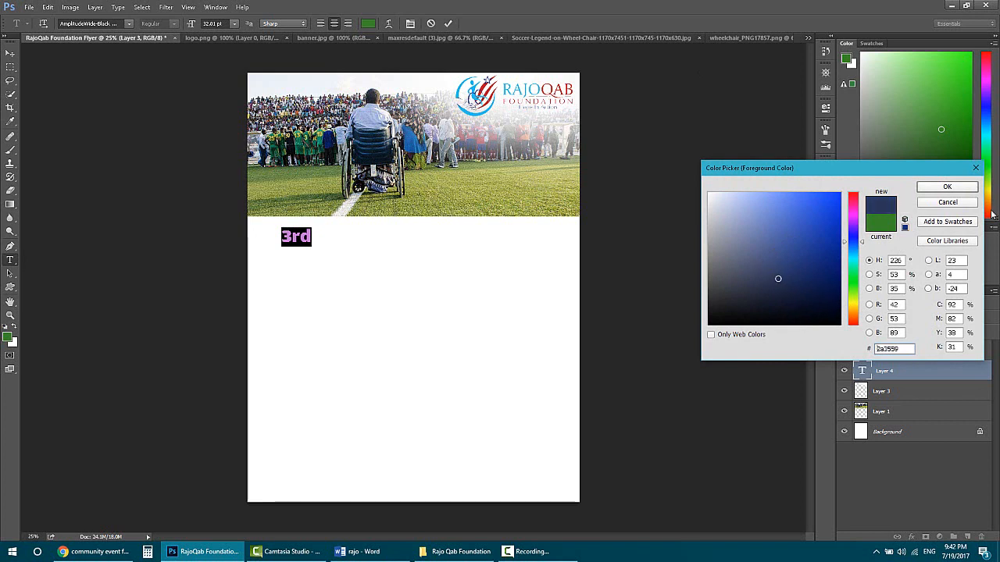
pyautogui.click(947, 188)
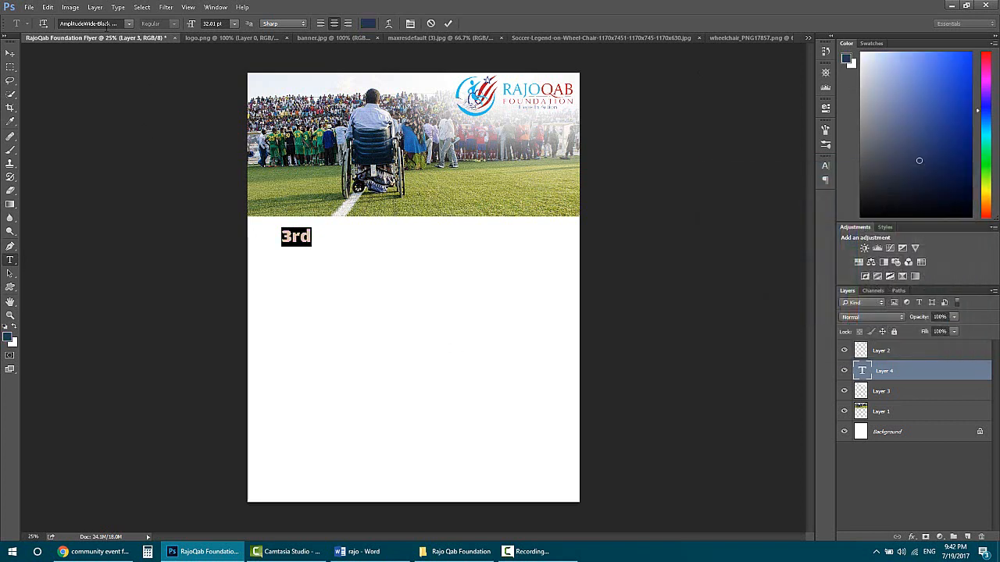
# - Set the "3rd" text to Helvetica Neue LT Std 85 Heavy at about 46 pt
pyautogui.click(118, 23)
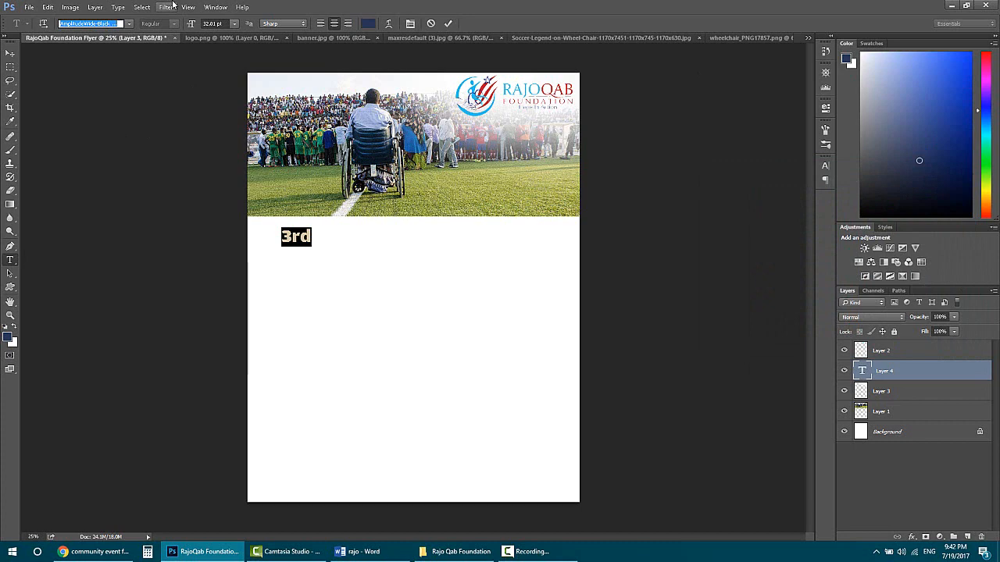
pyautogui.write('helv')
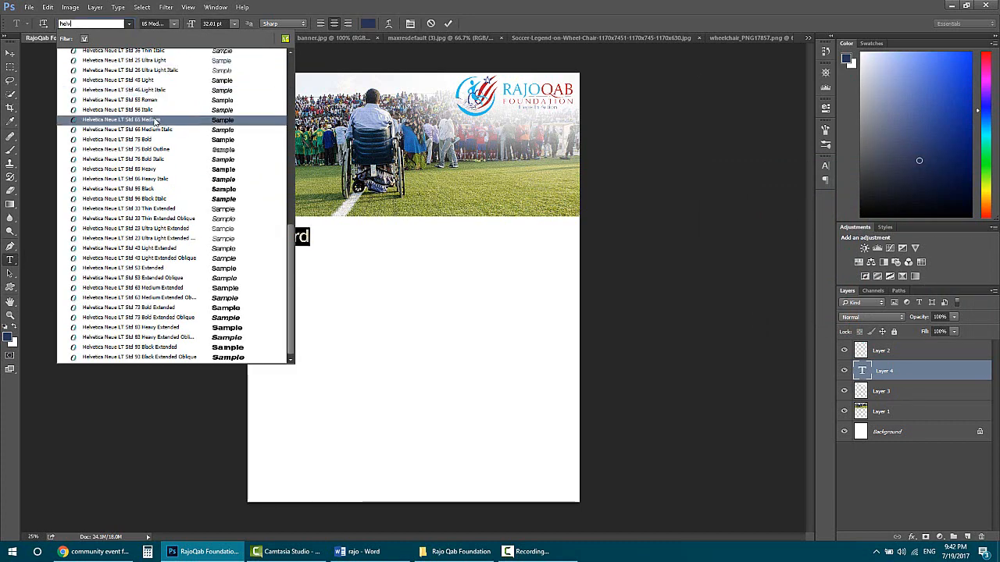
pyautogui.click(217, 178)
pyautogui.moveTo(190, 25); pyautogui.dragTo(198, 28)
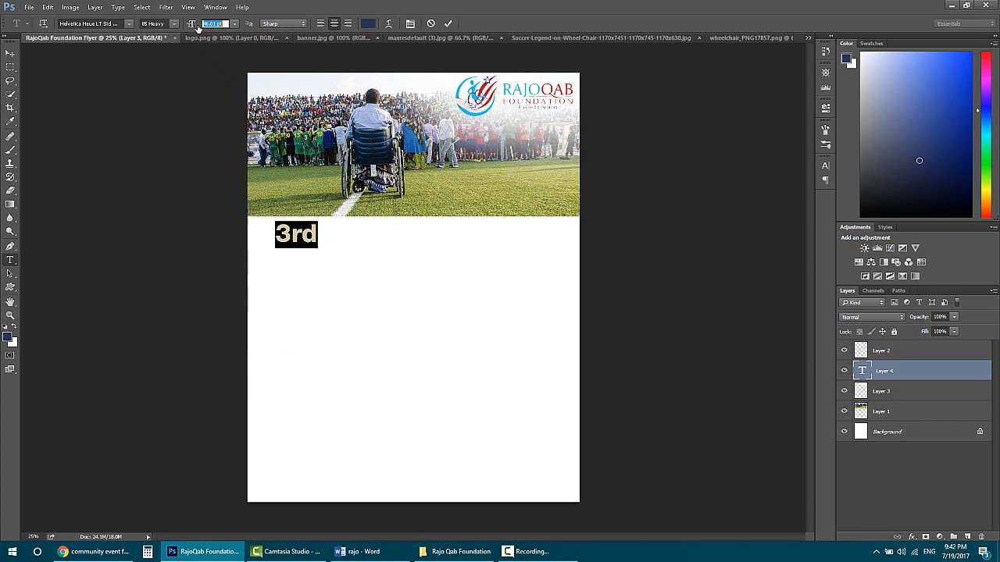
# - Try the Helvetica Neue LT Std 77 Bold Condensed font on the "3rd" text
pyautogui.click(288, 232)
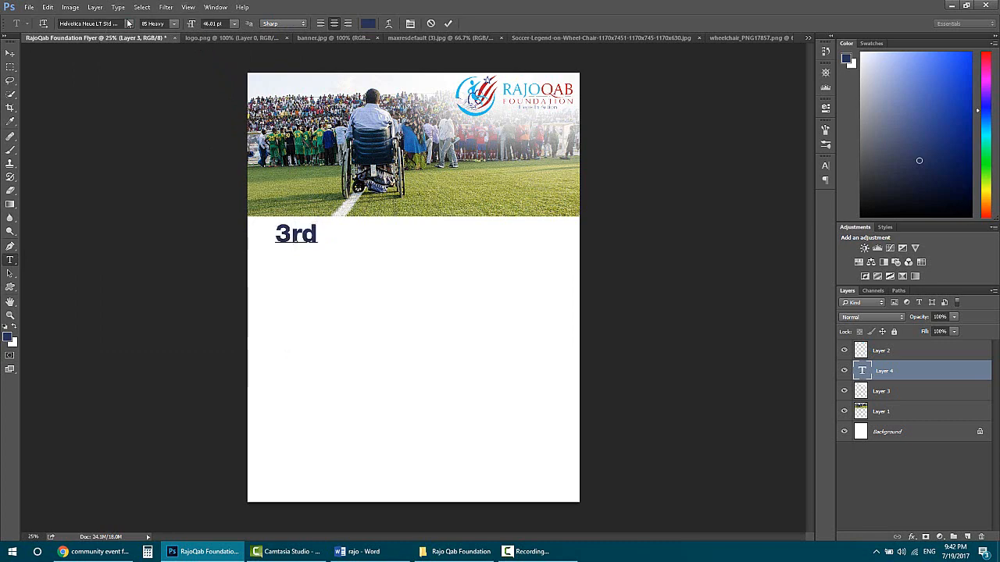
pyautogui.click(129, 24)
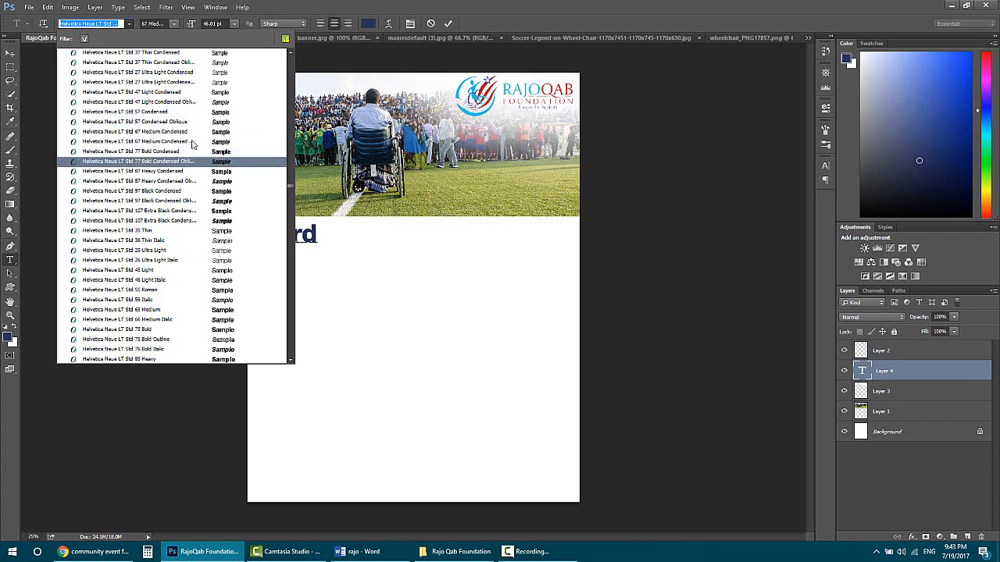
pyautogui.click(195, 151)
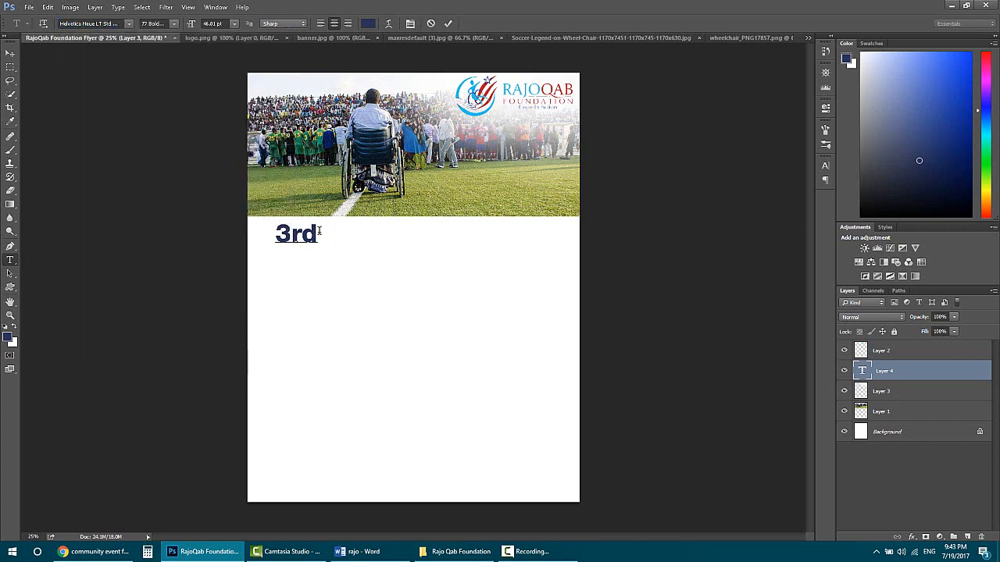
# - Enlarge the "3rd" text to about 60 pt and move it slightly lower, clear of the photo
pyautogui.moveTo(319, 237); pyautogui.dragTo(253, 217)
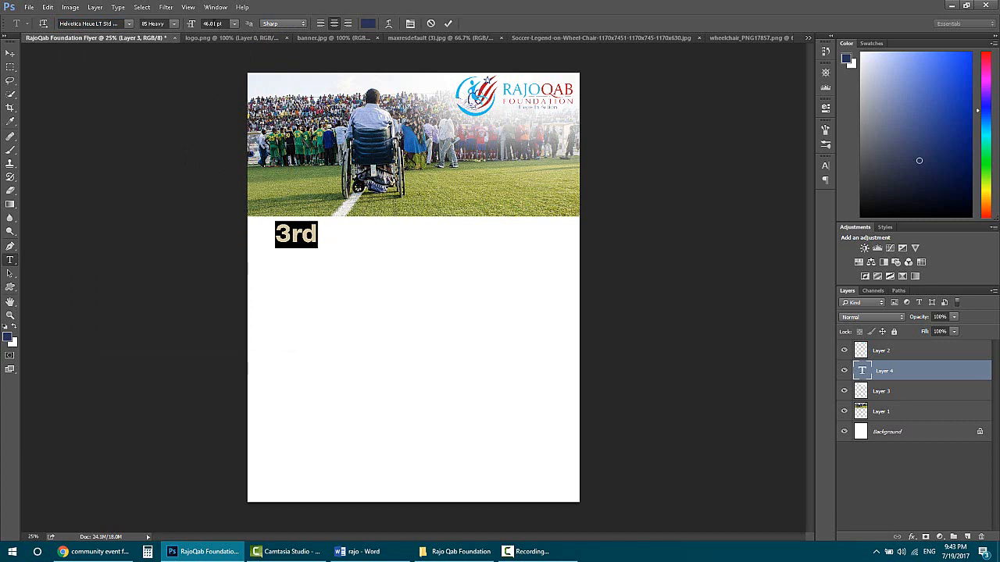
pyautogui.moveTo(189, 25); pyautogui.dragTo(195, 25)
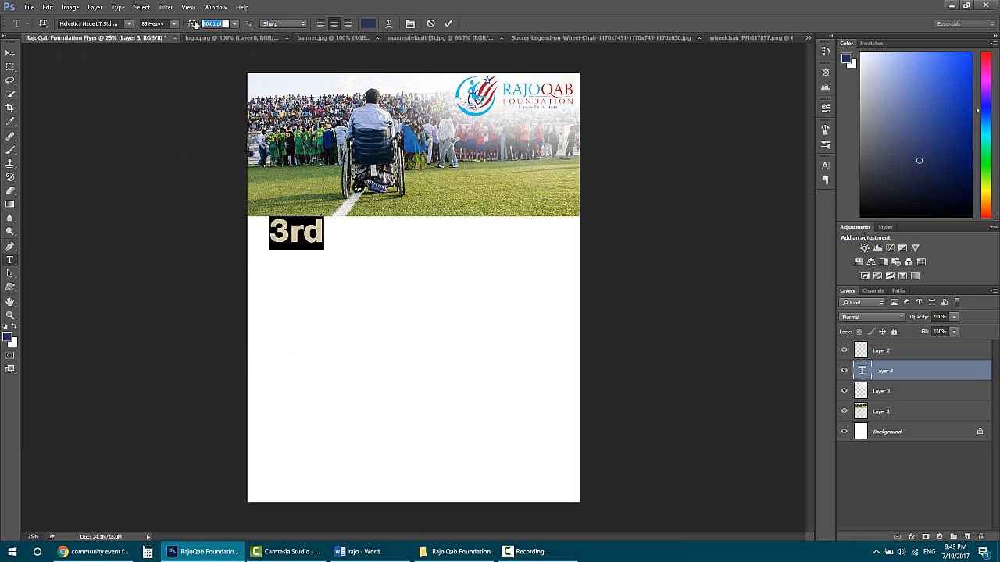
pyautogui.moveTo(132, 174); pyautogui.dragTo(139, 189)
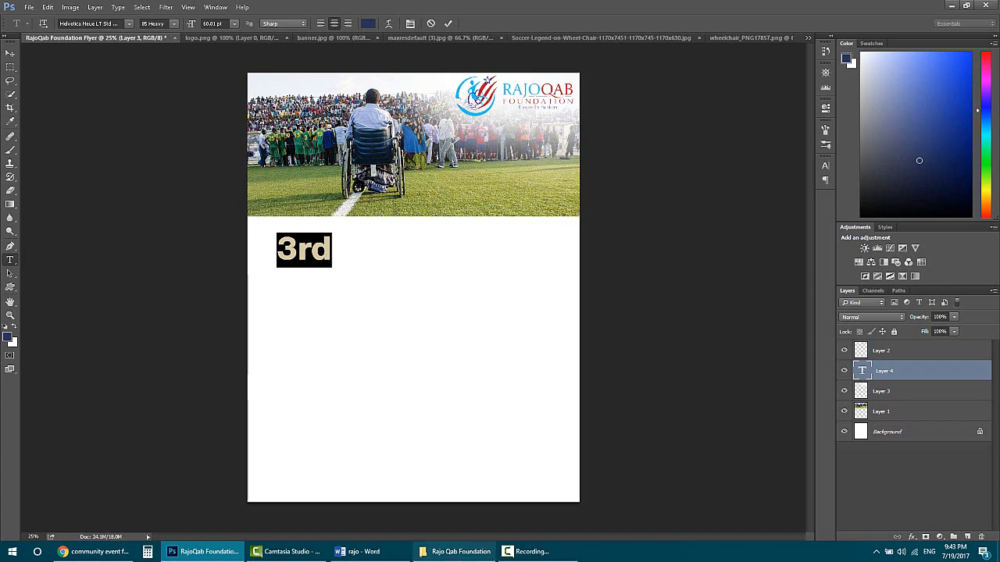
# - Check the event wording in the rajo Word document and the reference community event flyer in Chrome, returning to Photoshop
pyautogui.click(360, 552)
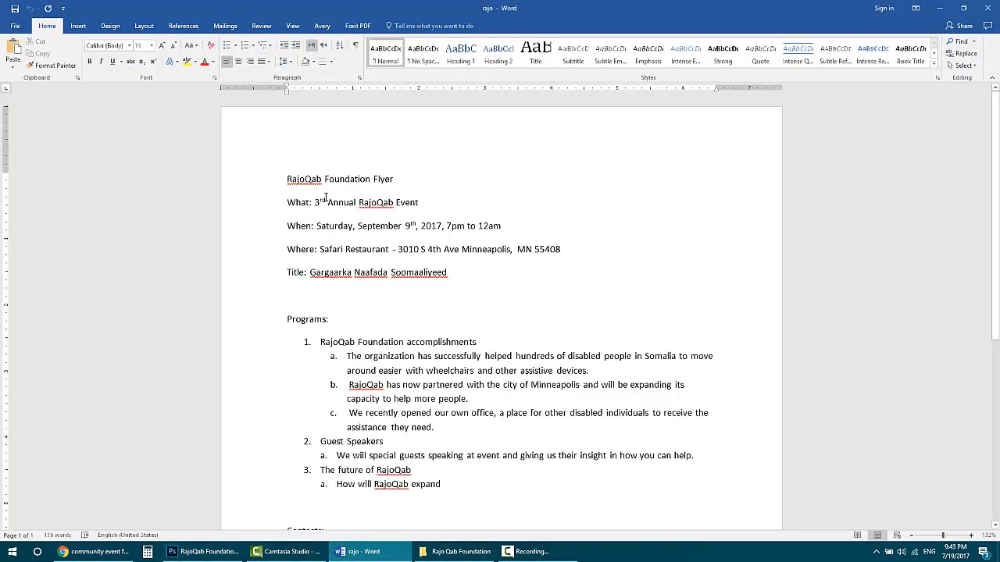
pyautogui.click(94, 552)
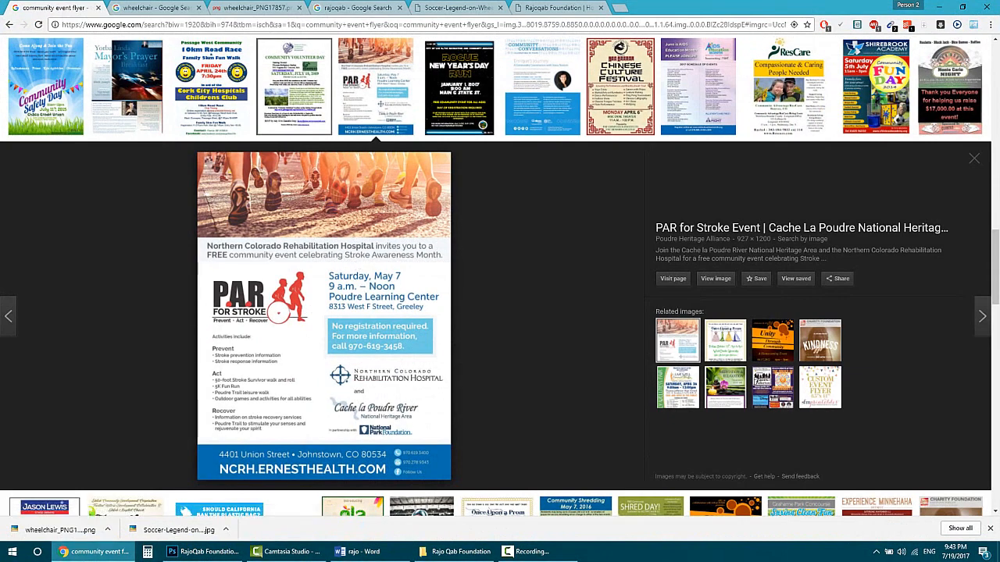
pyautogui.click(198, 553)
# - Change the whole "3rd" text to the 65 Medium weight and reduce its size slightly to about 59 pt
pyautogui.click(312, 248)
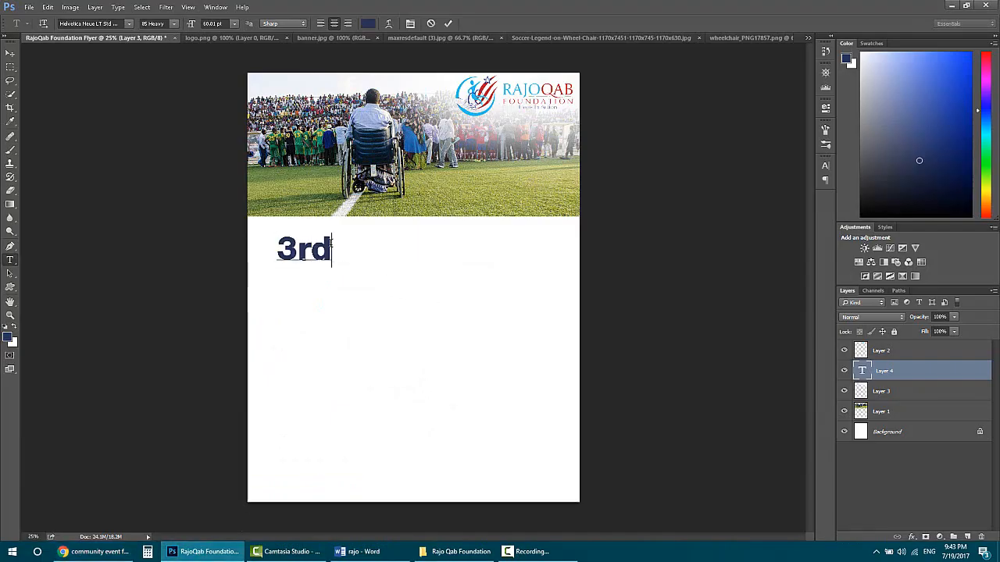
pyautogui.moveTo(331, 248); pyautogui.dragTo(297, 252)
pyautogui.press('ctrl')
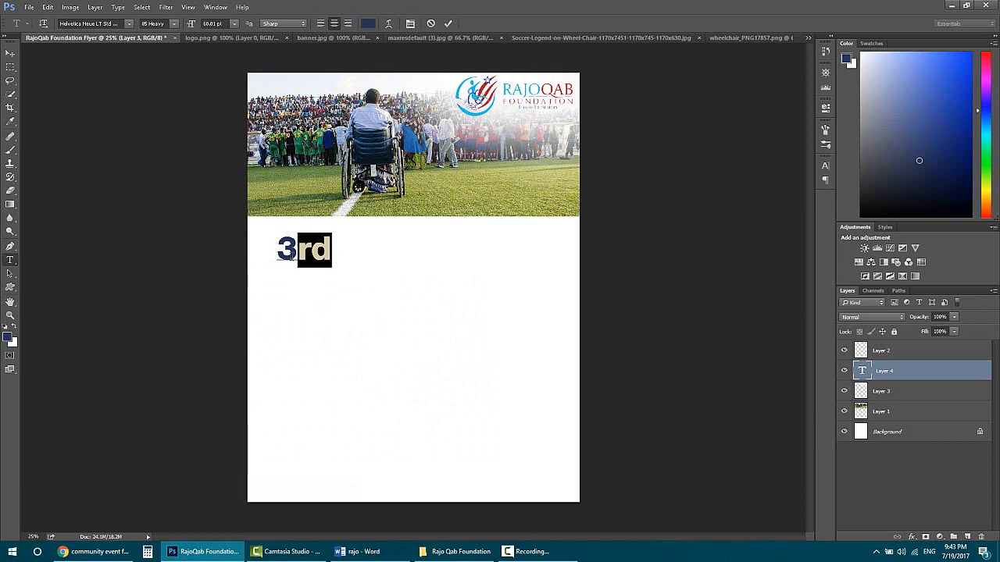
pyautogui.doubleClick(292, 254)
pyautogui.click(130, 23)
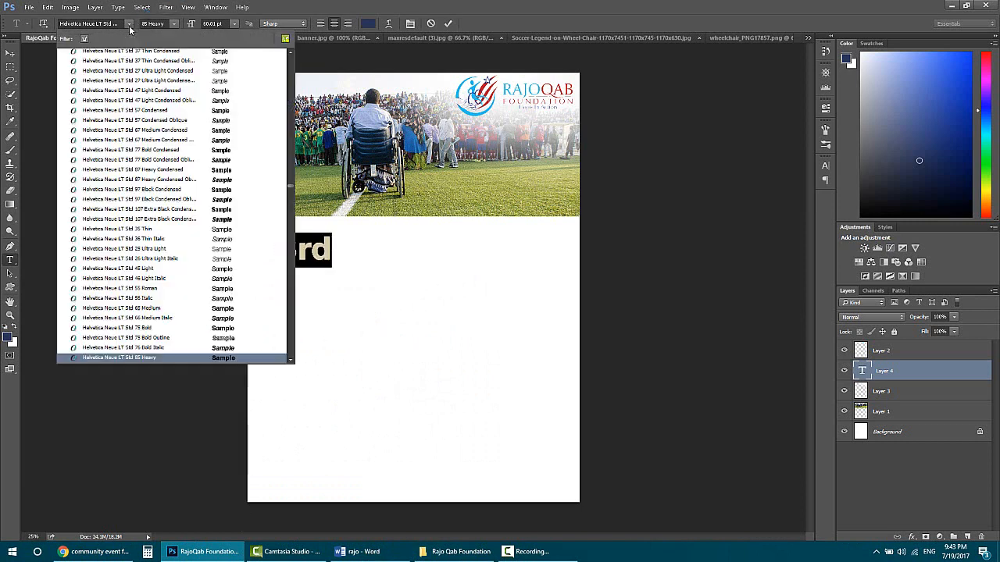
pyautogui.click(130, 23)
pyautogui.click(173, 24)
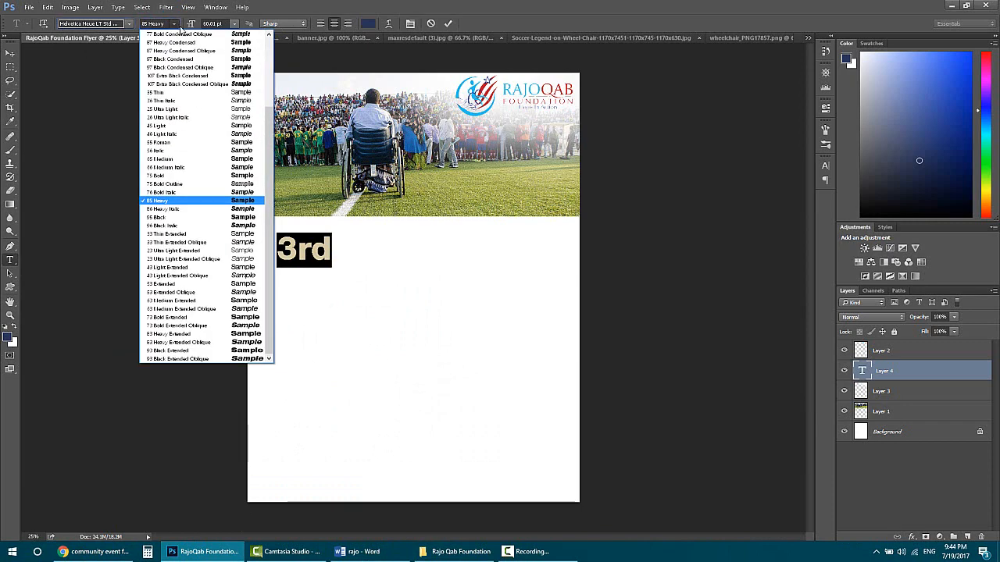
pyautogui.click(243, 159)
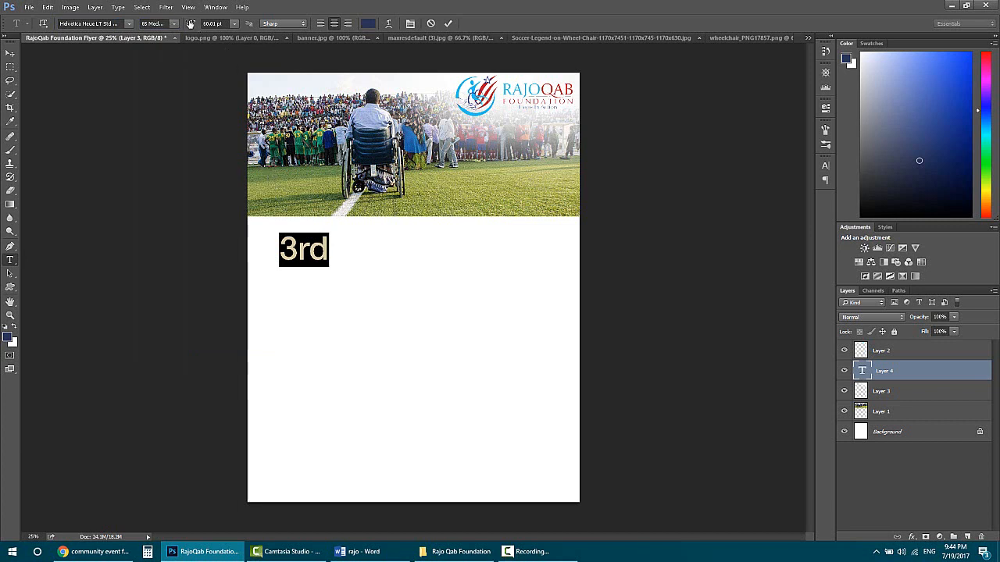
pyautogui.click(190, 25)
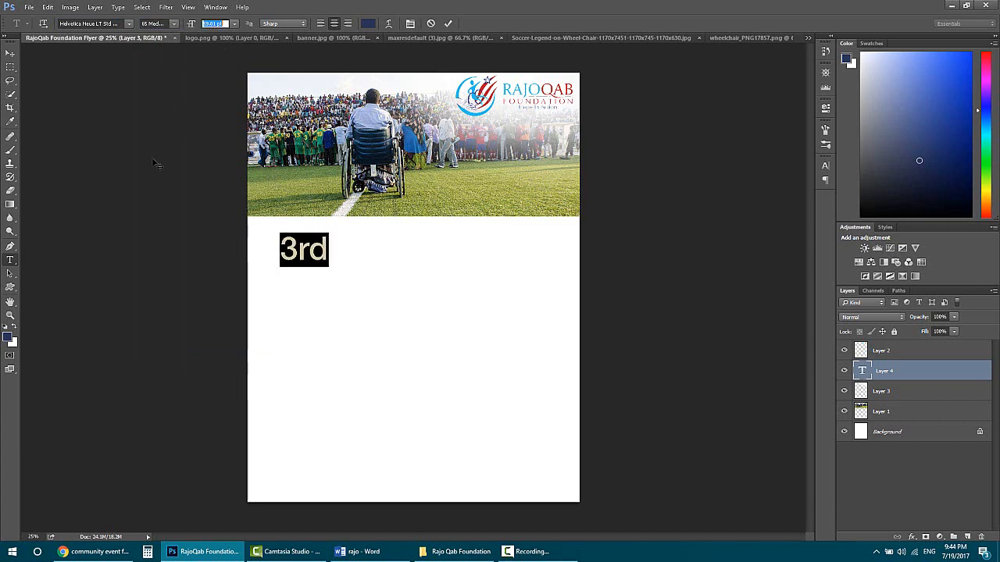
# - Move the "3rd" text slightly closer to the photo and remove its "rd" ending, leaving a space after the 3
pyautogui.moveTo(158, 171)
pyautogui.mouseDown()
pyautogui.moveTo(153, 161)
pyautogui.moveTo(159, 168)
pyautogui.mouseUp()
pyautogui.click(307, 244)
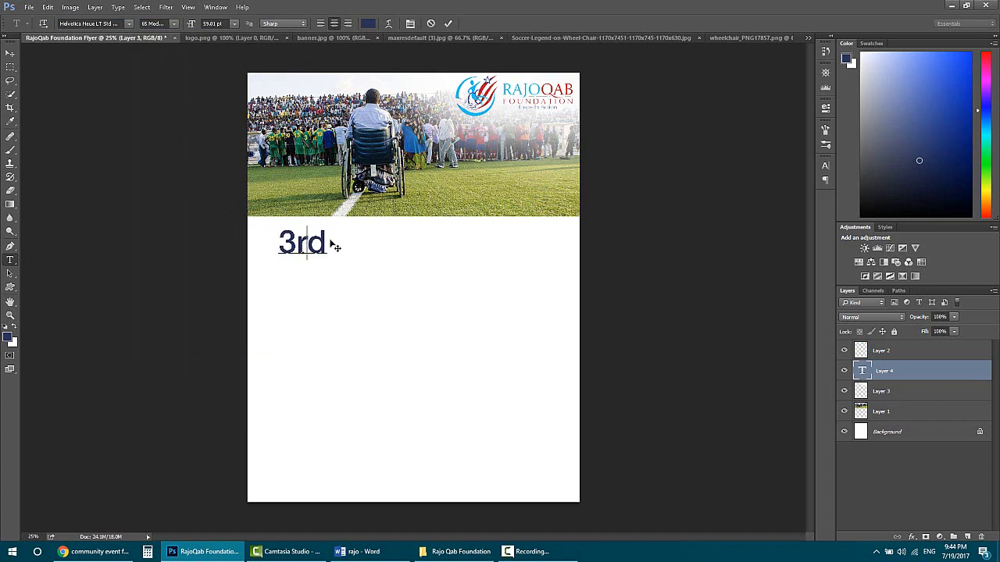
pyautogui.moveTo(328, 243); pyautogui.dragTo(295, 244)
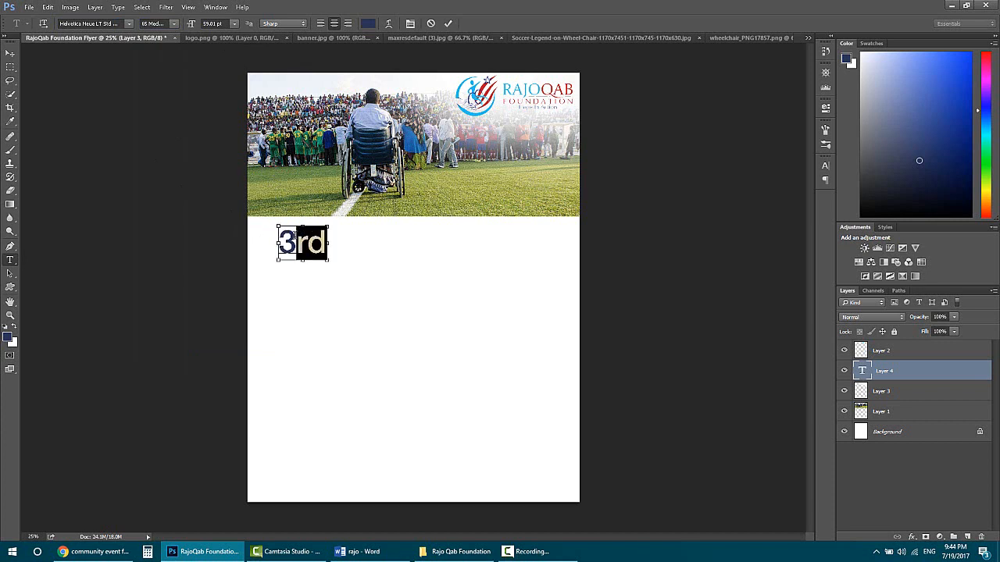
pyautogui.press('BackSpace')
pyautogui.write('.')
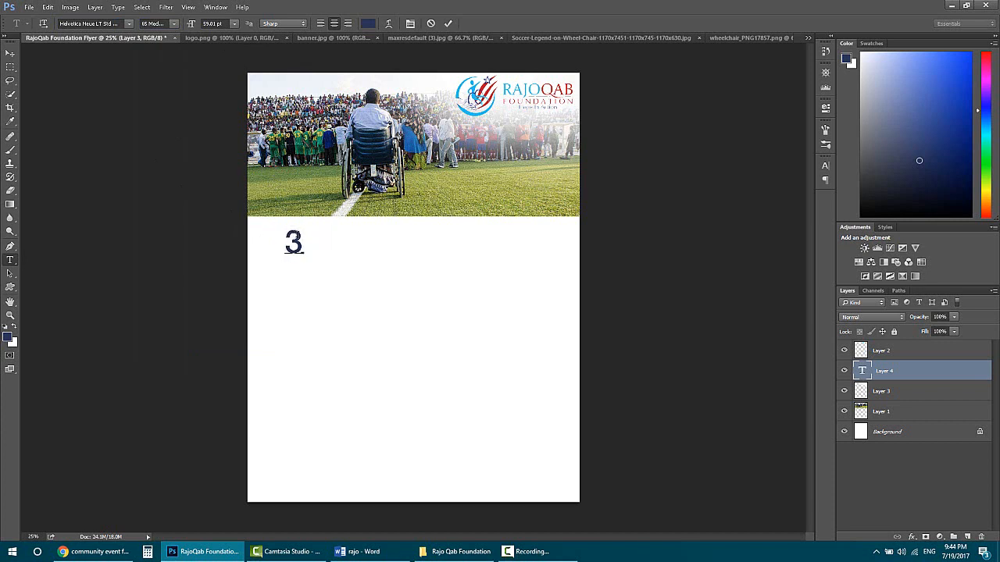
# - Copy "Annual RajoQab Event" from the rajo Word document and paste it after the "3" in the Photoshop headline
pyautogui.click(359, 551)
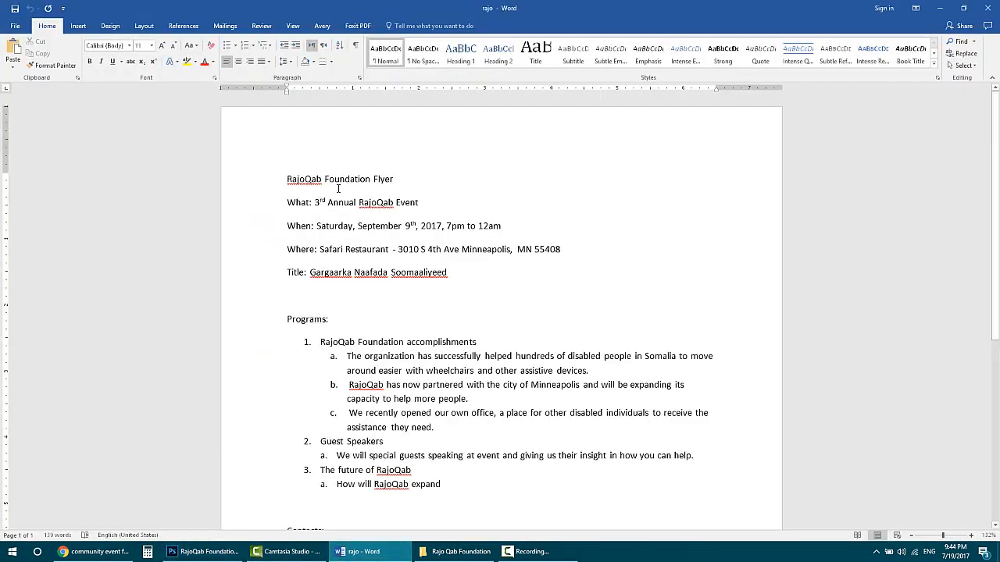
pyautogui.moveTo(353, 202); pyautogui.dragTo(420, 204)
pyautogui.click(317, 201)
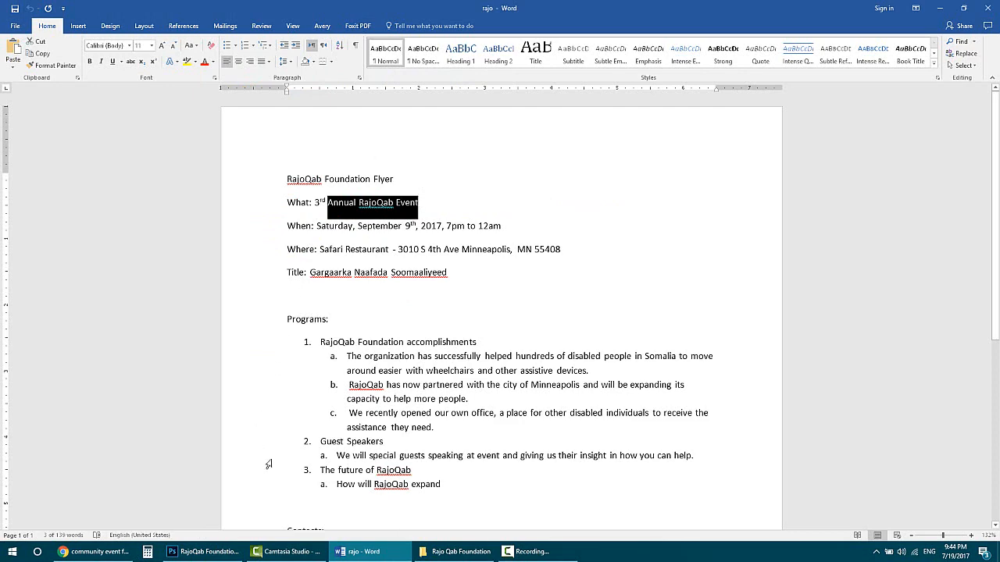
pyautogui.hotkey('alt', 'Tab')
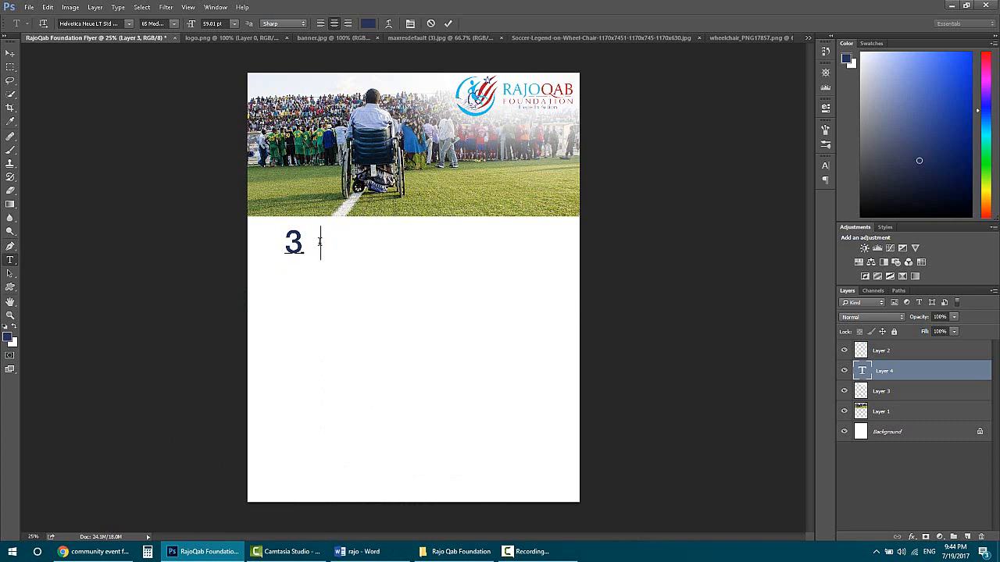
pyautogui.hotkey('ctrl', 'a')
pyautogui.hotkey('ctrl', 'v')
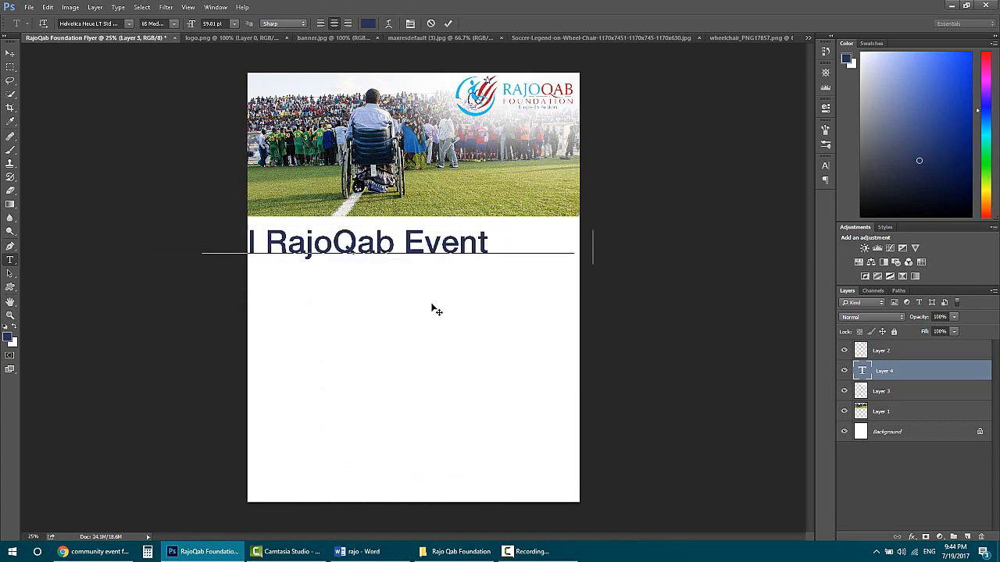
pyautogui.moveTo(432, 305); pyautogui.dragTo(422, 303)
# - Try the whole headline at about 49 pt in the 75 Bold weight and recheck its wording in the Word document
pyautogui.hotkey('ctrl', 'a')
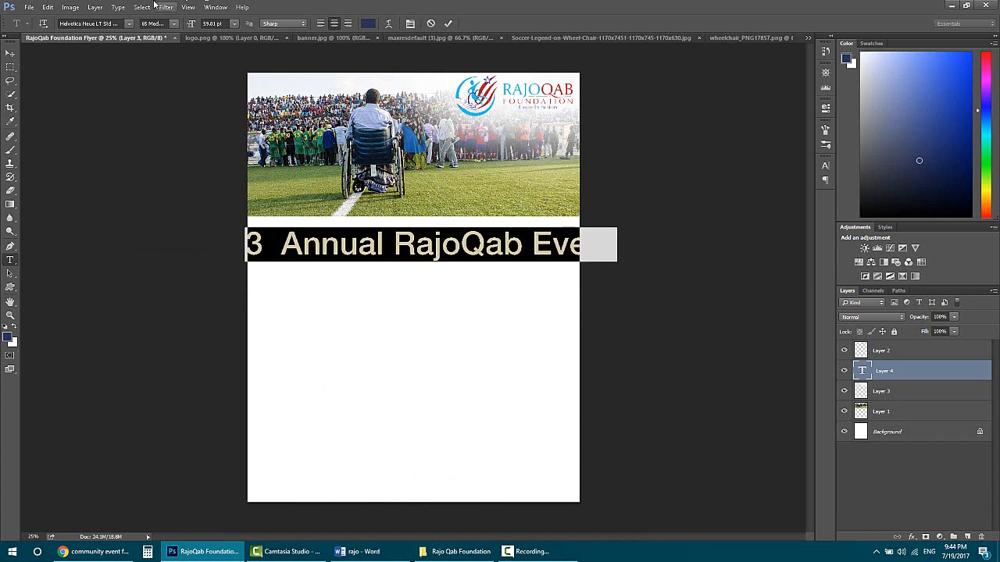
pyautogui.moveTo(190, 23)
pyautogui.mouseDown()
pyautogui.moveTo(175, 26)
pyautogui.moveTo(187, 27)
pyautogui.mouseUp()
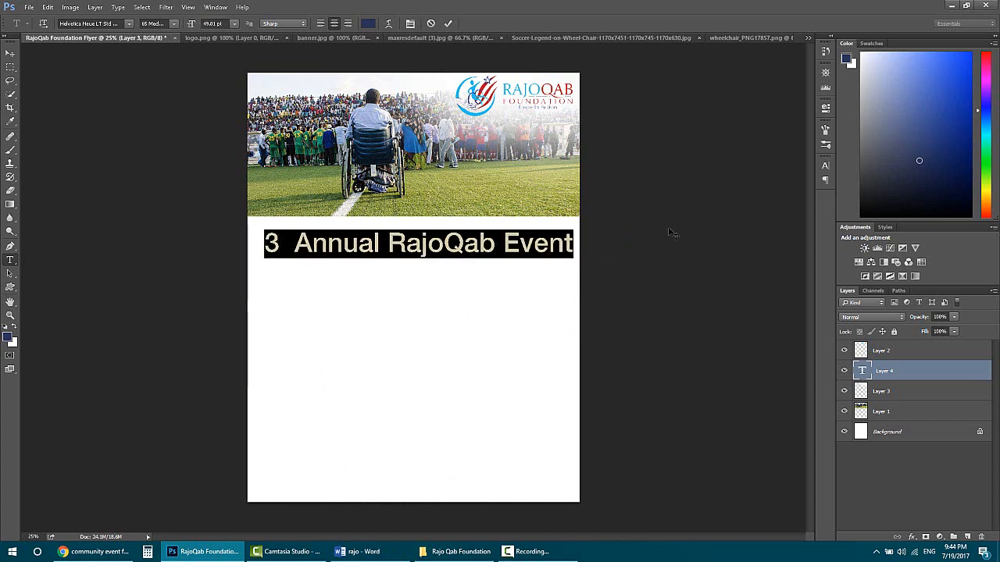
pyautogui.click(173, 24)
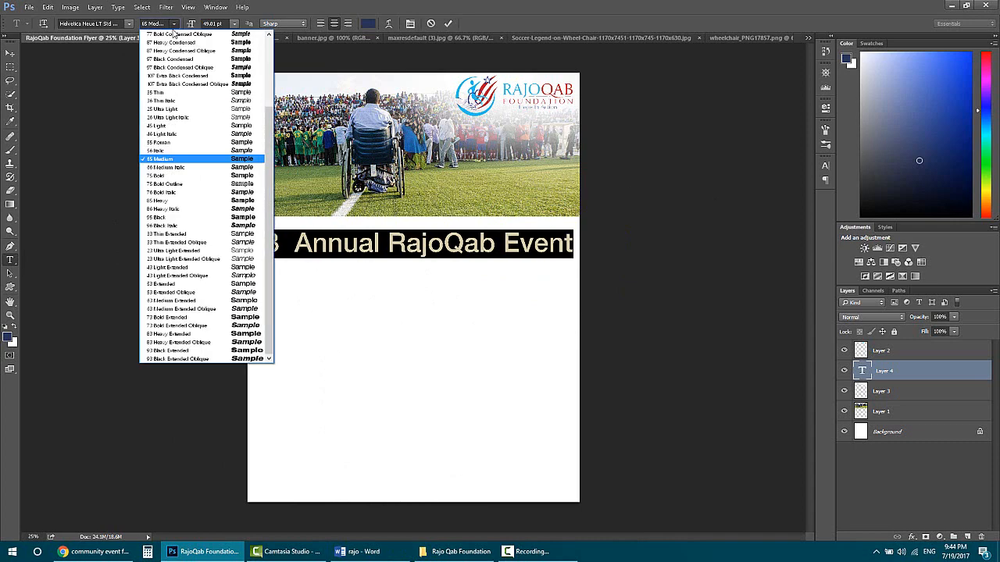
pyautogui.click(241, 177)
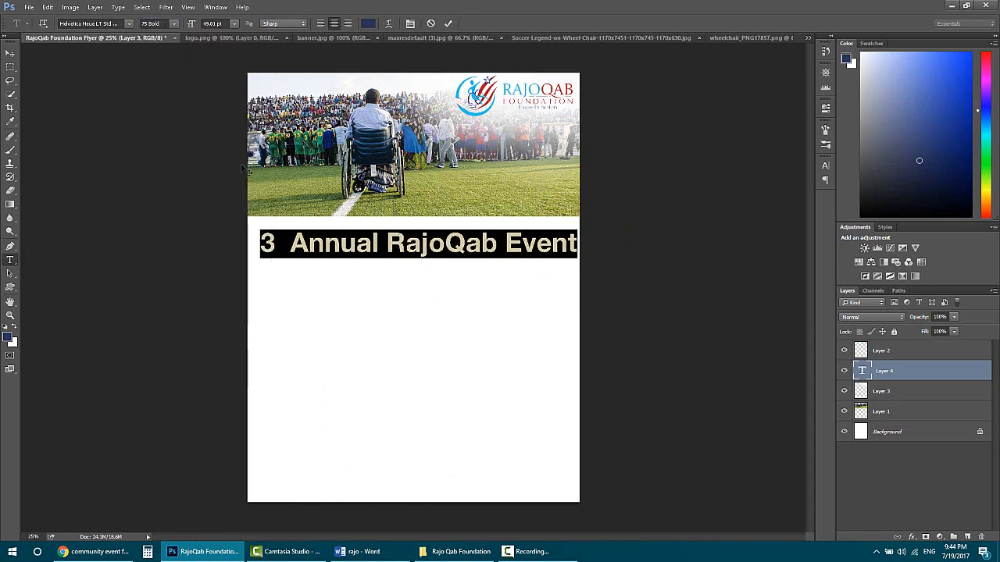
pyautogui.click(173, 24)
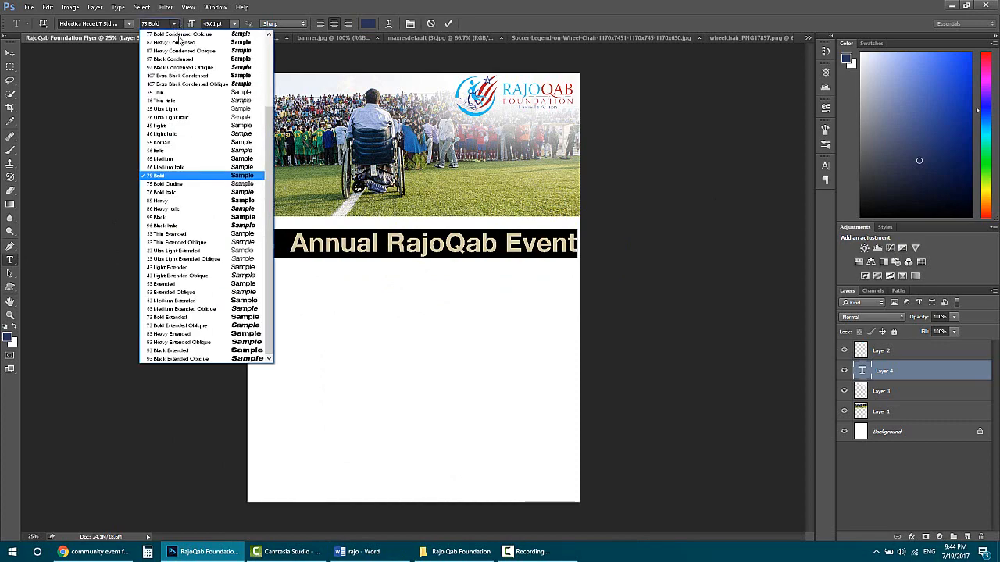
pyautogui.click(359, 552)
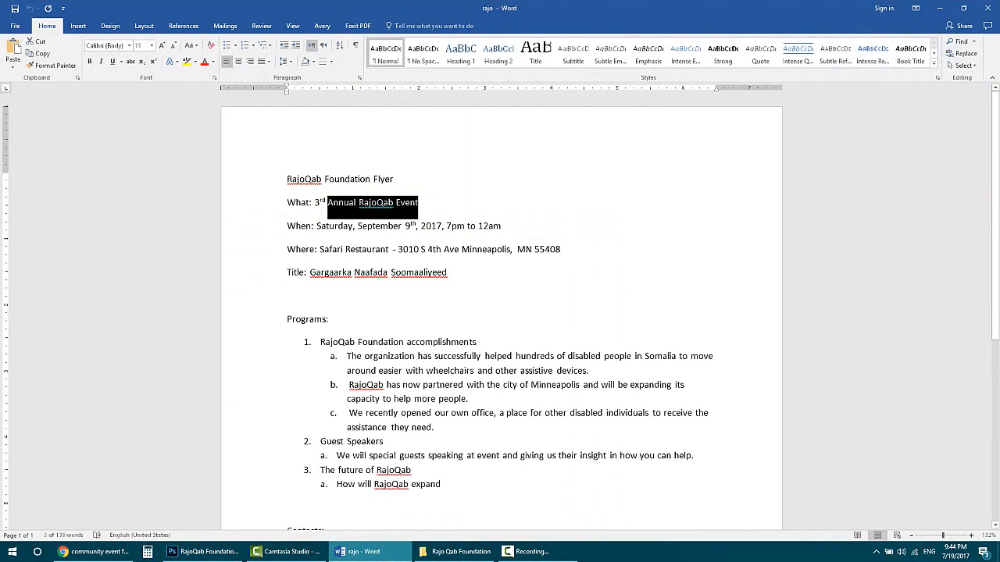
pyautogui.hotkey('alt', 'Tab')
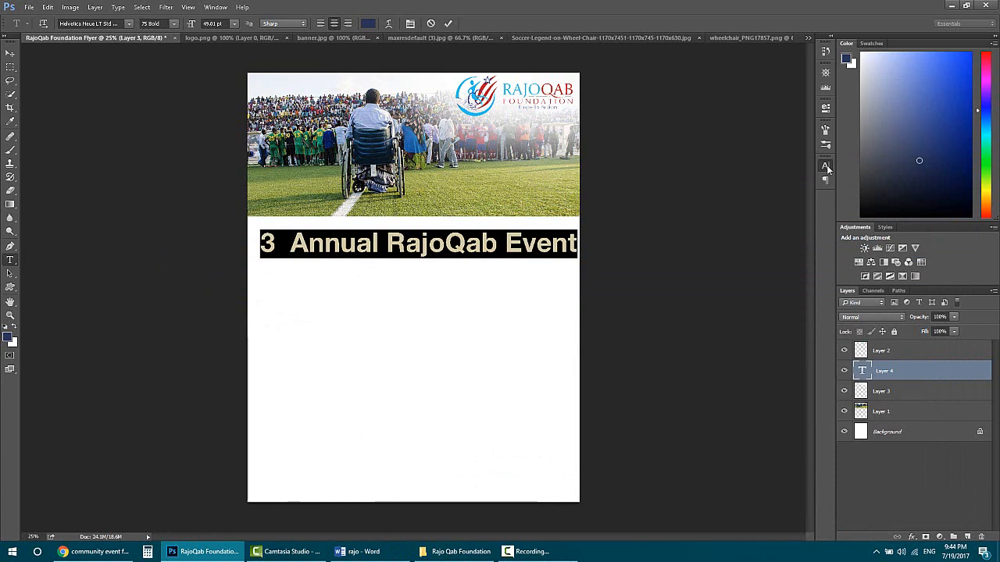
# - Apply All Caps to the headline and reduce it to about 40 pt, centred across the page just below the photo
pyautogui.click(825, 166)
pyautogui.click(741, 242)
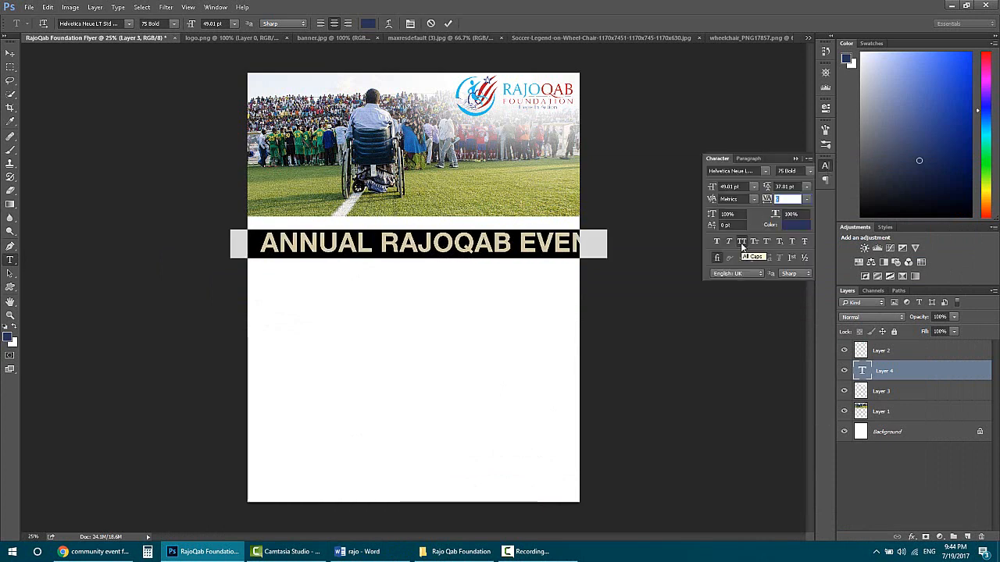
pyautogui.moveTo(196, 24); pyautogui.dragTo(188, 27)
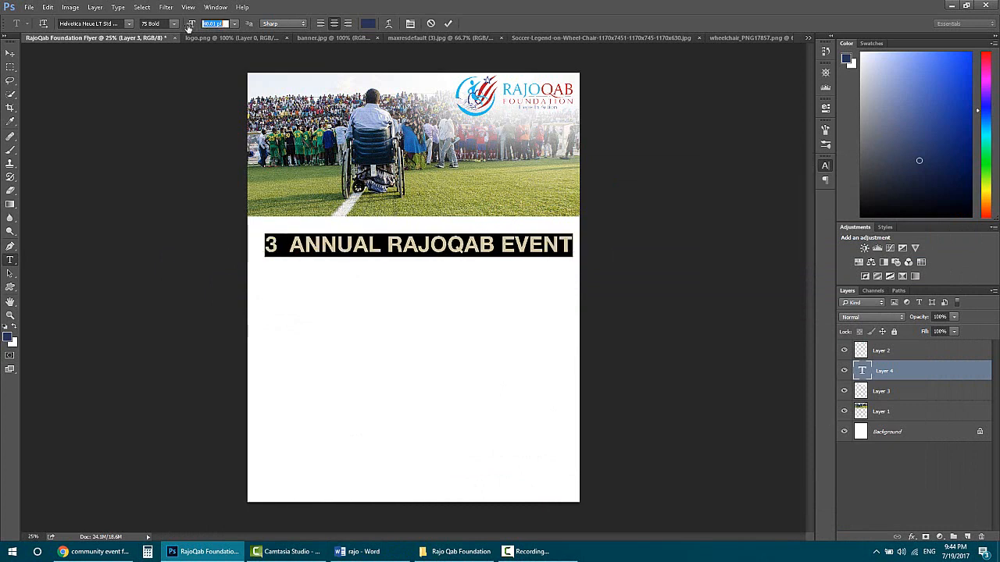
pyautogui.moveTo(152, 118); pyautogui.dragTo(144, 108)
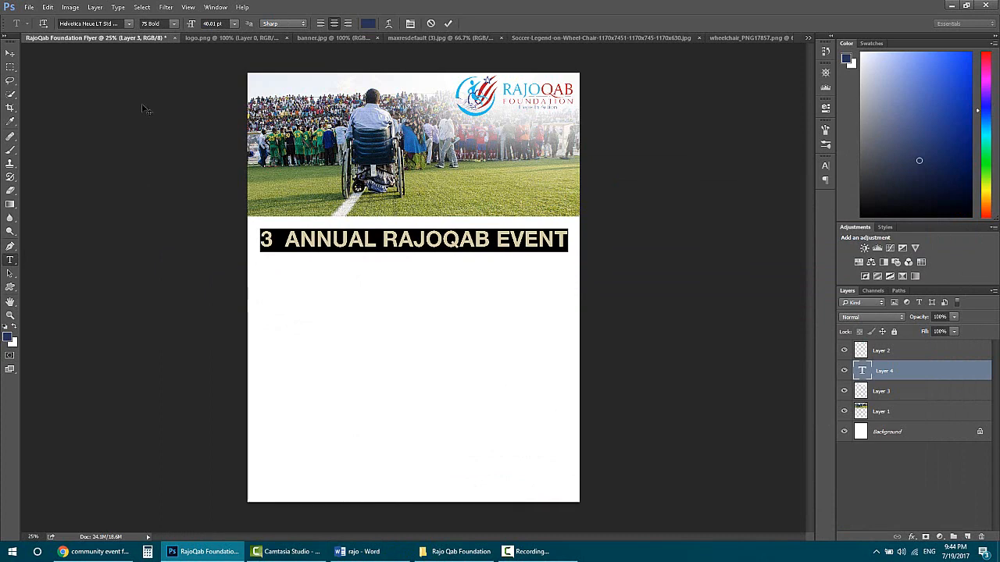
# - Style the headline in 97 Black Condensed with Smooth anti-aliasing and enlarge it to about 45 pt
pyautogui.click(168, 25)
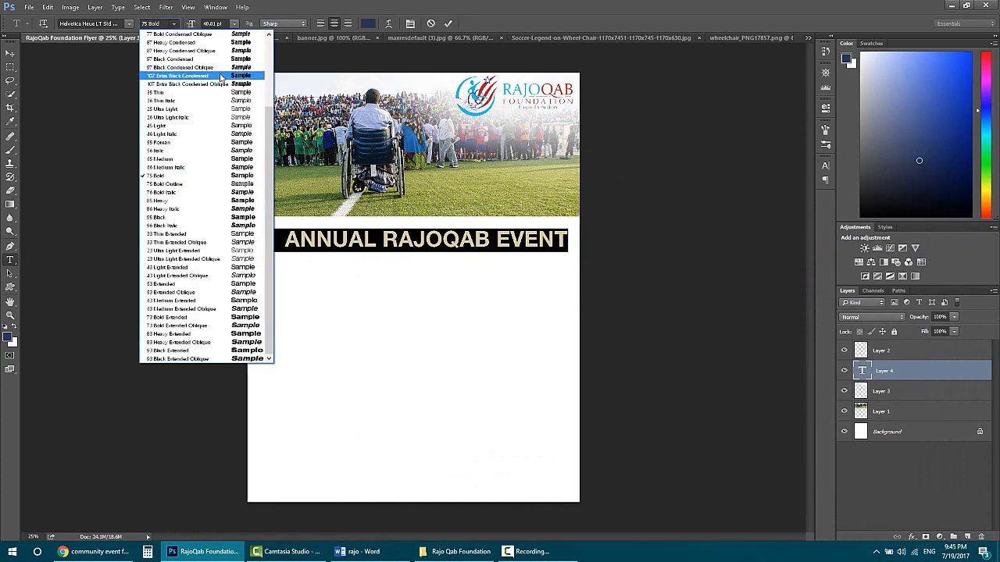
pyautogui.click(220, 72)
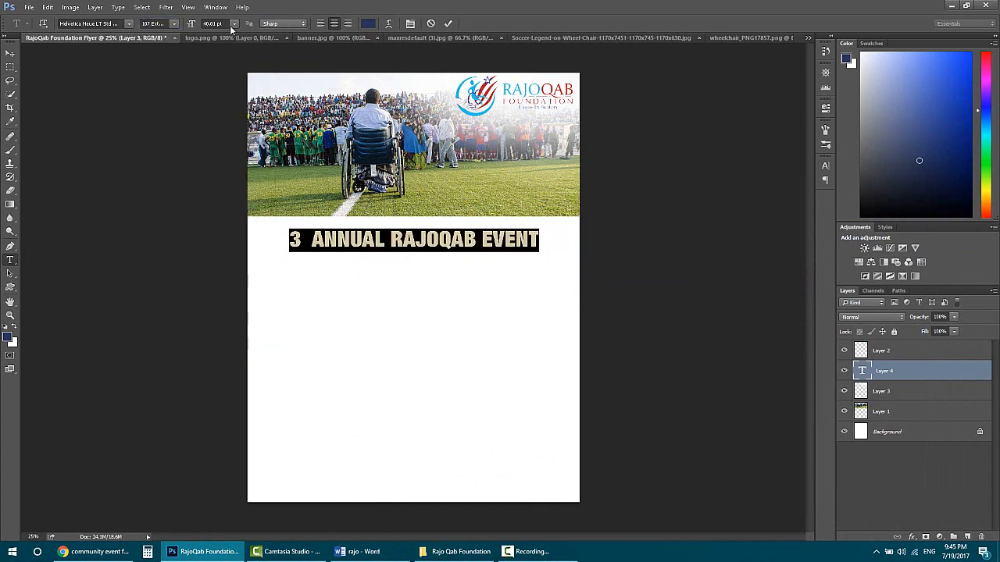
pyautogui.click(173, 25)
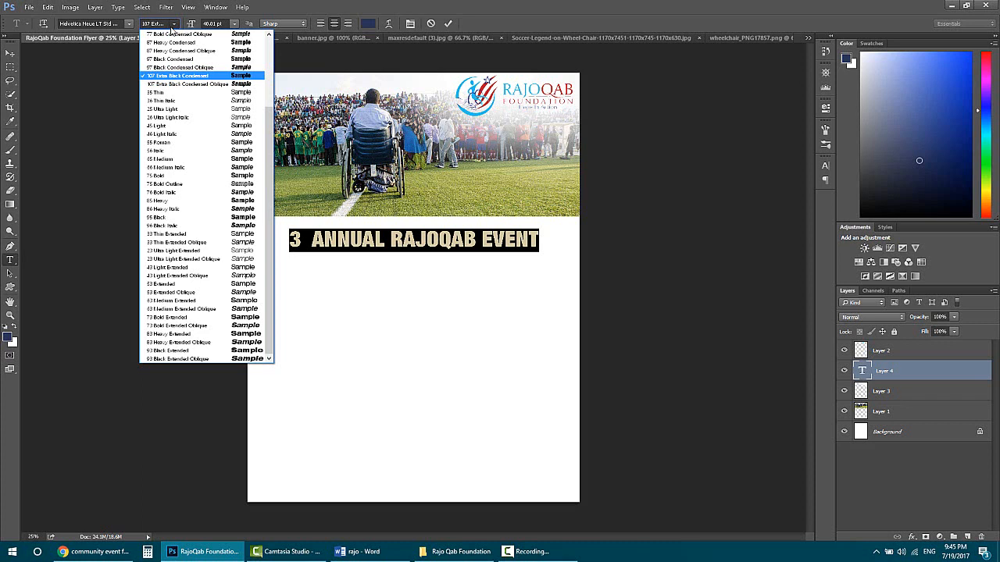
pyautogui.click(228, 58)
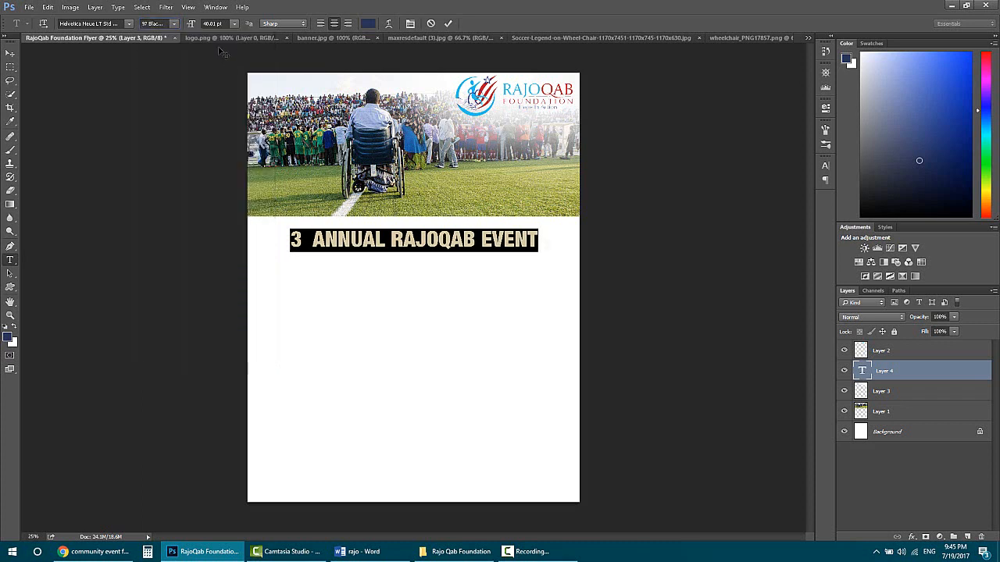
pyautogui.click(300, 26)
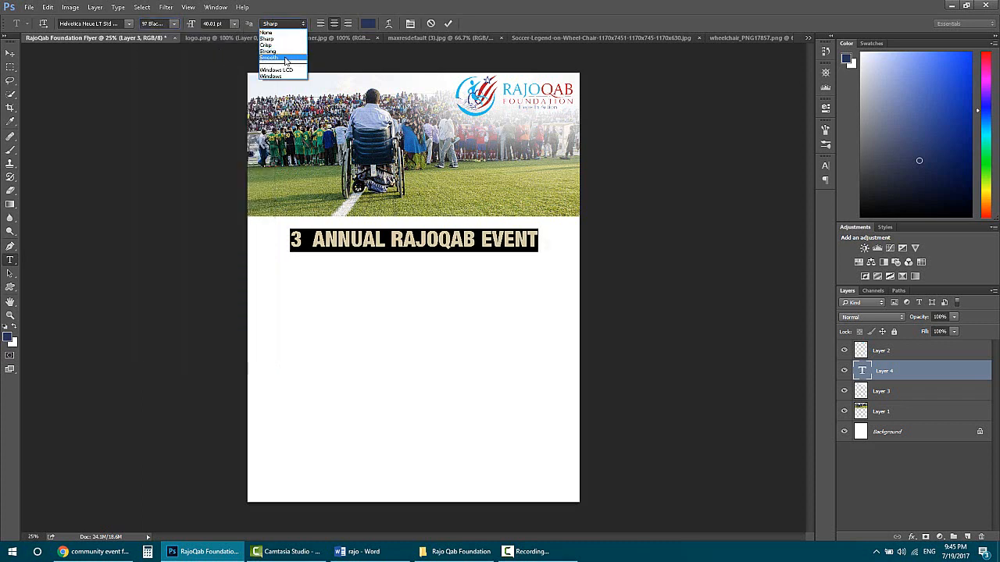
pyautogui.click(282, 64)
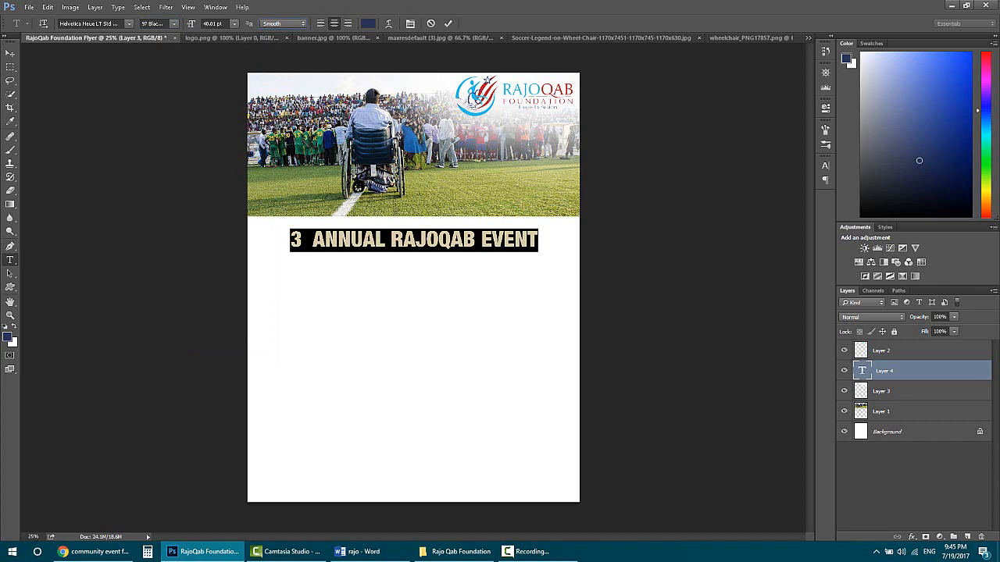
pyautogui.moveTo(193, 24); pyautogui.dragTo(196, 26)
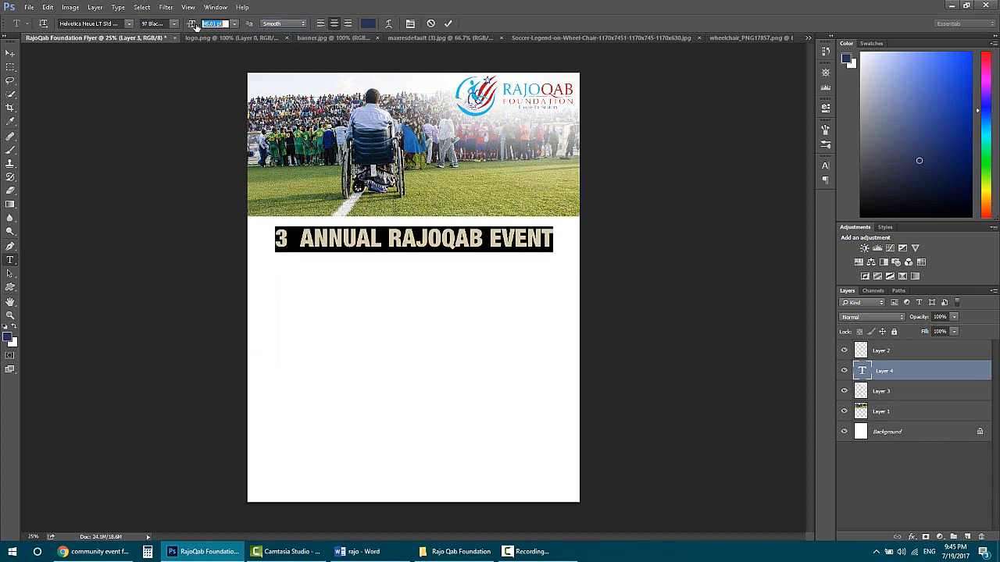
# - Recolour the entire headline to a near-black navy and commit the text edit
pyautogui.click(302, 242)
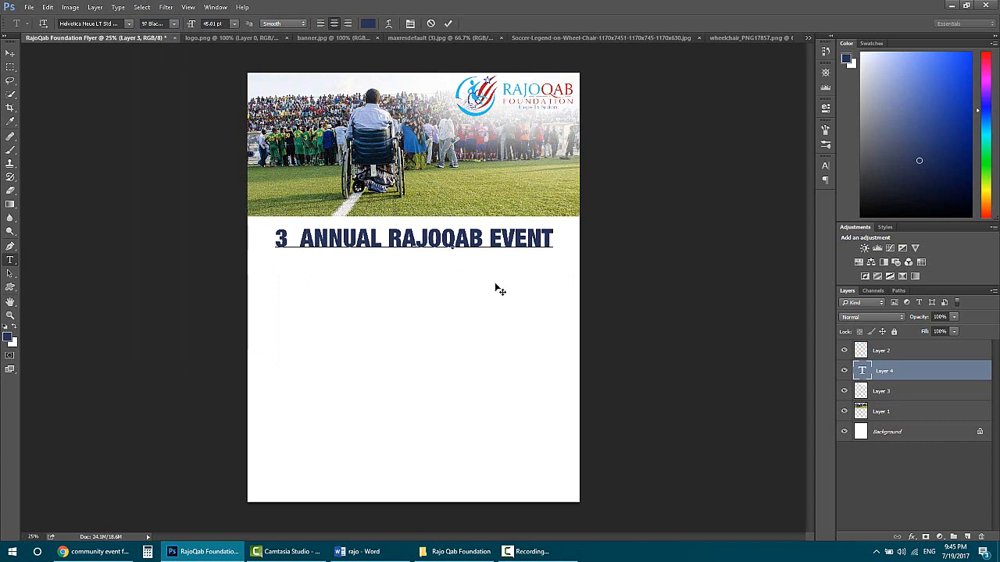
pyautogui.hotkey('ctrl', 'a')
pyautogui.hotkey('ctrl', 'c')
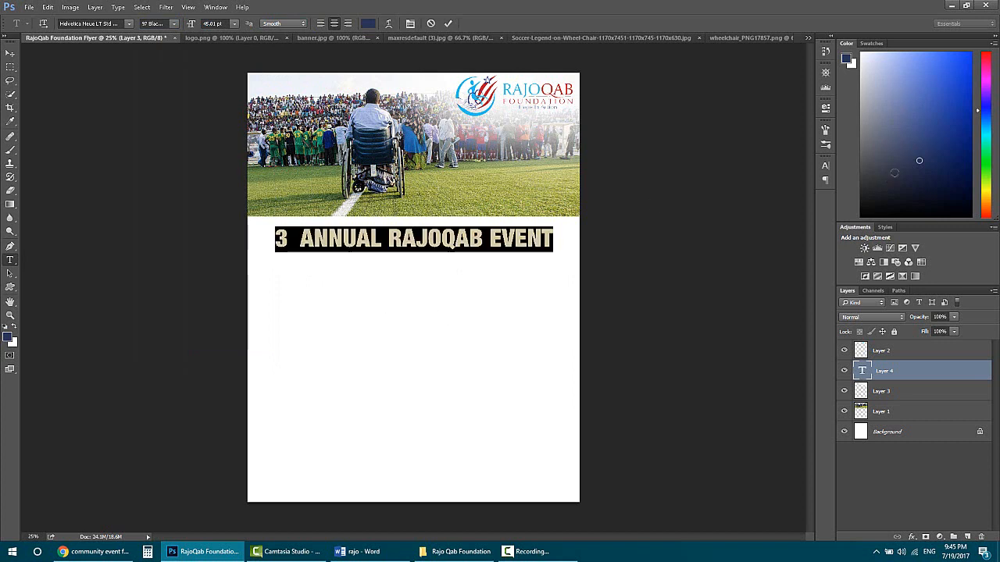
pyautogui.moveTo(895, 160)
pyautogui.mouseDown()
pyautogui.moveTo(924, 199)
pyautogui.moveTo(947, 198)
pyautogui.mouseUp()
pyautogui.click(915, 378)
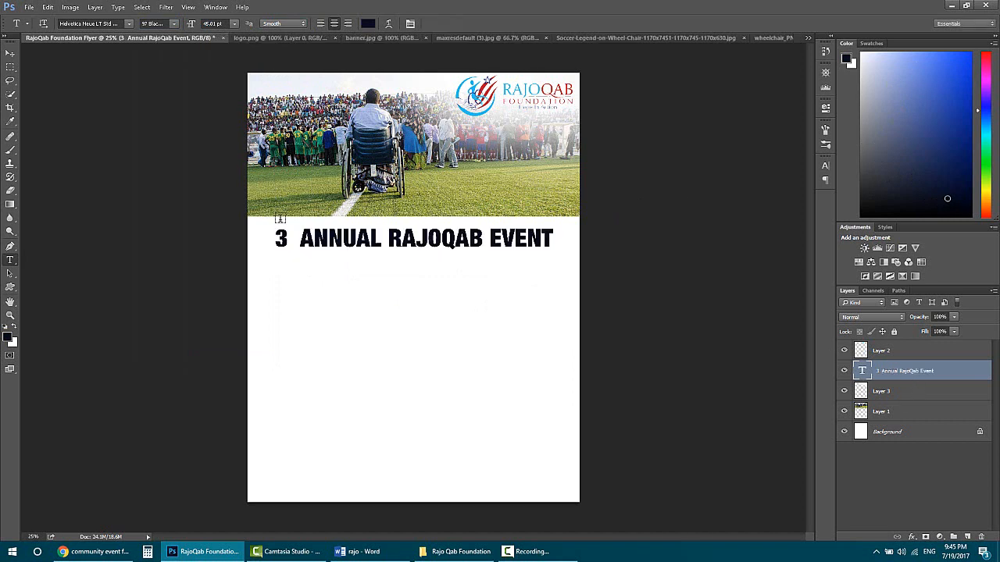
# - Start a separate text layer in the white area below the headline and enter "RD"
pyautogui.click(366, 339)
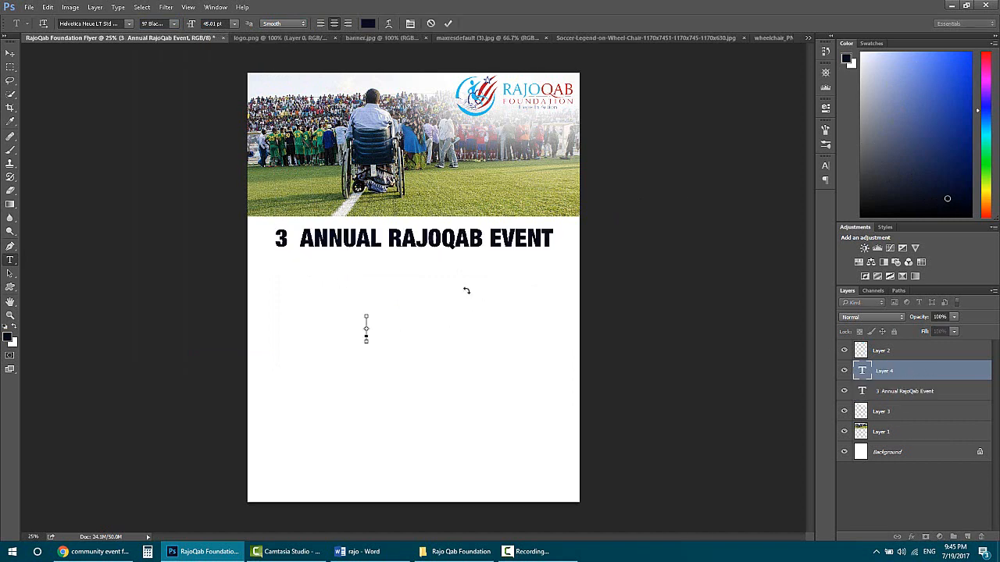
pyautogui.hotkey('ctrl', 'v')
pyautogui.hotkey('ctrl', 'z')
pyautogui.write('RD')
pyautogui.press('capslock')
pyautogui.hotkey('ctrl', 'a')
pyautogui.click(825, 165)
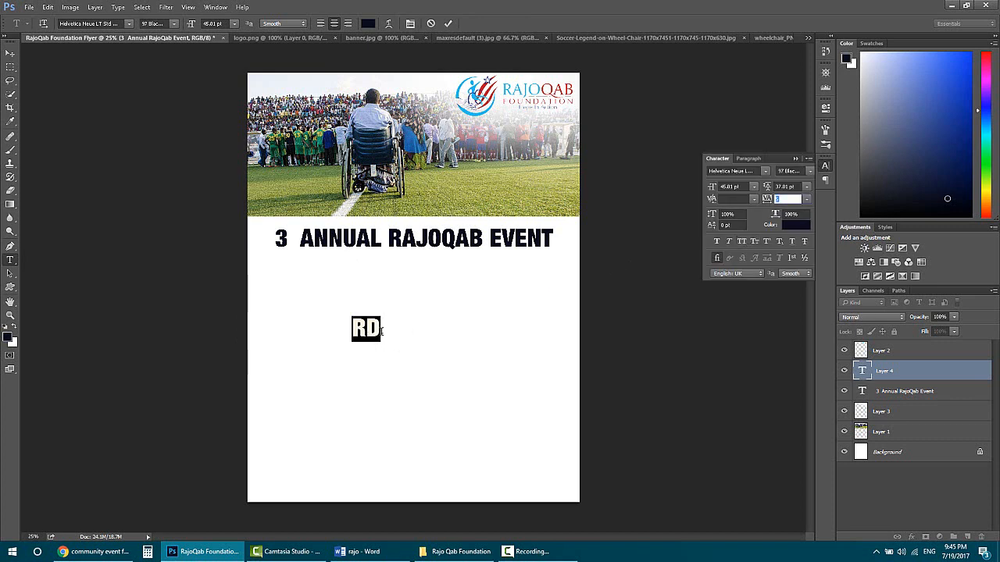
pyautogui.press('Return')
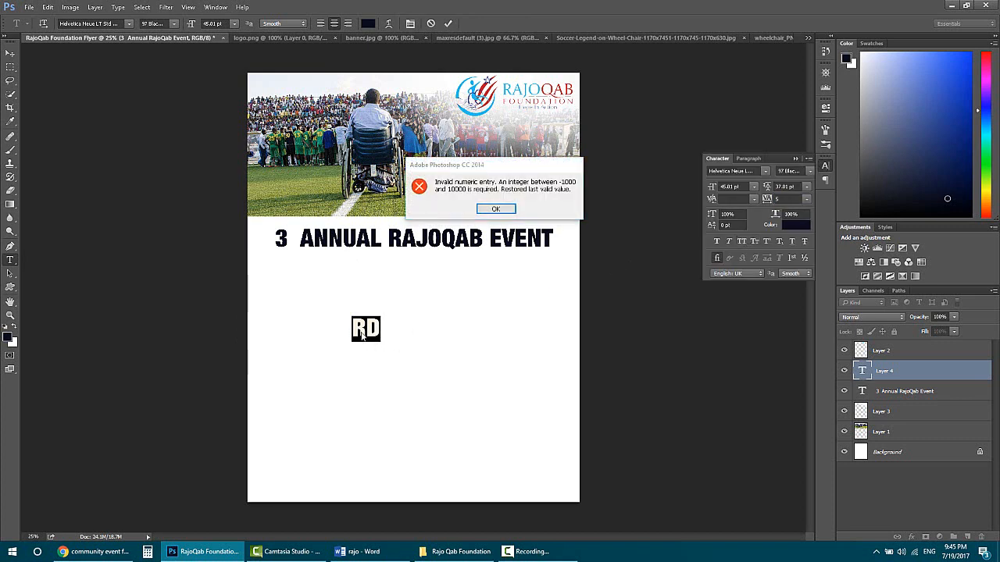
pyautogui.click(493, 209)
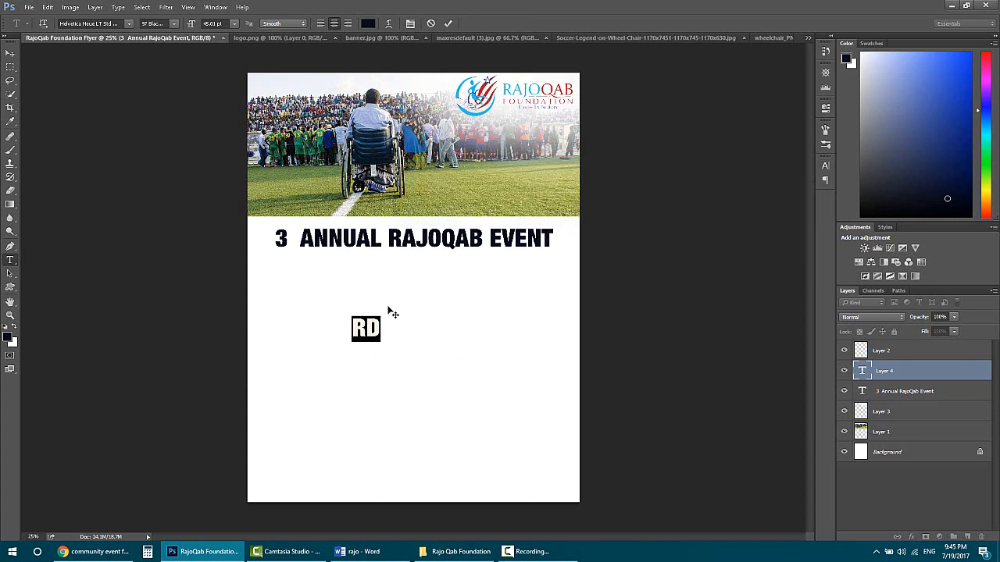
# - Replace the separate "RD" text with lowercase "rd" and move it up to just below the headline, near the "3"
pyautogui.moveTo(379, 328); pyautogui.dragTo(282, 318)
pyautogui.write('RD')
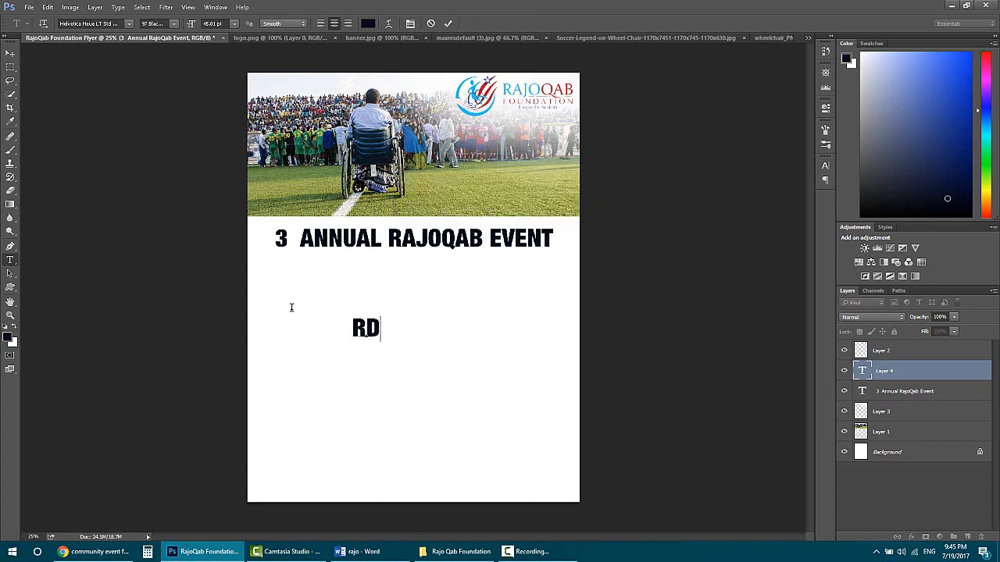
pyautogui.press('capslock')
pyautogui.press('BackSpace')
pyautogui.press('BackSpace')
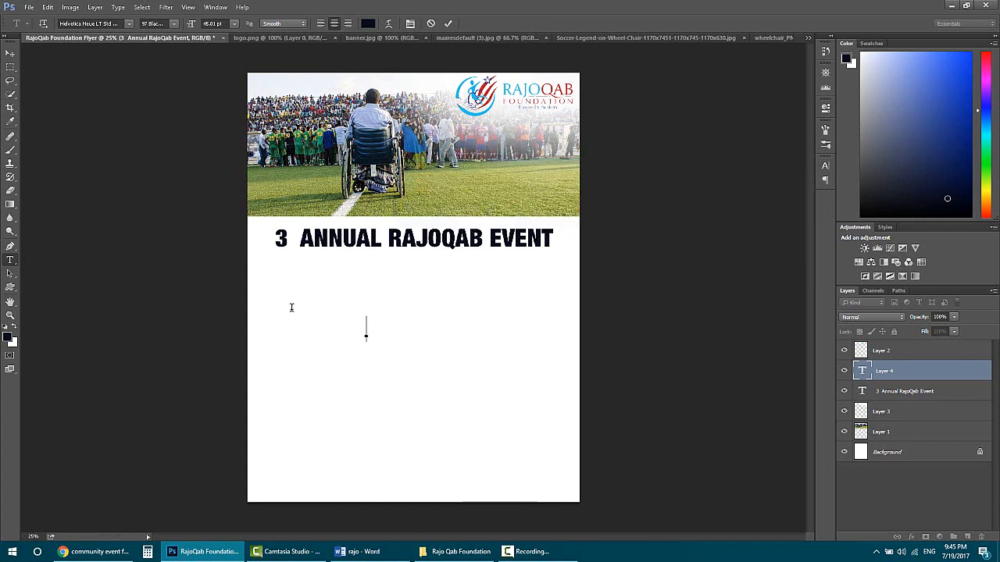
pyautogui.write('rd')
pyautogui.press('capslock')
pyautogui.hotkey('ctrl', 'a')
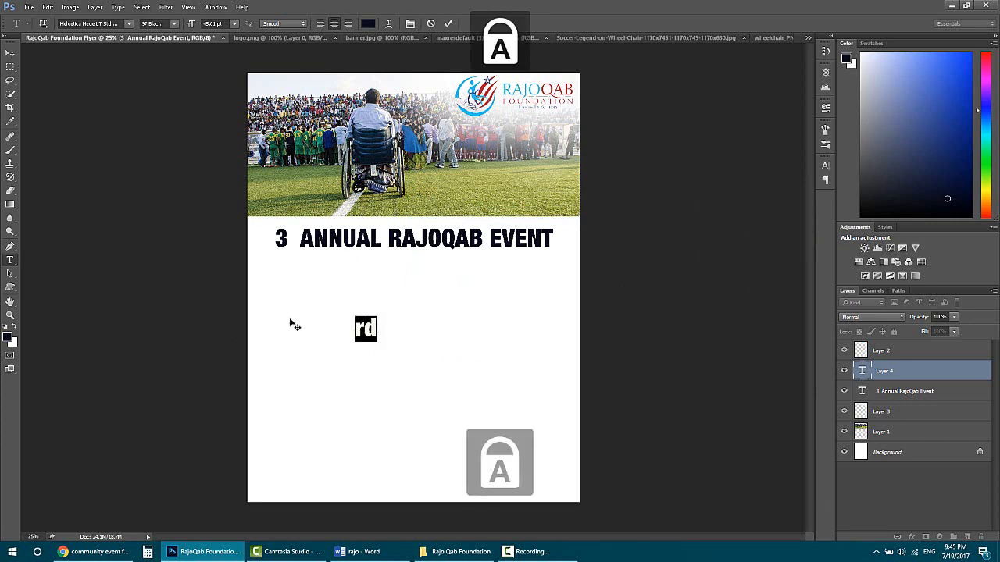
pyautogui.moveTo(356, 371); pyautogui.dragTo(310, 298)
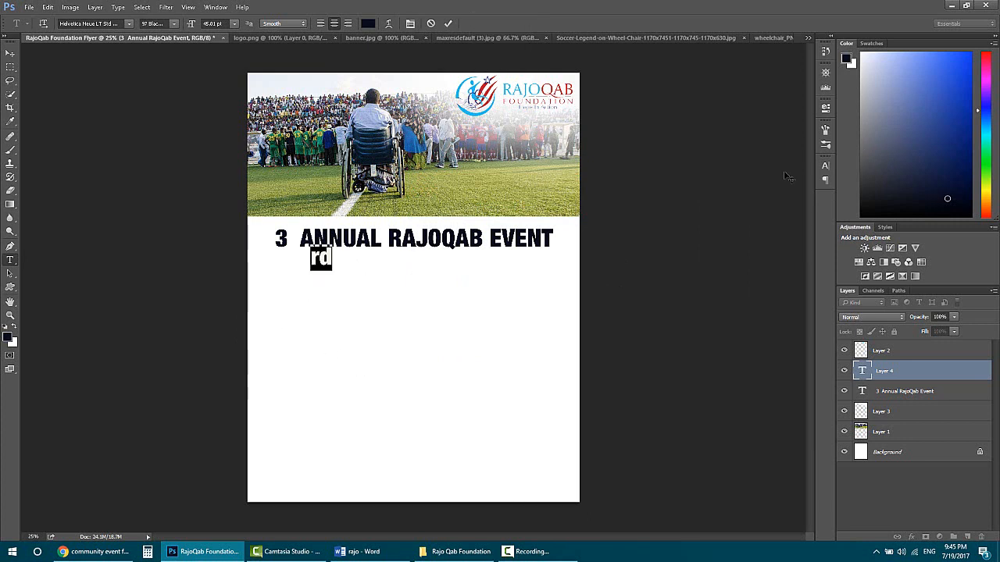
# - Reduce the "rd" text to about 18 pt, place it as a superscript beside the "3", and commit the edit
pyautogui.click(826, 71)
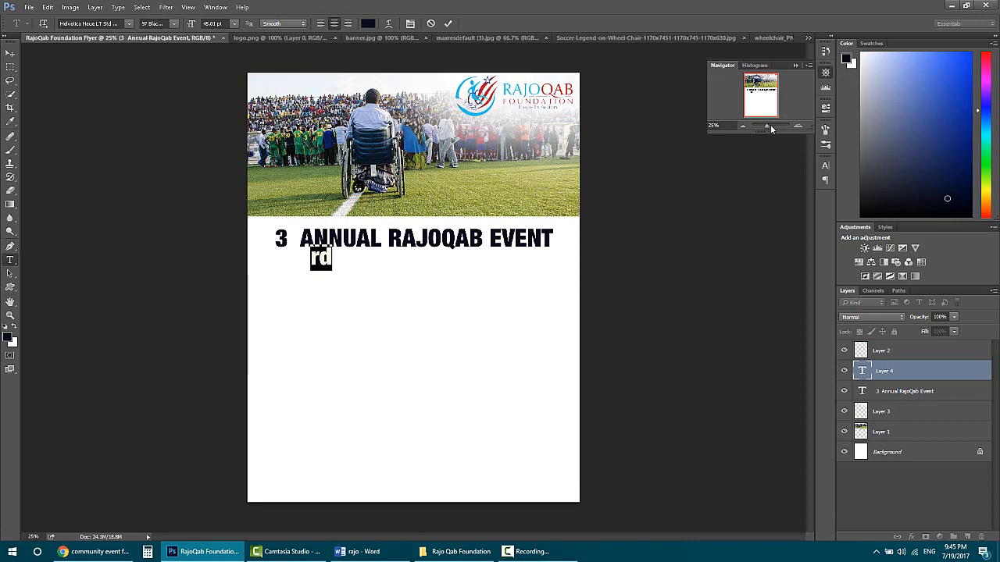
pyautogui.click(770, 126)
pyautogui.moveTo(769, 126); pyautogui.dragTo(766, 126)
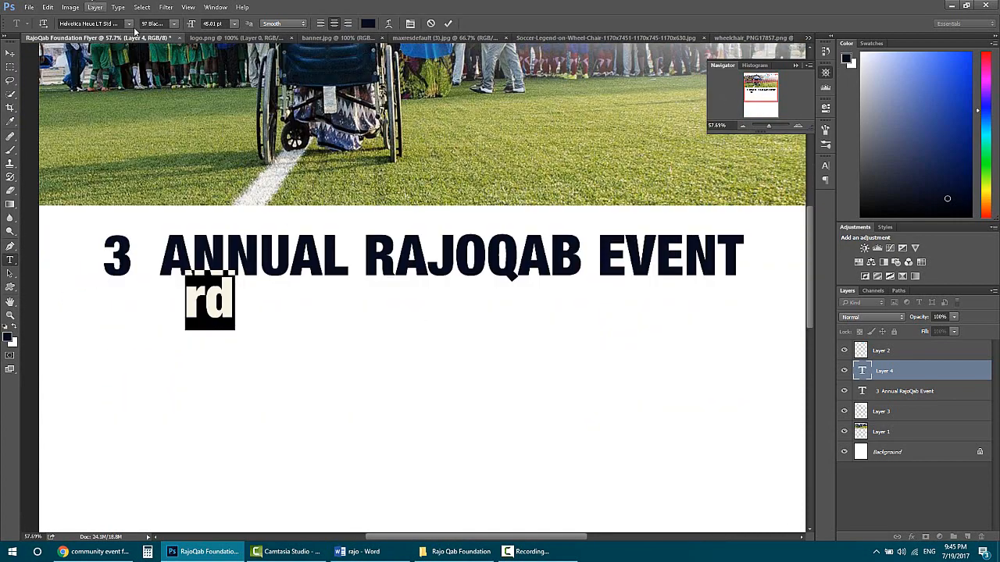
pyautogui.moveTo(192, 25); pyautogui.dragTo(176, 31)
pyautogui.moveTo(121, 150); pyautogui.dragTo(52, 83)
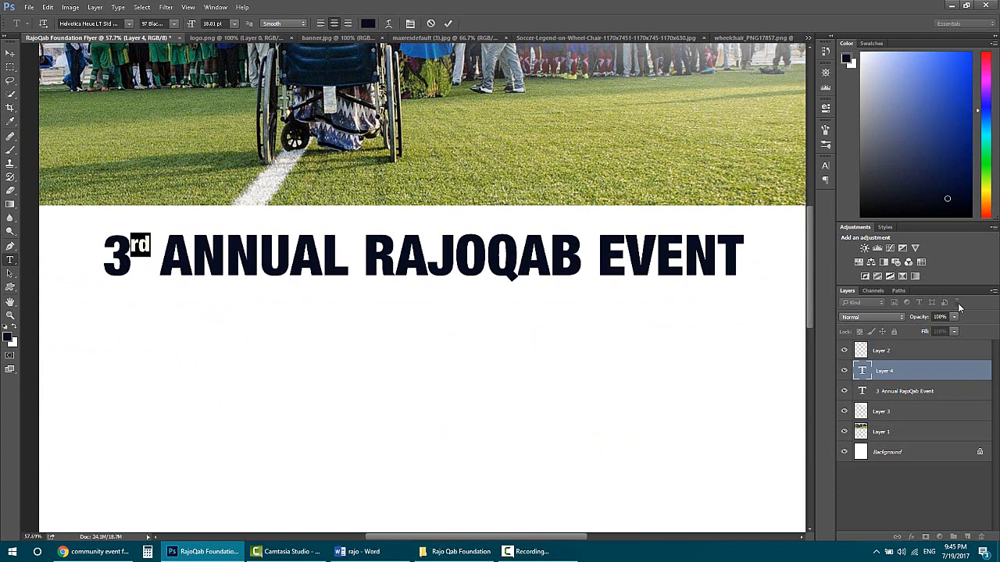
pyautogui.click(889, 377)
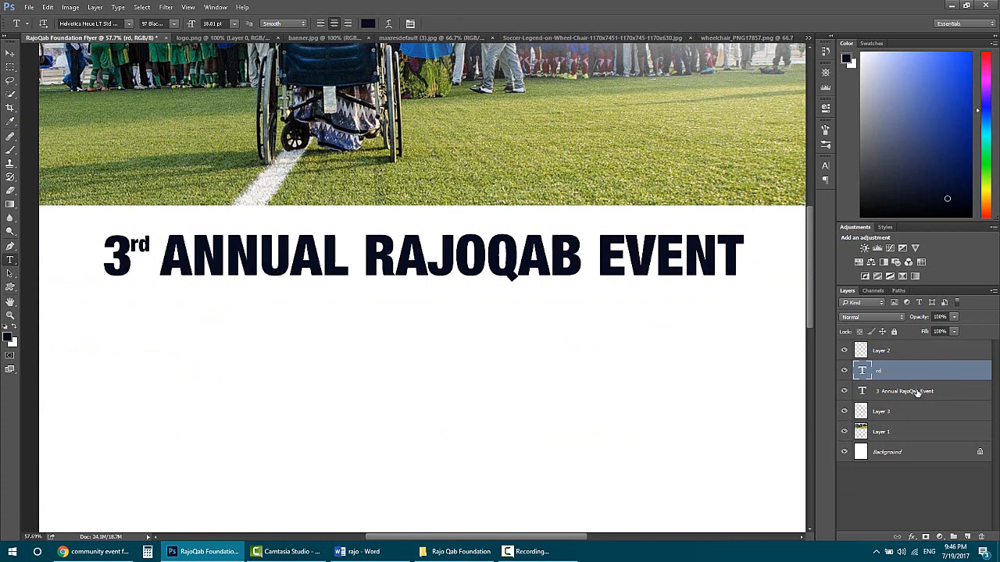
# - Select the "rd" and headline text layers together and nudge them up slightly toward the stadium photo
pyautogui.click(826, 88)
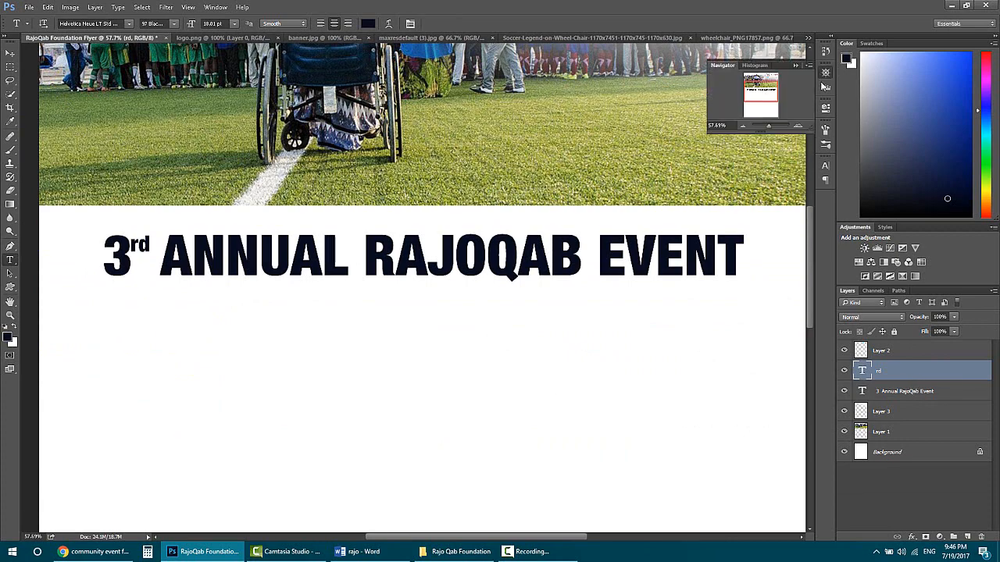
pyautogui.moveTo(768, 128); pyautogui.dragTo(768, 125)
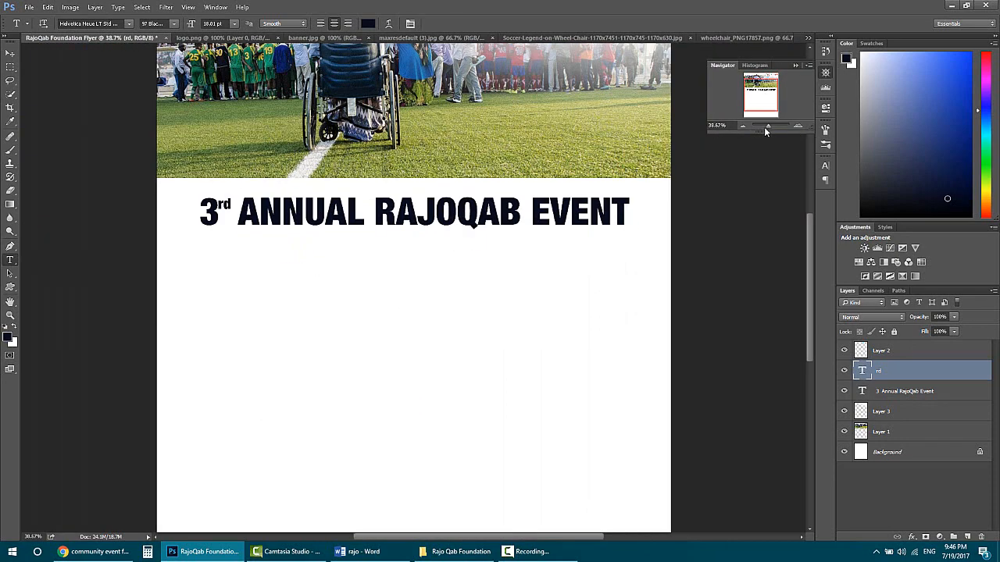
pyautogui.scroll(2, 164, 277)
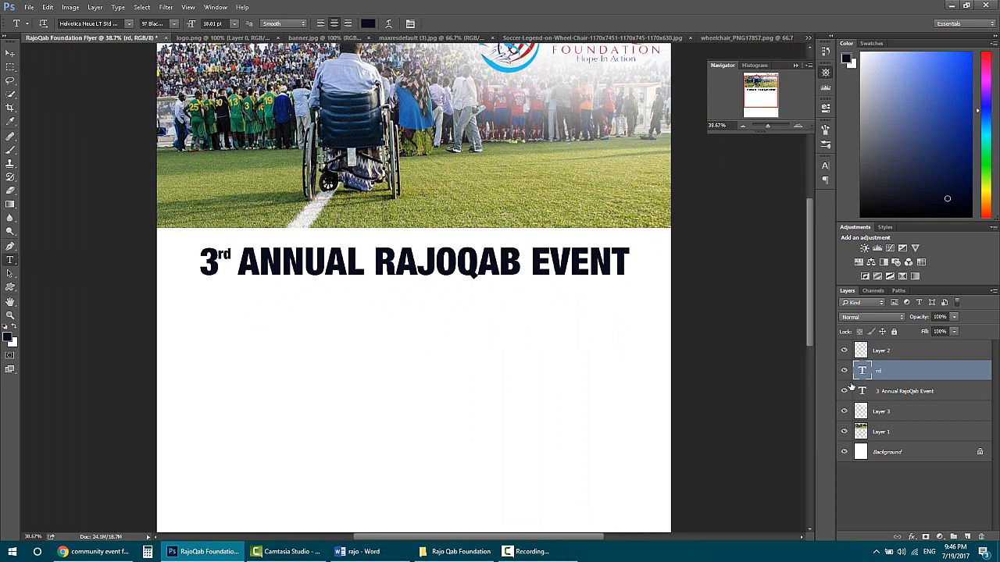
pyautogui.keyDown('shift'); pyautogui.click(893, 397); pyautogui.keyUp('shift')
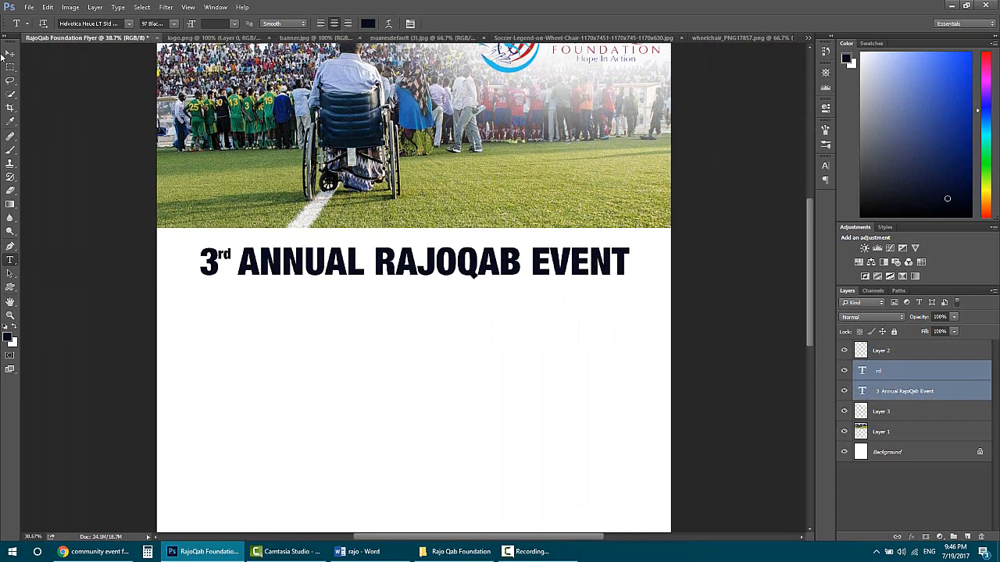
pyautogui.click(10, 53)
pyautogui.press('Up')
pyautogui.press('Up')
pyautogui.press('Up')
pyautogui.press('Up')
pyautogui.press('Up')
pyautogui.press('Up')
pyautogui.press('Up')
pyautogui.press('Up')
pyautogui.press('Up')
pyautogui.press('Up')
pyautogui.press('Up')
pyautogui.press('Up')
pyautogui.press('Up')
pyautogui.press('Up')
pyautogui.press('Up')
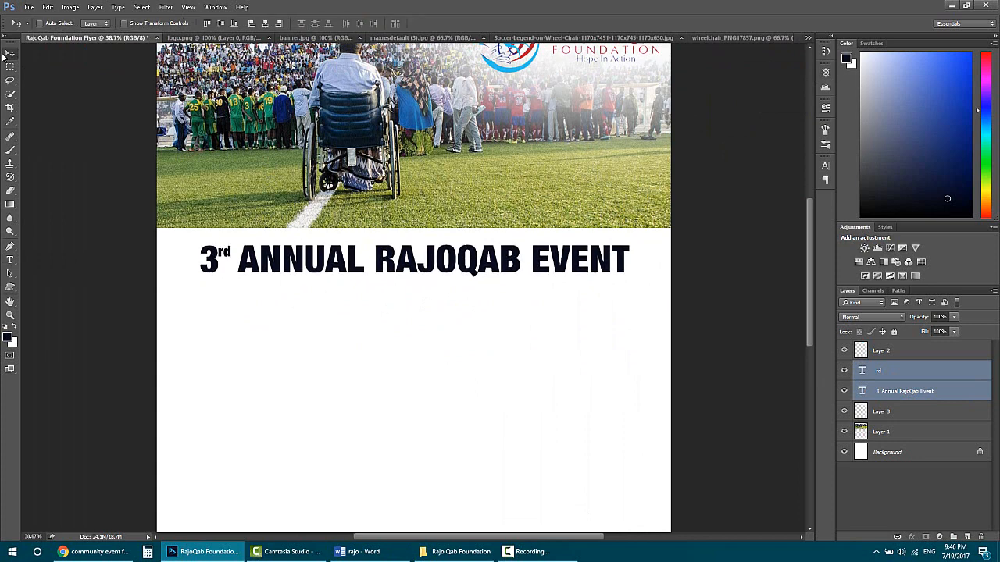
pyautogui.press('Up')
pyautogui.press('Up')
pyautogui.press('Up')
pyautogui.press('Up')
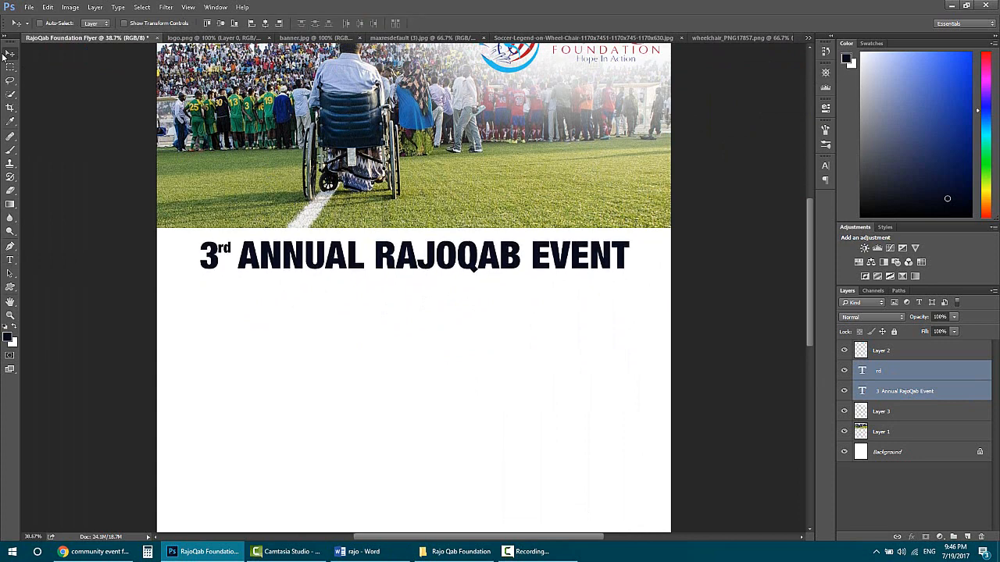
# - Switch to the Word document and copy the title text "Gargaarka Naafada Soomaaliyeed"
pyautogui.click(430, 555)
pyautogui.click(355, 552)
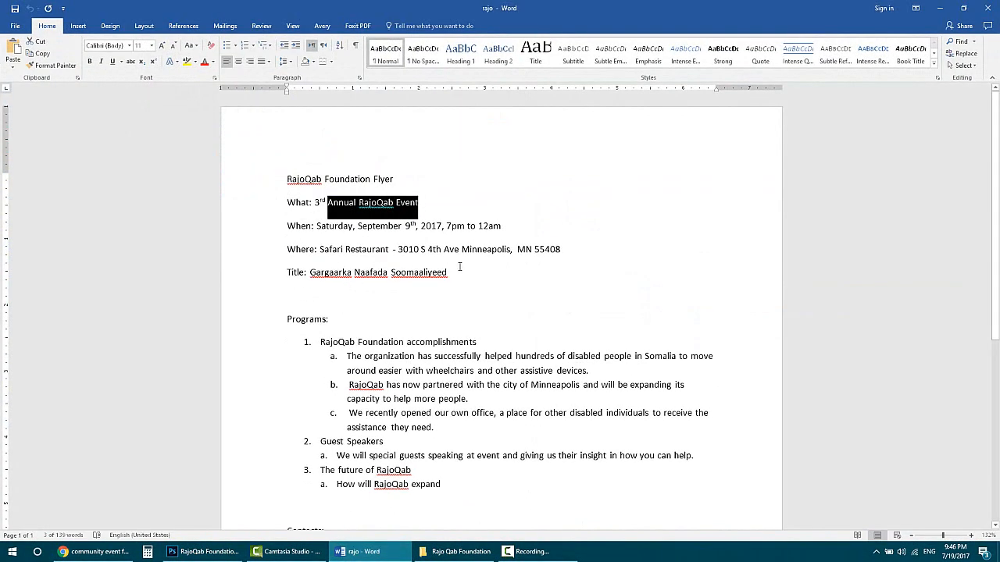
pyautogui.moveTo(448, 272); pyautogui.dragTo(311, 275)
pyautogui.hotkey('ctrl', 'c')
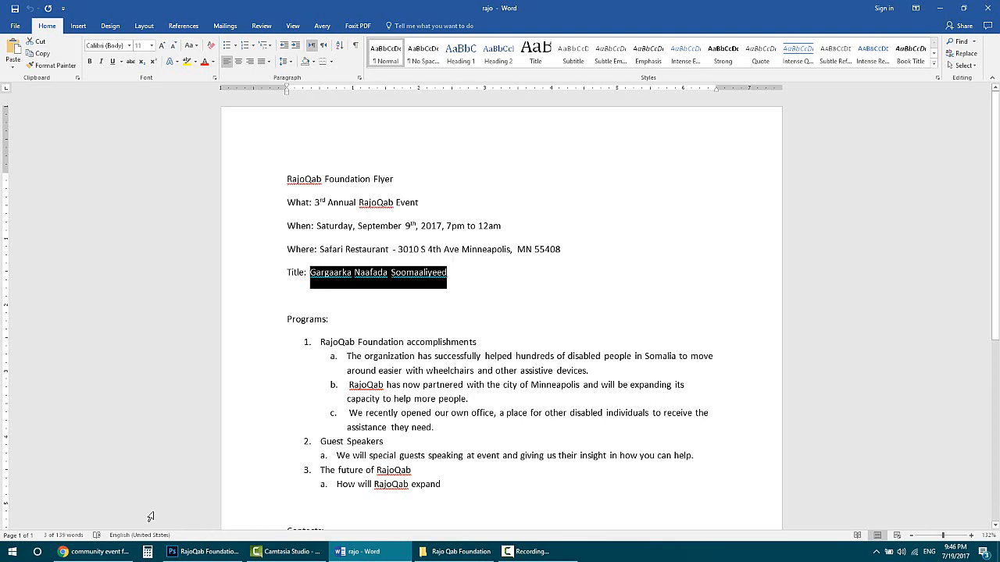
# - Back in Photoshop, paste the copied title as a new text layer below the headline and enlarge it to about 38 pt
pyautogui.click(202, 552)
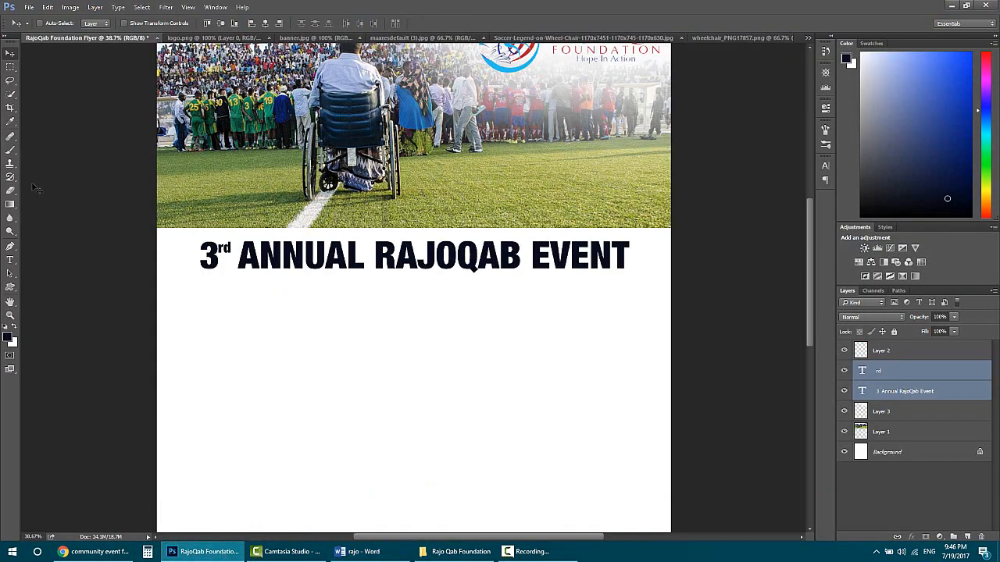
pyautogui.click(10, 259)
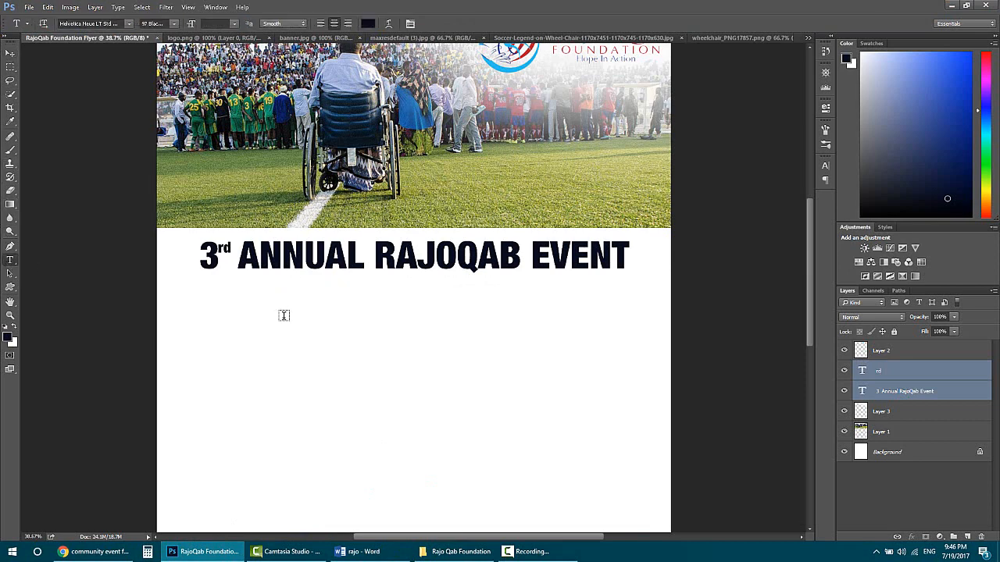
pyautogui.click(284, 315)
pyautogui.hotkey('ctrl', 'v')
pyautogui.hotkey('ctrl', 'a')
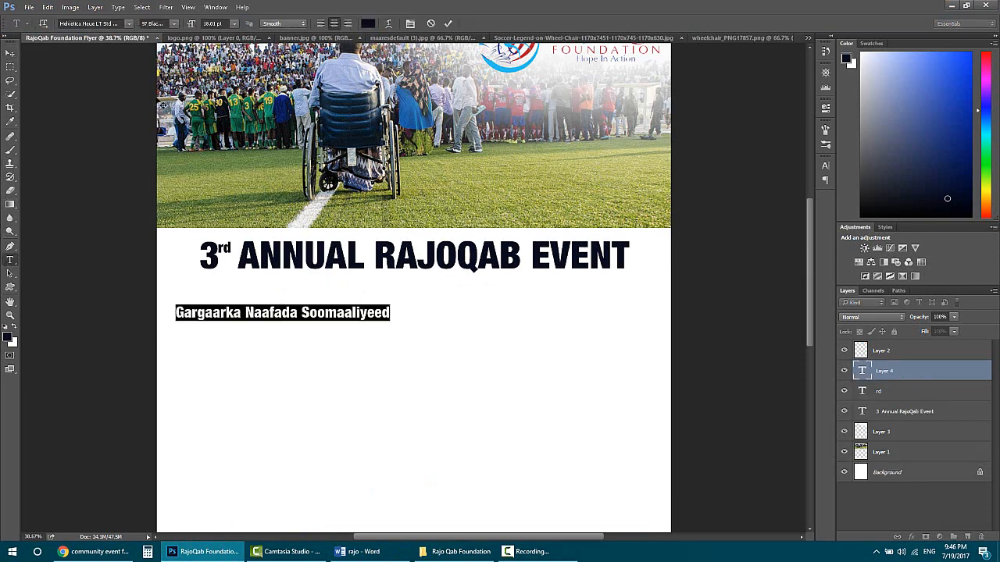
pyautogui.moveTo(192, 25); pyautogui.dragTo(201, 25)
pyautogui.click(12, 150)
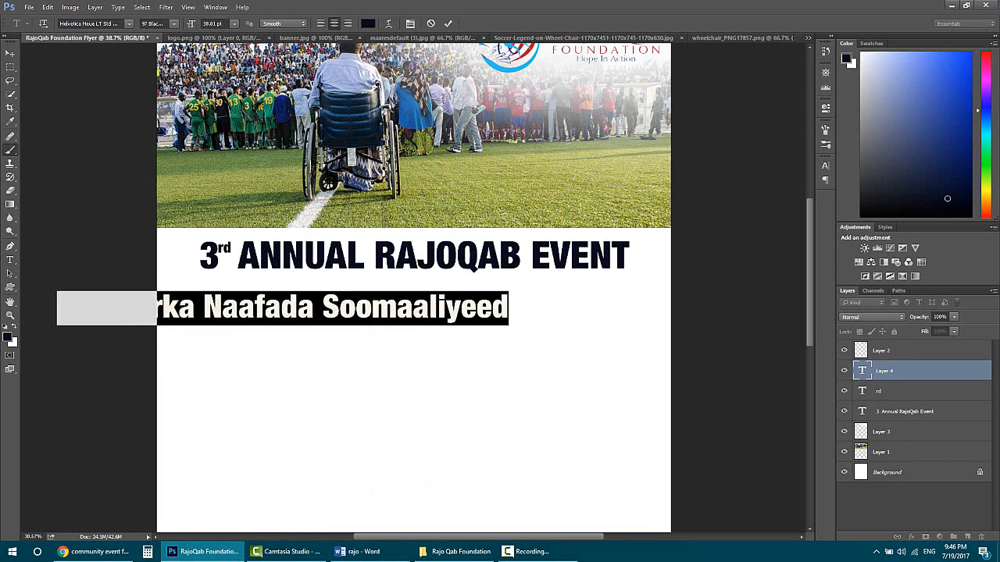
pyautogui.click(180, 223)
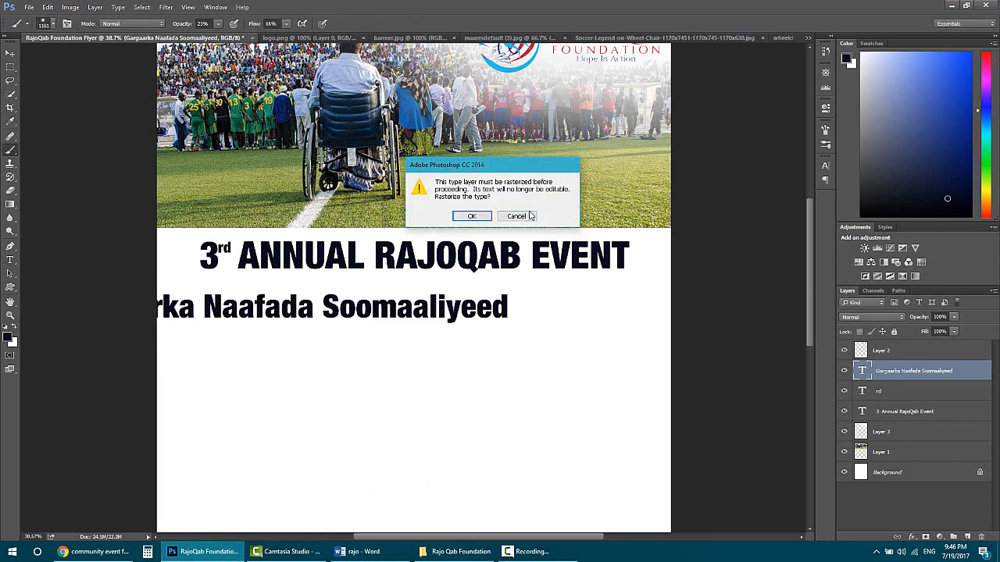
pyautogui.click(528, 217)
pyautogui.click(281, 303)
pyautogui.click(522, 218)
pyautogui.click(521, 216)
pyautogui.click(11, 55)
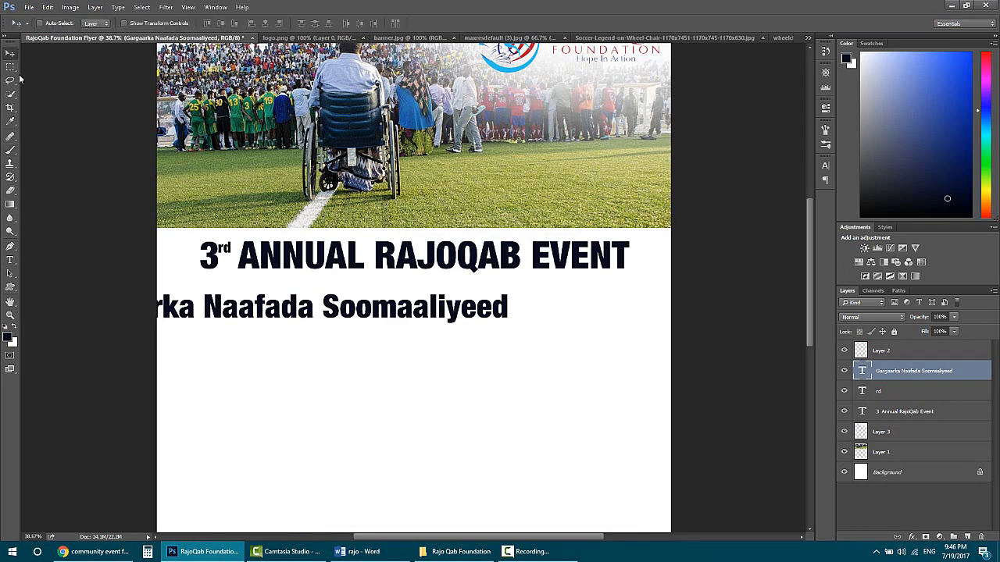
# - Reopen the "Gargaarka Naafada Soomaaliyeed" text for editing and move it so it is centred directly beneath the headline
pyautogui.click(10, 259)
pyautogui.click(232, 305)
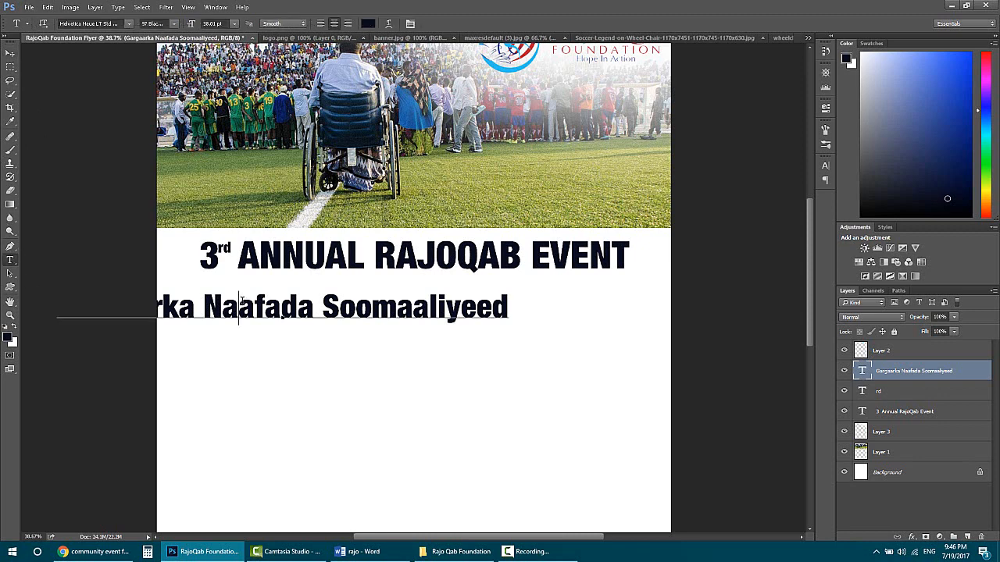
pyautogui.hotkey('ctrl', 'a')
pyautogui.moveTo(247, 364); pyautogui.dragTo(382, 357)
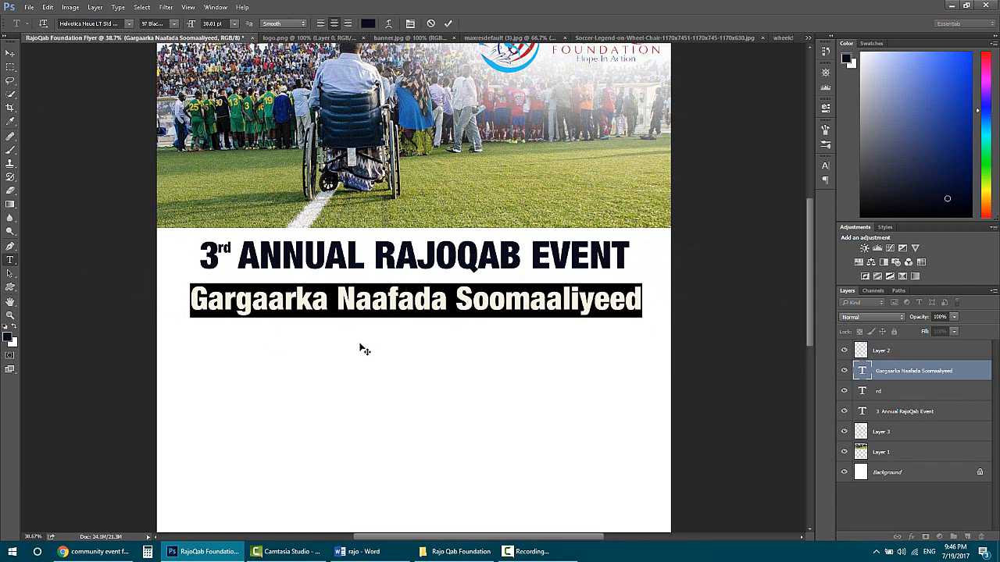
pyautogui.scroll(4, 361, 348)
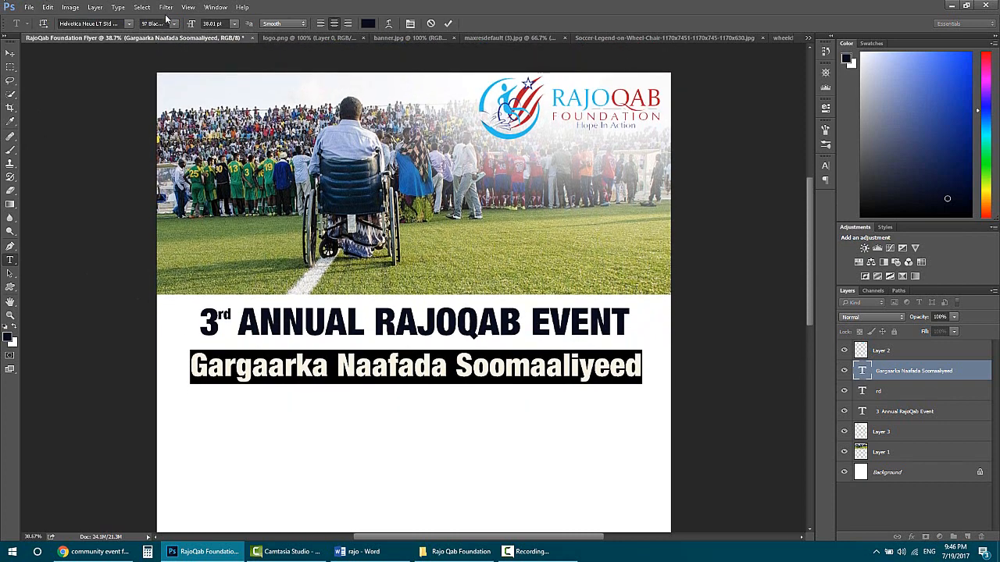
# - Try the title in 56 Italic, and settle on the 53 Extended font style
pyautogui.click(173, 24)
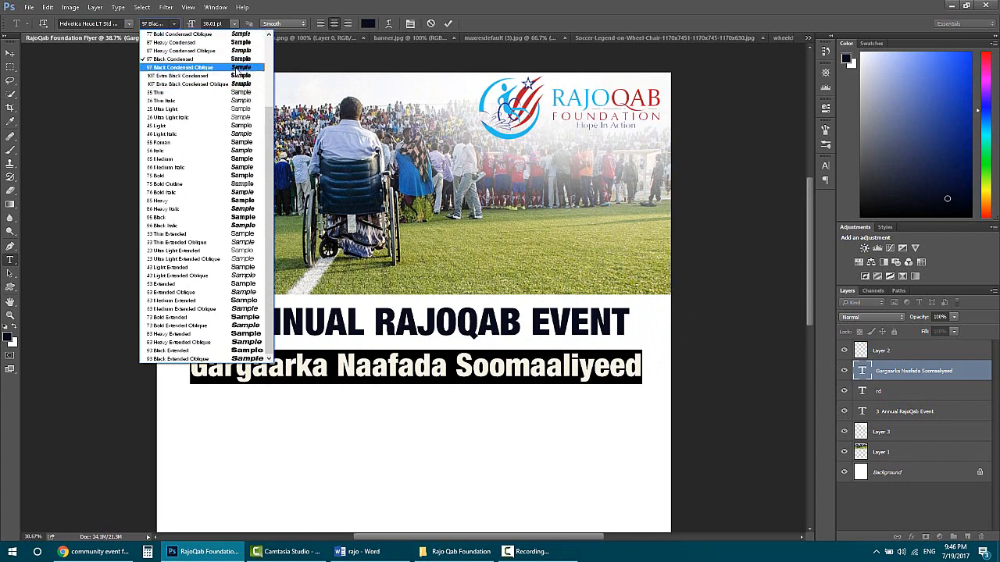
pyautogui.click(242, 150)
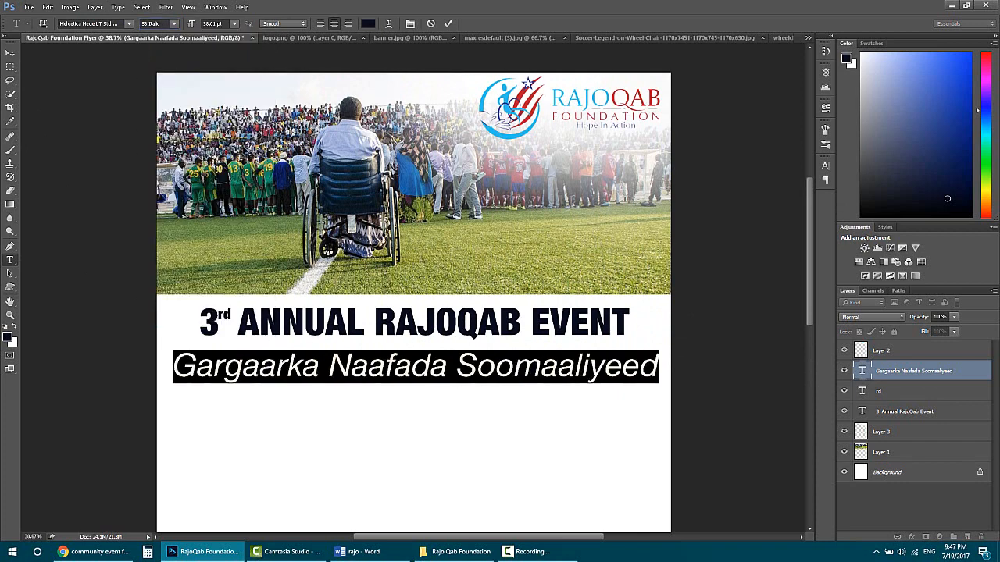
pyautogui.click(174, 24)
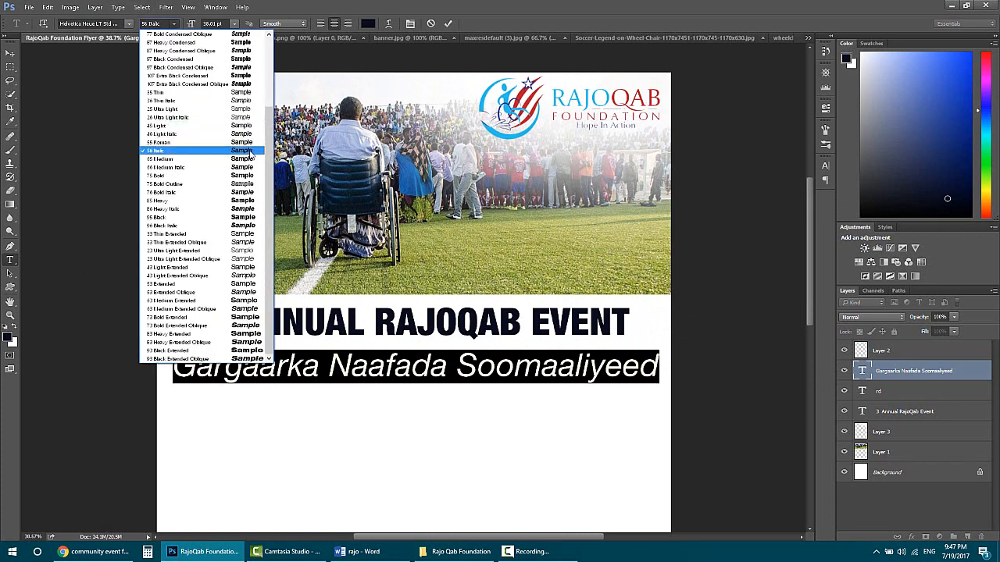
pyautogui.click(241, 285)
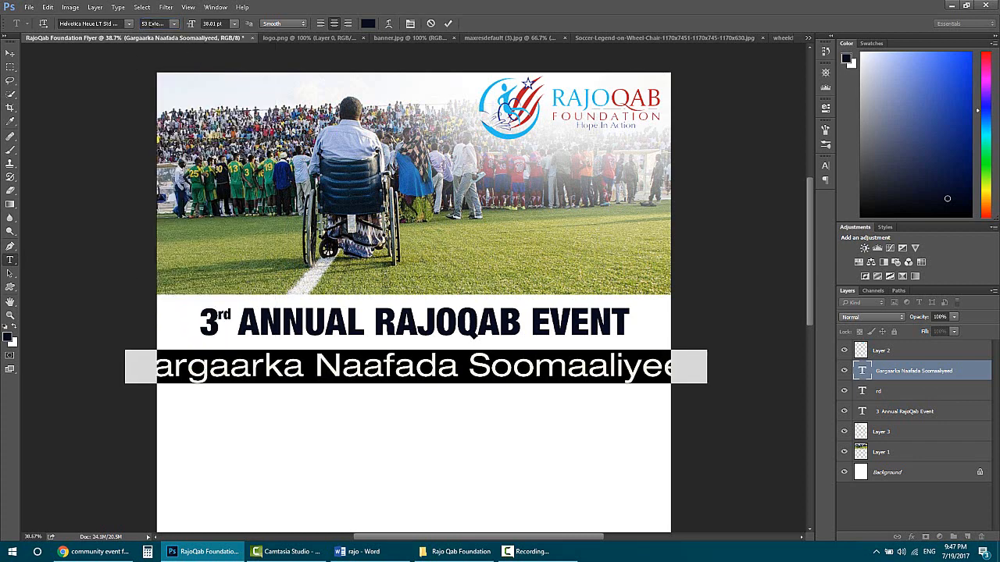
pyautogui.click(174, 25)
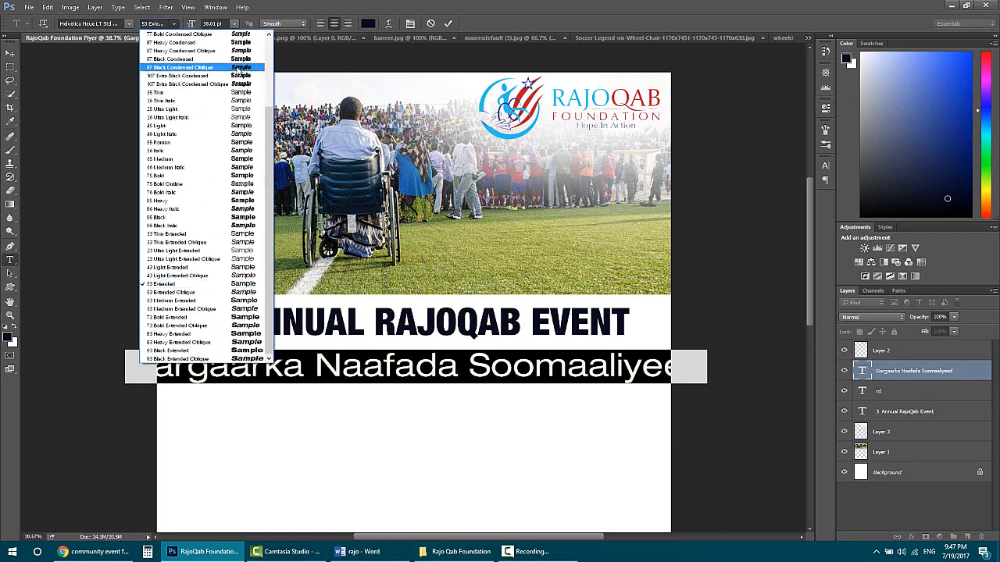
pyautogui.click(823, 172)
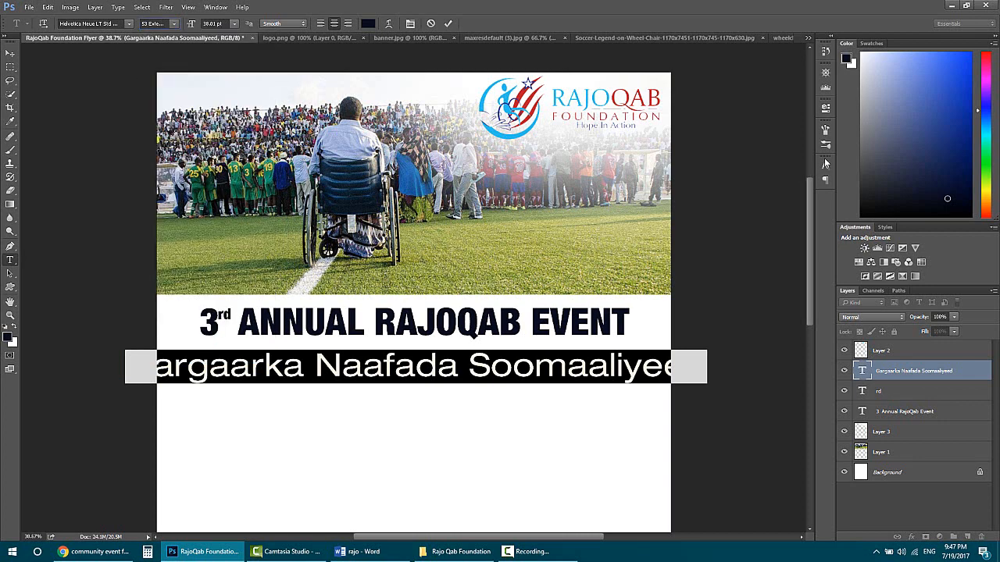
# - Stretch the title's characters vertically and reduce the text to about 29 pt so it fits within the page width
pyautogui.click(826, 166)
pyautogui.moveTo(716, 215); pyautogui.dragTo(733, 212)
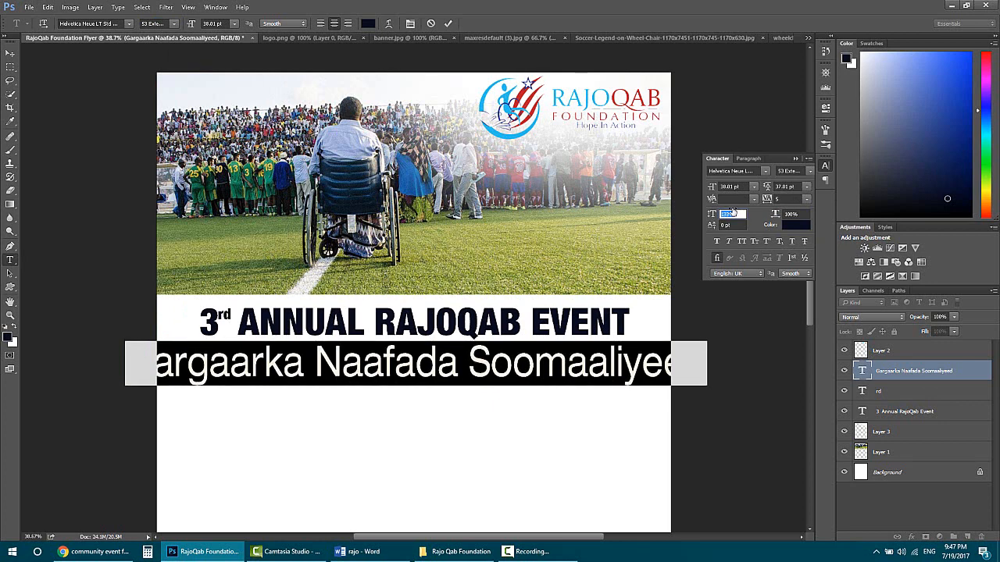
pyautogui.click(184, 25)
pyautogui.moveTo(182, 26); pyautogui.dragTo(187, 32)
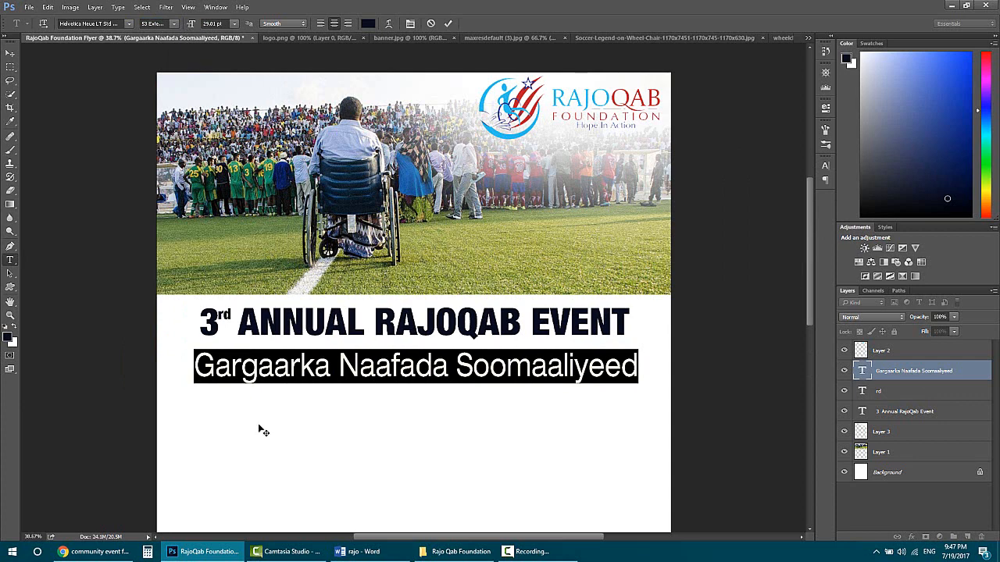
# - Move the title up close beneath the headline, enlarge it to about 31 pt, fine-tune its position and commit the edit
pyautogui.moveTo(257, 428); pyautogui.dragTo(254, 415)
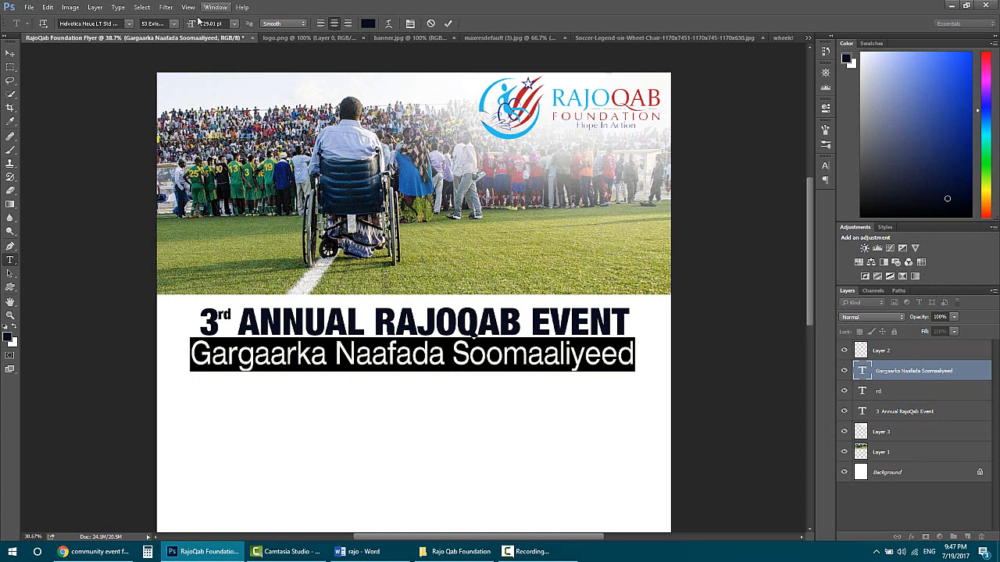
pyautogui.moveTo(192, 24)
pyautogui.mouseDown()
pyautogui.moveTo(207, 25)
pyautogui.moveTo(192, 25)
pyautogui.mouseUp()
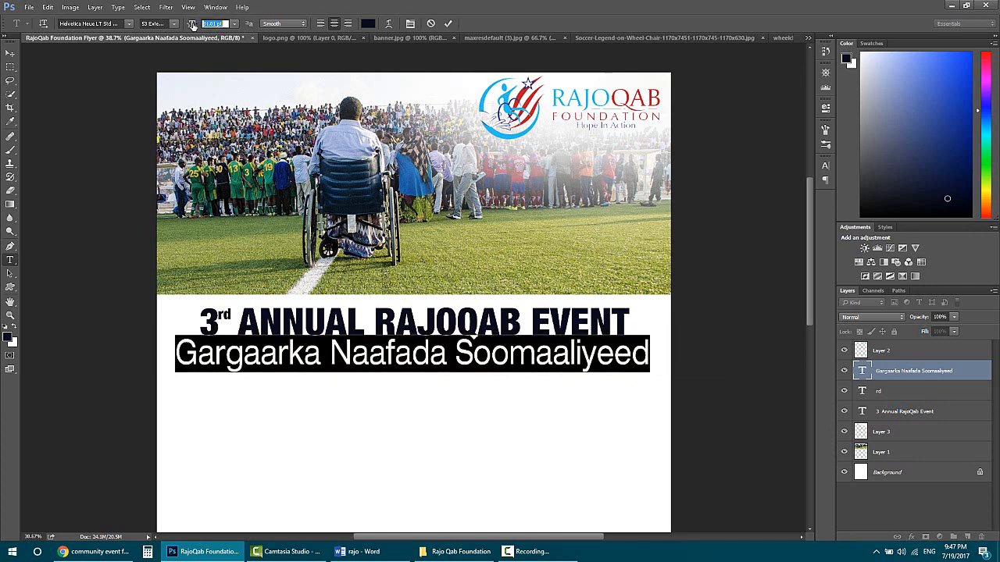
pyautogui.click(336, 356)
pyautogui.moveTo(323, 398); pyautogui.dragTo(329, 404)
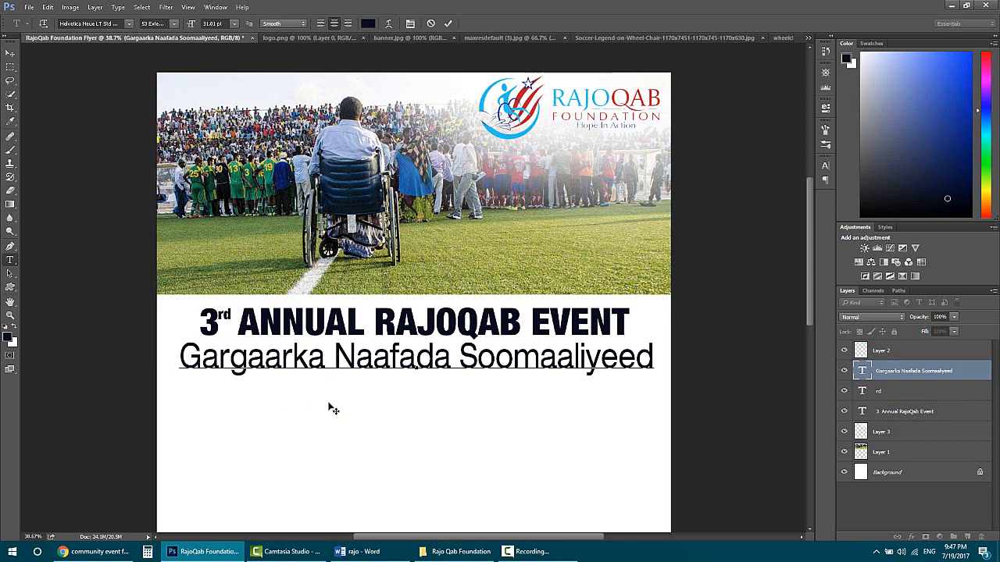
pyautogui.click(884, 371)
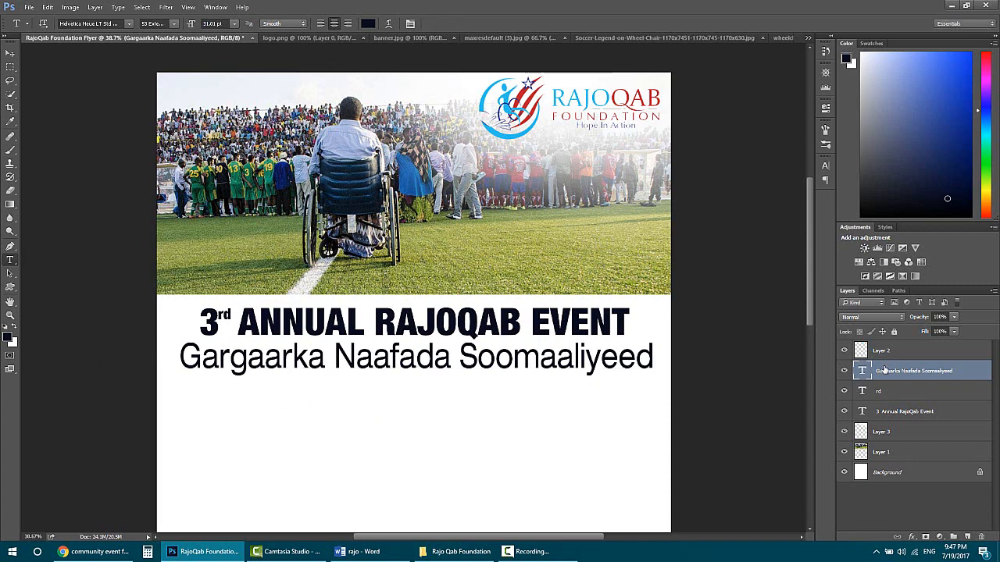
# - Make a rectangular selection spanning the full page width from just below the "Gargaarka Naafada Soomaaliyeed" title to the page's lower edge
pyautogui.click(10, 67)
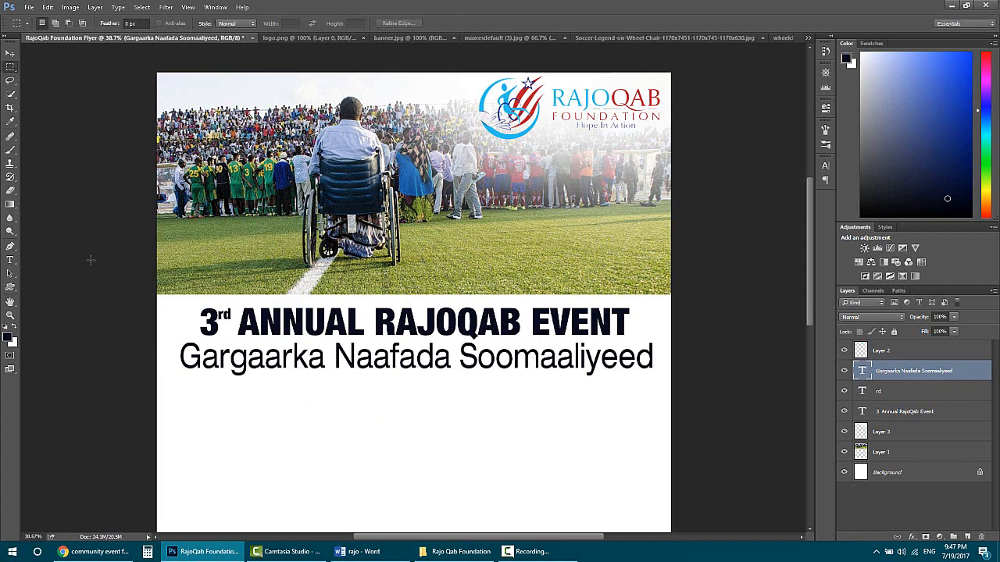
pyautogui.scroll(-5, 91, 258)
pyautogui.scroll(-2, 91, 250)
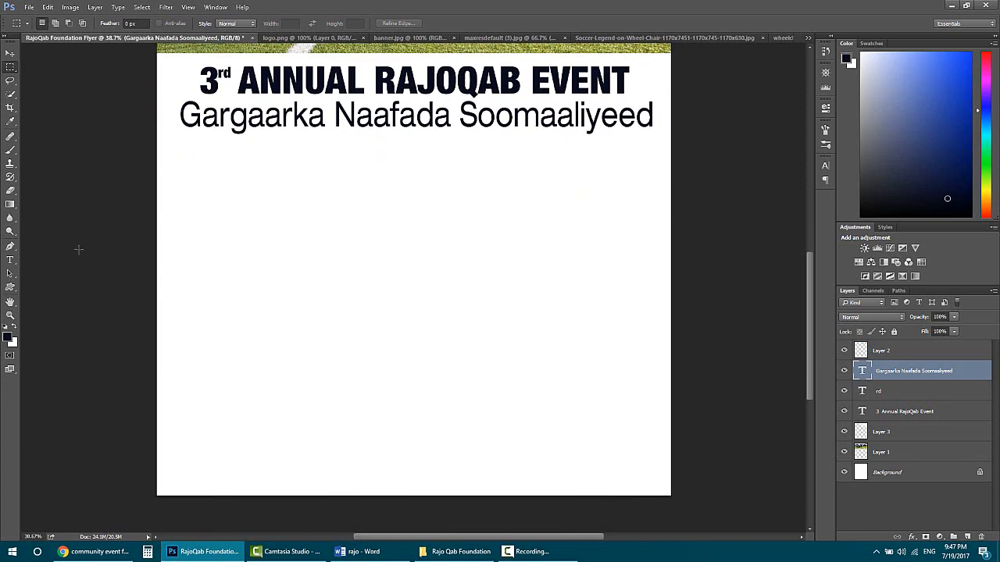
pyautogui.scroll(1, 78, 246)
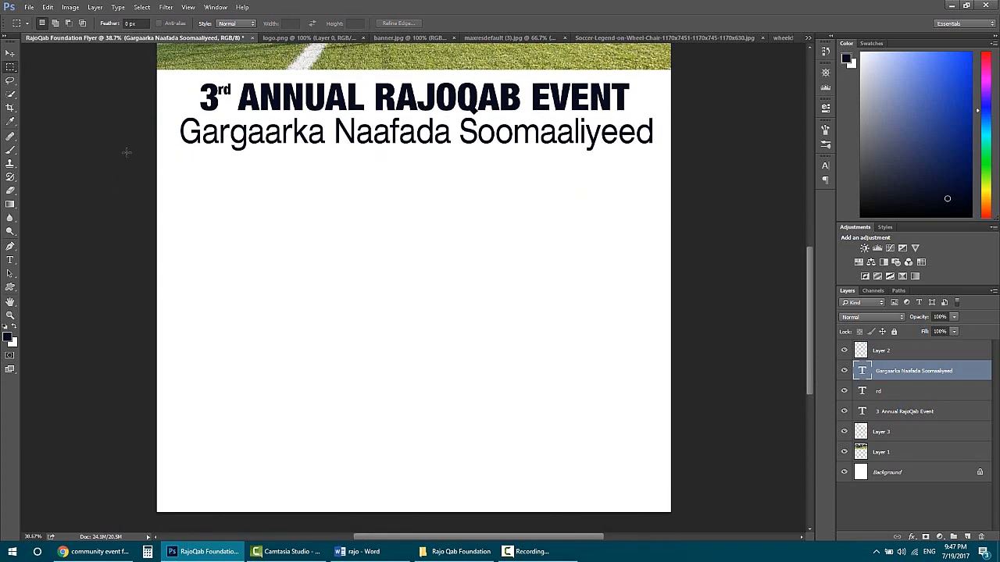
pyautogui.scroll(2, 121, 188)
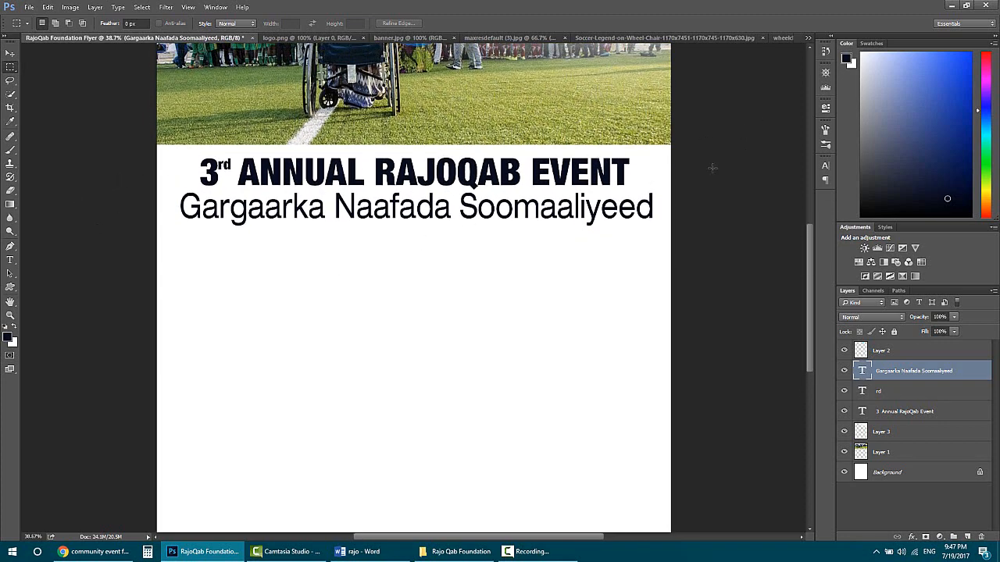
pyautogui.scroll(-2, 698, 340)
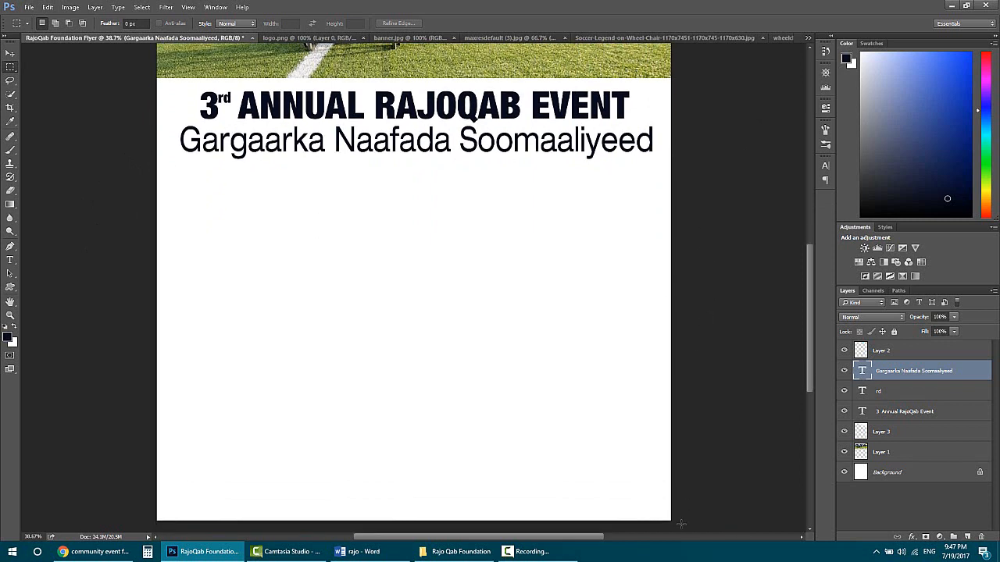
pyautogui.moveTo(681, 524); pyautogui.dragTo(69, 168)
pyautogui.scroll(1, 53, 235)
pyautogui.scroll(4, 178, 275)
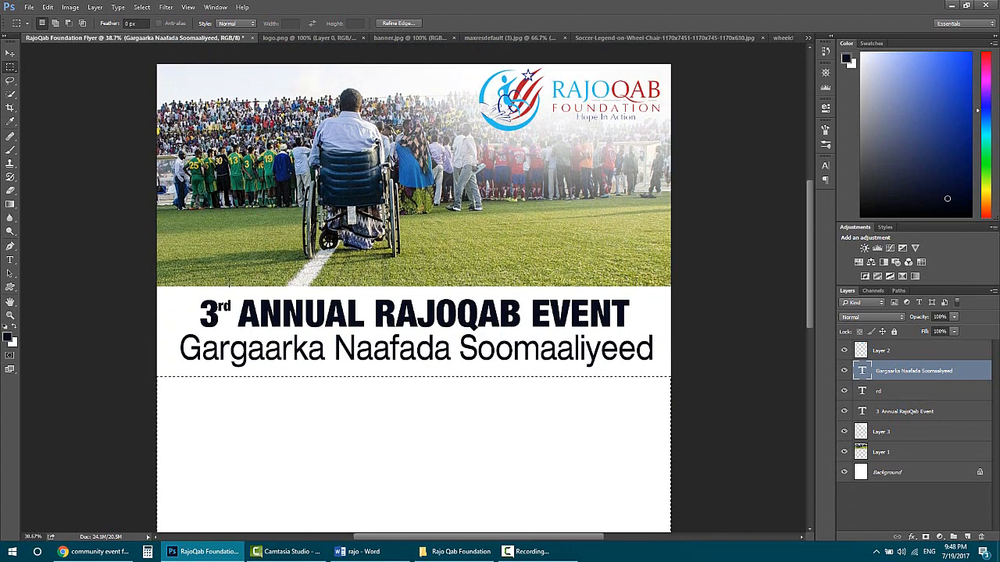
pyautogui.scroll(-2, 162, 307)
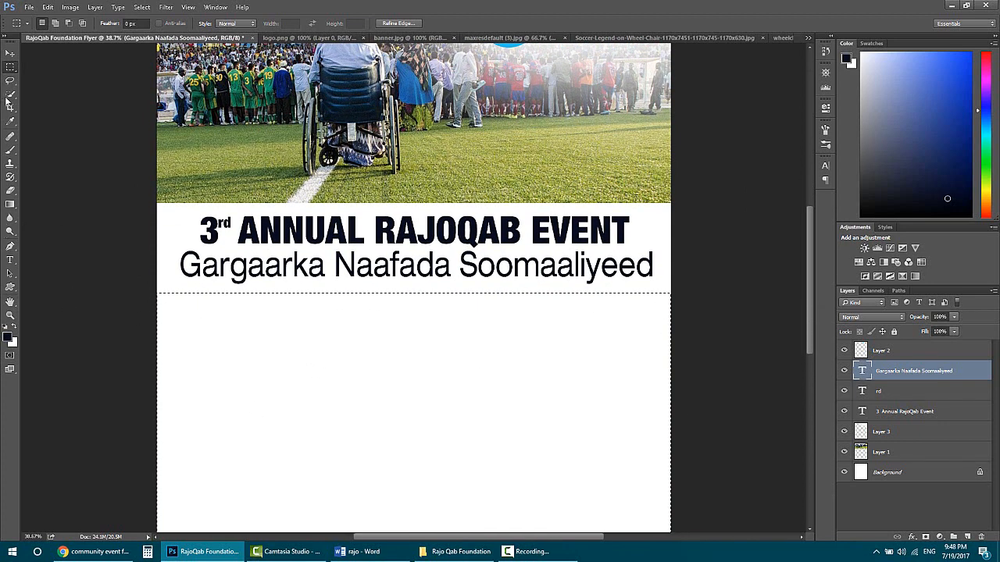
# - Create a new layer with the default settings directly above the "Gargaarka Naafada Soomaaliyeed" text layer
pyautogui.click(10, 149)
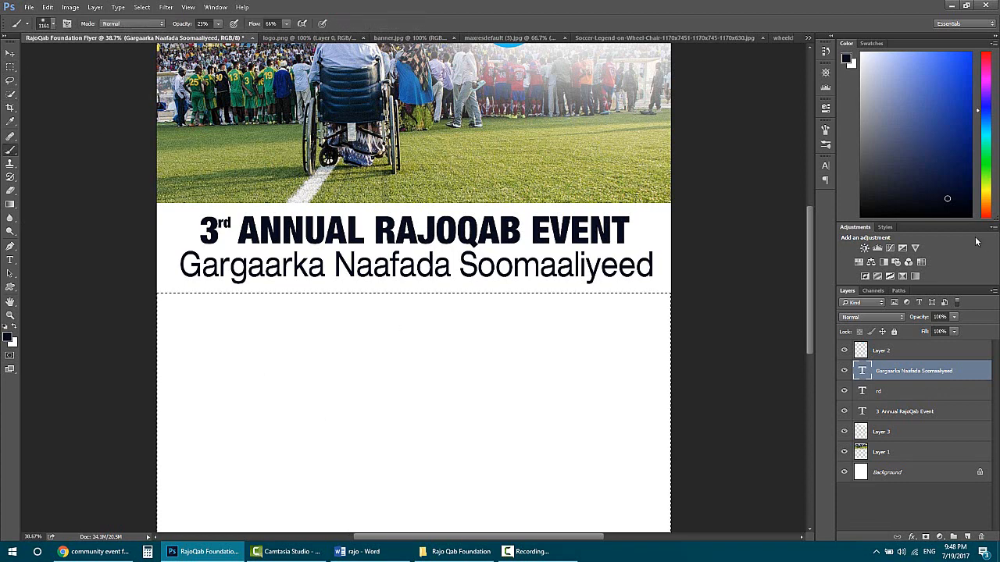
pyautogui.hotkey('ctrl', 'shift', 'n')
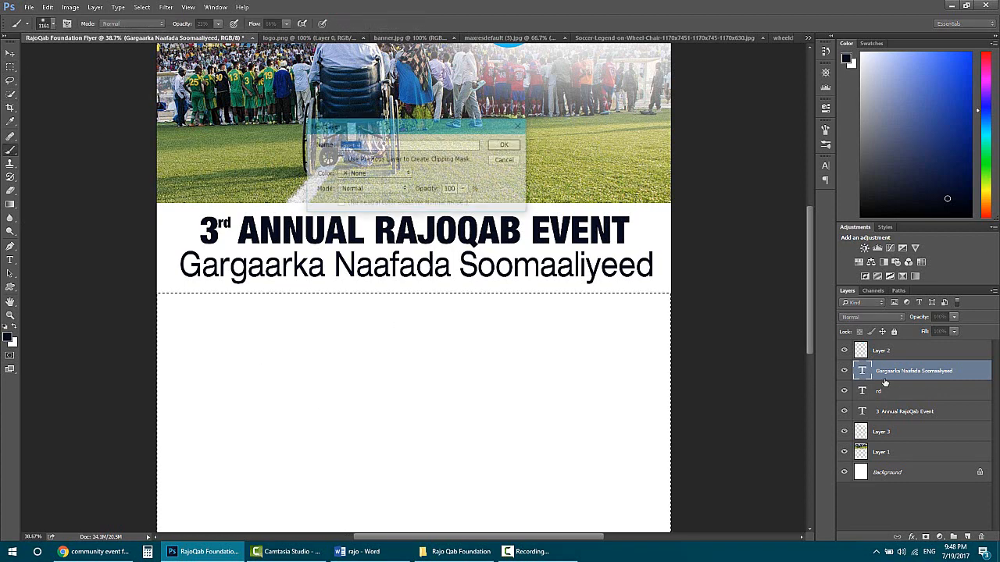
pyautogui.press('Return')
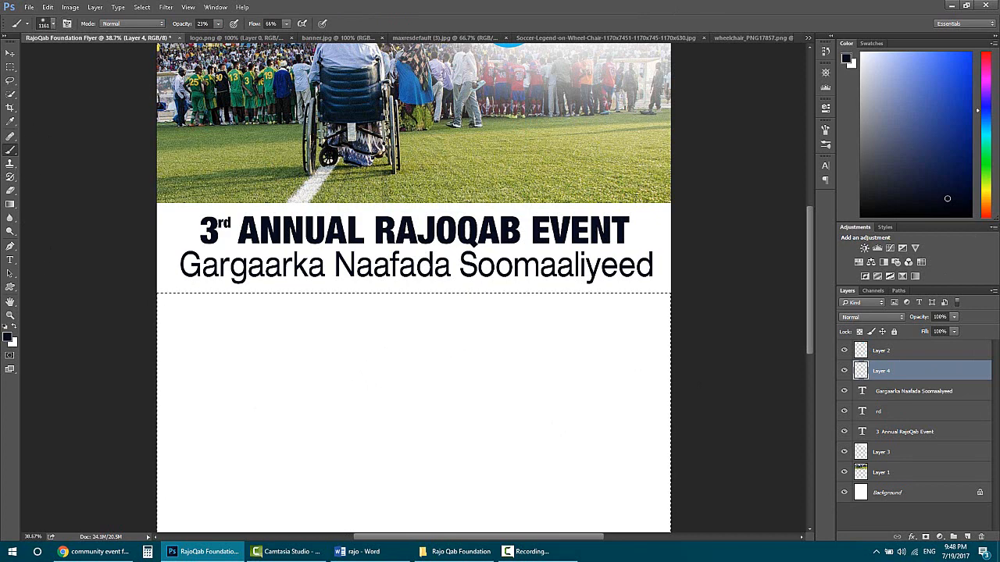
# - Set the foreground colour to the light blue #2bbeea sampled from the RajoQab logo's circle
pyautogui.scroll(3, 551, 153)
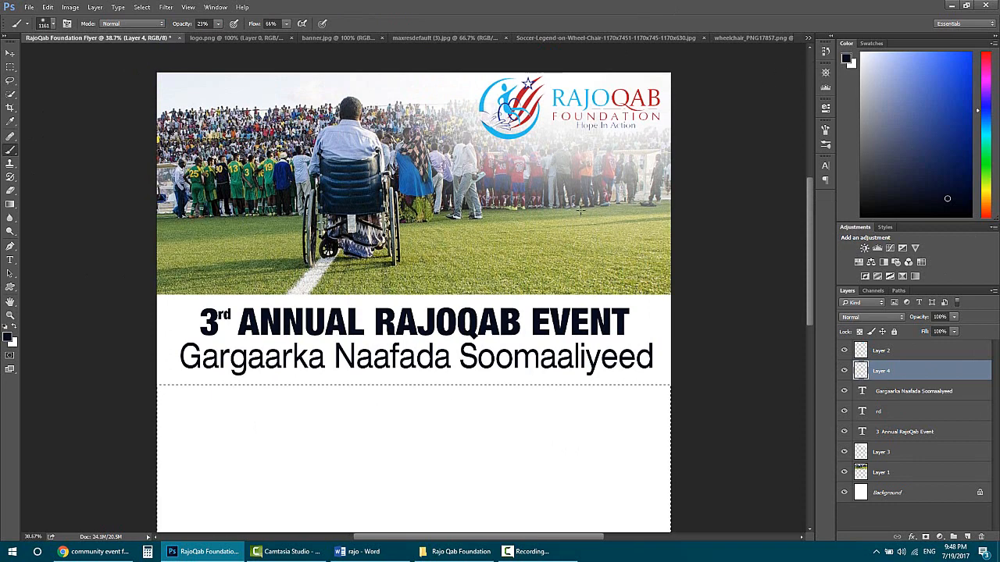
pyautogui.scroll(-1, 581, 210)
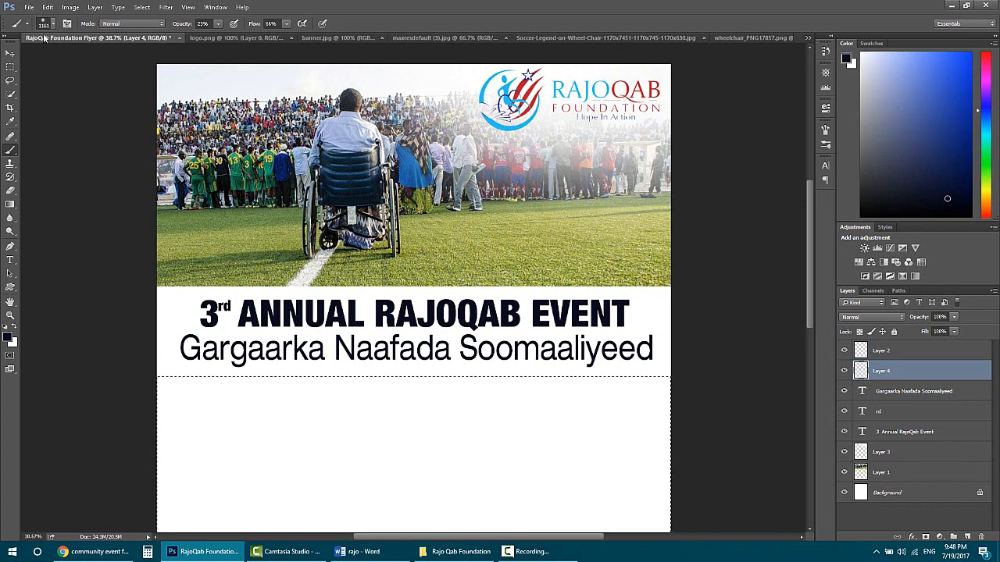
pyautogui.click(846, 62)
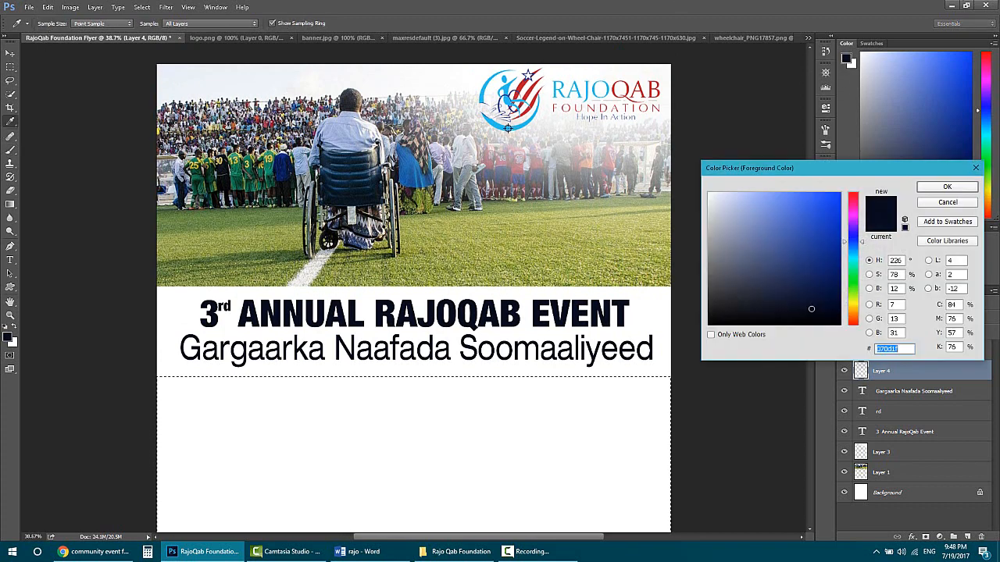
pyautogui.click(515, 129)
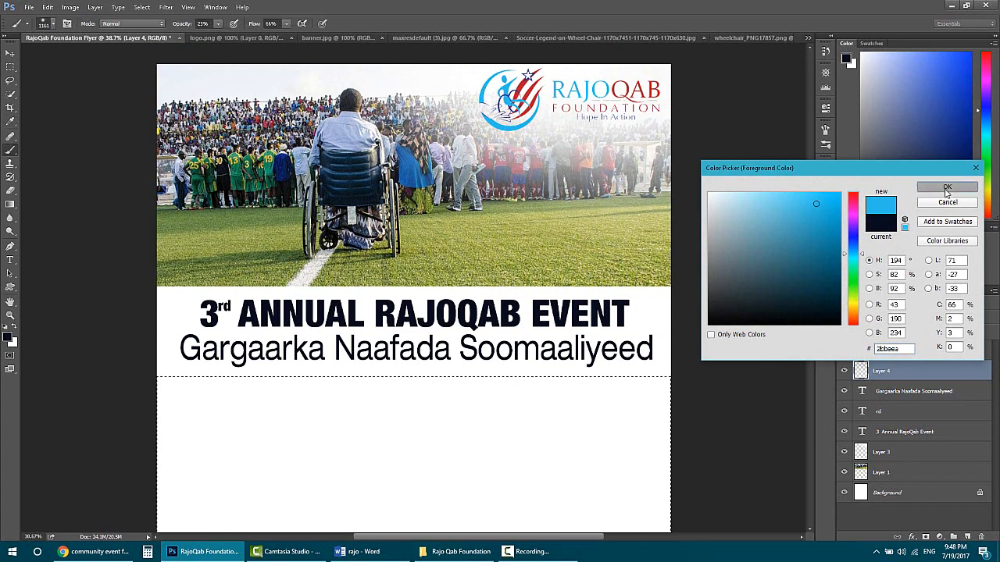
pyautogui.click(947, 186)
# - Try a soft 374 px brush at 100% opacity and flow inside the selection, undo the dab and enlarge the brush to 2209 px
pyautogui.scroll(-4, 557, 272)
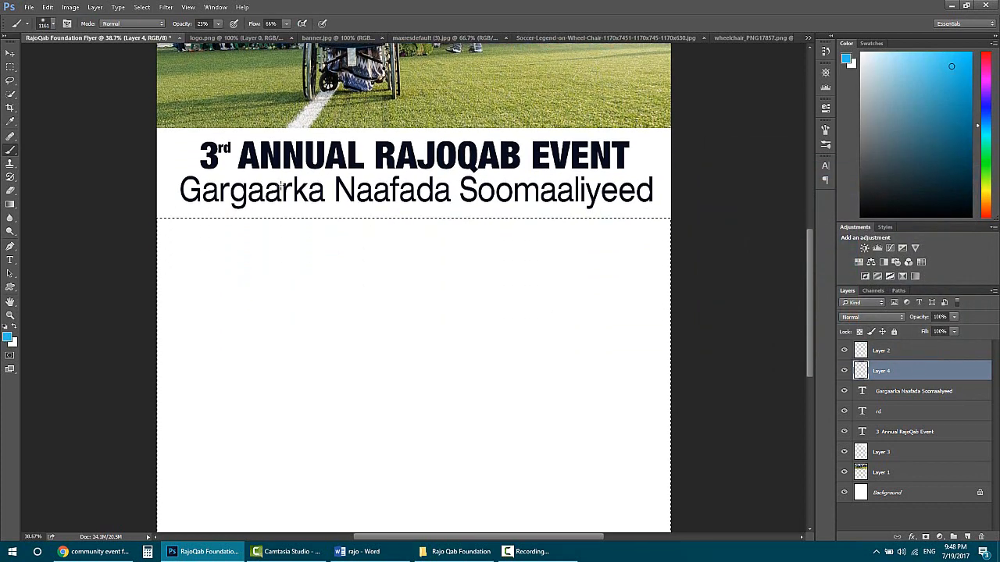
pyautogui.click(48, 23)
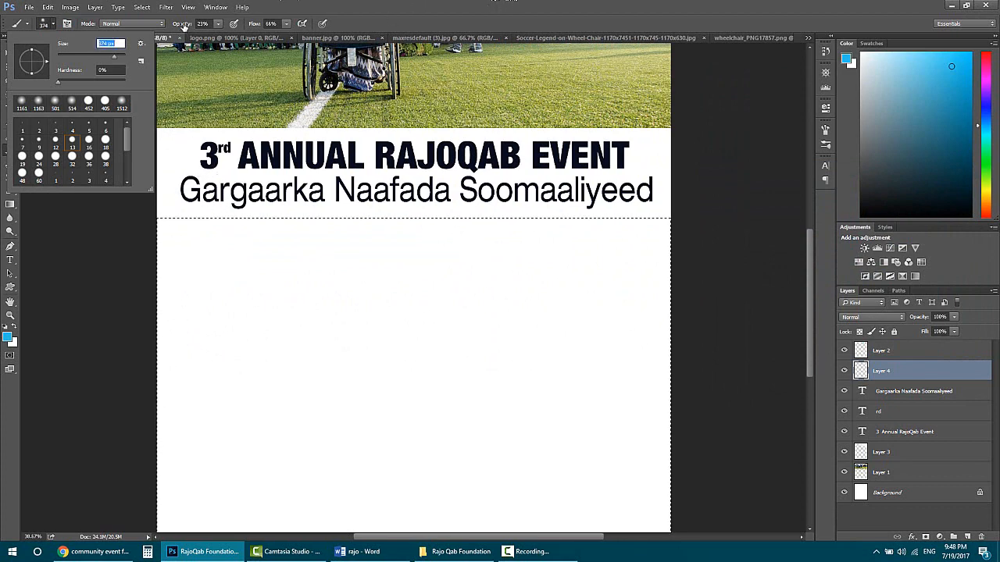
pyautogui.moveTo(183, 25); pyautogui.dragTo(282, 24)
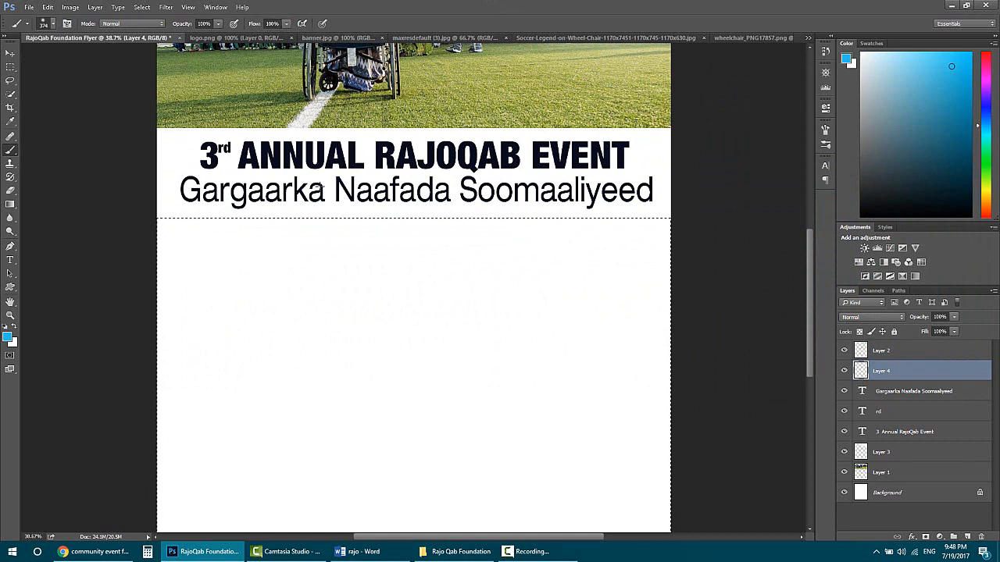
pyautogui.click(559, 268)
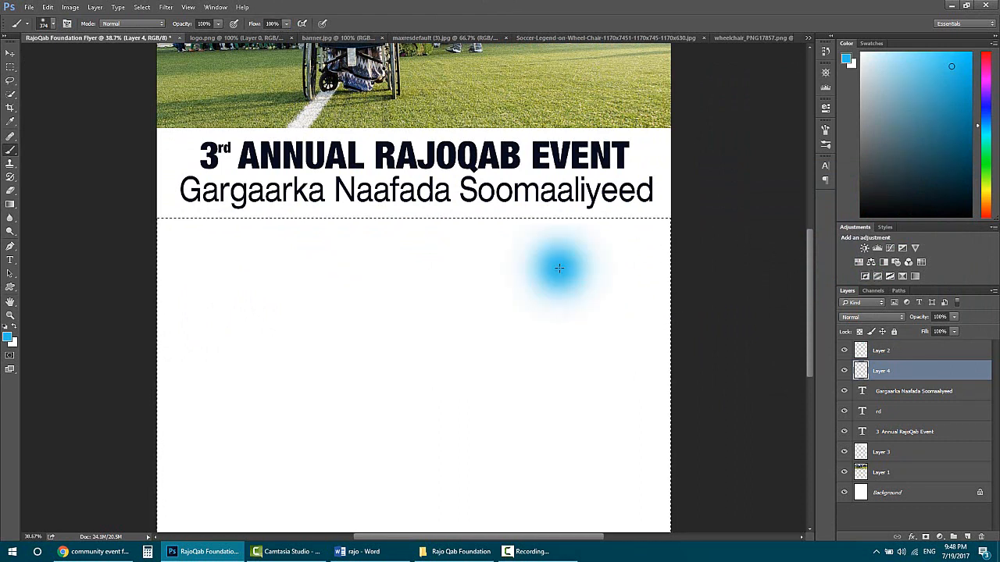
pyautogui.hotkey('ctrl', 'z')
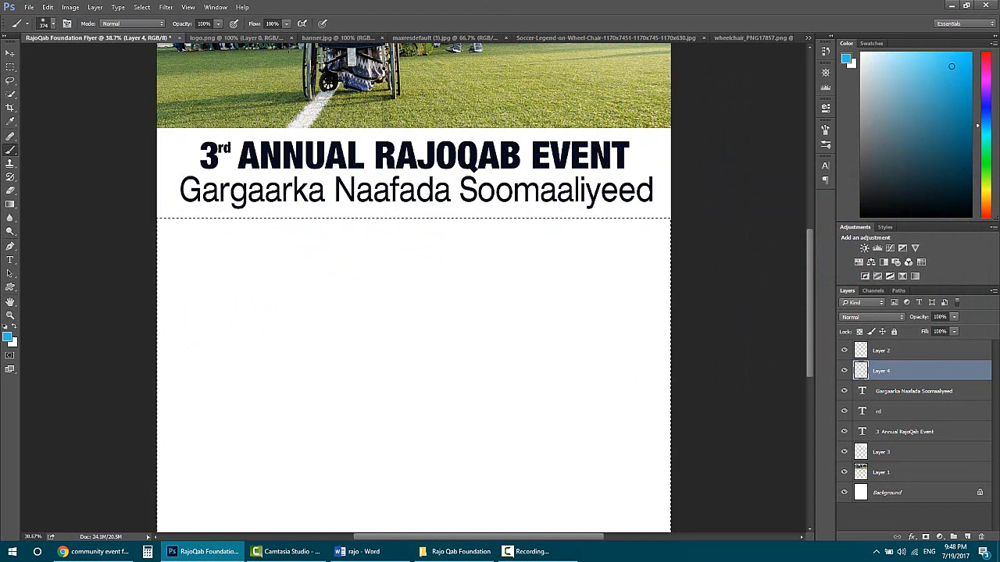
pyautogui.click(48, 24)
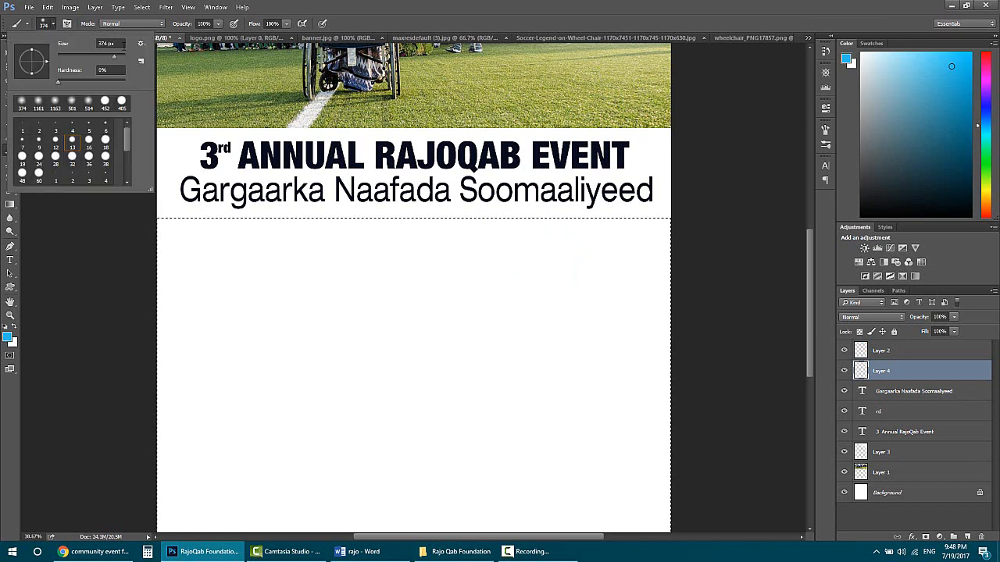
pyautogui.moveTo(119, 60); pyautogui.dragTo(121, 60)
pyautogui.click(369, 3)
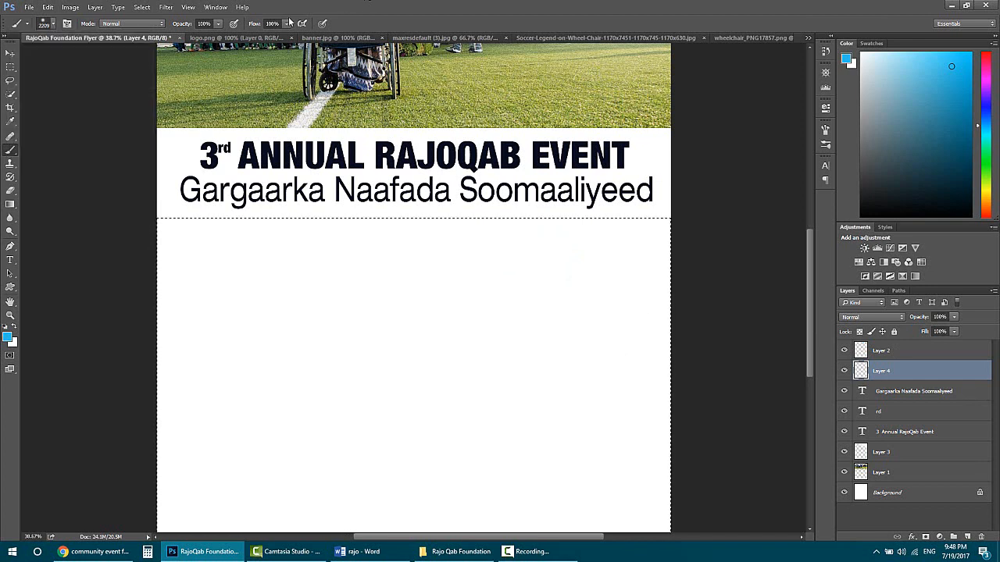
# - Fill the selected area below the title with the light blue foreground colour using the Paint Bucket tool, and deselect it
pyautogui.click(11, 151)
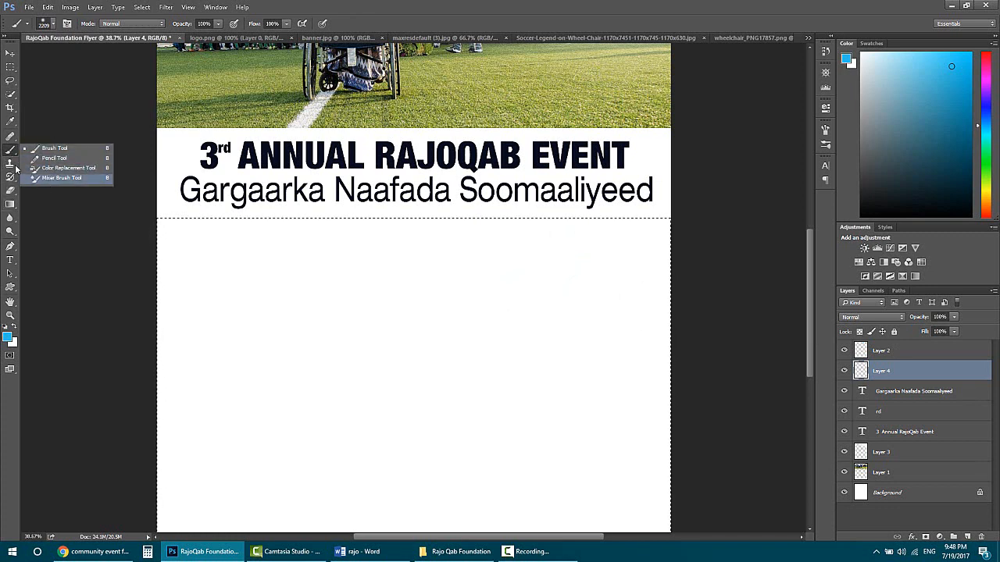
pyautogui.click(9, 167)
pyautogui.click(10, 162)
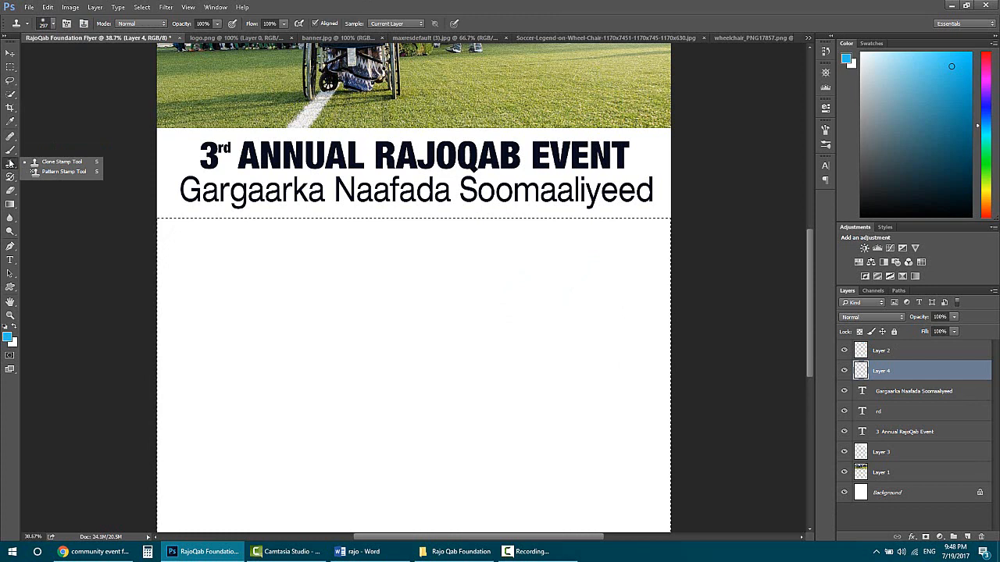
pyautogui.click(10, 136)
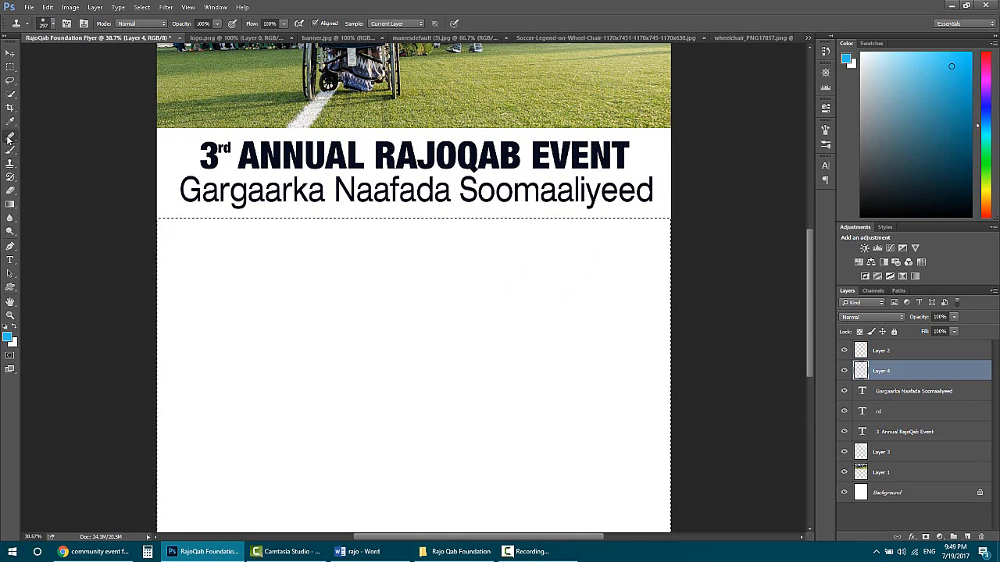
pyautogui.click(10, 189)
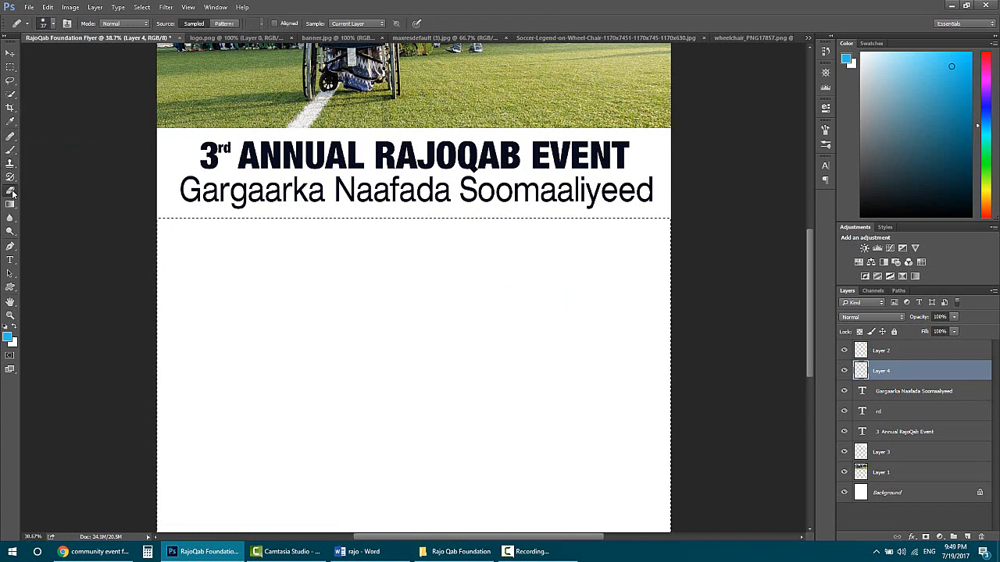
pyautogui.click(10, 204)
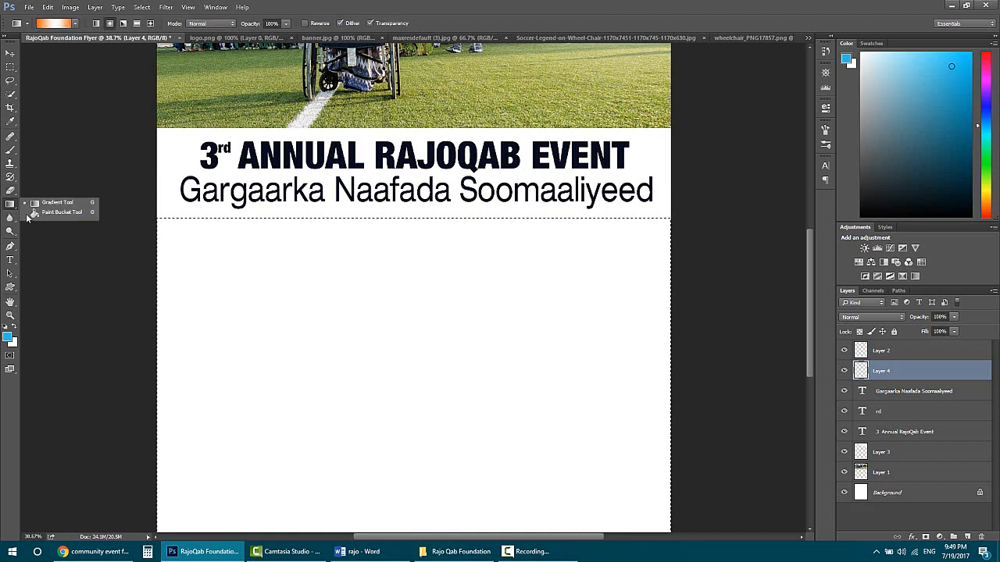
pyautogui.click(46, 215)
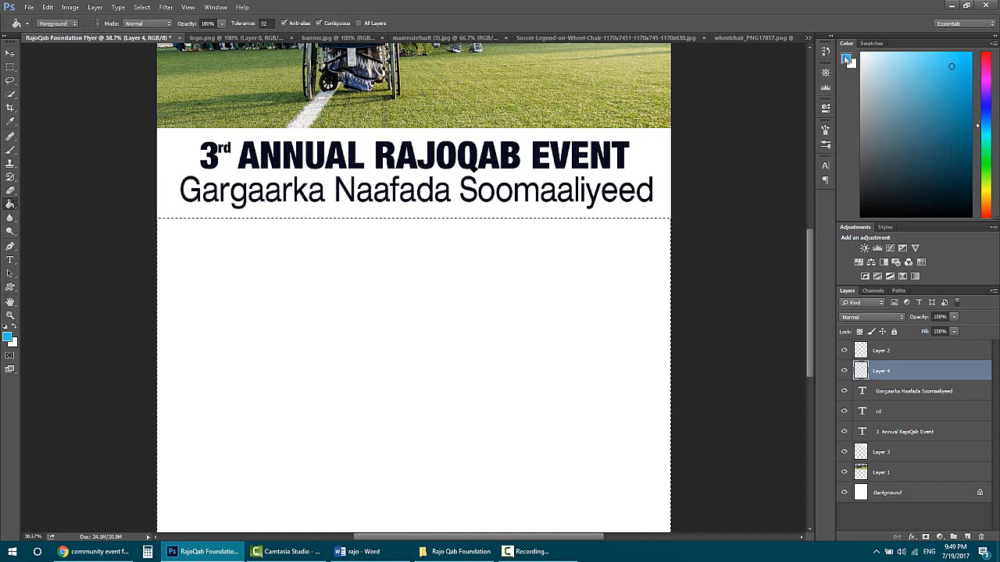
pyautogui.click(329, 319)
pyautogui.scroll(-3, 187, 331)
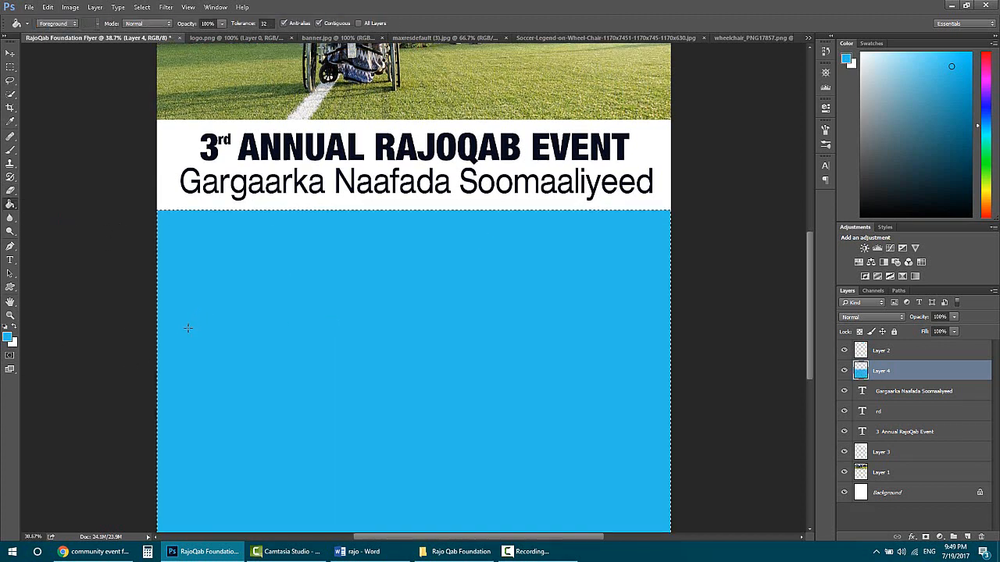
pyautogui.scroll(4, 78, 332)
pyautogui.scroll(3, 85, 330)
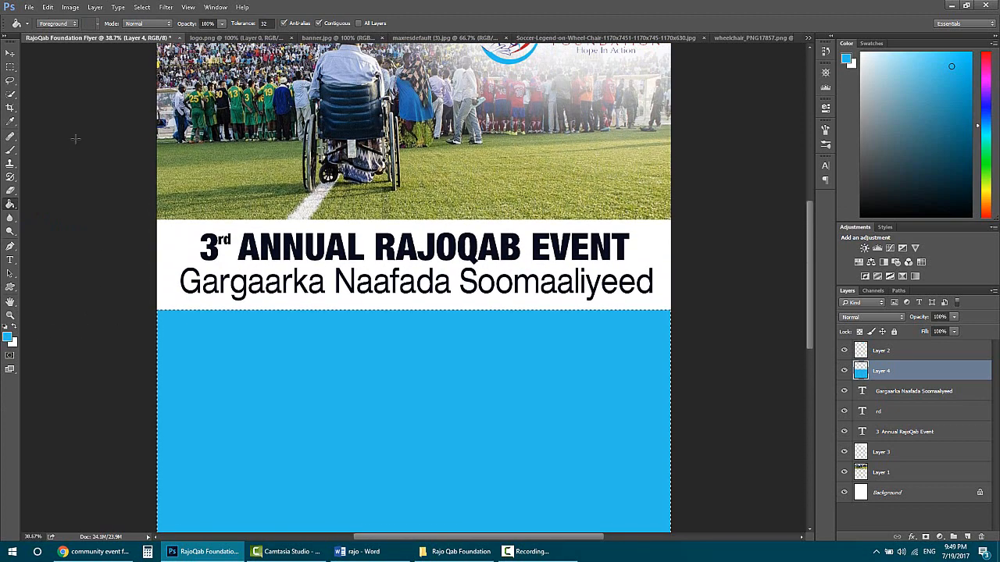
pyautogui.click(11, 66)
pyautogui.click(274, 329)
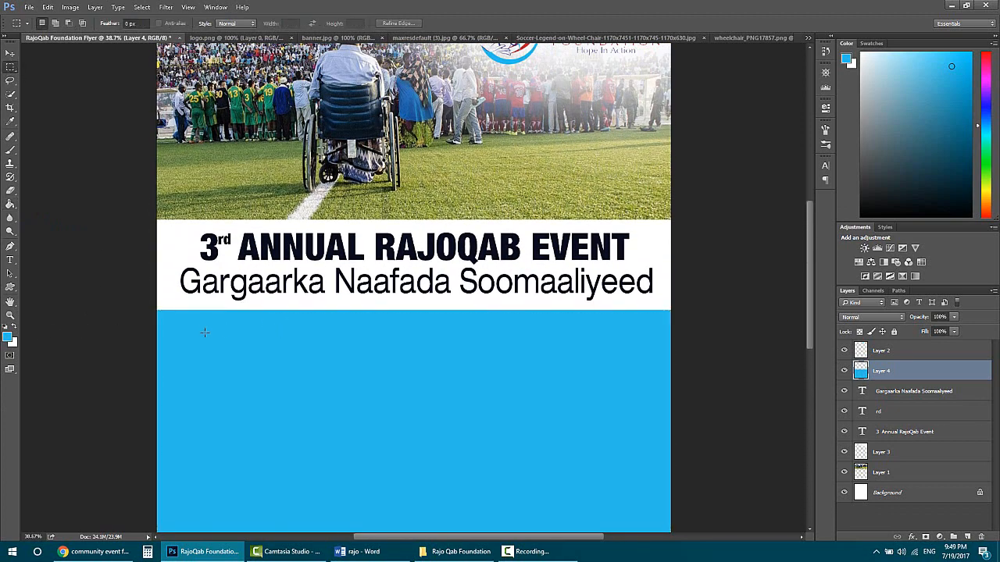
pyautogui.scroll(5, 108, 338)
pyautogui.scroll(-2, 152, 311)
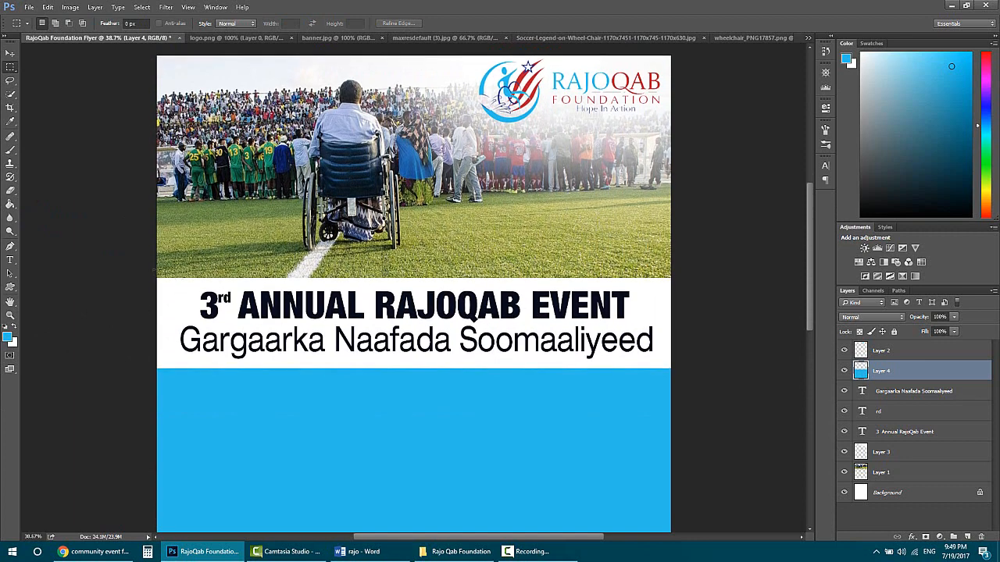
pyautogui.scroll(-10, 369, 131)
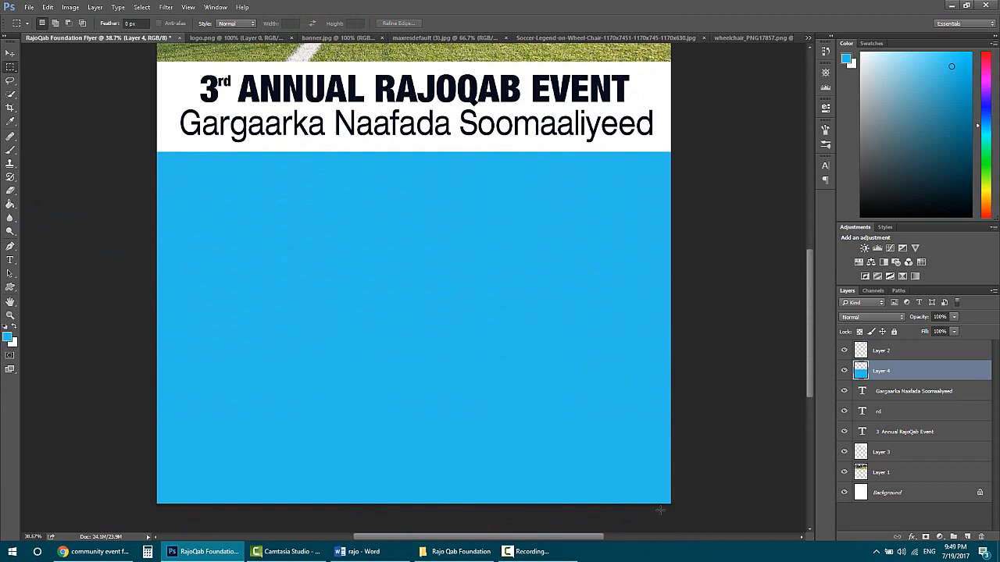
pyautogui.moveTo(672, 509); pyautogui.dragTo(125, 440)
pyautogui.click(325, 405)
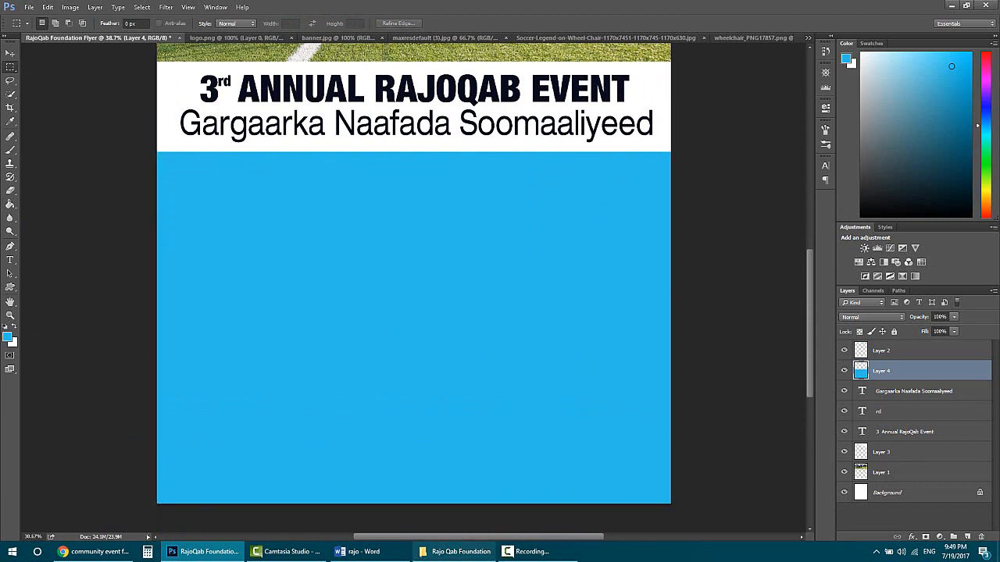
# - Switch to the Word document, copy "Saturday, September 9th, 2017, 7pm to 12am" from the When line, and return to the flyer in Photoshop
pyautogui.click(363, 550)
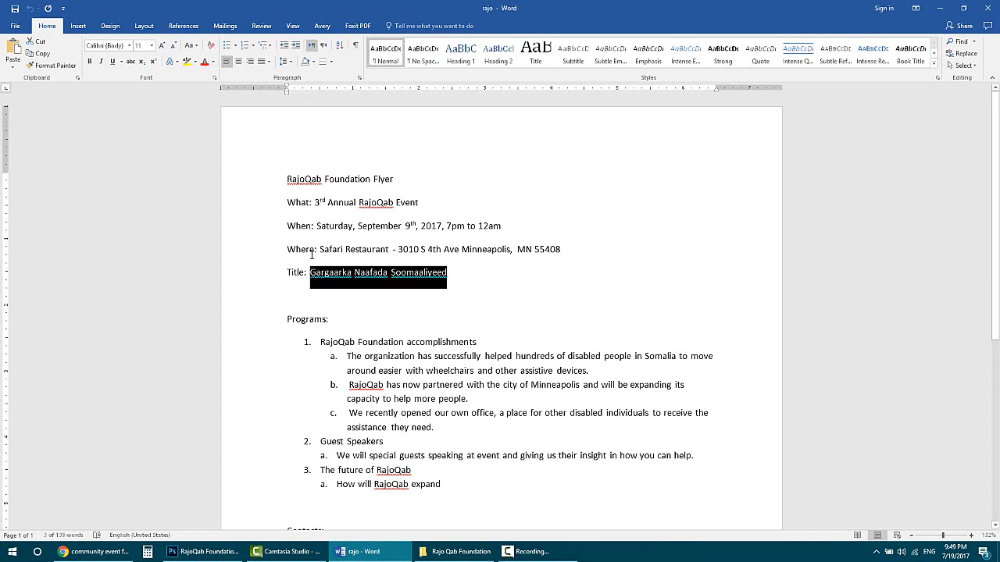
pyautogui.moveTo(316, 226); pyautogui.dragTo(491, 220)
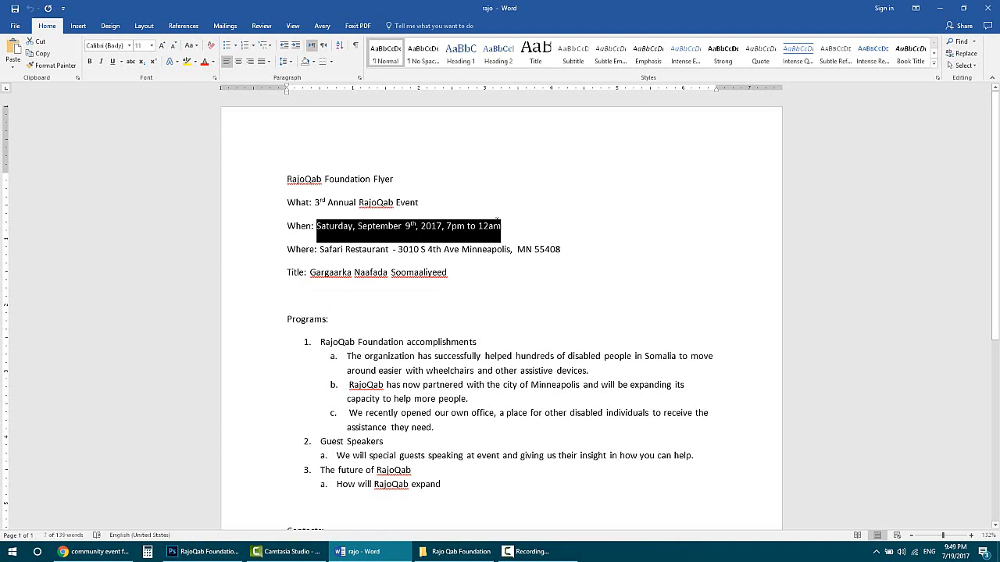
pyautogui.click(84, 552)
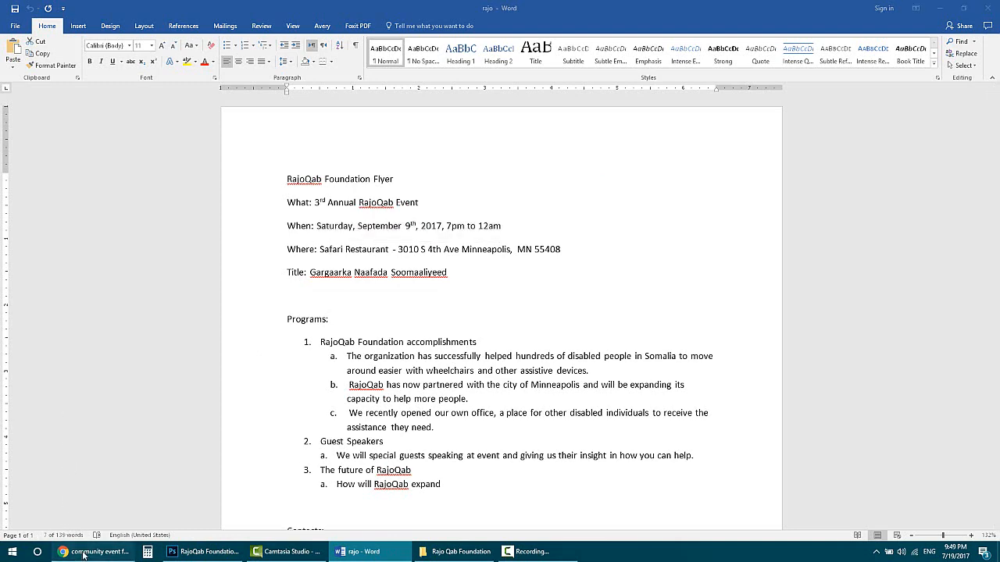
pyautogui.click(201, 551)
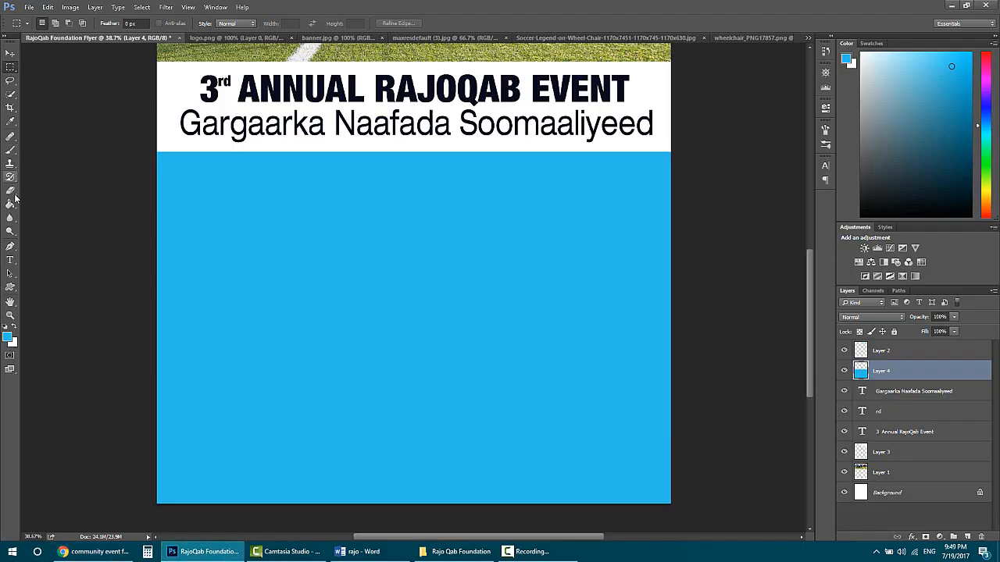
# - Paste the copied date and time as a new text layer and move it onto the upper part of the blue block
pyautogui.click(10, 260)
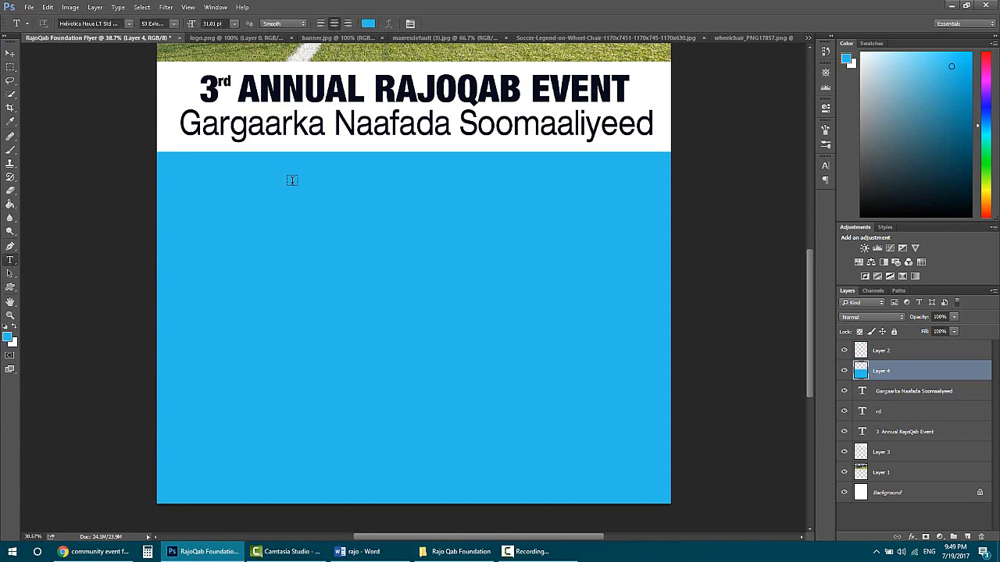
pyautogui.click(291, 182)
pyautogui.hotkey('ctrl', 'v')
pyautogui.hotkey('ctrl', 'a')
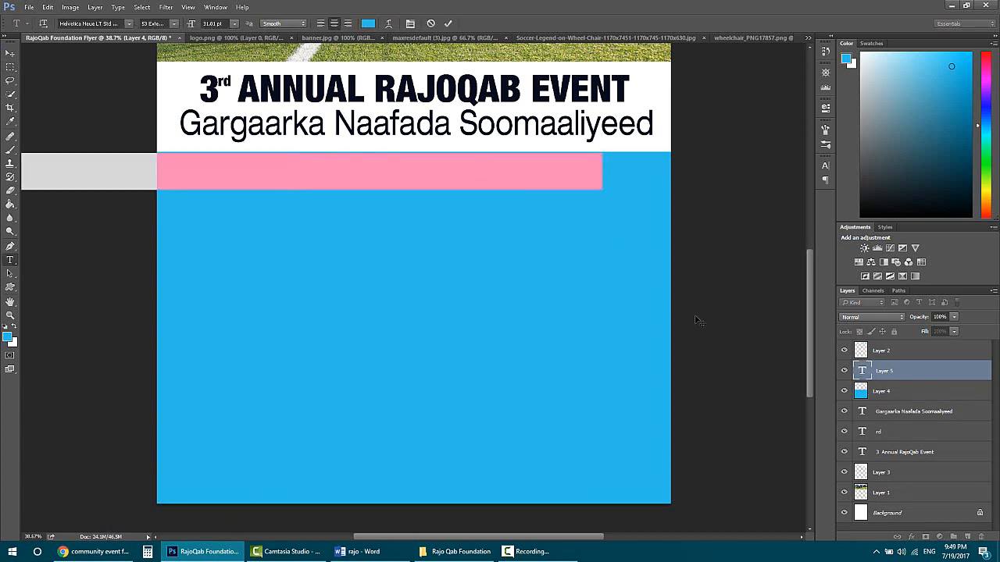
pyautogui.moveTo(289, 331); pyautogui.dragTo(412, 359)
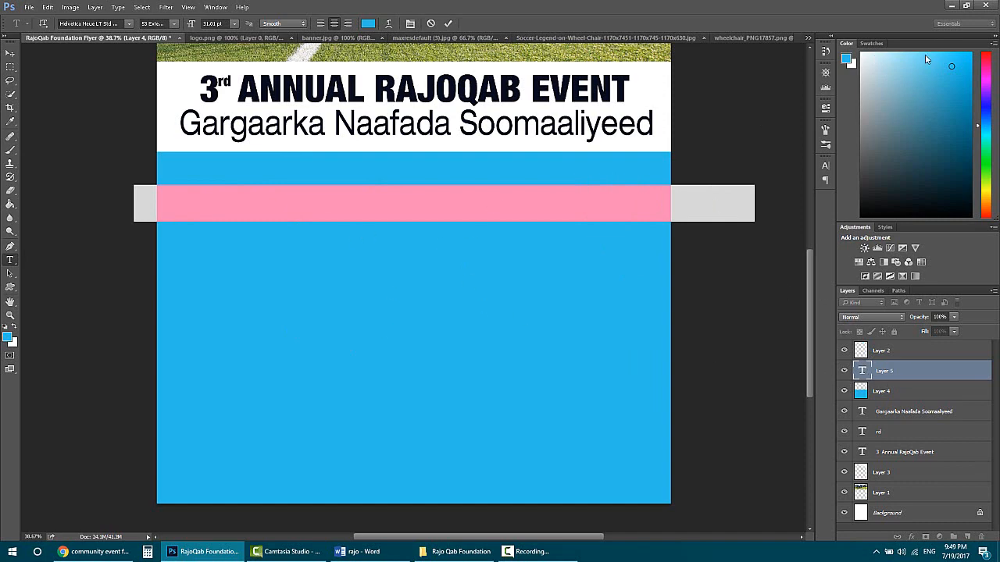
# - Set the selected date text's colour to black (#000000)
pyautogui.scroll(5, 691, 187)
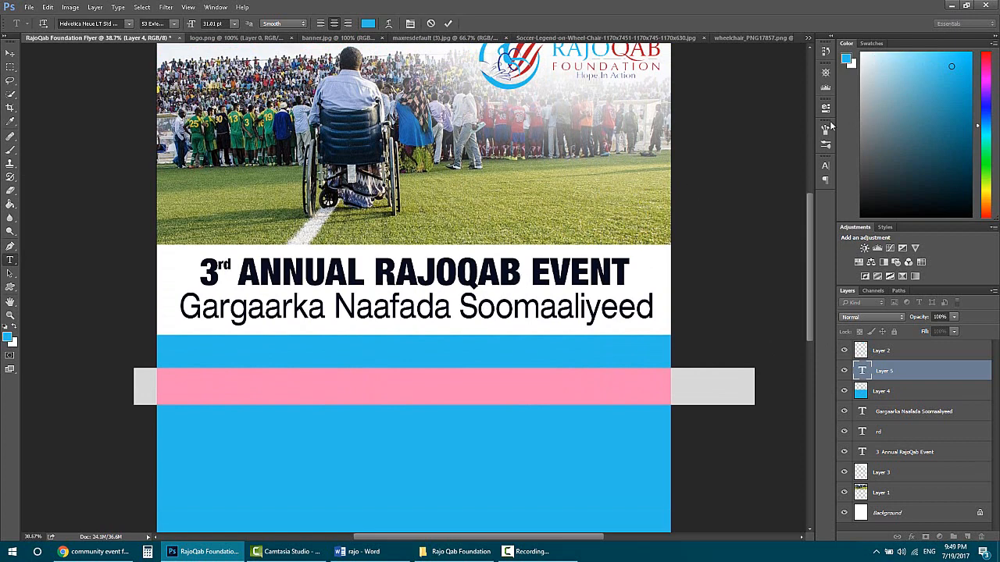
pyautogui.click(847, 60)
pyautogui.moveTo(772, 237); pyautogui.dragTo(865, 331)
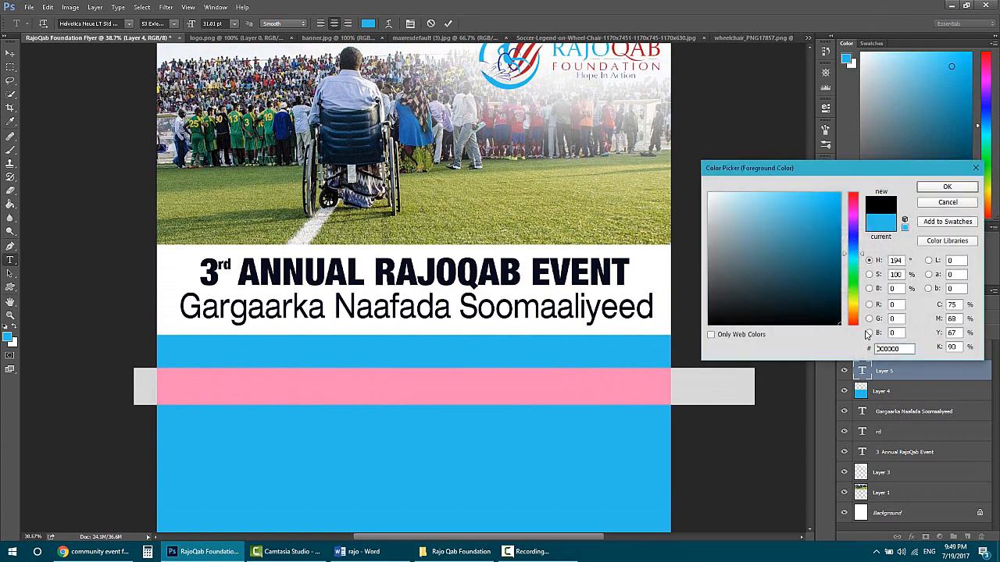
pyautogui.click(960, 192)
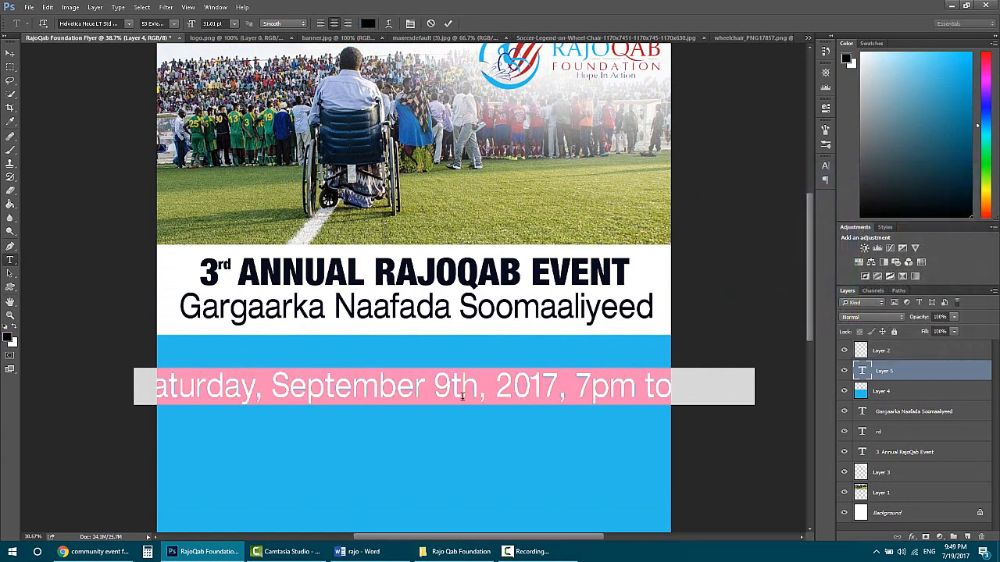
# - Format the date text in white with the 107 Extra Black Condensed style and position it just below the blue block's upper edge
pyautogui.moveTo(434, 461); pyautogui.dragTo(477, 444)
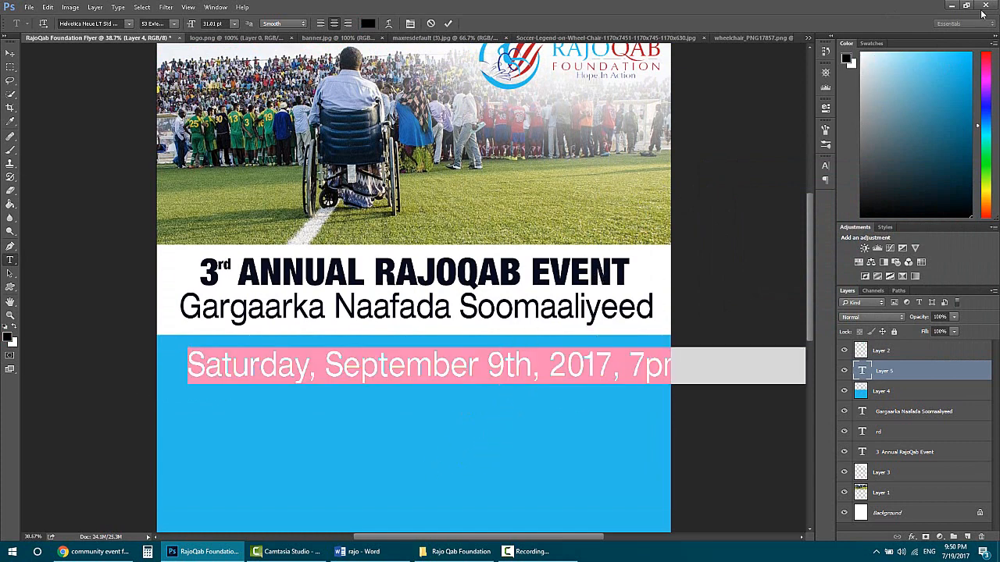
pyautogui.moveTo(891, 125); pyautogui.dragTo(868, 9)
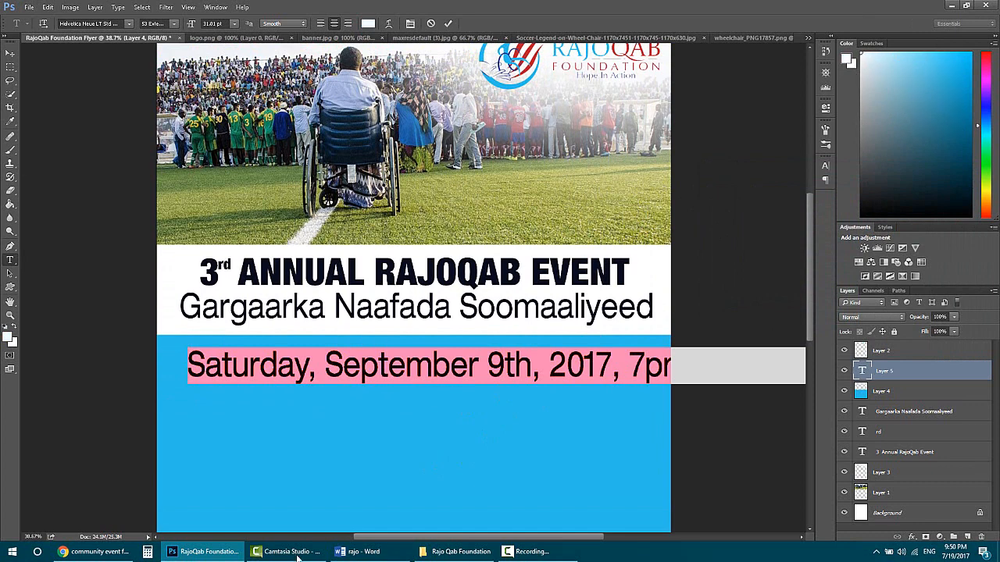
pyautogui.click(175, 25)
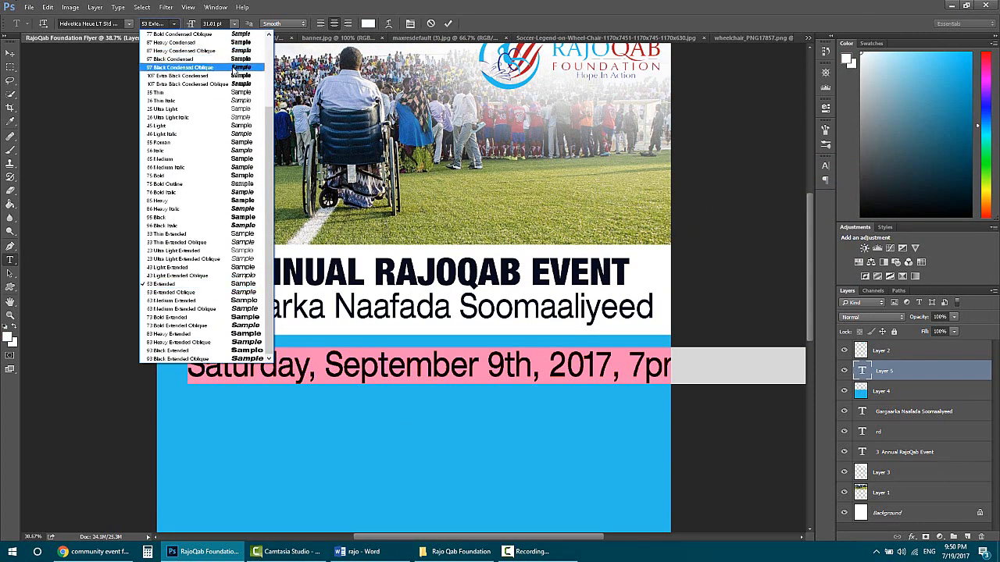
pyautogui.click(230, 79)
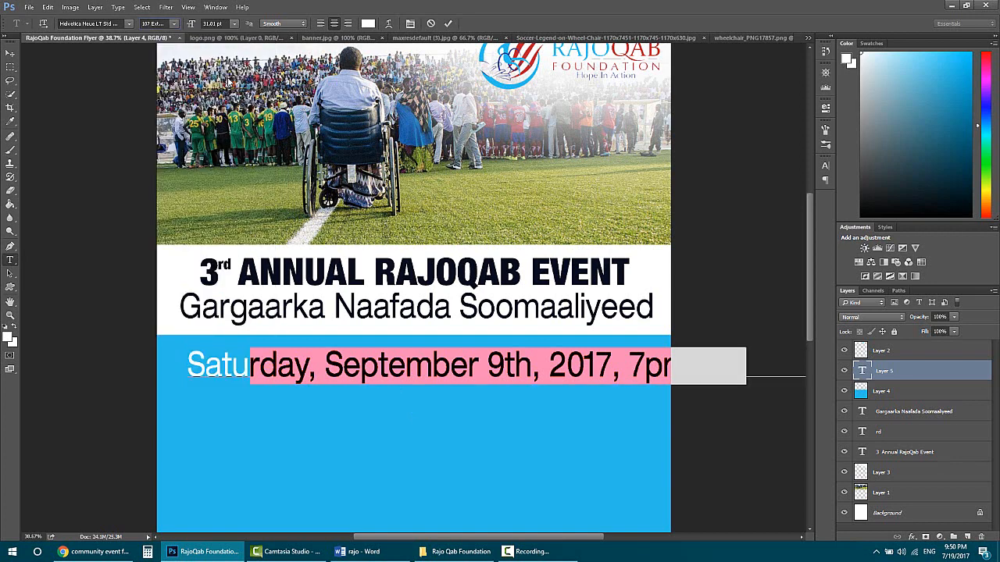
pyautogui.click(322, 349)
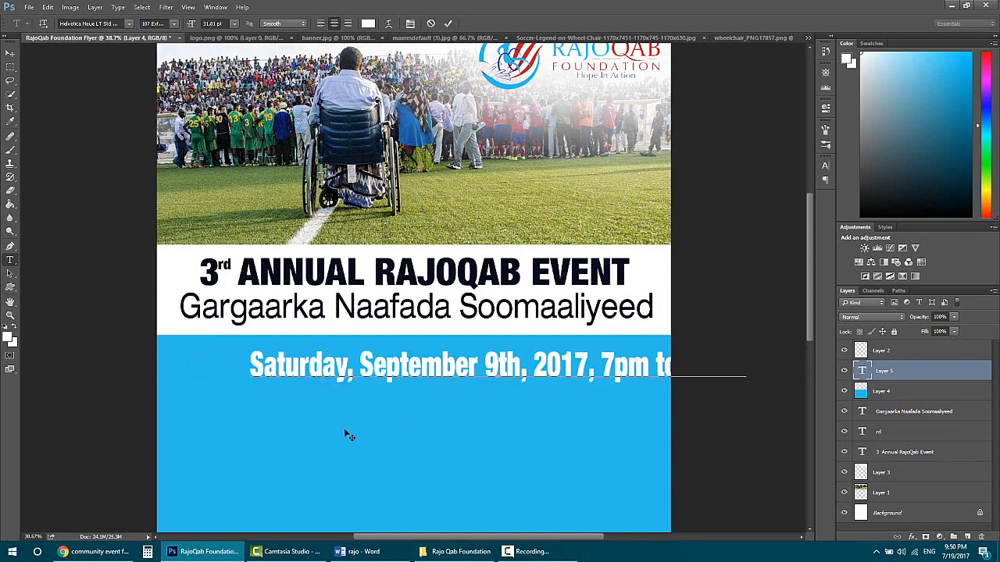
pyautogui.moveTo(349, 436); pyautogui.dragTo(268, 420)
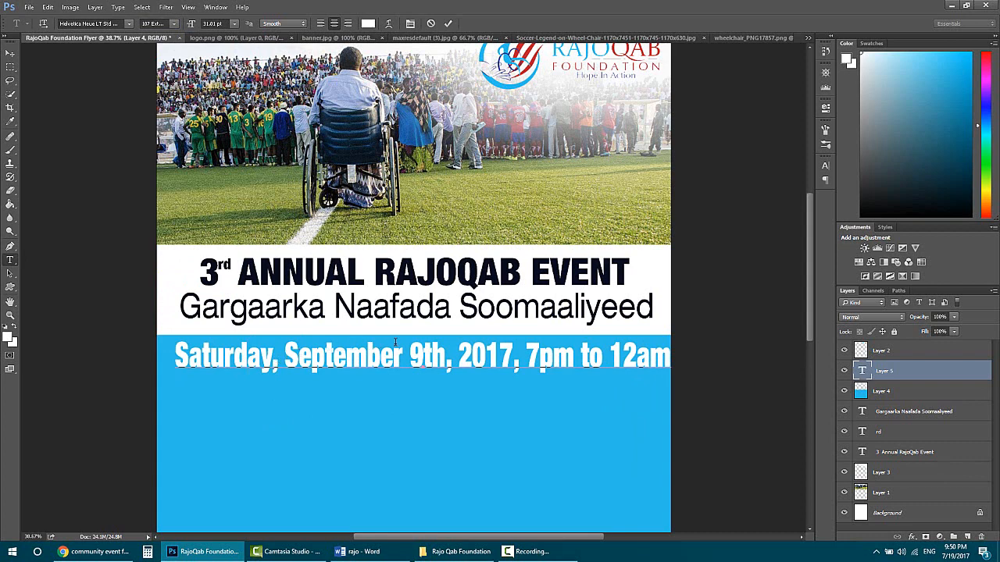
# - Shorten the date text to "Saturday, Sep 9th, 2017" without a comma after the year, and put "7pm to 12am" on a second line
pyautogui.moveTo(398, 355)
pyautogui.mouseDown()
pyautogui.moveTo(366, 370)
pyautogui.moveTo(403, 338)
pyautogui.mouseUp()
pyautogui.click(324, 352)
pyautogui.press('BackSpace')
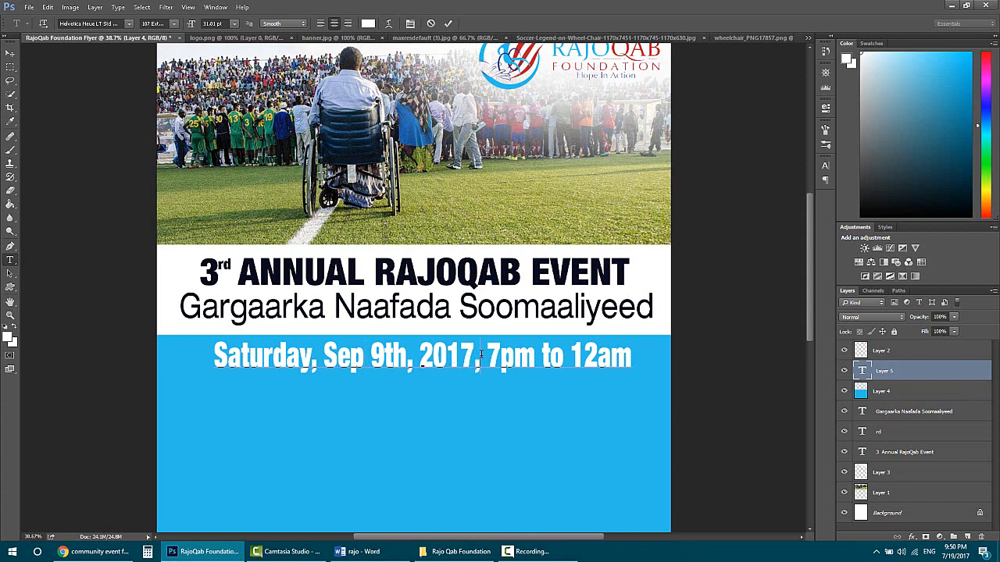
pyautogui.press('BackSpace')
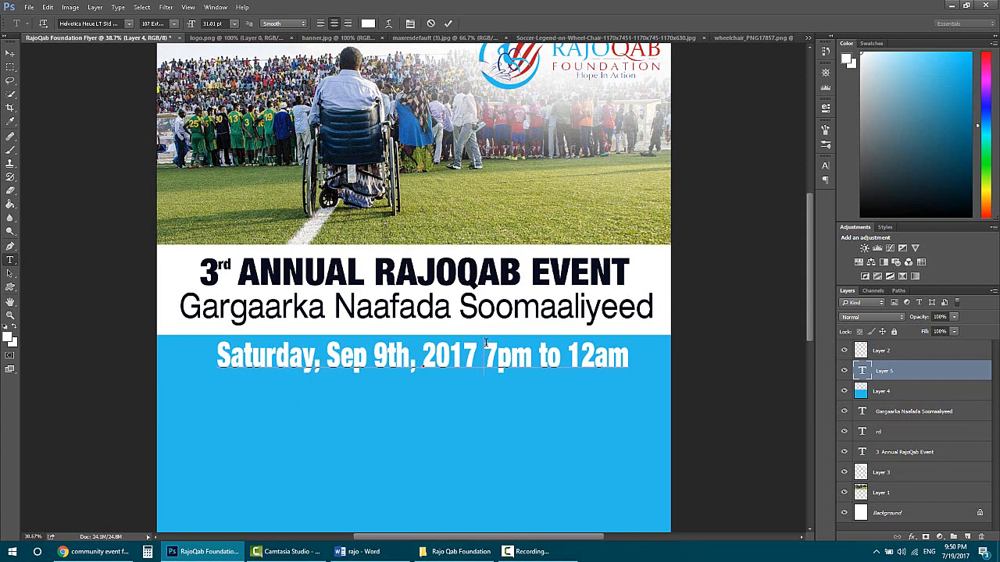
pyautogui.press('Return')
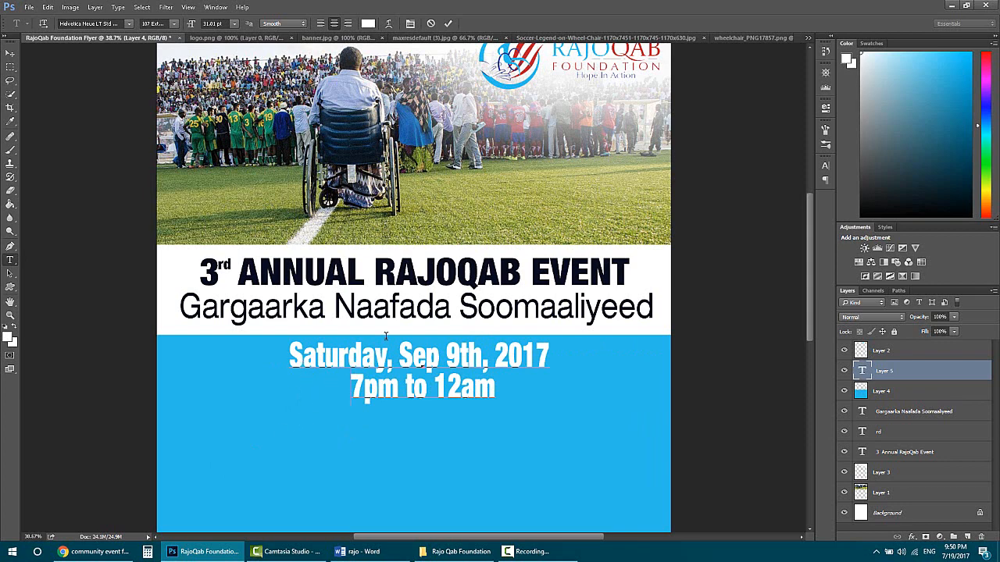
# - Set the tracking of both the date and time lines to 45
pyautogui.moveTo(543, 344); pyautogui.dragTo(272, 353)
pyautogui.click(492, 367)
pyautogui.moveTo(461, 398); pyautogui.dragTo(269, 339)
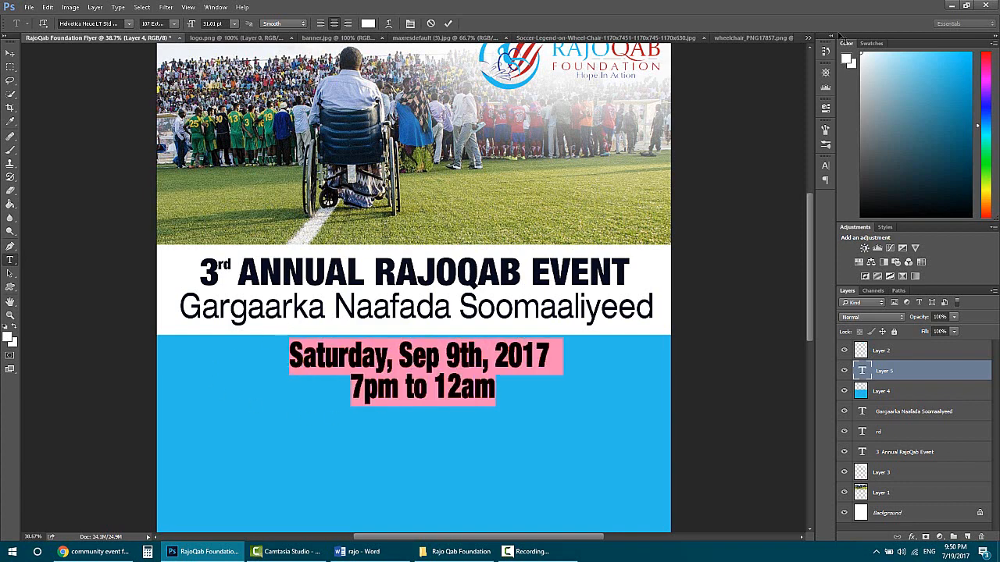
pyautogui.click(825, 166)
pyautogui.click(787, 200)
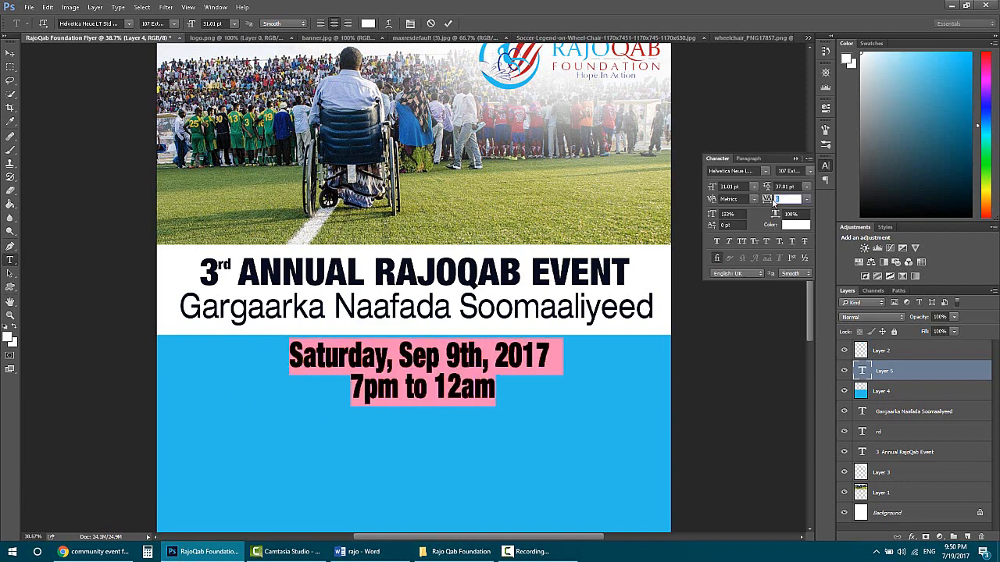
pyautogui.moveTo(765, 201)
pyautogui.mouseDown()
pyautogui.moveTo(777, 200)
pyautogui.moveTo(767, 200)
pyautogui.mouseUp()
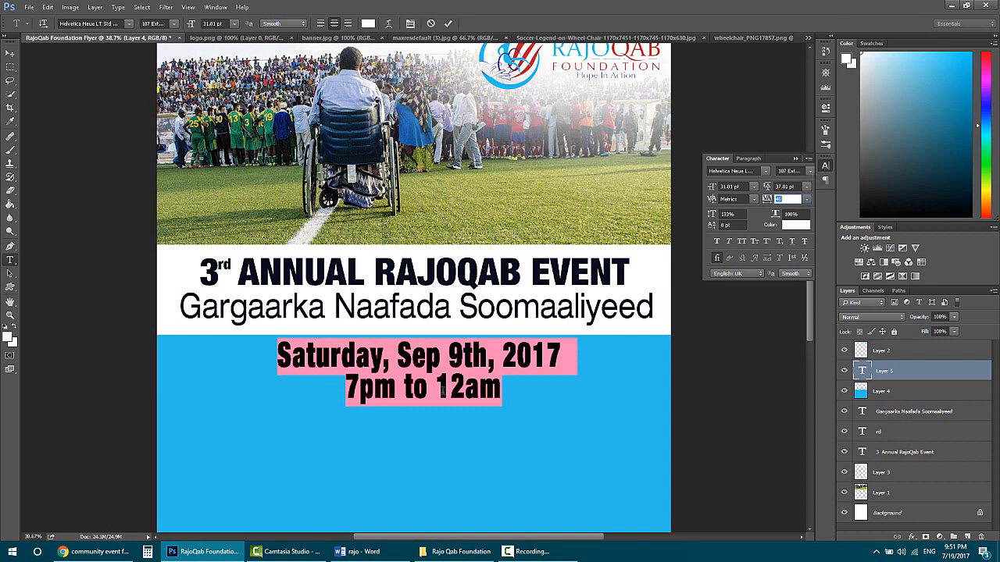
pyautogui.click(391, 393)
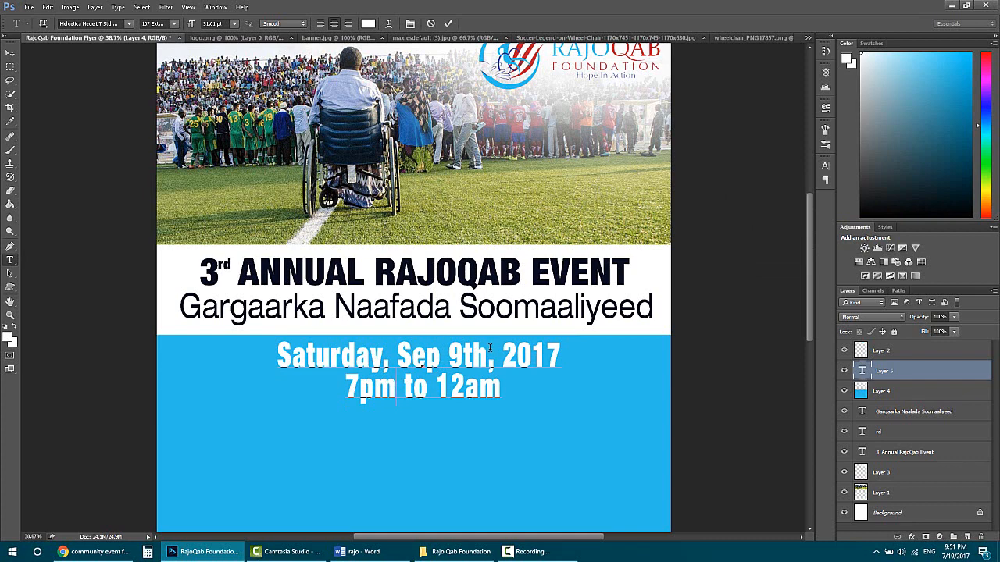
# - Enlarge the "Saturday, Sep 9th, 2017" line to 35.01 pt and commit the text layer
pyautogui.moveTo(495, 384); pyautogui.dragTo(240, 323)
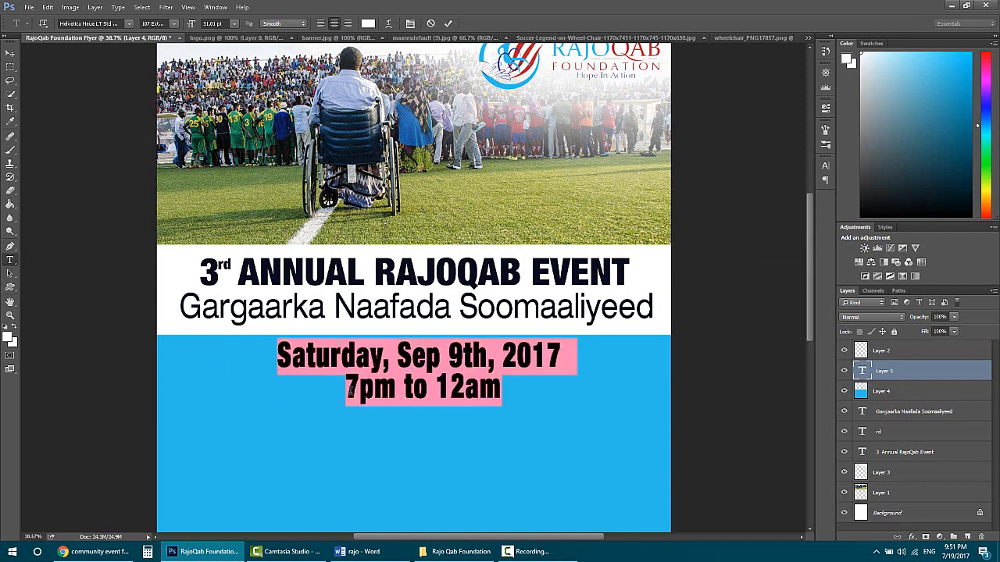
pyautogui.click(350, 389)
pyautogui.scroll(-2, 419, 359)
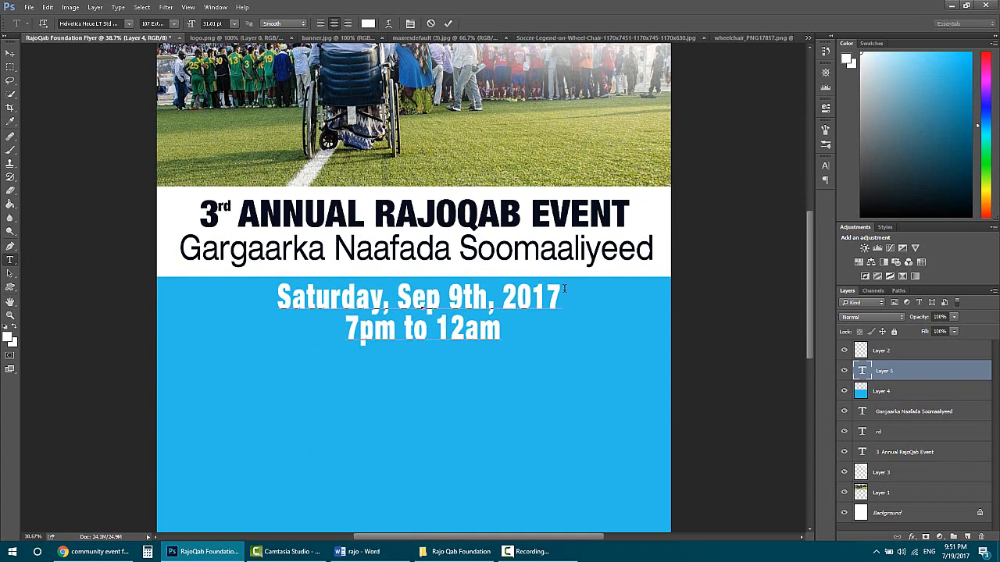
pyautogui.moveTo(563, 289); pyautogui.dragTo(271, 282)
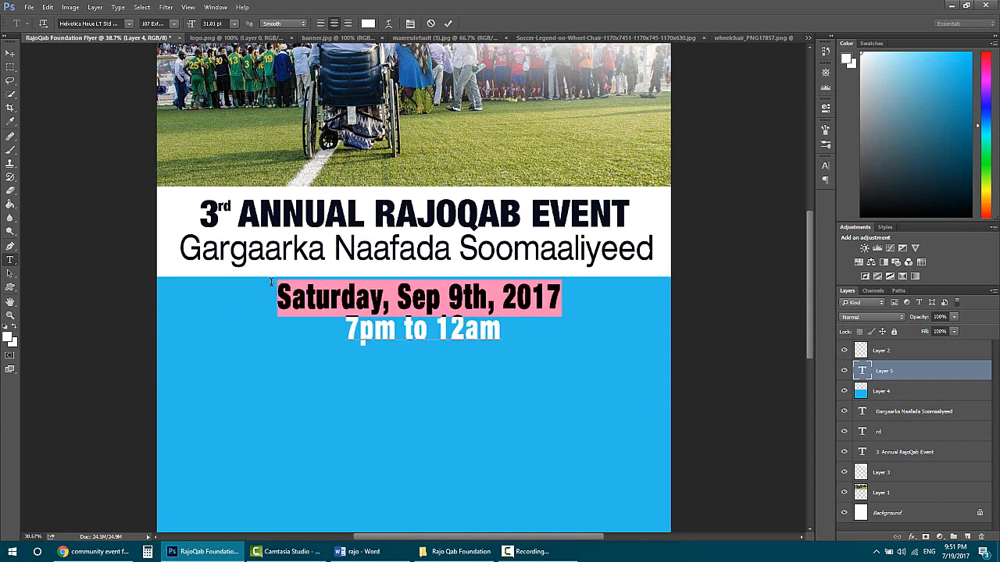
pyautogui.moveTo(192, 26); pyautogui.dragTo(191, 24)
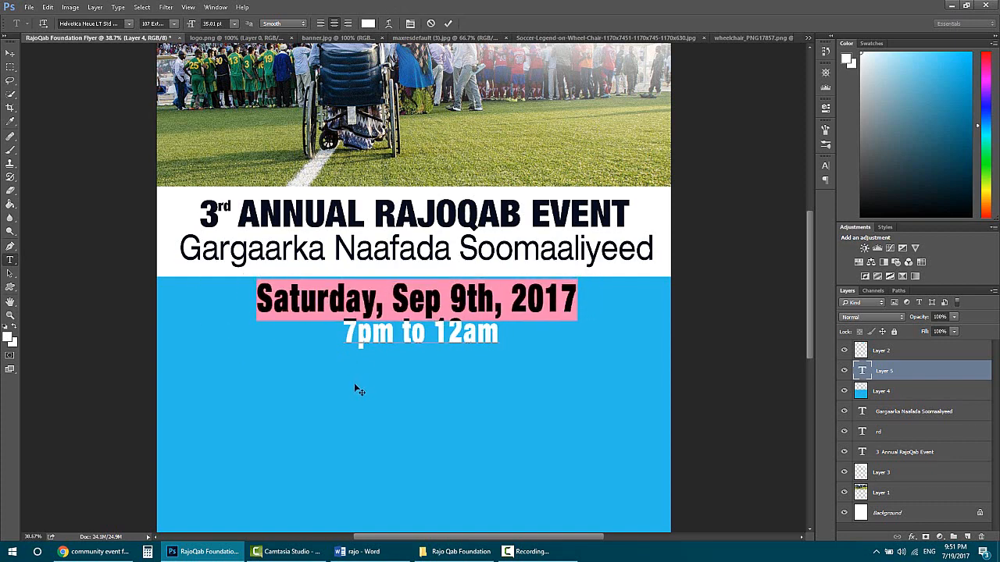
pyautogui.click(501, 309)
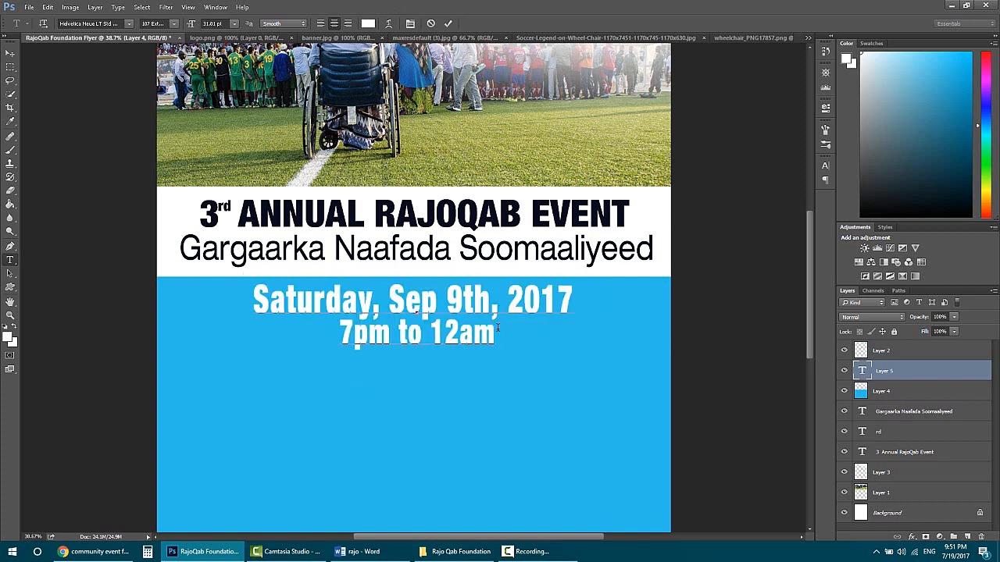
pyautogui.click(906, 373)
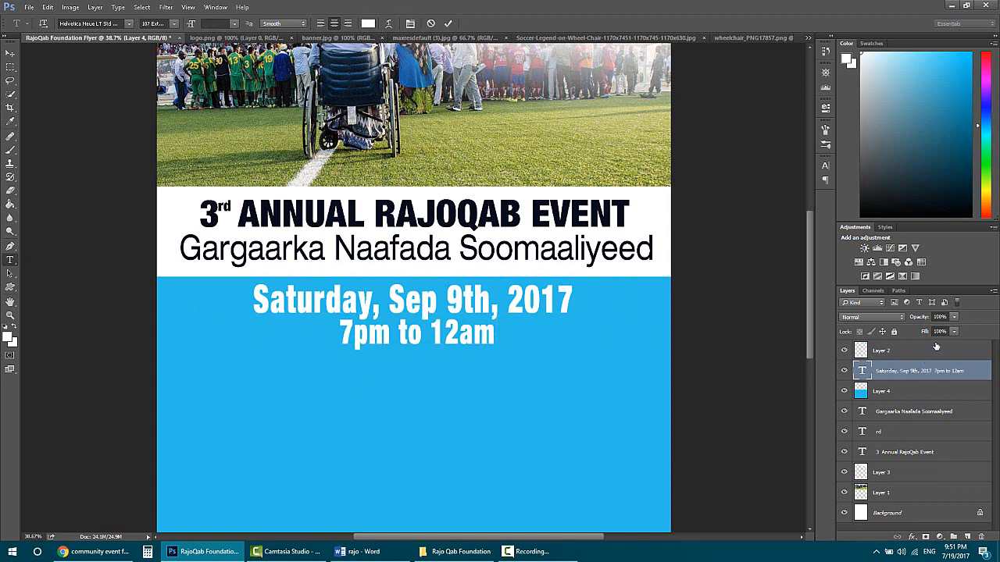
# - Increase the leading of the whole date and time text to widen the gap between its two lines
pyautogui.click(444, 292)
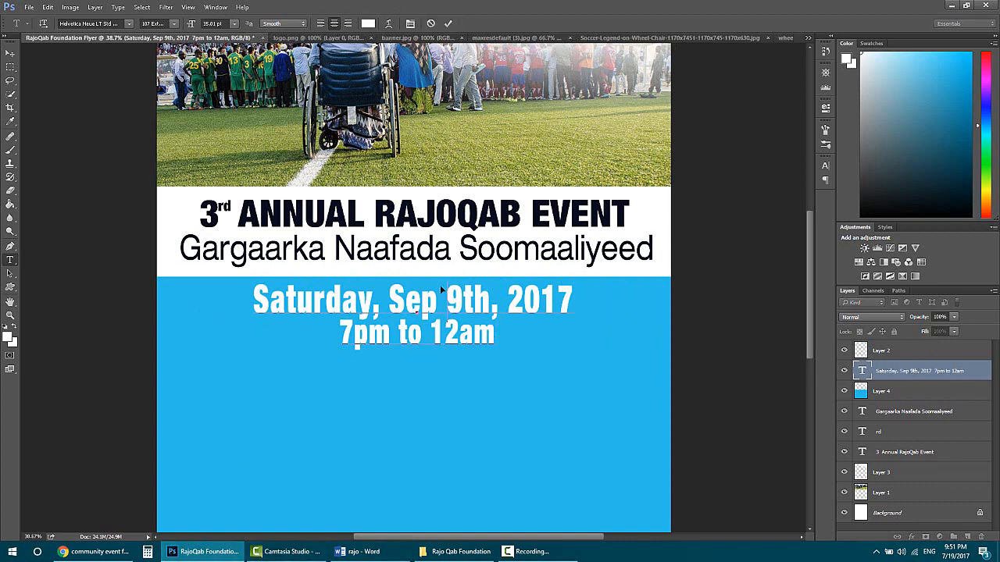
pyautogui.hotkey('ctrl', 'a')
pyautogui.click(825, 165)
pyautogui.click(771, 197)
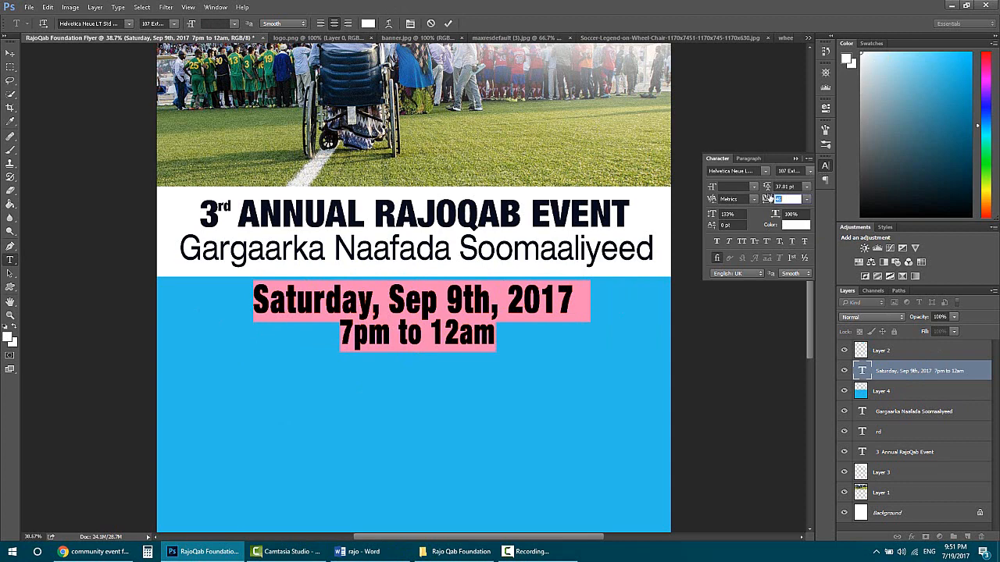
pyautogui.moveTo(770, 193)
pyautogui.mouseDown()
pyautogui.moveTo(784, 186)
pyautogui.moveTo(776, 187)
pyautogui.mouseUp()
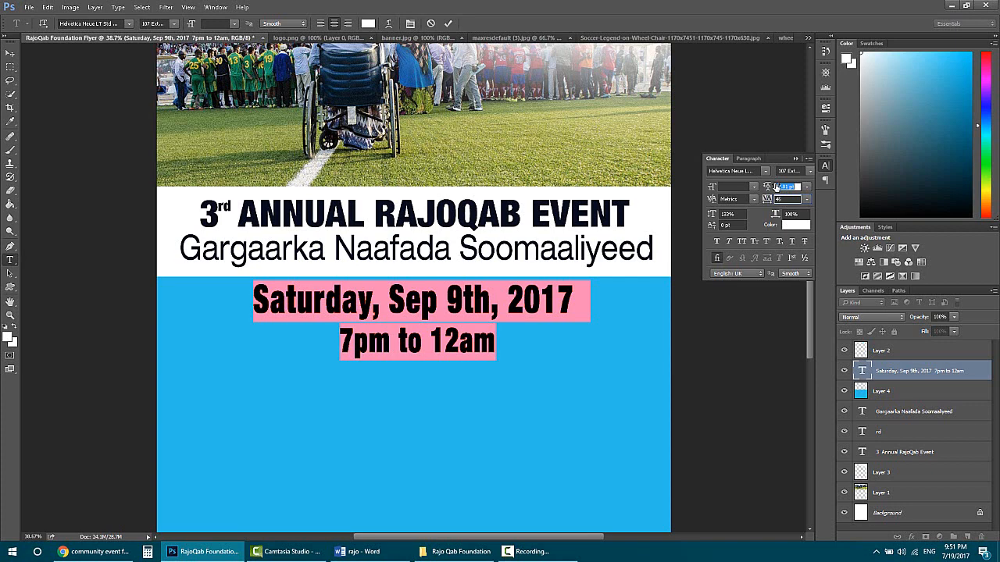
pyautogui.click(467, 370)
# - Remove the line break before "7pm to 12am" to place the time on the same line as the date
pyautogui.click(465, 348)
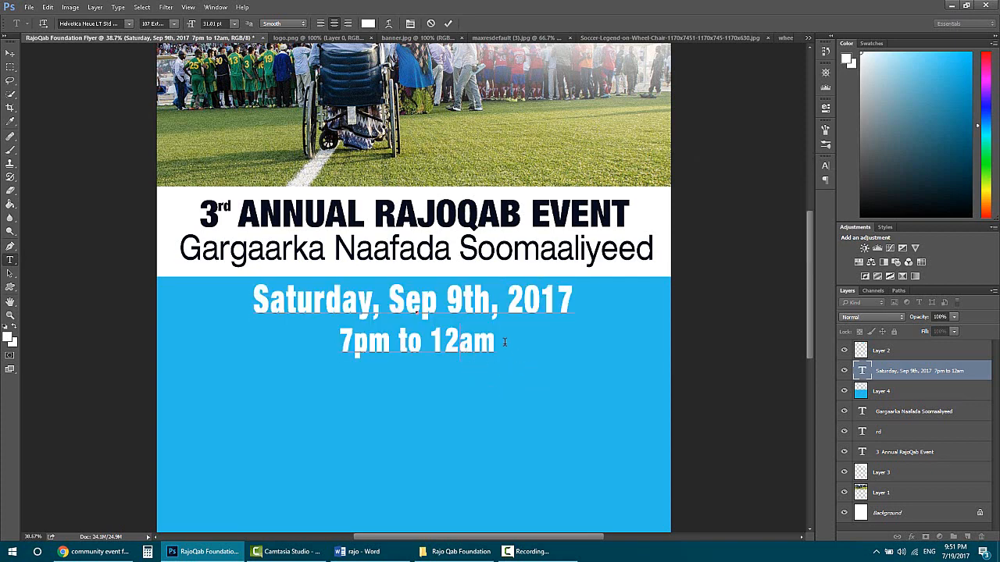
pyautogui.moveTo(505, 341); pyautogui.dragTo(314, 390)
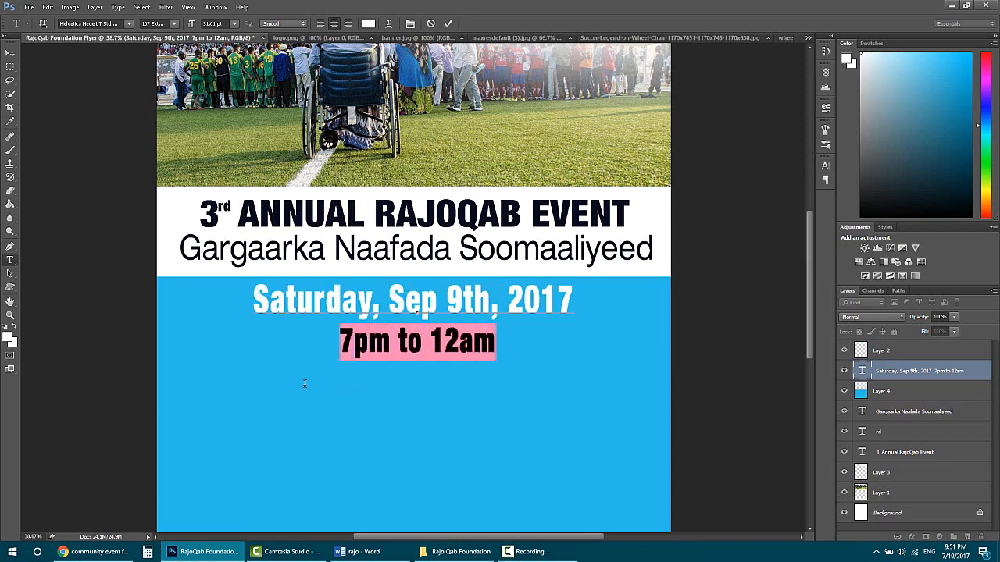
pyautogui.click(334, 345)
pyautogui.press('BackSpace')
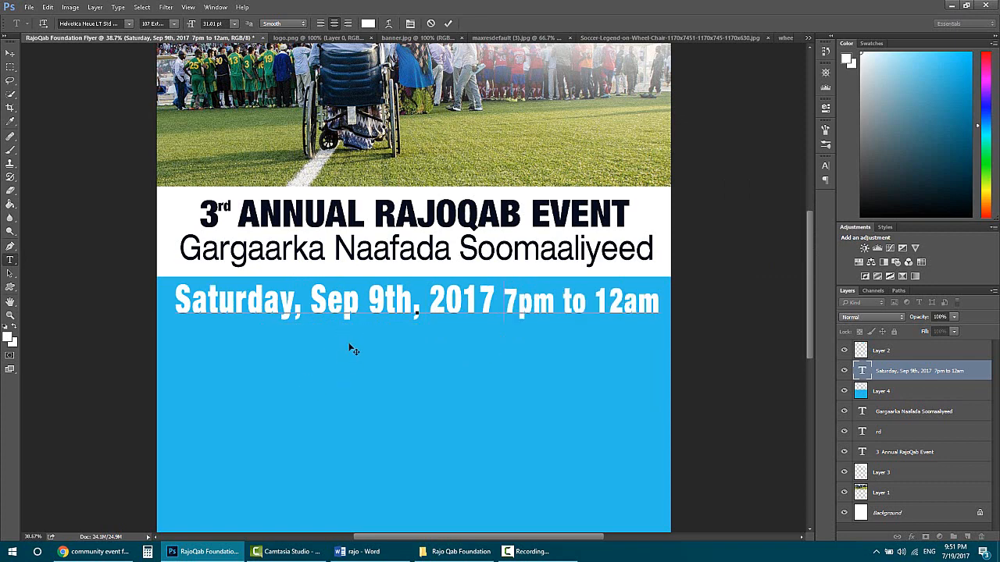
# - Set the font size of the entire "Saturday, Sep 9th, 2017 7pm to 12am" line to 31 pt
pyautogui.tripleClick(468, 294)
pyautogui.click(235, 25)
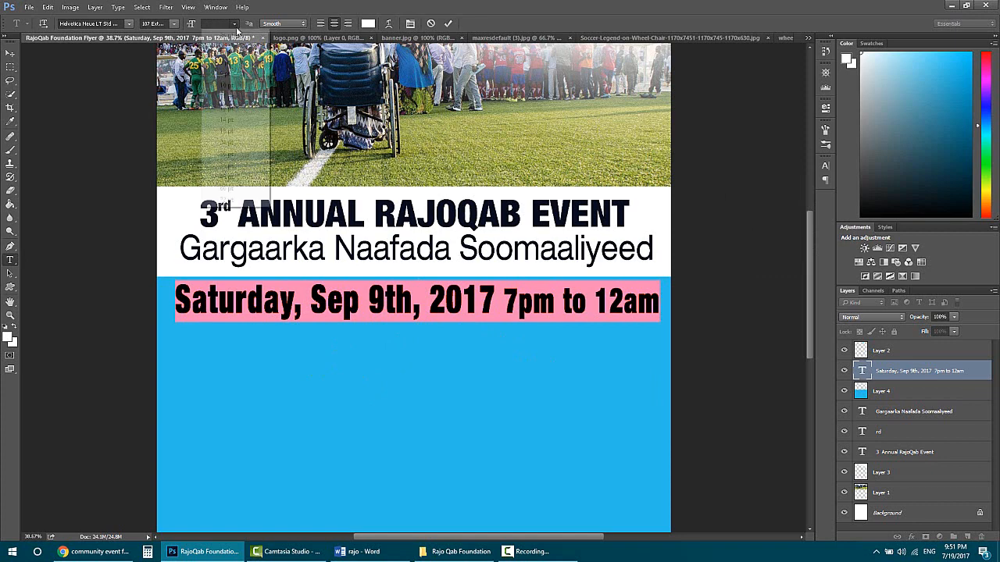
pyautogui.click(234, 156)
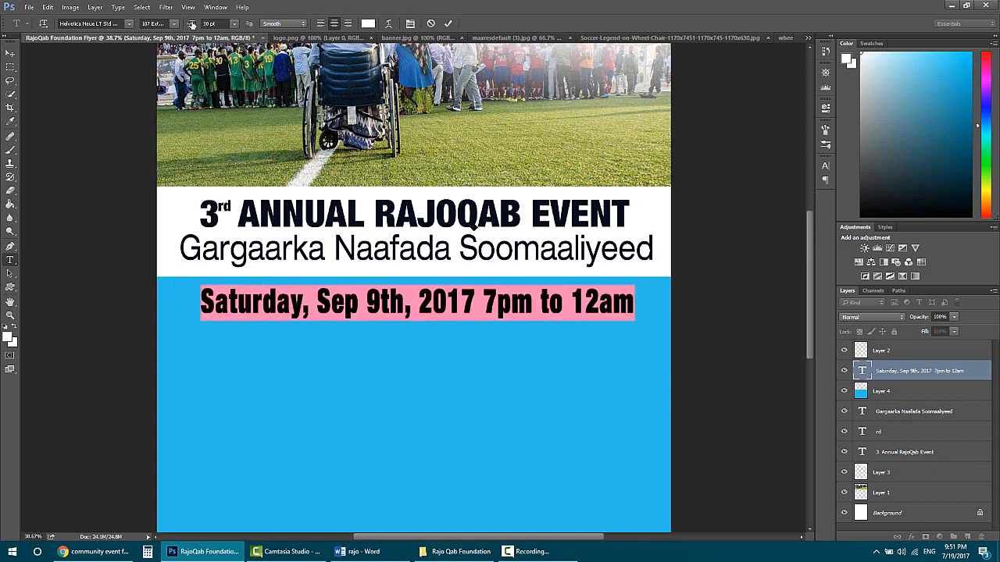
pyautogui.moveTo(192, 25); pyautogui.dragTo(191, 25)
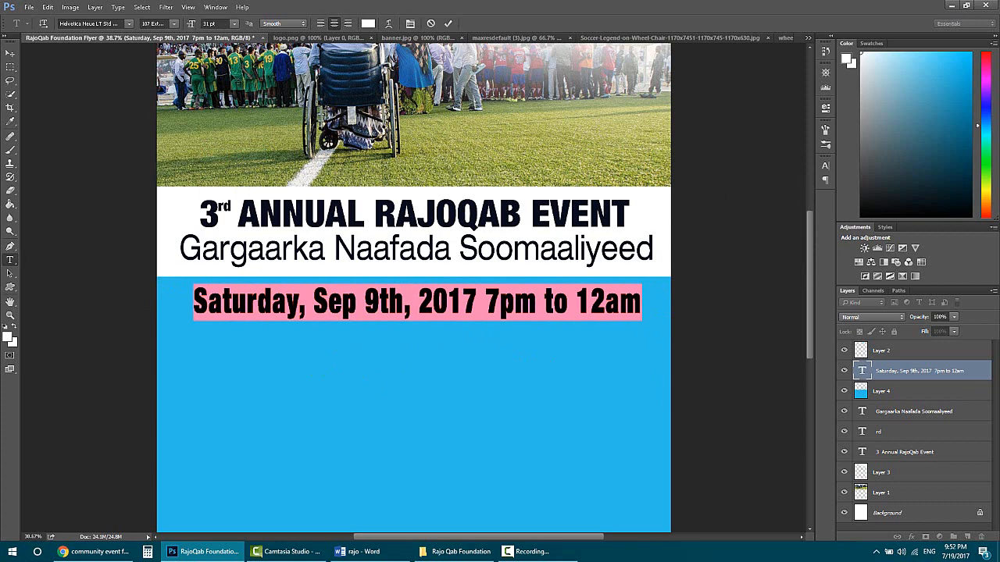
pyautogui.hotkey('ctrl', 'h')
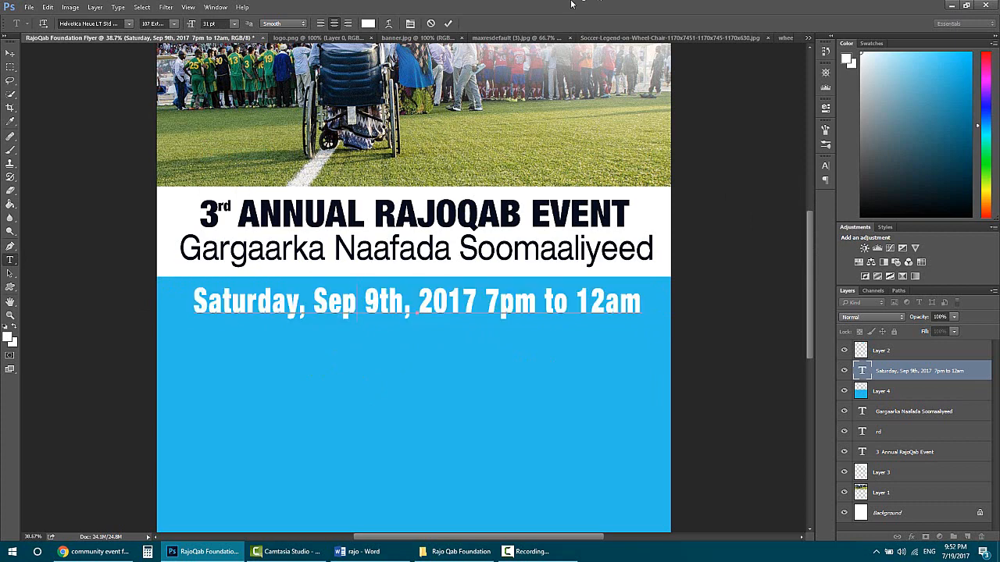
# - Insert "@" between the date and "7pm", shift the line slightly upward and commit the text
pyautogui.click(478, 301)
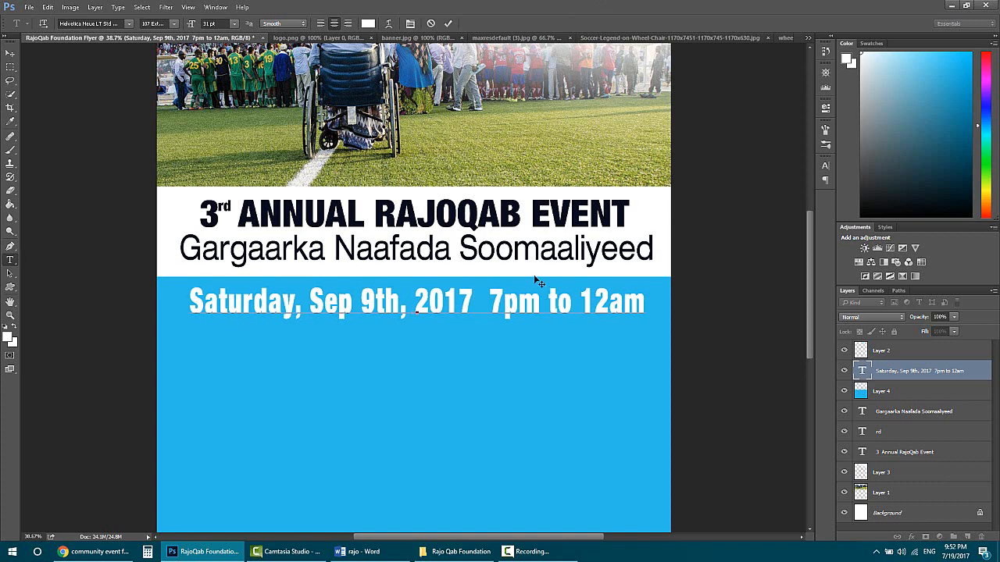
pyautogui.write('@')
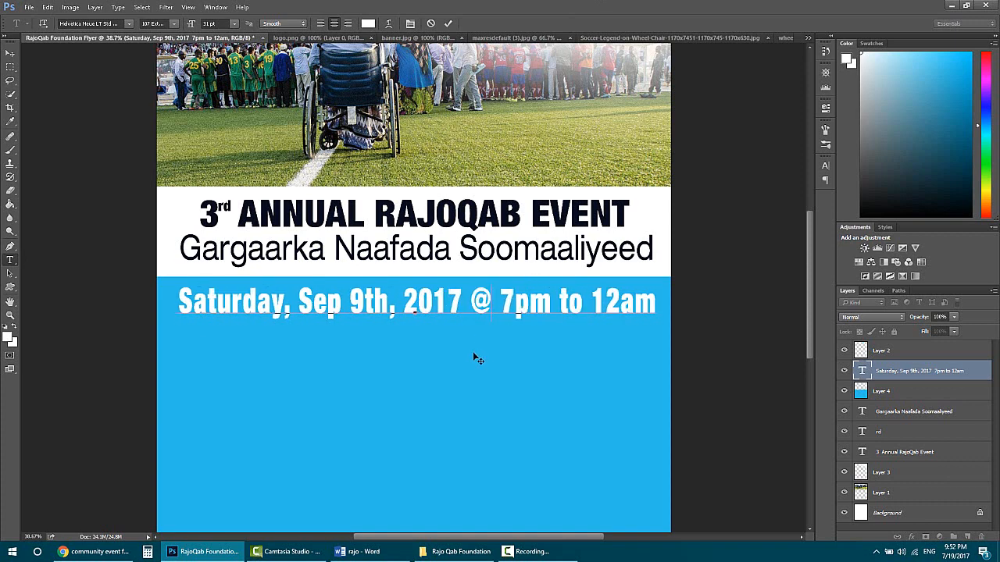
pyautogui.moveTo(473, 351); pyautogui.dragTo(476, 351)
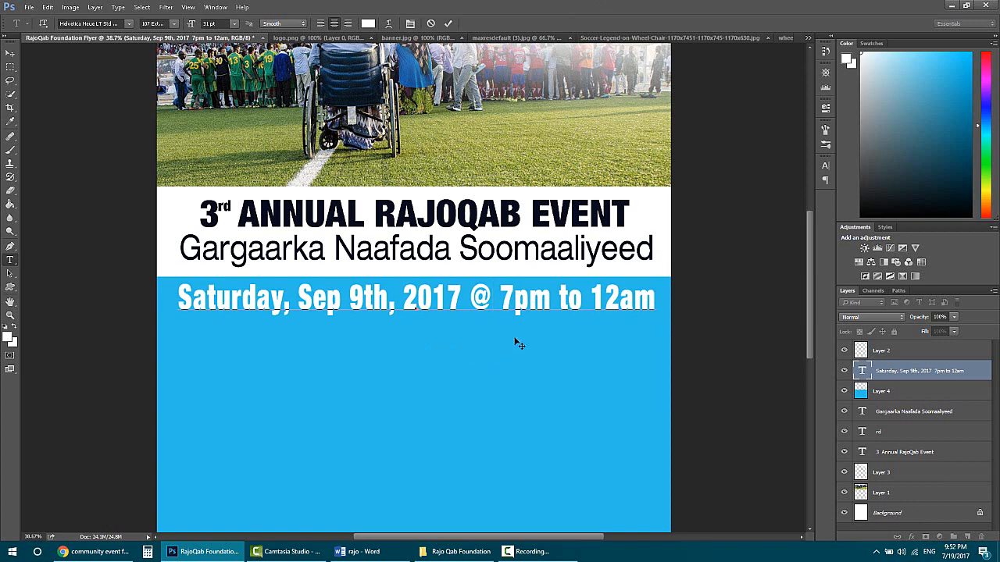
pyautogui.click(906, 364)
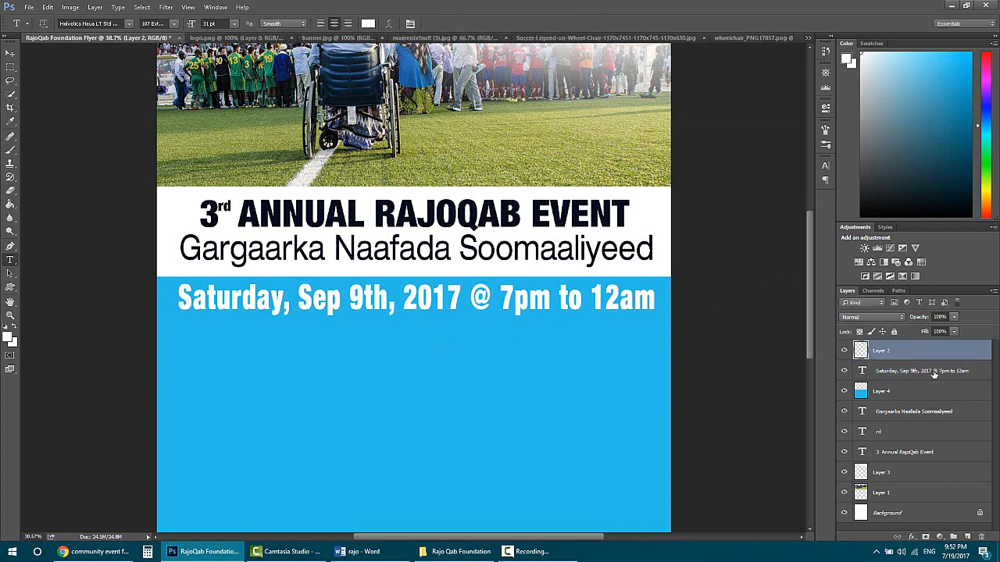
# - Open the blending options of the date and time text layer with the flyer text left uncovered
pyautogui.doubleClick(976, 372)
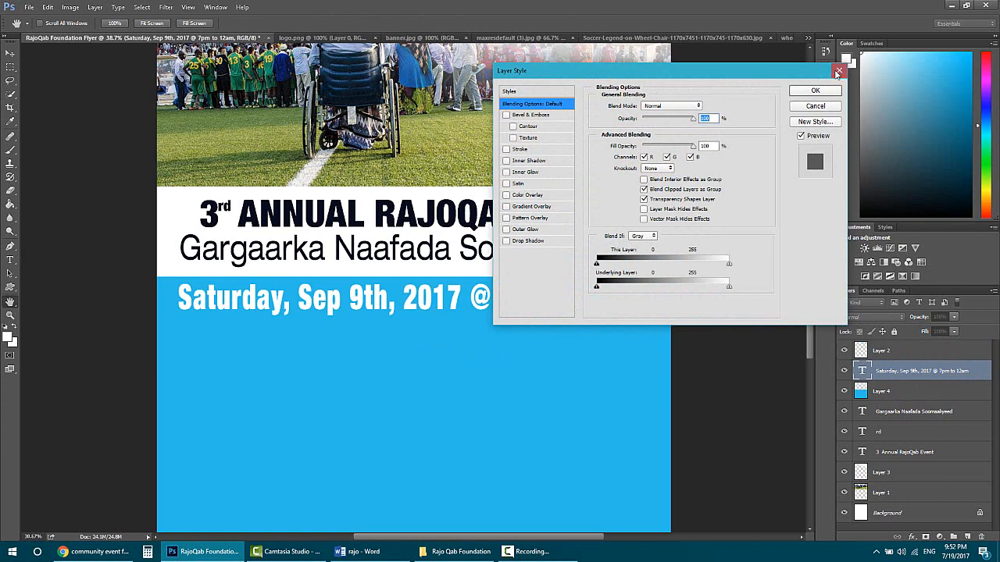
pyautogui.click(839, 70)
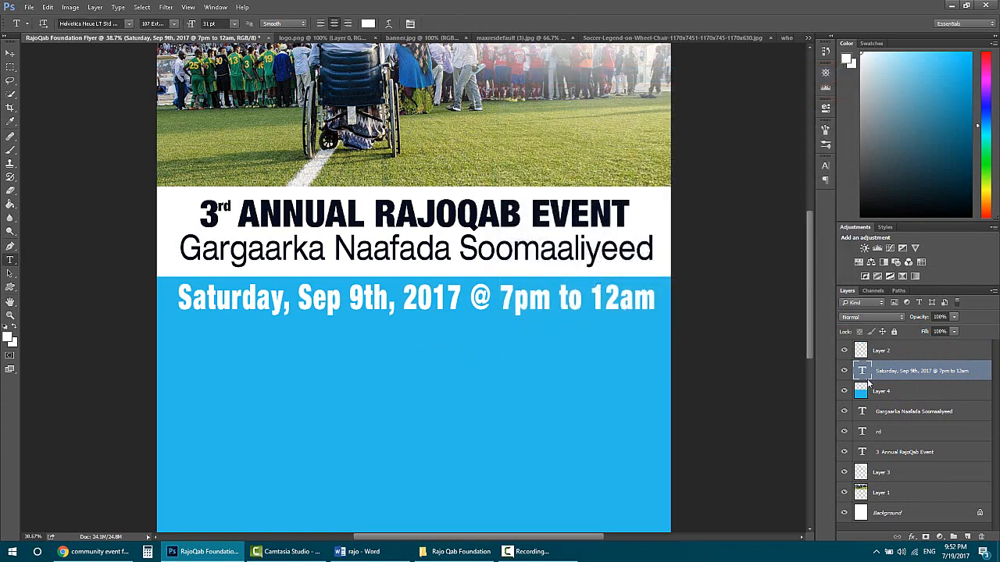
pyautogui.rightClick(984, 372)
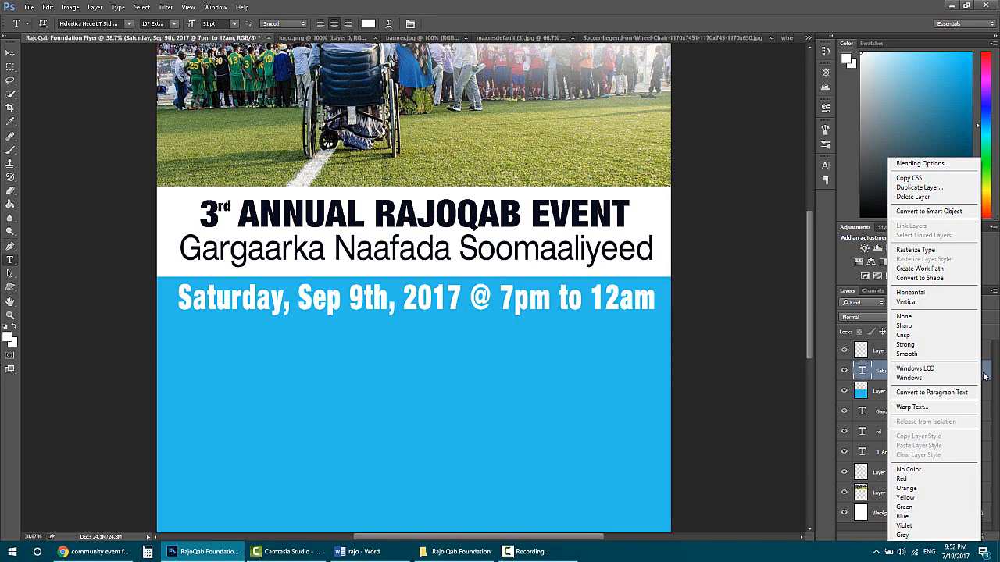
pyautogui.click(919, 164)
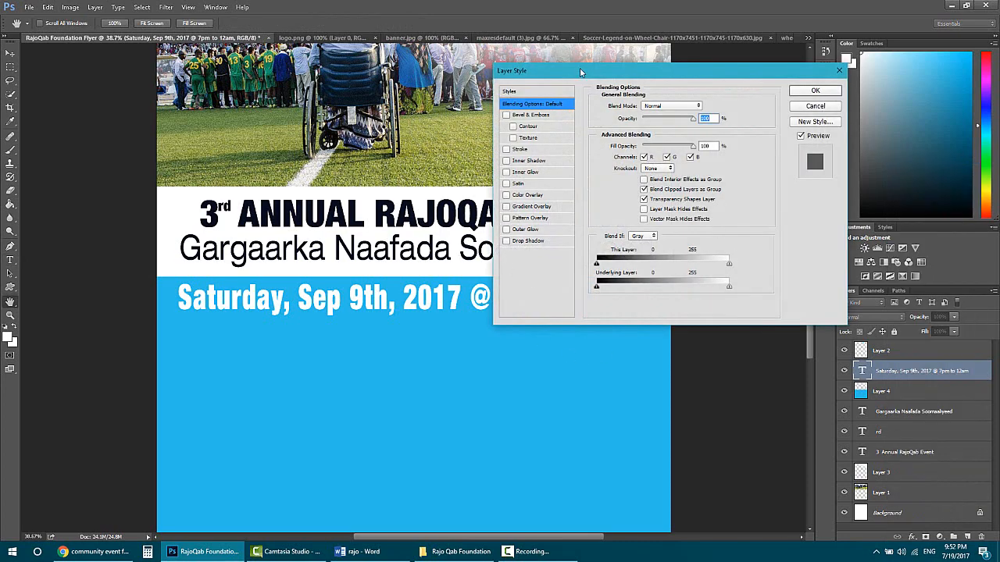
pyautogui.moveTo(580, 71); pyautogui.dragTo(612, 22)
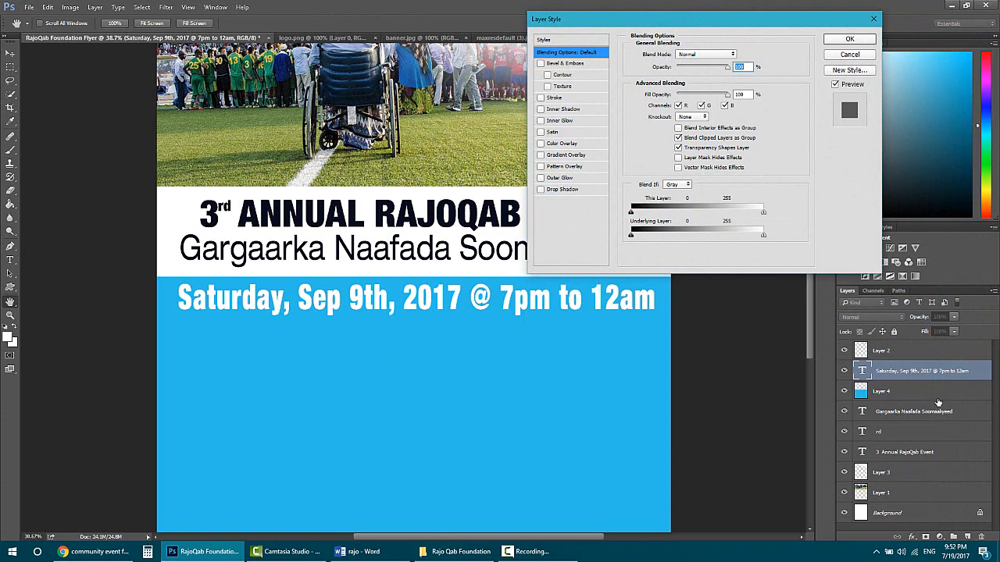
# - Try a black outside stroke of 9 px on the date and time text, and turn it off again
pyautogui.click(558, 99)
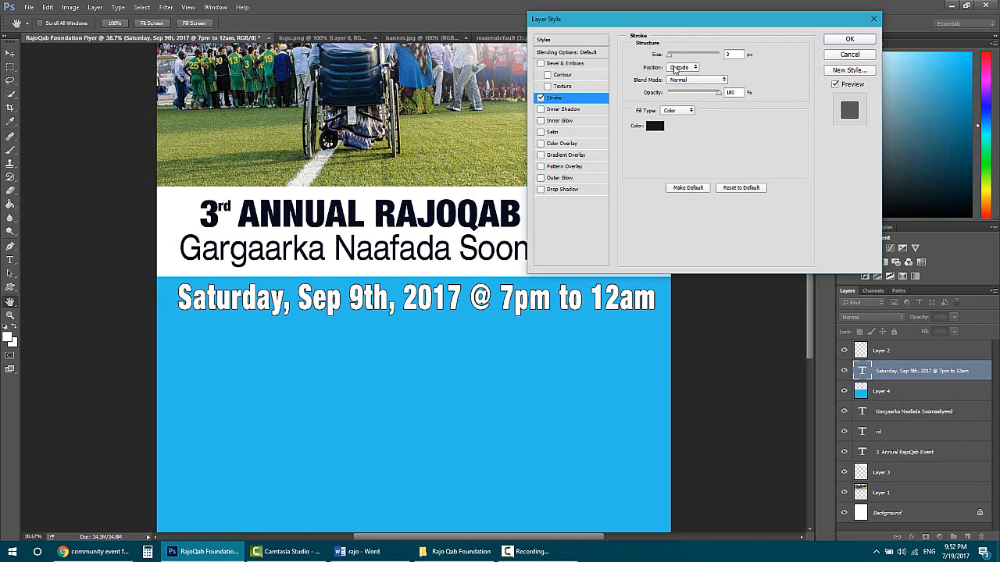
pyautogui.click(669, 56)
pyautogui.moveTo(670, 56); pyautogui.dragTo(673, 58)
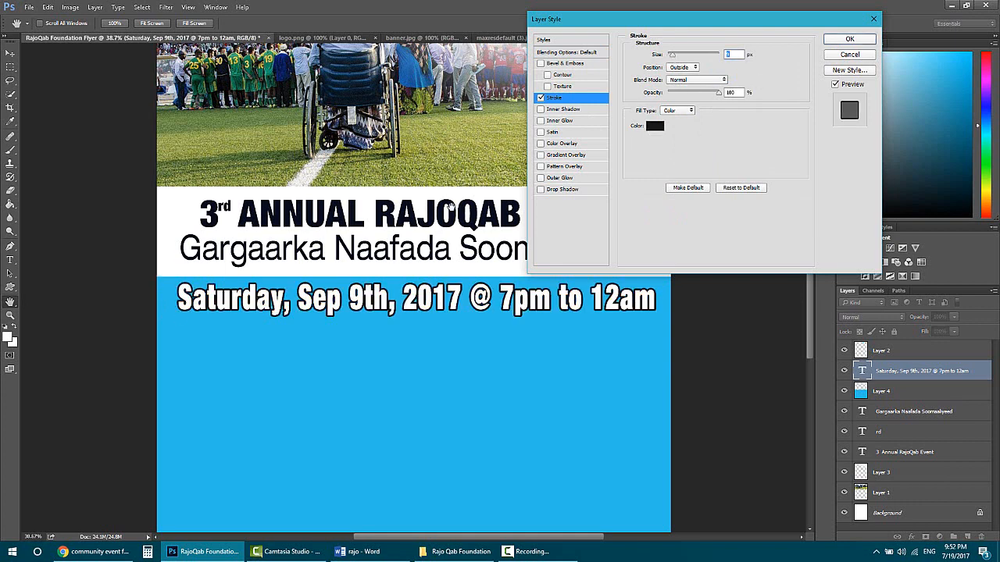
pyautogui.click(541, 98)
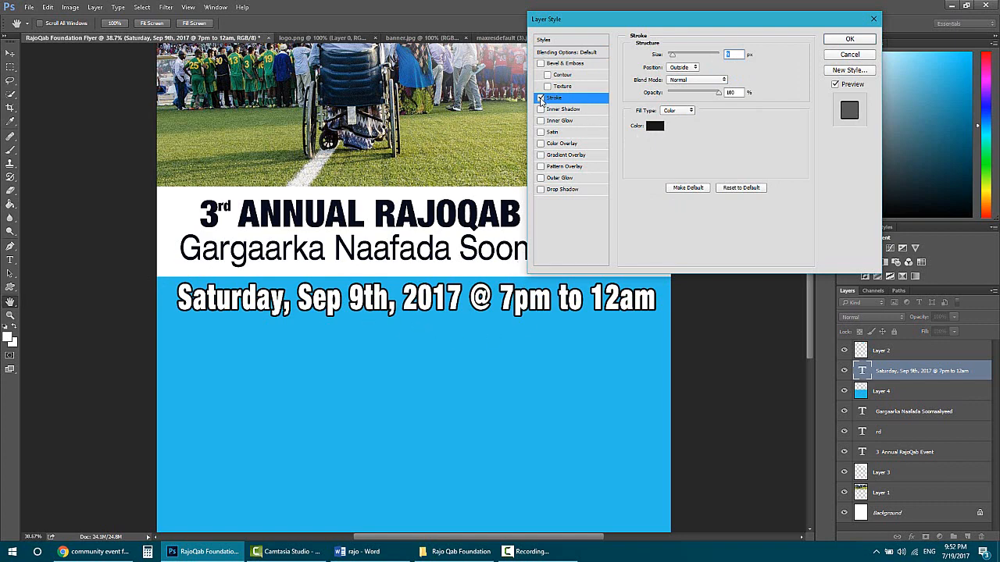
# - Try a drop shadow with 13 px distance, 27% spread and 0 px size on the date and time text, and turn it off
pyautogui.click(557, 191)
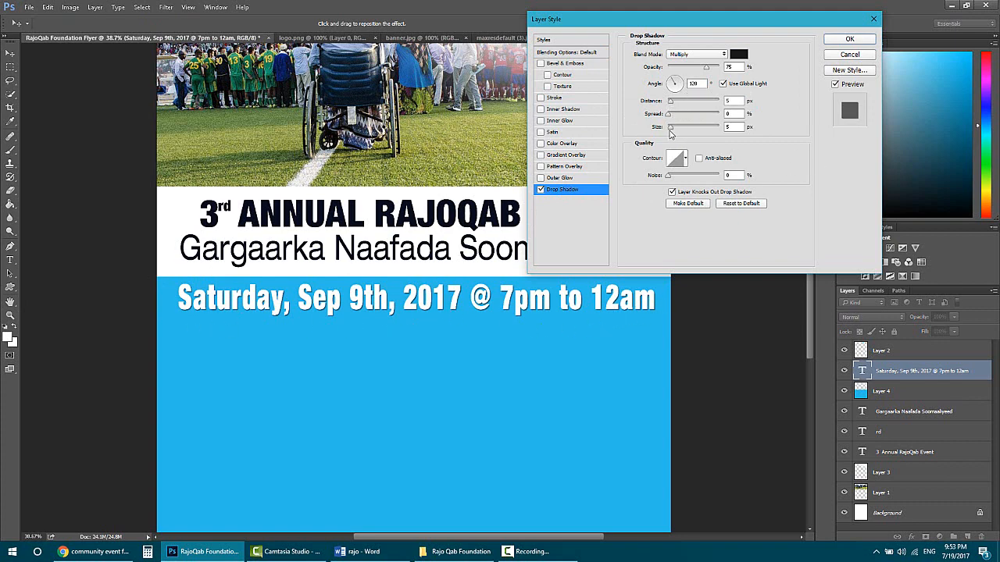
pyautogui.moveTo(669, 127)
pyautogui.mouseDown()
pyautogui.moveTo(678, 130)
pyautogui.moveTo(678, 104)
pyautogui.moveTo(670, 115)
pyautogui.moveTo(681, 115)
pyautogui.mouseUp()
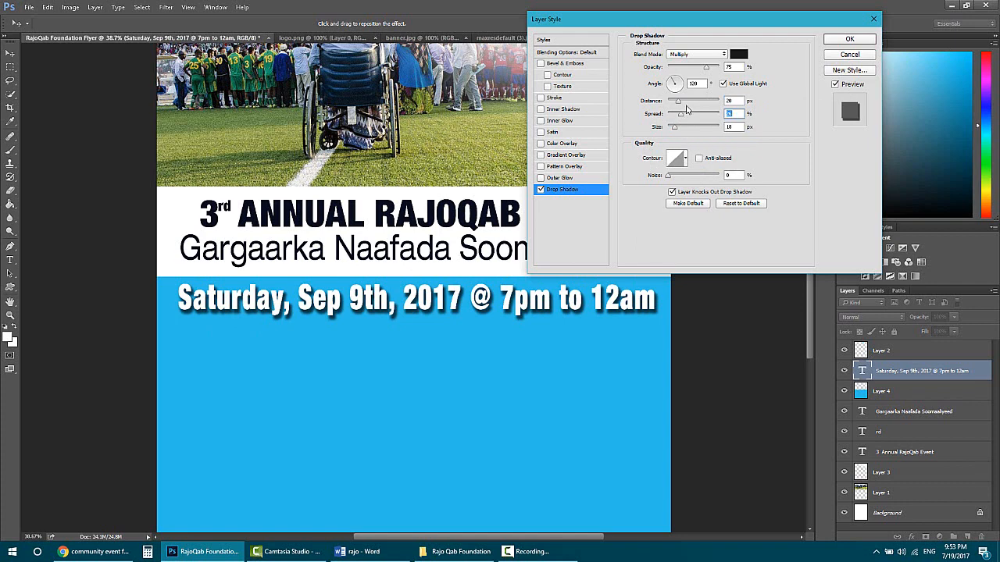
pyautogui.moveTo(678, 102); pyautogui.dragTo(668, 133)
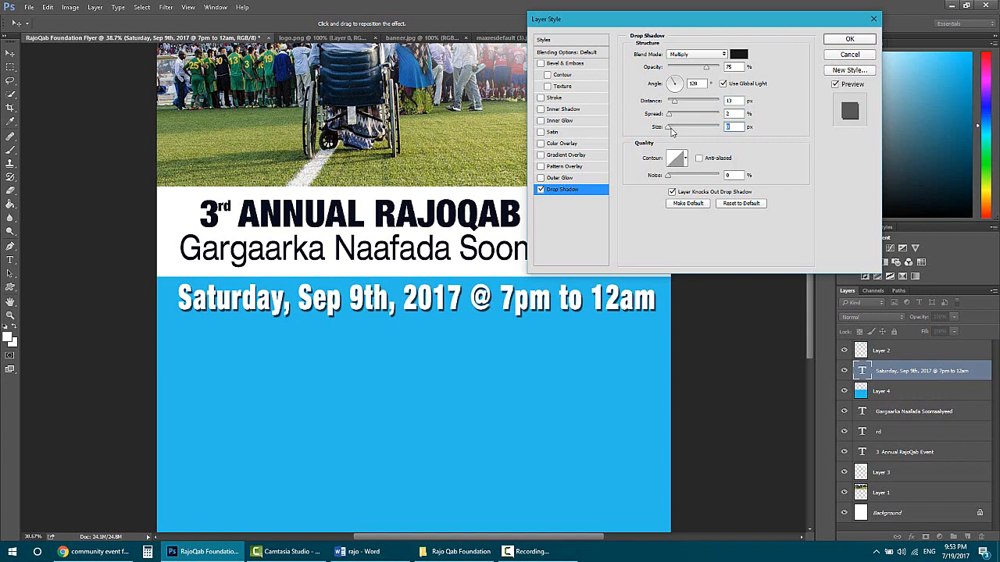
pyautogui.moveTo(672, 128)
pyautogui.mouseDown()
pyautogui.moveTo(672, 115)
pyautogui.moveTo(693, 115)
pyautogui.moveTo(682, 119)
pyautogui.mouseUp()
pyautogui.click(545, 190)
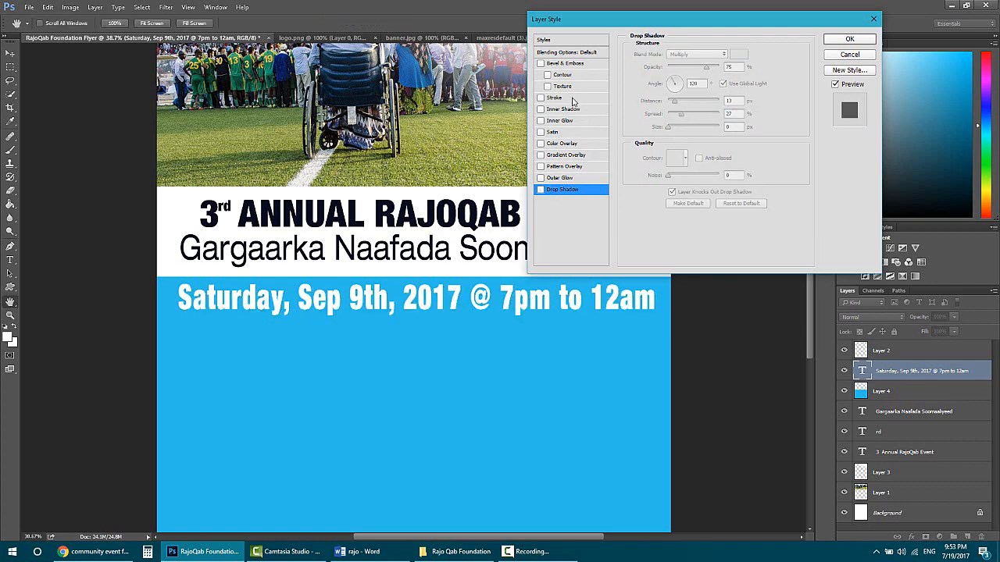
# - Enable a 10 px outside stroke on the date and time text and color it white, sampled from the lettering
pyautogui.click(574, 100)
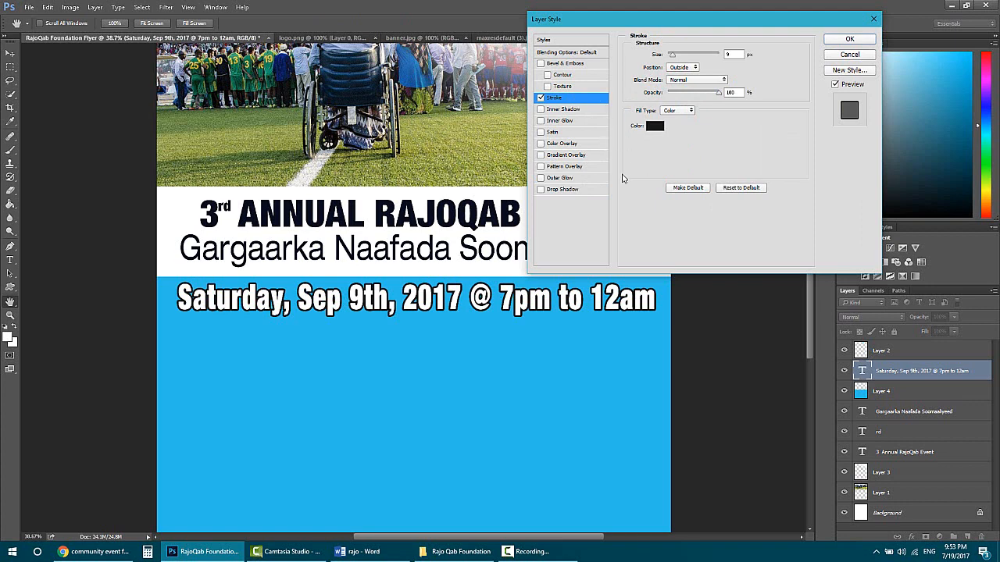
pyautogui.moveTo(672, 58)
pyautogui.mouseDown()
pyautogui.moveTo(690, 58)
pyautogui.moveTo(661, 65)
pyautogui.moveTo(673, 67)
pyautogui.mouseUp()
pyautogui.click(662, 127)
pyautogui.click(465, 346)
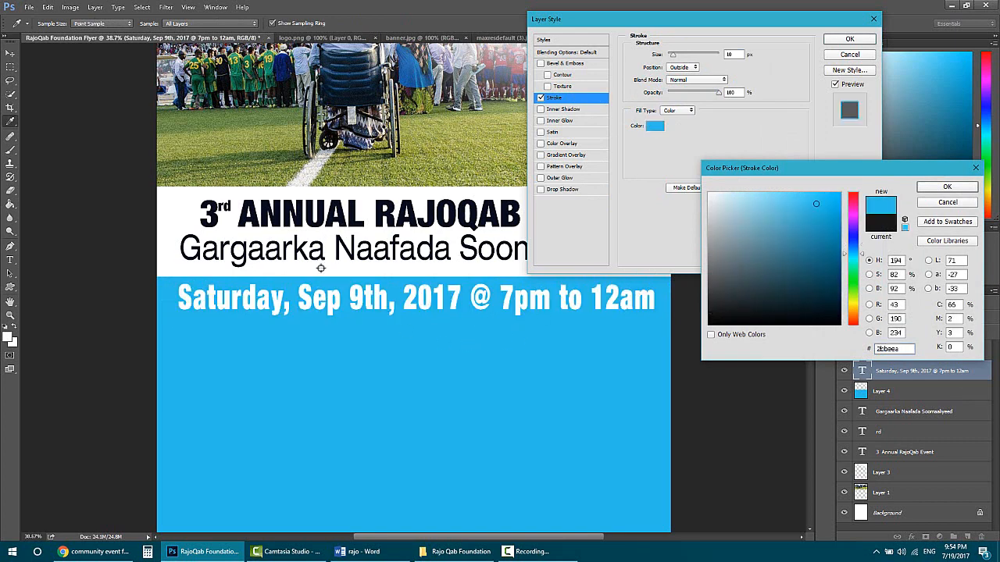
pyautogui.click(359, 297)
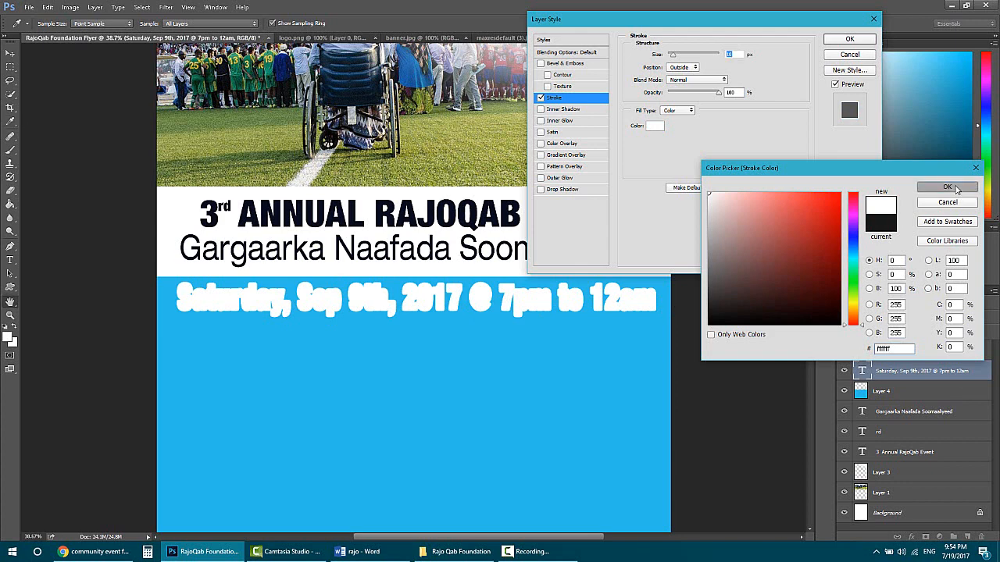
pyautogui.click(947, 187)
# - Recolor the stroke dark navy 070d1f sampled from the headline, fine-tune it to a thin outline and apply the layer style
pyautogui.click(653, 127)
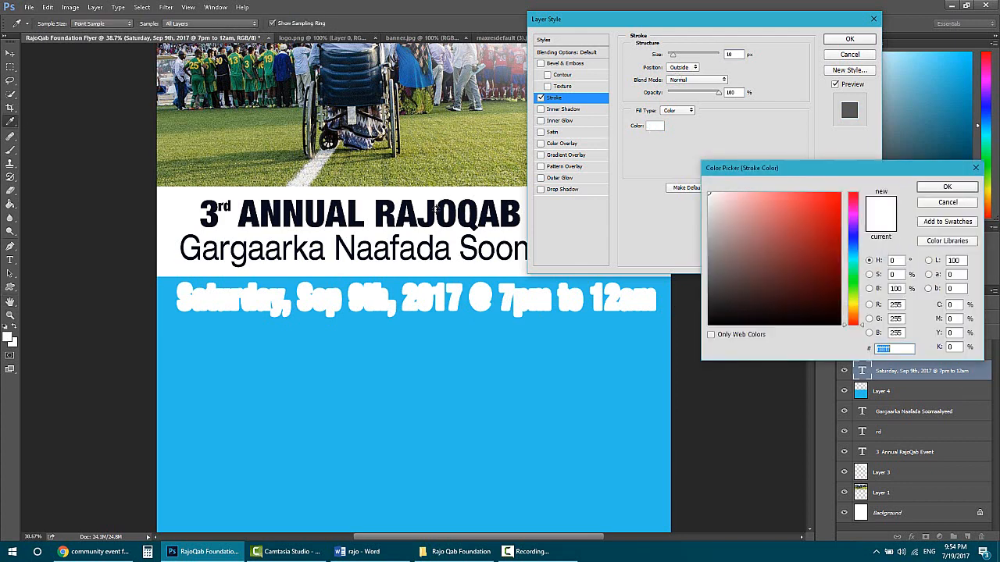
pyautogui.click(506, 216)
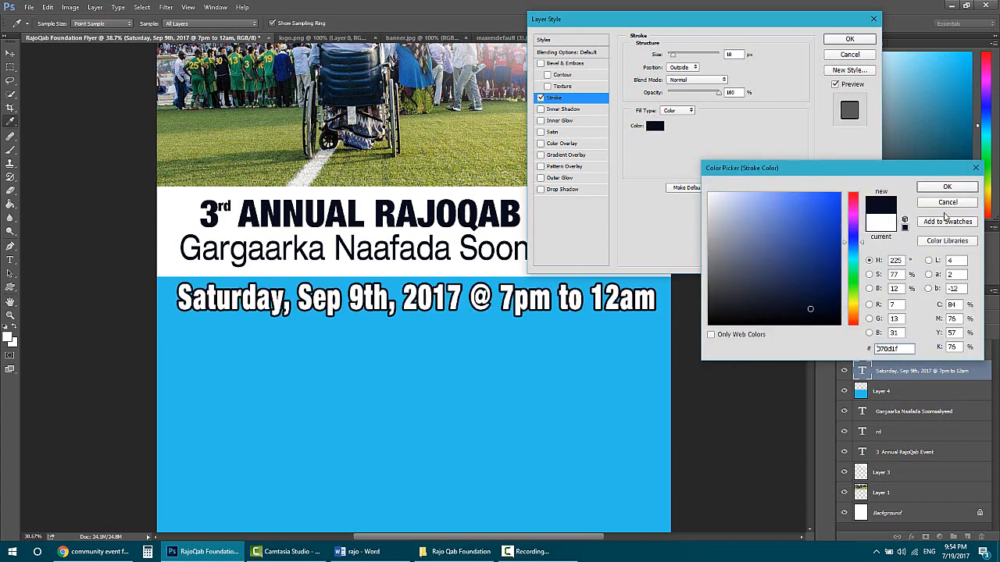
pyautogui.click(947, 187)
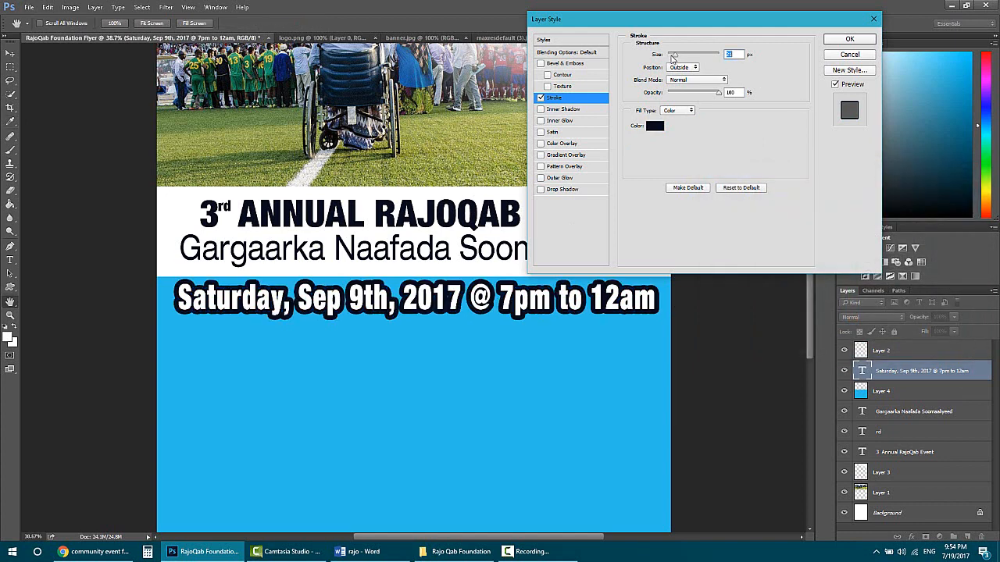
pyautogui.moveTo(673, 57); pyautogui.dragTo(673, 60)
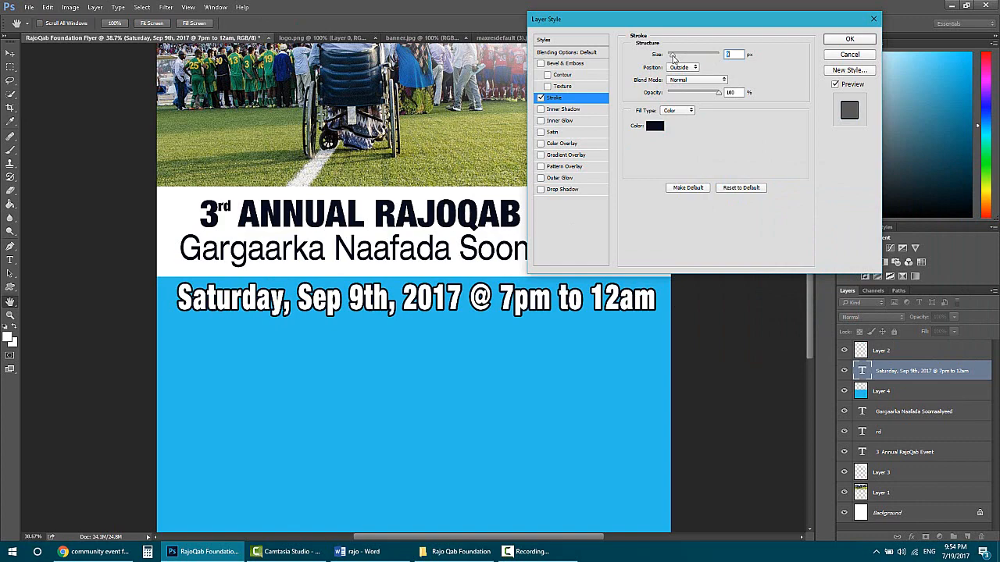
pyautogui.click(844, 40)
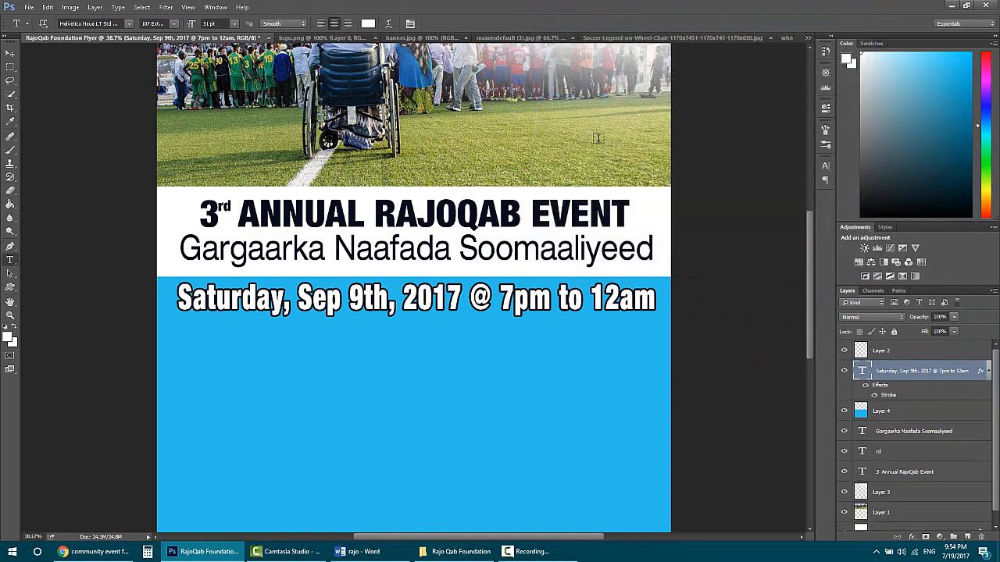
pyautogui.scroll(-2, 471, 330)
pyautogui.scroll(4, 427, 361)
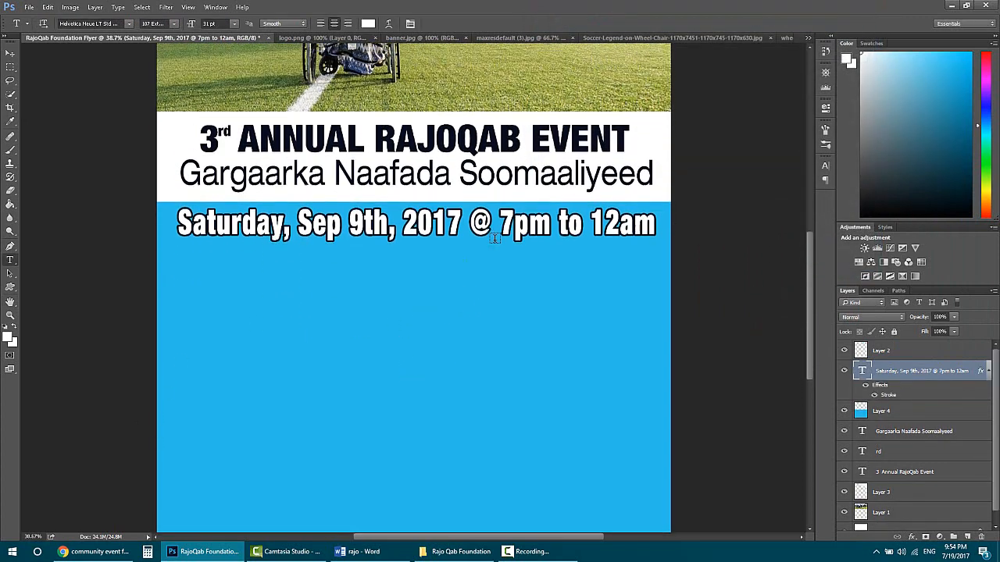
pyautogui.scroll(2, 493, 238)
pyautogui.scroll(-4, 485, 273)
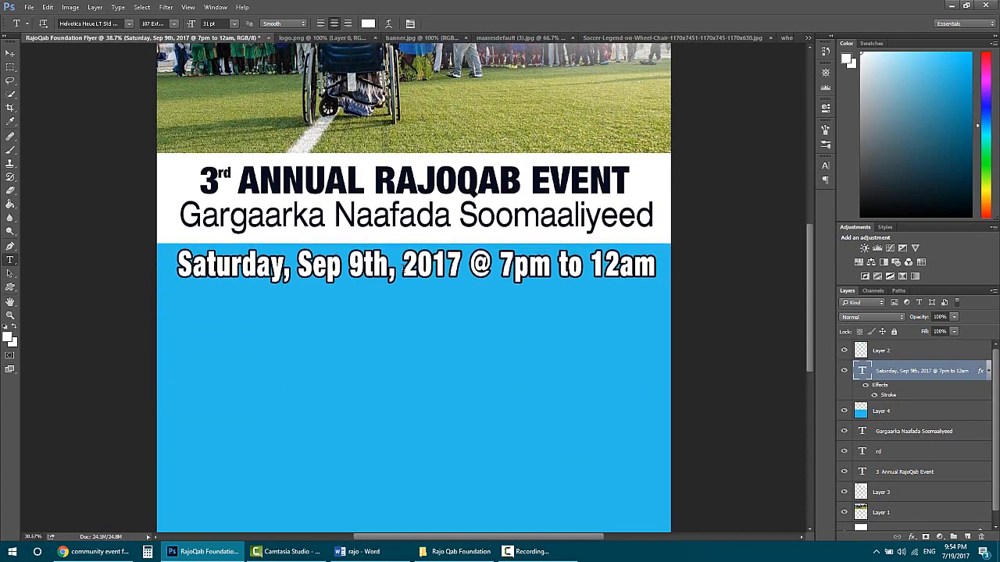
# - Copy the venue name and address from the "Where" line of the rajo document in Word, and return to the Photoshop flyer
pyautogui.click(383, 555)
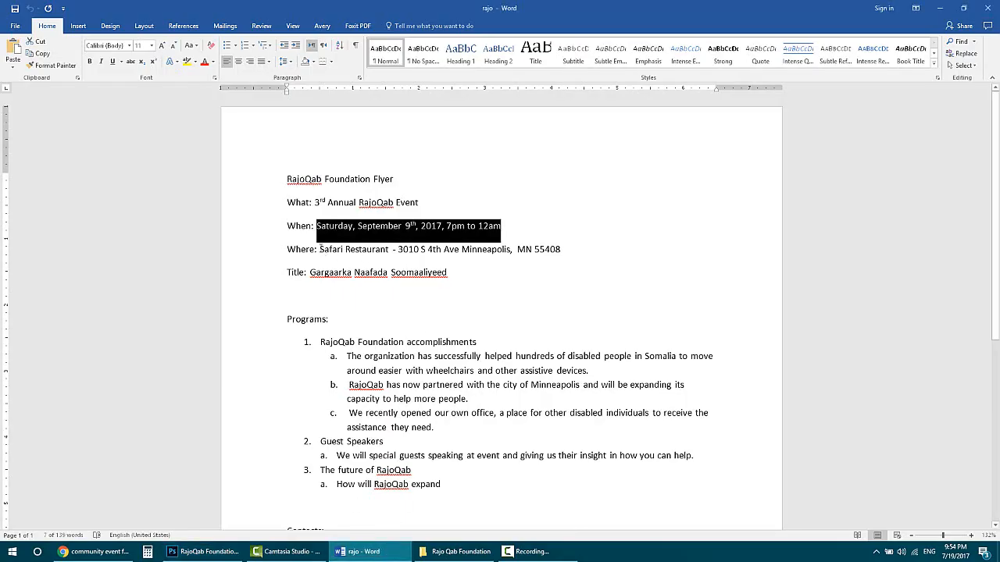
pyautogui.moveTo(320, 249); pyautogui.dragTo(560, 250)
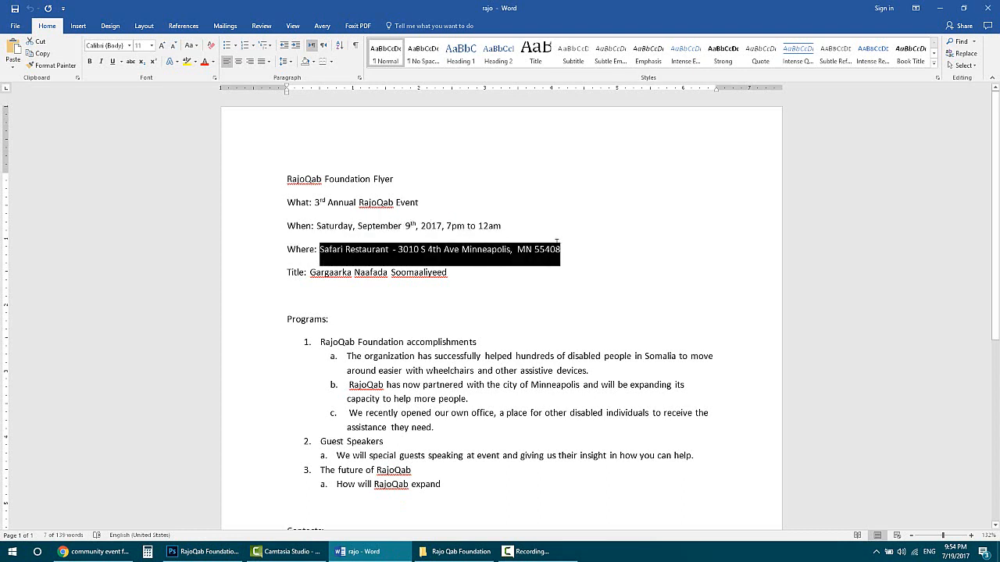
pyautogui.hotkey('alt', 'Tab')
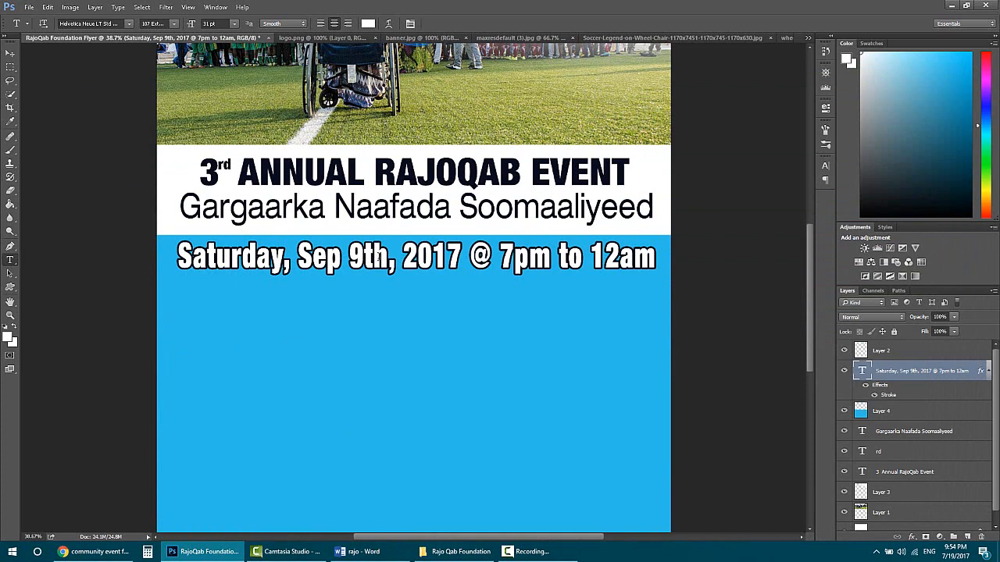
pyautogui.scroll(3, 375, 258)
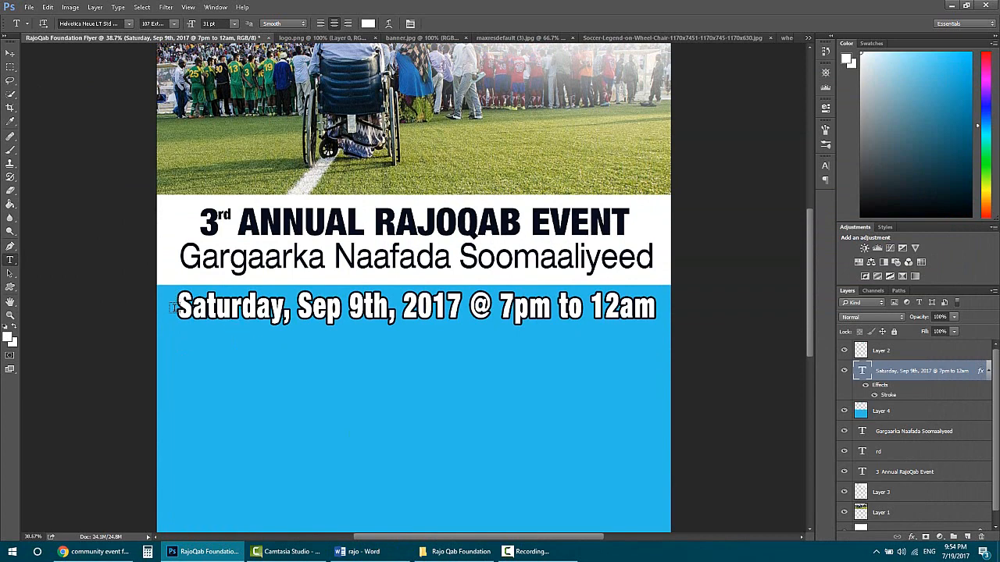
pyautogui.scroll(3, 406, 350)
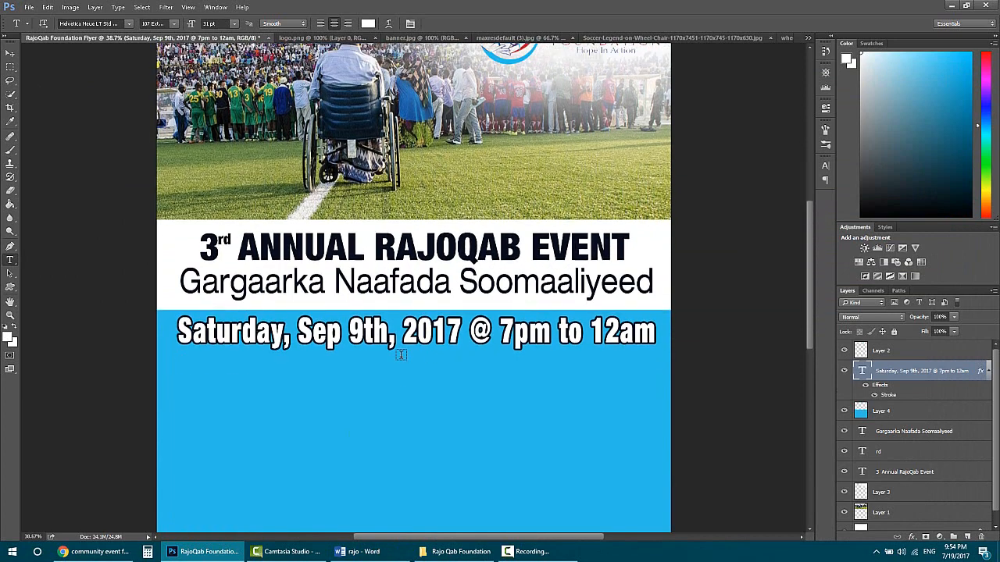
# - Paste the copied venue name and address as a new text line below the date and time in the blue block
pyautogui.scroll(3, 403, 348)
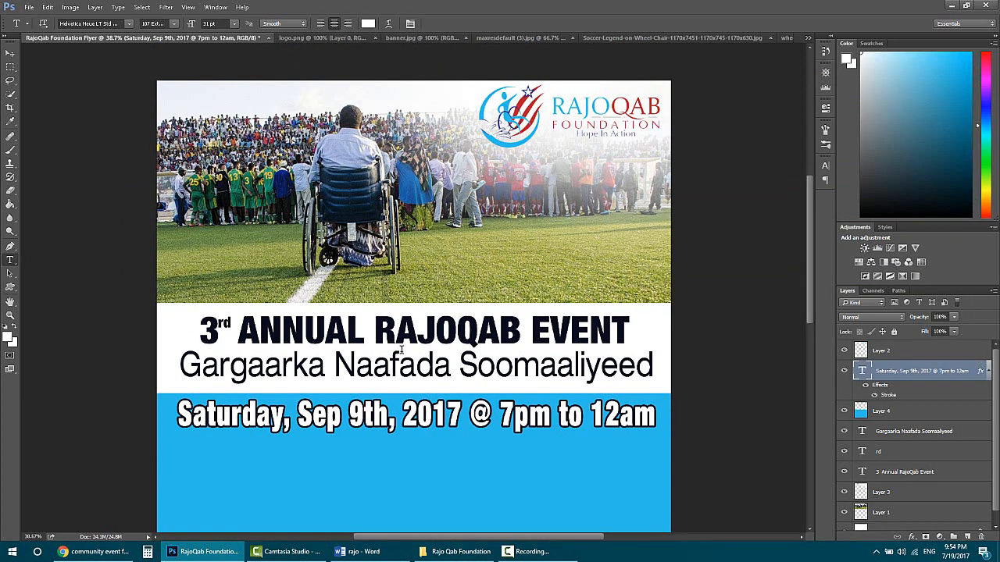
pyautogui.scroll(-8, 401, 349)
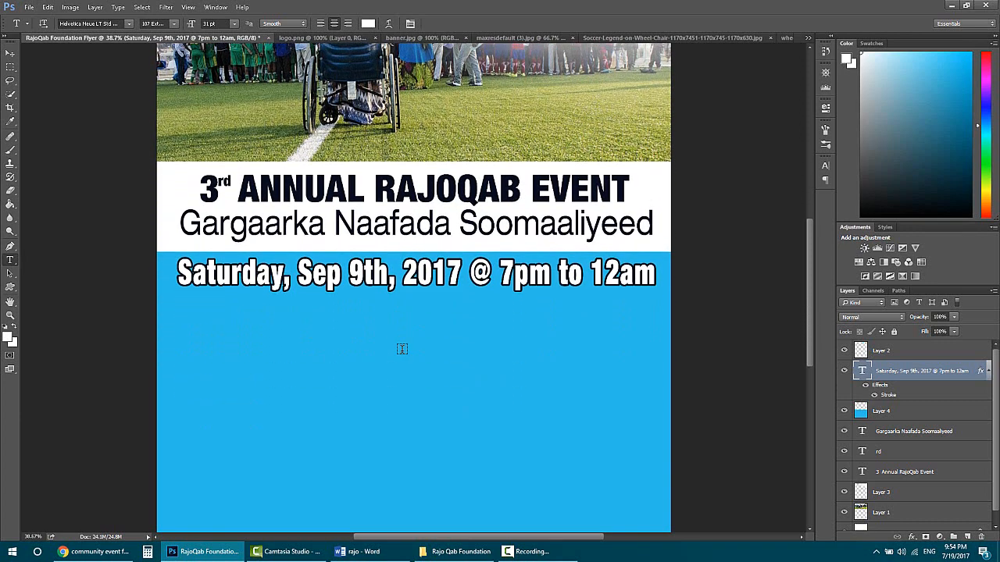
pyautogui.scroll(-2, 406, 344)
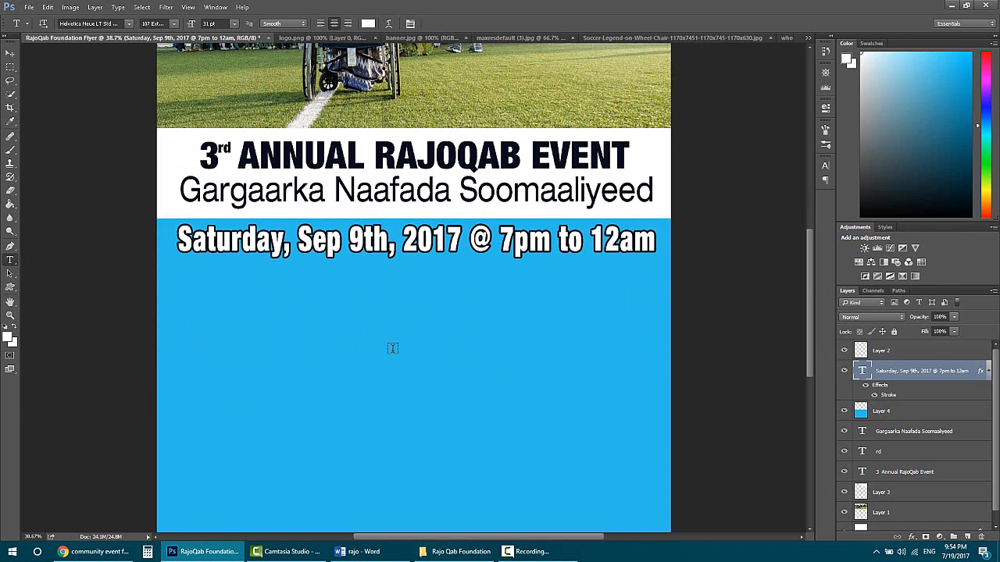
pyautogui.click(360, 281)
pyautogui.hotkey('ctrl', 'v')
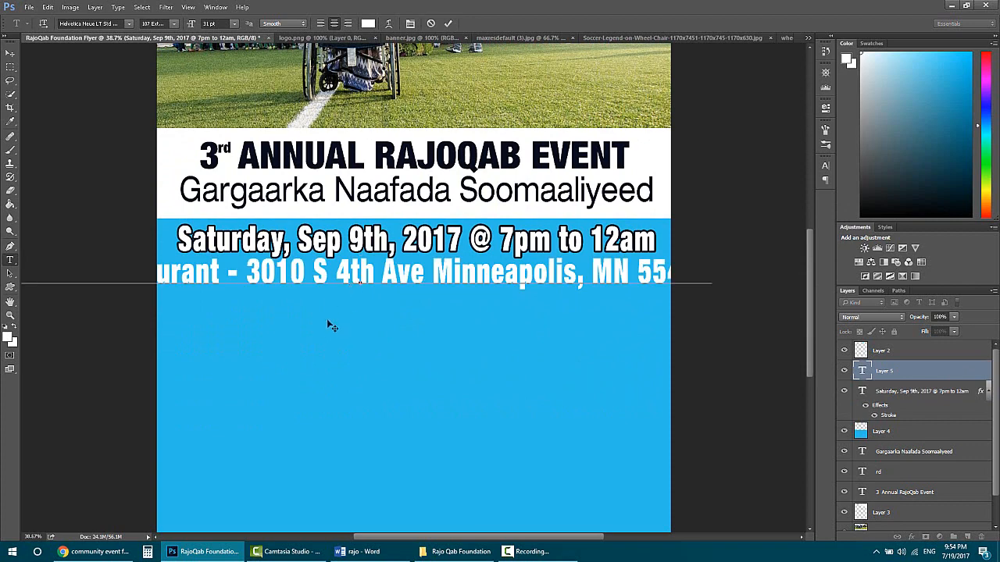
pyautogui.moveTo(427, 329); pyautogui.dragTo(319, 361)
# - Replace the dash after "Safari Restaurant" with a line break and center the two-line venue text under the date line
pyautogui.moveTo(465, 280); pyautogui.dragTo(438, 286)
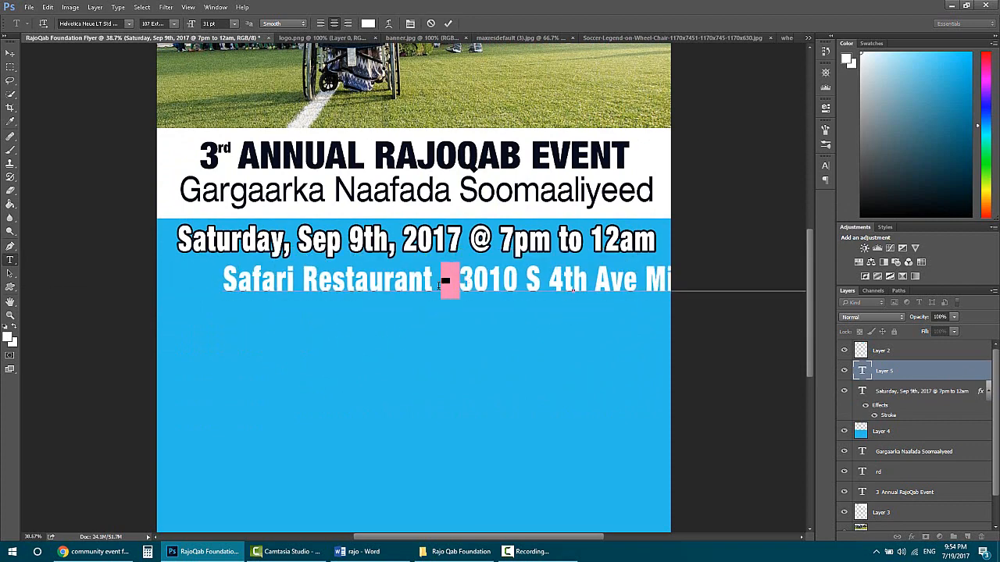
pyautogui.press('BackSpace')
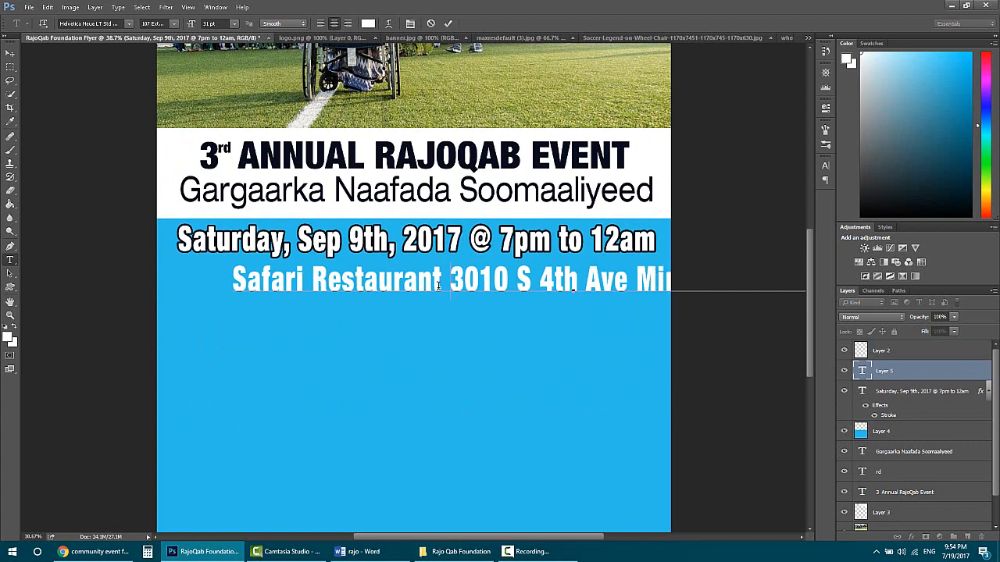
pyautogui.press('Return')
pyautogui.hotkey('ctrl', 'a')
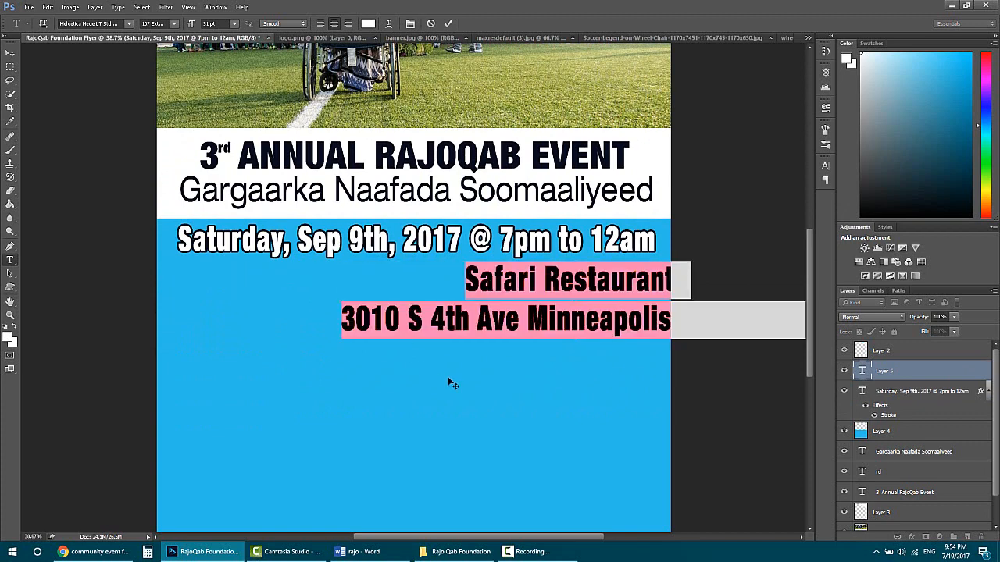
pyautogui.moveTo(468, 389); pyautogui.dragTo(312, 386)
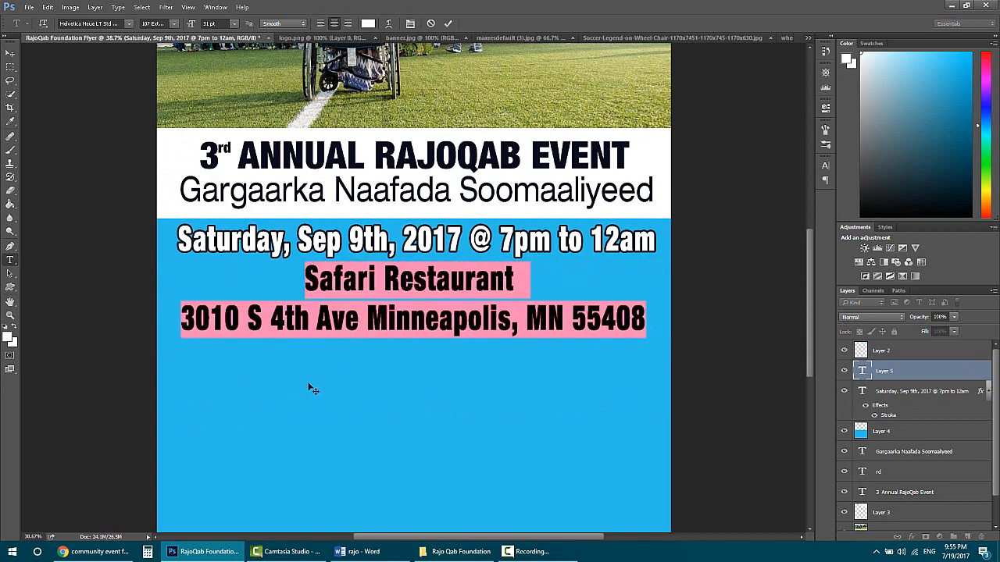
# - Review the programs and contacts sections of the rajo document in Word, and return to the Photoshop flyer
pyautogui.scroll(-2, 186, 375)
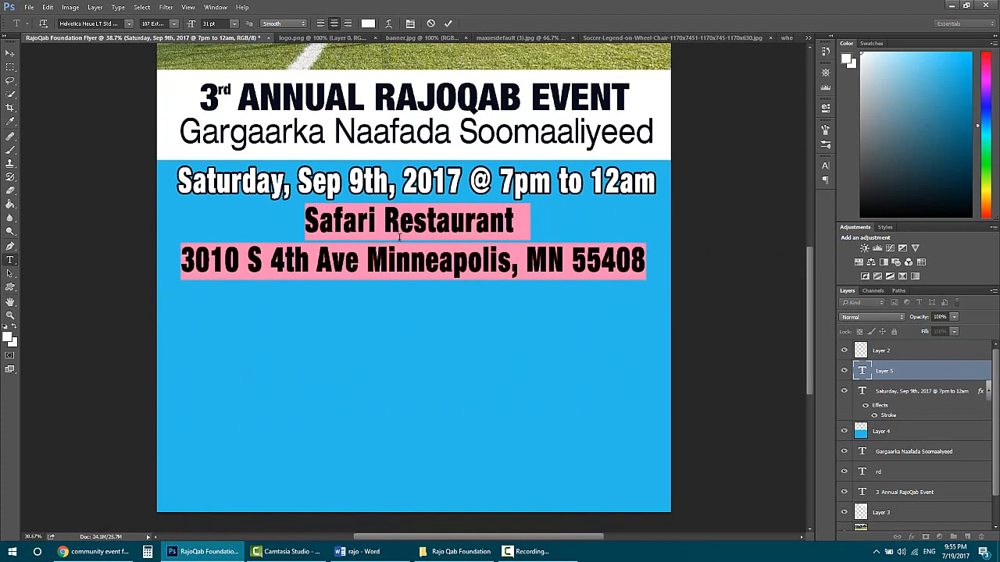
pyautogui.scroll(2, 239, 285)
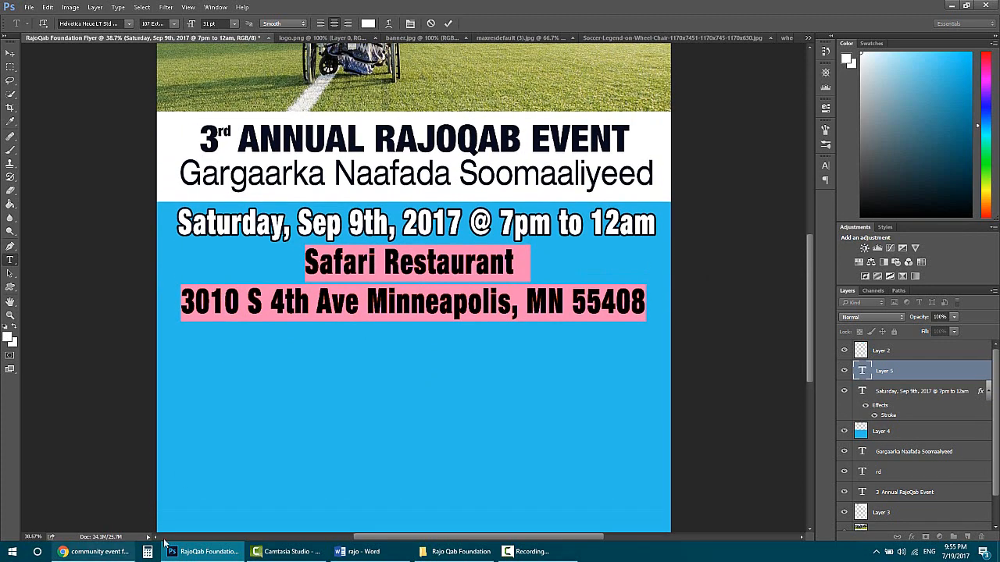
pyautogui.click(370, 556)
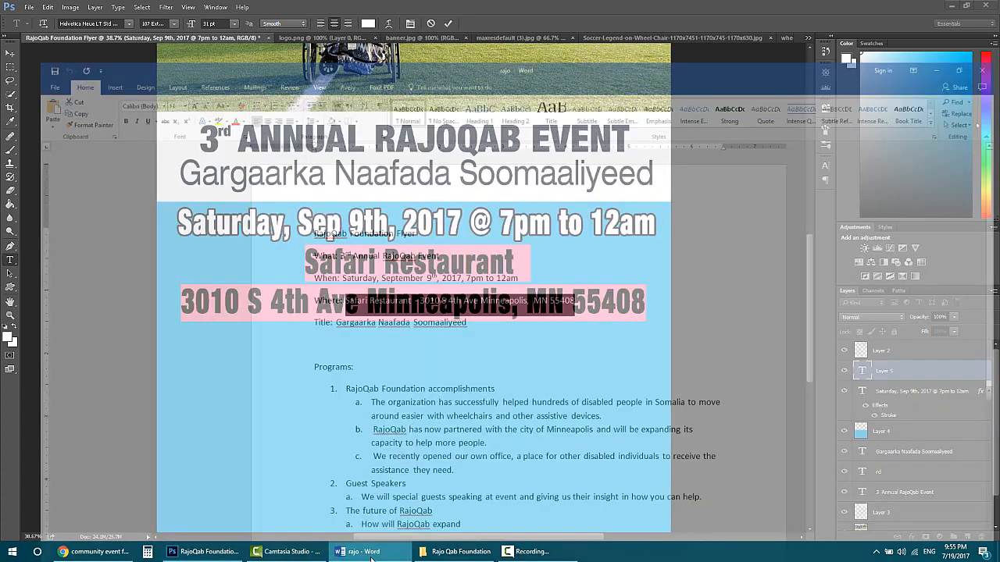
pyautogui.scroll(-5, 321, 370)
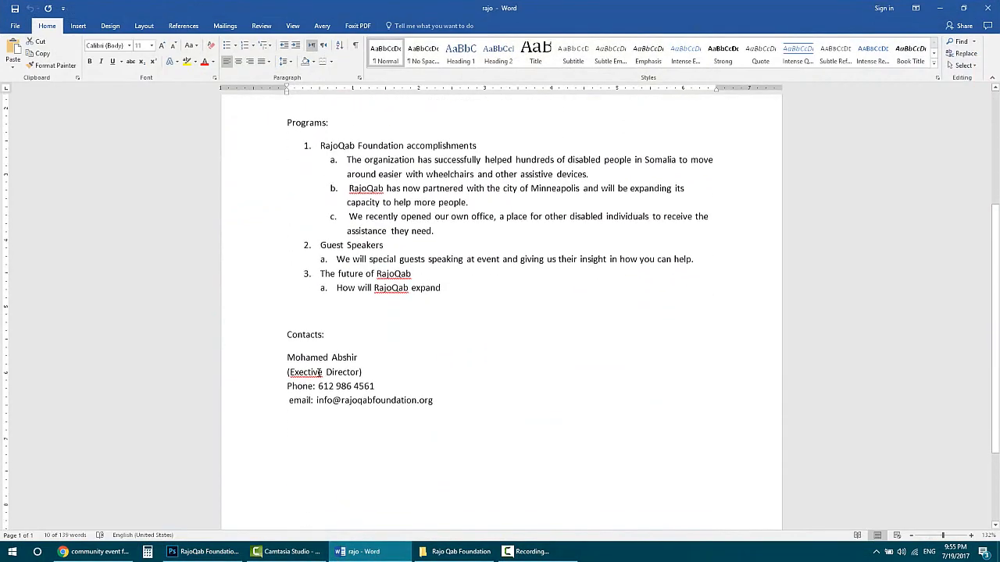
pyautogui.scroll(5, 323, 422)
pyautogui.click(369, 558)
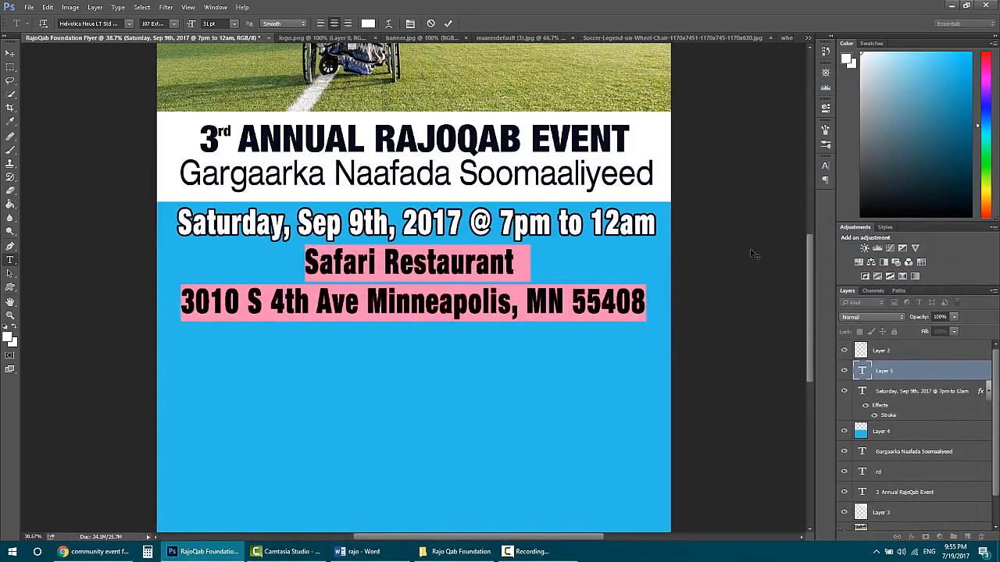
# - Shift the venue text to the right and split the date text into three lines without the @ sign, placed in the blue block's left half
pyautogui.moveTo(404, 373); pyautogui.dragTo(515, 369)
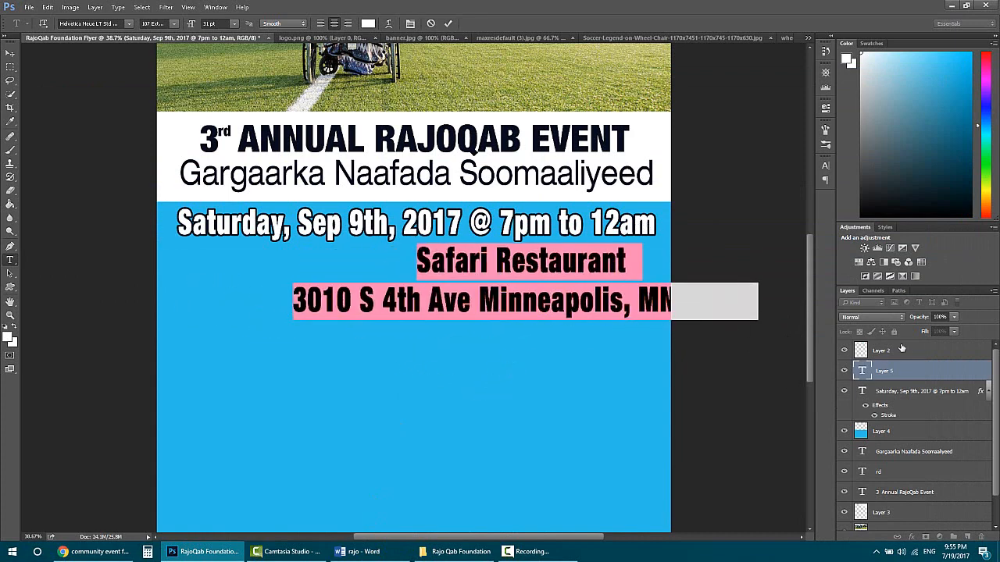
pyautogui.click(899, 387)
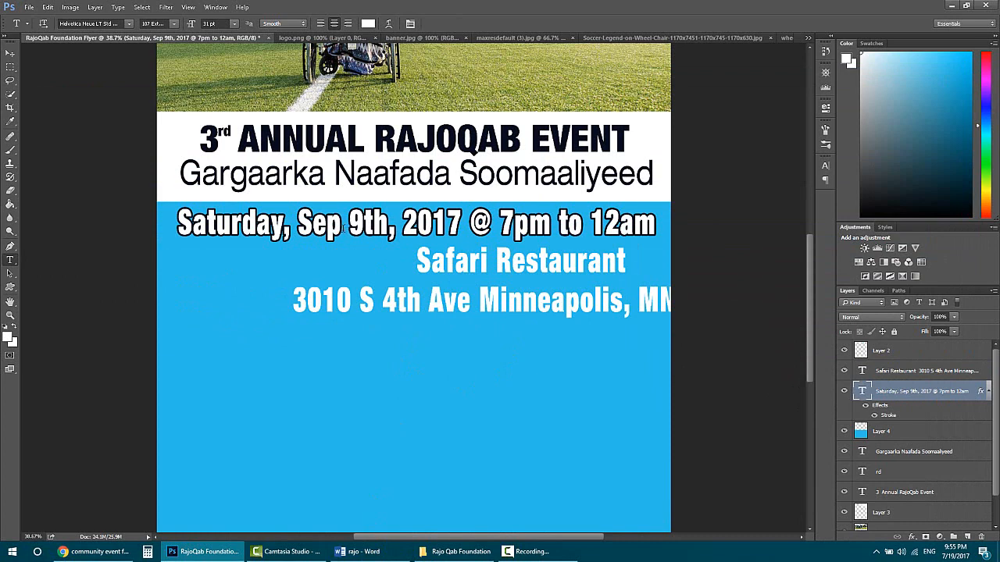
pyautogui.click(306, 218)
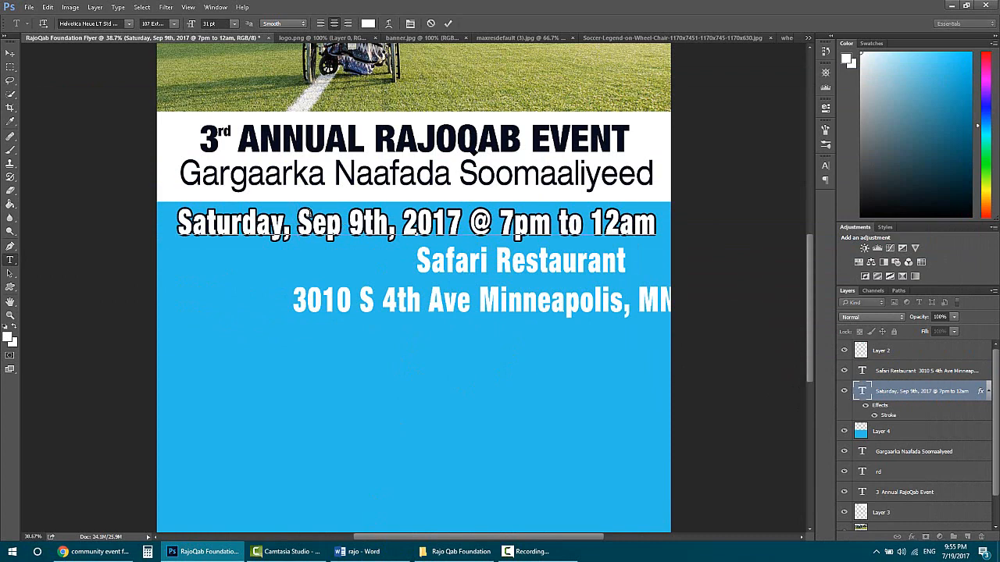
pyautogui.press('Return')
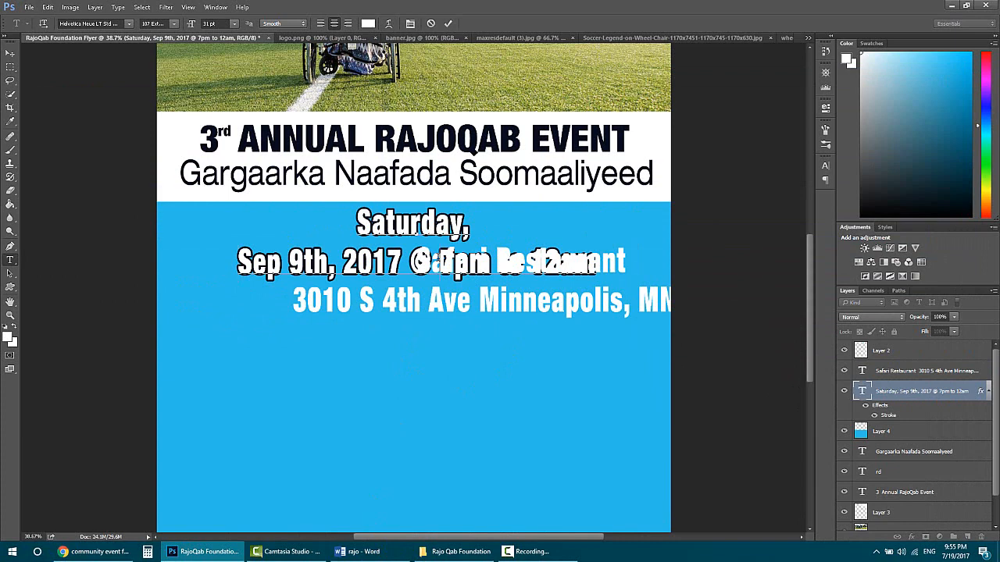
pyautogui.press('BackSpace')
pyautogui.press('BackSpace')
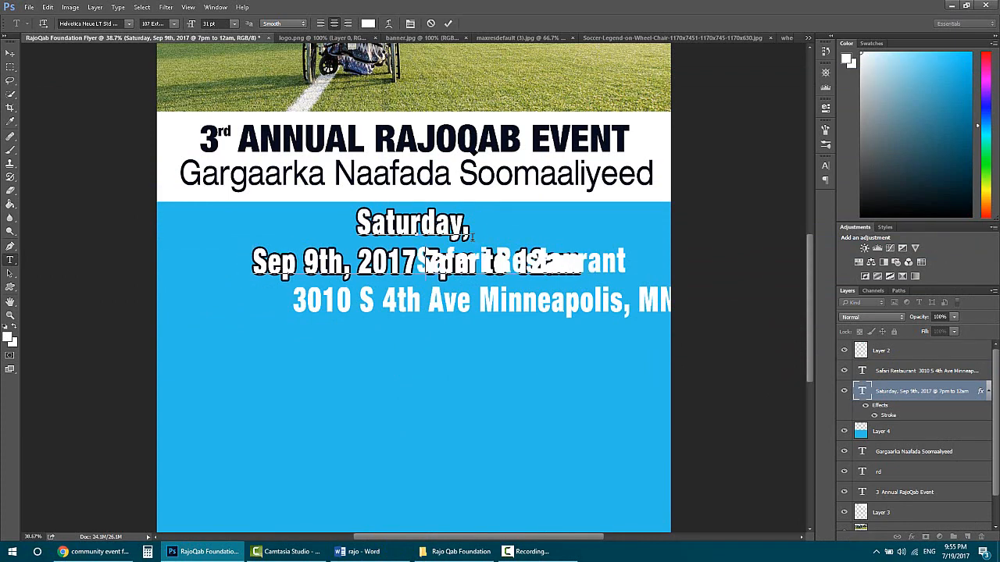
pyautogui.press('Return')
pyautogui.moveTo(465, 378); pyautogui.dragTo(311, 386)
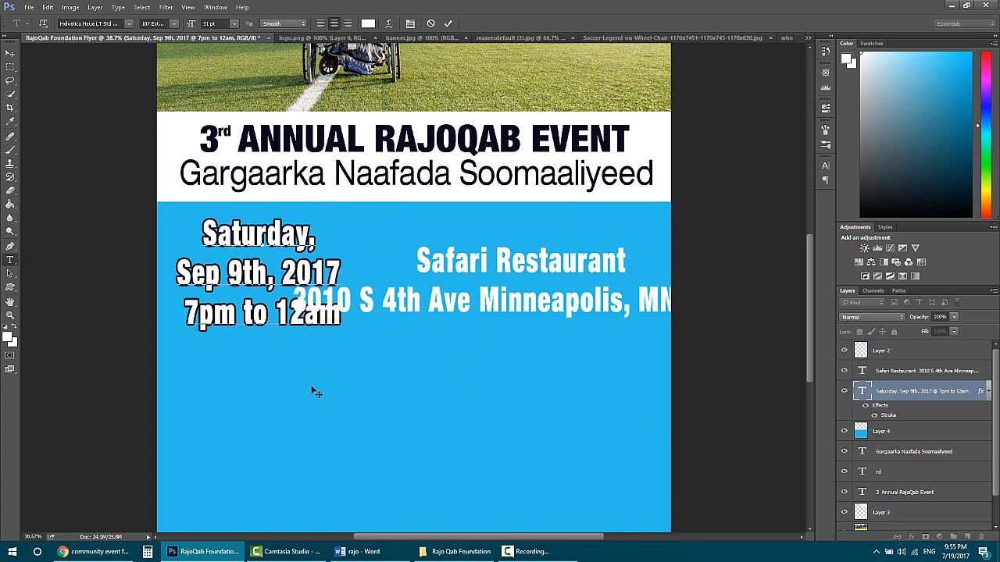
pyautogui.click(910, 387)
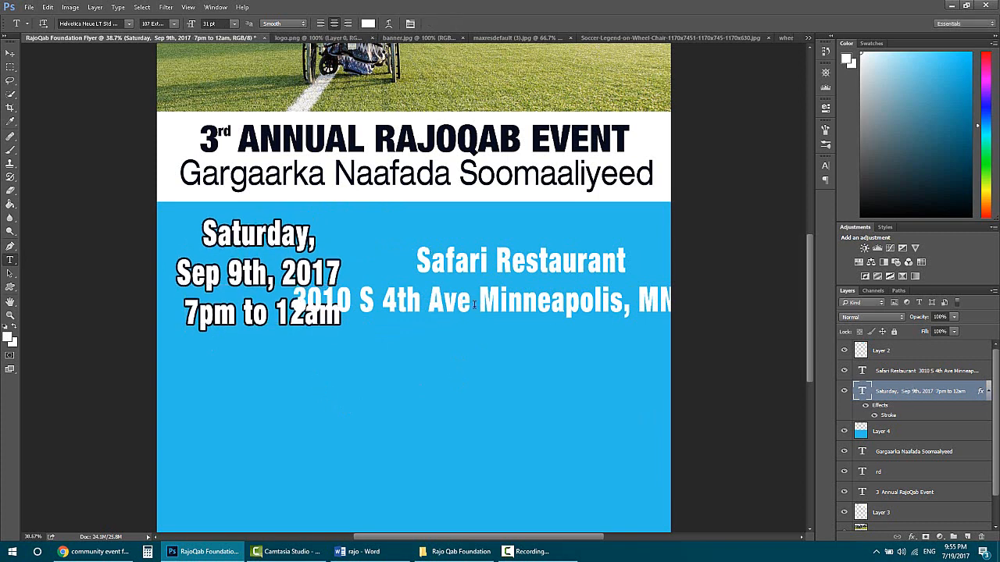
# - Break the venue address onto a new line before the city name and raise the venue text alongside the date text
pyautogui.click(478, 303)
pyautogui.press('Return')
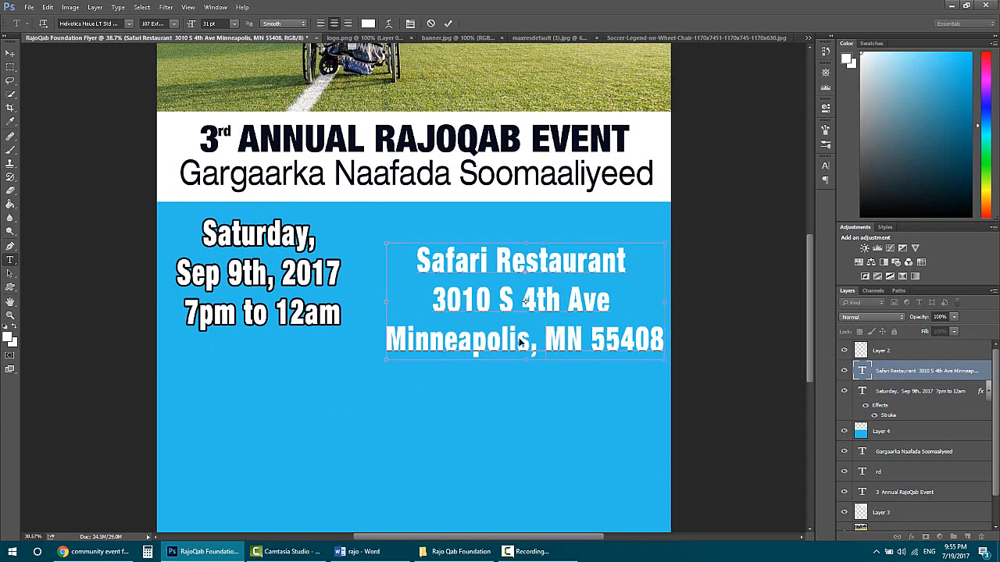
pyautogui.hotkey('ctrl', 'a')
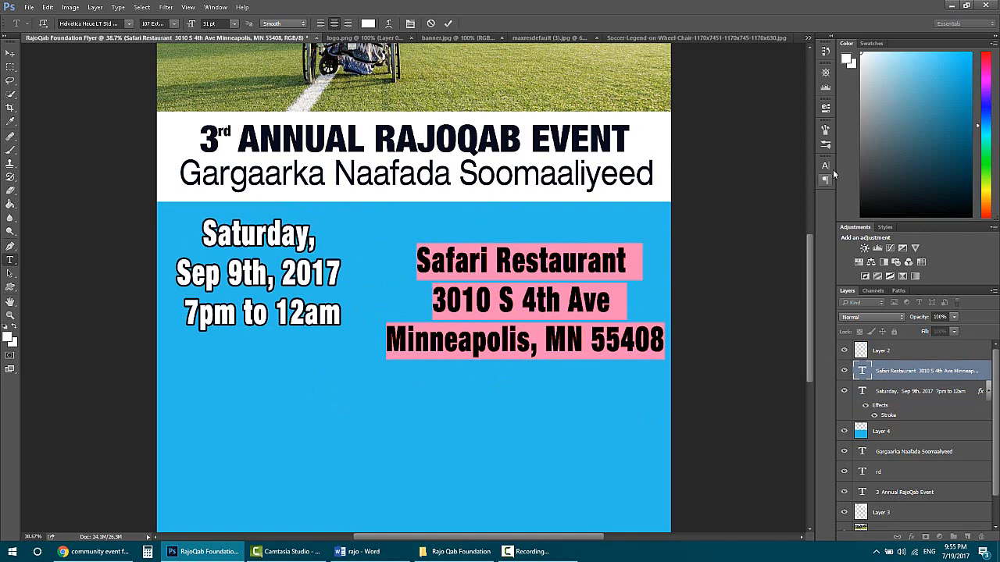
pyautogui.click(827, 166)
pyautogui.click(826, 165)
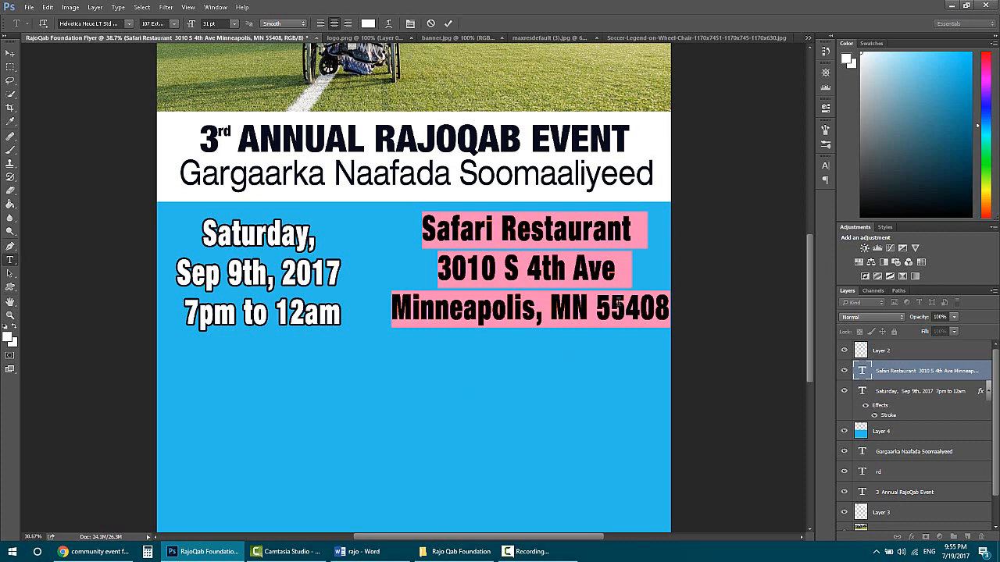
# - Select the two address lines below "Safari Restaurant" in the venue text
pyautogui.click(617, 301)
pyautogui.moveTo(670, 304); pyautogui.dragTo(433, 265)
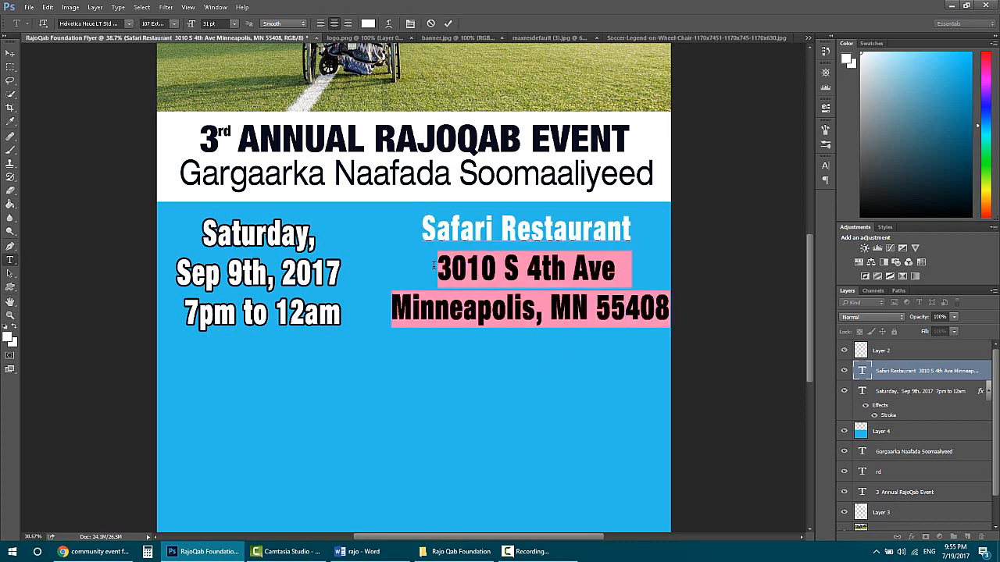
# - Reduce the font size of the two address lines under "Safari Restaurant" to 28 pt
pyautogui.click(509, 296)
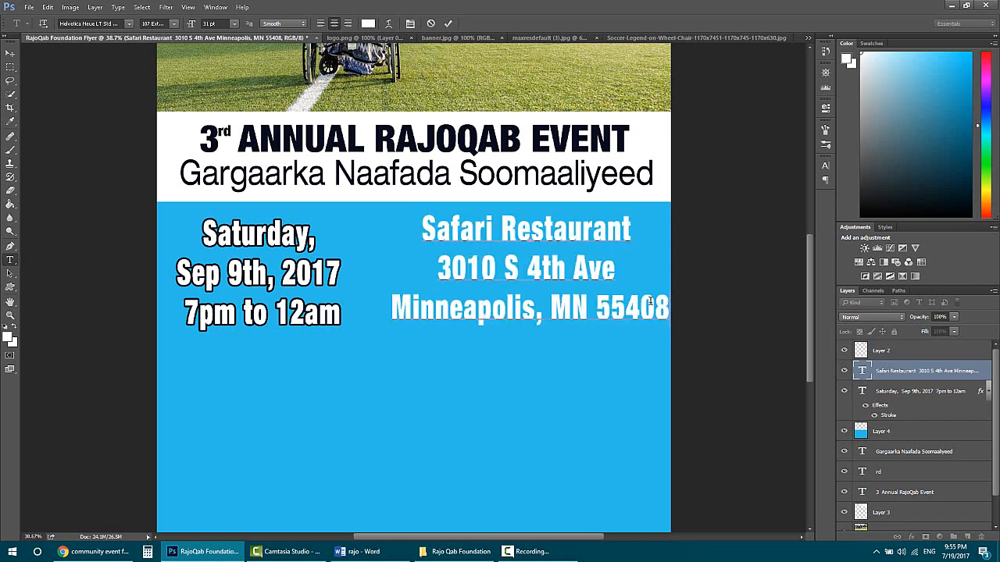
pyautogui.moveTo(668, 304); pyautogui.dragTo(383, 264)
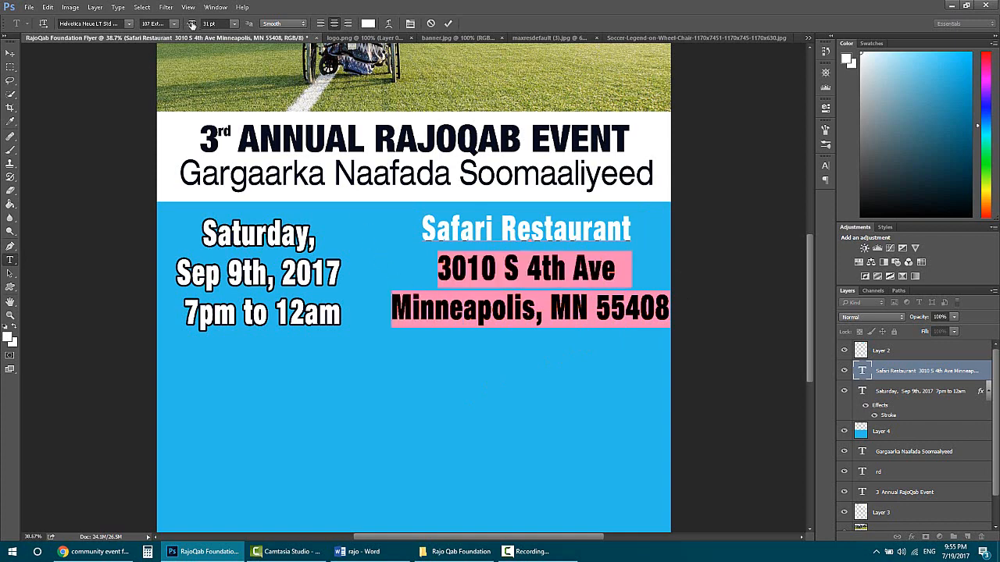
pyautogui.moveTo(194, 25); pyautogui.dragTo(191, 25)
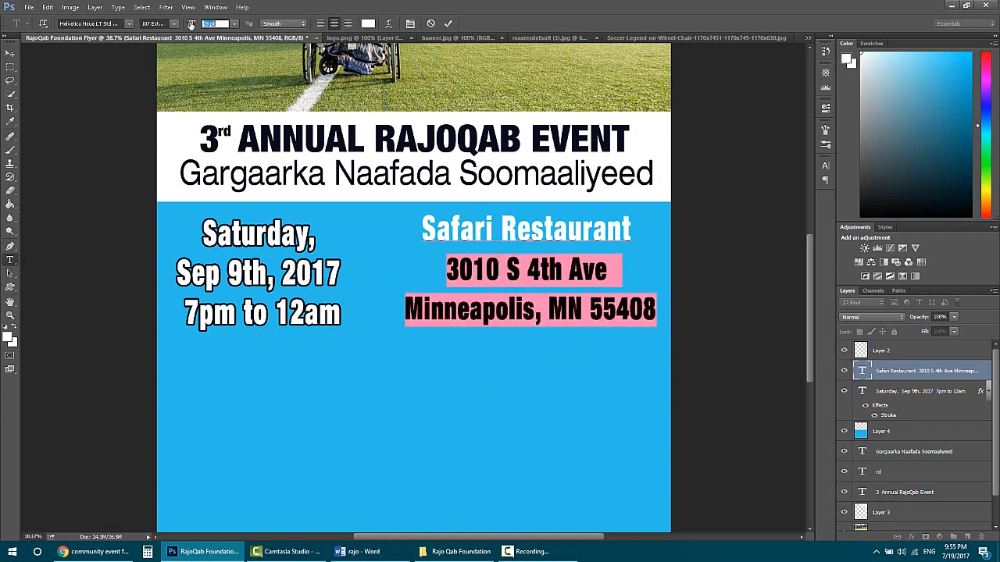
# - Tighten the leading of the whole Safari Restaurant text block so its three lines sit closer together
pyautogui.click(581, 292)
pyautogui.moveTo(659, 296); pyautogui.dragTo(365, 198)
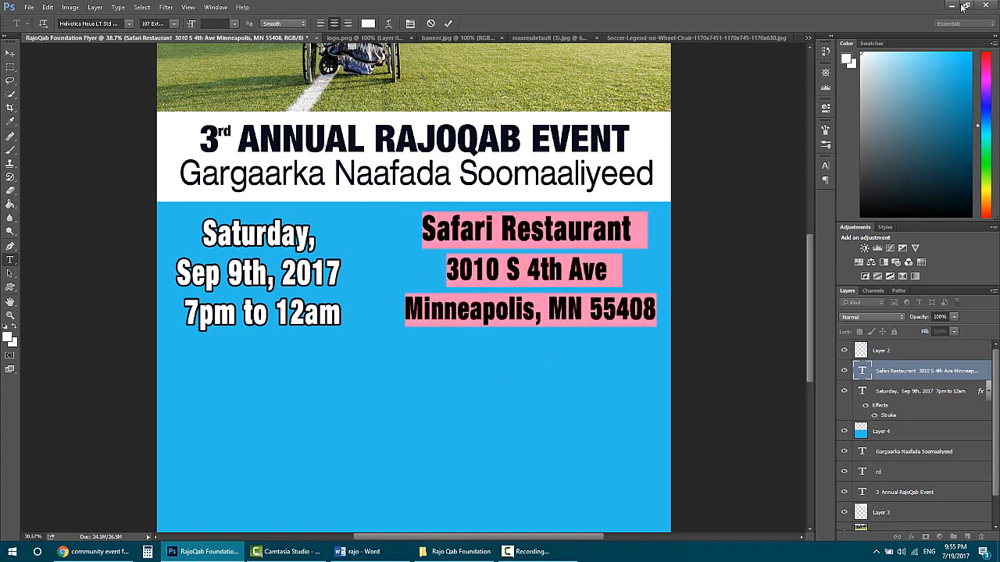
pyautogui.click(825, 165)
pyautogui.moveTo(767, 189); pyautogui.dragTo(764, 190)
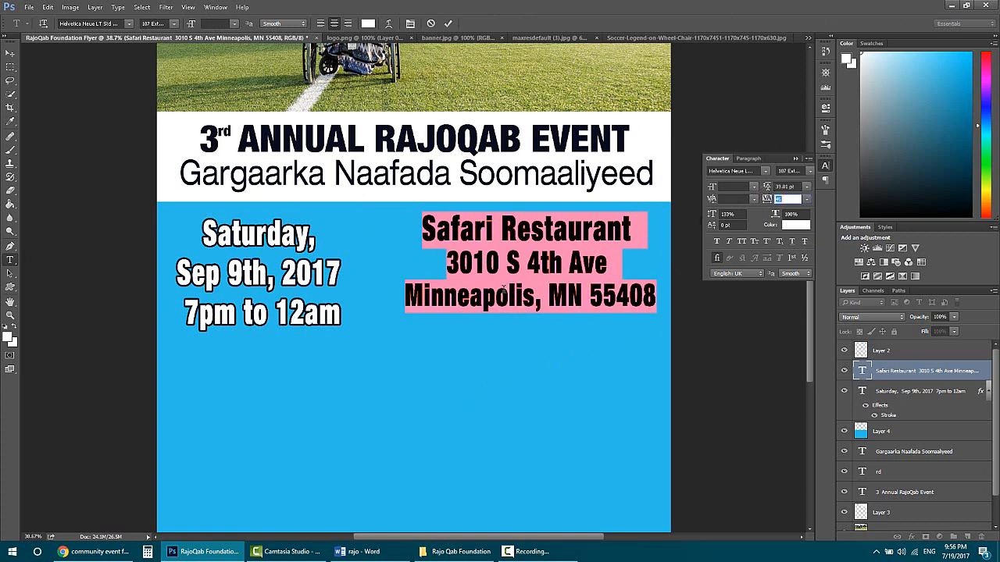
# - Try to adjust the tracking of the city line in the venue text
pyautogui.click(592, 293)
pyautogui.moveTo(656, 295); pyautogui.dragTo(355, 307)
pyautogui.click(825, 165)
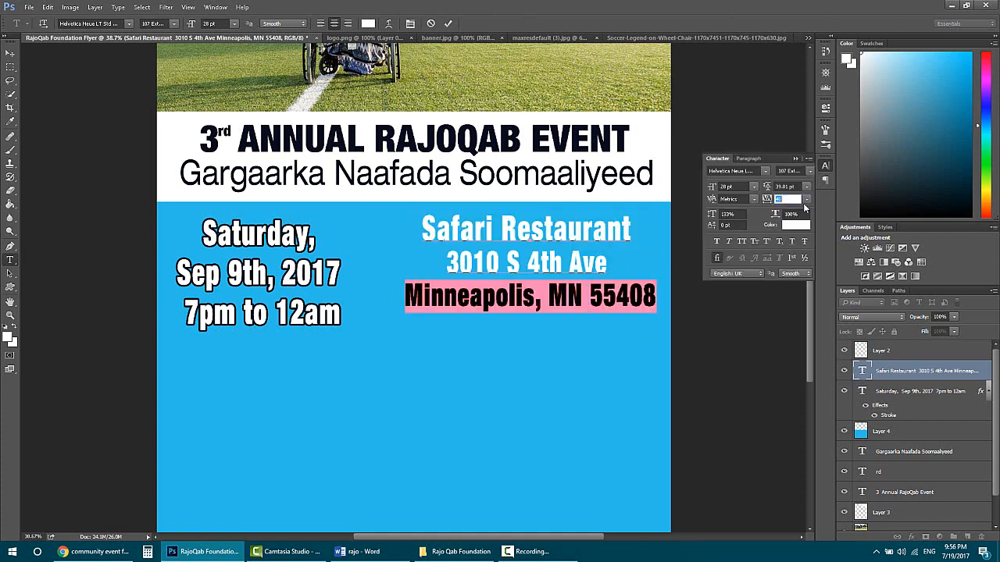
pyautogui.moveTo(767, 199)
pyautogui.mouseDown()
pyautogui.moveTo(746, 199)
pyautogui.moveTo(771, 200)
pyautogui.mouseUp()
pyautogui.click(691, 295)
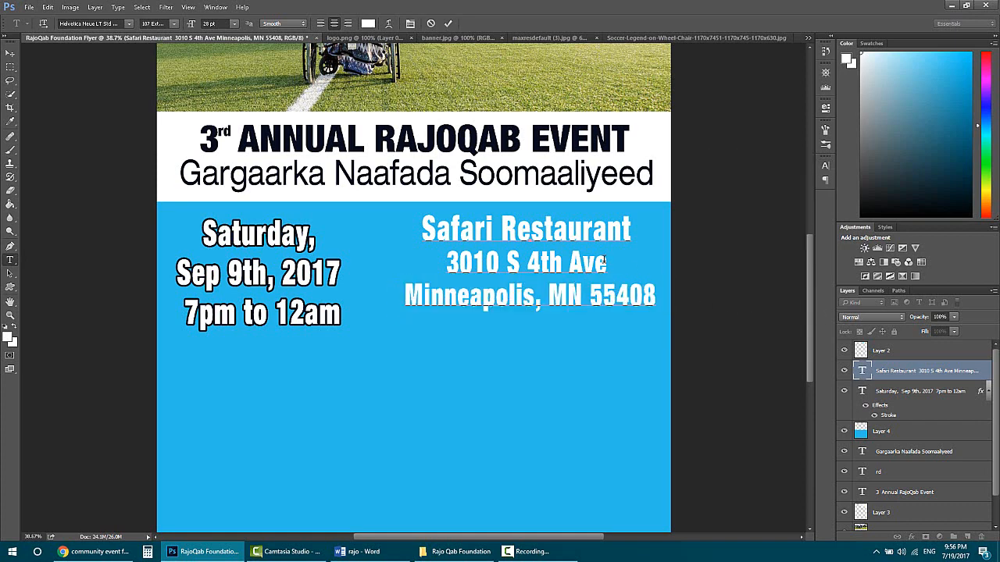
# - Reduce the tracking of the street address line in the venue text
pyautogui.moveTo(607, 263); pyautogui.dragTo(432, 268)
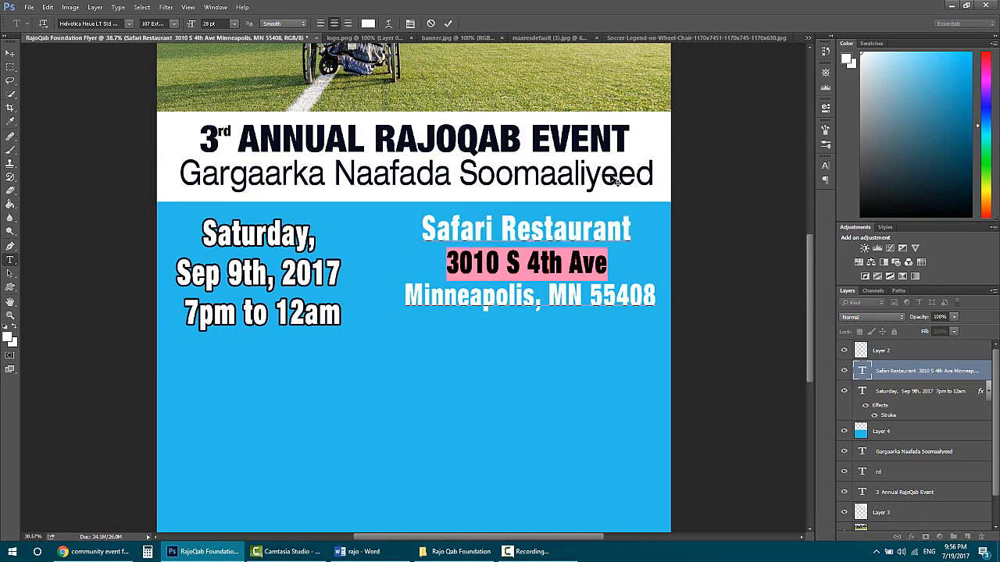
pyautogui.click(825, 166)
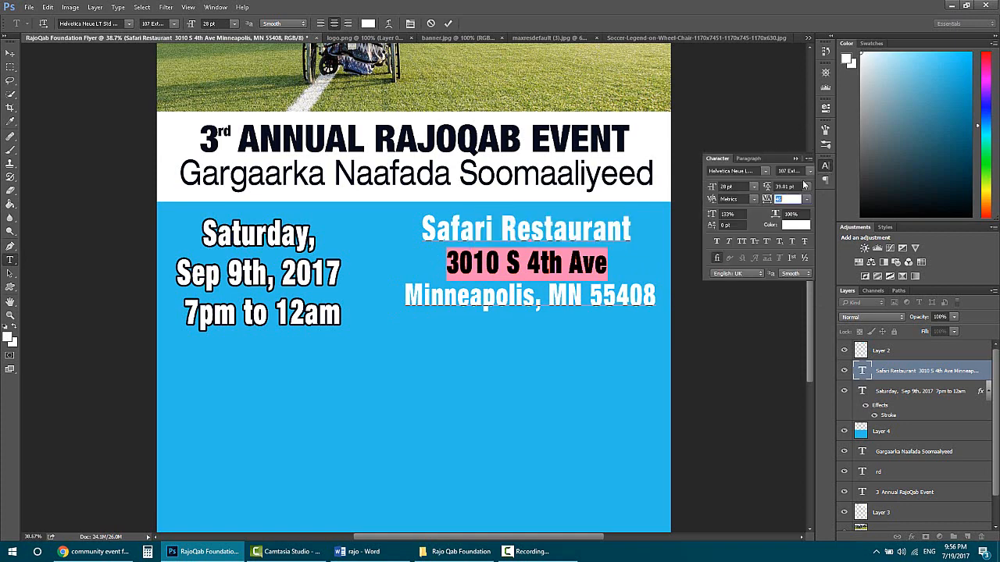
pyautogui.moveTo(770, 202); pyautogui.dragTo(770, 204)
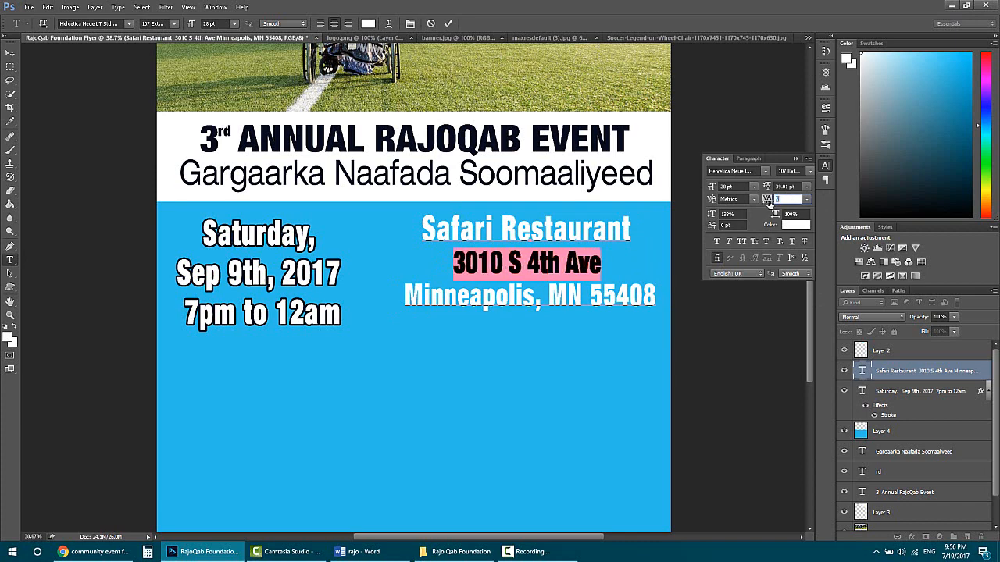
pyautogui.click(572, 277)
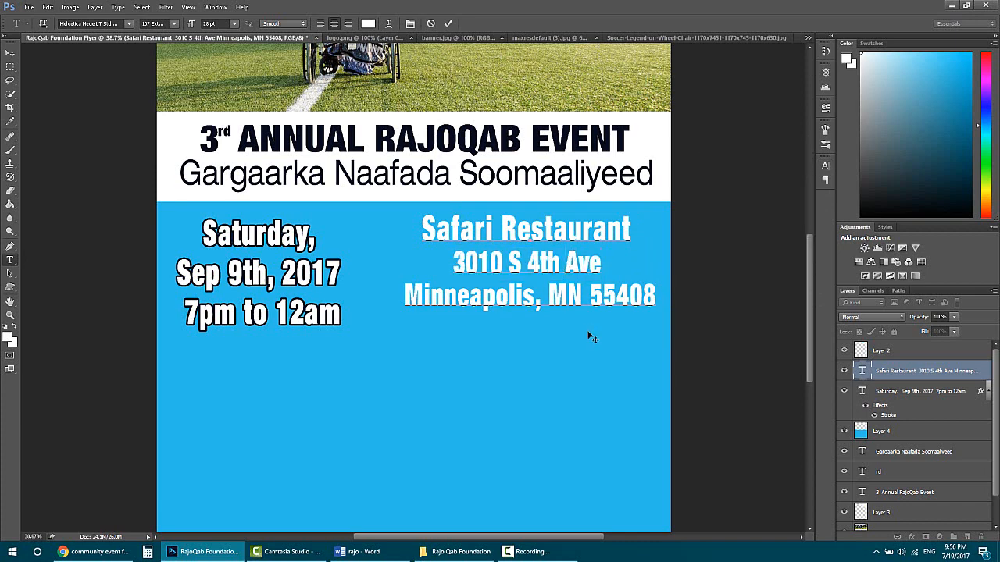
# - Shift the venue text slightly down and right, and nudge the date text slightly up and left
pyautogui.moveTo(591, 336); pyautogui.dragTo(599, 347)
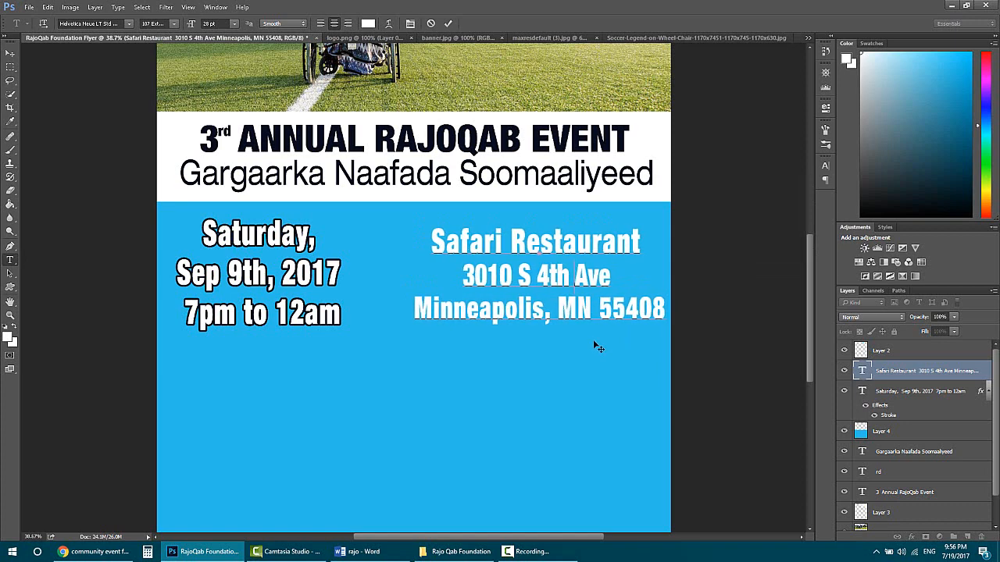
pyautogui.click(944, 390)
pyautogui.click(253, 273)
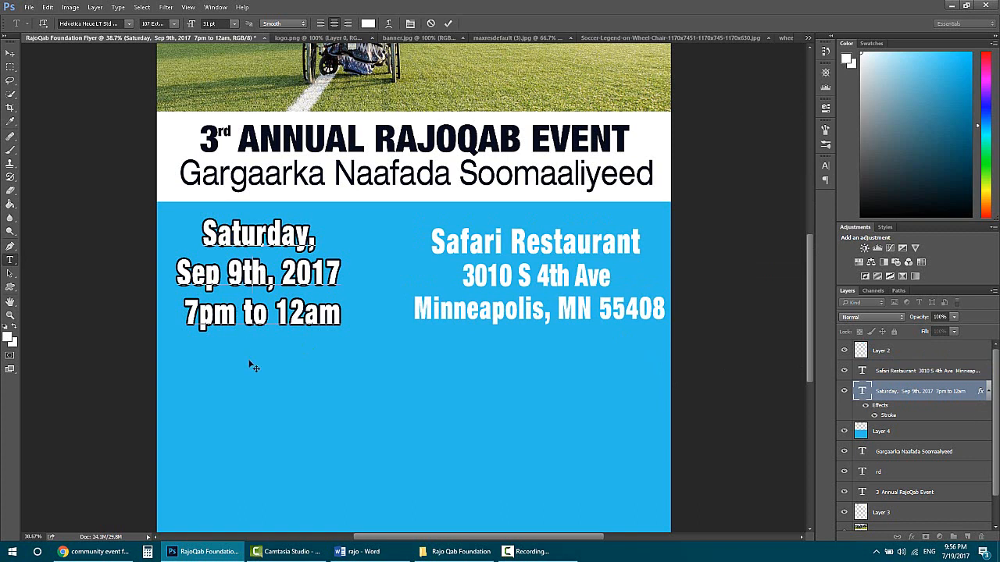
pyautogui.moveTo(255, 370); pyautogui.dragTo(251, 365)
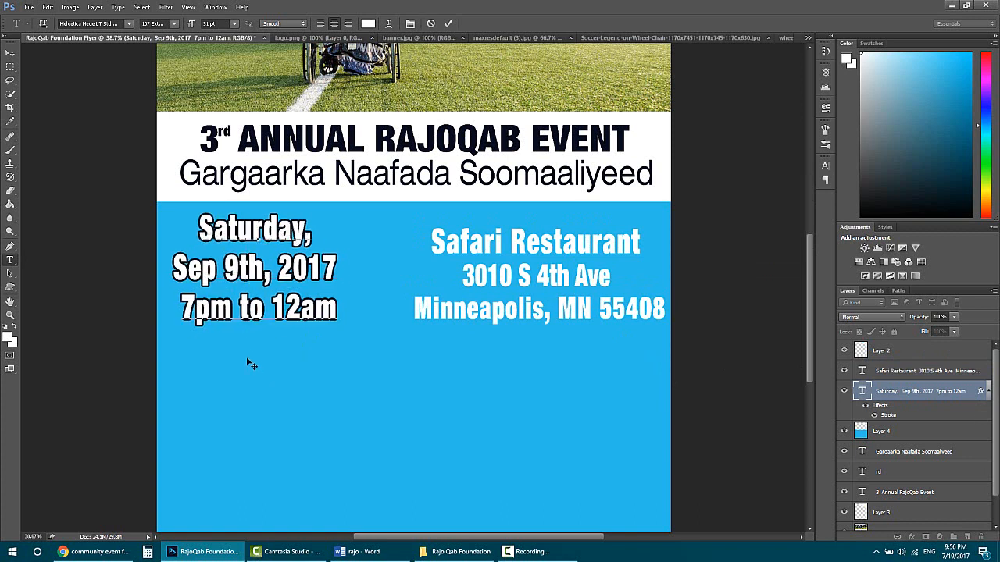
# - Break the state and ZIP code onto a separate line and move the venue text up and right
pyautogui.click(561, 307)
pyautogui.press('Return')
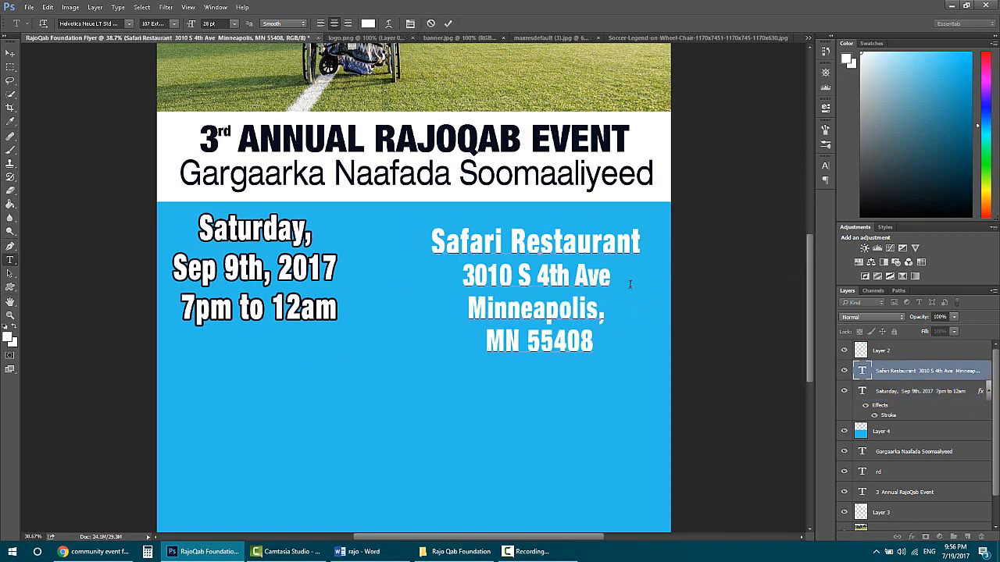
pyautogui.moveTo(559, 397); pyautogui.dragTo(581, 382)
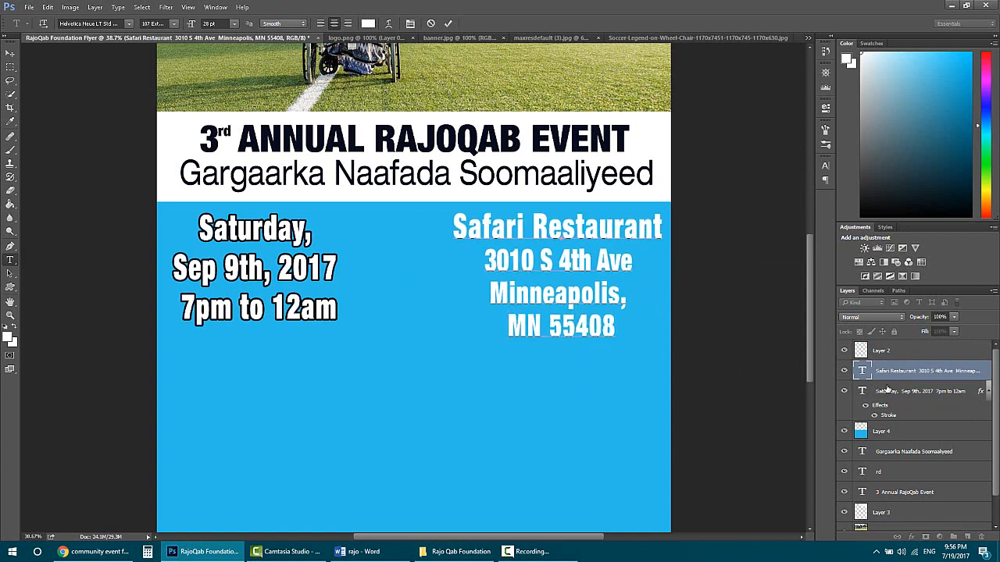
# - Reposition the date and time text close to the upper edge of the blue panel
pyautogui.click(304, 312)
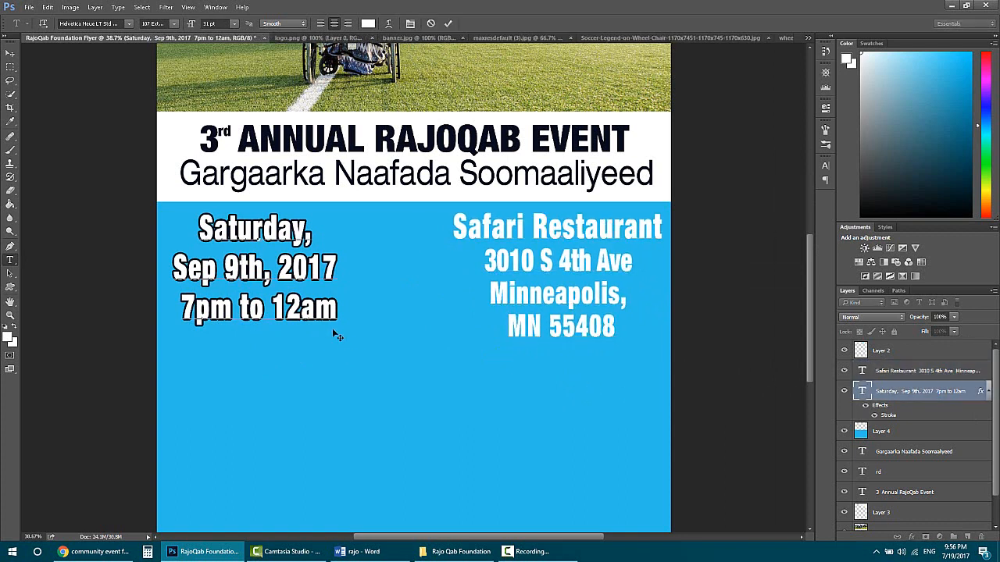
pyautogui.moveTo(333, 334); pyautogui.dragTo(328, 361)
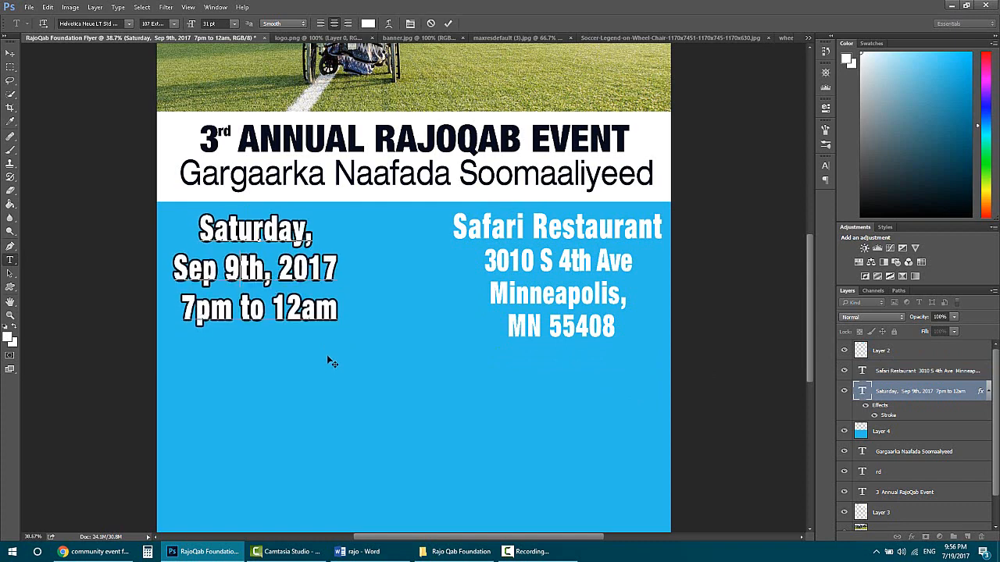
pyautogui.scroll(-3, 395, 314)
pyautogui.scroll(1, 397, 299)
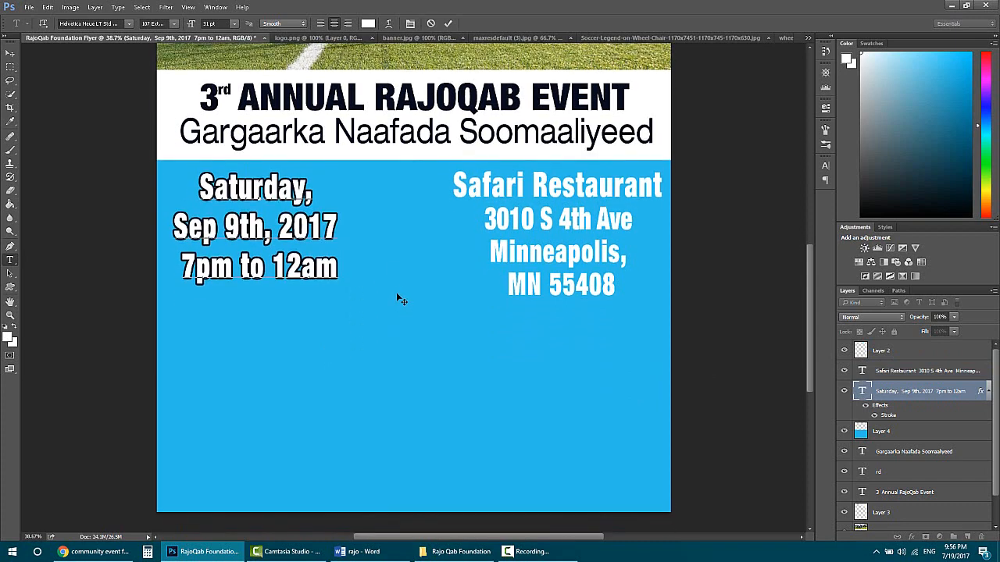
pyautogui.moveTo(280, 348)
pyautogui.mouseDown()
pyautogui.moveTo(284, 362)
pyautogui.moveTo(288, 339)
pyautogui.moveTo(280, 341)
pyautogui.mouseUp()
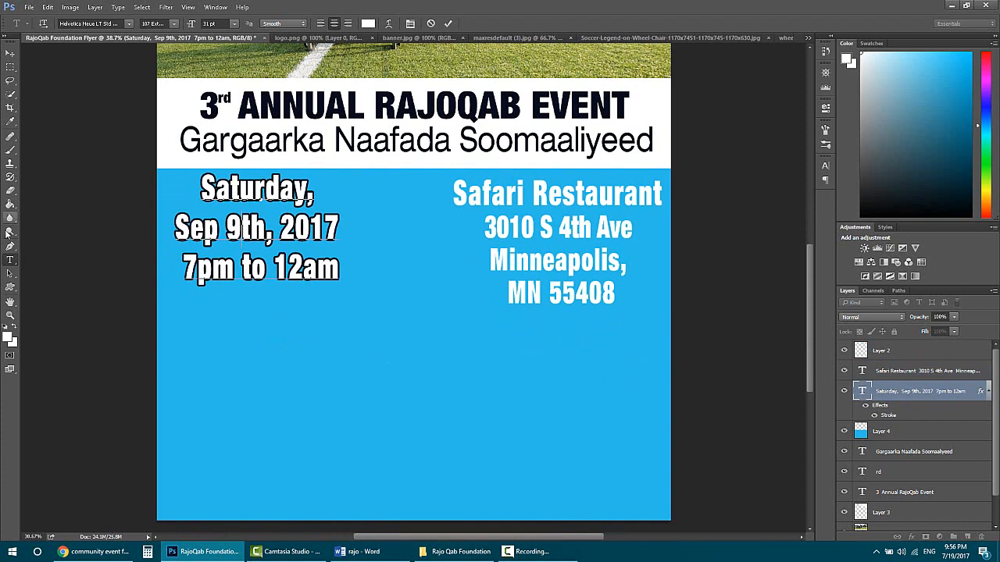
# - Left-align all the venue text and move it back inside the blue panel
pyautogui.click(893, 368)
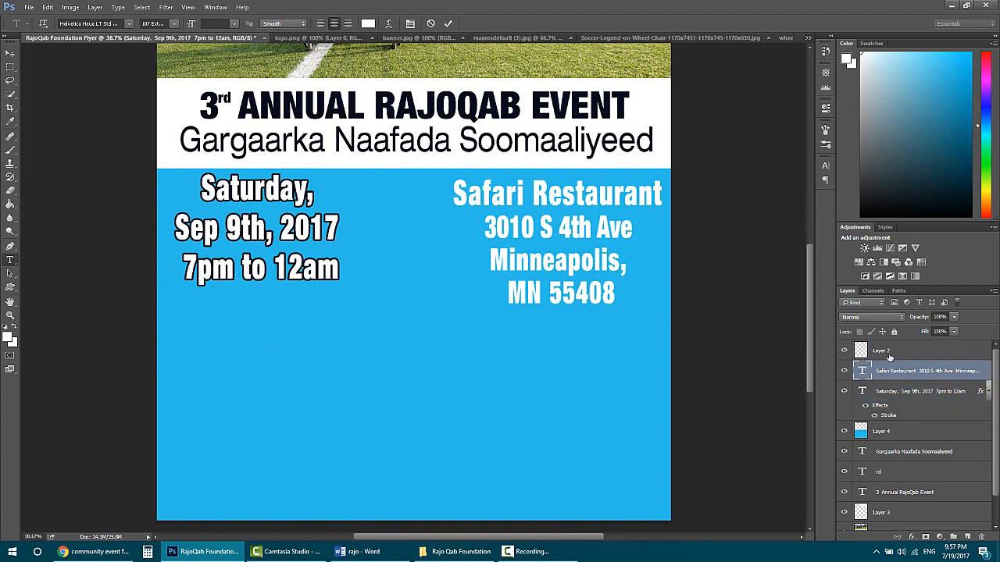
pyautogui.click(602, 263)
pyautogui.hotkey('ctrl', 'a')
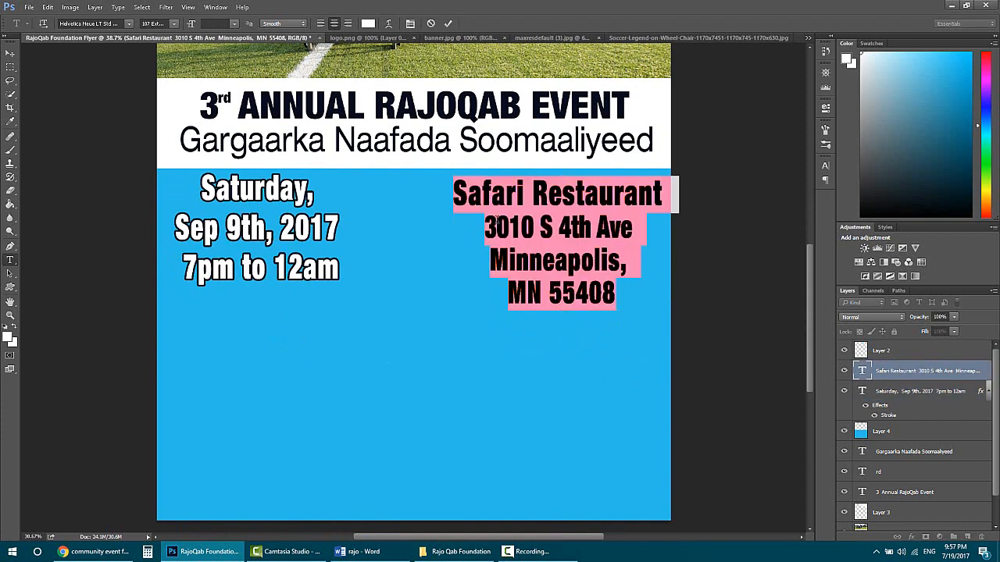
pyautogui.click(321, 24)
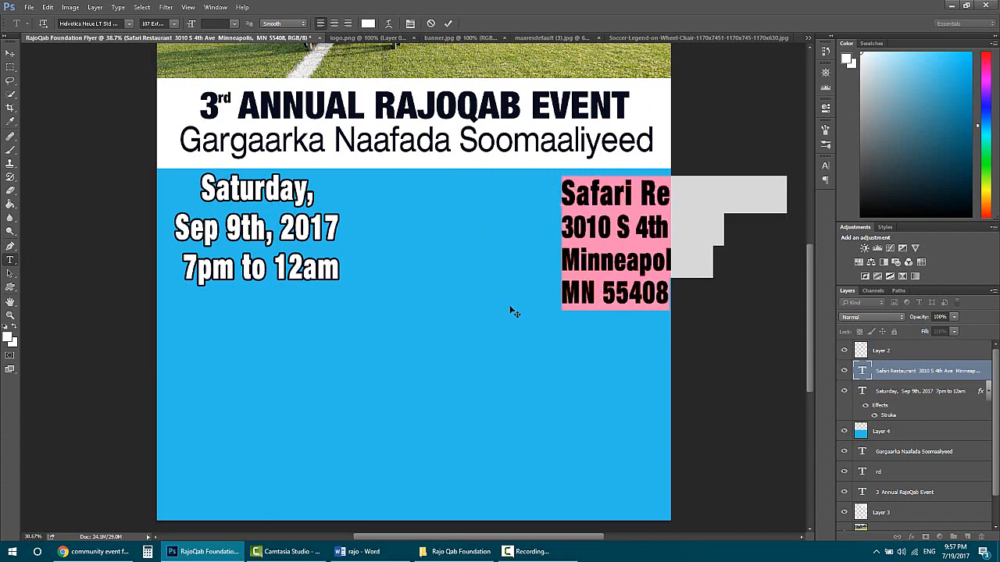
pyautogui.moveTo(371, 322); pyautogui.dragTo(369, 318)
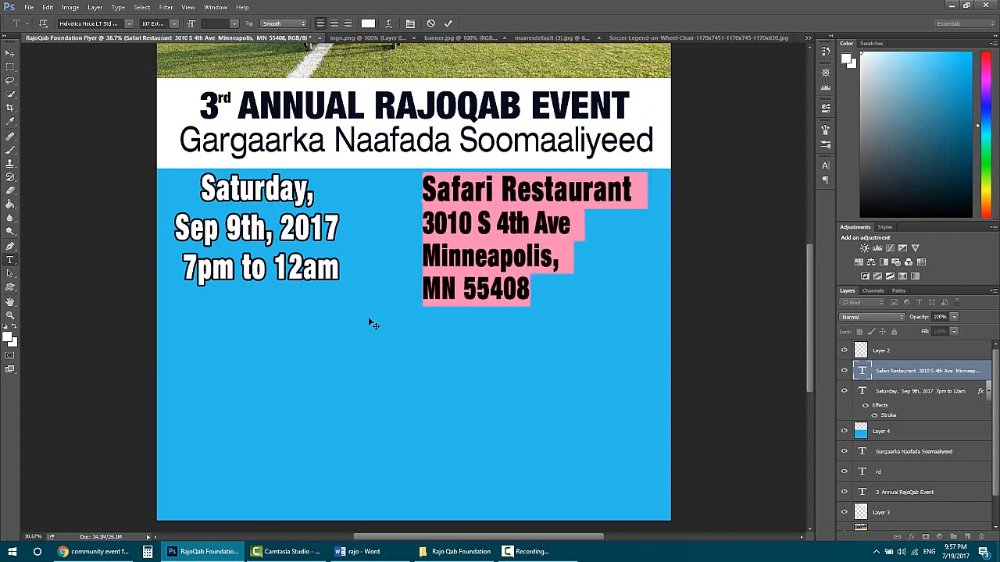
# - Rejoin the state and ZIP code with the city line and shift the venue text left to fit the blue panel
pyautogui.click(571, 242)
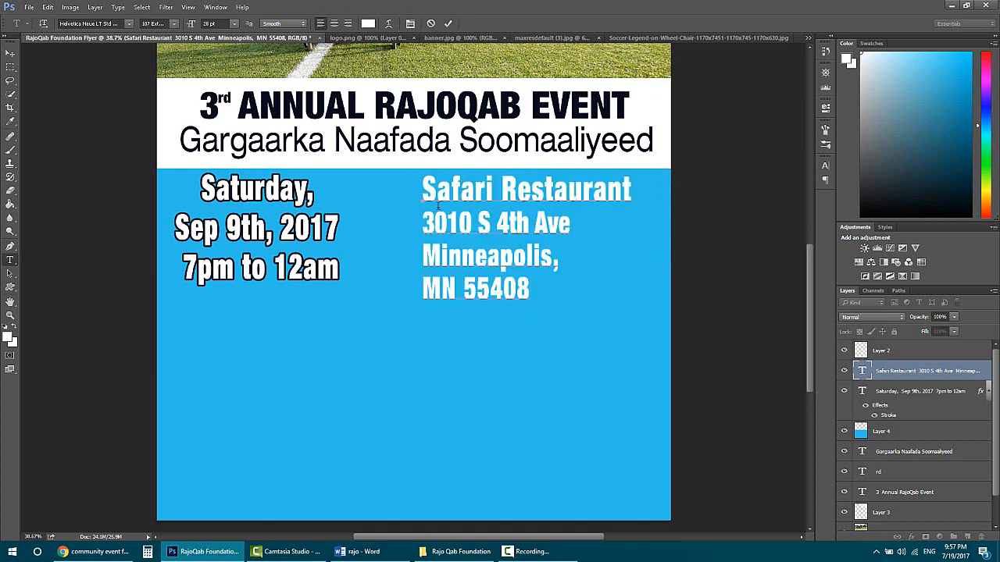
pyautogui.moveTo(466, 407); pyautogui.dragTo(469, 408)
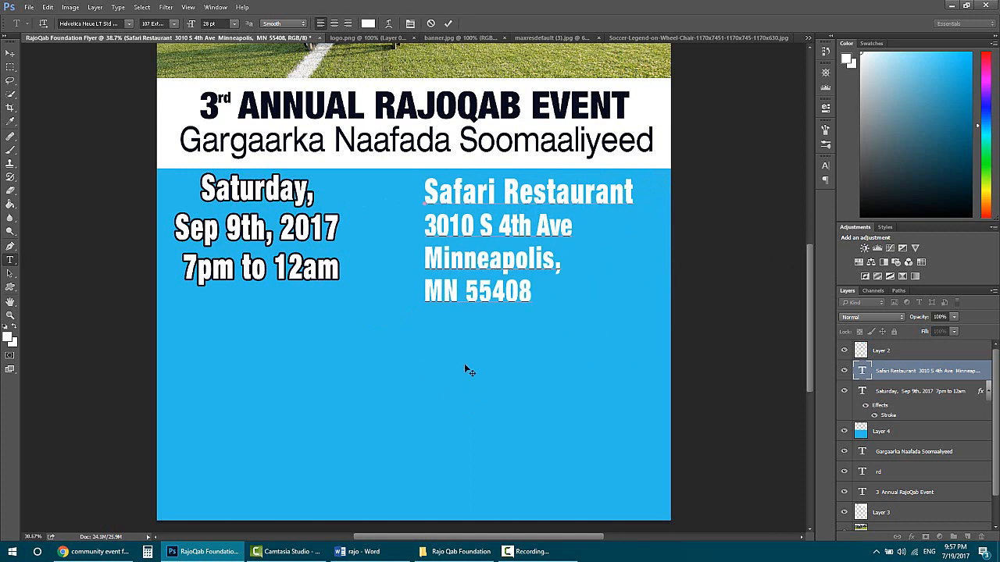
pyautogui.press('Delete')
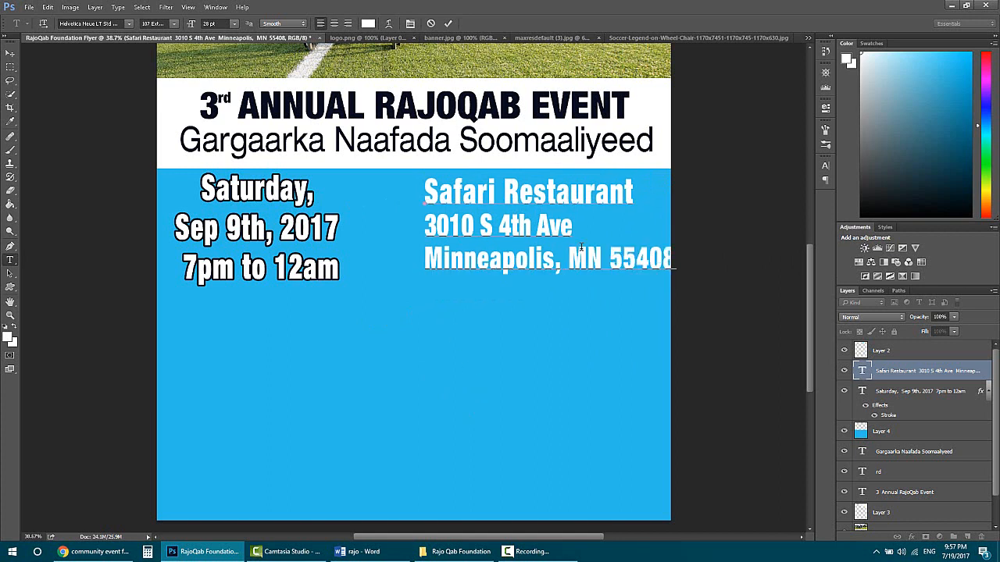
pyautogui.moveTo(641, 368); pyautogui.dragTo(628, 373)
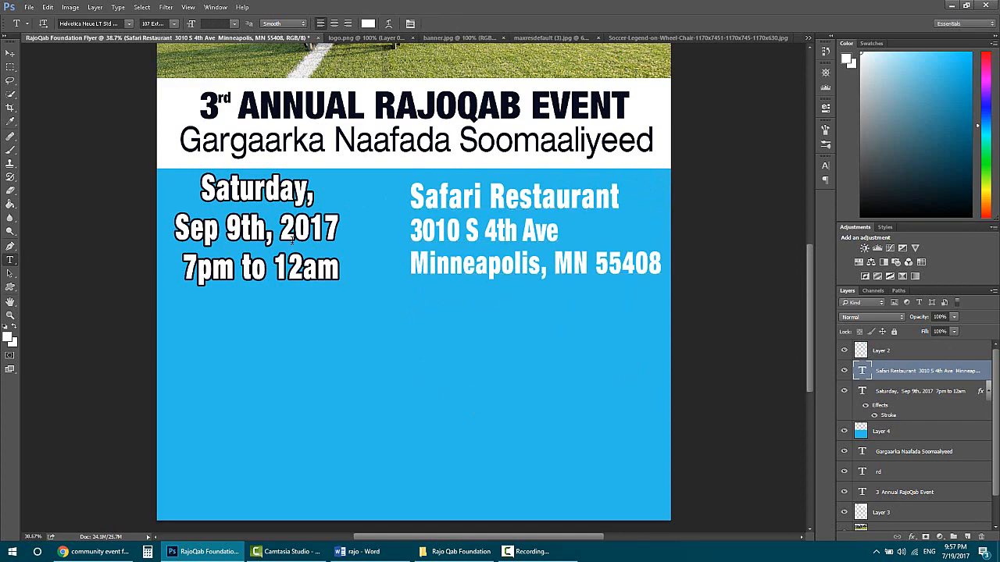
# - Right-align all the date and time text and reposition it within the blue panel
pyautogui.click(294, 229)
pyautogui.hotkey('ctrl', 'a')
pyautogui.click(348, 23)
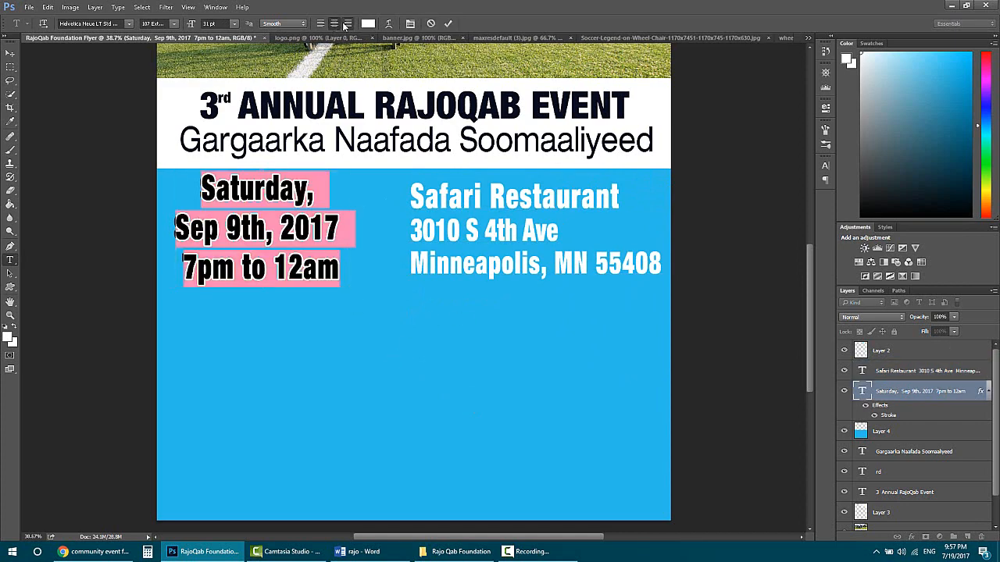
pyautogui.moveTo(345, 329); pyautogui.dragTo(364, 328)
# - Remove the trailing space after "2017" and the comma and space after "Saturday" in the date text
pyautogui.click(316, 251)
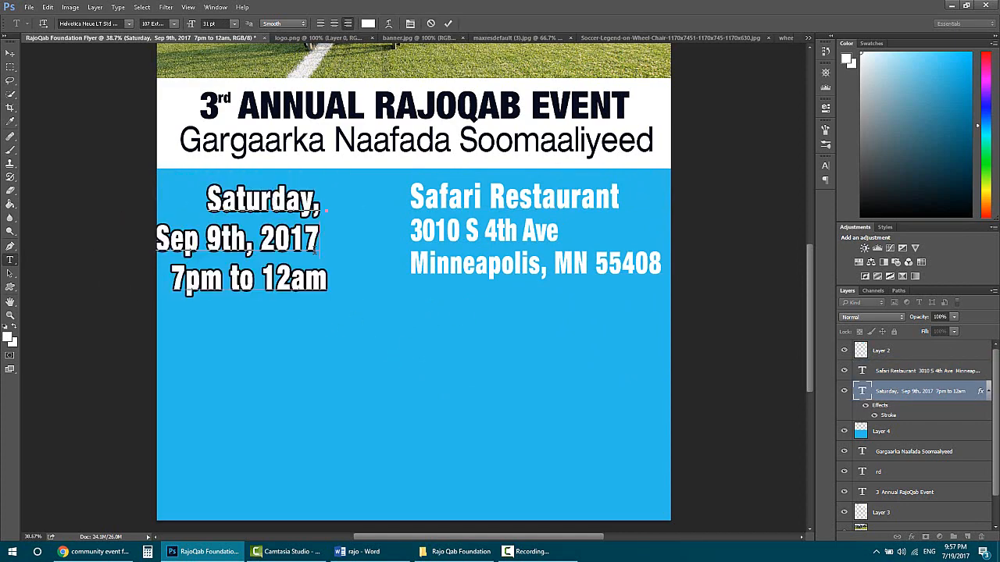
pyautogui.moveTo(318, 241); pyautogui.dragTo(362, 250)
pyautogui.press('BackSpace')
pyautogui.moveTo(321, 200); pyautogui.dragTo(395, 214)
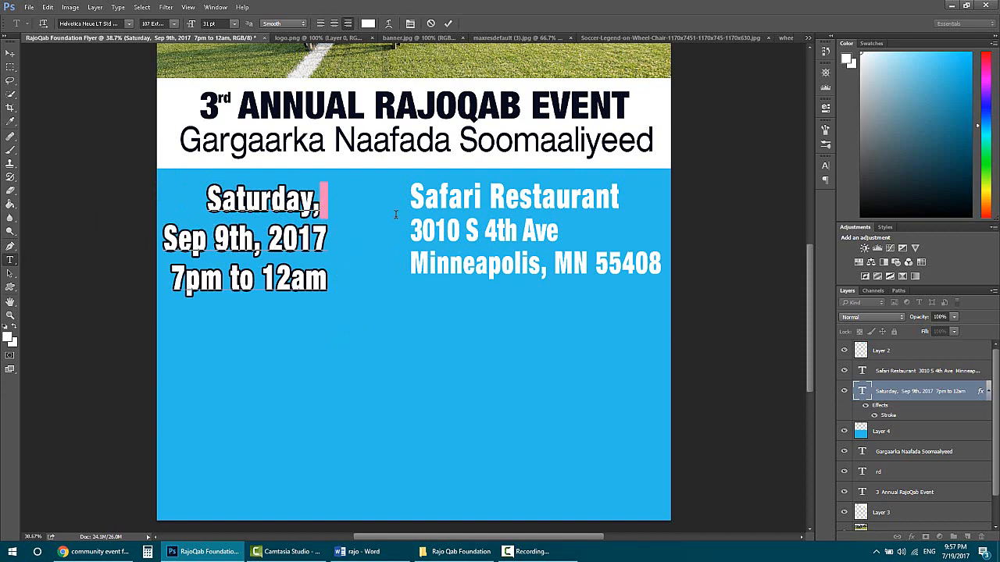
pyautogui.press('BackSpace')
pyautogui.press('BackSpace')
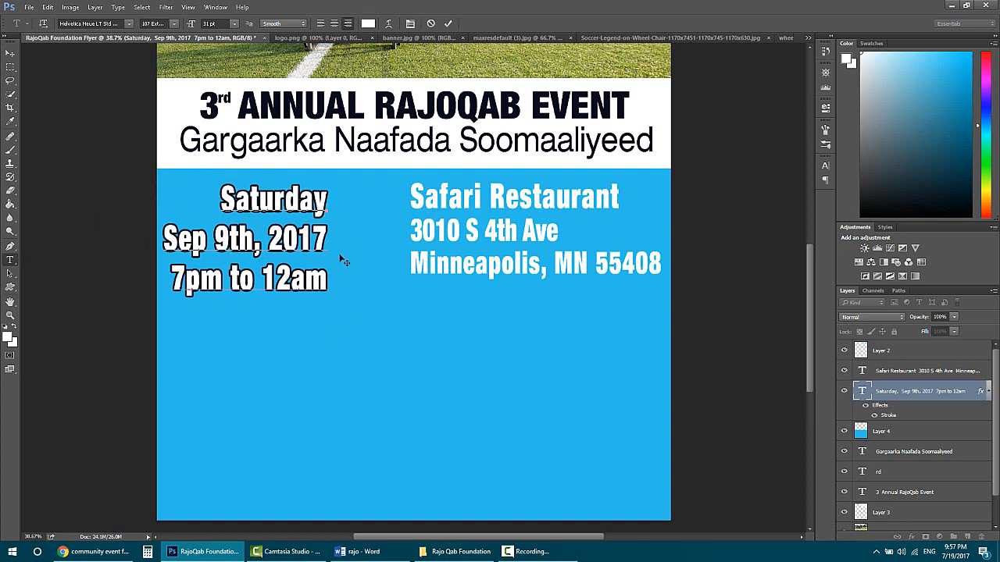
# - Move the date text up and right, beside the venue text, and commit the edit
pyautogui.moveTo(345, 331); pyautogui.dragTo(383, 325)
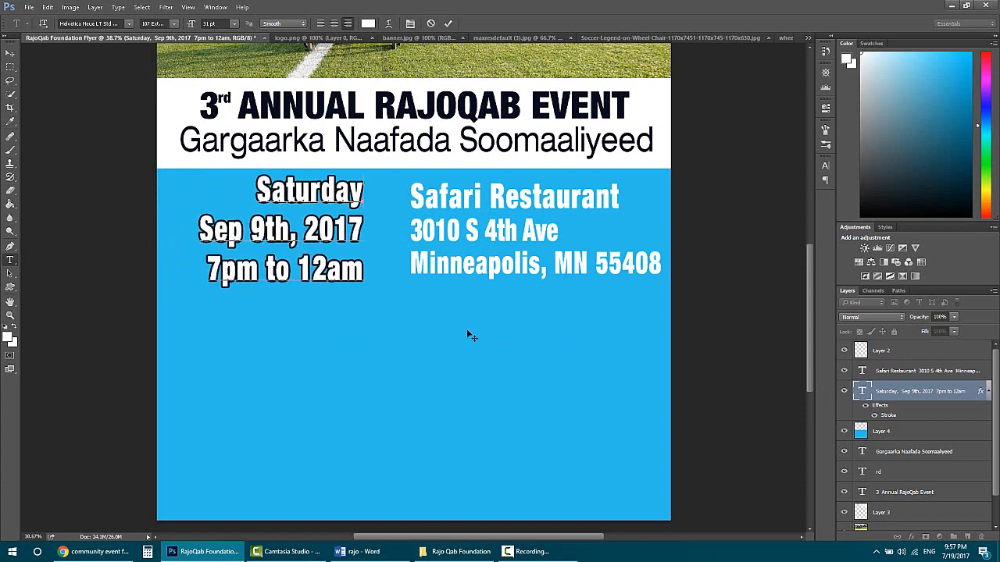
pyautogui.click(871, 419)
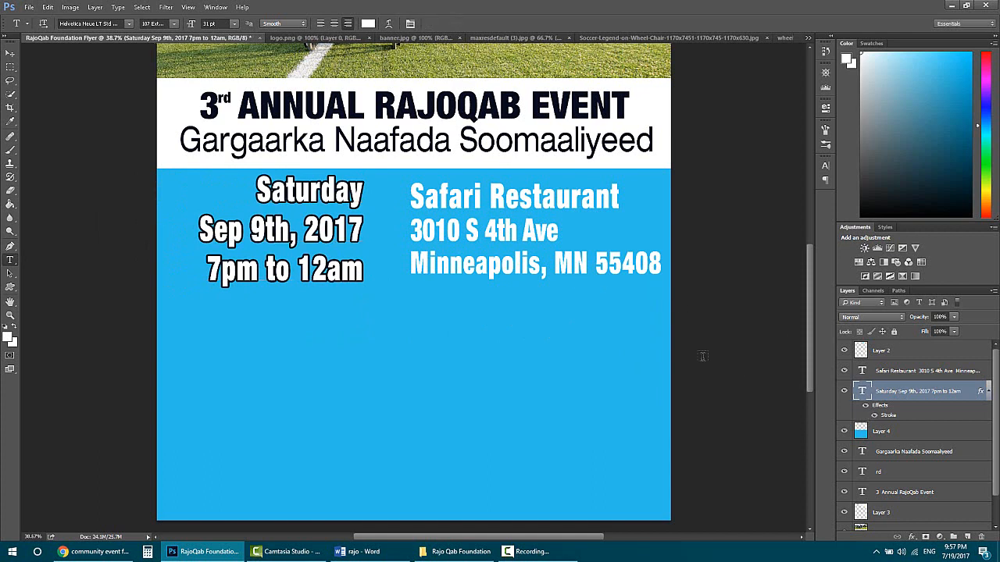
# - Break the venue text before the state so state and ZIP code get their own line, and tighten the leading of all its lines
pyautogui.click(557, 259)
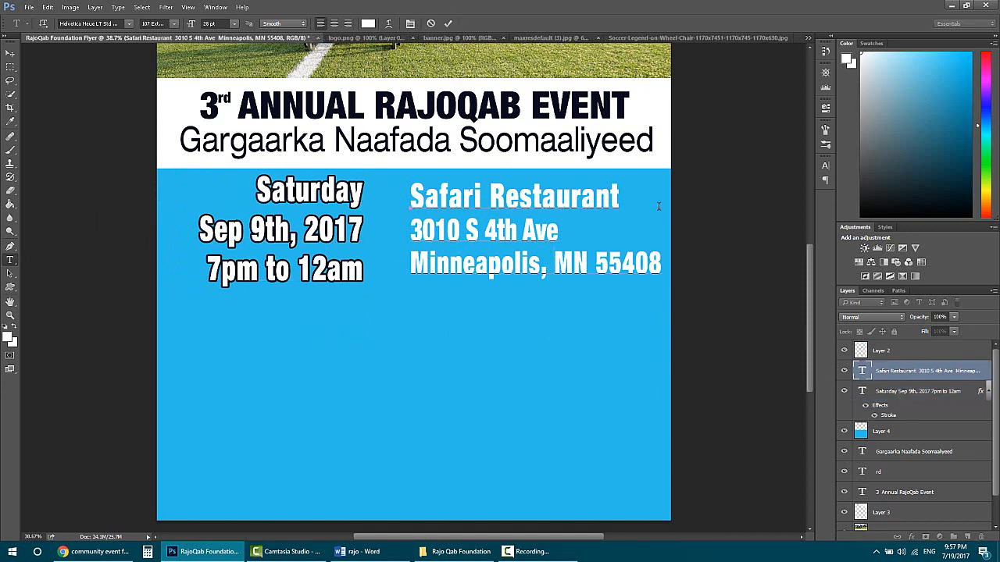
pyautogui.press('Return')
pyautogui.moveTo(504, 295); pyautogui.dragTo(529, 283)
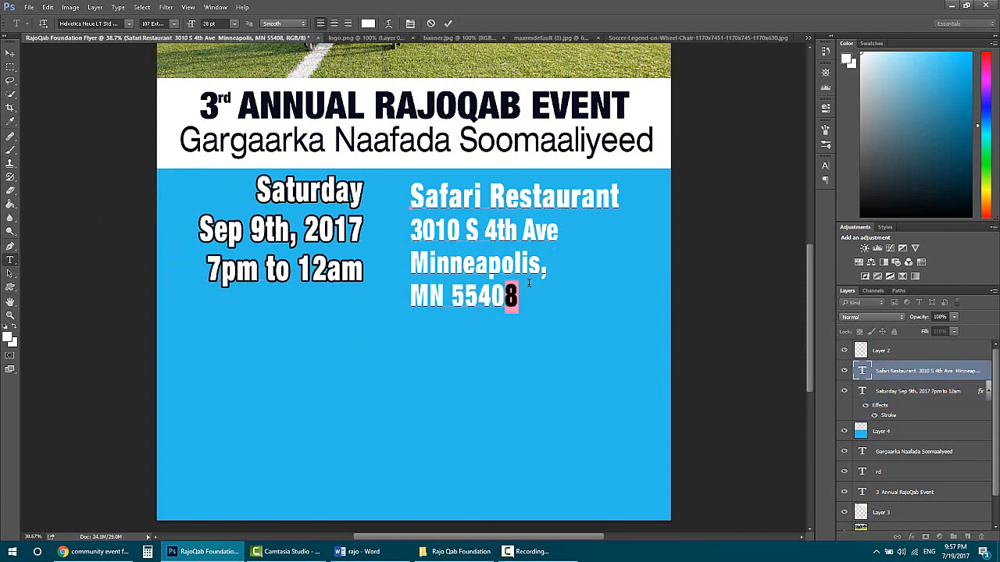
pyautogui.hotkey('ctrl', 'a')
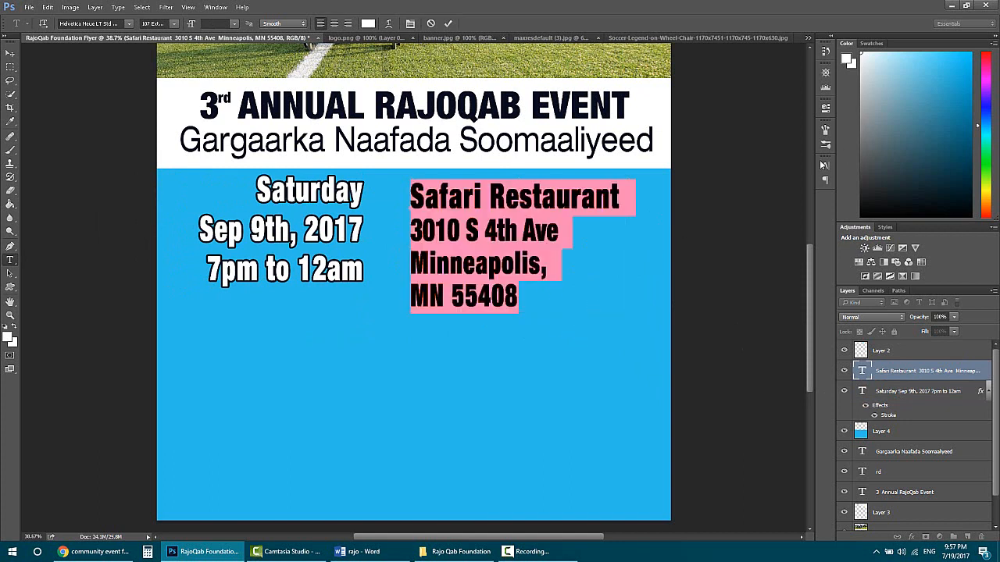
pyautogui.click(825, 165)
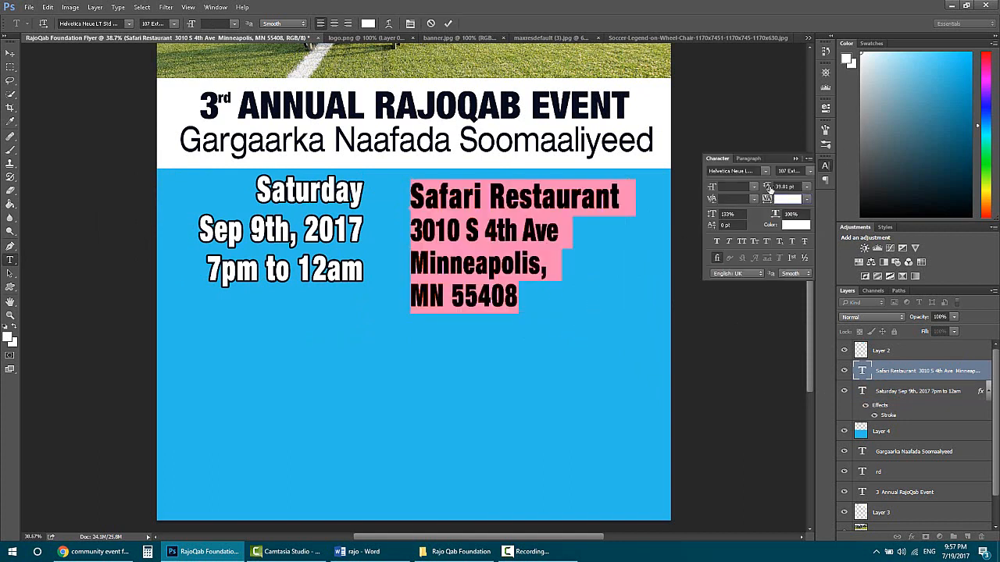
pyautogui.moveTo(769, 189); pyautogui.dragTo(767, 192)
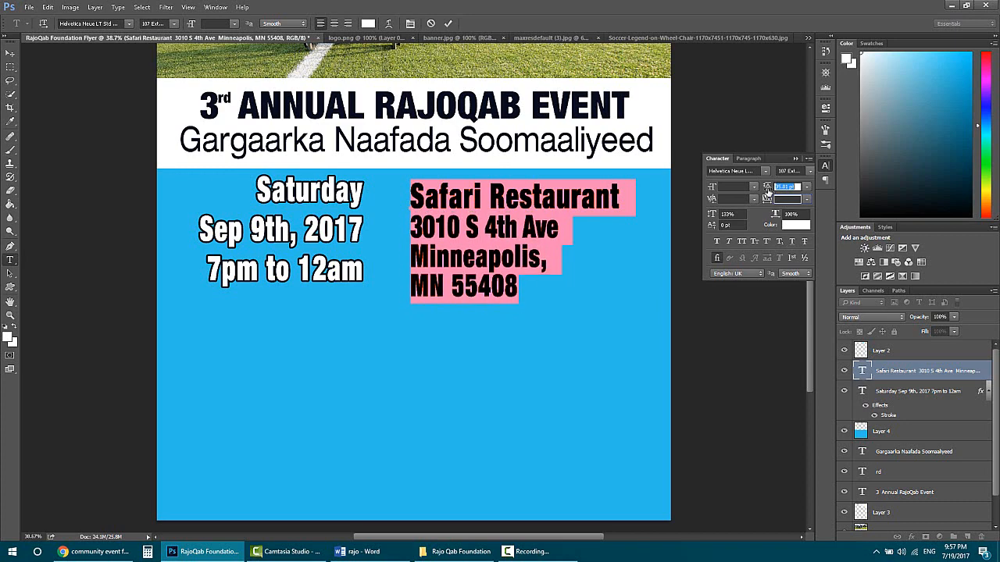
# - Move the venue text right and slightly up, and shift the date text right and up within the blue panel
pyautogui.moveTo(445, 393); pyautogui.dragTo(468, 390)
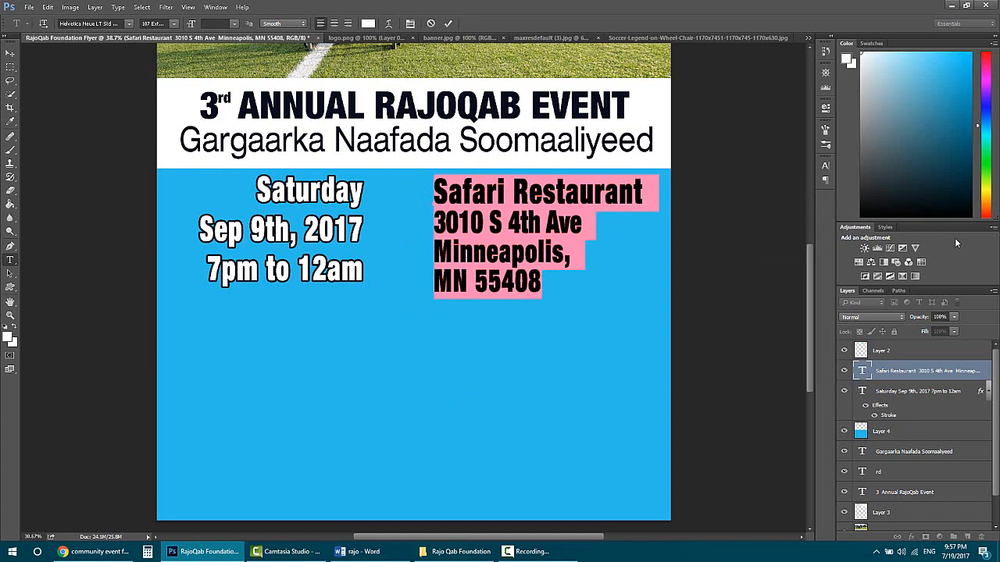
pyautogui.moveTo(531, 390); pyautogui.dragTo(537, 391)
pyautogui.click(906, 377)
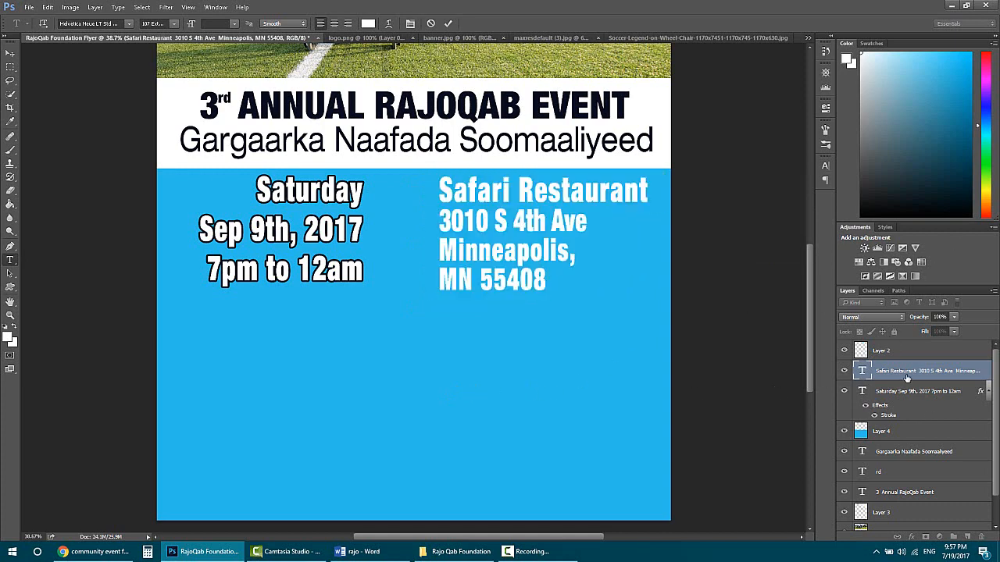
pyautogui.click(277, 235)
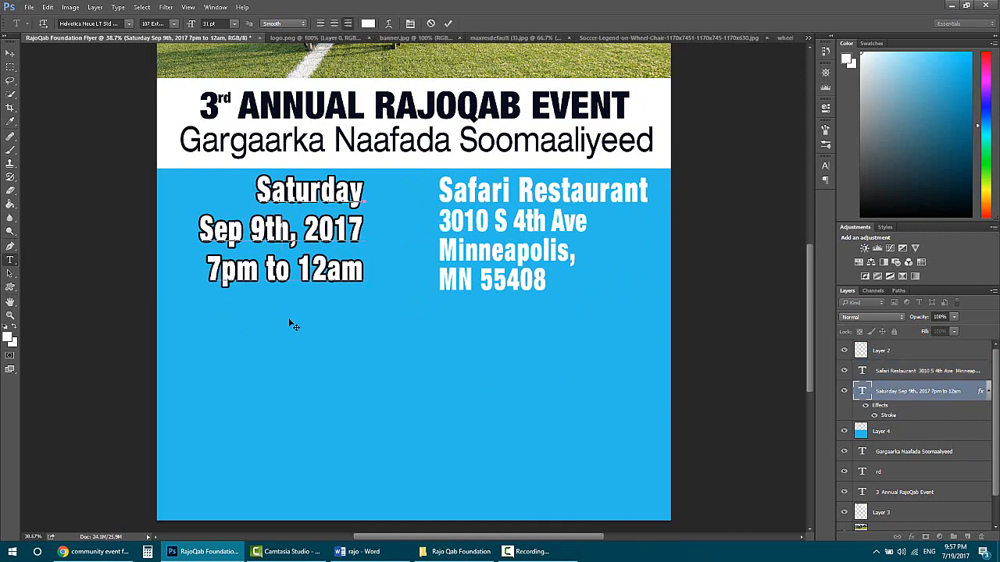
pyautogui.moveTo(282, 320)
pyautogui.mouseDown()
pyautogui.moveTo(297, 322)
pyautogui.moveTo(298, 311)
pyautogui.mouseUp()
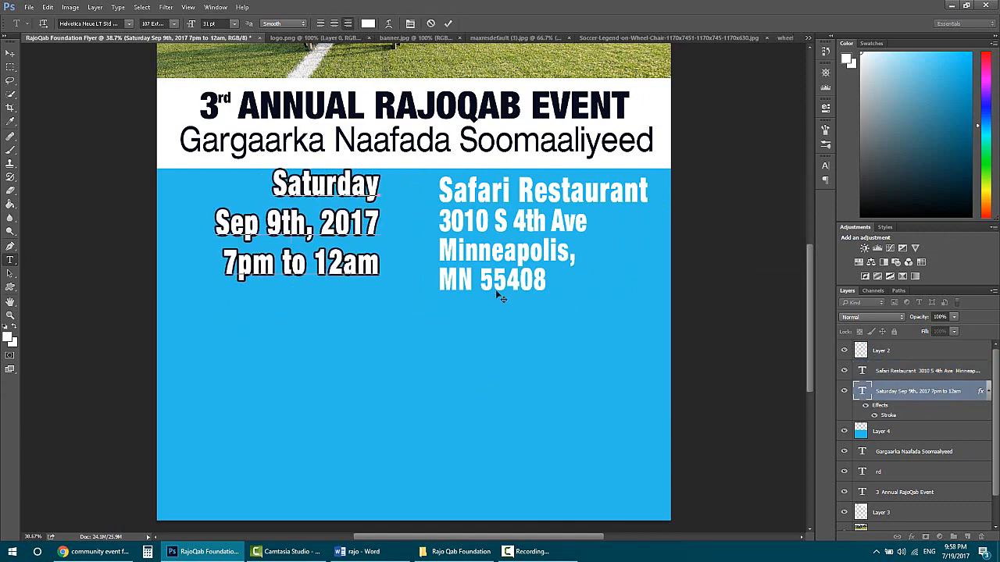
# - Show the grid over the flyer and inspect how the text blocks line up with it
pyautogui.click(188, 7)
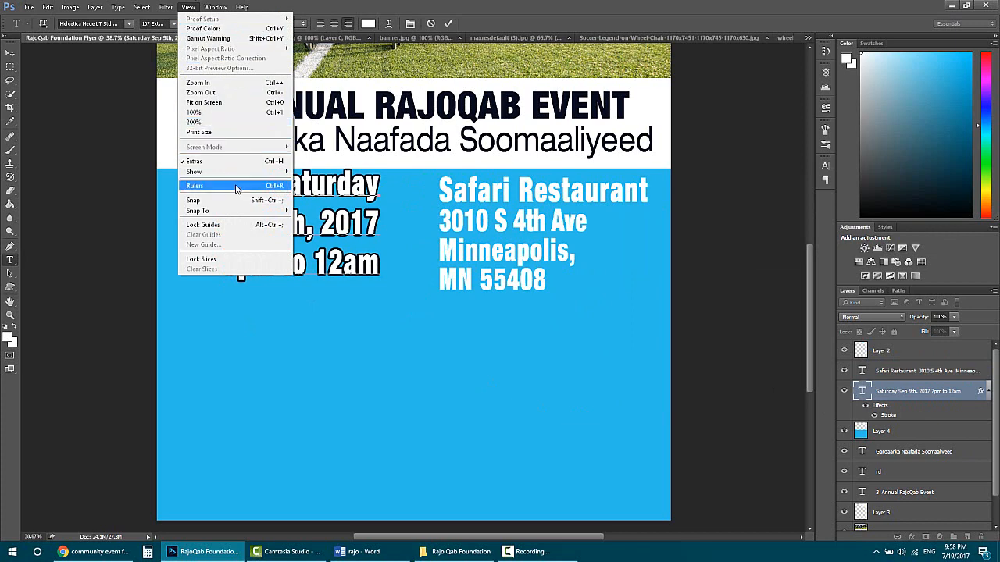
pyautogui.moveTo(245, 172)
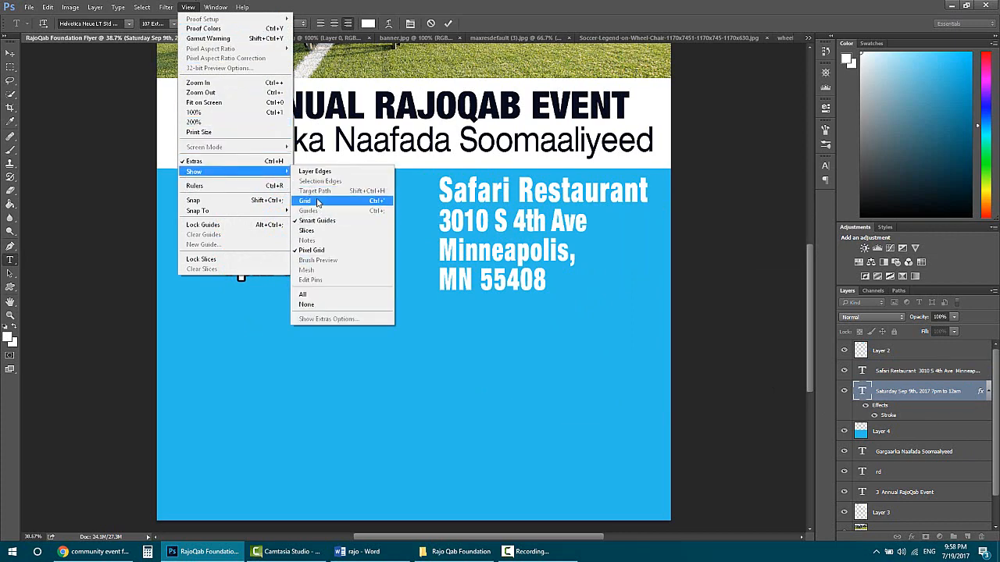
pyautogui.click(317, 203)
pyautogui.scroll(5, 390, 273)
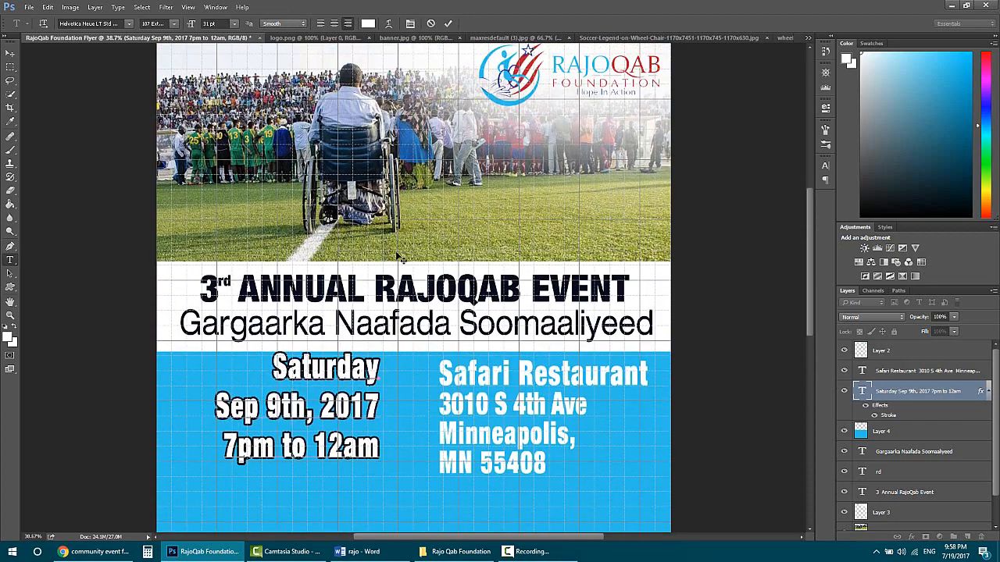
pyautogui.scroll(-2, 398, 258)
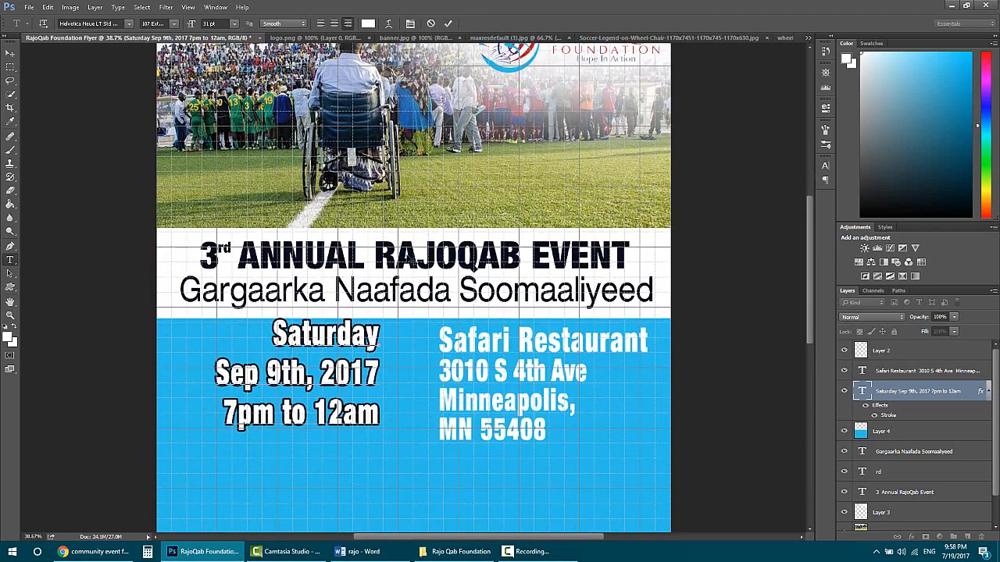
pyautogui.scroll(5, 414, 264)
pyautogui.scroll(-3, 413, 263)
pyautogui.scroll(4, 413, 264)
pyautogui.scroll(-7, 413, 263)
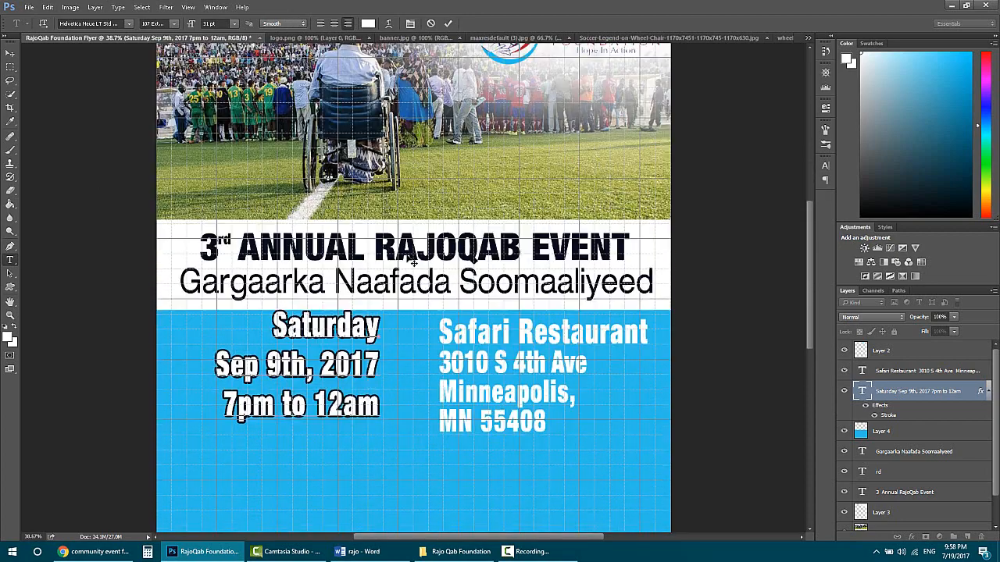
pyautogui.scroll(-2, 413, 263)
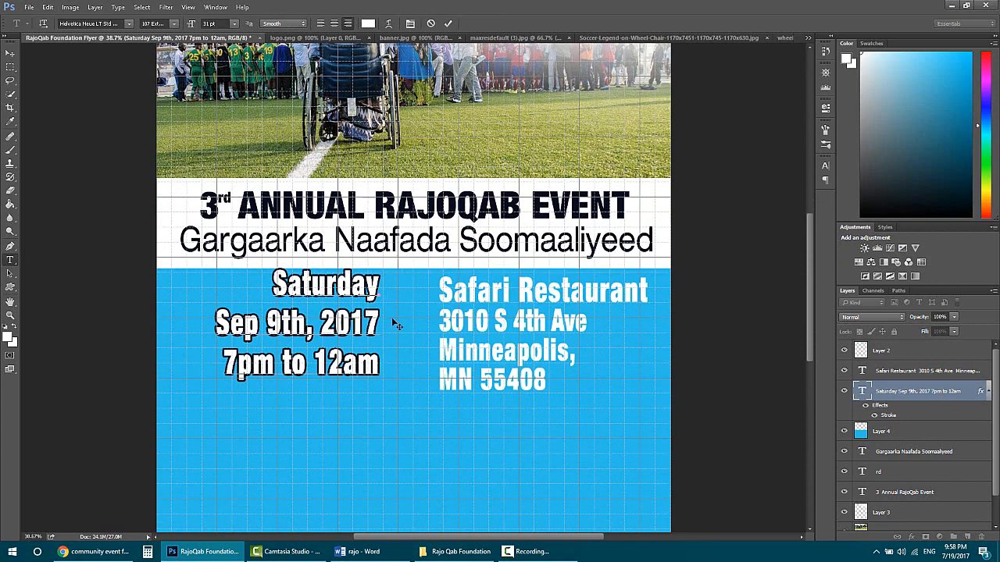
# - Commit the date text and nudge the venue text left and slightly up against the grid
pyautogui.rightClick(495, 297)
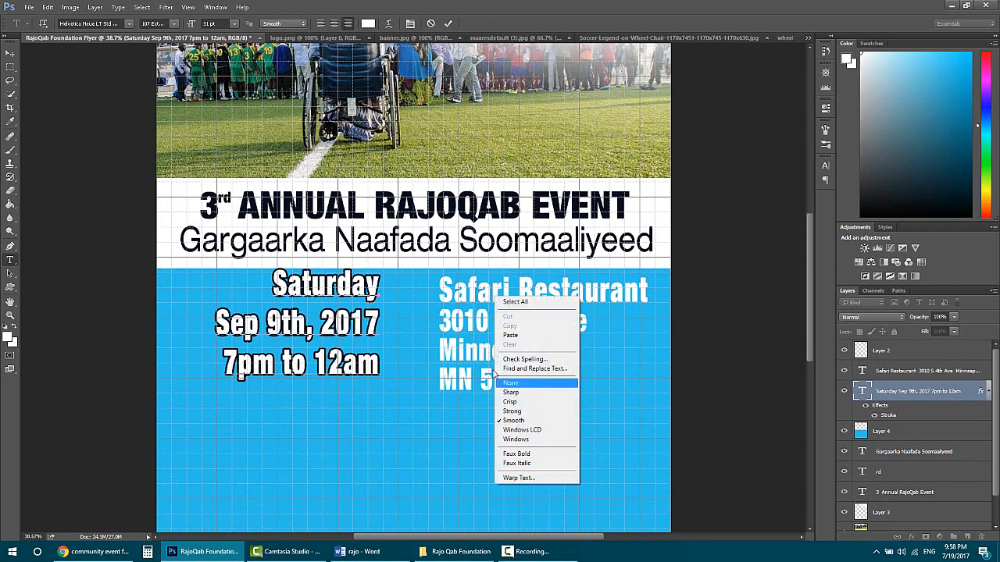
pyautogui.click(474, 340)
pyautogui.click(908, 394)
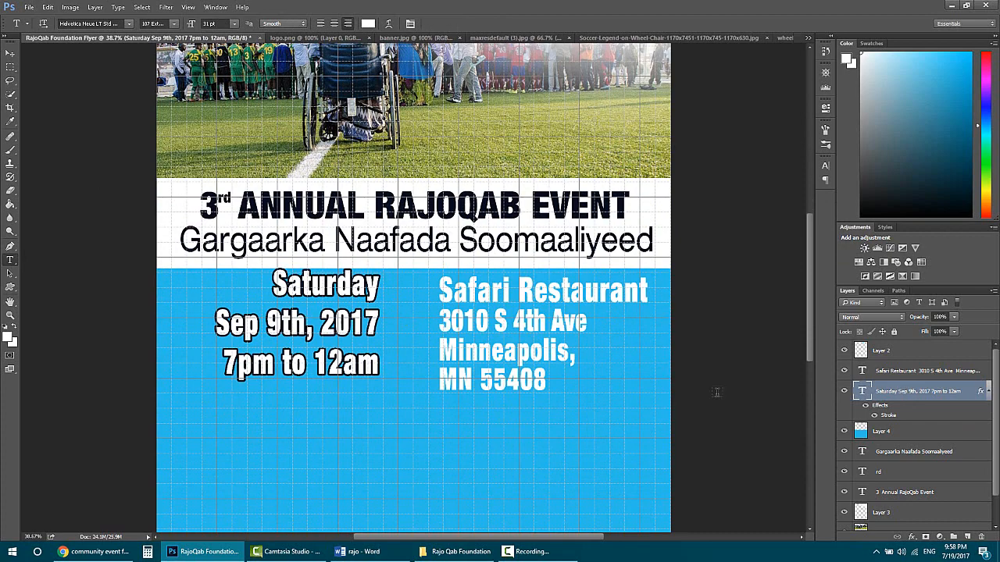
pyautogui.click(482, 326)
pyautogui.moveTo(479, 421)
pyautogui.mouseDown()
pyautogui.moveTo(469, 412)
pyautogui.moveTo(469, 421)
pyautogui.mouseUp()
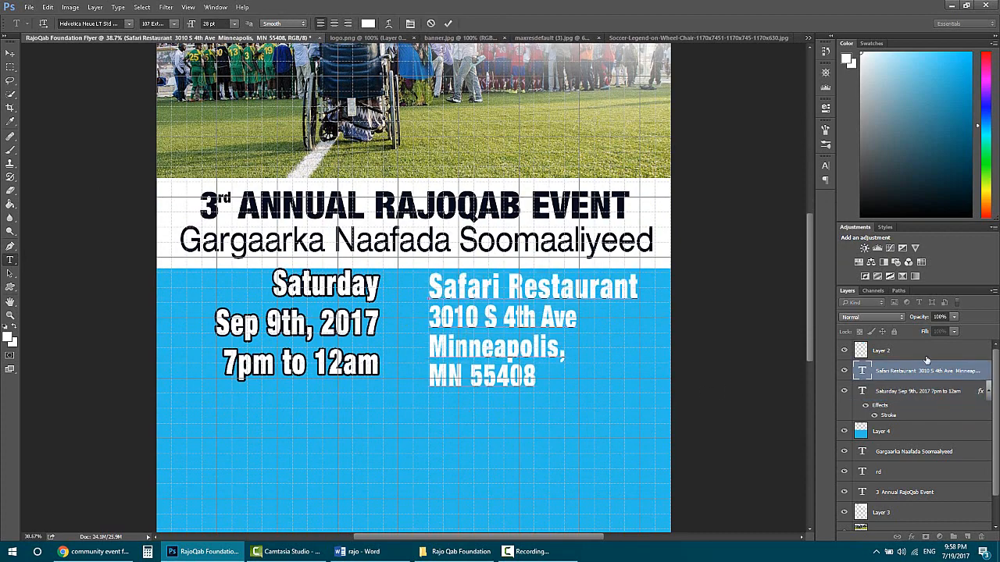
# - Commit the venue text and nudge the date text down slightly to balance it with the venue block
pyautogui.click(903, 395)
pyautogui.click(869, 396)
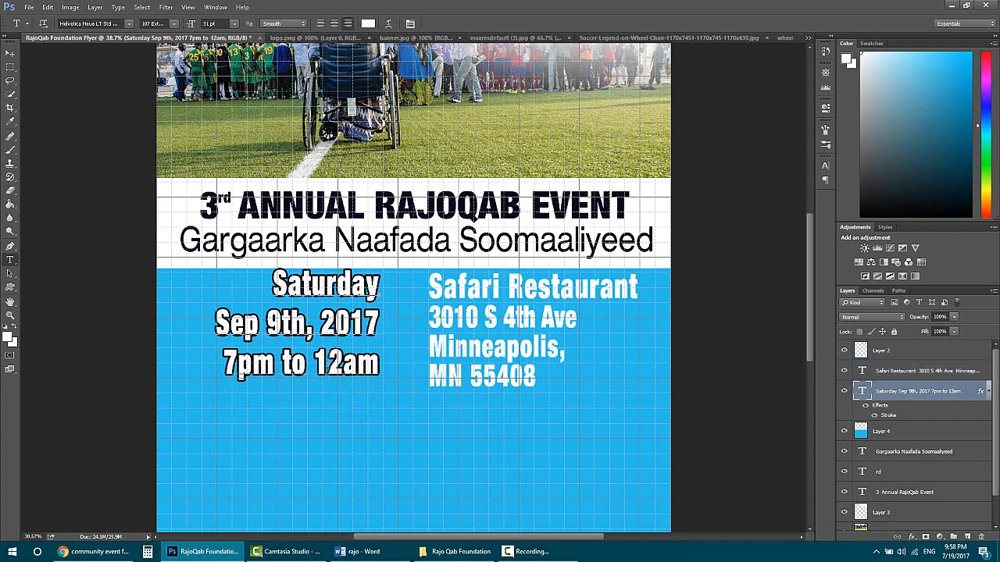
pyautogui.click(374, 296)
pyautogui.moveTo(318, 413); pyautogui.dragTo(319, 417)
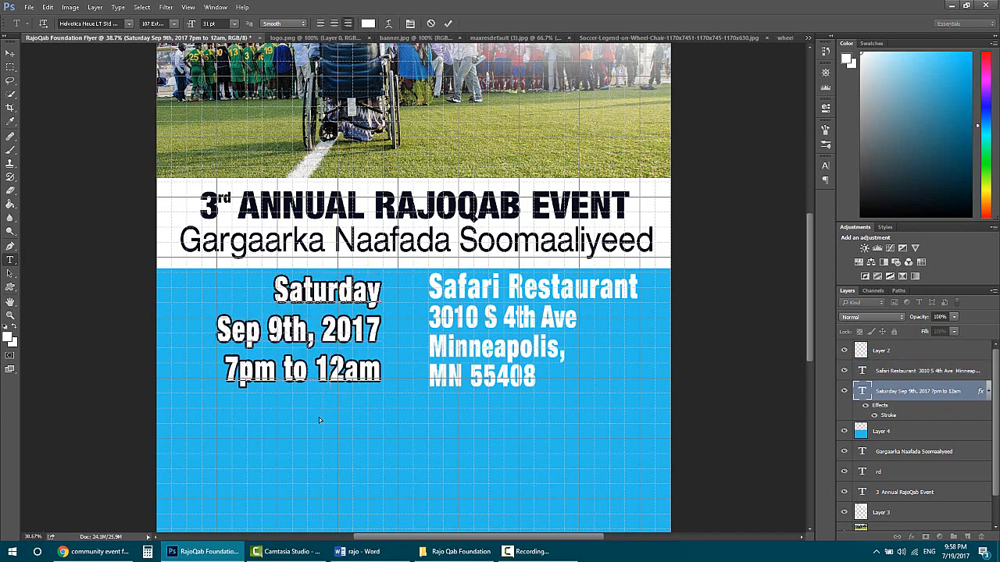
# - Review the flyer's text alignment and hide the grid
pyautogui.scroll(3, 471, 375)
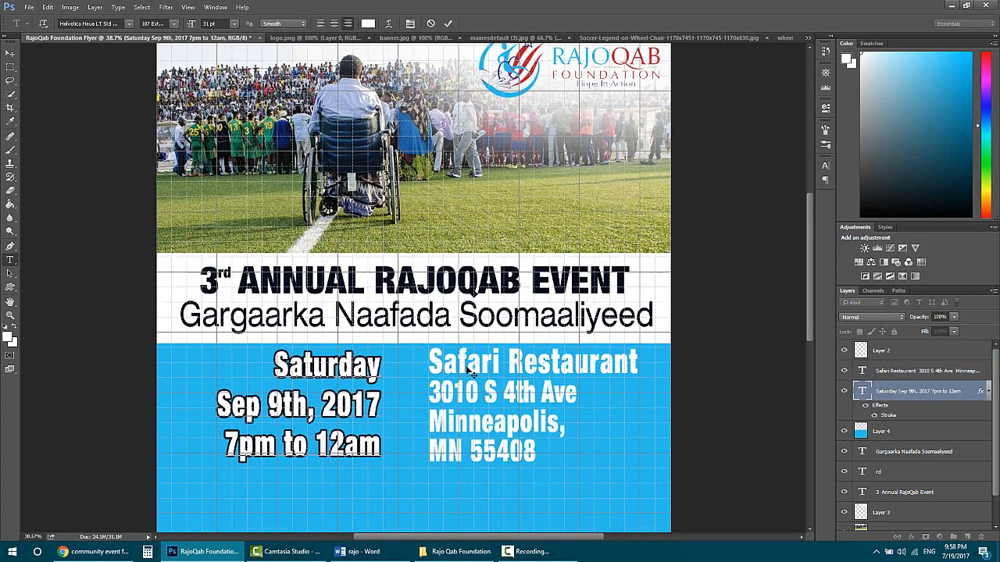
pyautogui.scroll(-5, 472, 376)
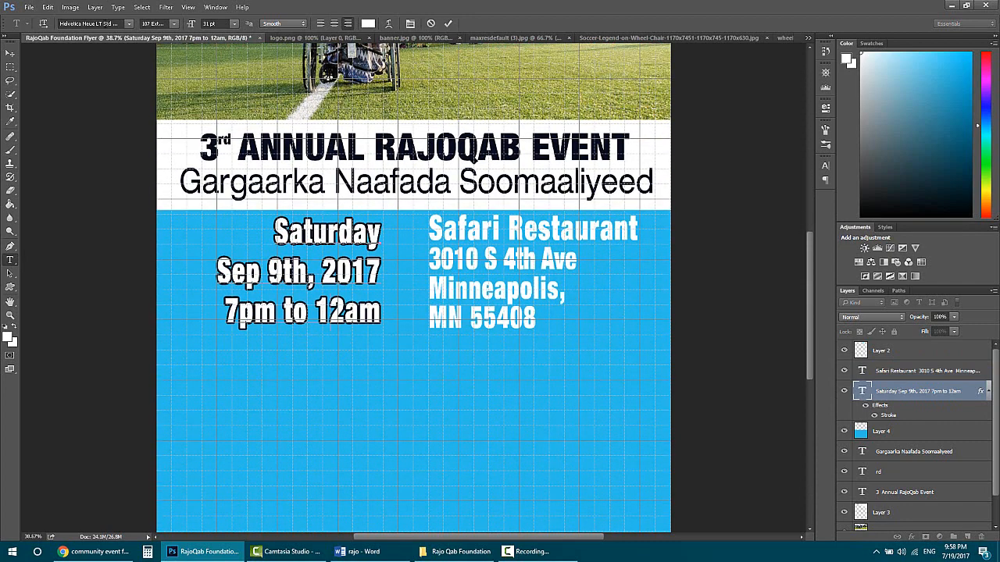
pyautogui.click(188, 7)
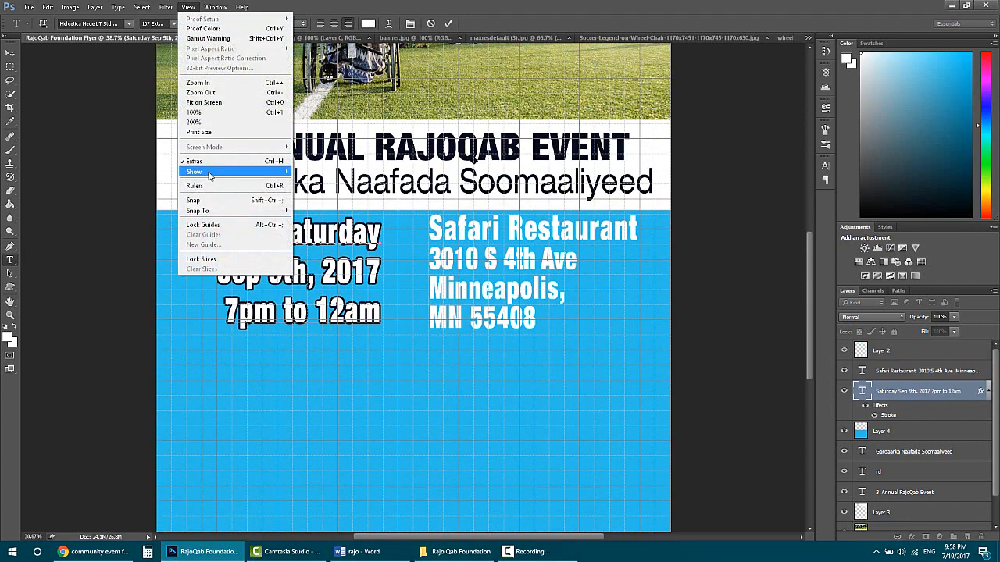
pyautogui.moveTo(210, 173)
pyautogui.click(328, 201)
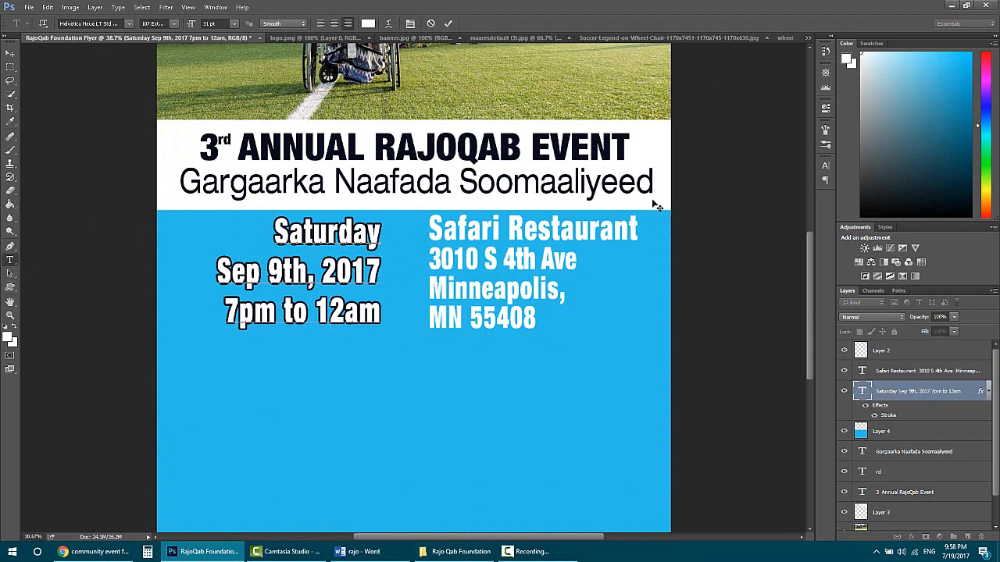
# - Add a black outside Stroke layer style to the venue text, making it slightly thicker than the default size
pyautogui.click(492, 320)
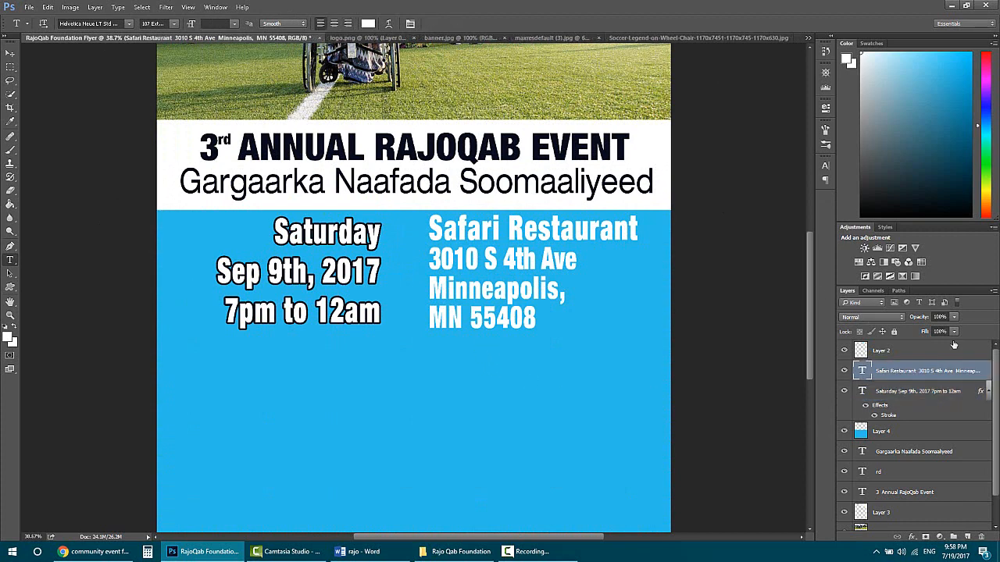
pyautogui.doubleClick(982, 369)
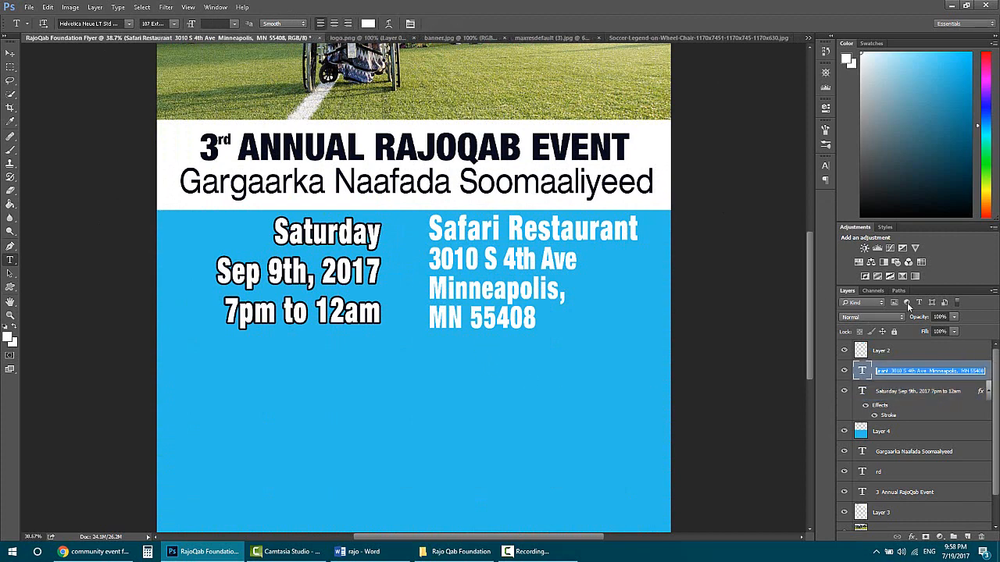
pyautogui.doubleClick(989, 378)
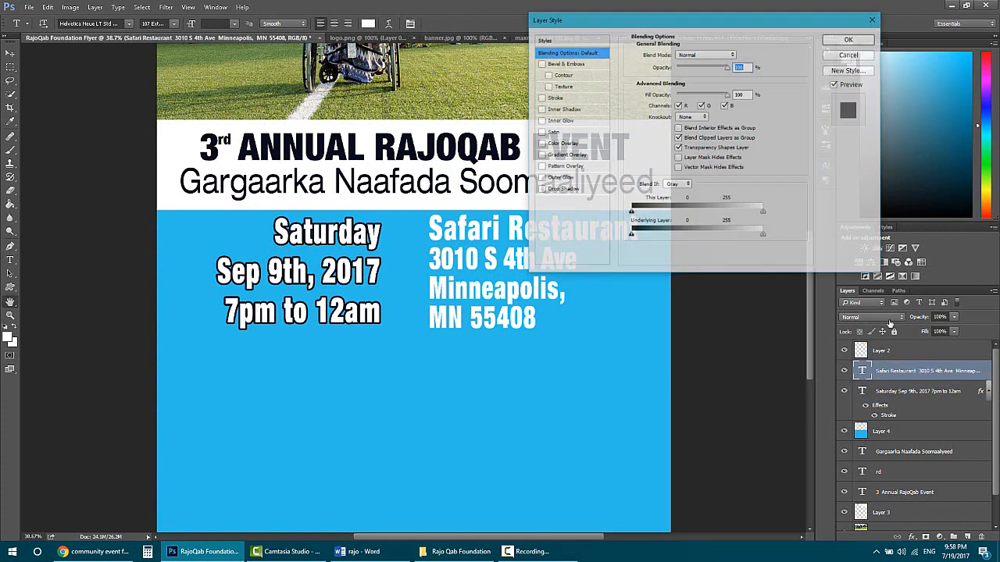
pyautogui.click(571, 98)
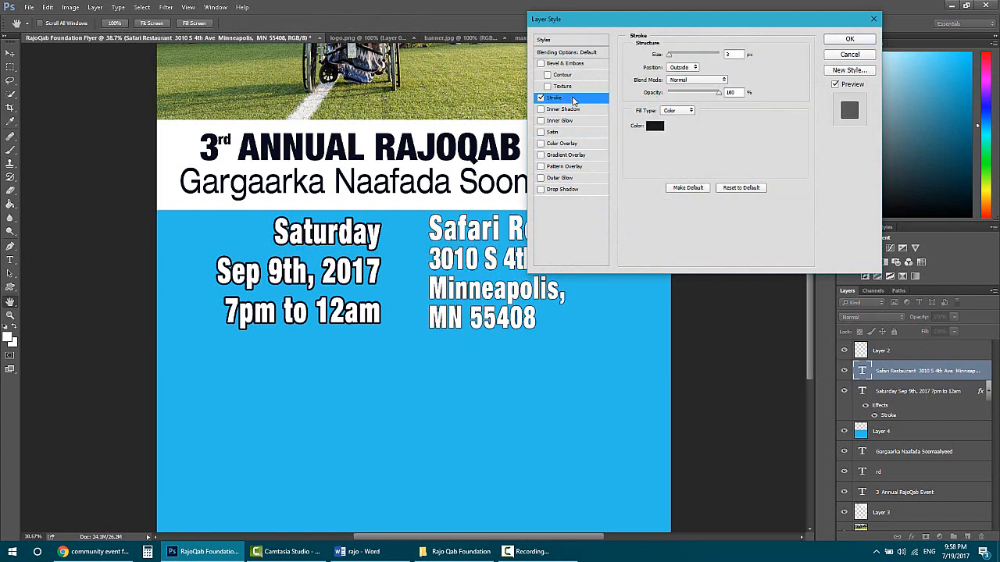
pyautogui.click(668, 56)
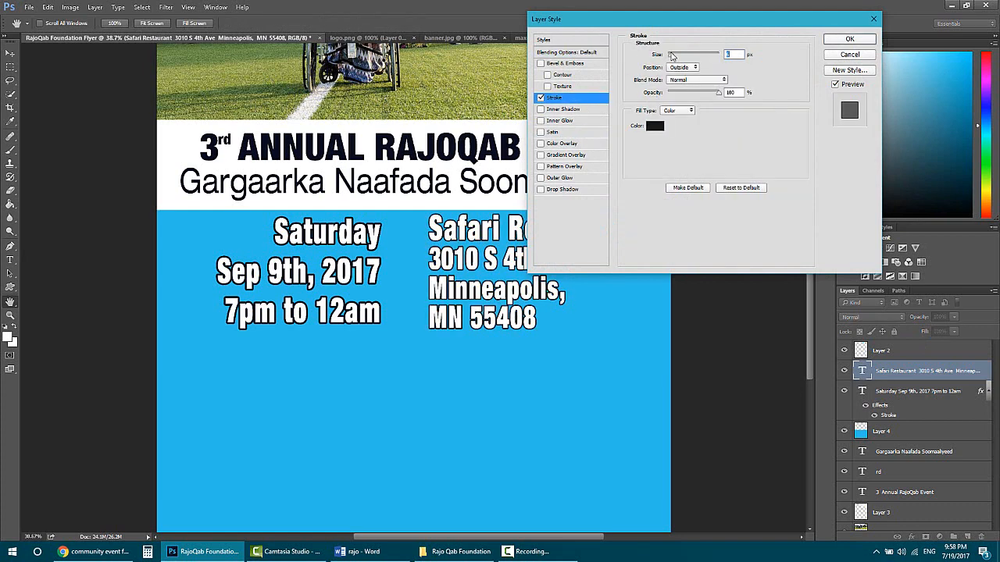
pyautogui.moveTo(670, 55); pyautogui.dragTo(671, 56)
pyautogui.click(849, 38)
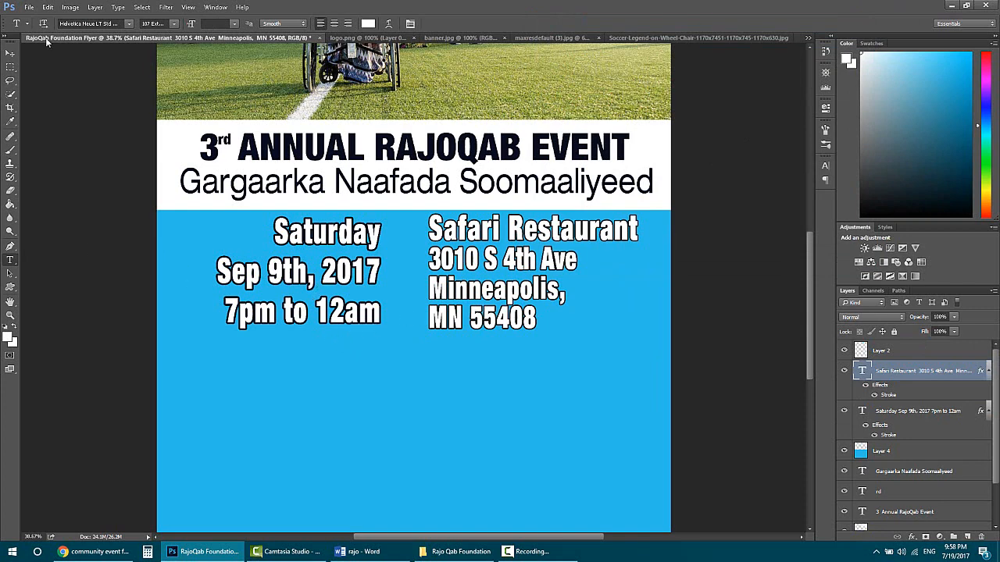
# - Shrink the blue panel from its lower edge to about 35.5% of its height so it ends just below the date and venue text
pyautogui.click(7, 67)
pyautogui.scroll(-3, 327, 306)
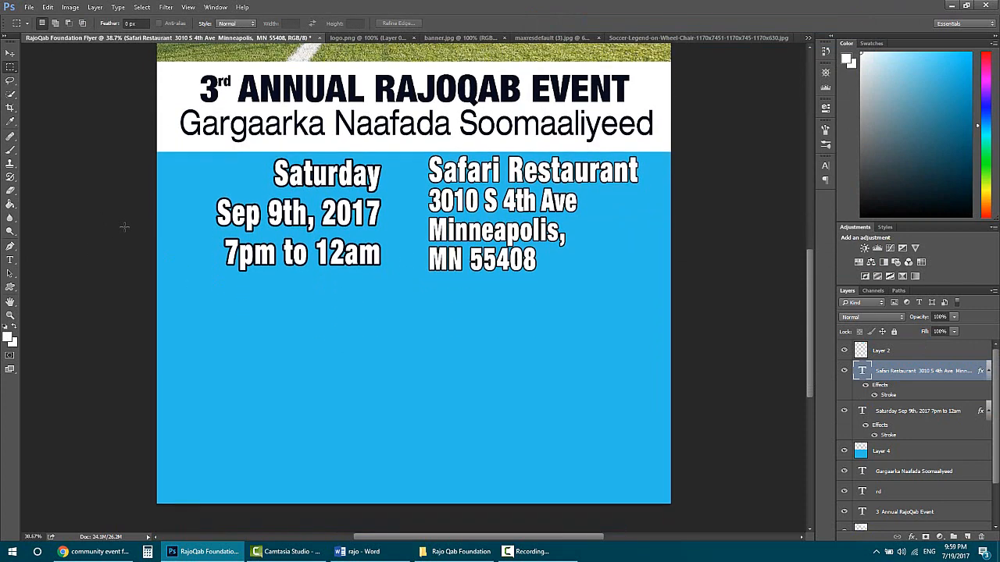
pyautogui.click(916, 454)
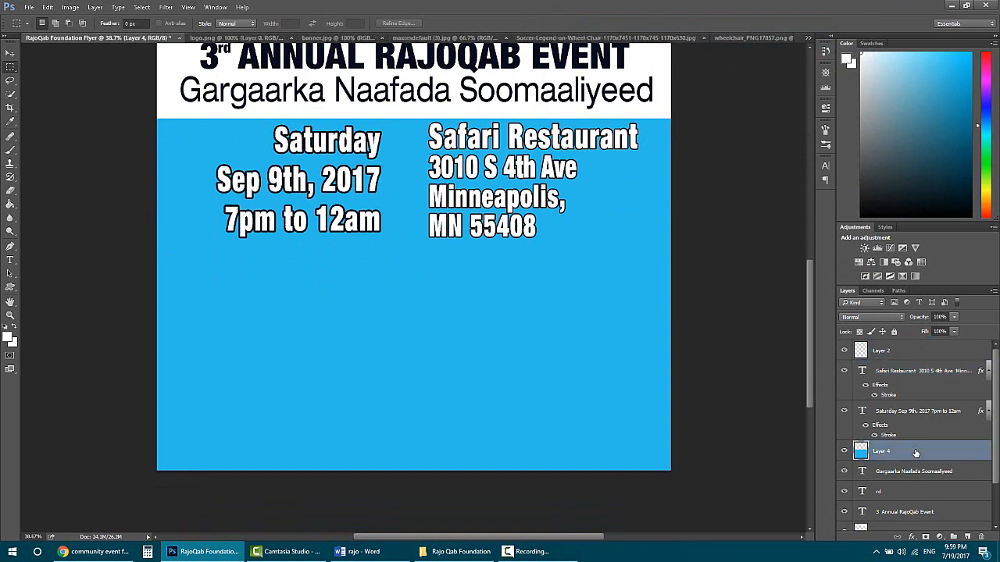
pyautogui.hotkey('ctrl', 't')
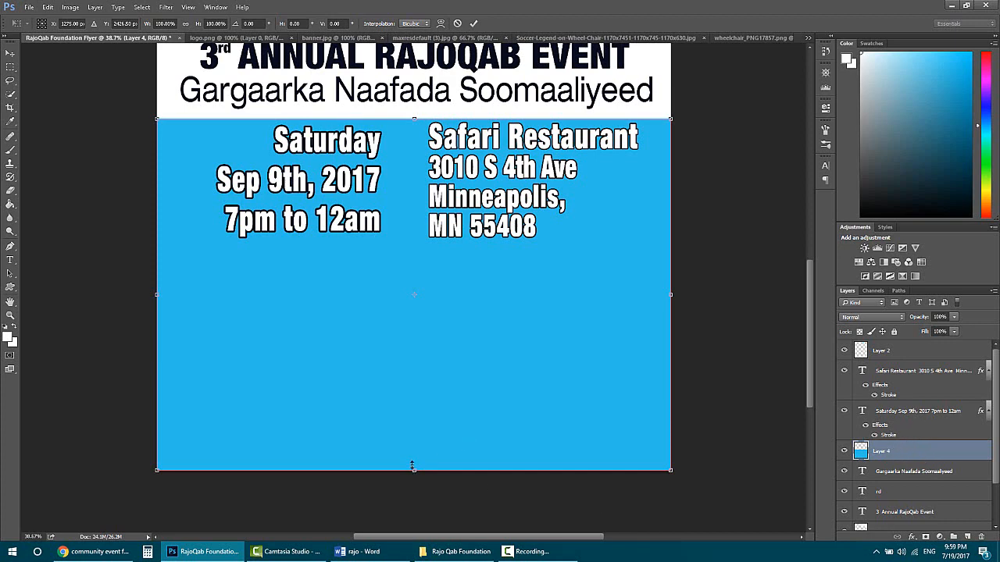
pyautogui.moveTo(413, 466); pyautogui.dragTo(428, 245)
pyautogui.scroll(3, 334, 430)
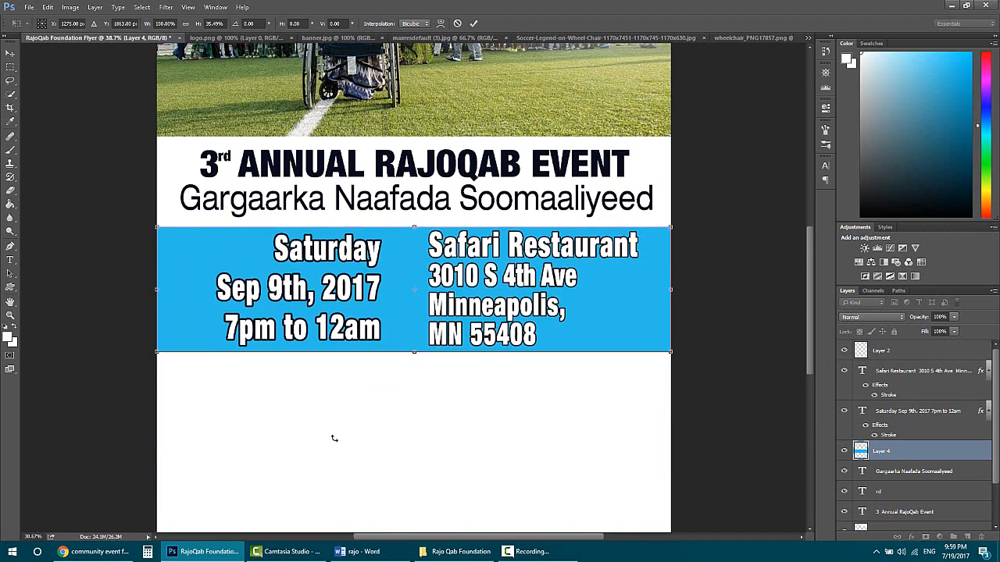
pyautogui.scroll(1, 334, 438)
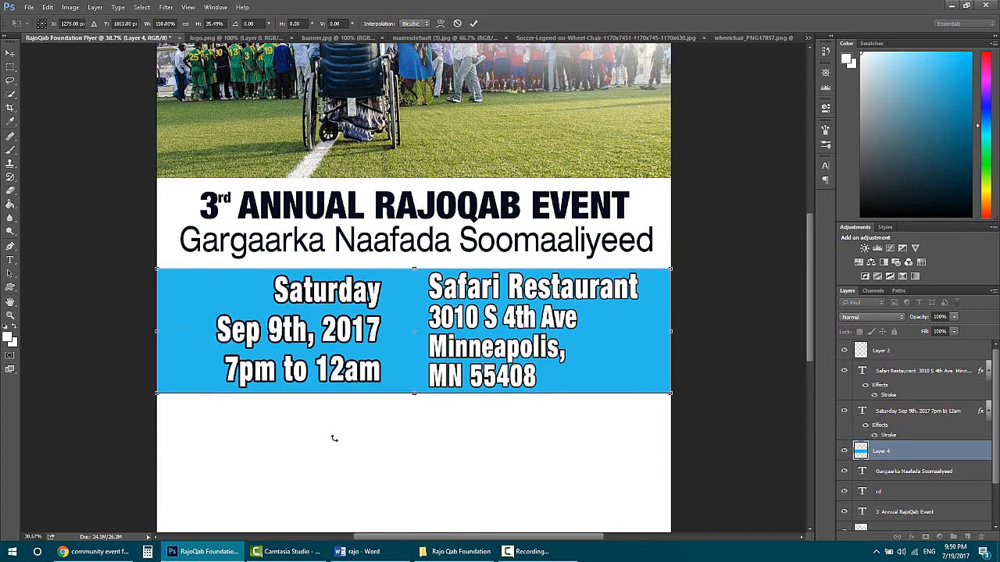
pyautogui.press('Return')
# - Cut a thin vertical divider through the blue panel between the date and venue text by deleting a narrow rectangular selection nudged right
pyautogui.press('m')
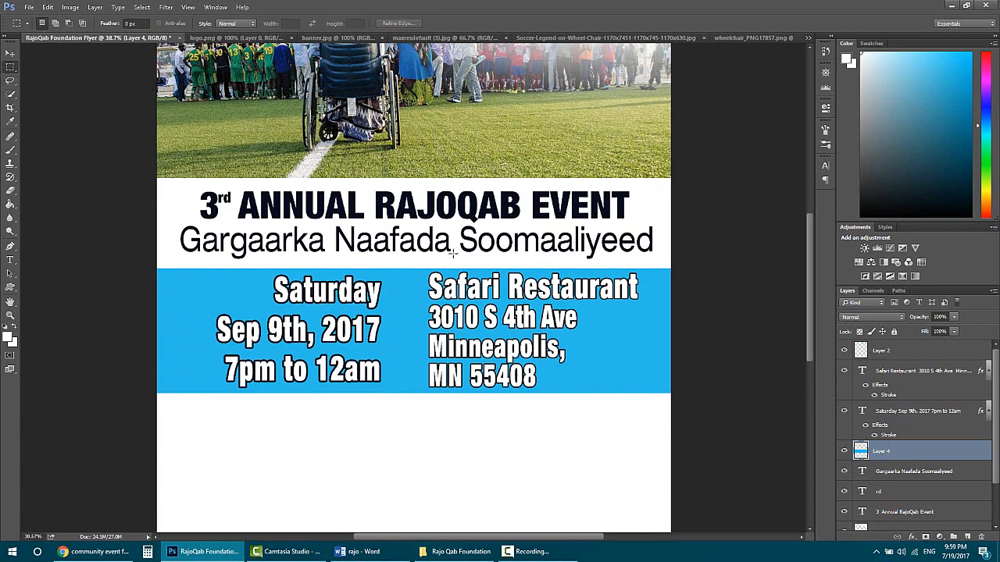
pyautogui.moveTo(400, 265); pyautogui.dragTo(400, 425)
pyautogui.scroll(3, 218, 393)
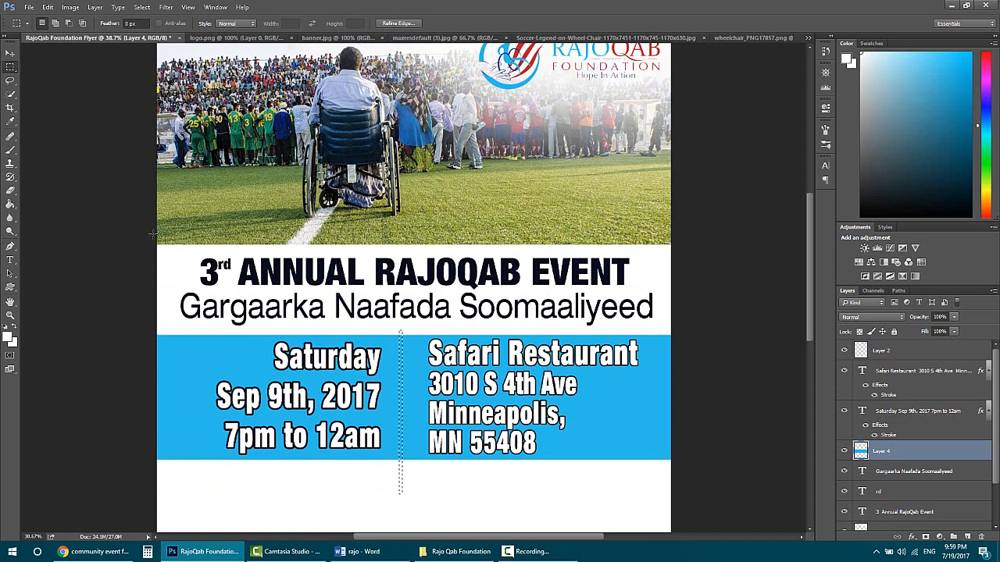
pyautogui.press('Right')
pyautogui.press('Right')
pyautogui.press('Right')
pyautogui.press('Right')
pyautogui.press('Right')
pyautogui.press('Right')
pyautogui.press('Right')
pyautogui.press('Right')
pyautogui.press('Right')
pyautogui.press('Right')
pyautogui.press('Right')
pyautogui.press('Right')
pyautogui.press('Right')
pyautogui.press('Right')
pyautogui.press('Right')
pyautogui.press('Right')
pyautogui.press('Right')
pyautogui.press('Right')
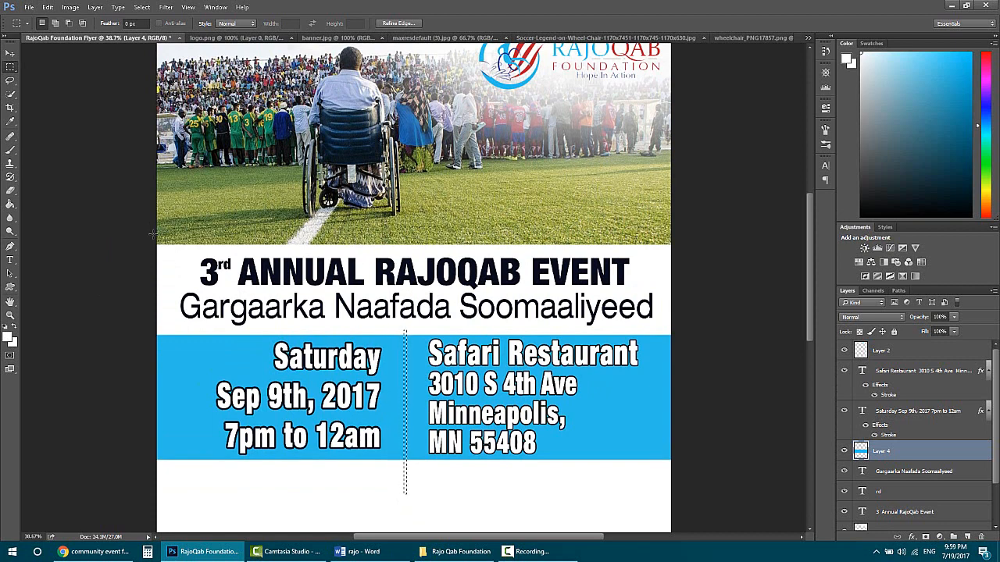
pyautogui.press('Right')
pyautogui.press('Right')
pyautogui.press('Right')
pyautogui.press('Right')
pyautogui.press('Right')
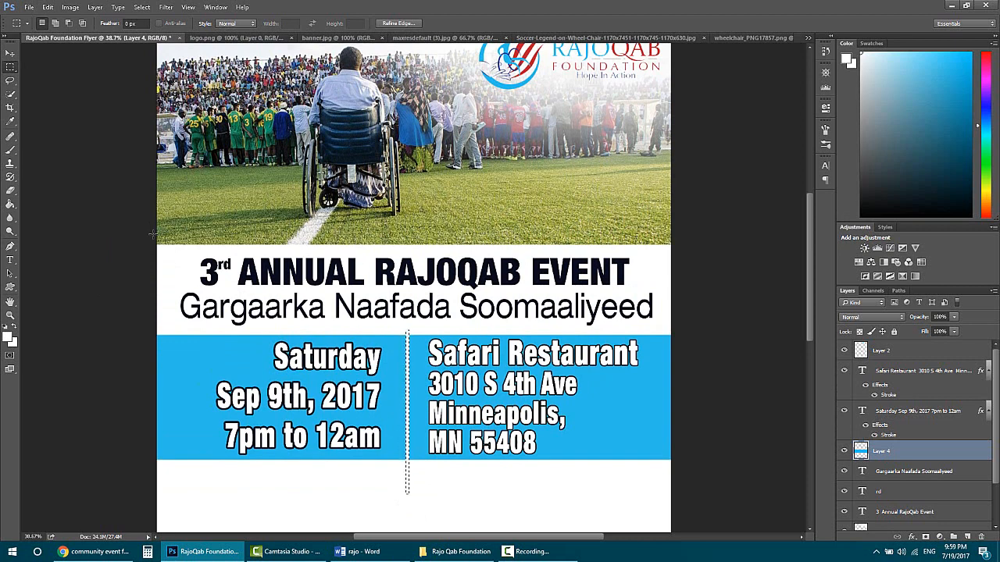
pyautogui.press('Delete')
pyautogui.hotkey('ctrl', 'd')
# - Check the Stroke size in the date text's layer style
pyautogui.scroll(-1, 355, 380)
pyautogui.scroll(-3, 380, 382)
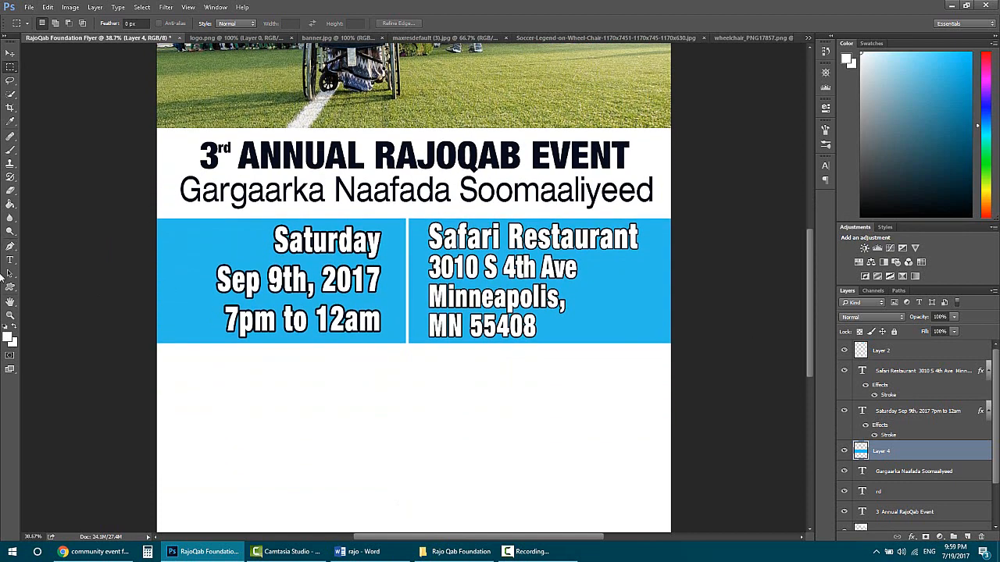
pyautogui.click(960, 385)
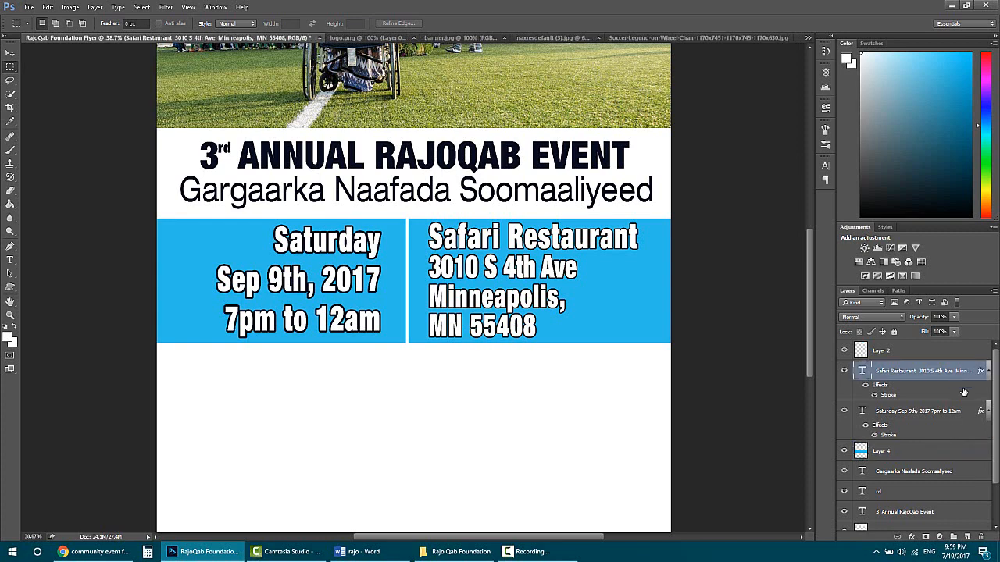
pyautogui.click(955, 413)
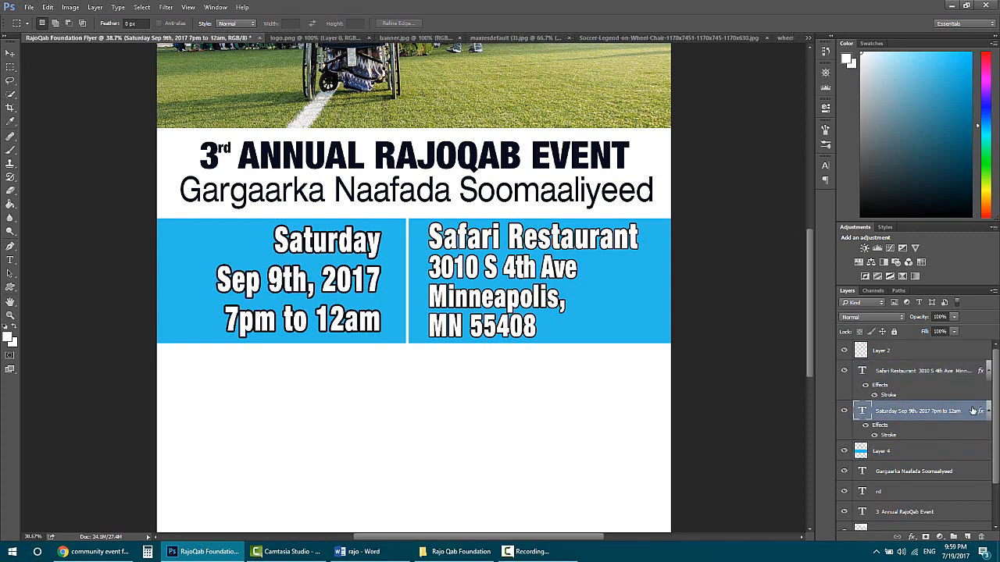
pyautogui.doubleClick(973, 411)
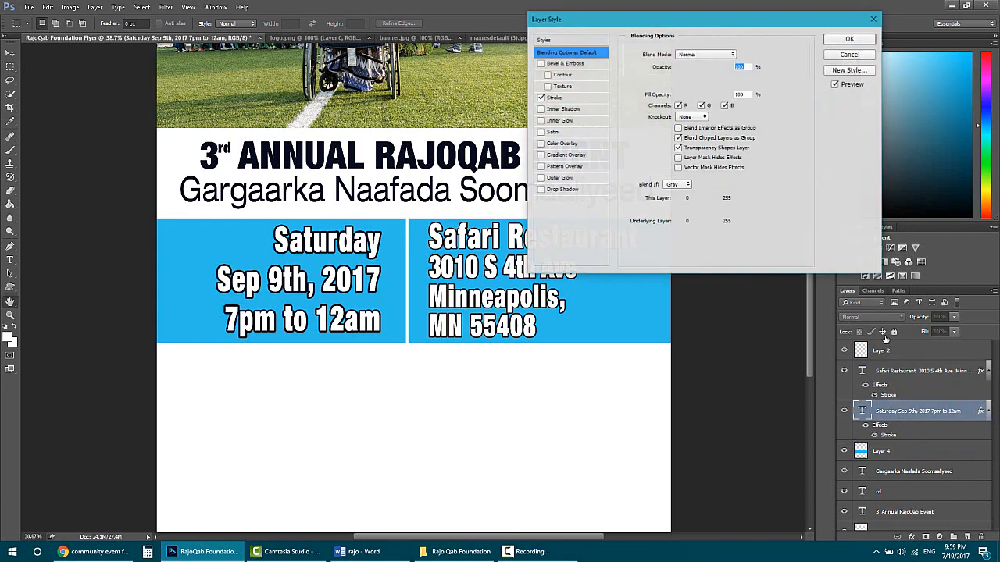
pyautogui.click(571, 99)
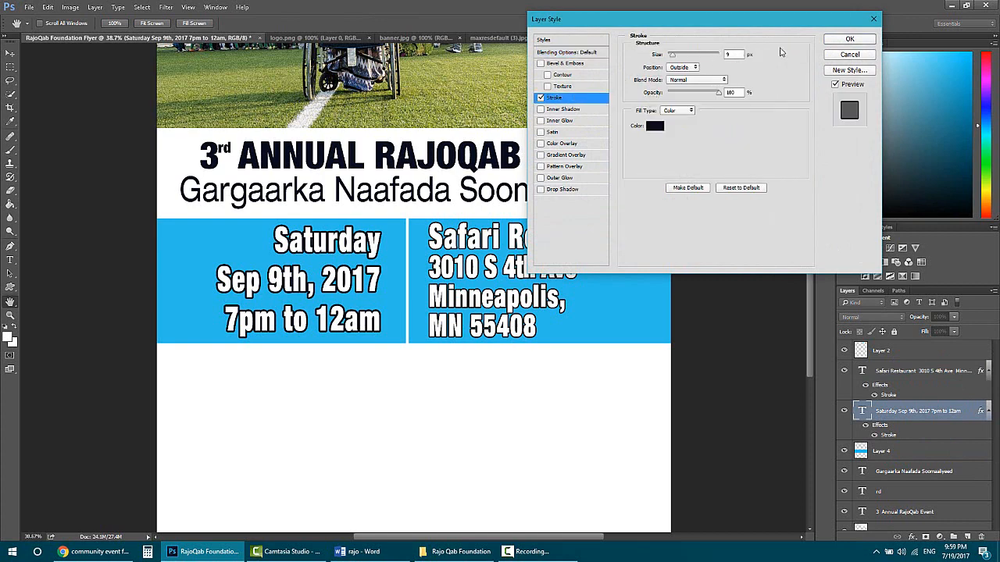
pyautogui.click(850, 39)
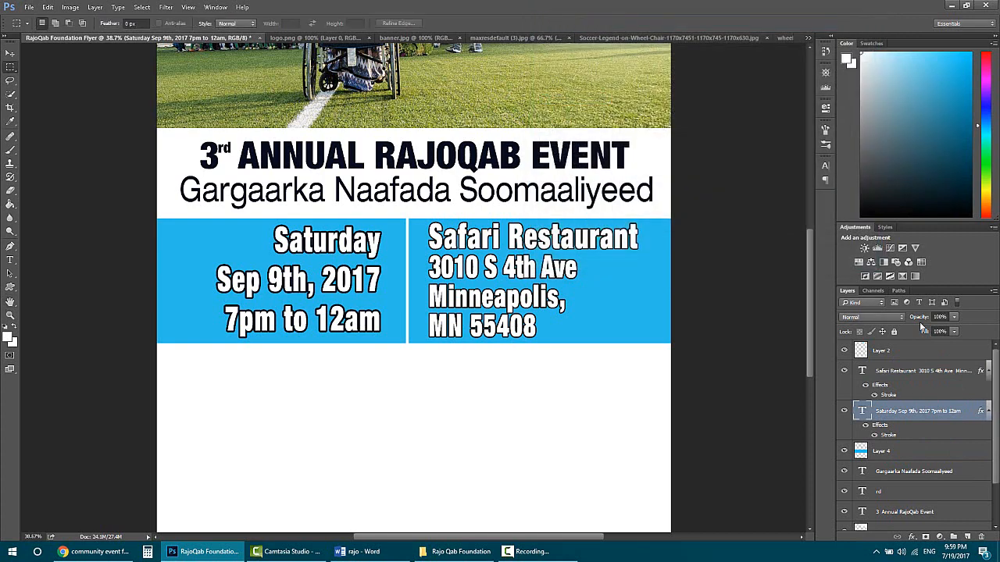
# - Set the venue text's Stroke size to 9 px to match the date text
pyautogui.click(956, 373)
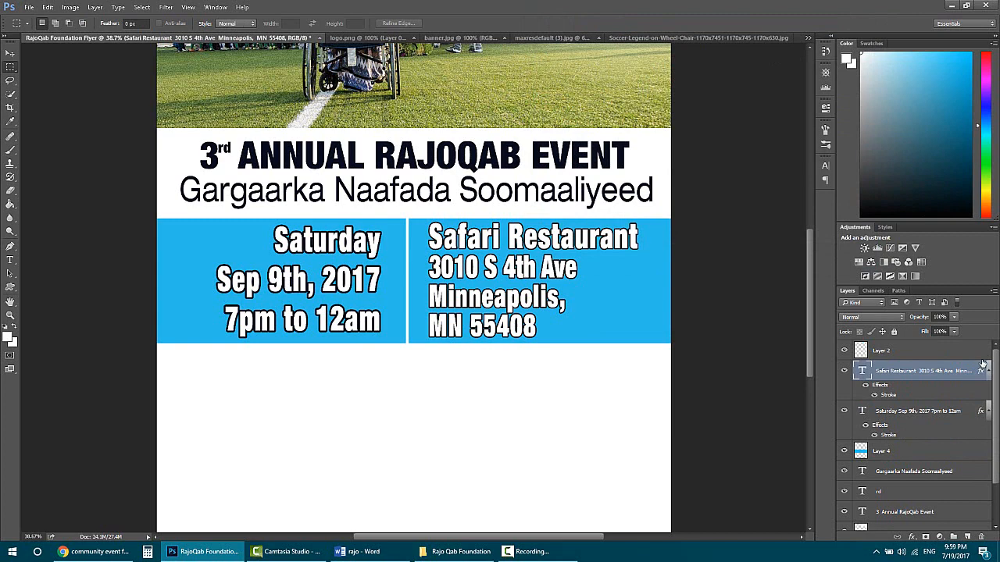
pyautogui.doubleClick(982, 365)
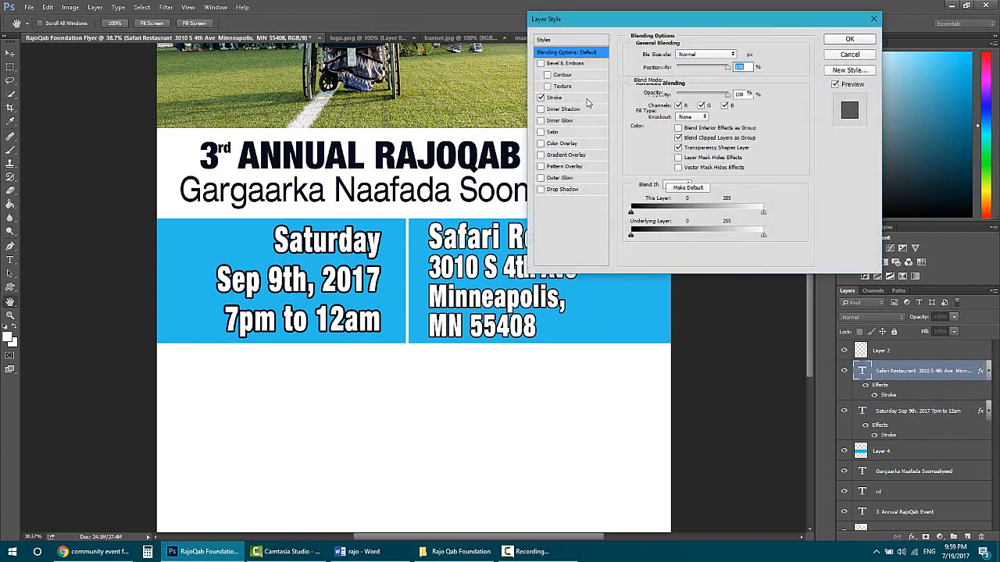
pyautogui.click(585, 99)
pyautogui.write('4')
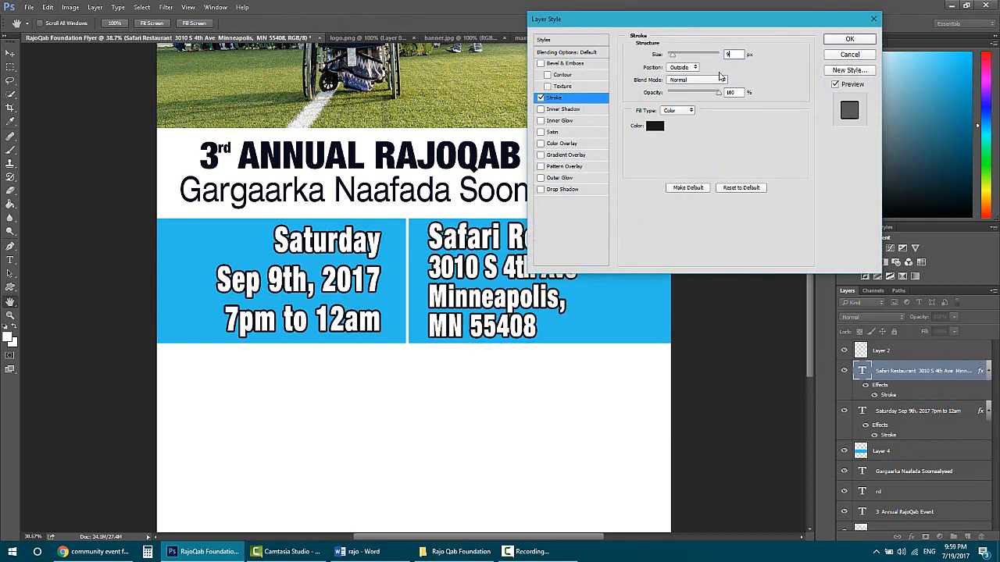
pyautogui.click(849, 39)
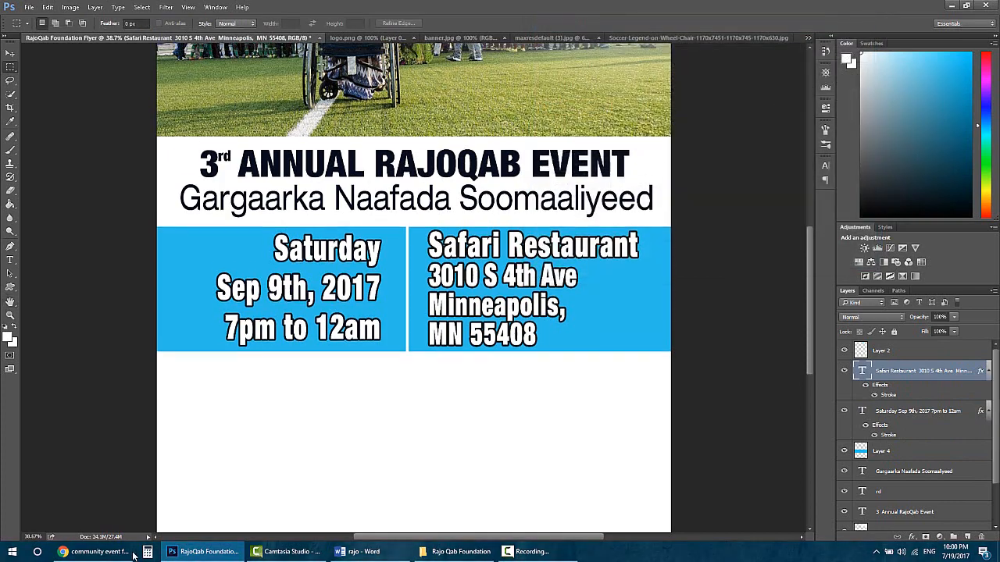
# - Review the flyer's layout, and read the Programs and Contacts text in the rajo Word document
pyautogui.scroll(5, 469, 359)
pyautogui.scroll(1, 460, 352)
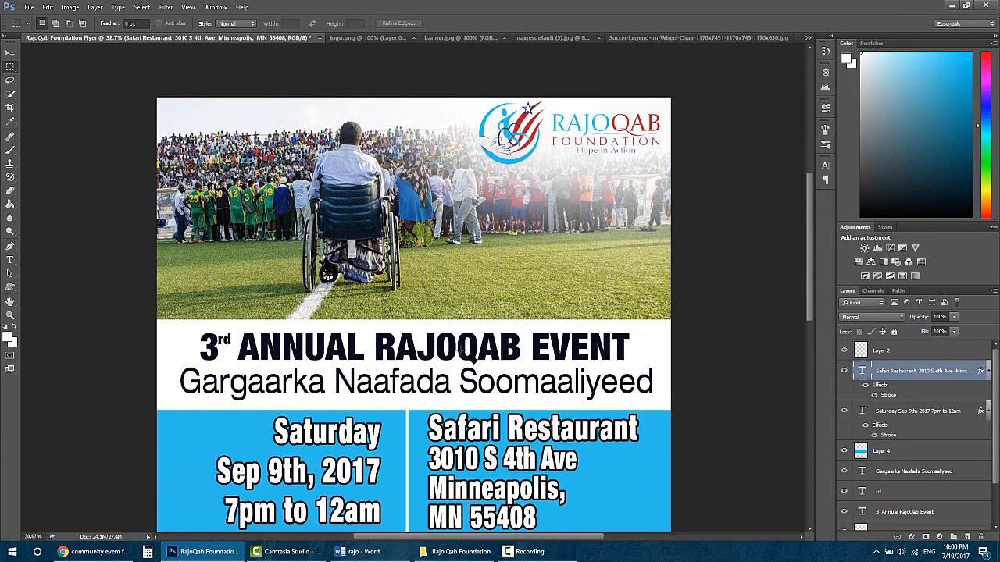
pyautogui.scroll(-4, 476, 355)
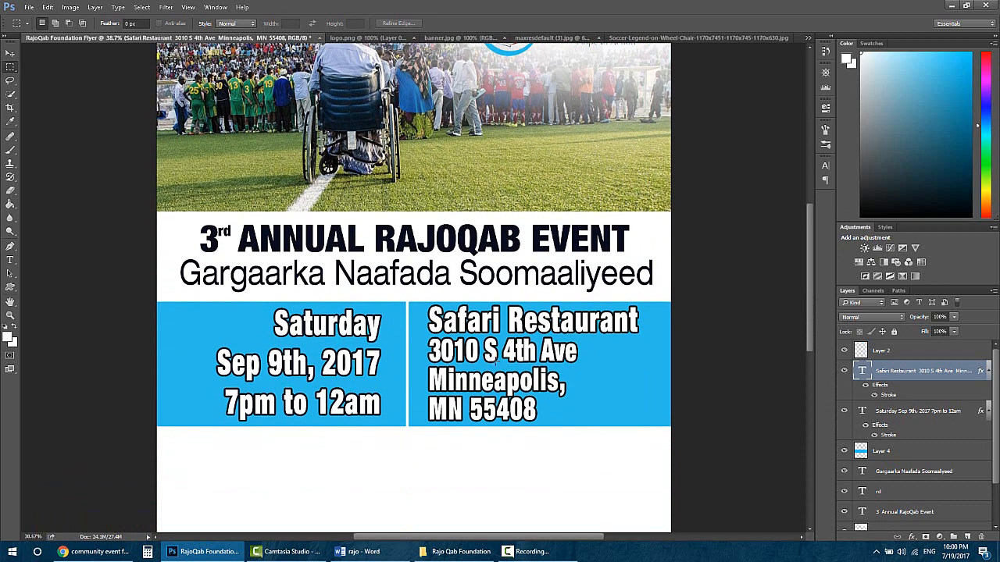
pyautogui.scroll(-2, 496, 356)
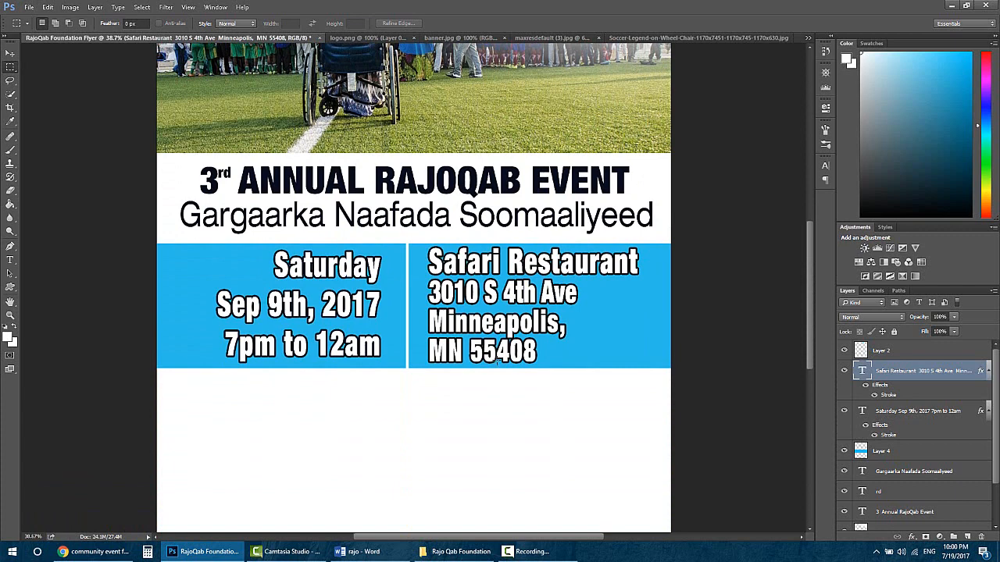
pyautogui.scroll(-2, 497, 356)
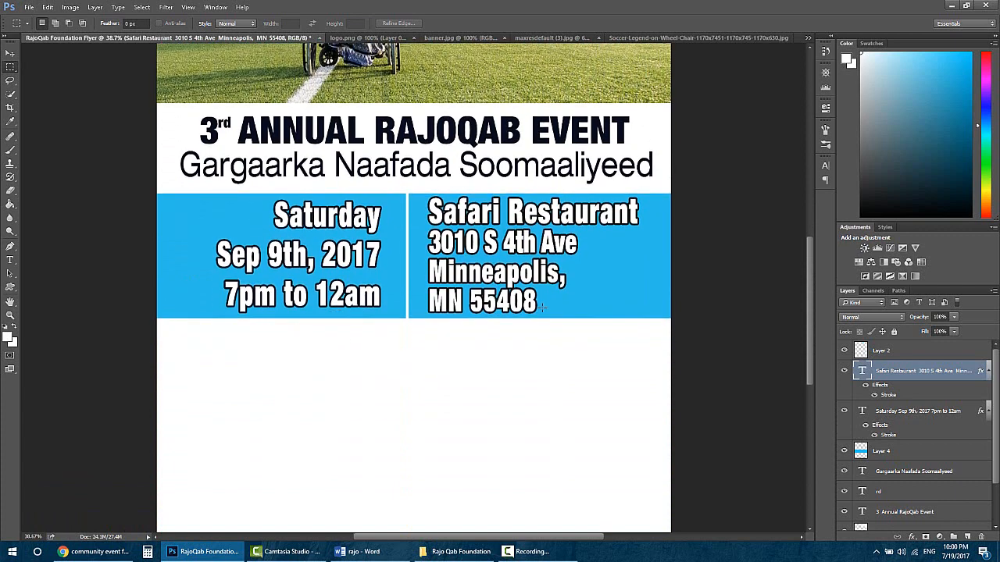
pyautogui.scroll(-3, 541, 307)
pyautogui.click(360, 551)
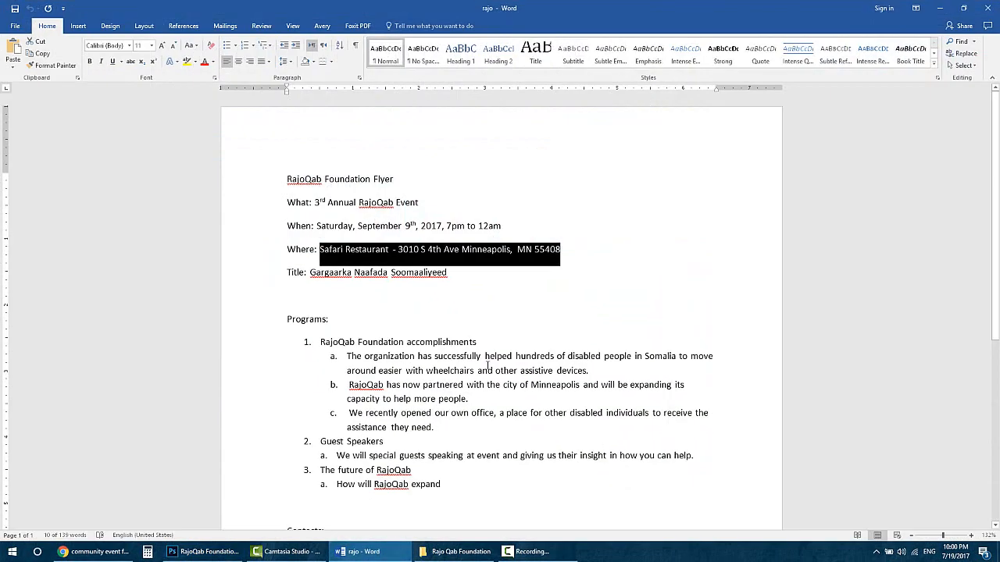
pyautogui.scroll(-5, 477, 351)
pyautogui.scroll(2, 397, 293)
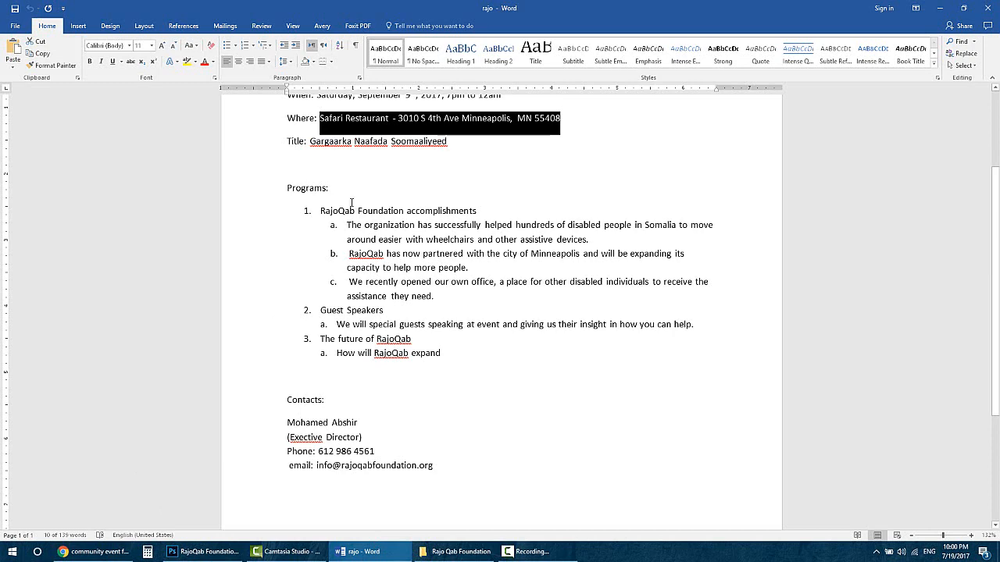
pyautogui.click(394, 550)
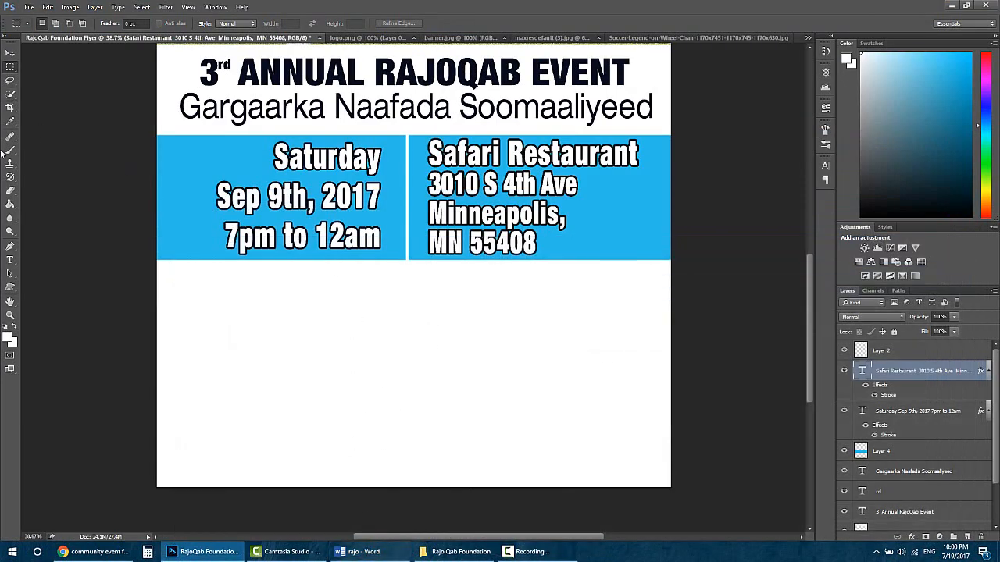
# - Add the heading text "Programs" in dark navy just below the blue panel near its divider
pyautogui.click(10, 259)
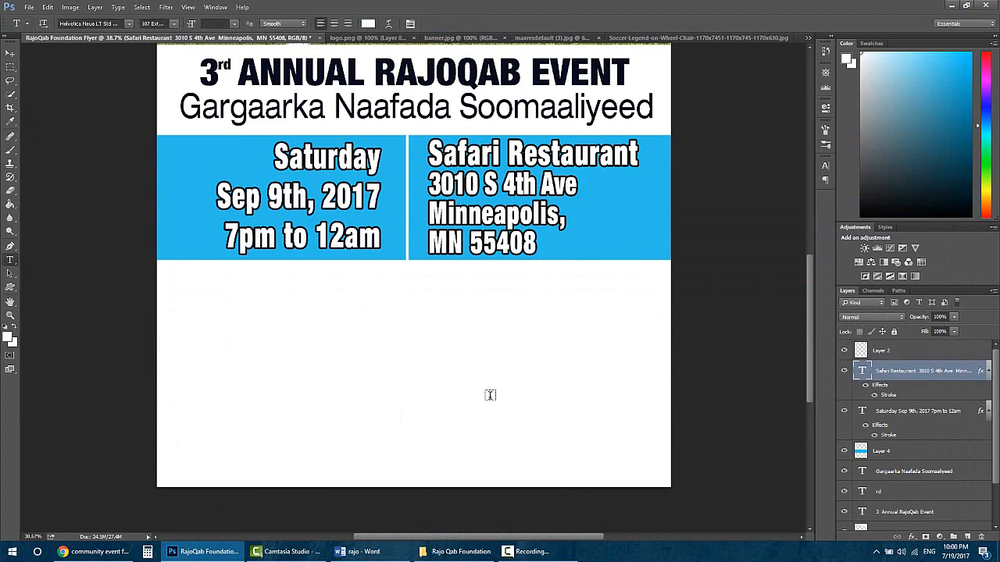
pyautogui.click(400, 281)
pyautogui.press('capslock')
pyautogui.write('FOR')
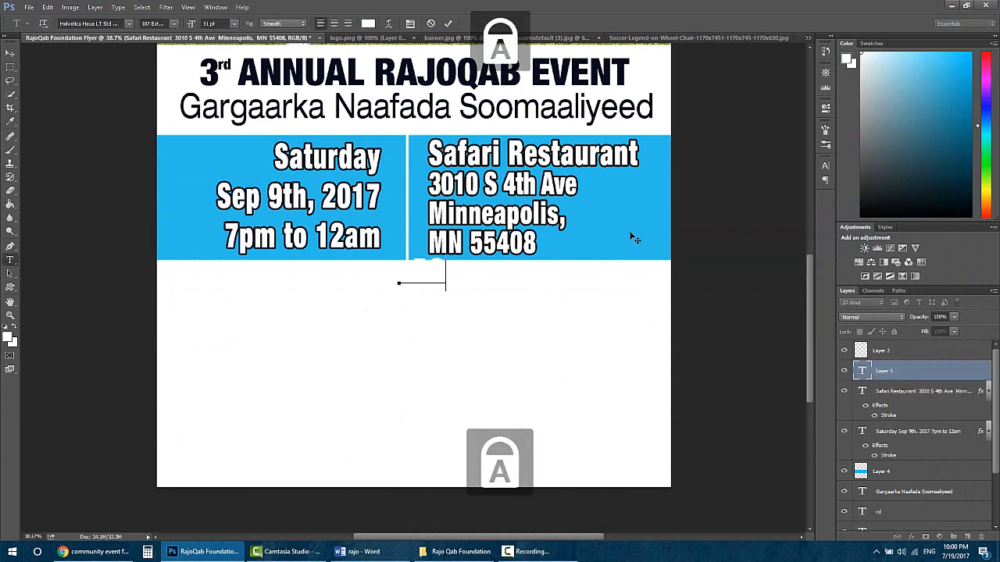
pyautogui.hotkey('ctrl', 'a')
pyautogui.moveTo(895, 89); pyautogui.dragTo(971, 189)
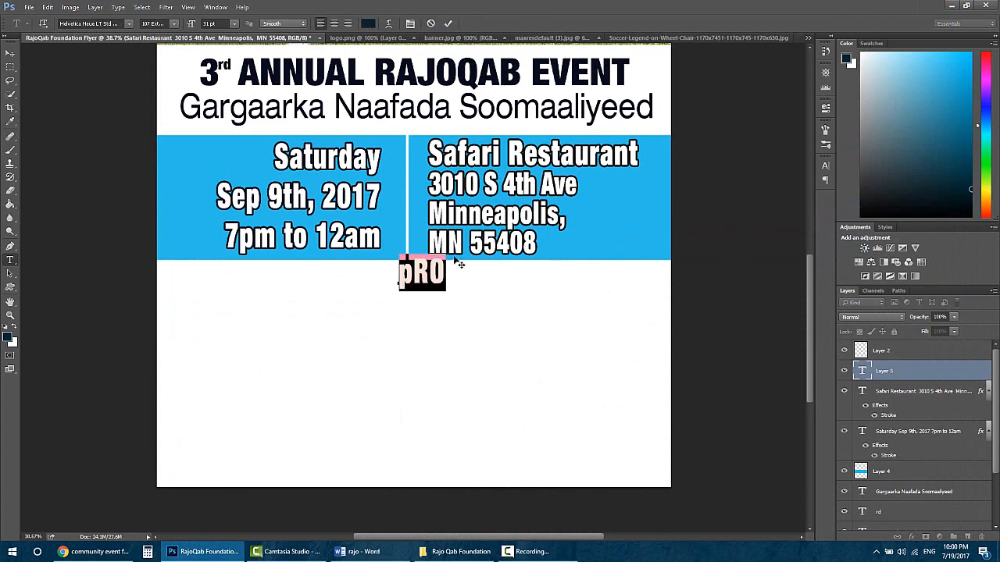
pyautogui.press('capslock')
pyautogui.press('capslock')
pyautogui.write('pRO')
pyautogui.press('BackSpace')
pyautogui.press('BackSpace')
pyautogui.press('BackSpace')
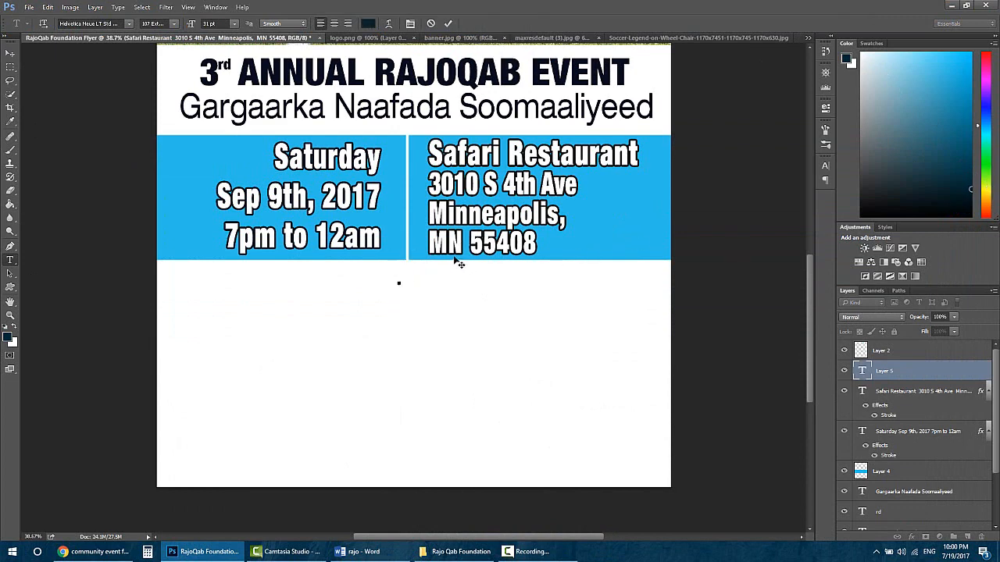
pyautogui.press('capslock')
pyautogui.write('Programs')
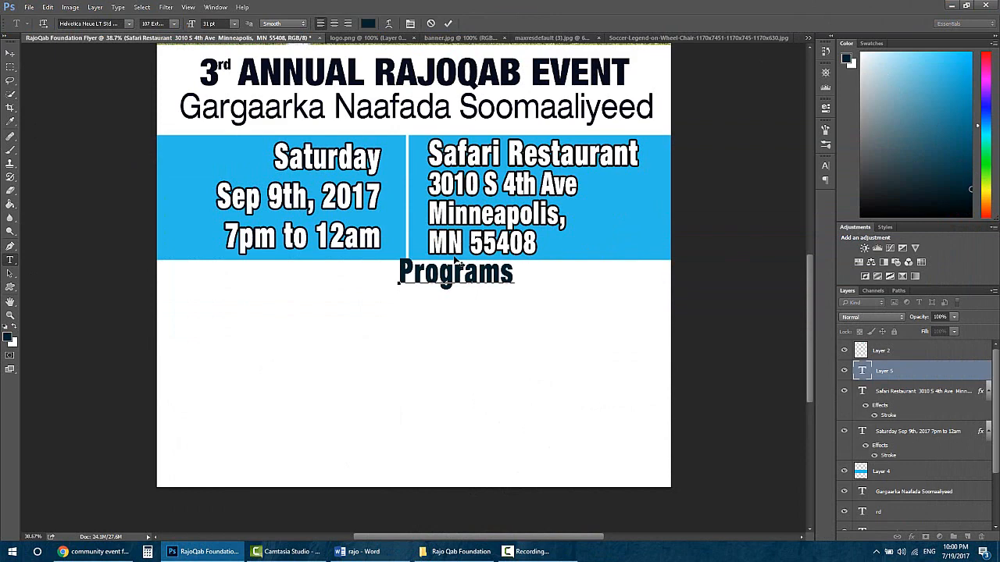
# - Reduce the "Programs" heading to 20 pt and format it in All Caps
pyautogui.hotkey('ctrl', 'a')
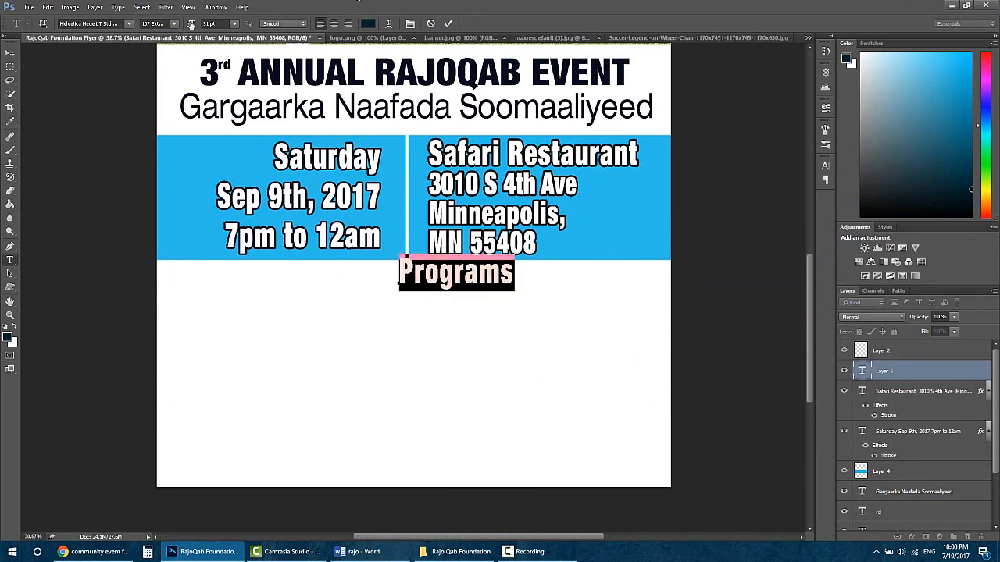
pyautogui.moveTo(191, 24); pyautogui.dragTo(185, 28)
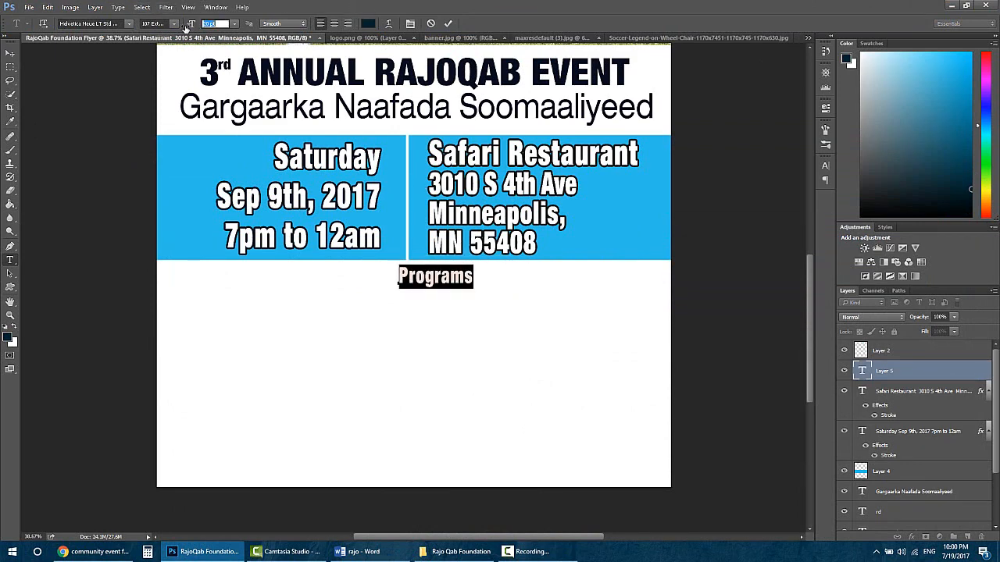
pyautogui.click(824, 167)
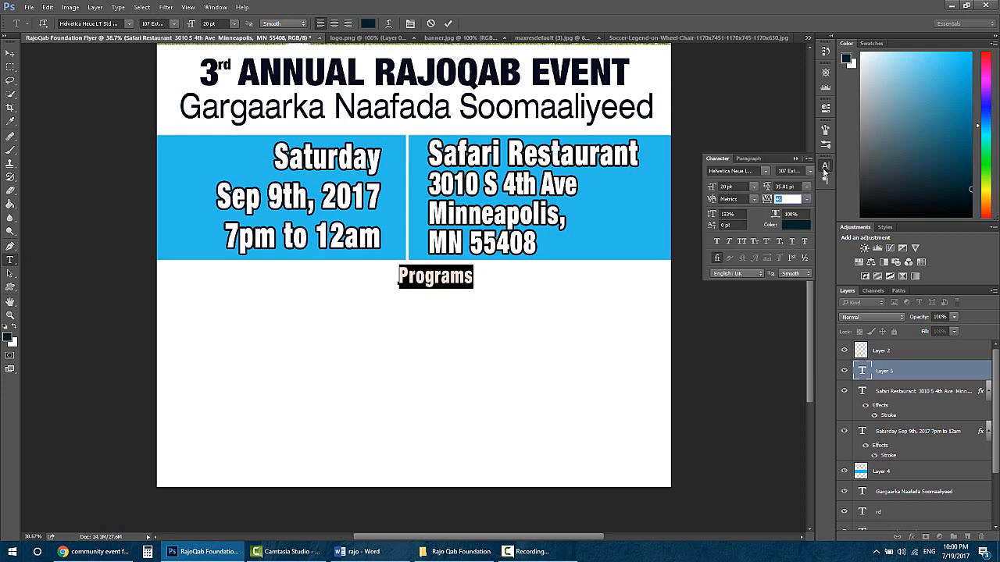
pyautogui.click(742, 241)
pyautogui.click(460, 310)
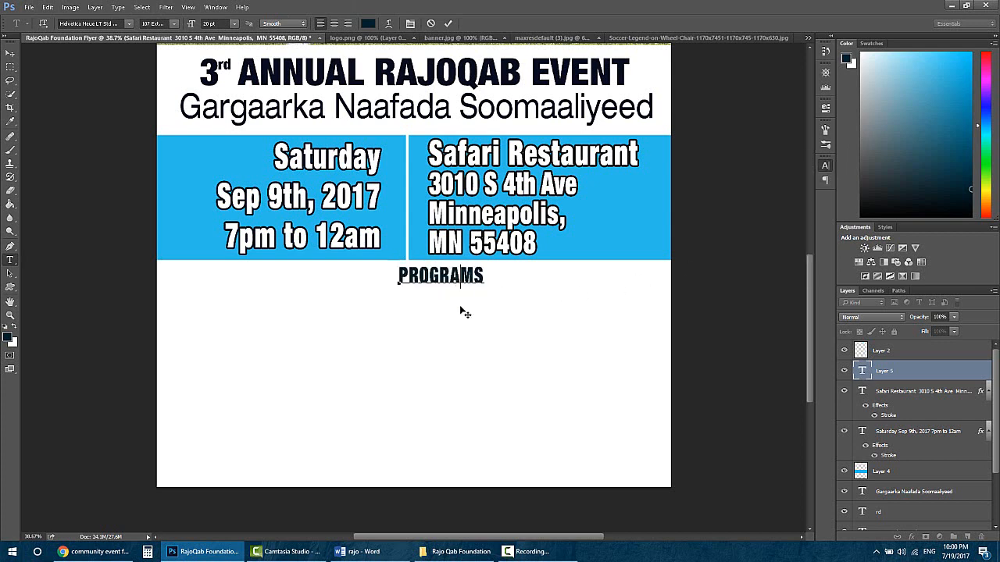
# - Move the PROGRAMS heading so it sits centered beneath the blue panel's divider
pyautogui.moveTo(461, 310); pyautogui.dragTo(427, 308)
pyautogui.click(905, 373)
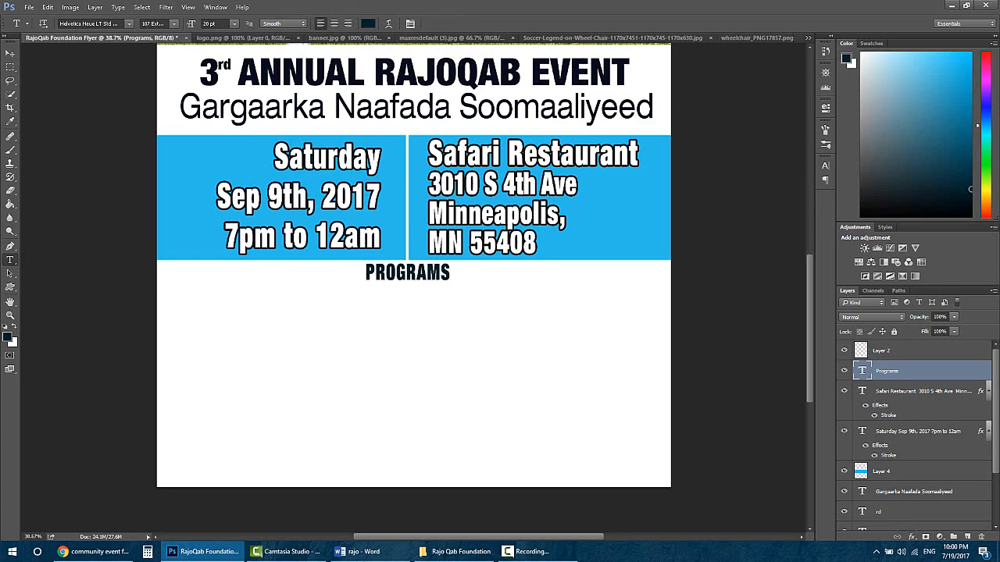
# - Read the Programs list in the rajo Word document, and compare the flyer's layout with the community event flyer example in the browser
pyautogui.click(482, 556)
pyautogui.click(470, 555)
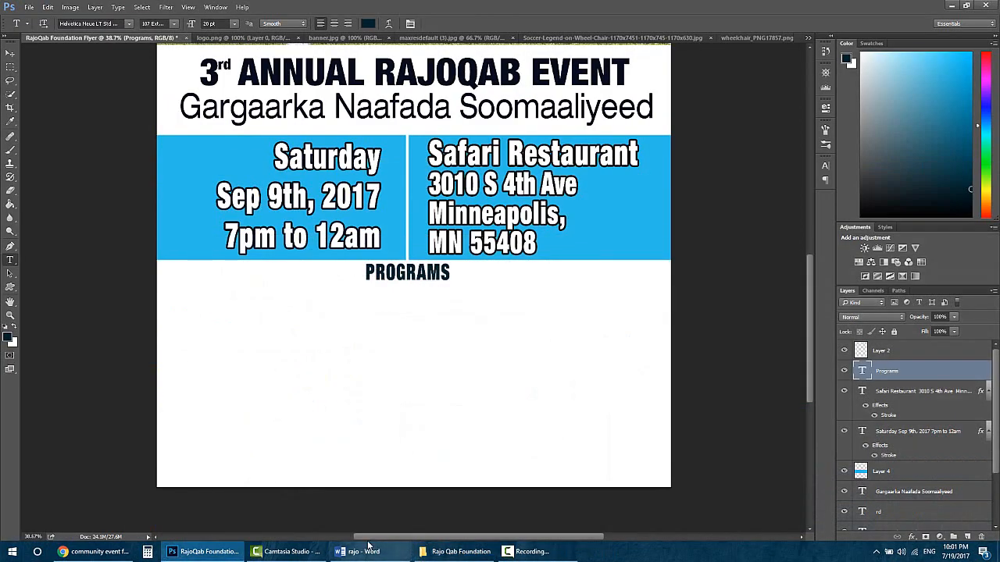
pyautogui.click(370, 550)
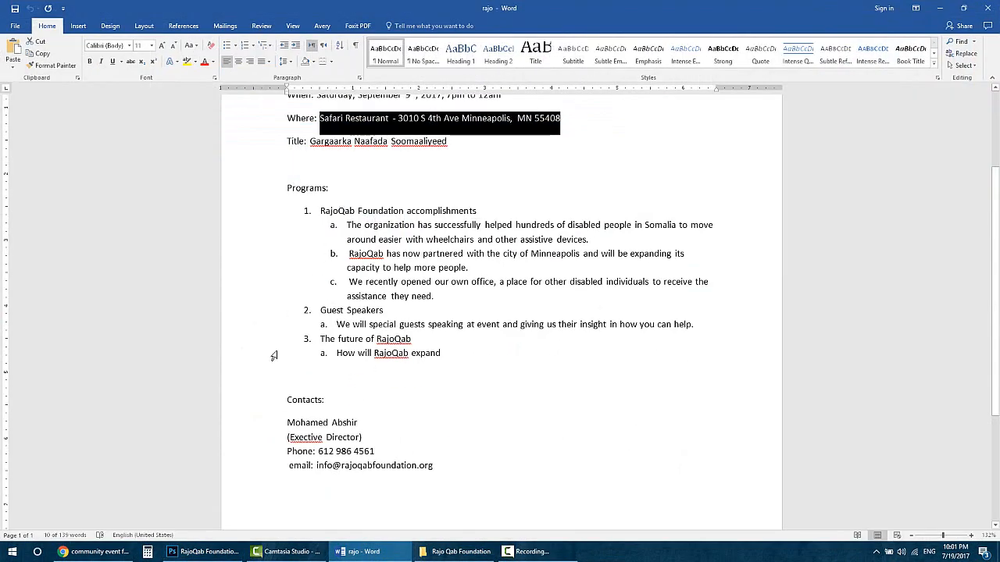
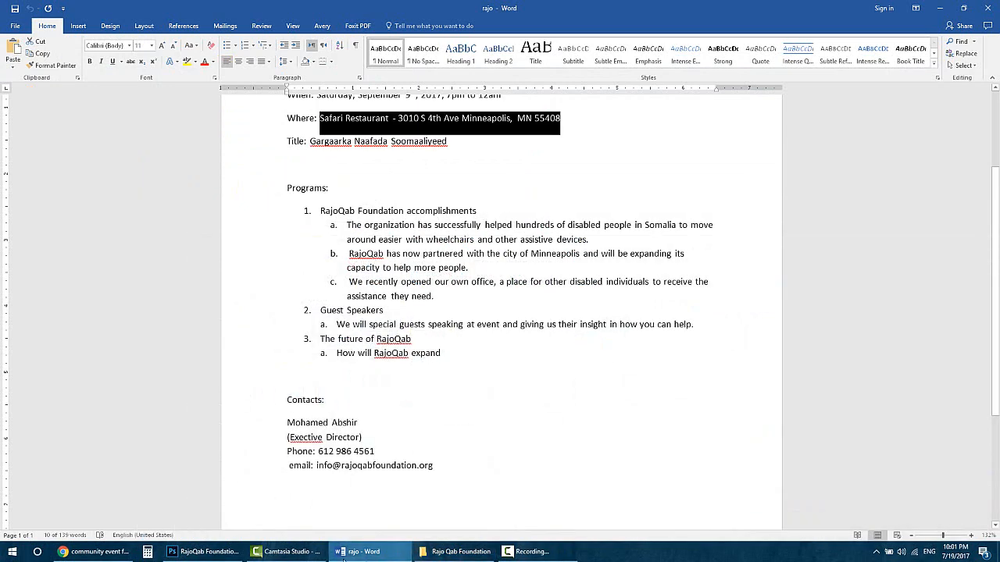
pyautogui.click(204, 551)
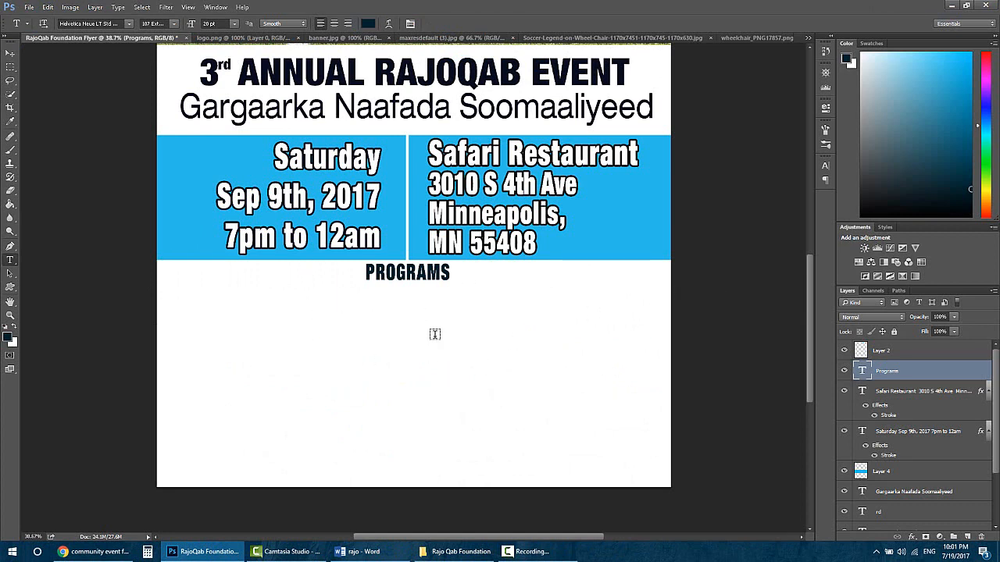
pyautogui.scroll(5, 374, 321)
pyautogui.scroll(2, 366, 325)
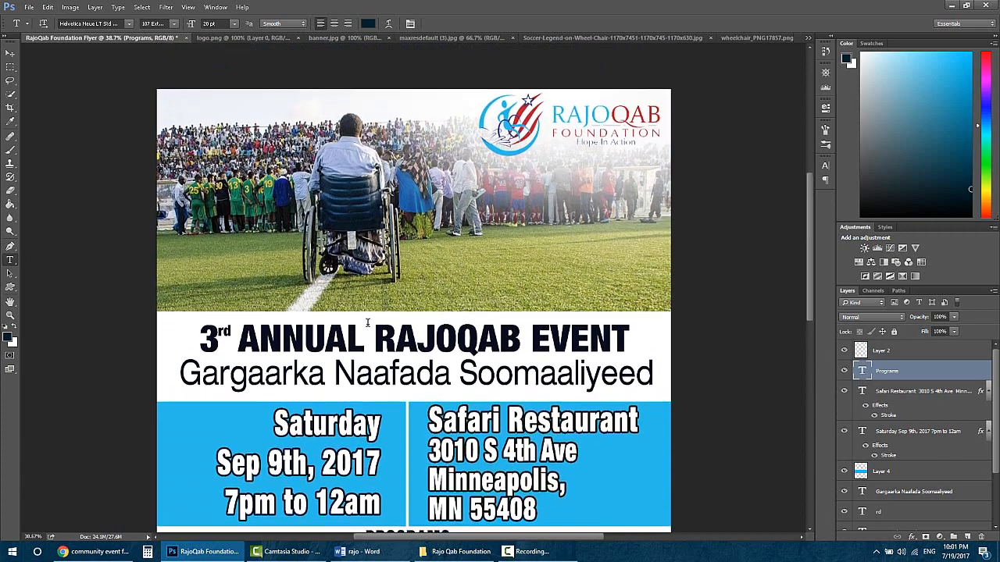
pyautogui.scroll(-6, 383, 313)
pyautogui.scroll(-2, 203, 311)
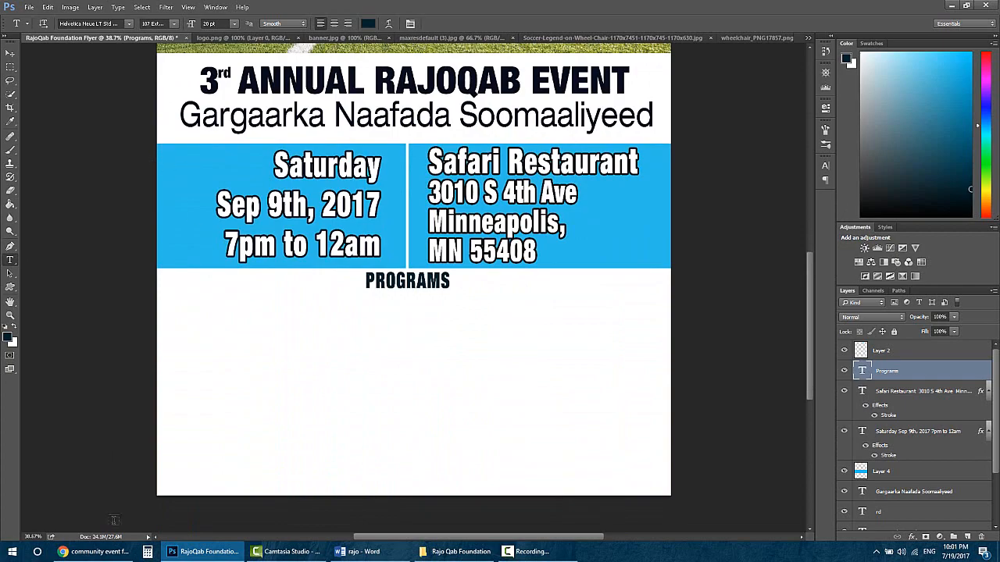
pyautogui.click(113, 552)
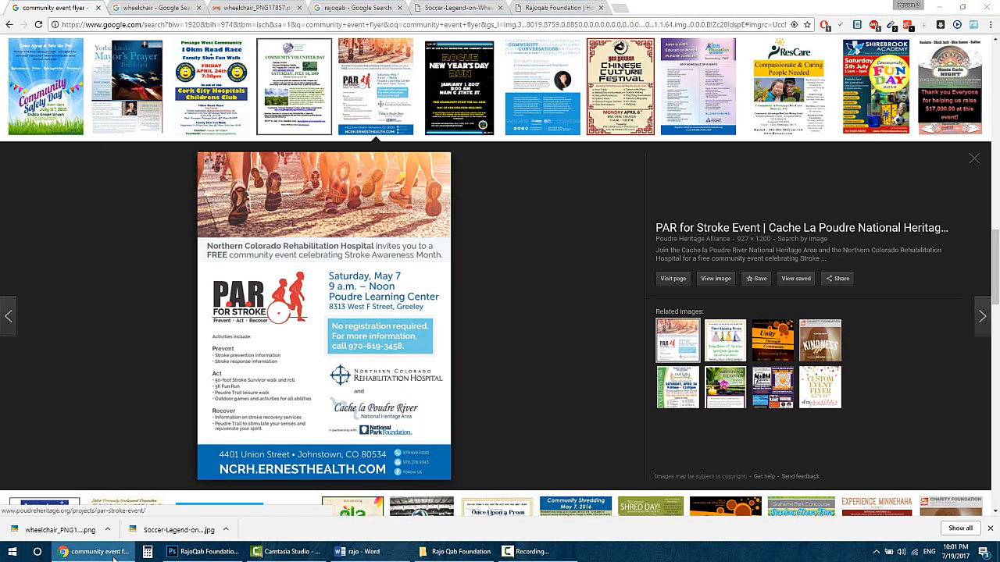
pyautogui.click(113, 552)
# - Select a rectangle about a third of the flyer's width at its left edge, below the PROGRAMS heading, and create a new layer for it
pyautogui.click(10, 67)
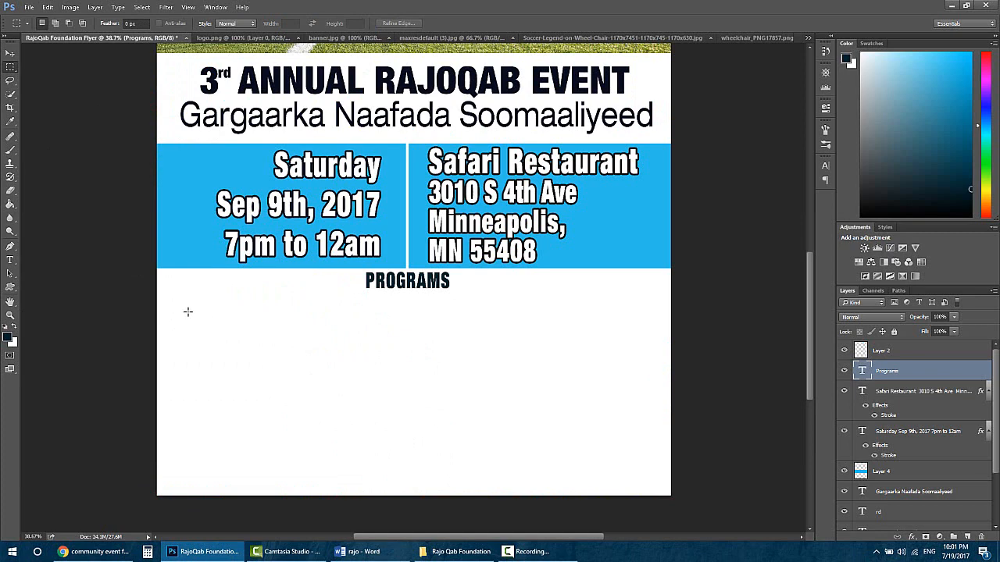
pyautogui.moveTo(155, 299); pyautogui.dragTo(291, 355)
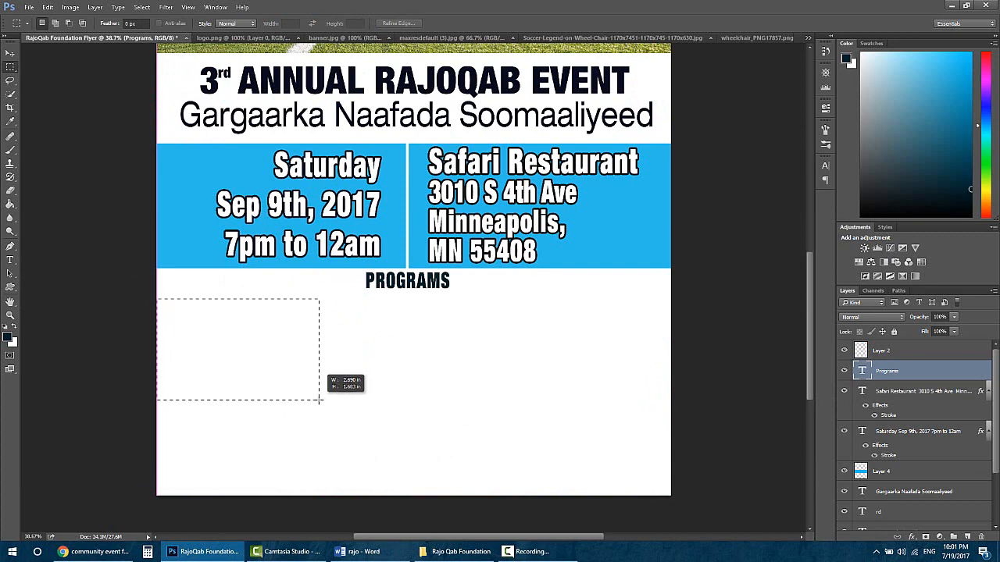
pyautogui.moveTo(307, 399); pyautogui.dragTo(327, 397)
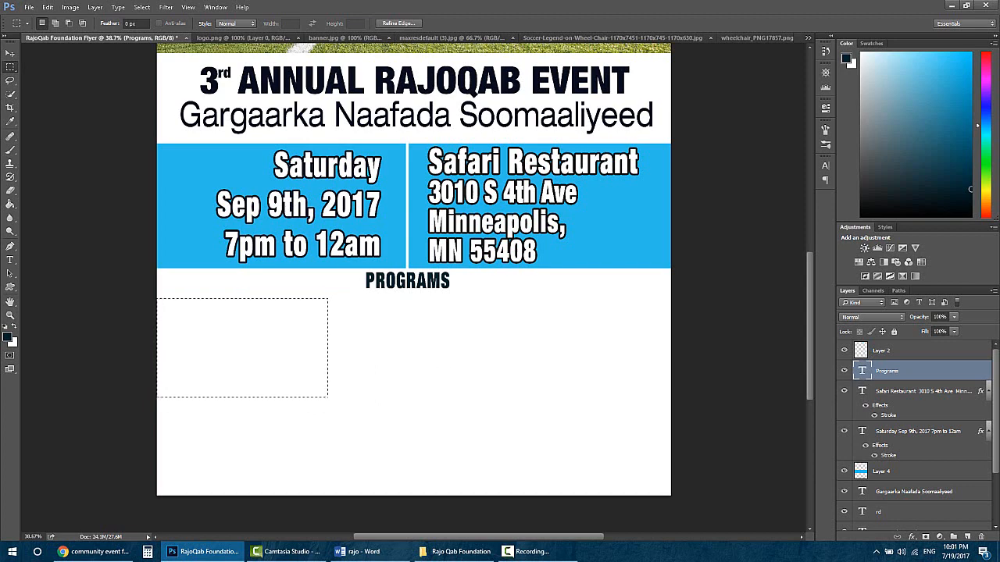
pyautogui.hotkey('ctrl', 'shift', 'n')
pyautogui.press('Return')
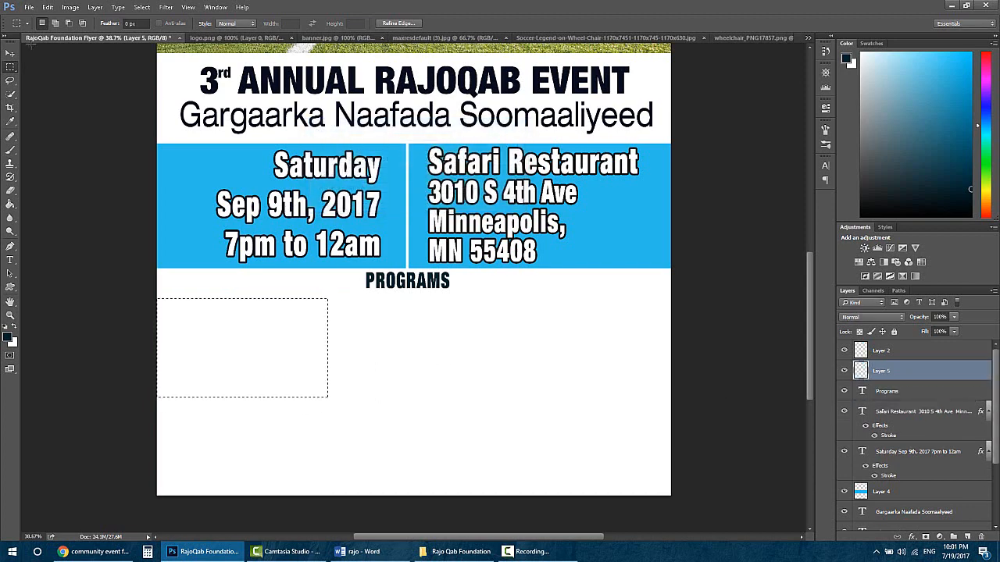
# - Fill the selected rectangle with the pale yellow-green d9db83 sampled from the grass photo, and clear the selection
pyautogui.click(10, 149)
pyautogui.click(847, 59)
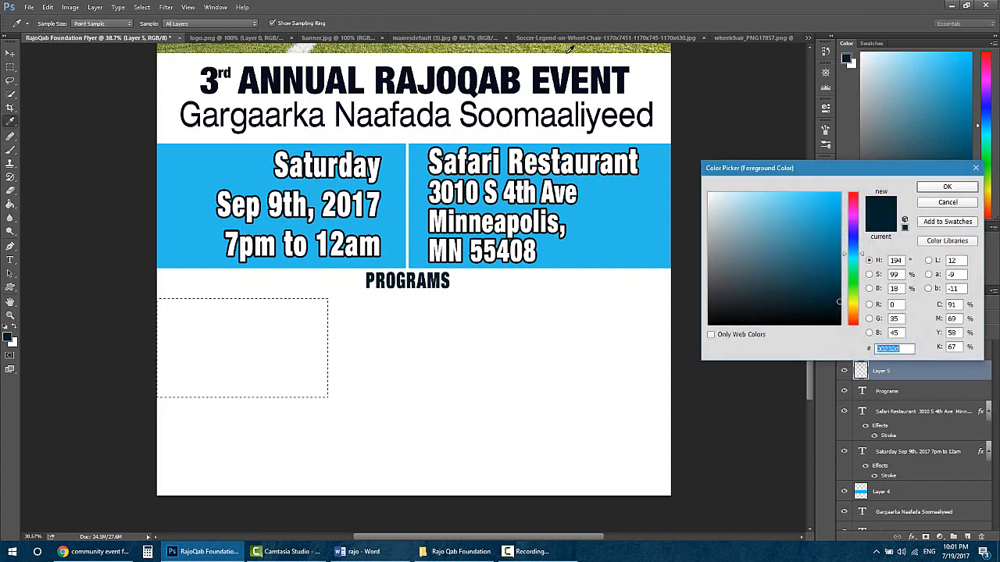
pyautogui.click(565, 47)
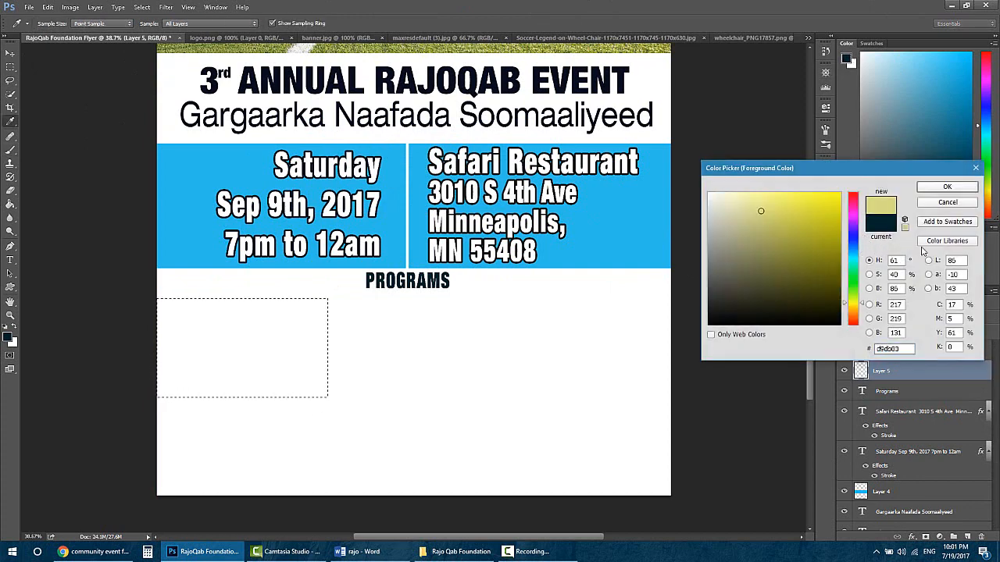
pyautogui.click(942, 192)
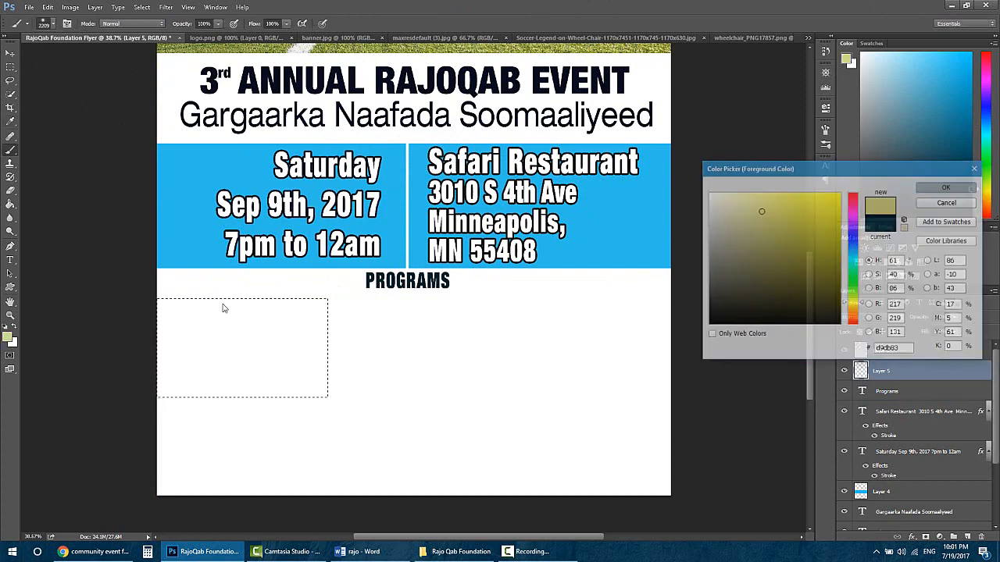
pyautogui.moveTo(23, 323); pyautogui.dragTo(379, 318)
pyautogui.click(10, 67)
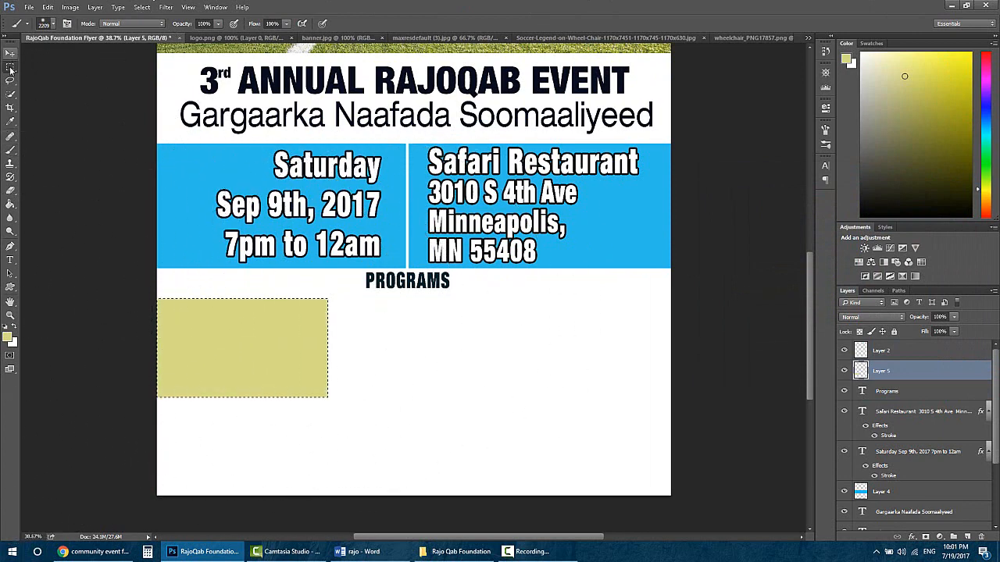
pyautogui.click(394, 337)
# - Duplicate the yellow-green box layer and shift the copy right until it sits beside the original with a narrow gap
pyautogui.rightClick(894, 370)
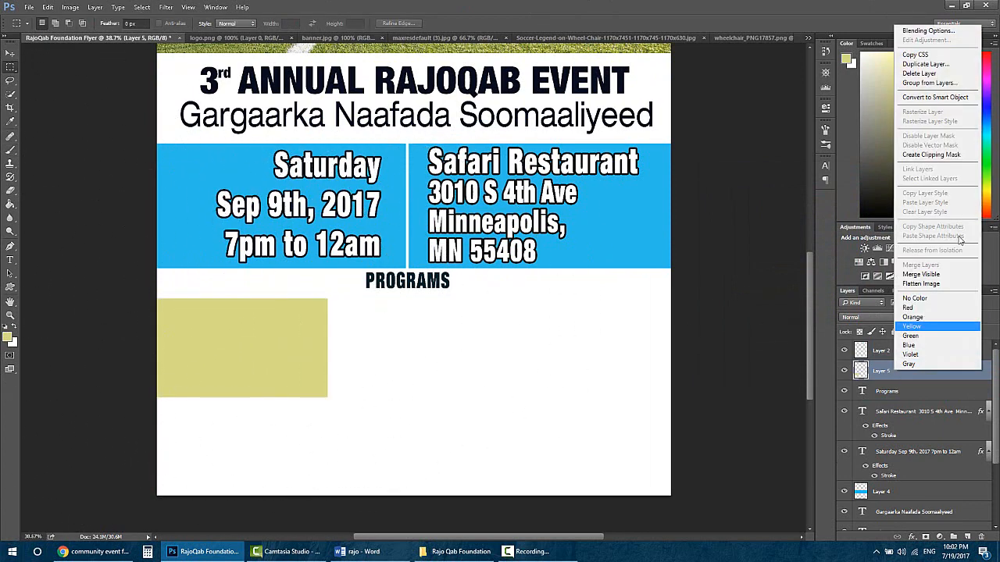
pyautogui.click(922, 63)
pyautogui.click(506, 144)
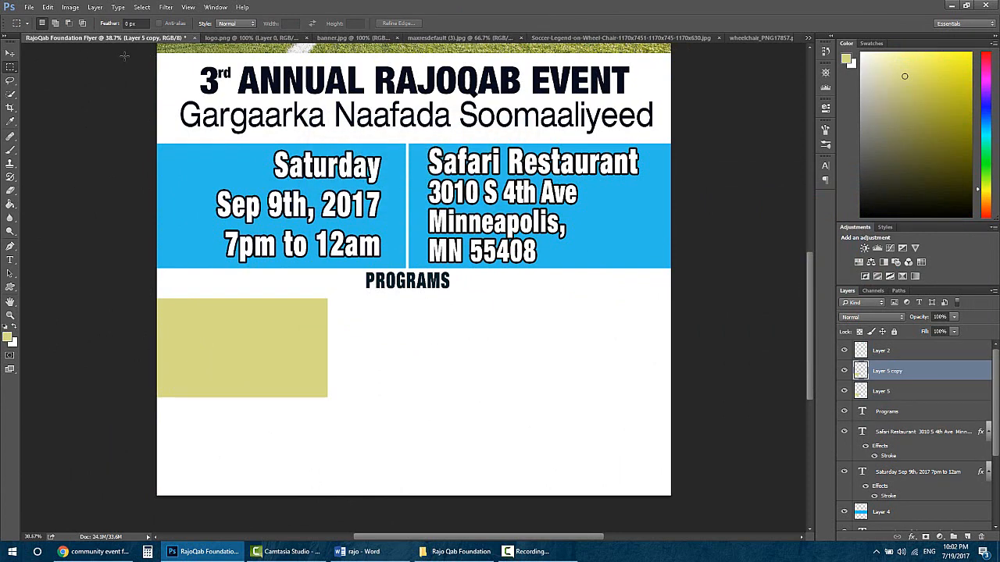
pyautogui.click(9, 53)
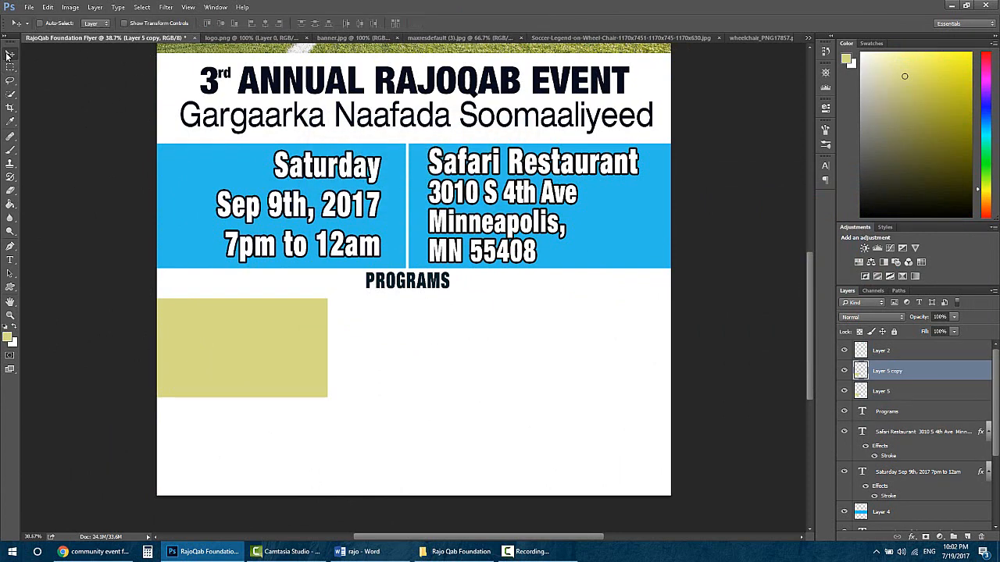
pyautogui.hotkey('shift', 'Right')
pyautogui.hotkey('shift', 'Right')
pyautogui.hotkey('shift', 'Right')
pyautogui.hotkey('shift', 'Right')
pyautogui.hotkey('shift', 'Right')
pyautogui.hotkey('shift', 'Right')
pyautogui.hotkey('shift', 'Right')
pyautogui.hotkey('shift', 'Right')
pyautogui.hotkey('shift', 'Right')
pyautogui.hotkey('shift', 'Right')
pyautogui.hotkey('shift', 'Right')
pyautogui.hotkey('shift', 'Right')
pyautogui.hotkey('shift', 'Right')
pyautogui.hotkey('shift', 'Right')
pyautogui.hotkey('shift', 'Right')
pyautogui.hotkey('shift', 'Right')
pyautogui.hotkey('shift', 'Right')
pyautogui.hotkey('shift', 'Right')
pyautogui.hotkey('shift', 'Right')
pyautogui.hotkey('shift', 'Right')
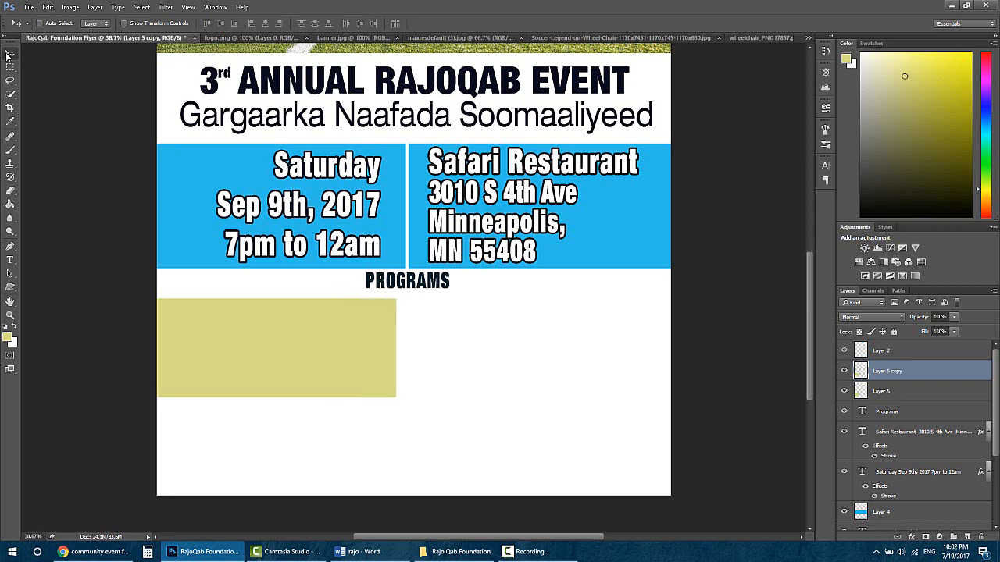
pyautogui.hotkey('shift', 'Right')
pyautogui.hotkey('shift', 'Right')
pyautogui.hotkey('shift', 'Right')
pyautogui.hotkey('shift', 'Right')
pyautogui.hotkey('shift', 'Right')
pyautogui.hotkey('shift', 'Right')
pyautogui.hotkey('shift', 'Right')
pyautogui.hotkey('shift', 'Right')
pyautogui.hotkey('shift', 'Right')
pyautogui.hotkey('shift', 'Right')
pyautogui.hotkey('shift', 'Right')
pyautogui.hotkey('shift', 'Right')
pyautogui.hotkey('shift', 'Right')
pyautogui.hotkey('shift', 'Right')
pyautogui.hotkey('shift', 'Right')
pyautogui.hotkey('shift', 'Right')
pyautogui.hotkey('shift', 'Right')
pyautogui.hotkey('shift', 'Right')
pyautogui.hotkey('shift', 'Right')
pyautogui.hotkey('shift', 'Right')
pyautogui.hotkey('shift', 'Left')
pyautogui.hotkey('shift', 'Left')
pyautogui.hotkey('shift', 'Left')
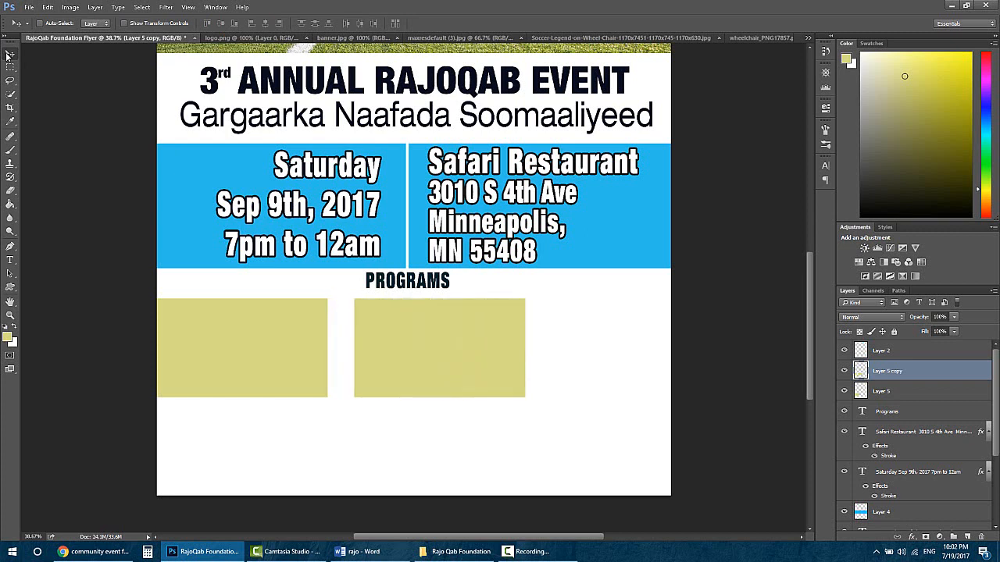
pyautogui.hotkey('shift', 'Left')
pyautogui.hotkey('shift', 'Left')
pyautogui.hotkey('shift', 'Left')
pyautogui.hotkey('shift', 'Left')
pyautogui.hotkey('shift', 'Left')
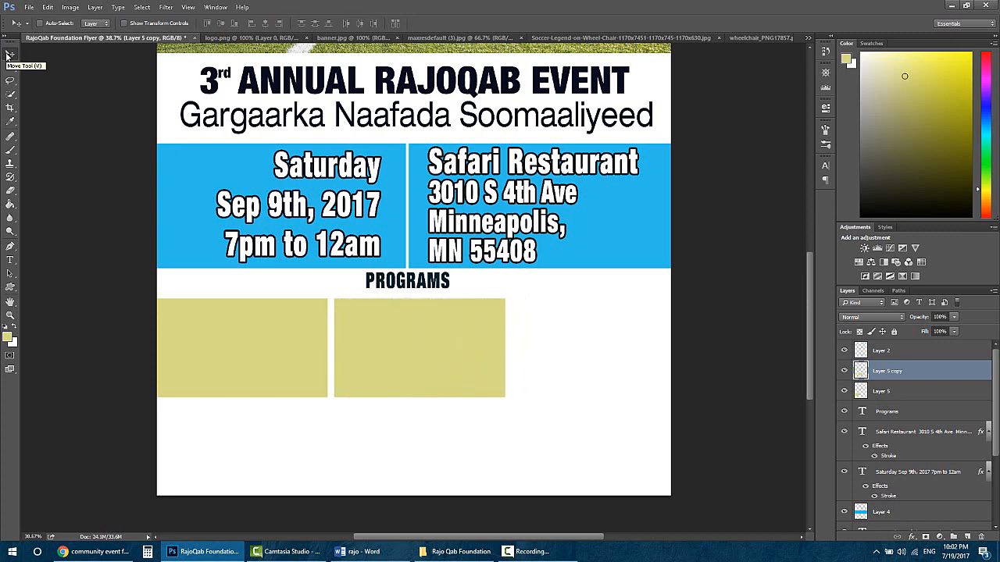
# - Duplicate the second box layer and shift this copy right to fill the remaining space up to the flyer's right edge
pyautogui.rightClick(956, 371)
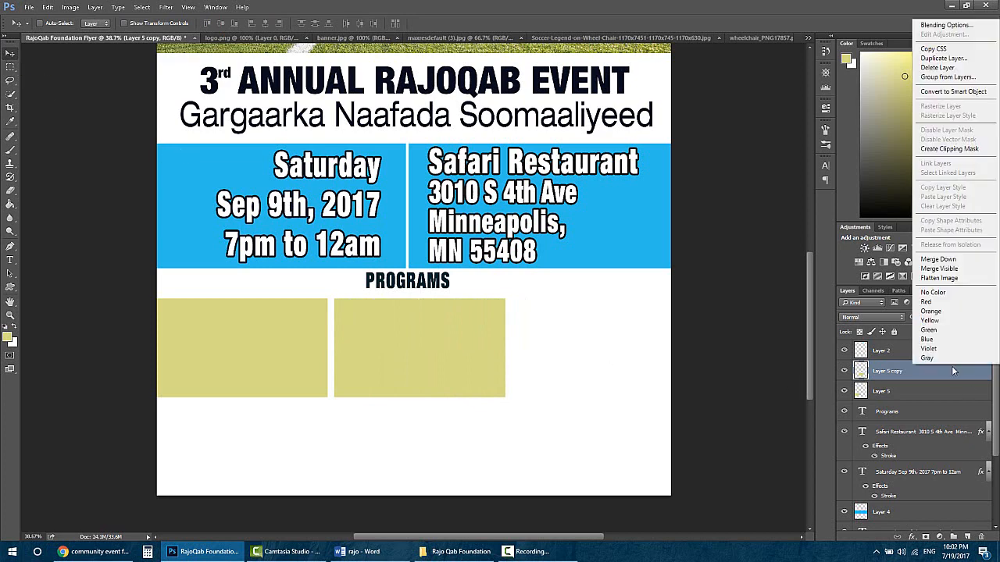
pyautogui.click(943, 58)
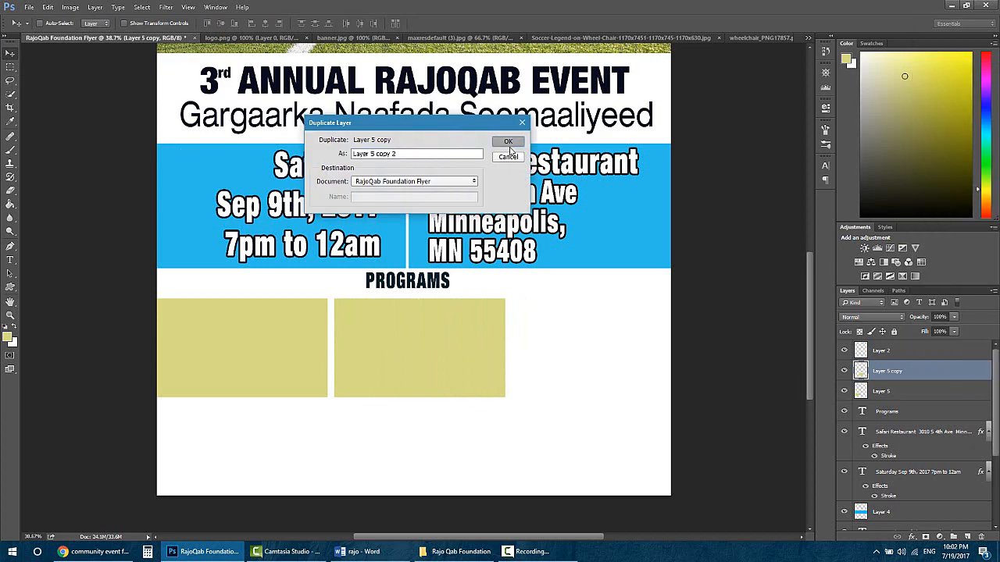
pyautogui.click(507, 139)
pyautogui.hotkey('shift', 'Right')
pyautogui.hotkey('shift', 'Right')
pyautogui.hotkey('shift', 'Right')
pyautogui.hotkey('shift', 'Right')
pyautogui.hotkey('shift', 'Right')
pyautogui.hotkey('shift', 'Right')
pyautogui.hotkey('shift', 'Right')
pyautogui.hotkey('shift', 'Right')
pyautogui.hotkey('shift', 'Right')
pyautogui.hotkey('shift', 'Right')
pyautogui.hotkey('shift', 'Right')
pyautogui.hotkey('shift', 'Right')
pyautogui.hotkey('shift', 'Right')
pyautogui.hotkey('shift', 'Right')
pyautogui.hotkey('shift', 'Right')
pyautogui.hotkey('shift', 'Right')
pyautogui.hotkey('shift', 'Right')
pyautogui.hotkey('shift', 'Right')
pyautogui.hotkey('shift', 'Right')
pyautogui.hotkey('shift', 'Right')
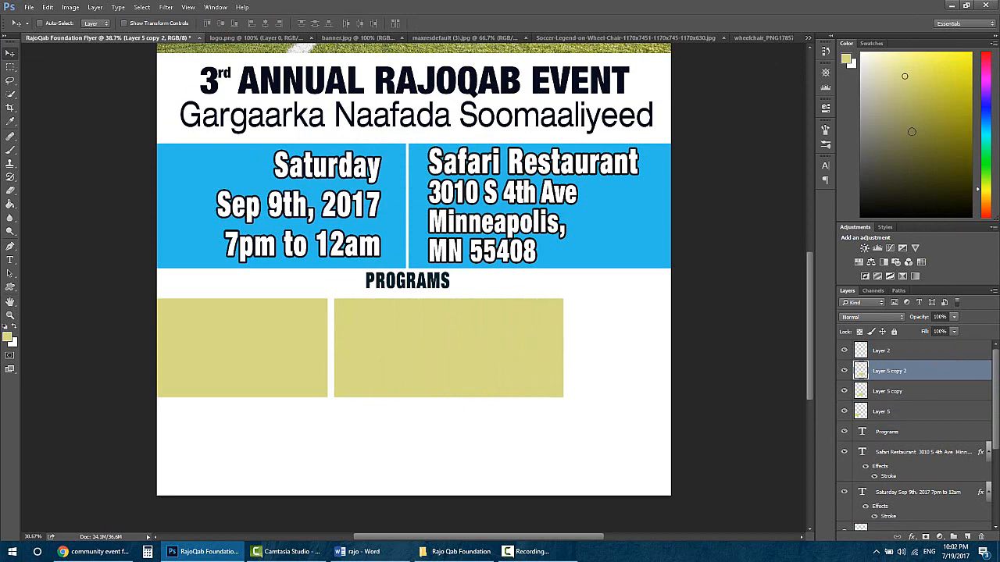
pyautogui.hotkey('shift', 'Right')
pyautogui.hotkey('shift', 'Right')
pyautogui.hotkey('shift', 'Right')
pyautogui.hotkey('shift', 'Right')
pyautogui.hotkey('shift', 'Right')
pyautogui.hotkey('shift', 'Right')
pyautogui.hotkey('shift', 'Right')
pyautogui.hotkey('shift', 'Right')
pyautogui.hotkey('shift', 'Right')
pyautogui.hotkey('shift', 'Right')
pyautogui.hotkey('shift', 'Right')
pyautogui.hotkey('shift', 'Right')
pyautogui.hotkey('shift', 'Right')
pyautogui.hotkey('shift', 'Right')
pyautogui.hotkey('shift', 'Right')
pyautogui.hotkey('shift', 'Right')
pyautogui.hotkey('shift', 'Right')
pyautogui.hotkey('shift', 'Right')
pyautogui.hotkey('shift', 'Right')
pyautogui.hotkey('shift', 'Right')
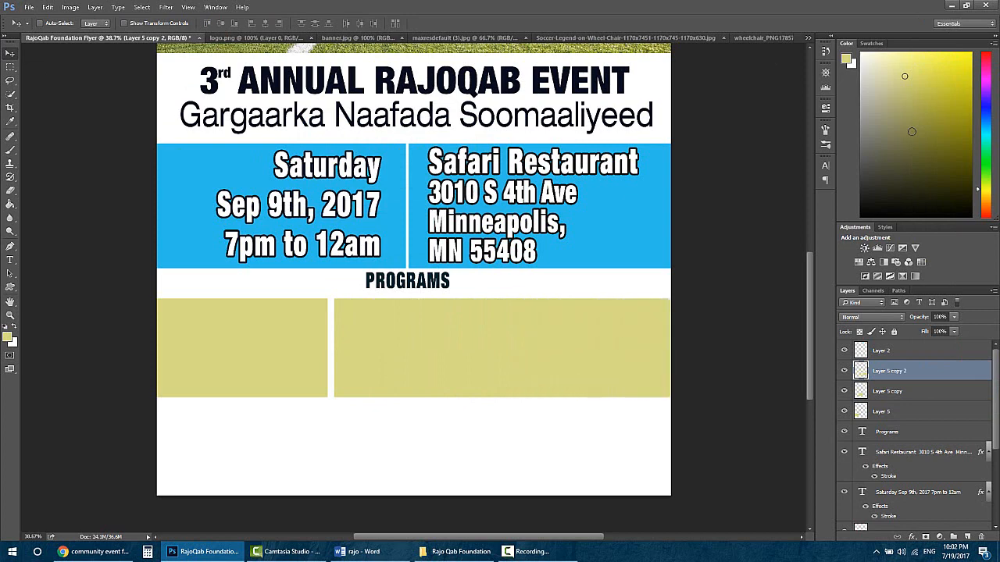
pyautogui.hotkey('shift', 'Right')
pyautogui.hotkey('shift', 'Right')
pyautogui.hotkey('shift', 'Left')
pyautogui.press('Left')
pyautogui.press('Left')
pyautogui.press('Left')
pyautogui.press('Left')
pyautogui.press('Left')
pyautogui.press('Left')
pyautogui.press('Left')
pyautogui.press('Left')
pyautogui.press('Left')
pyautogui.press('Left')
pyautogui.press('Left')
pyautogui.press('Left')
pyautogui.press('Right')
pyautogui.press('Right')
pyautogui.press('Right')
# - Nudge the middle box left so the thin white gaps on both of its sides are even
pyautogui.click(916, 393)
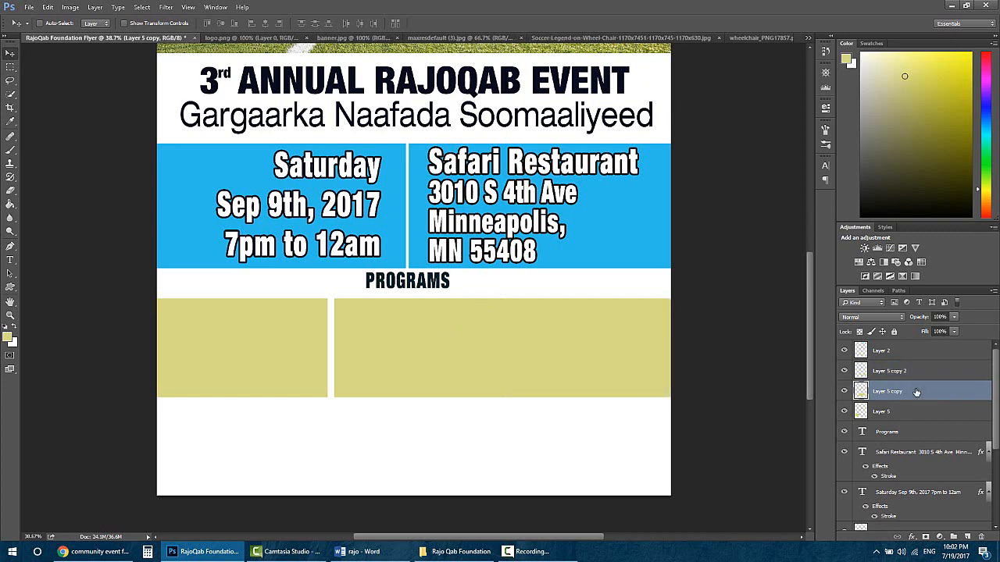
pyautogui.press('Left')
pyautogui.press('Left')
pyautogui.press('Left')
pyautogui.press('Left')
pyautogui.press('Left')
pyautogui.press('Left')
pyautogui.press('Left')
pyautogui.press('Left')
pyautogui.press('Left')
pyautogui.press('Left')
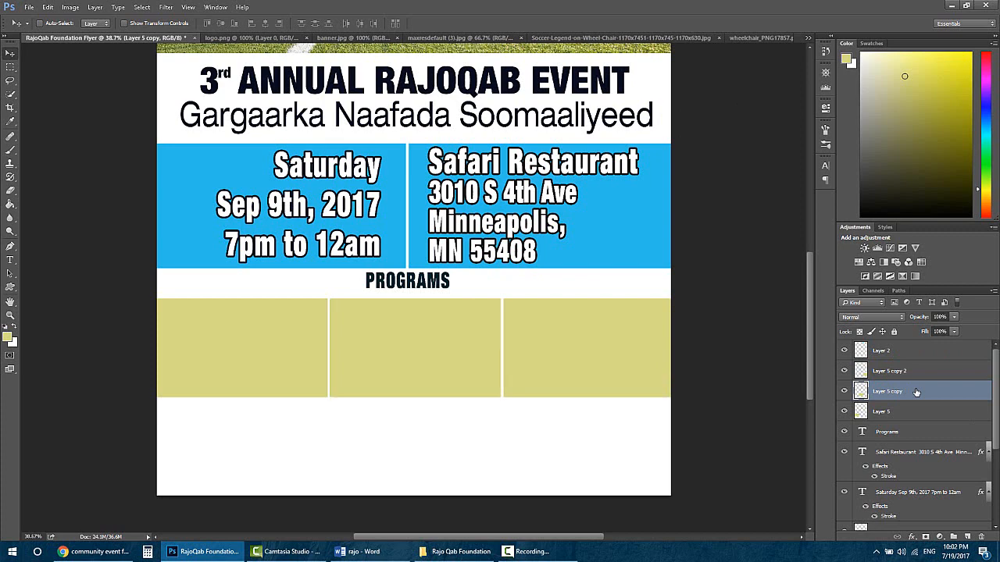
pyautogui.press('Right')
pyautogui.press('Right')
pyautogui.press('Left')
pyautogui.press('Left')
pyautogui.press('Left')
pyautogui.press('Left')
pyautogui.press('Left')
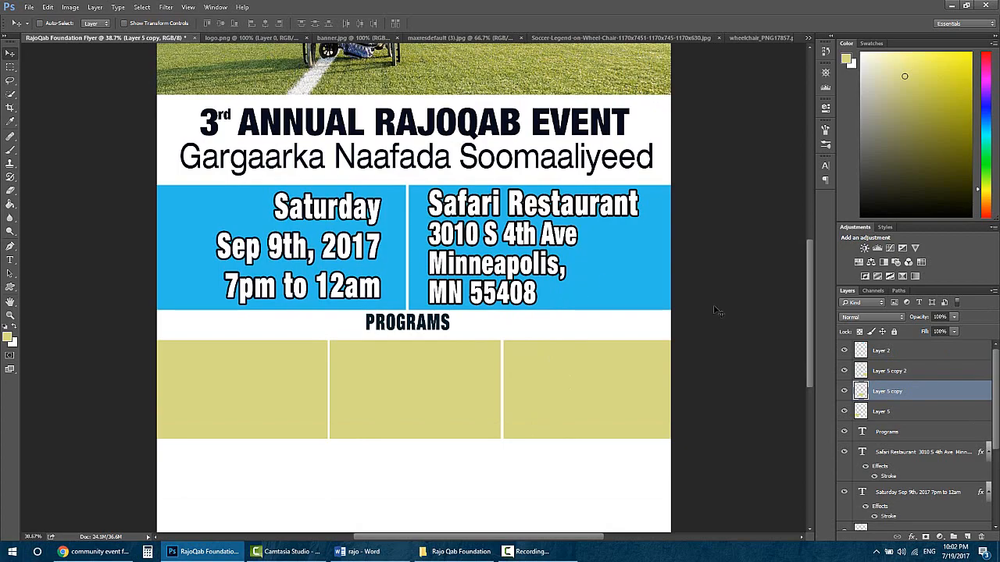
# - Apply a Color Overlay to the middle programs box using the banner's blue, 2bbeea
pyautogui.click(361, 551)
pyautogui.click(883, 412)
pyautogui.click(948, 388)
pyautogui.doubleClick(961, 388)
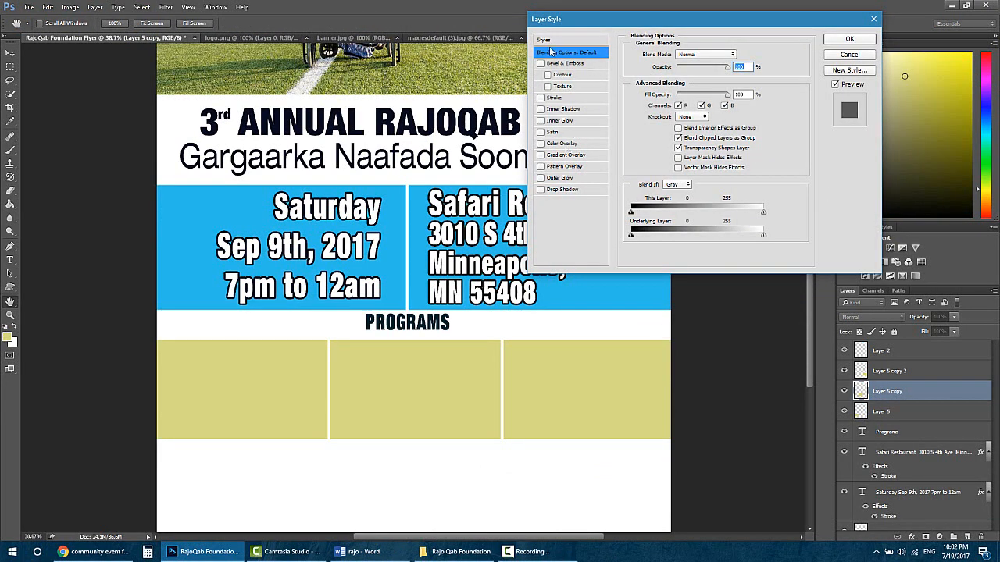
pyautogui.click(573, 144)
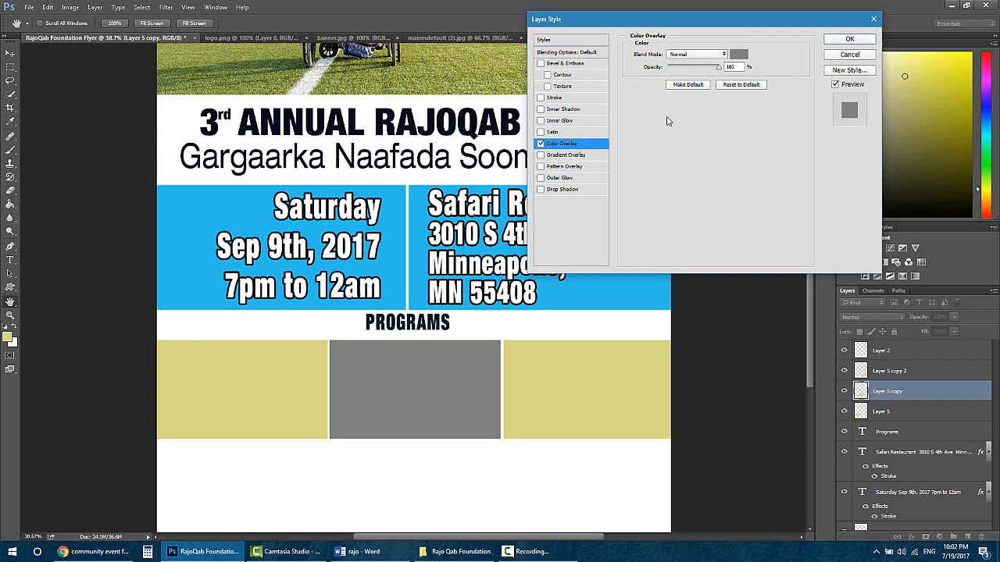
pyautogui.click(739, 55)
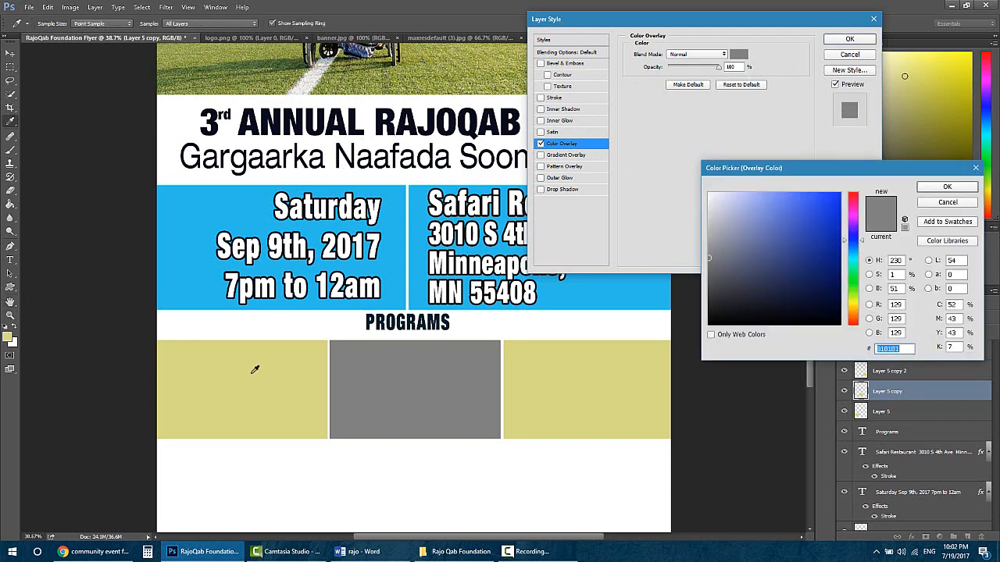
pyautogui.click(261, 207)
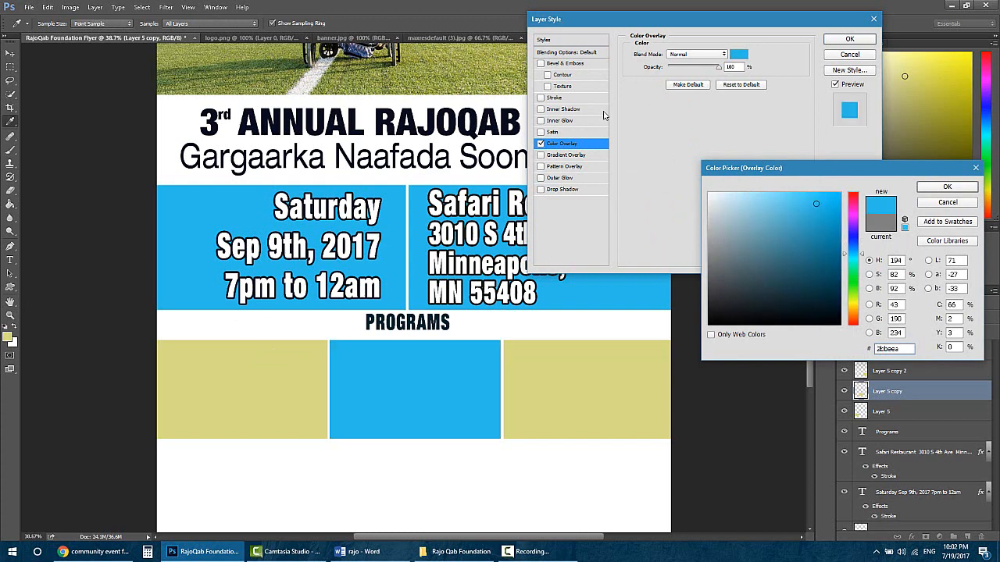
pyautogui.click(946, 188)
pyautogui.click(849, 39)
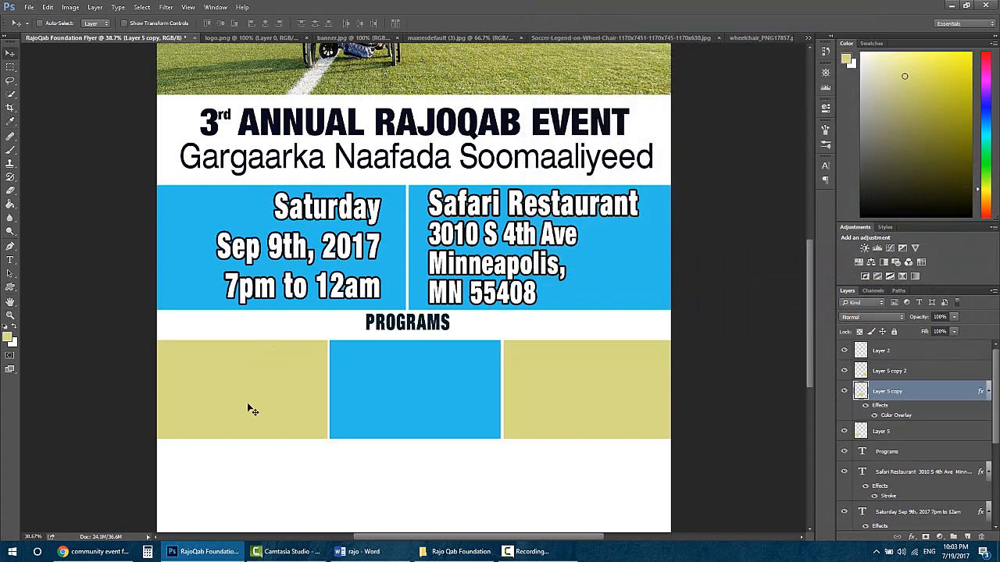
# - Apply a golden-orange Color Overlay, e9ba2b, to the third programs box at the flyer's right edge
pyautogui.click(928, 371)
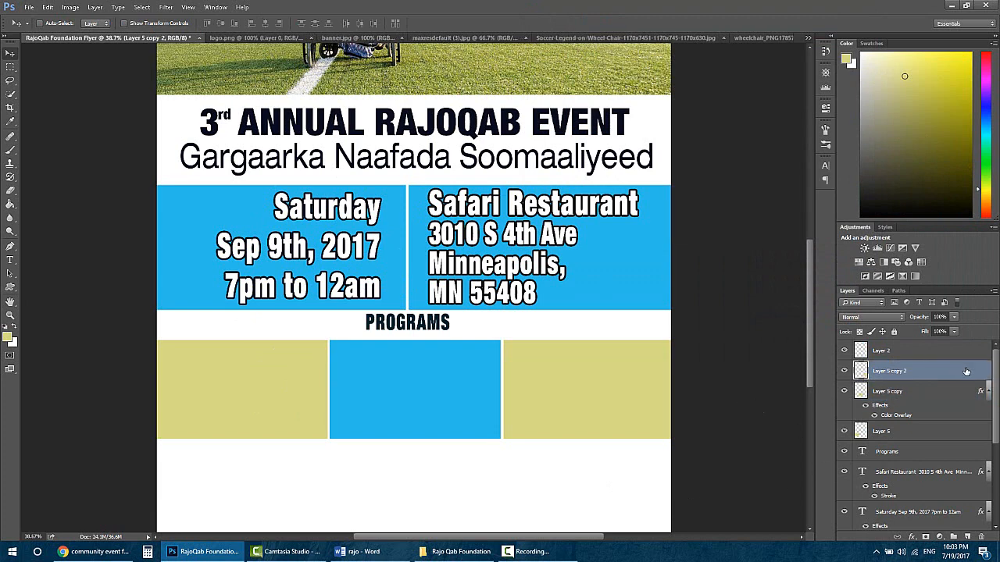
pyautogui.doubleClick(965, 372)
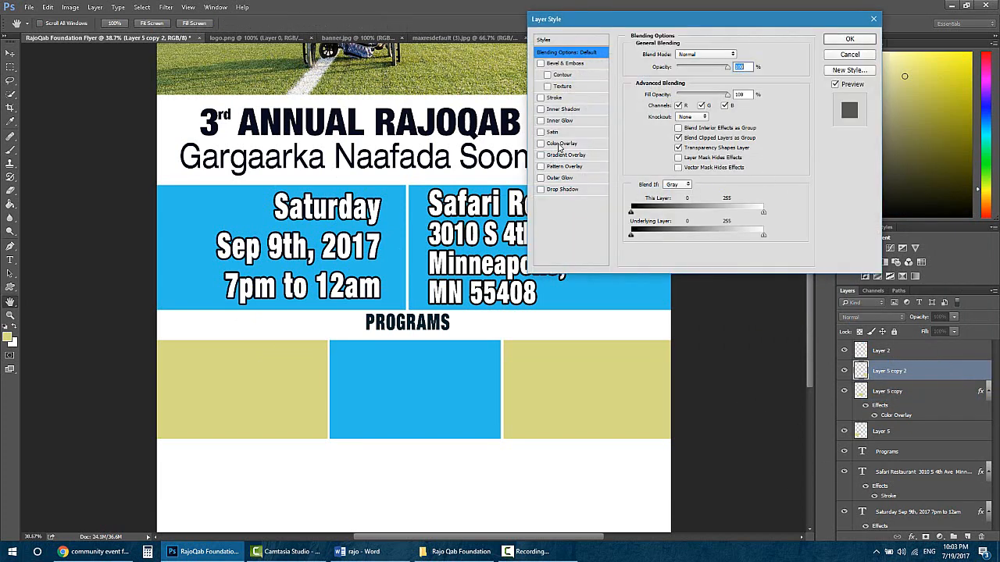
pyautogui.click(559, 145)
pyautogui.click(745, 56)
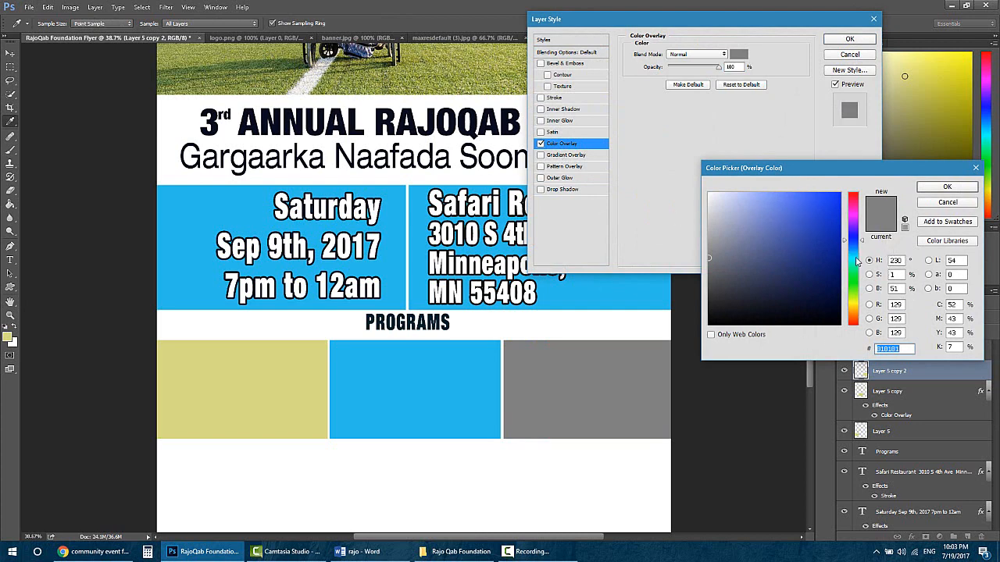
pyautogui.moveTo(857, 262); pyautogui.dragTo(851, 318)
pyautogui.moveTo(828, 227)
pyautogui.mouseDown()
pyautogui.moveTo(790, 199)
pyautogui.moveTo(810, 209)
pyautogui.mouseUp()
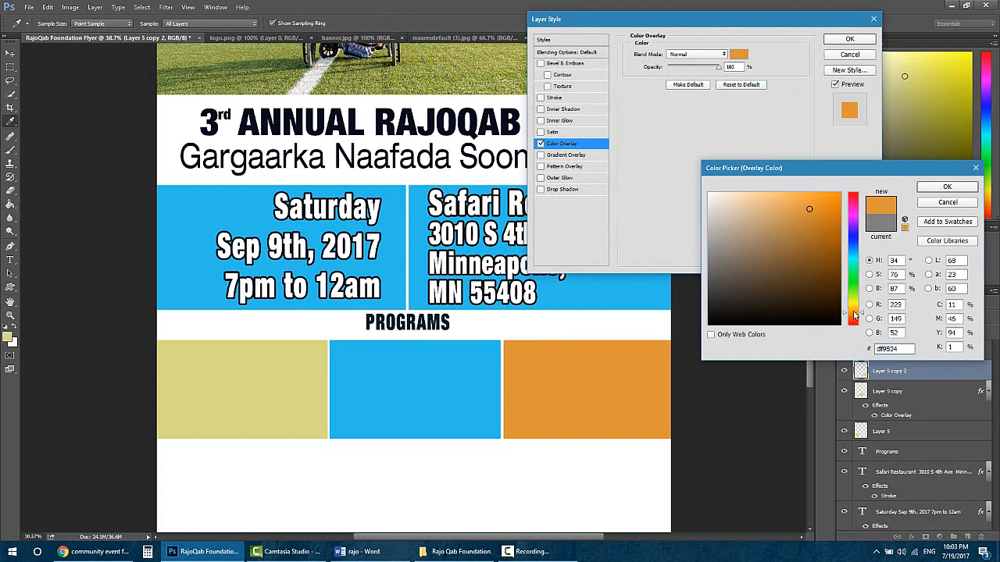
pyautogui.moveTo(854, 314); pyautogui.dragTo(855, 310)
pyautogui.click(837, 250)
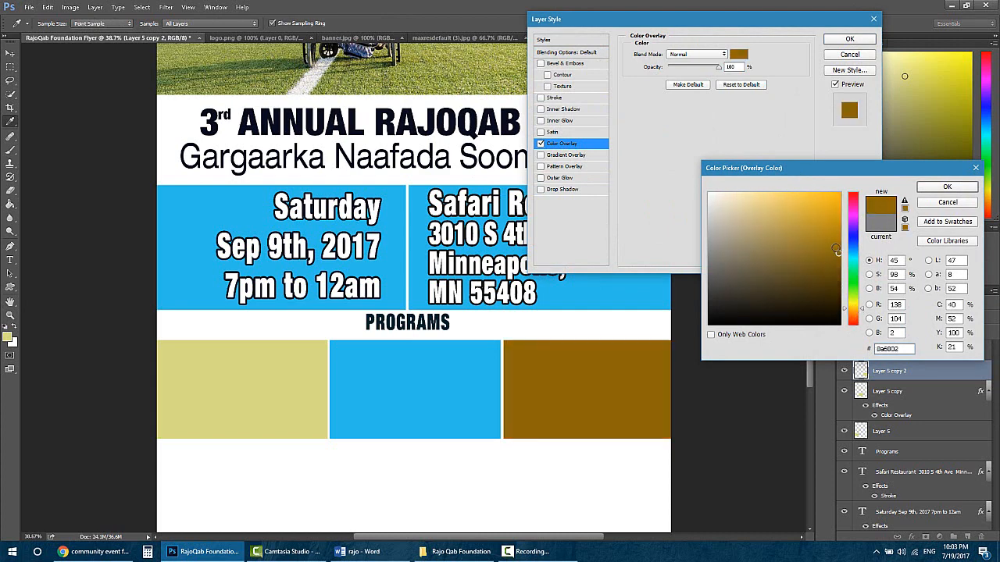
pyautogui.moveTo(837, 250)
pyautogui.mouseDown()
pyautogui.moveTo(828, 206)
pyautogui.moveTo(816, 204)
pyautogui.mouseUp()
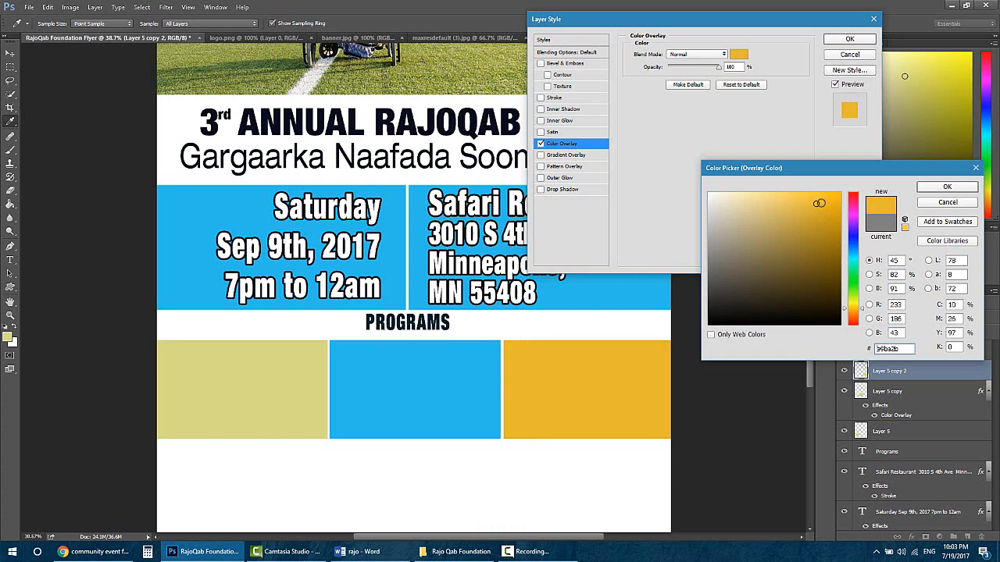
pyautogui.click(945, 189)
pyautogui.click(849, 39)
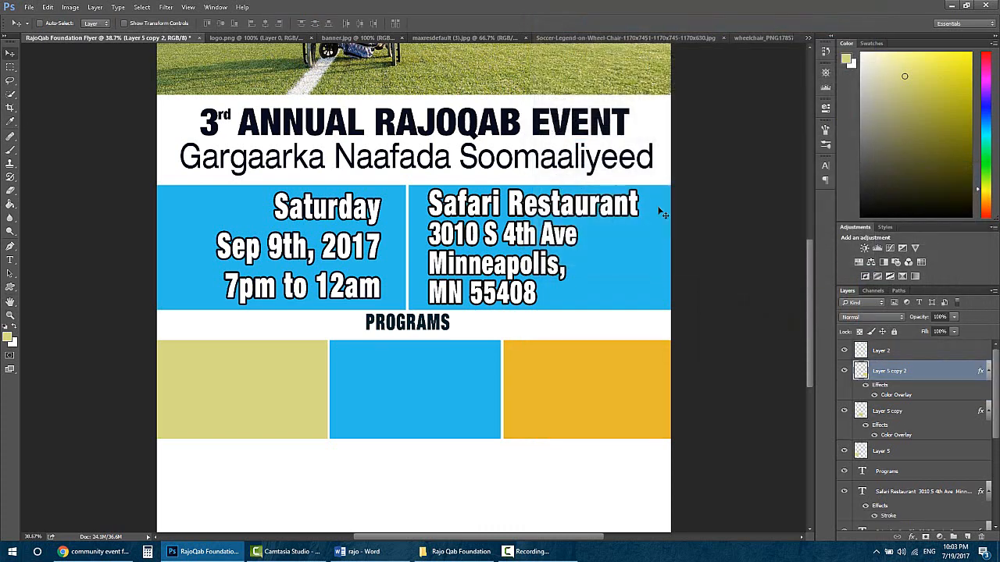
# - Switch to the rajo Word document and copy the word "accomplishments" from the first program item
pyautogui.click(826, 72)
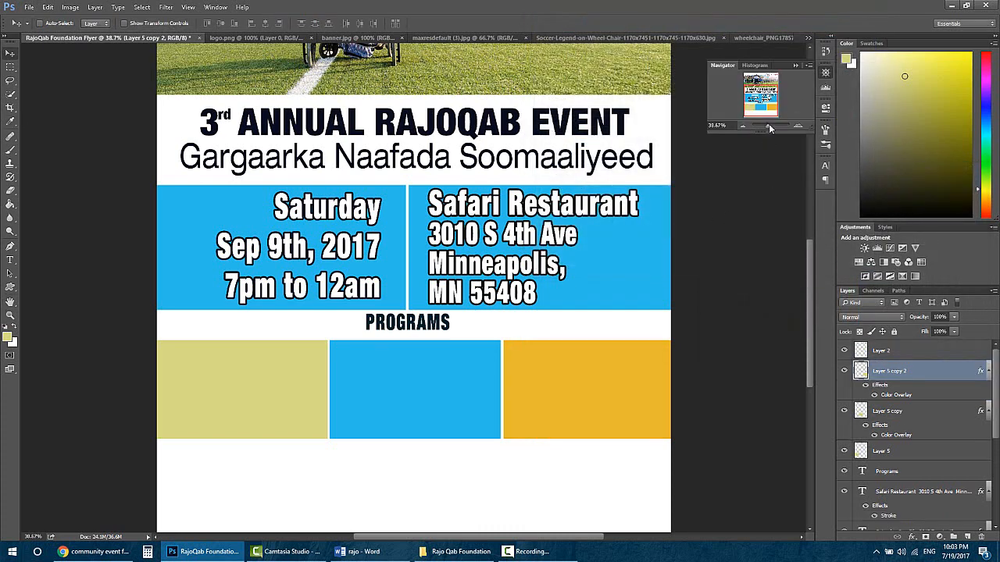
pyautogui.moveTo(769, 129); pyautogui.dragTo(766, 129)
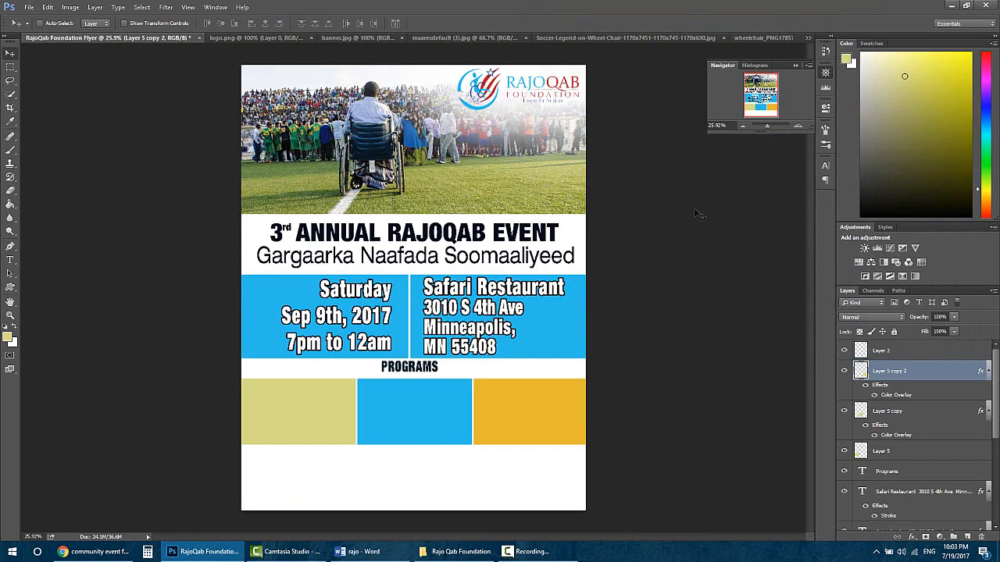
pyautogui.moveTo(766, 128); pyautogui.dragTo(769, 128)
pyautogui.scroll(-5, 646, 232)
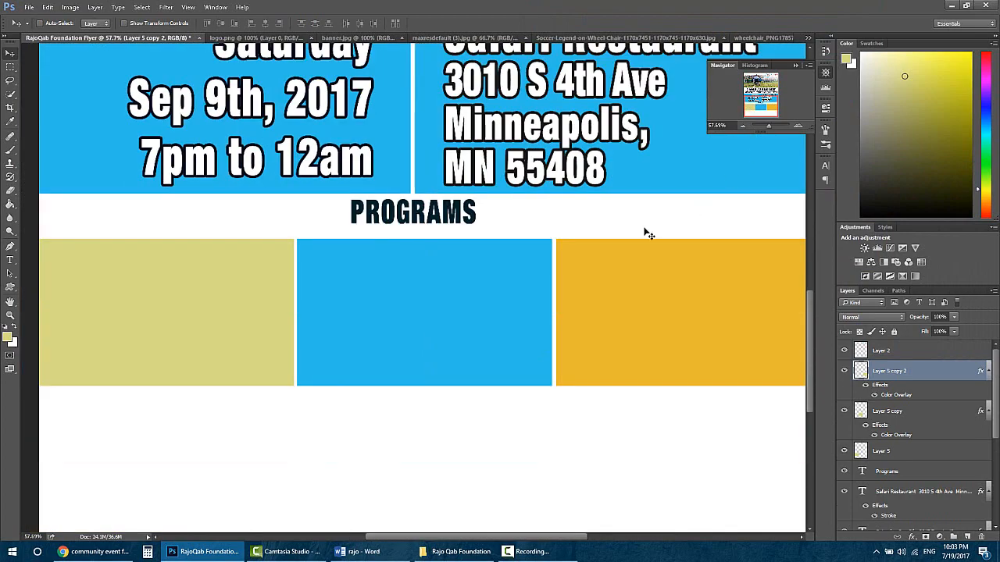
pyautogui.moveTo(400, 539); pyautogui.dragTo(347, 539)
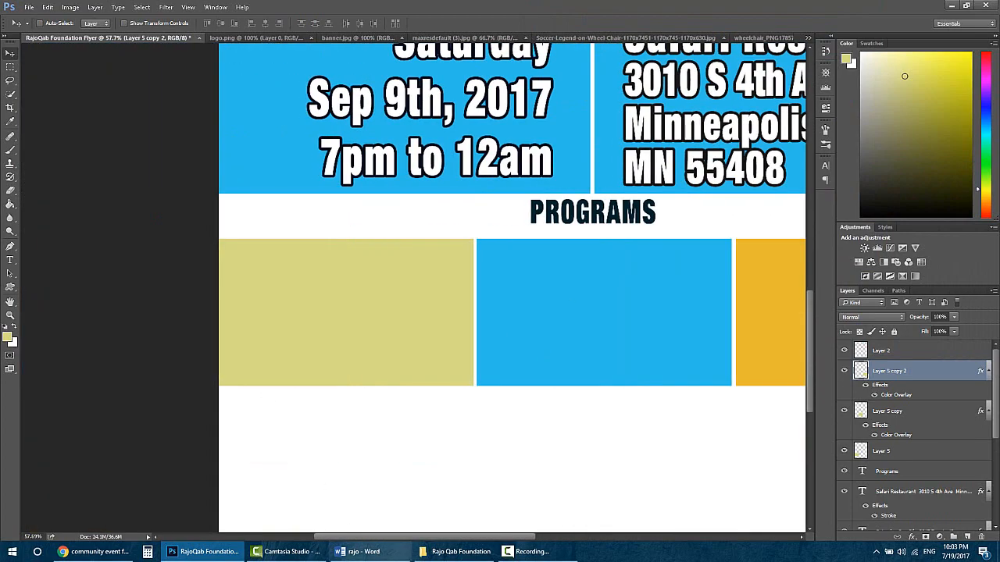
pyautogui.click(367, 552)
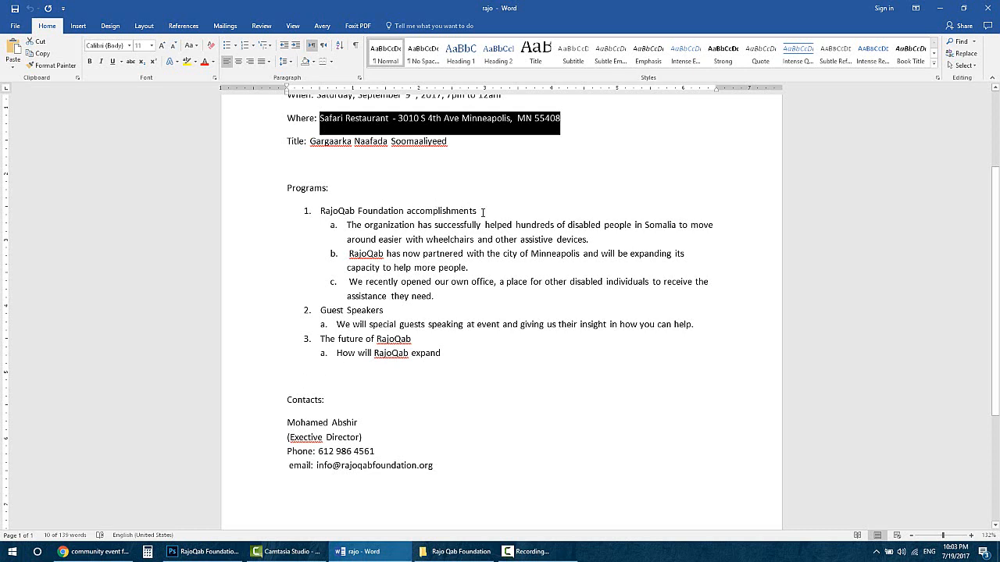
pyautogui.moveTo(482, 210); pyautogui.dragTo(408, 211)
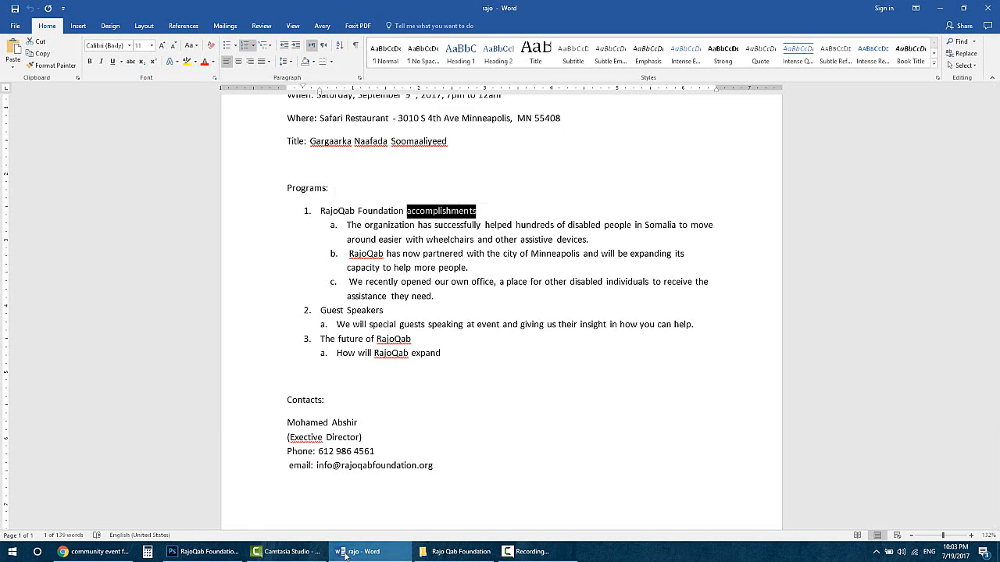
# - Back in Photoshop, add the heading text ACCOMPLISHMENTS over the yellow-green box
pyautogui.click(205, 553)
pyautogui.click(11, 260)
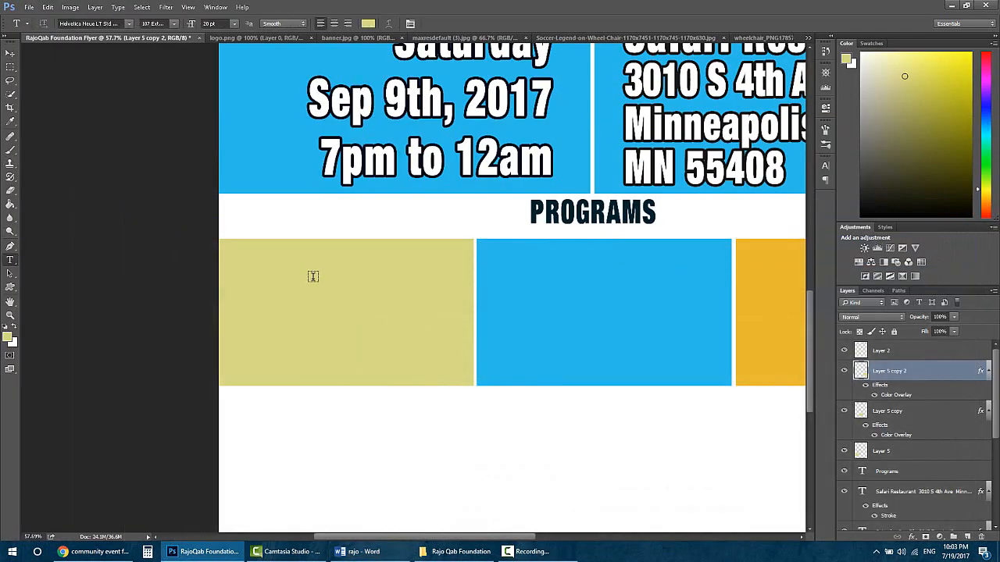
pyautogui.click(340, 251)
pyautogui.write('ACCOMPLISHMENTS')
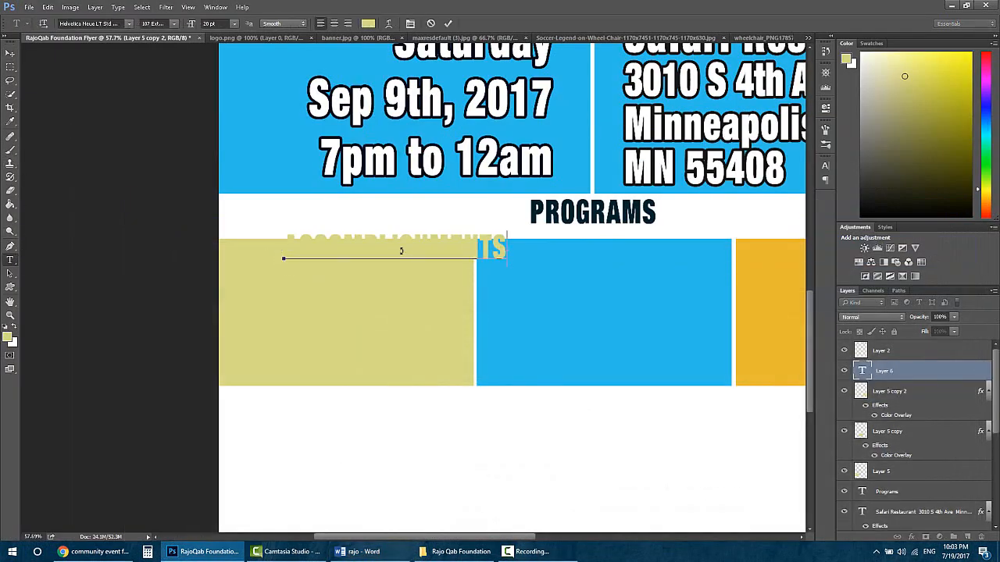
# - Color the ACCOMPLISHMENTS heading black and center it near the top edge inside the yellow-green box
pyautogui.hotkey('ctrl', 'a')
pyautogui.moveTo(919, 101)
pyautogui.mouseDown()
pyautogui.moveTo(934, 164)
pyautogui.moveTo(951, 180)
pyautogui.mouseUp()
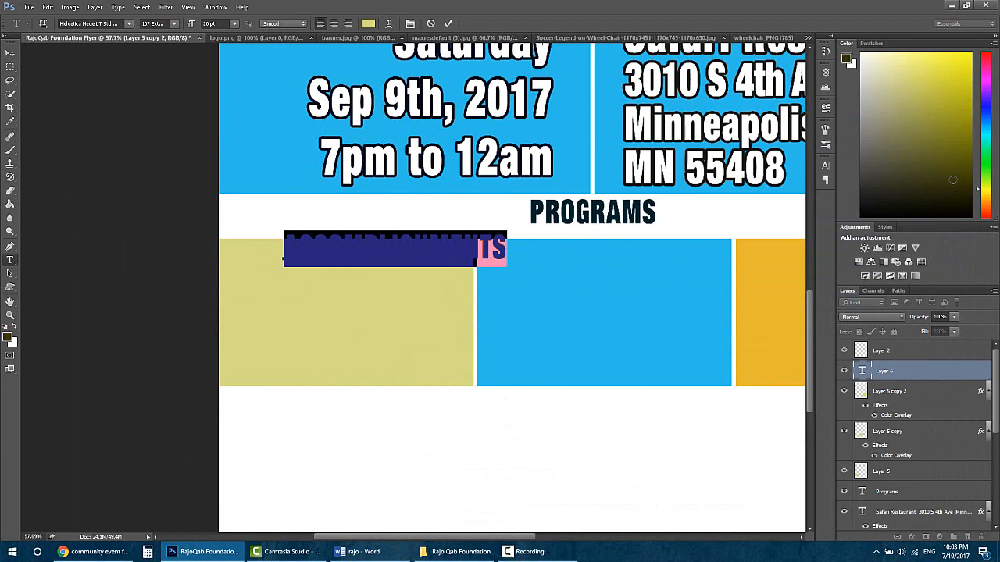
pyautogui.click(364, 248)
pyautogui.moveTo(364, 297); pyautogui.dragTo(312, 308)
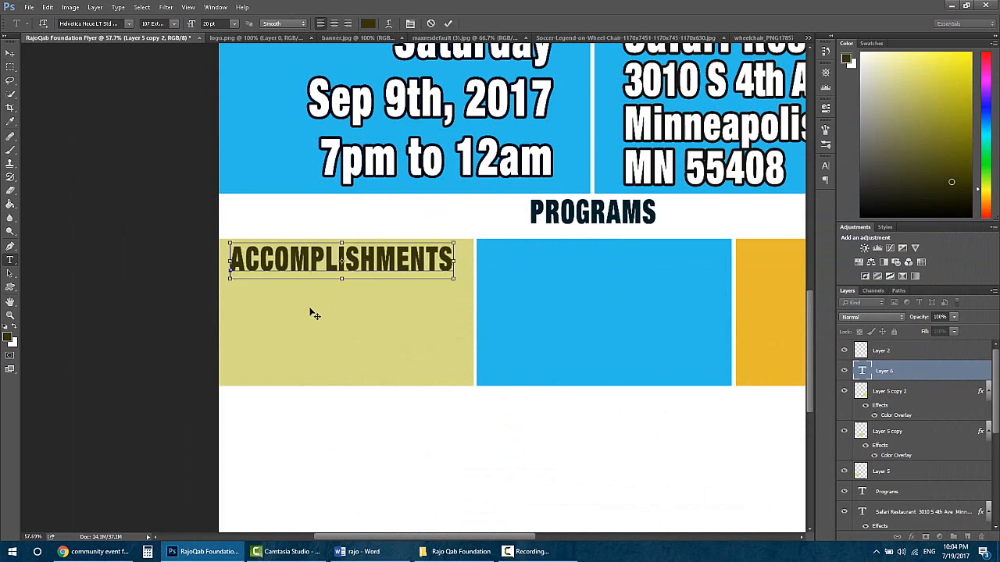
pyautogui.hotkey('ctrl', 'a')
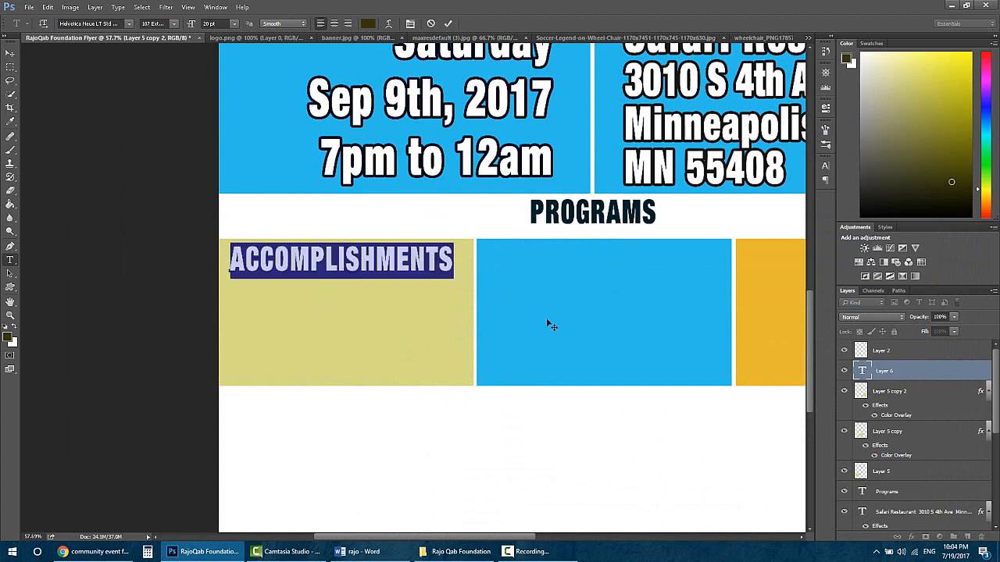
pyautogui.moveTo(955, 150); pyautogui.dragTo(854, 224)
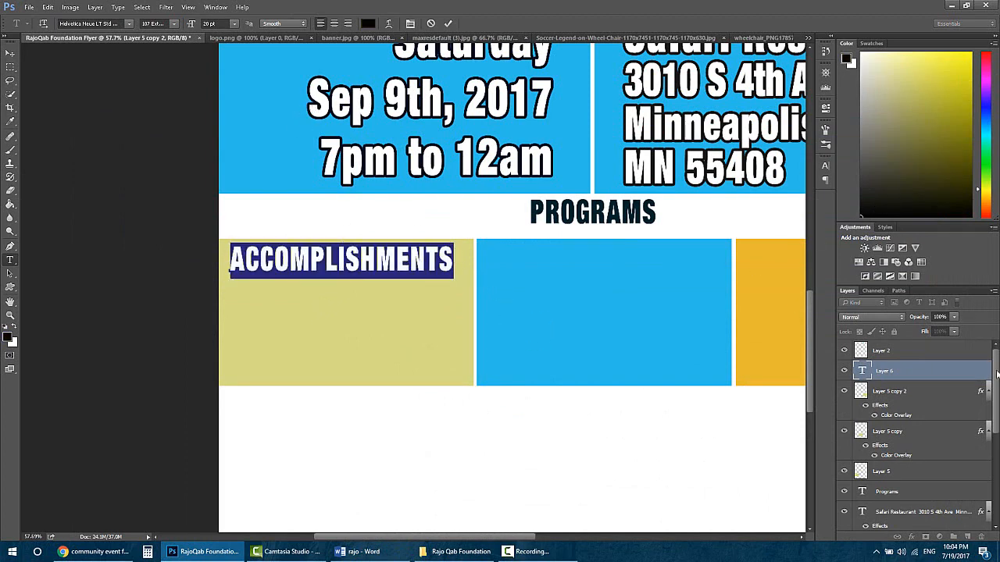
pyautogui.click(936, 390)
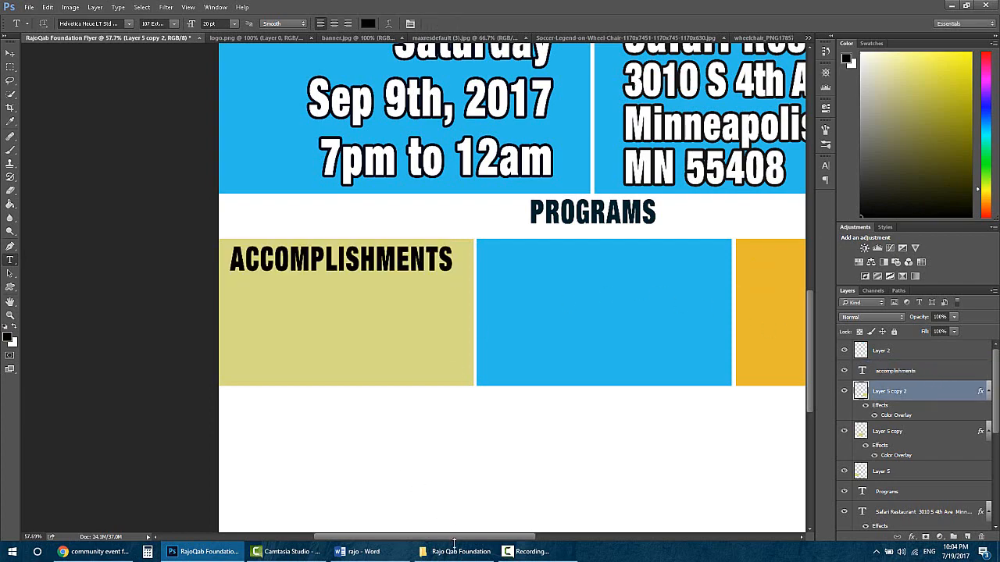
# - Switch to the rajo Word document and copy the second program title, "Guest Speakers"
pyautogui.hscroll(3, 438, 538)
pyautogui.click(367, 552)
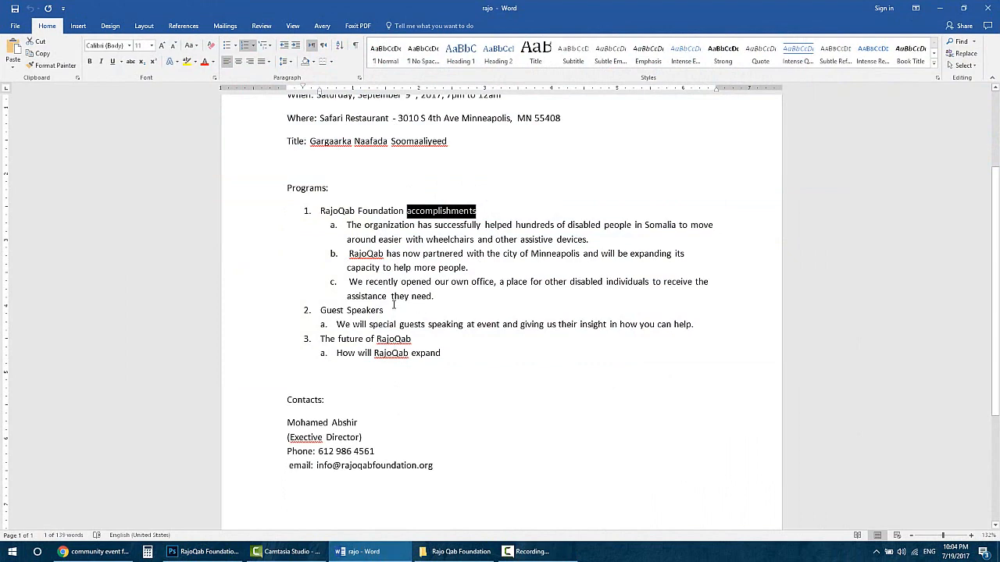
pyautogui.moveTo(388, 311); pyautogui.dragTo(320, 310)
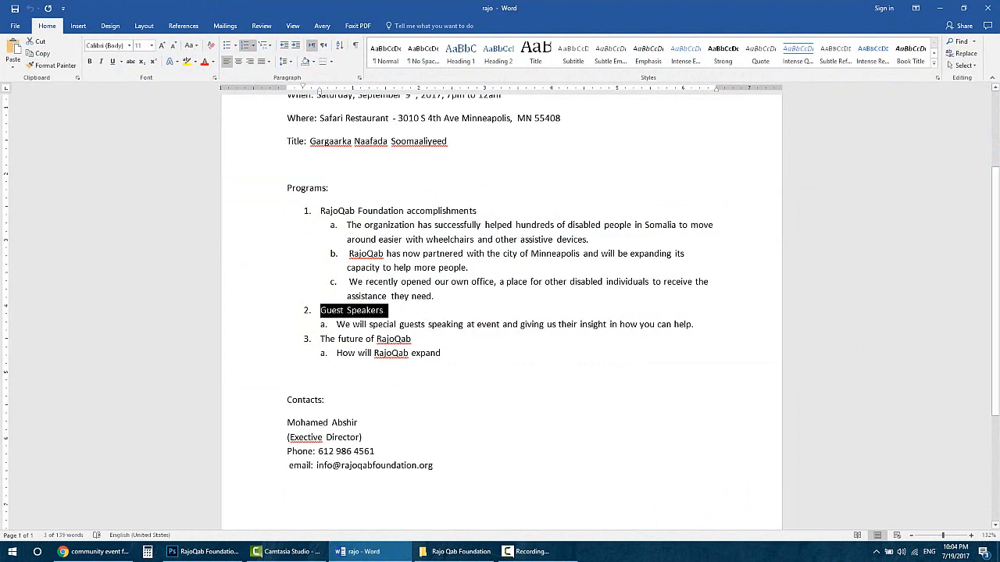
# - In Photoshop, paste GUEST SPEAKERS as the blue box's heading, remove the list number 2., and center it near the box's top edge
pyautogui.click(376, 552)
pyautogui.click(428, 263)
pyautogui.hotkey('ctrl', 'v')
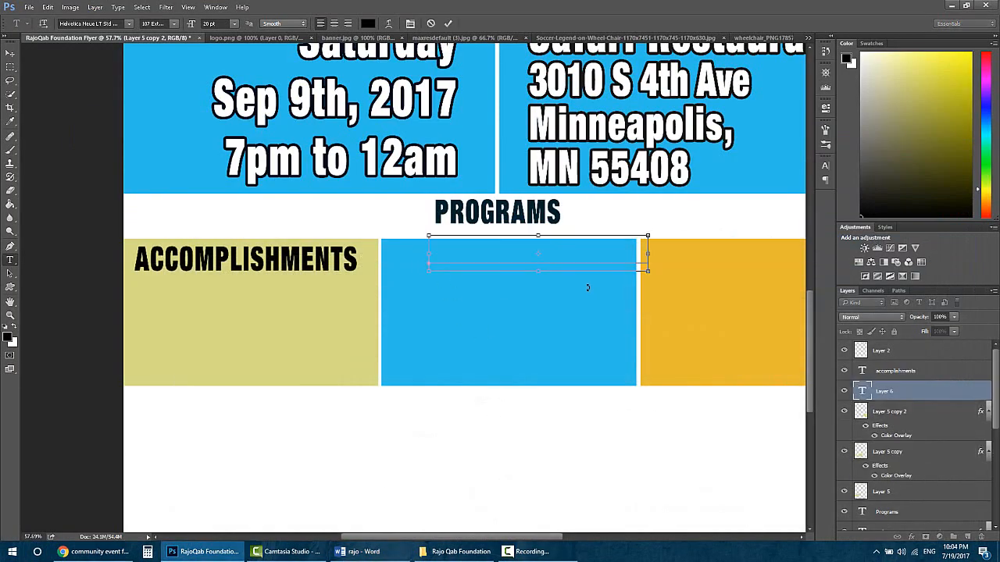
pyautogui.moveTo(428, 264); pyautogui.dragTo(359, 260)
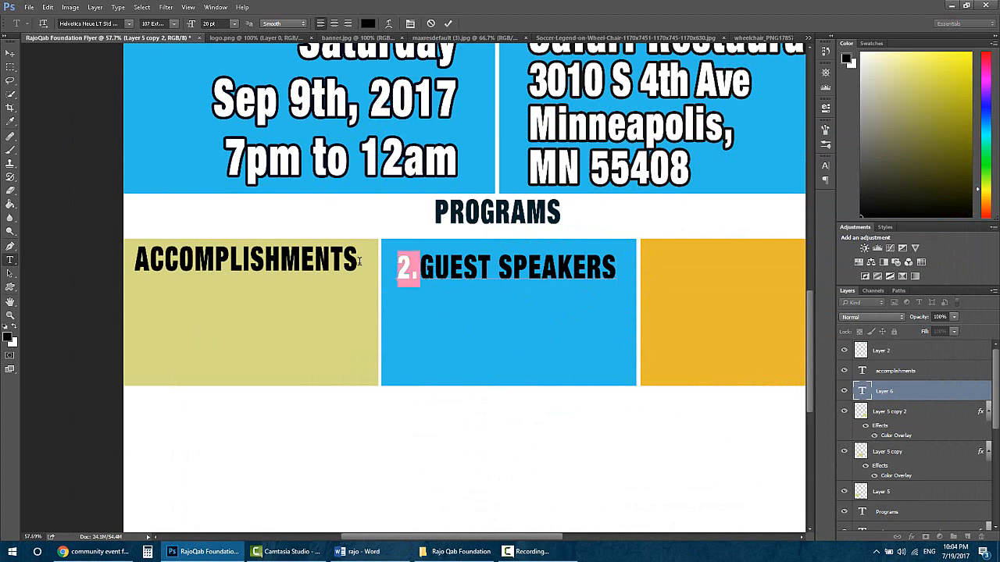
pyautogui.press('BackSpace')
pyautogui.moveTo(530, 334); pyautogui.dragTo(546, 323)
# - Switch to the rajo Word document and copy the third program title, "The future of RajoQab"
pyautogui.moveTo(436, 537); pyautogui.dragTo(479, 538)
pyautogui.click(374, 555)
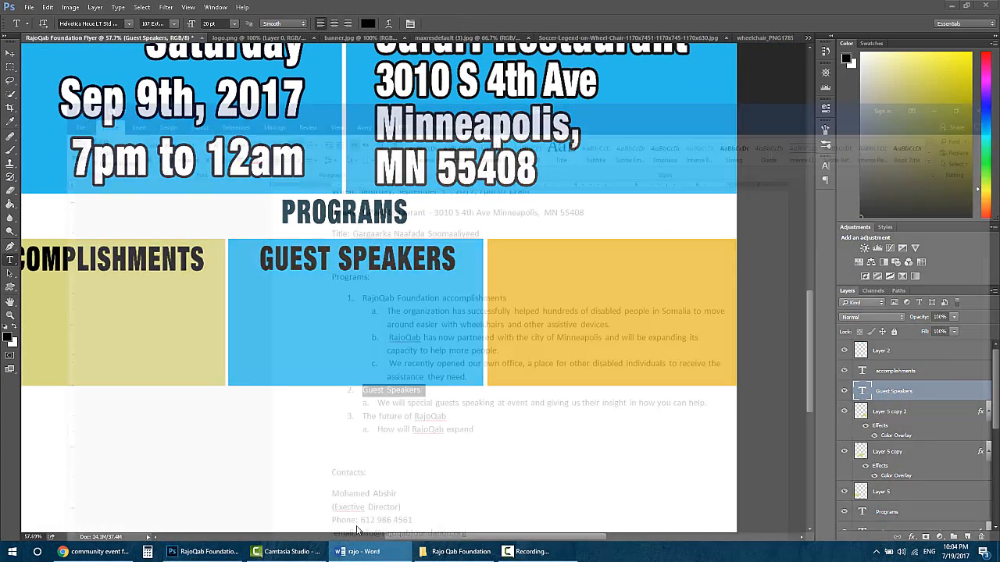
pyautogui.moveTo(419, 338); pyautogui.dragTo(321, 339)
# - In Photoshop, paste THE FUTURE OF RAJOQAB as the orange box's heading and remove the list number 3
pyautogui.click(363, 552)
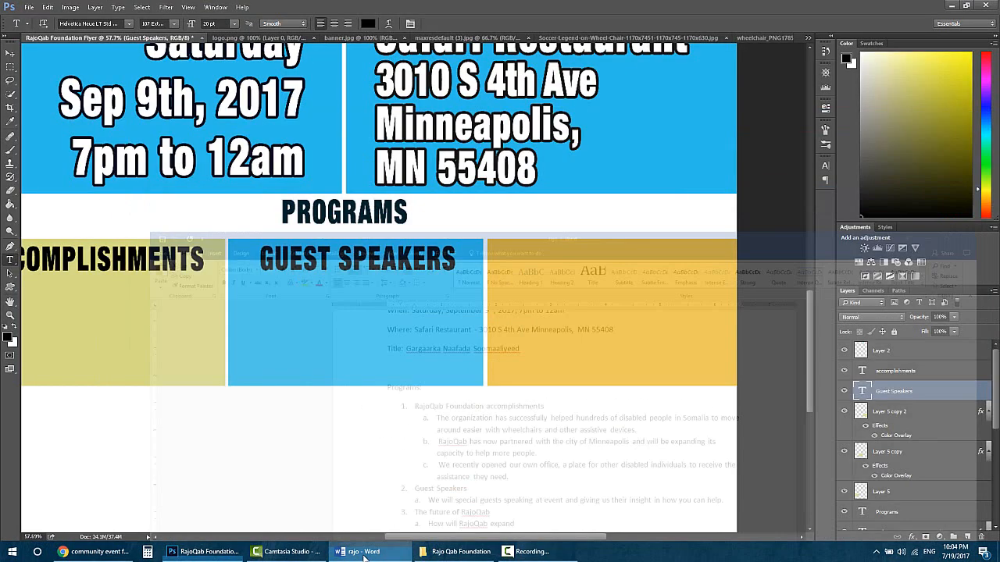
pyautogui.click(548, 254)
pyautogui.hotkey('ctrl', 'v')
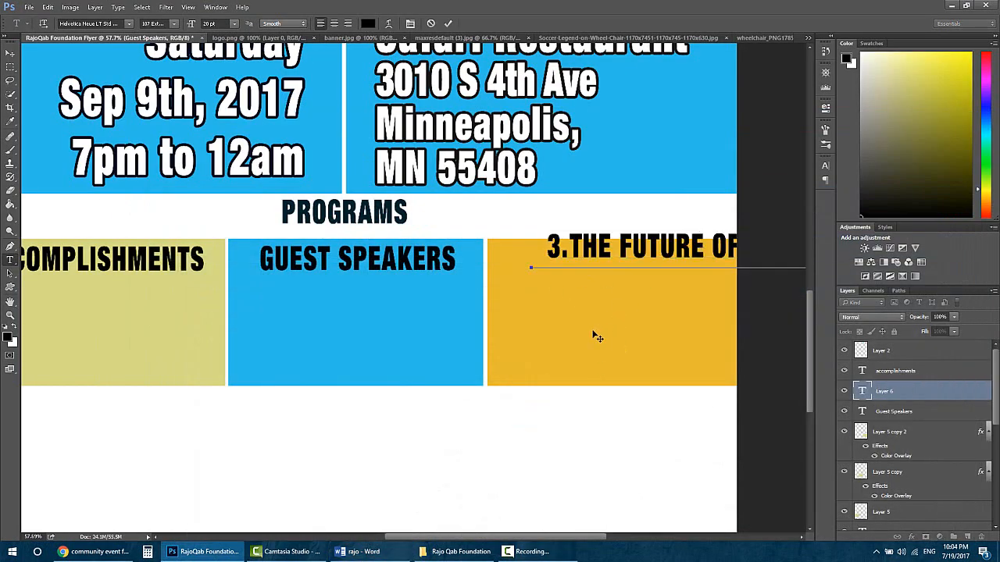
pyautogui.moveTo(532, 251); pyautogui.dragTo(458, 251)
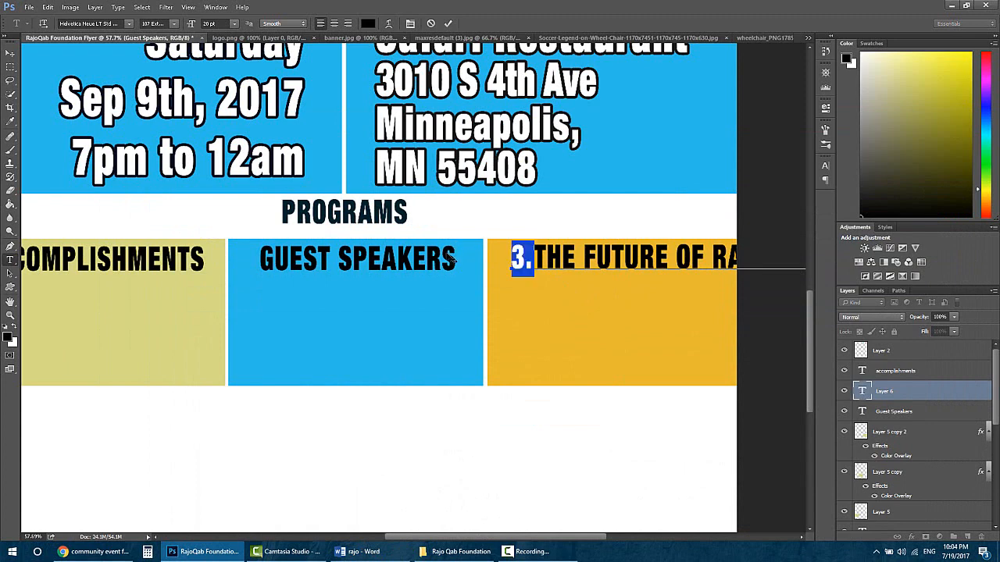
pyautogui.press('BackSpace')
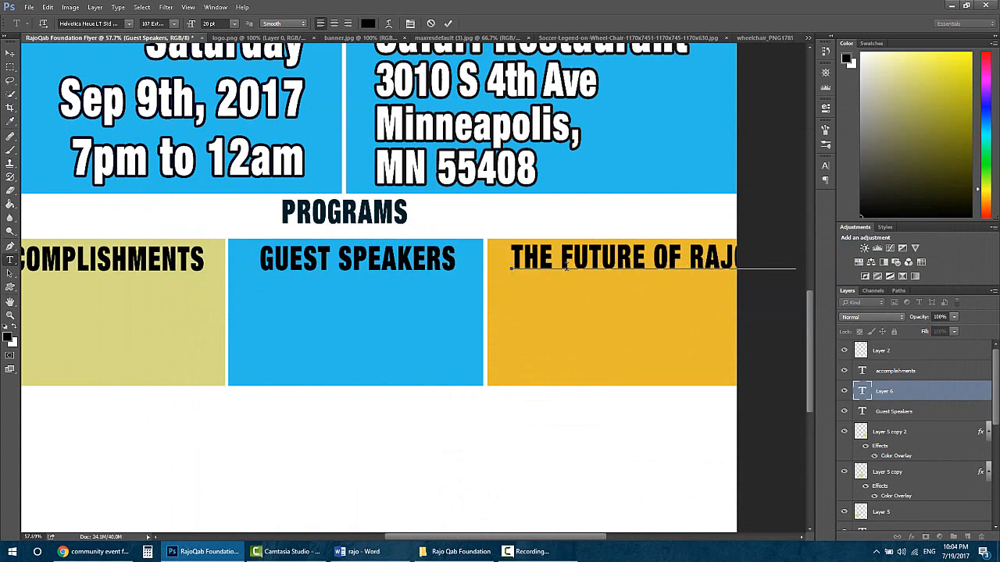
# - Change the orange box's heading to OUR FUTURE, center it near the box's top edge, and commit the text
pyautogui.moveTo(567, 264); pyautogui.dragTo(512, 254)
pyautogui.press('capslock')
pyautogui.write('OUR')
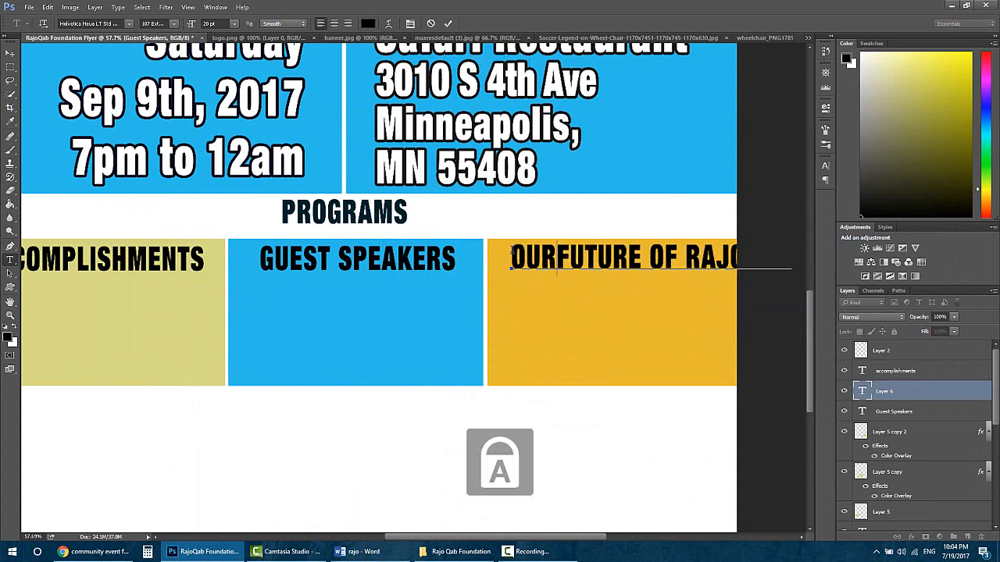
pyautogui.moveTo(658, 258); pyautogui.dragTo(931, 258)
pyautogui.press('BackSpace')
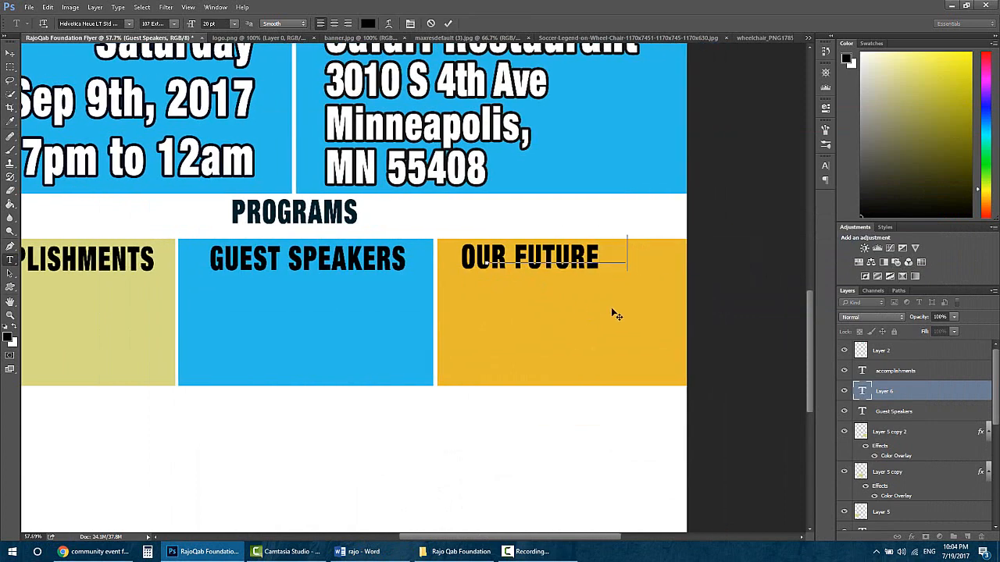
pyautogui.hotkey('ctrl', 'shift', 'c')
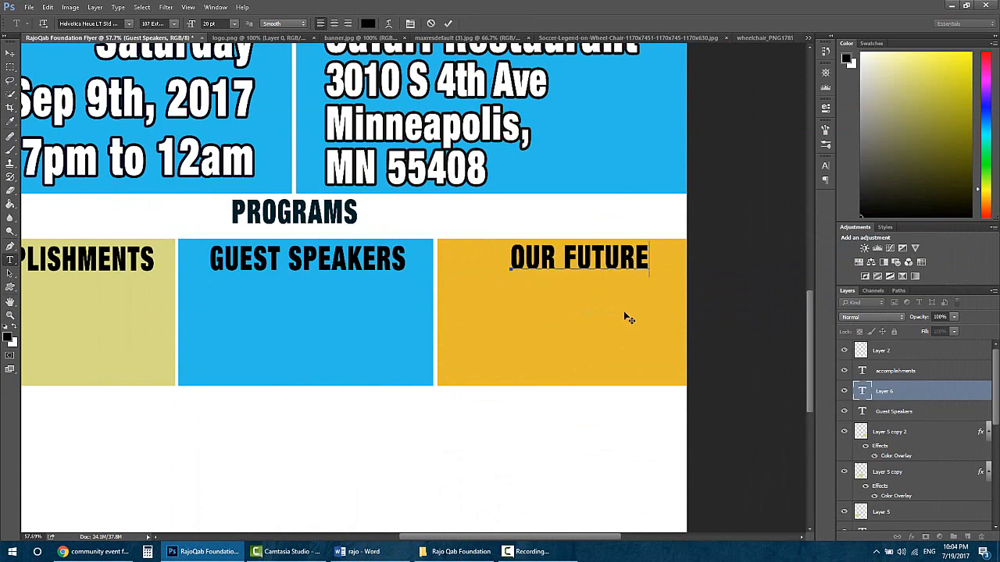
pyautogui.click(955, 396)
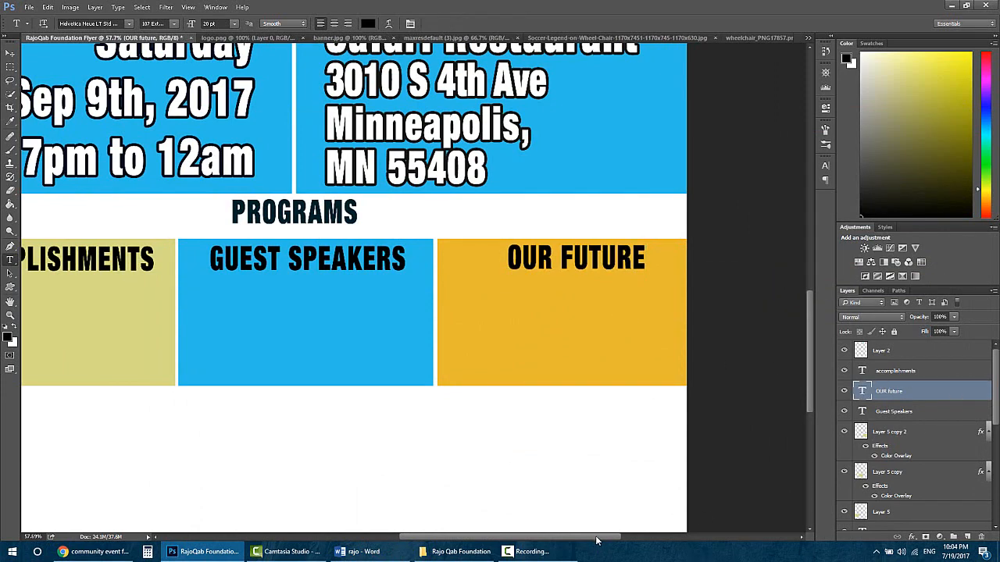
# - Switch to the rajo Word document and select the contact details listed under Contacts
pyautogui.moveTo(596, 538); pyautogui.dragTo(564, 541)
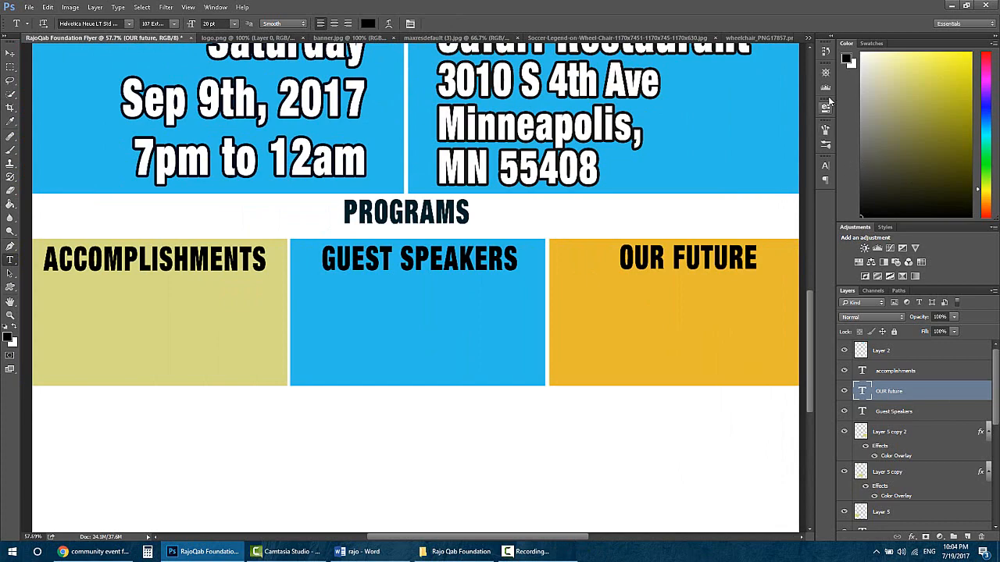
pyautogui.click(825, 71)
pyautogui.click(766, 127)
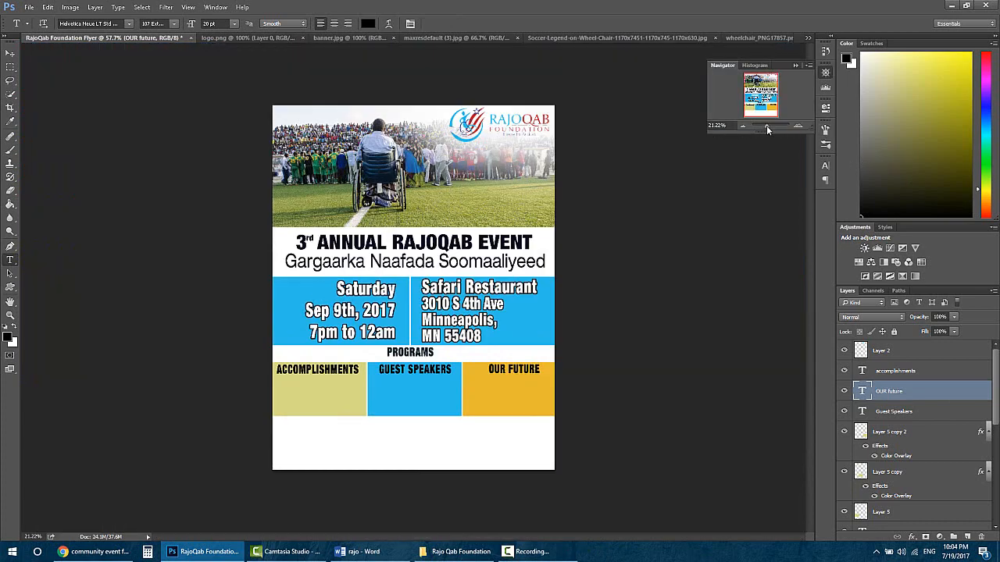
pyautogui.moveTo(766, 125); pyautogui.dragTo(767, 125)
pyautogui.scroll(-2, 668, 266)
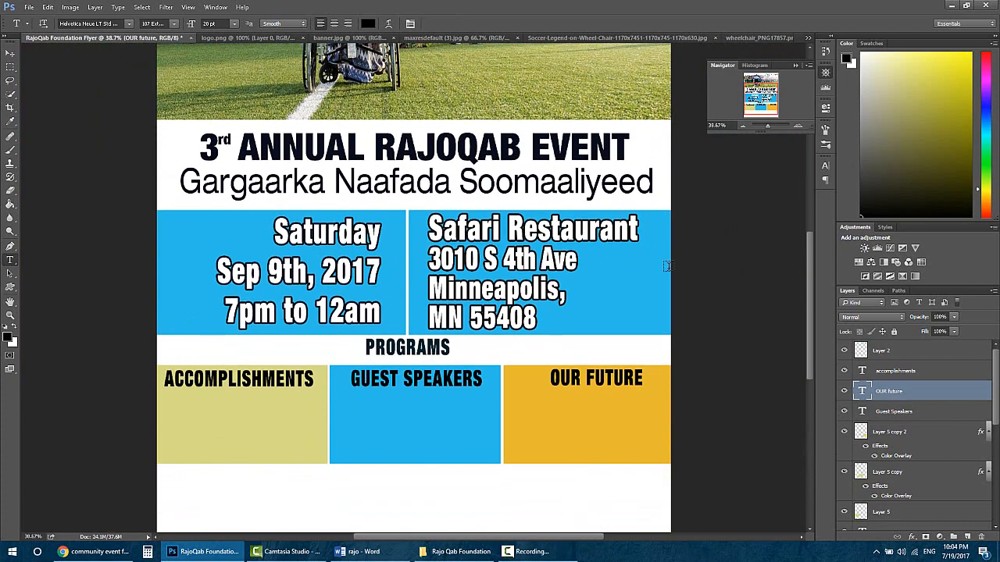
pyautogui.scroll(-1, 668, 266)
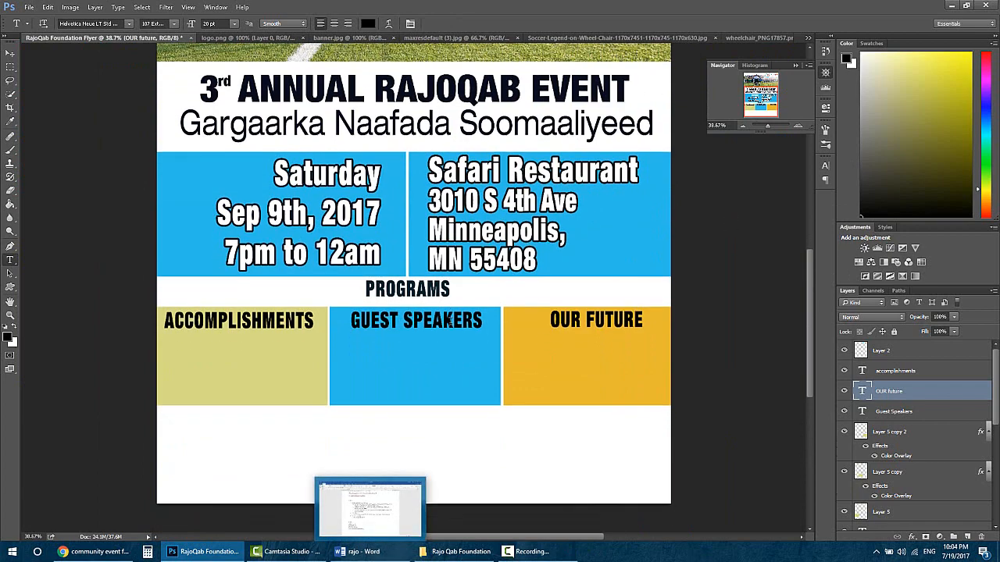
pyautogui.scroll(-1, 677, 201)
pyautogui.click(361, 552)
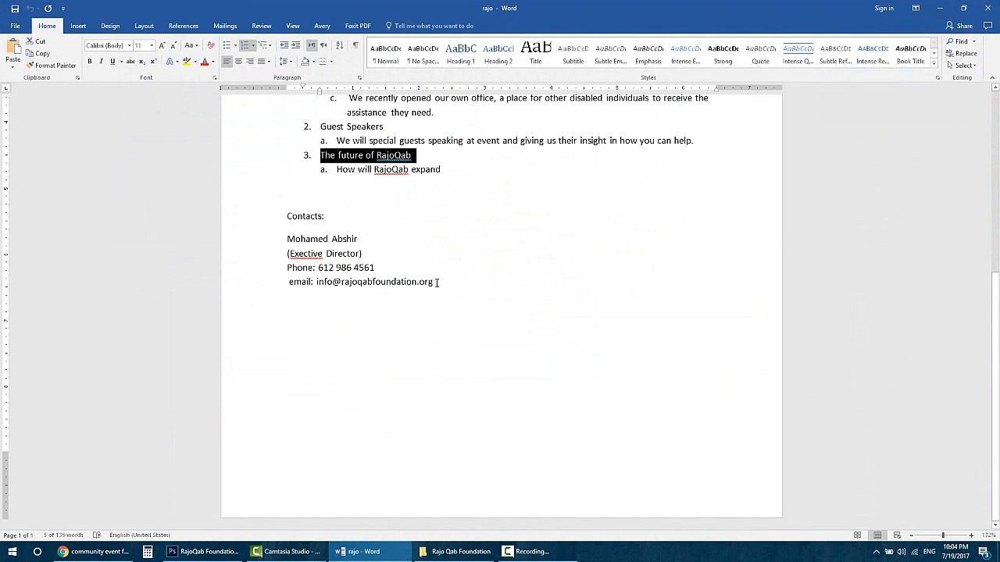
pyautogui.moveTo(437, 282); pyautogui.dragTo(288, 232)
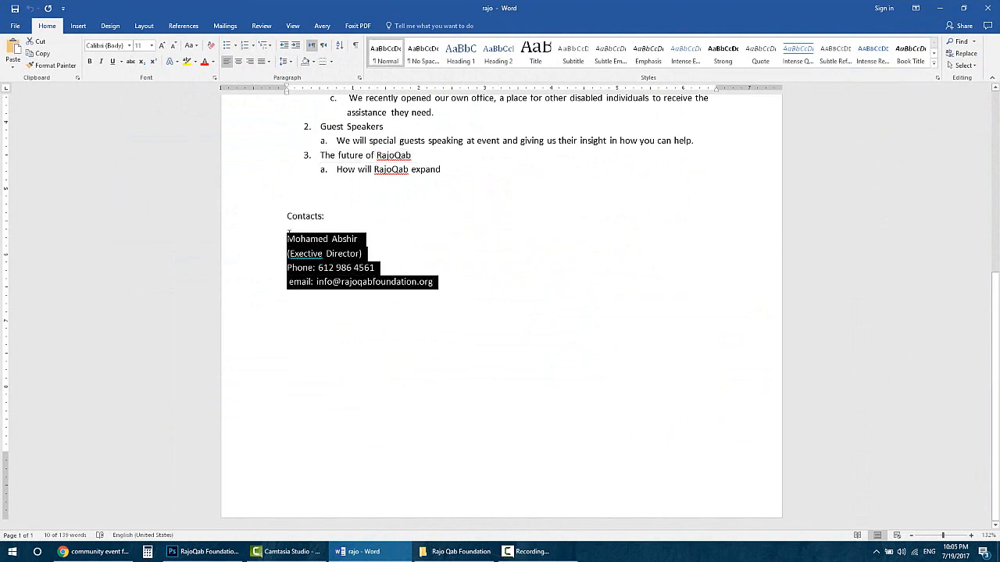
# - Return to Photoshop and close the Soccer-Legend-on-Wheel-Chair image without saving its changes
pyautogui.click(202, 551)
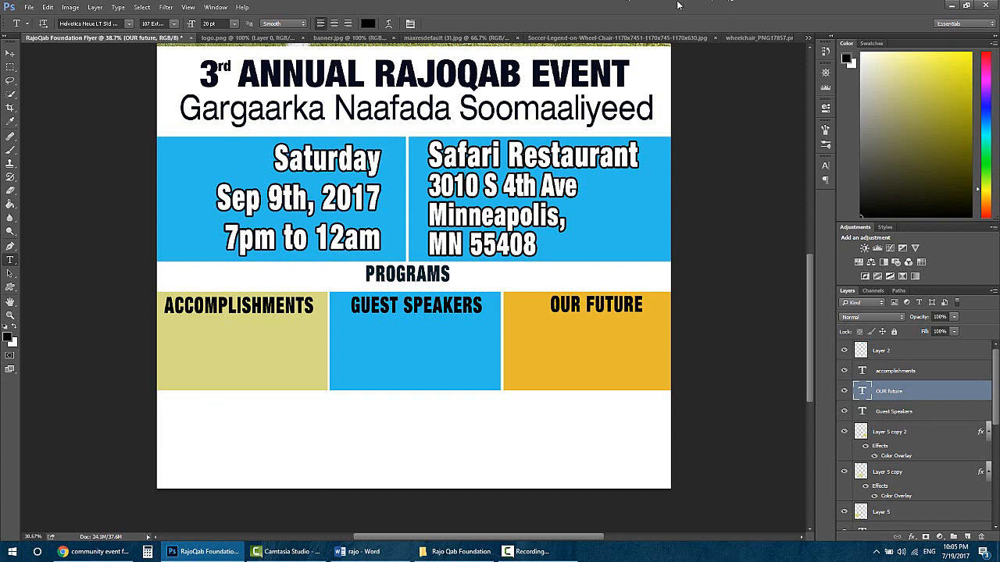
pyautogui.click(625, 36)
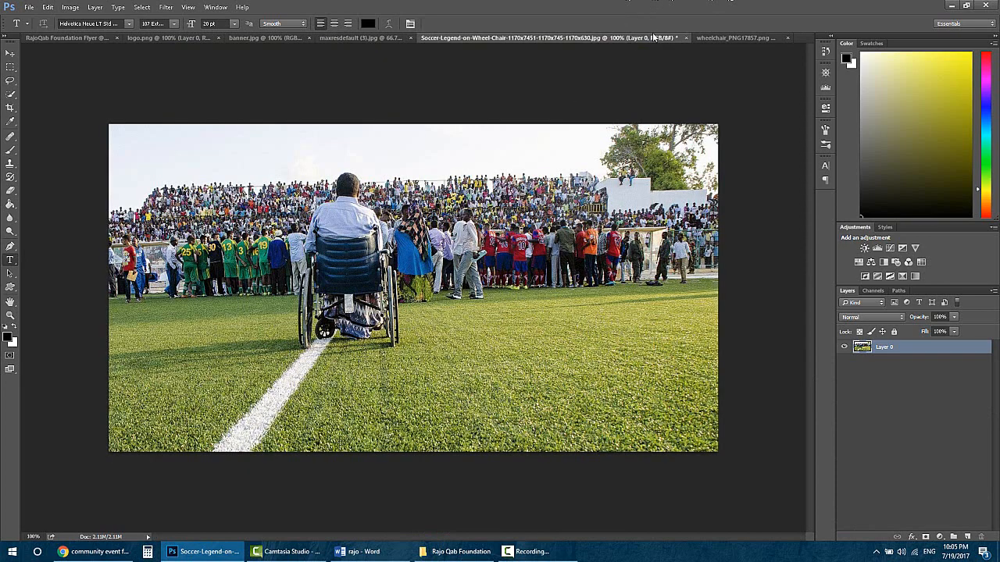
pyautogui.click(686, 37)
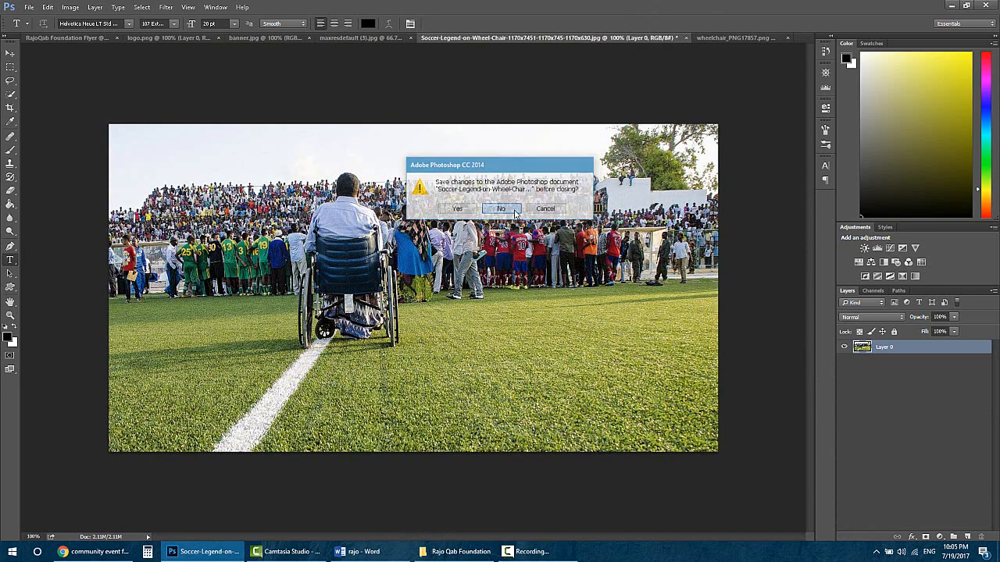
pyautogui.click(502, 214)
# - Try to bring the wheelchair_PNG17857.png image into the RajoQab Foundation Flyer with the Move tool
pyautogui.click(607, 38)
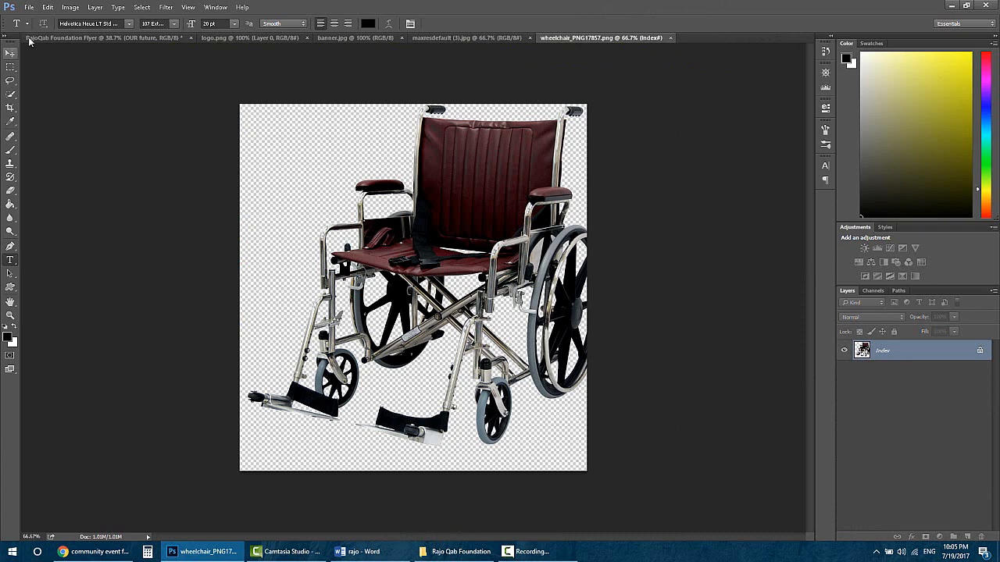
pyautogui.click(10, 53)
pyautogui.moveTo(344, 184); pyautogui.dragTo(573, 344)
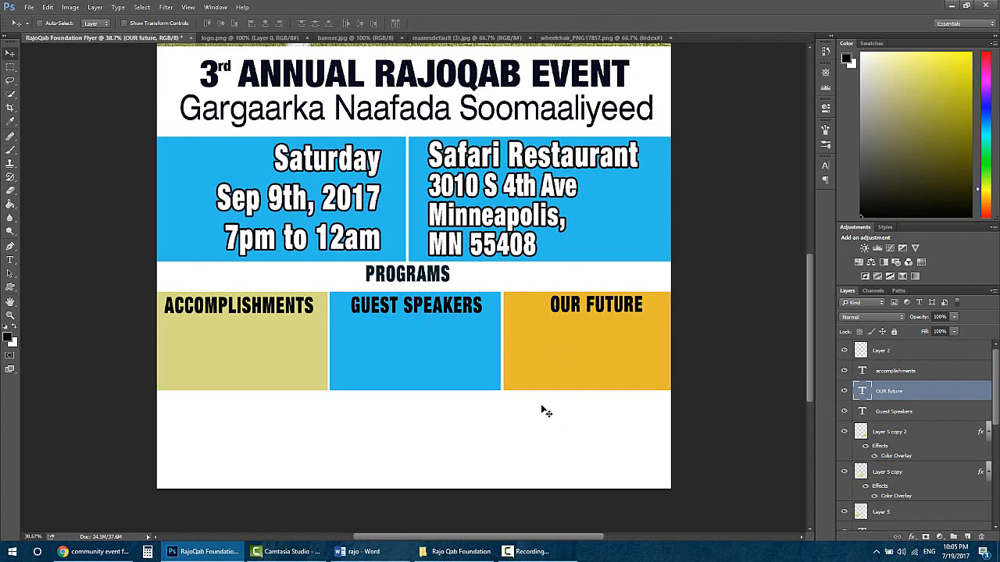
pyautogui.moveTo(553, 297); pyautogui.dragTo(509, 378)
pyautogui.hotkey('ctrl', 'z')
# - Make the topmost layer, Layer 2, the active layer of the flyer
pyautogui.click(899, 352)
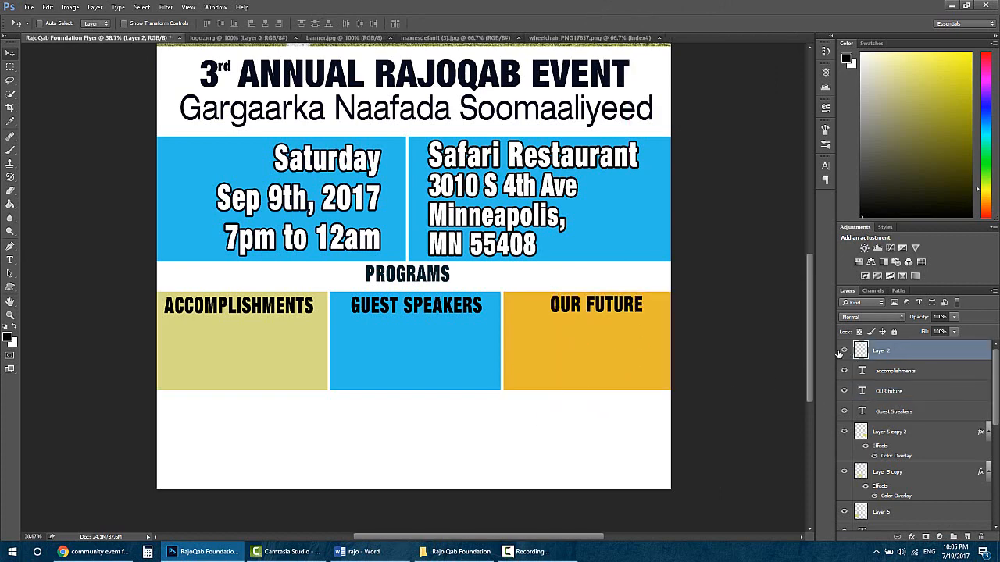
pyautogui.scroll(5, 687, 376)
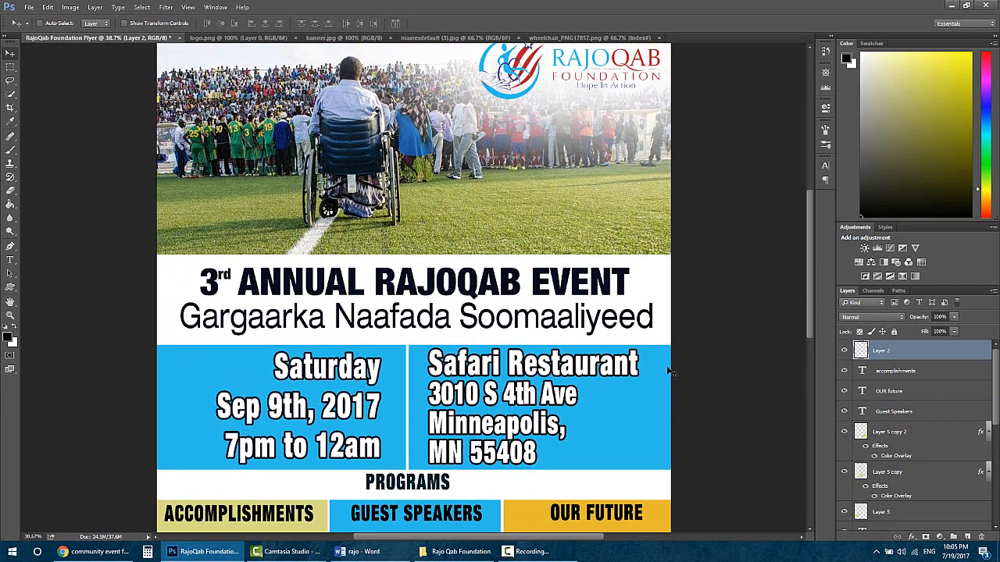
pyautogui.scroll(2, 670, 373)
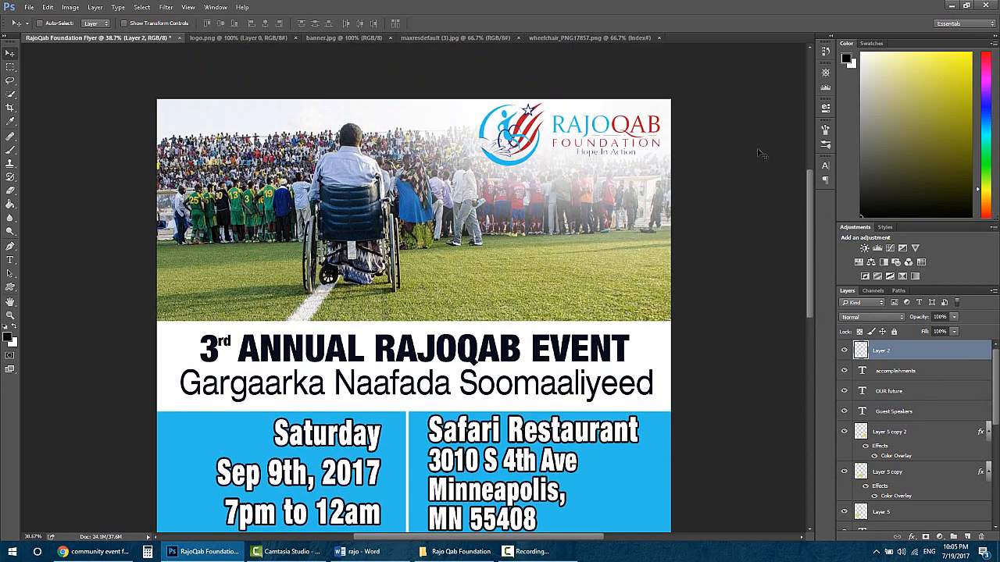
# - Try once more to transfer the wheelchair picture from its own document into the flyer with the Move tool
pyautogui.click(589, 37)
pyautogui.moveTo(475, 200); pyautogui.dragTo(380, 178)
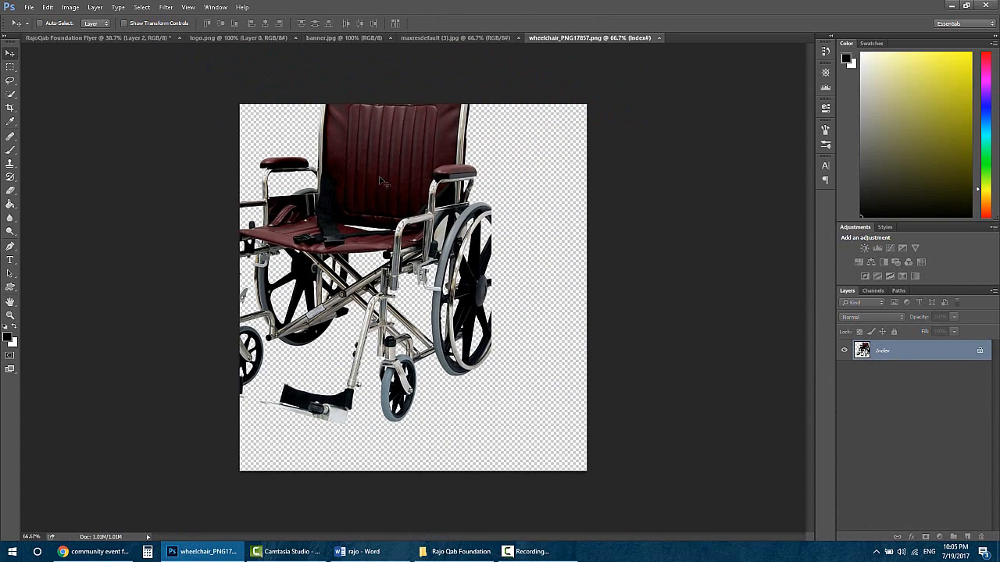
pyautogui.hotkey('ctrl', 'z')
pyautogui.moveTo(432, 262); pyautogui.dragTo(392, 374)
pyautogui.click(578, 38)
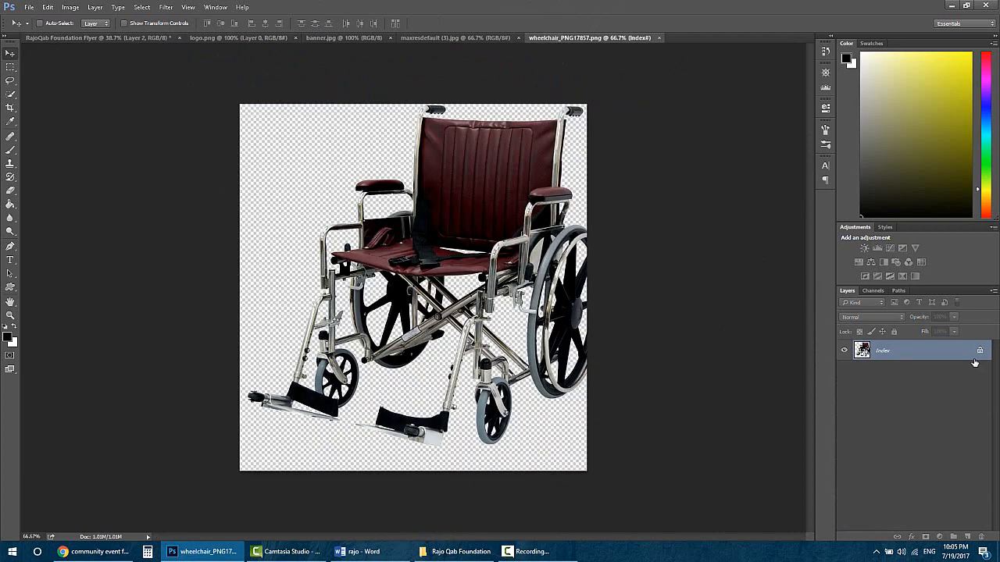
# - Select the whole wheelchair image with a rectangular marquee, copy it, and paste it into the flyer as a new layer
pyautogui.click(10, 67)
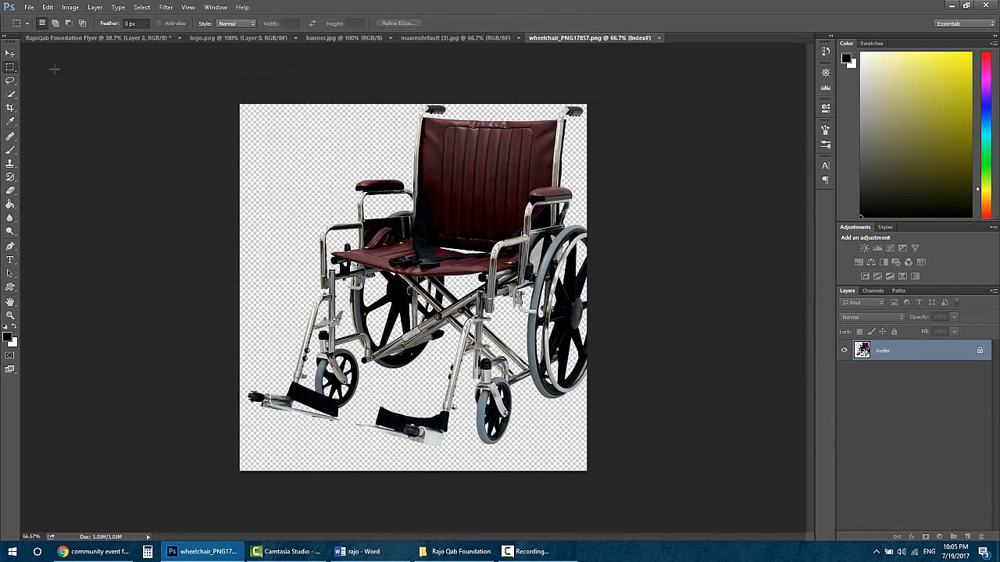
pyautogui.moveTo(201, 76); pyautogui.dragTo(728, 490)
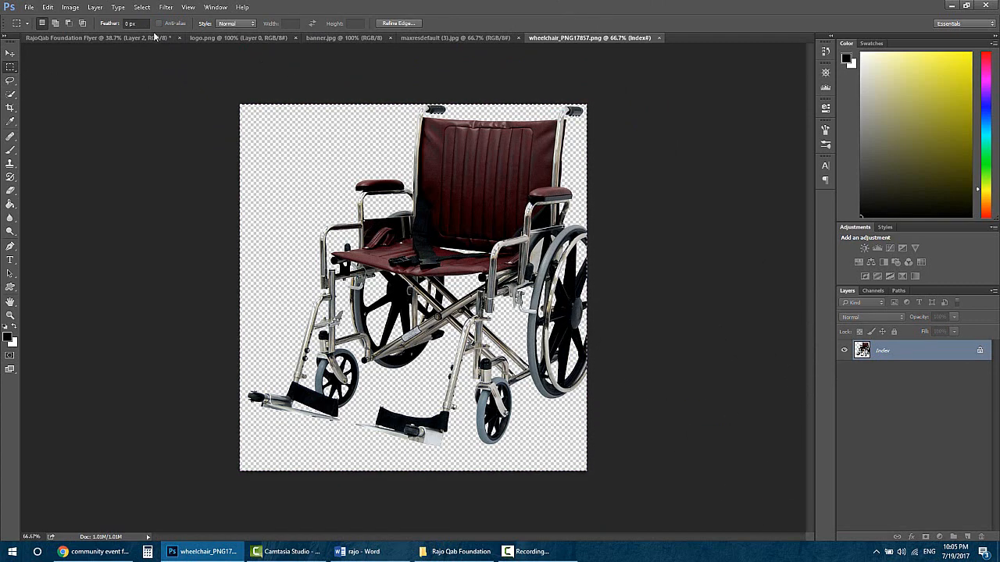
pyautogui.hotkey('ctrl', 'Tab')
pyautogui.hotkey('ctrl', 'v')
# - Move the wheelchair to the flyer's lower-right corner, overlapping the orange box, and scale it proportionally to about 62.64%
pyautogui.moveTo(353, 410); pyautogui.dragTo(354, 136)
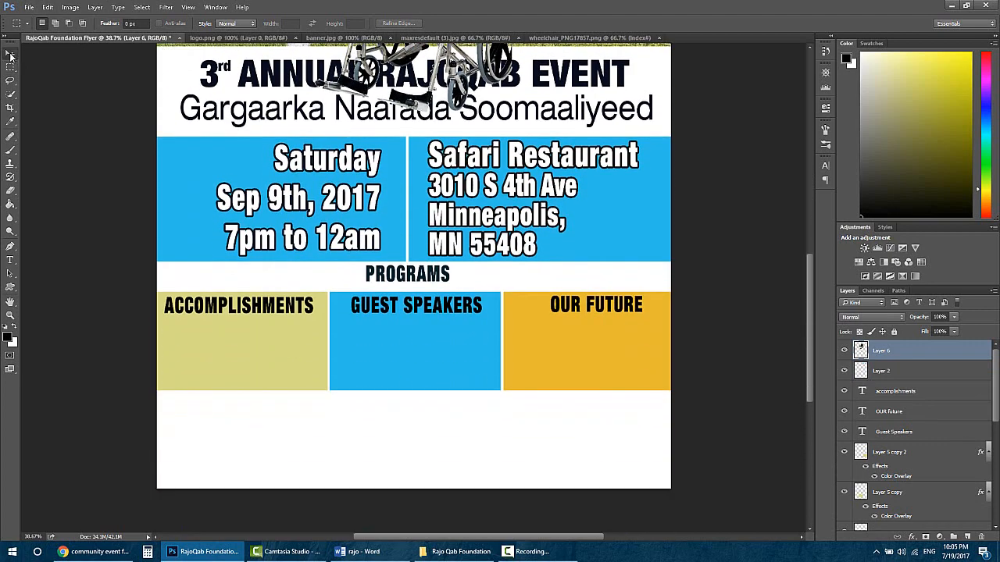
pyautogui.click(11, 52)
pyautogui.moveTo(478, 99); pyautogui.dragTo(598, 456)
pyautogui.hotkey('ctrl', 't')
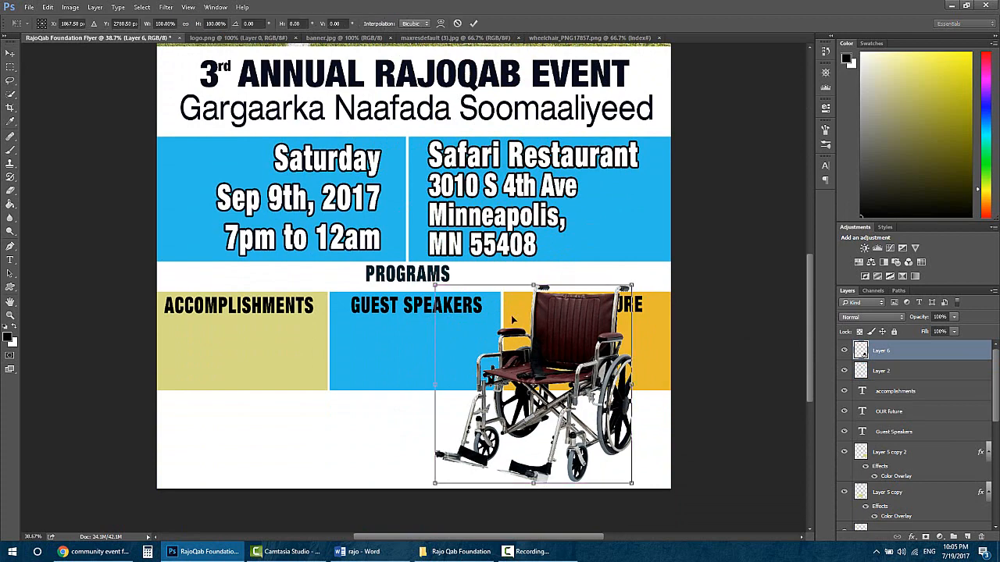
pyautogui.moveTo(504, 354); pyautogui.dragTo(358, 279)
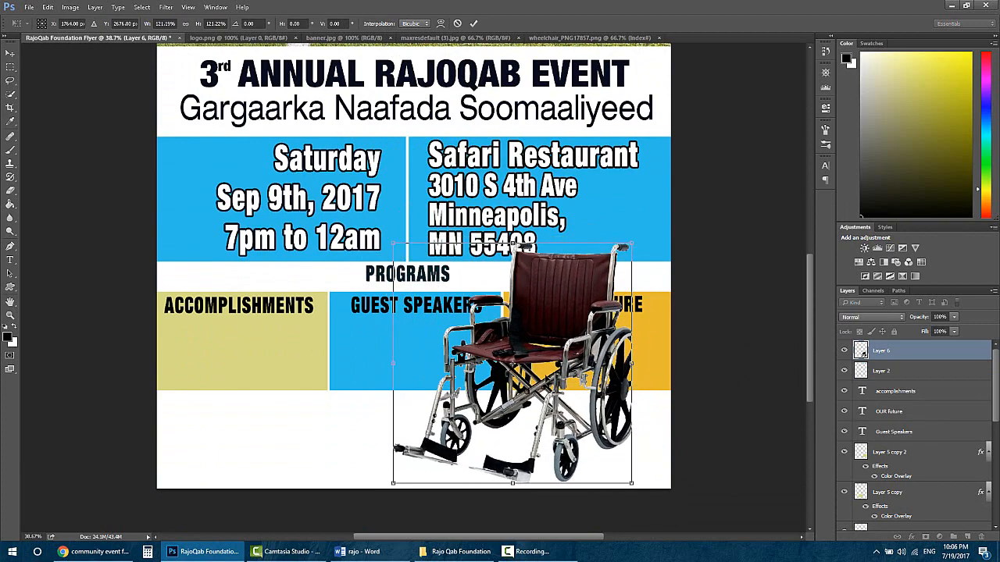
pyautogui.moveTo(397, 246); pyautogui.dragTo(549, 355)
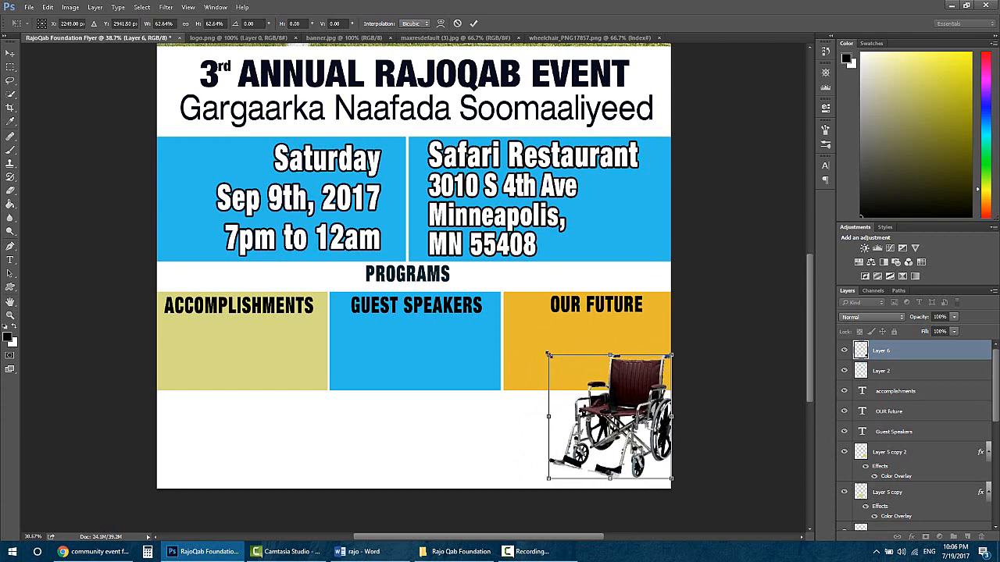
pyautogui.press('Return')
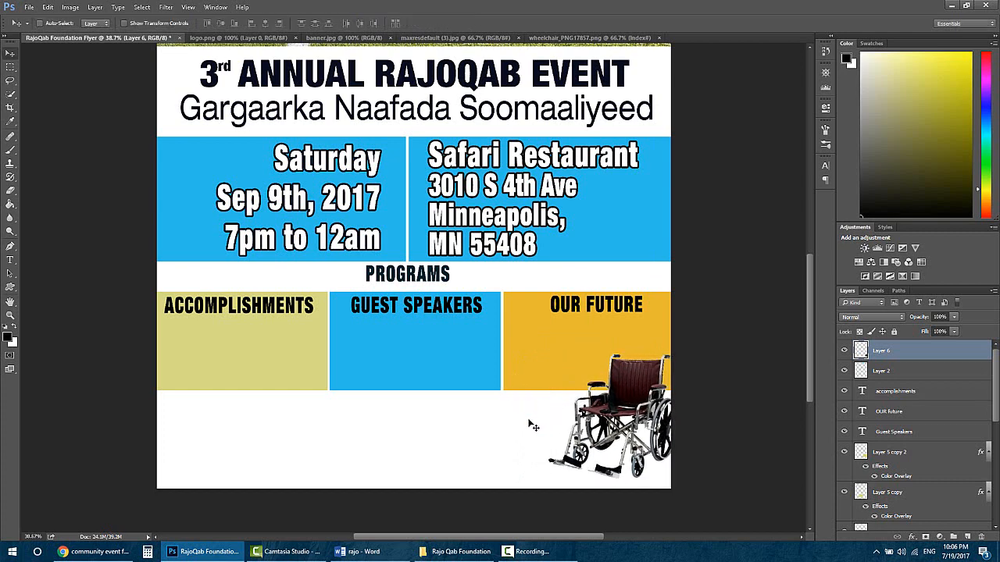
pyautogui.moveTo(534, 425); pyautogui.dragTo(531, 430)
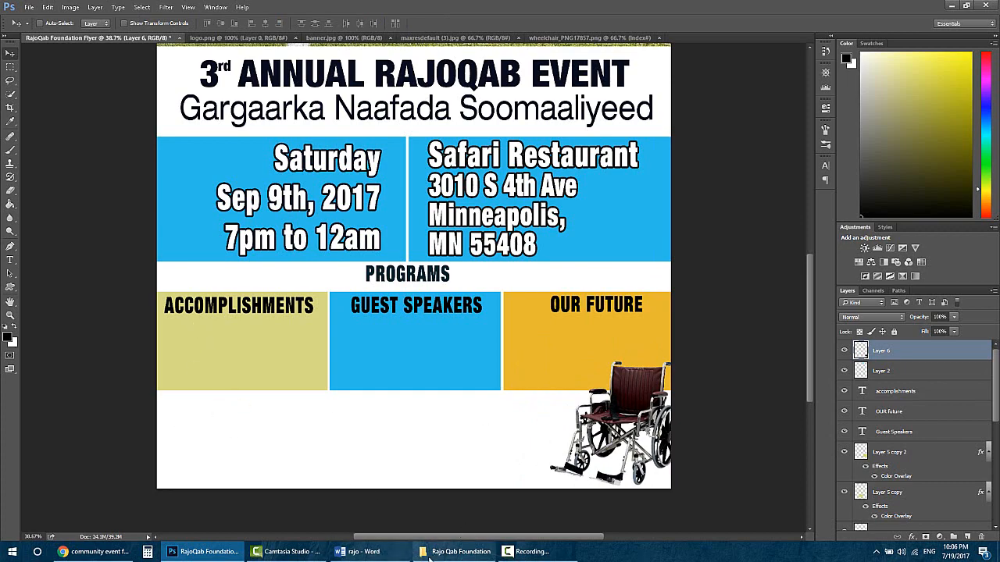
# - Start a new text layer in the white area below the ACCOMPLISHMENTS box
pyautogui.click(361, 552)
pyautogui.click(373, 557)
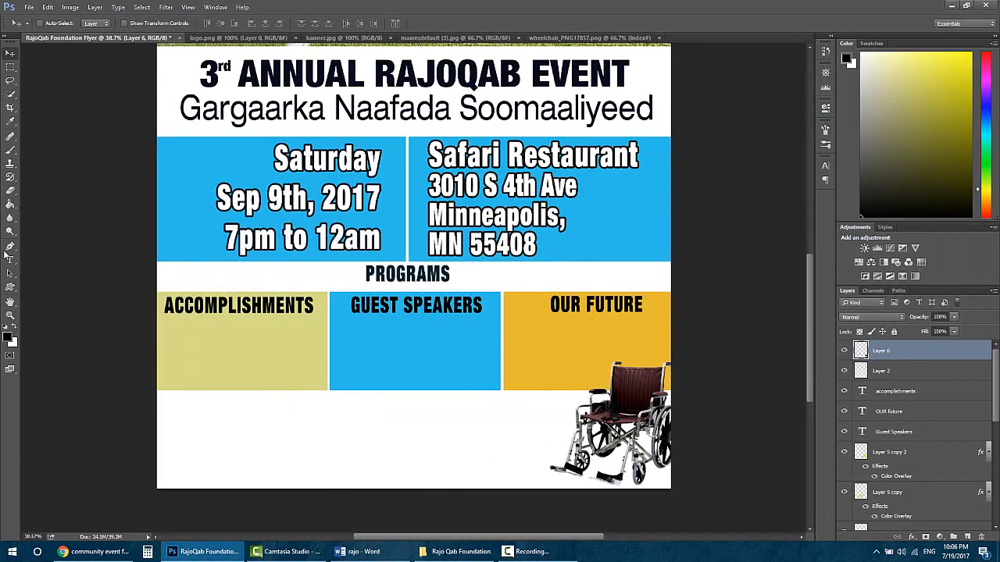
pyautogui.click(9, 259)
pyautogui.click(210, 423)
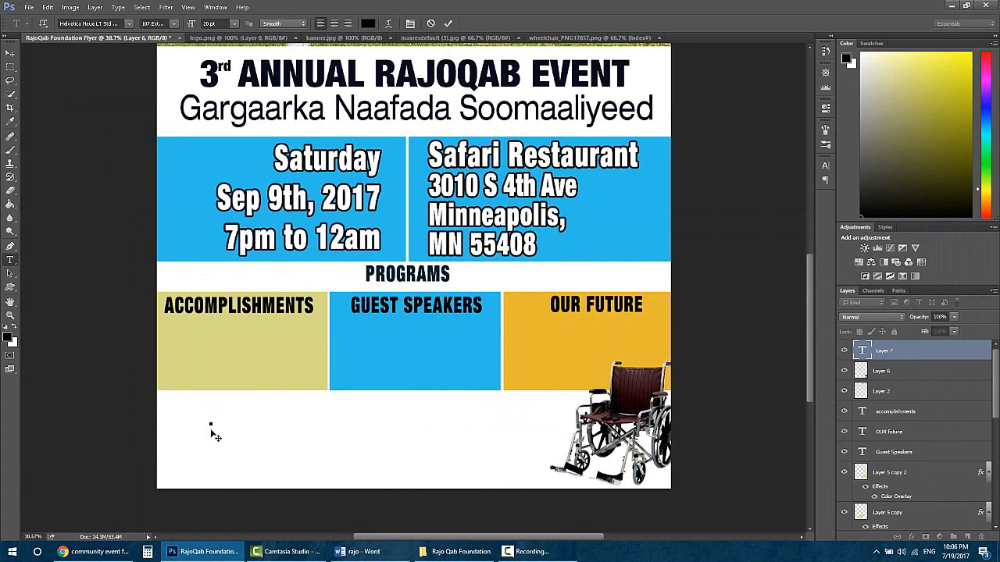
# - In the rajo Word document, correct "Exective" to "Executive", copy the contact's name, title, phone and e-mail lines, and return to Photoshop
pyautogui.click(361, 551)
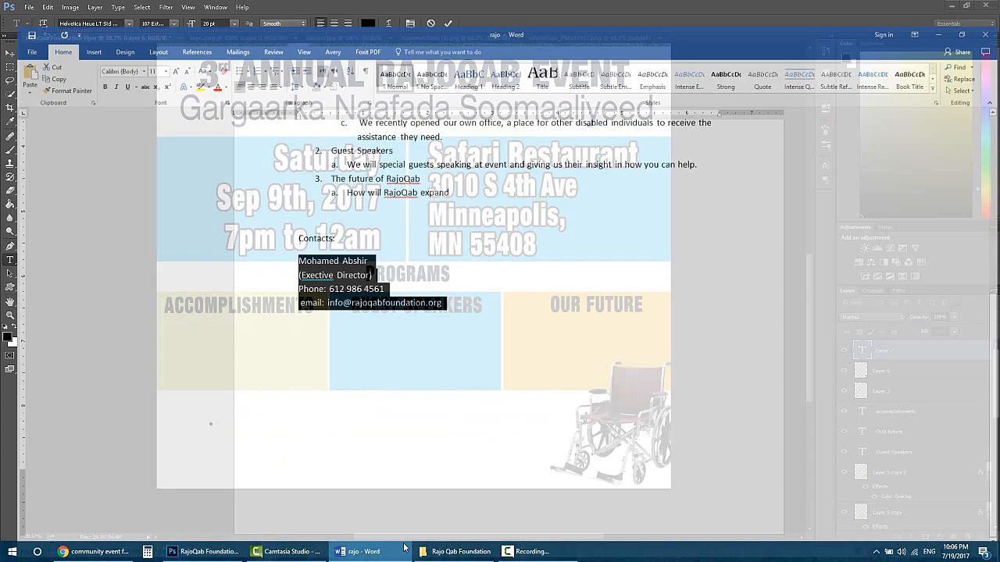
pyautogui.rightClick(311, 264)
pyautogui.click(337, 282)
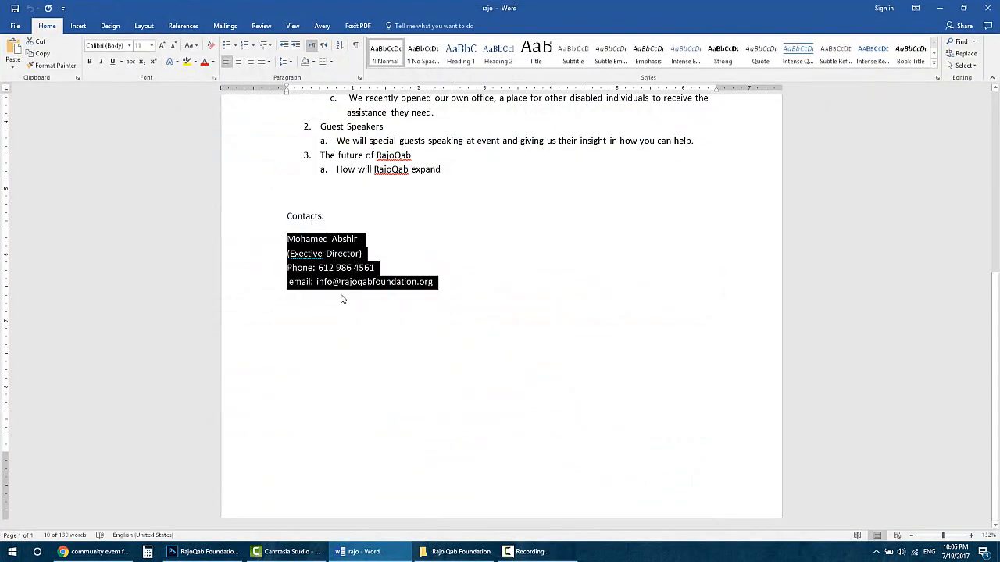
pyautogui.click(304, 254)
pyautogui.rightClick(304, 254)
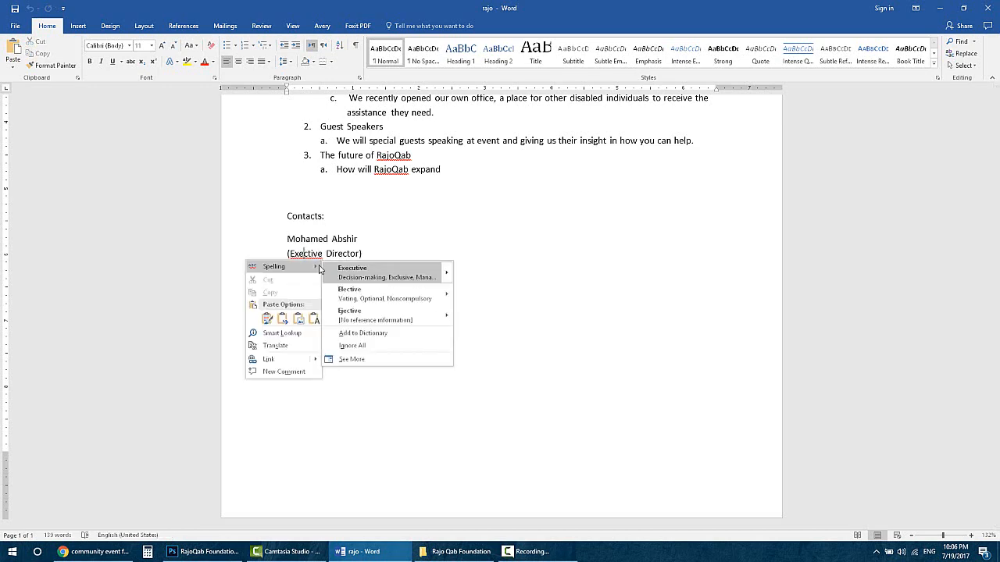
pyautogui.click(344, 274)
pyautogui.moveTo(439, 284); pyautogui.dragTo(277, 233)
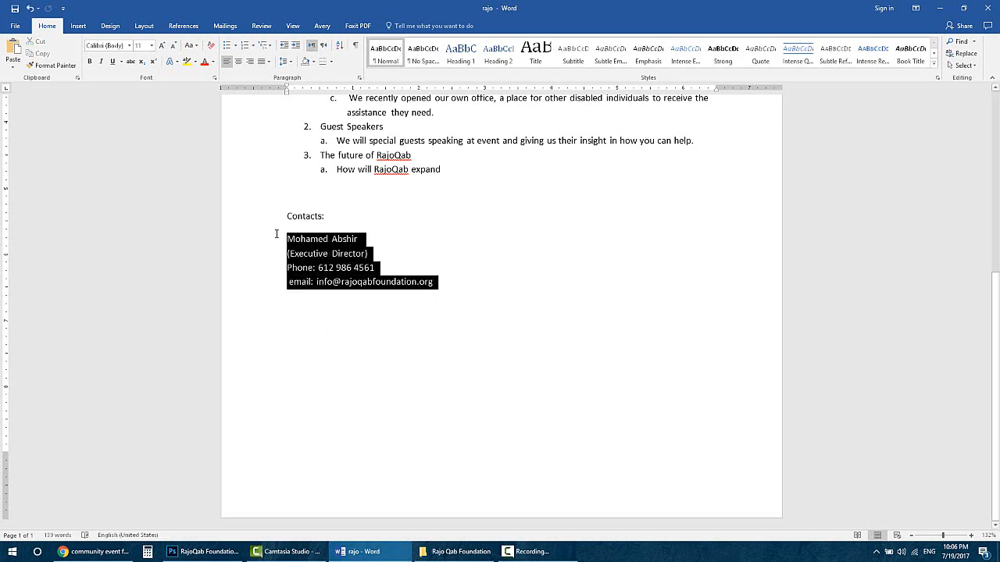
pyautogui.hotkey('alt', 'Tab')
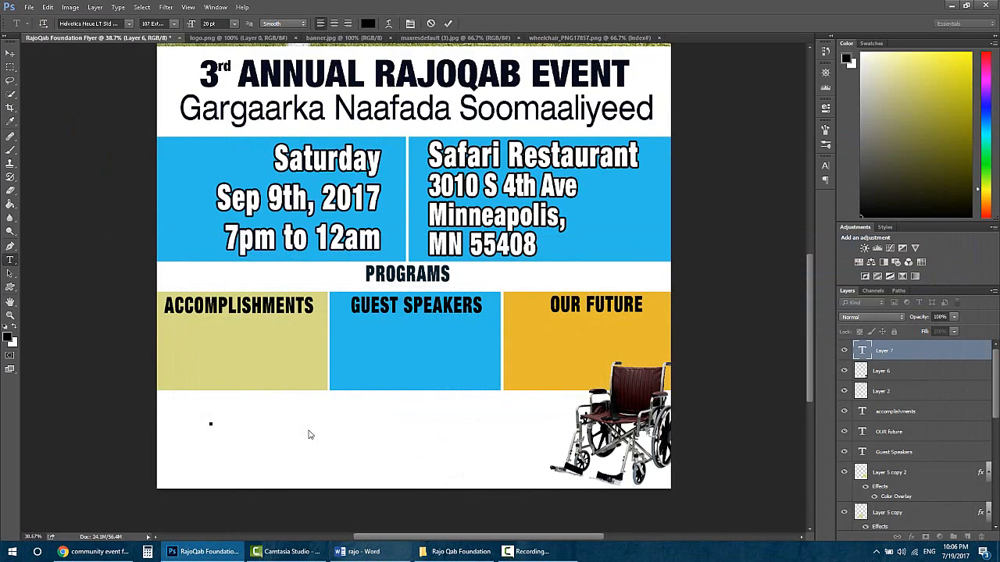
# - Paste the copied contact details into the new text layer and set all of its text to the 56 Italic style
pyautogui.hotkey('ctrl', 'v')
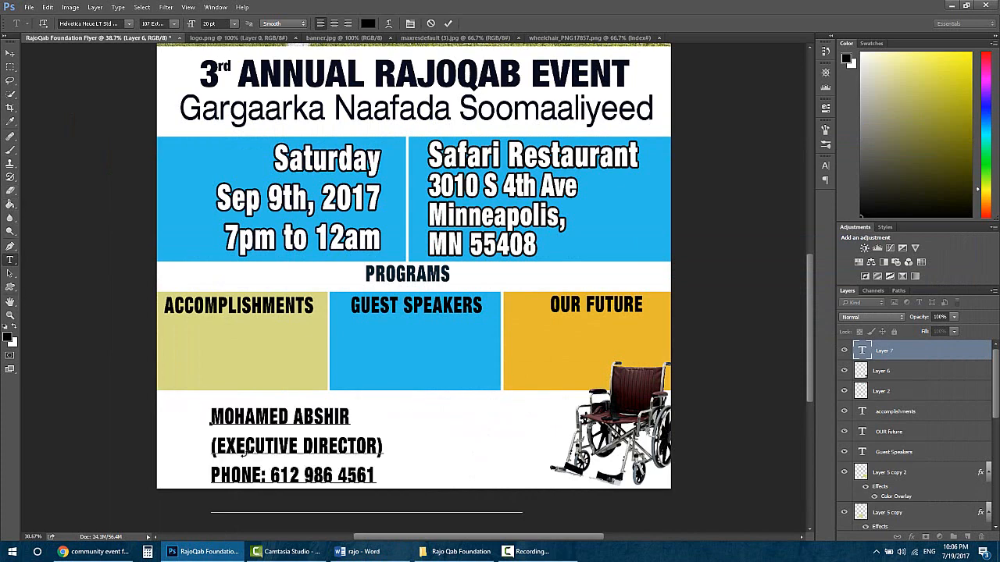
pyautogui.hotkey('ctrl', 'a')
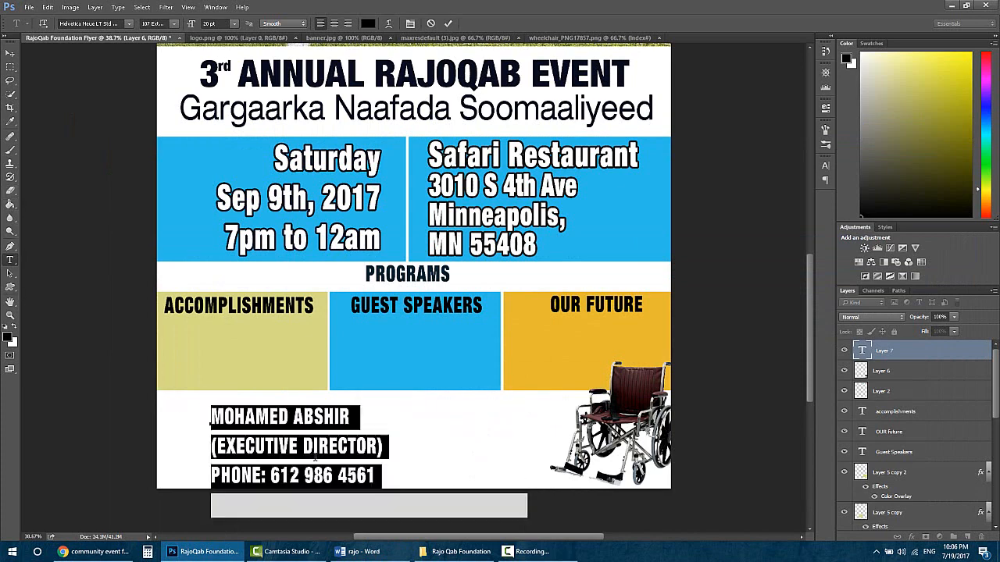
pyautogui.click(175, 26)
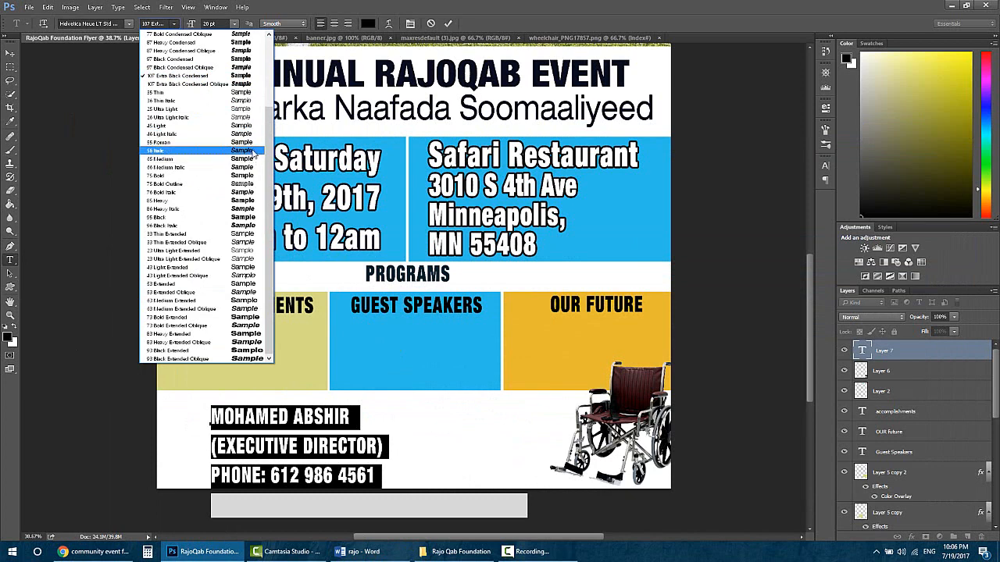
pyautogui.click(253, 151)
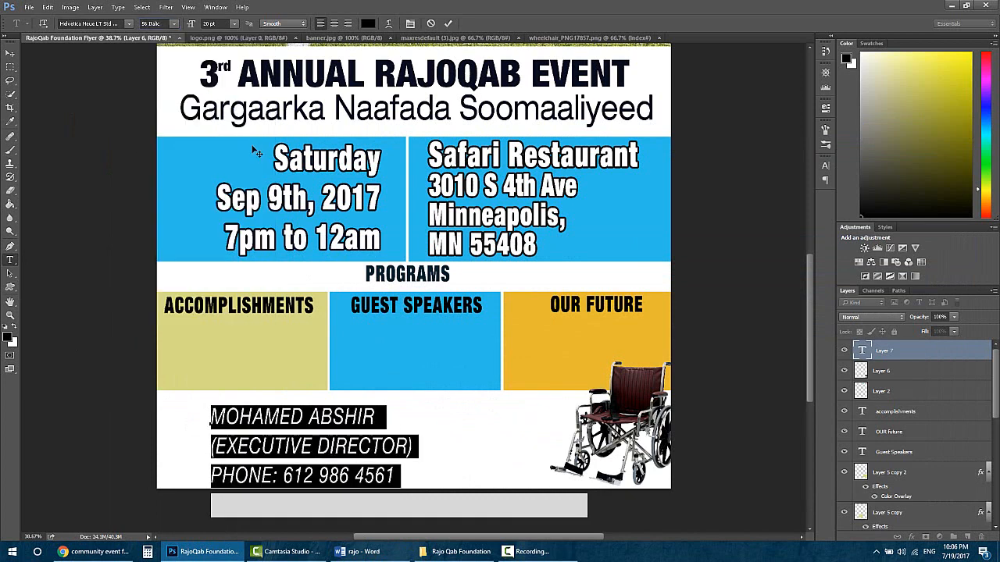
# - Change all of the contact text to Helvetica Neue LT Std 53 Extended at 13 pt
pyautogui.click(125, 24)
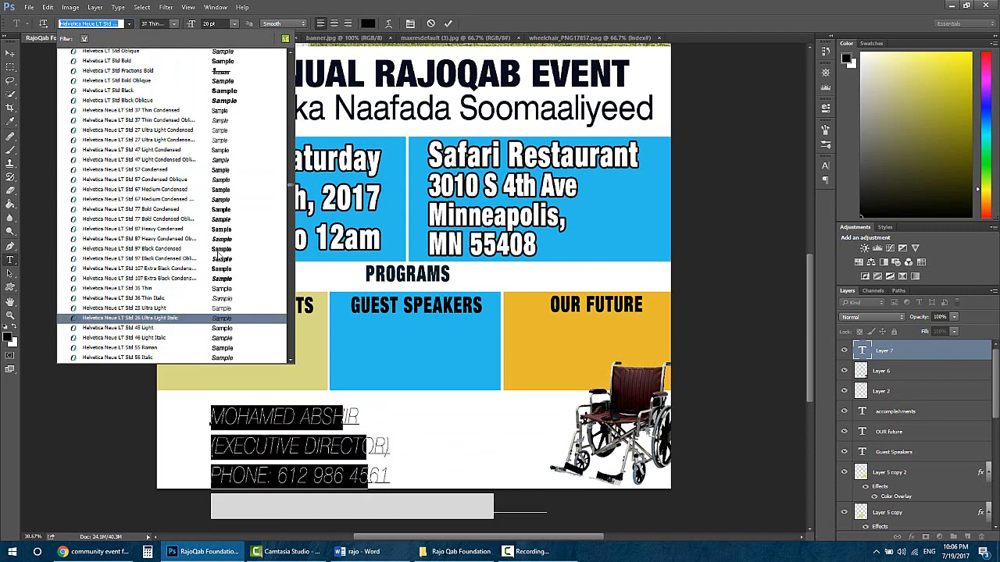
pyautogui.scroll(-2, 179, 245)
pyautogui.scroll(-2, 179, 245)
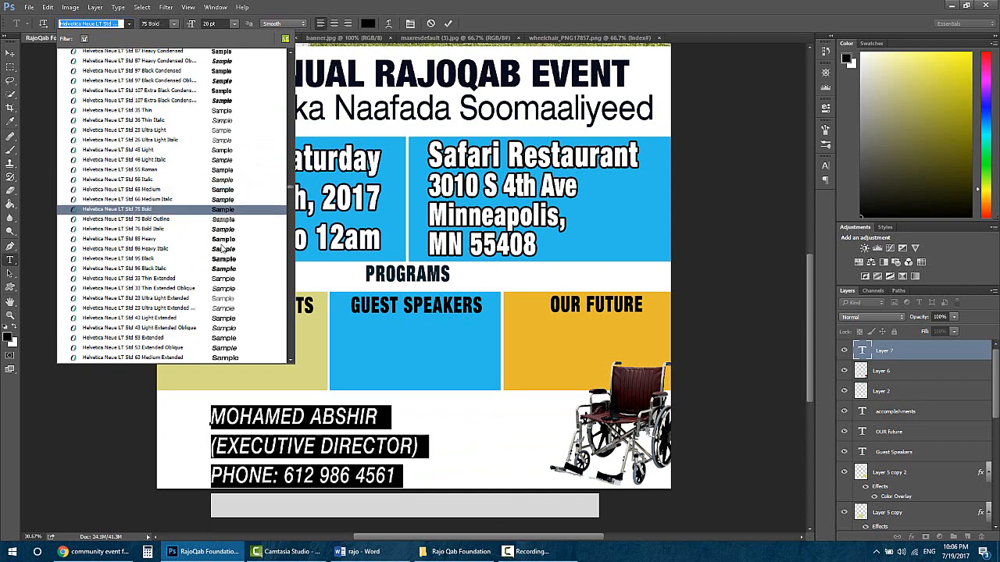
pyautogui.scroll(-4, 235, 281)
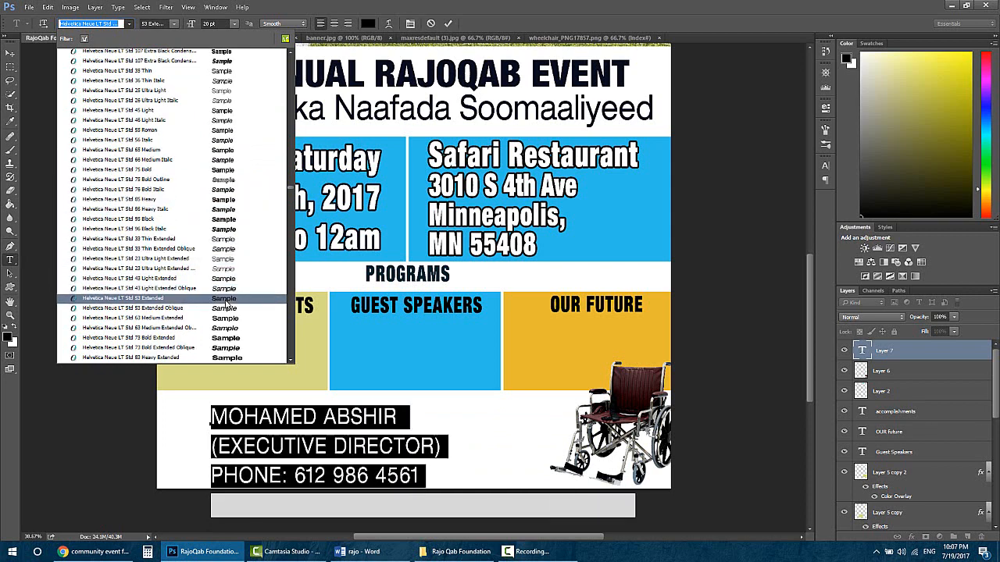
pyautogui.click(224, 303)
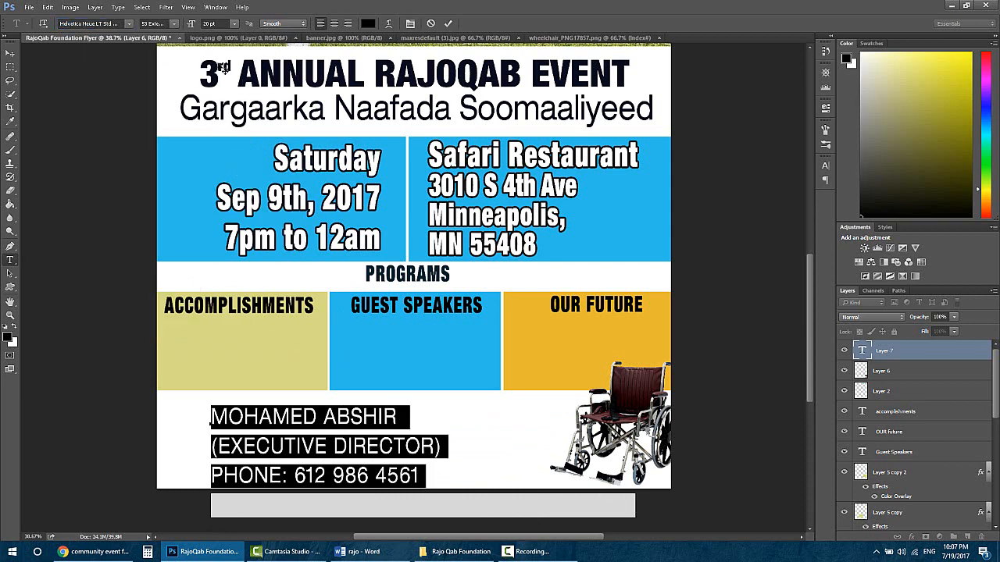
pyautogui.moveTo(196, 26); pyautogui.dragTo(191, 26)
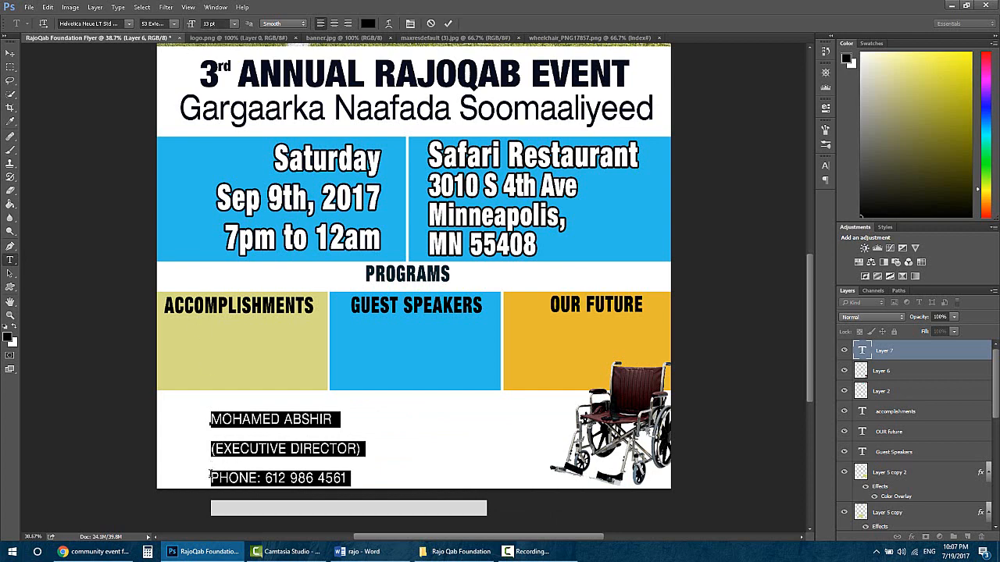
# - Join the "(EXECUTIVE DIRECTOR)" line onto the end of the contact's name line
pyautogui.scroll(3, 172, 206)
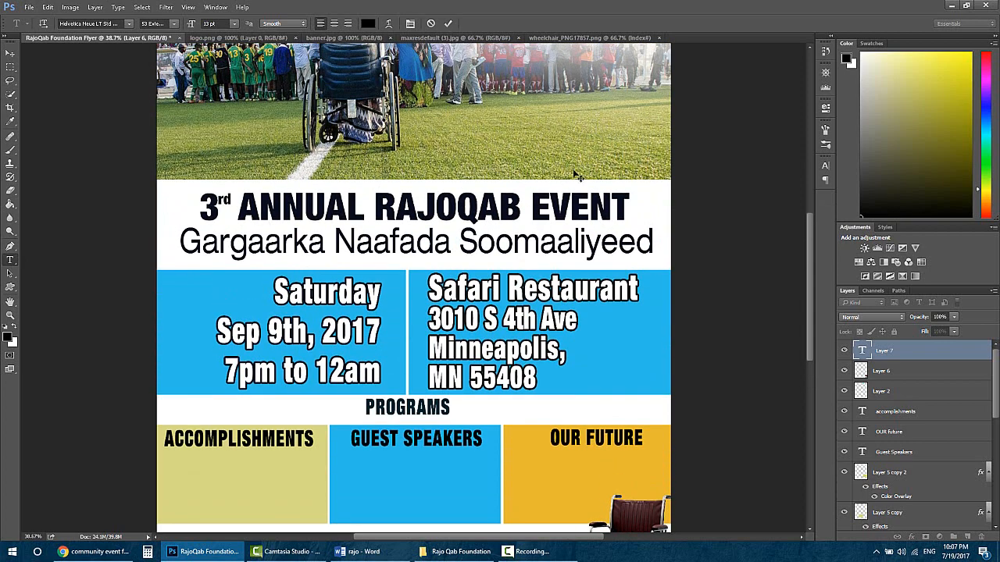
pyautogui.scroll(-1, 593, 221)
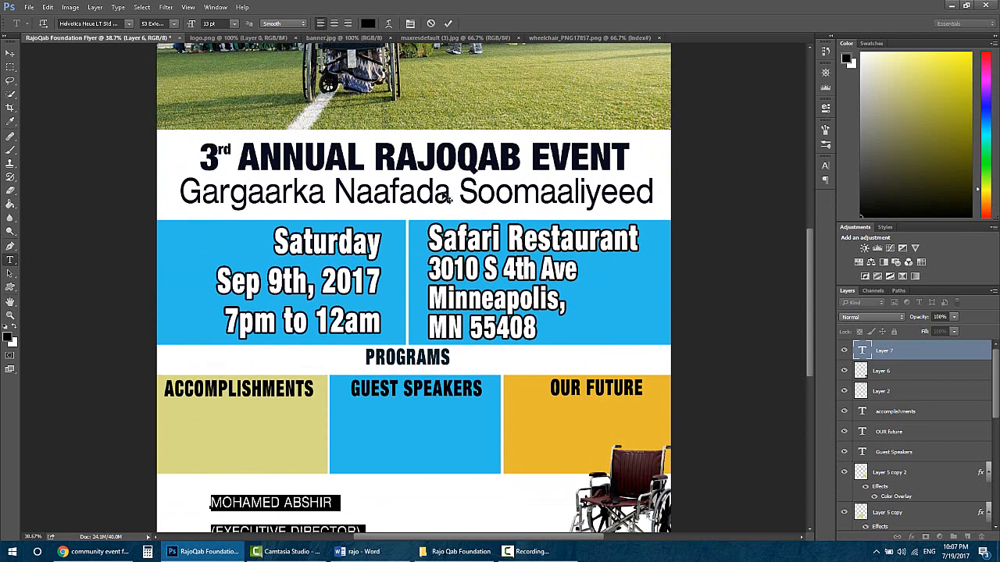
pyautogui.scroll(-1, 547, 202)
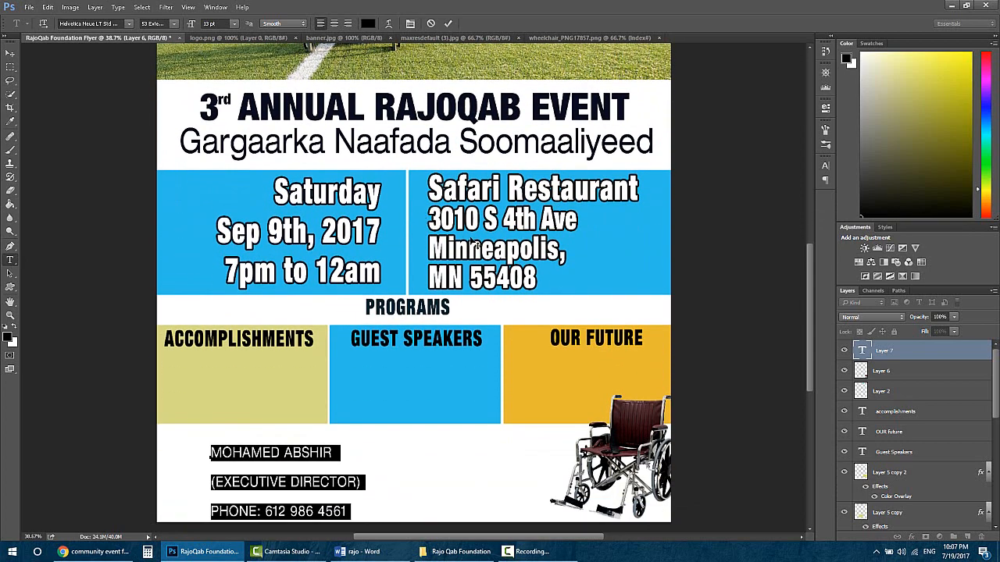
pyautogui.scroll(-1, 474, 244)
pyautogui.scroll(-1, 472, 244)
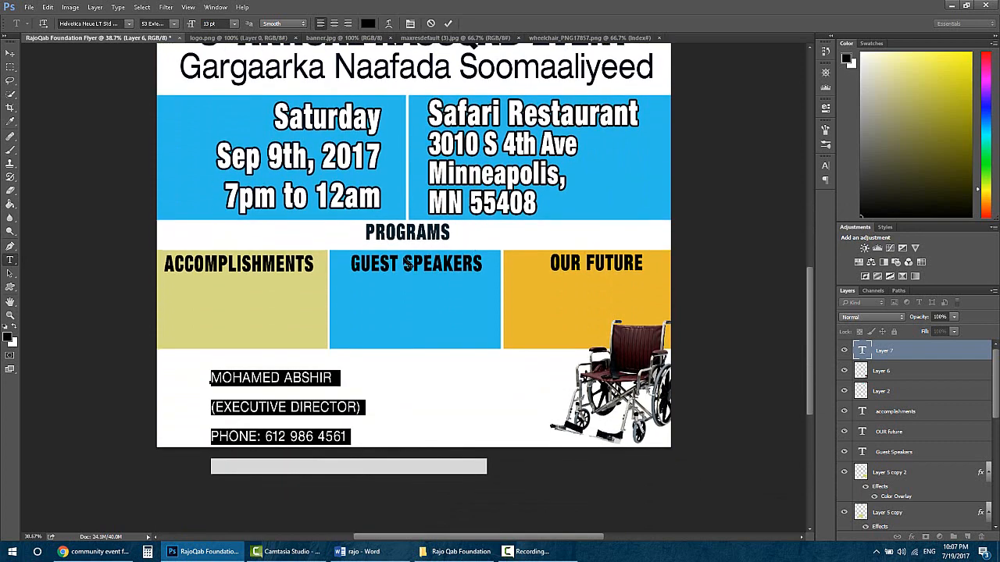
pyautogui.click(209, 407)
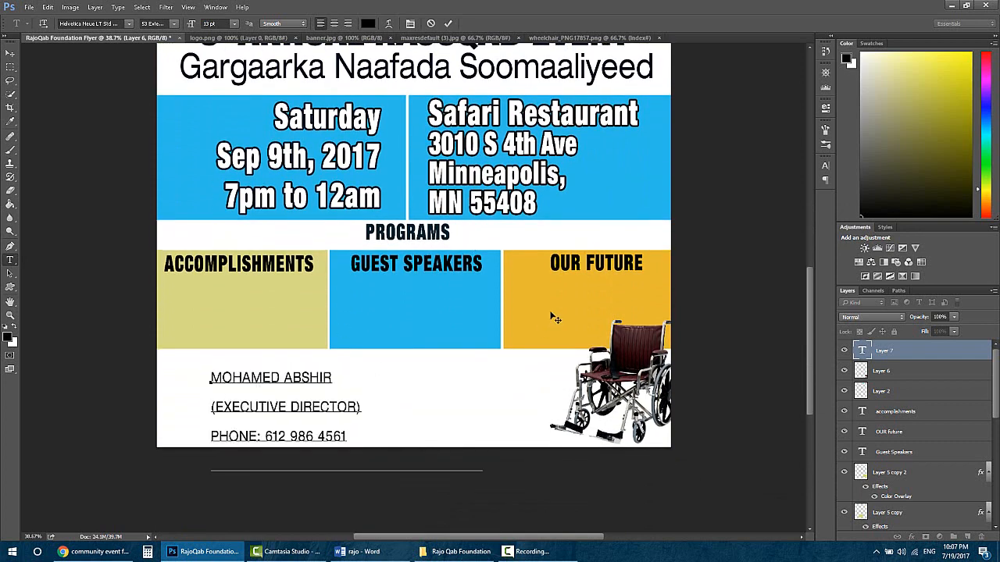
pyautogui.press('BackSpace')
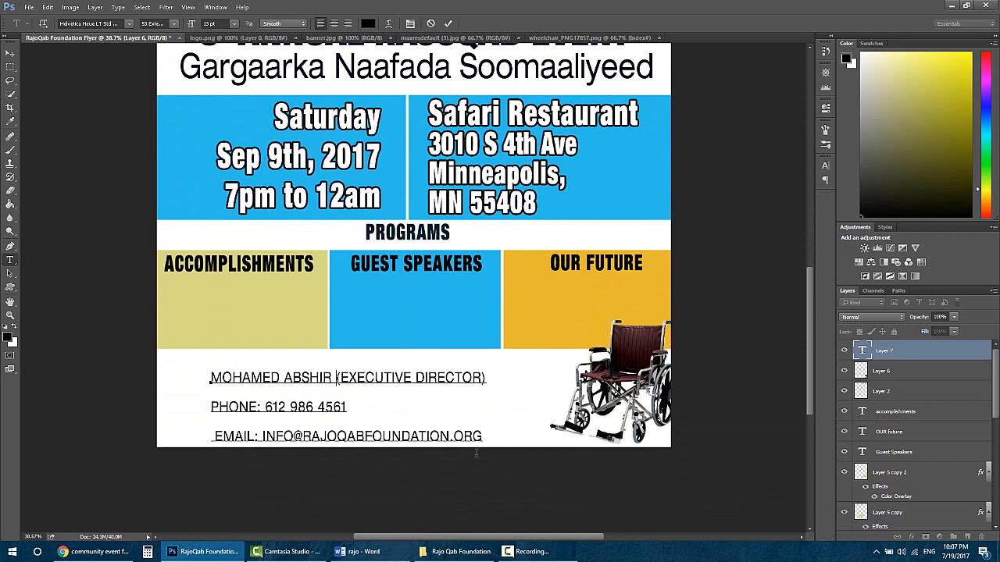
# - Remove the leading space before "EMAIL" and join the e-mail line onto the phone line
pyautogui.hotkey('ctrl', 'a')
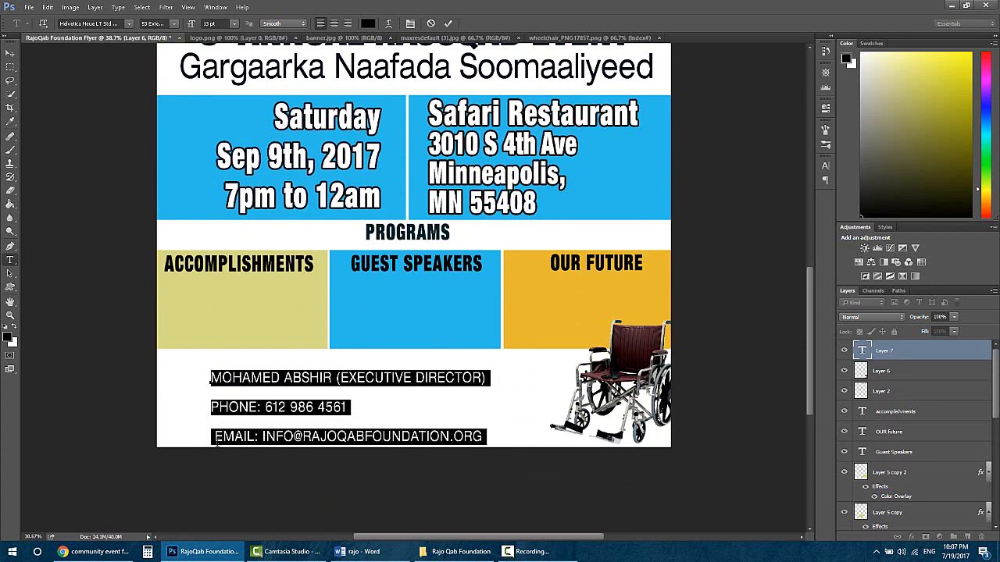
pyautogui.click(217, 442)
pyautogui.press('BackSpace')
pyautogui.press('BackSpace')
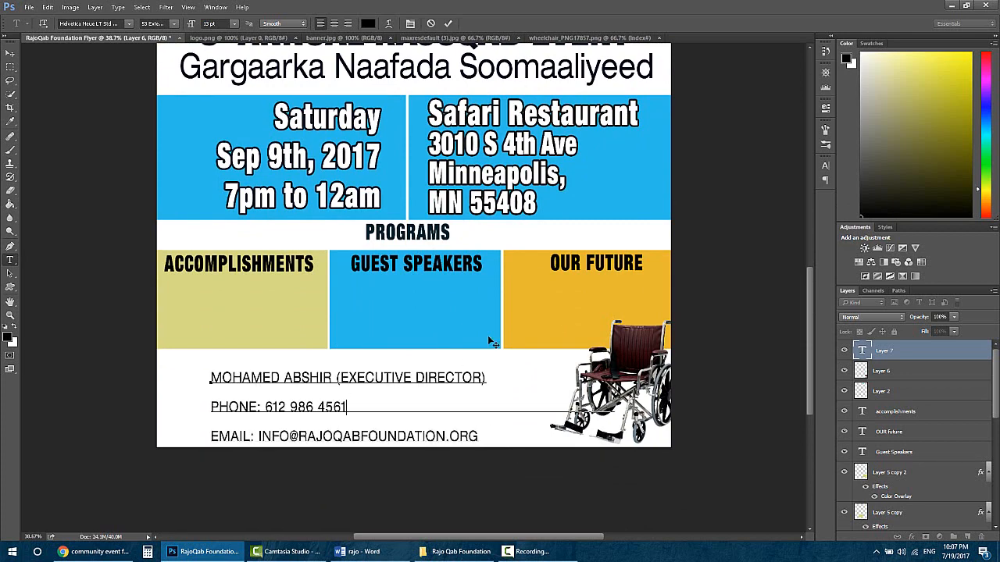
pyautogui.press('Delete')
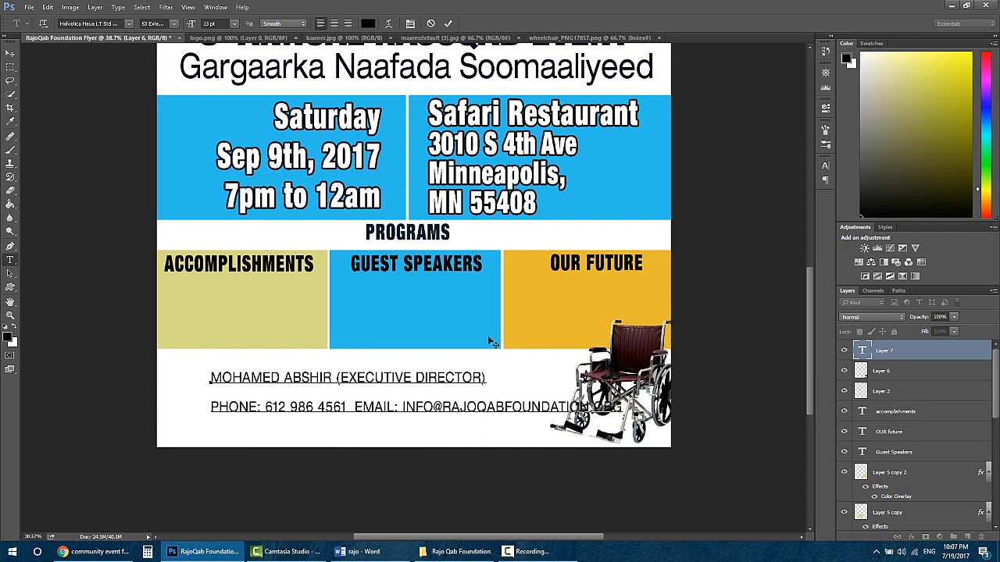
# - Centre-align the contact text at 12 pt and move it back into the white area beside the wheelchair
pyautogui.hotkey('ctrl', 'a')
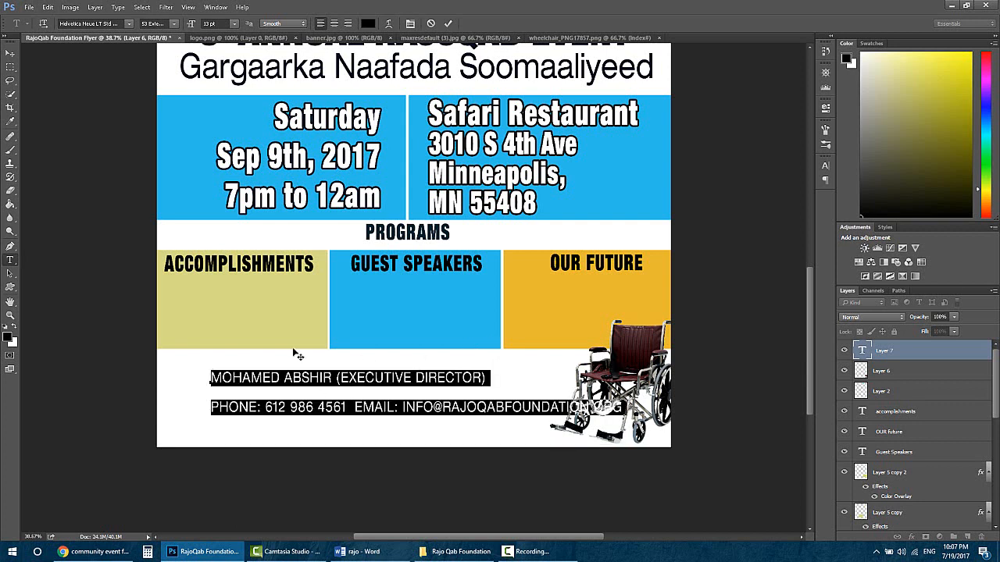
pyautogui.click(333, 23)
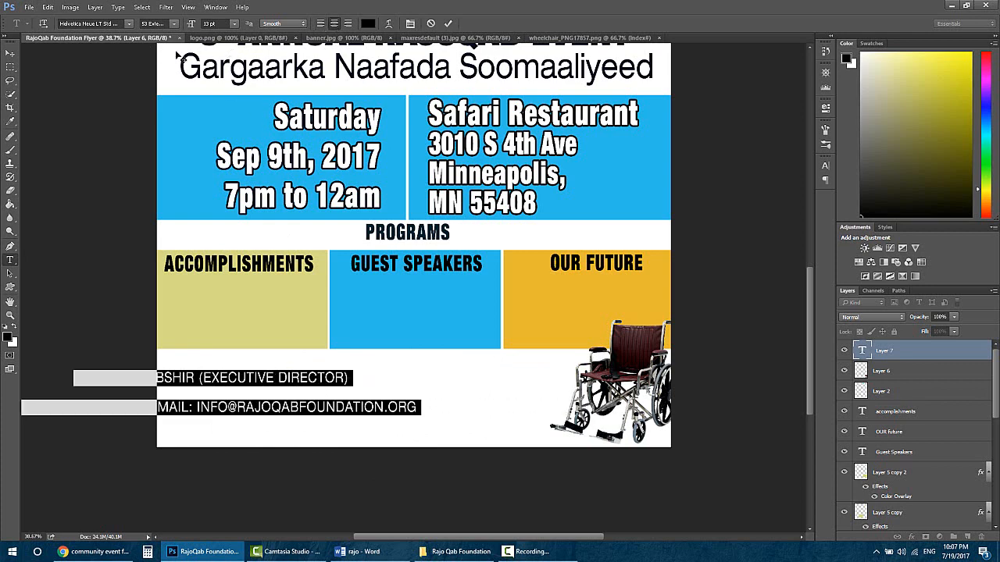
pyautogui.moveTo(191, 25); pyautogui.dragTo(190, 25)
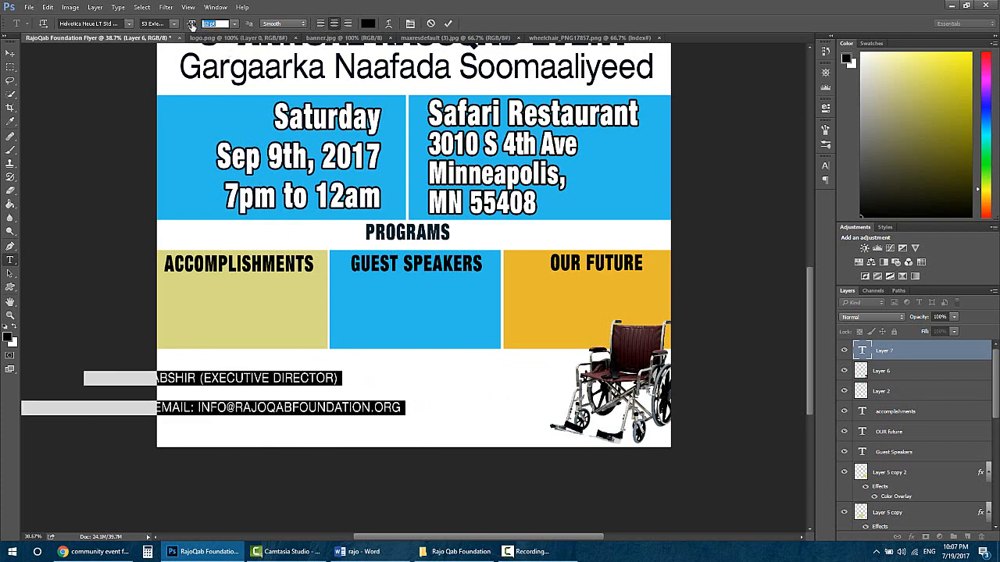
pyautogui.moveTo(48, 232); pyautogui.dragTo(186, 233)
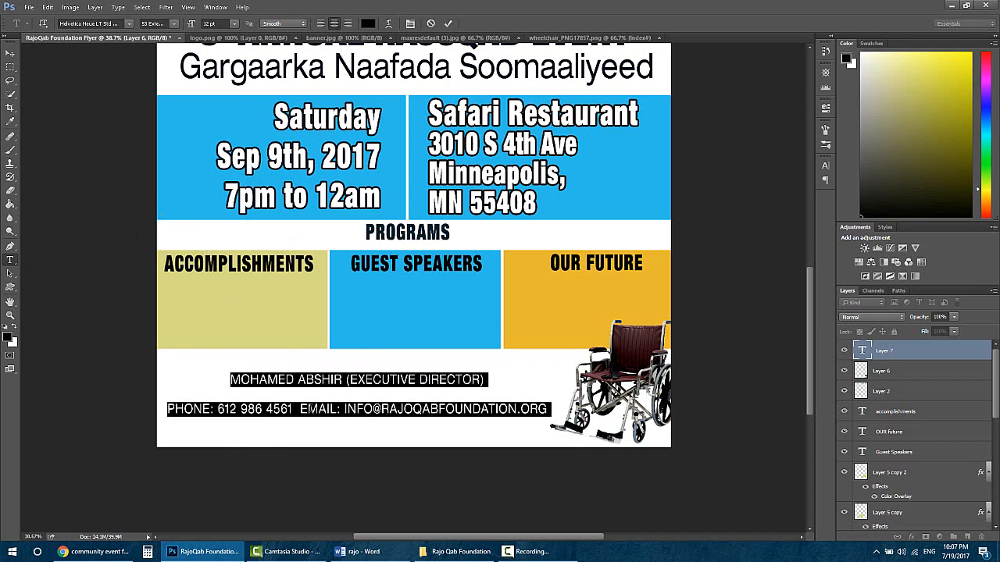
# - Put the e-mail back on its own line and set all of the contact text to the 65 Medium style
pyautogui.click(300, 407)
pyautogui.press('Return')
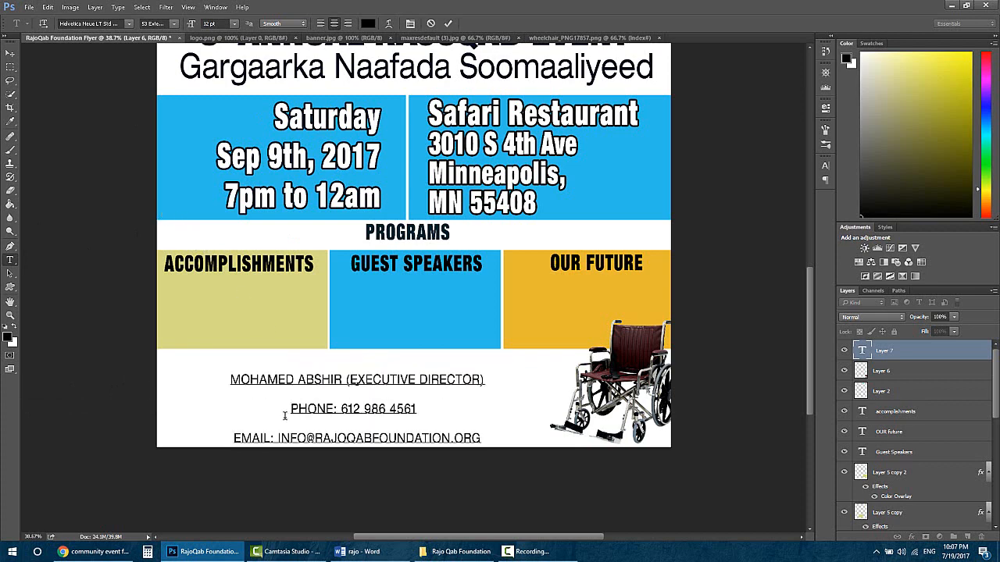
pyautogui.hotkey('ctrl', 'a')
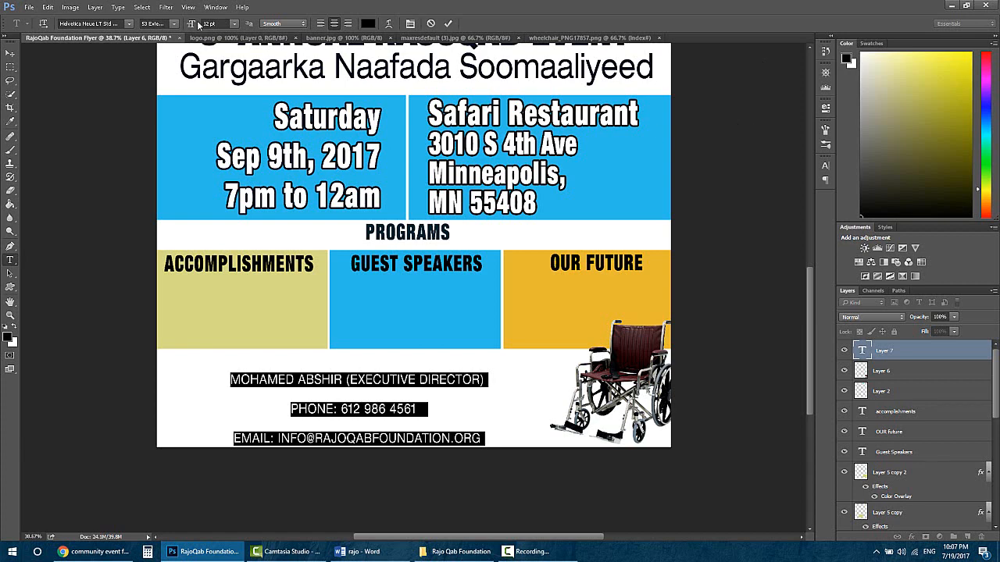
pyautogui.click(175, 25)
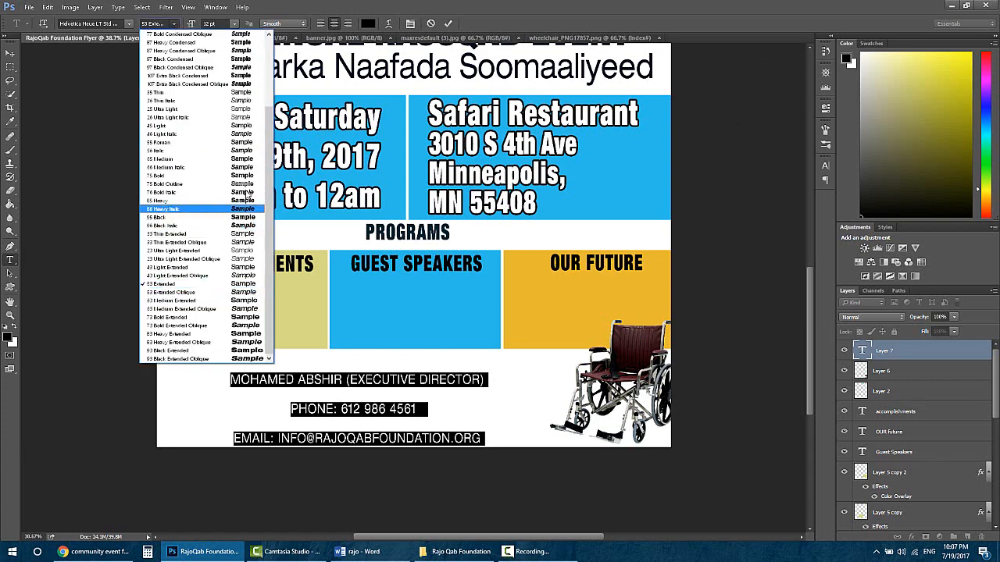
pyautogui.click(255, 152)
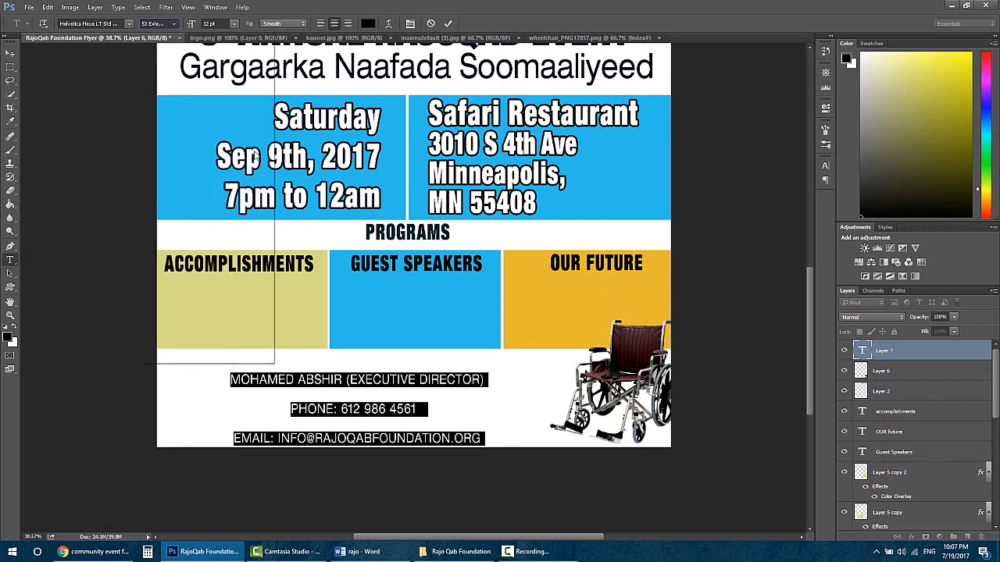
pyautogui.click(173, 24)
pyautogui.click(255, 158)
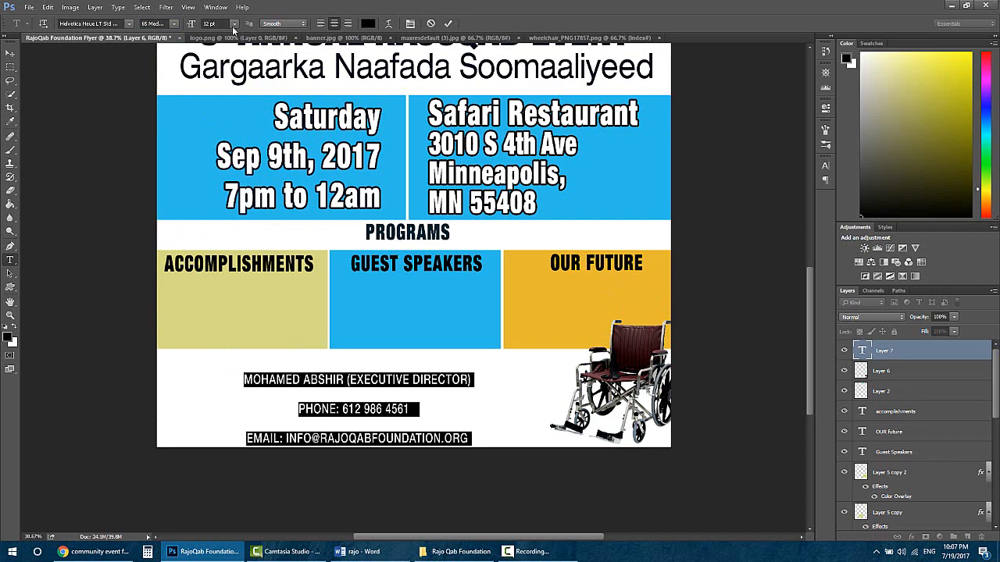
# - Tighten the line spacing of the contact text and reposition the block closer below the ACCOMPLISHMENTS and GUEST SPEAKERS boxes
pyautogui.click(824, 166)
pyautogui.moveTo(772, 190); pyautogui.dragTo(761, 189)
pyautogui.moveTo(317, 351); pyautogui.dragTo(282, 352)
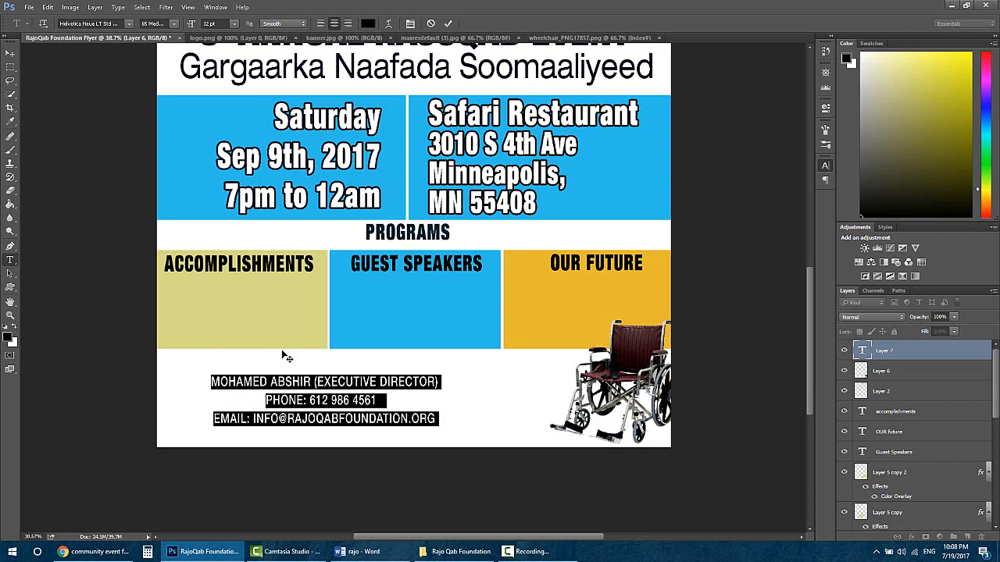
pyautogui.moveTo(282, 354)
pyautogui.mouseDown()
pyautogui.moveTo(295, 350)
pyautogui.moveTo(282, 344)
pyautogui.mouseUp()
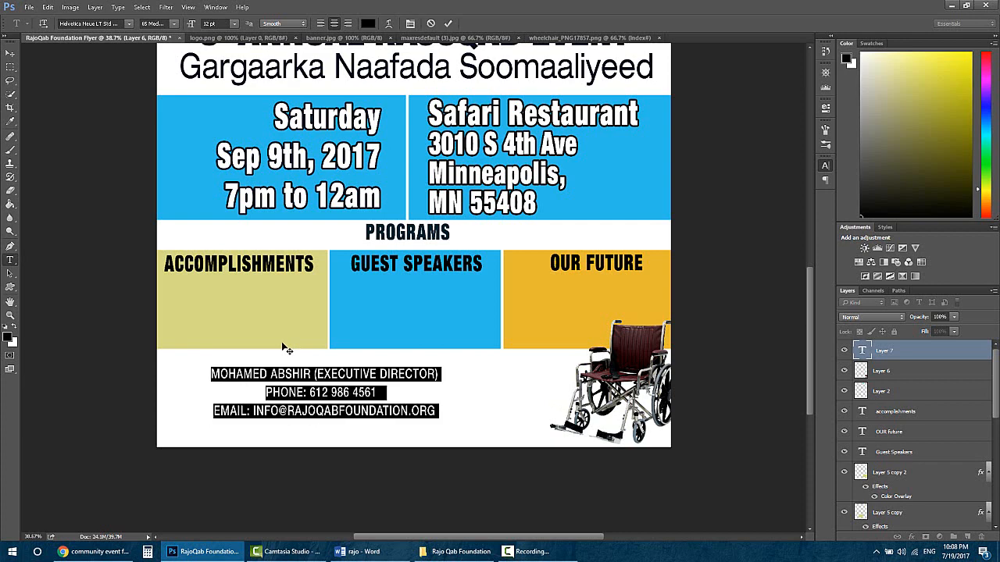
# - Reformat the phone number with parentheses around the area code and a hyphen before the last four digits
pyautogui.click(311, 388)
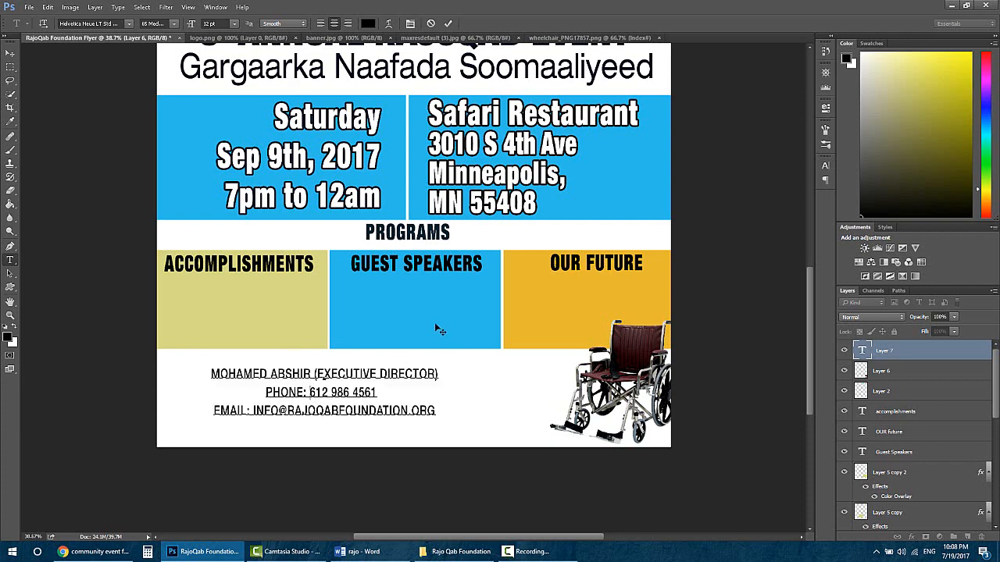
pyautogui.write('(')
pyautogui.press('Right')
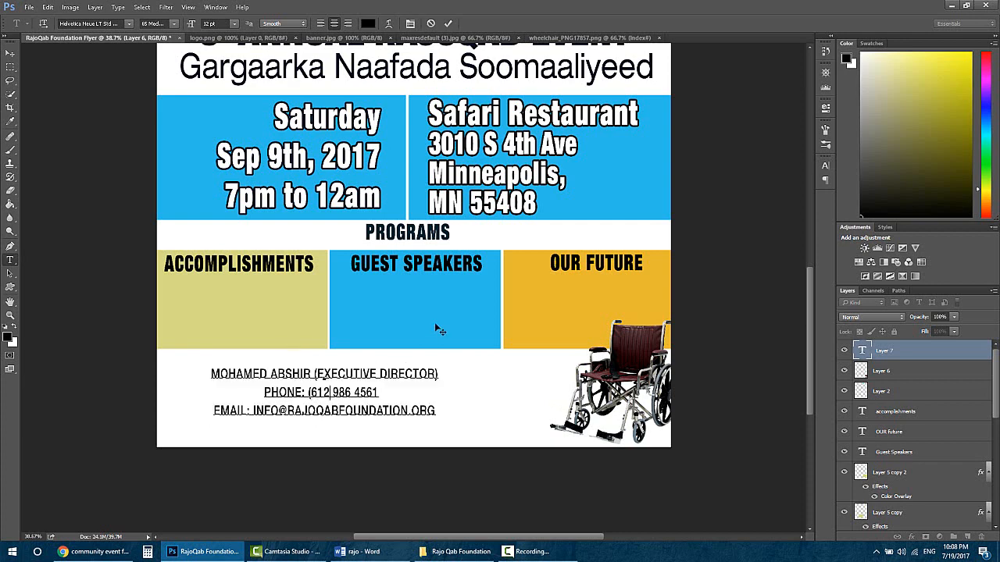
pyautogui.write(')')
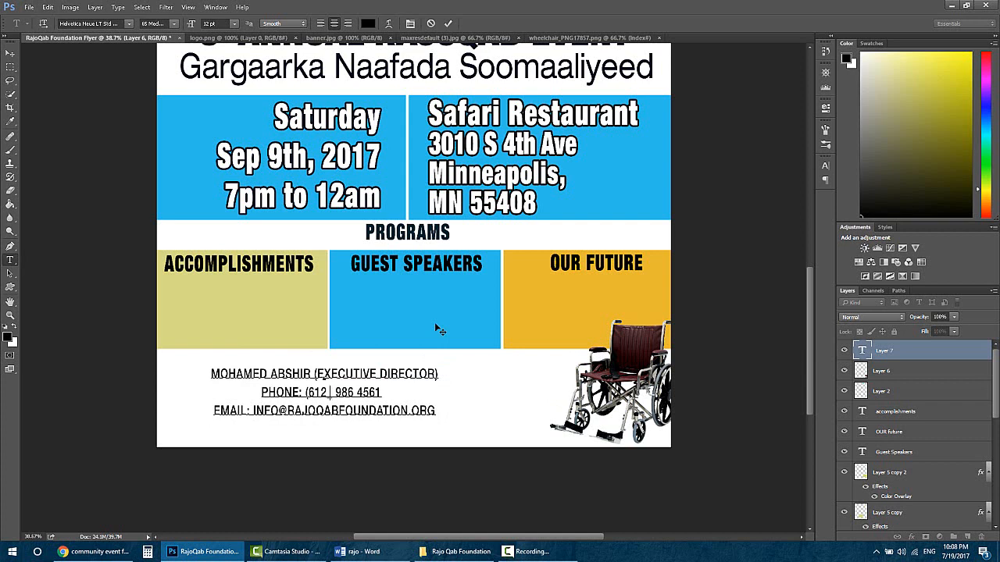
pyautogui.press('BackSpace')
pyautogui.write(') 986')
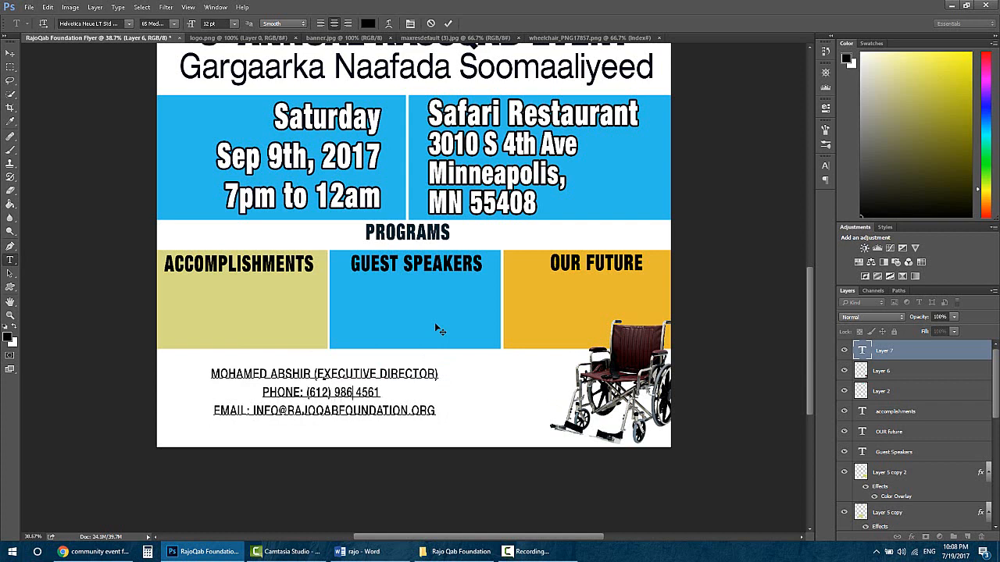
pyautogui.write('-')
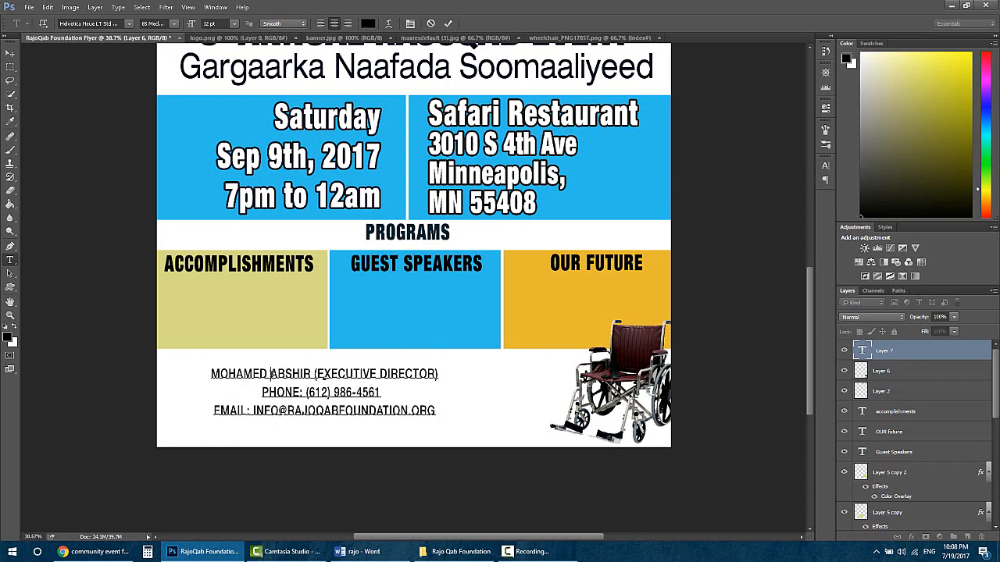
# - Set the character tracking of all the contact text to 0 and commit the edit
pyautogui.press('capslock')
pyautogui.hotkey('ctrl', 'a')
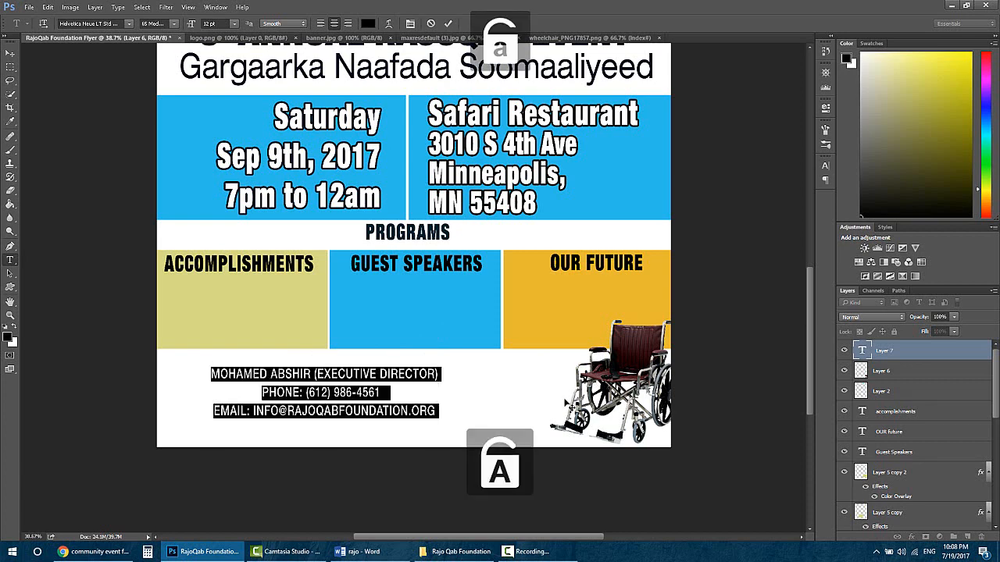
pyautogui.click(825, 165)
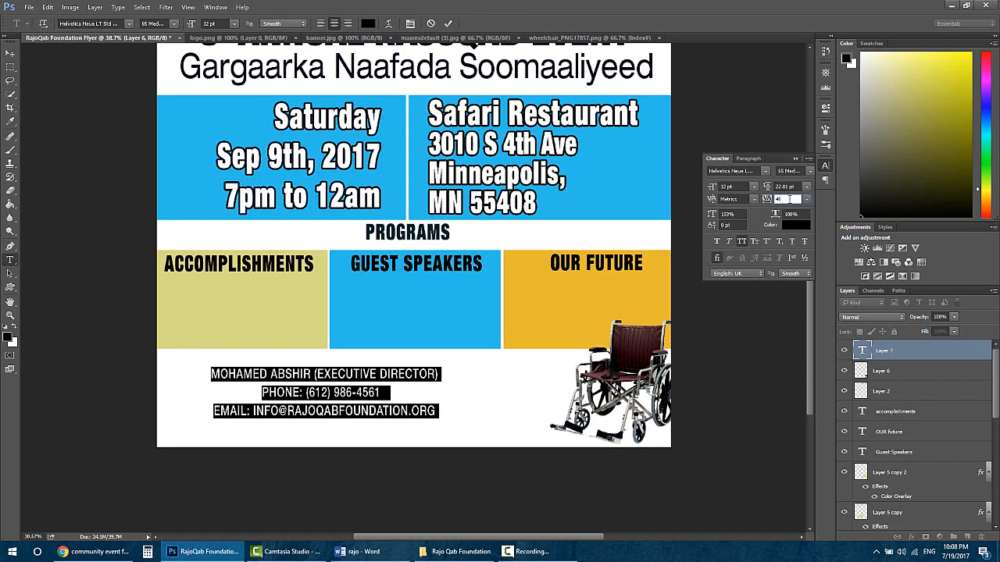
pyautogui.write('0')
pyautogui.press('Return')
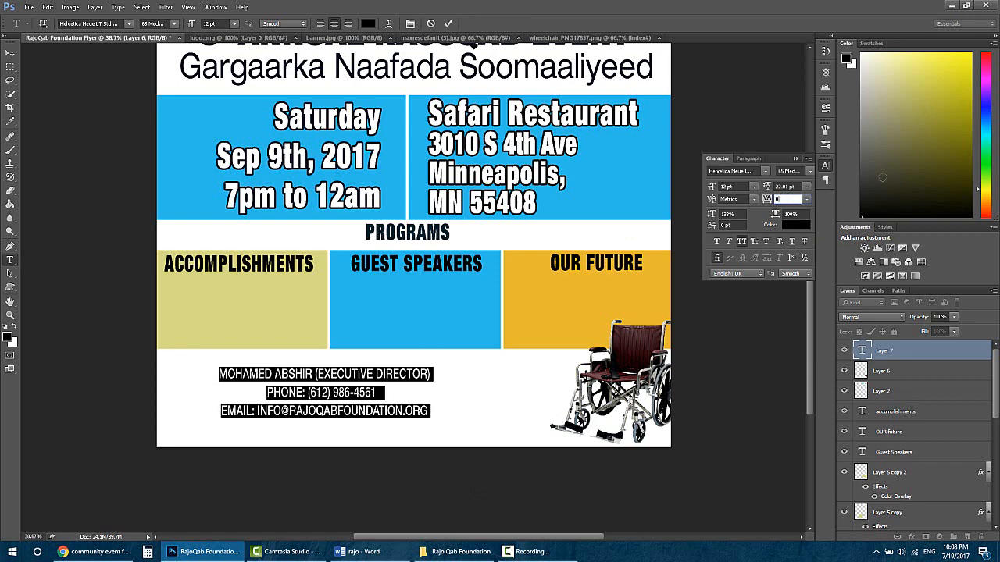
pyautogui.click(875, 351)
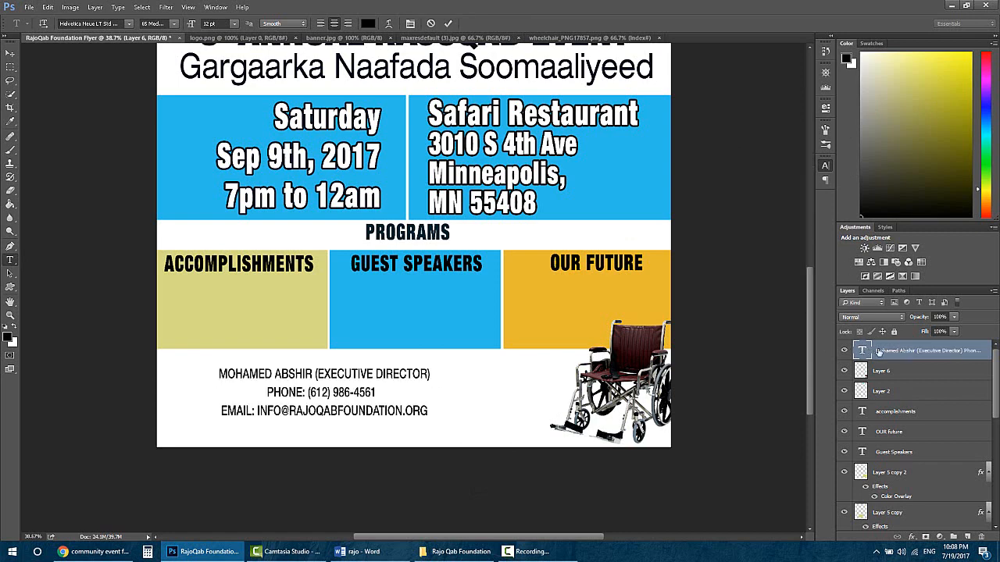
# - Try the 107 Extra Black Condensed and 85 Heavy font styles on all of the contact text
pyautogui.click(374, 410)
pyautogui.hotkey('ctrl', 'a')
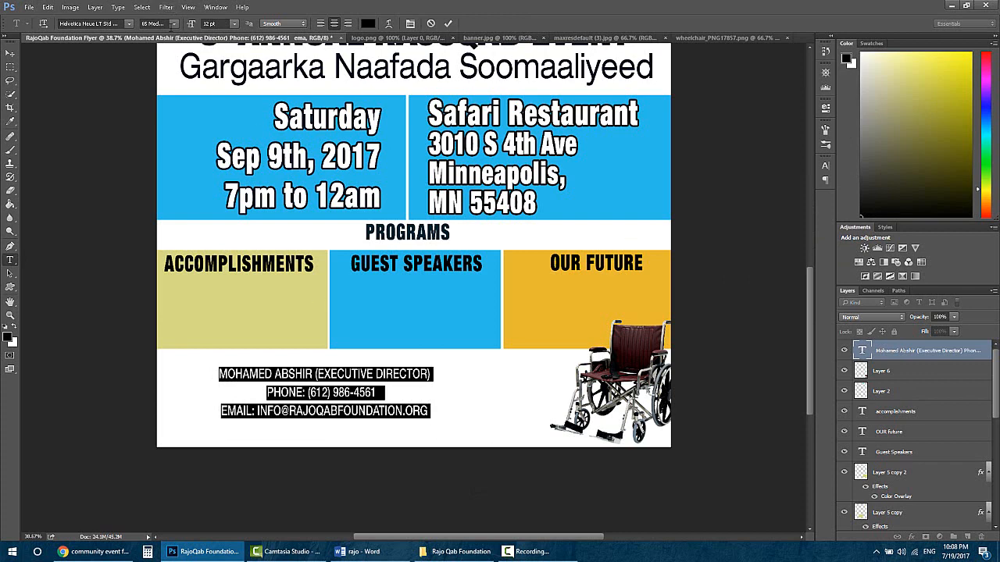
pyautogui.click(824, 165)
pyautogui.moveTo(713, 216); pyautogui.dragTo(708, 217)
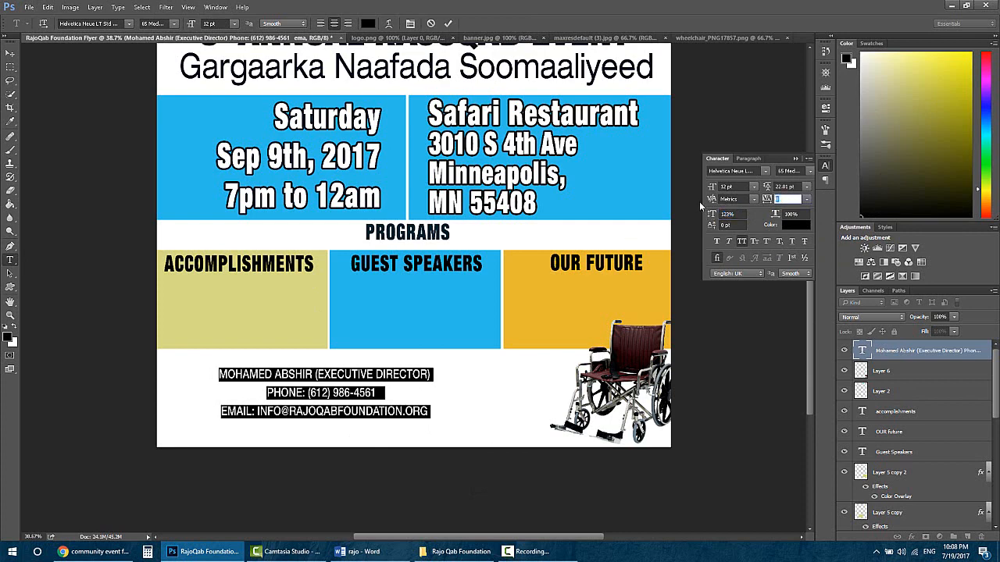
pyautogui.click(175, 25)
pyautogui.click(246, 77)
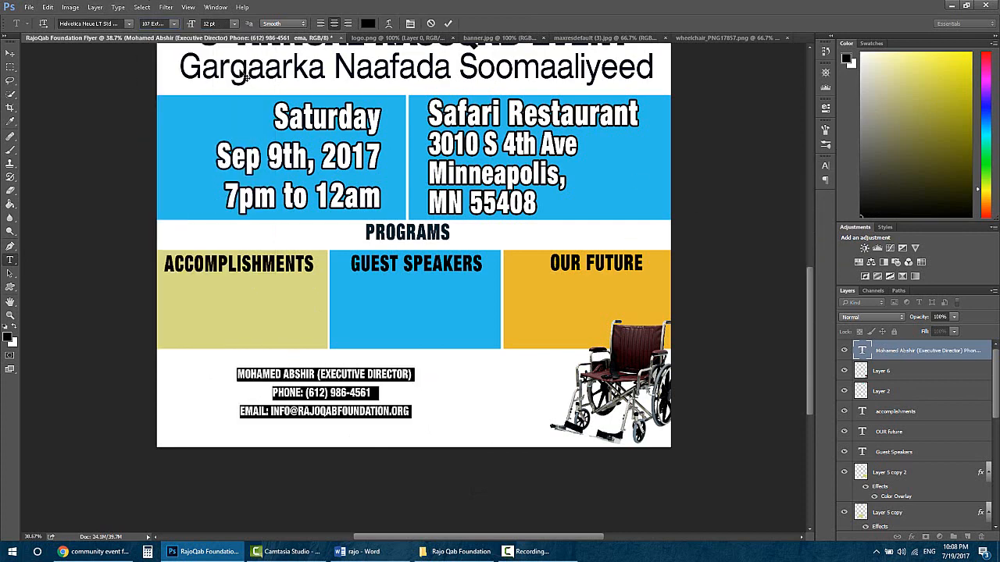
pyautogui.click(176, 24)
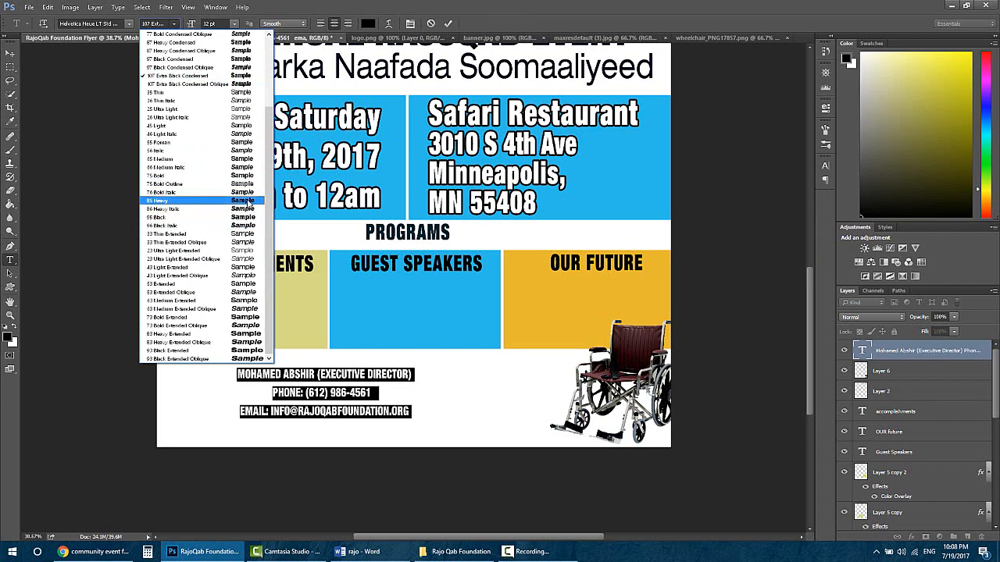
pyautogui.click(243, 200)
pyautogui.click(334, 379)
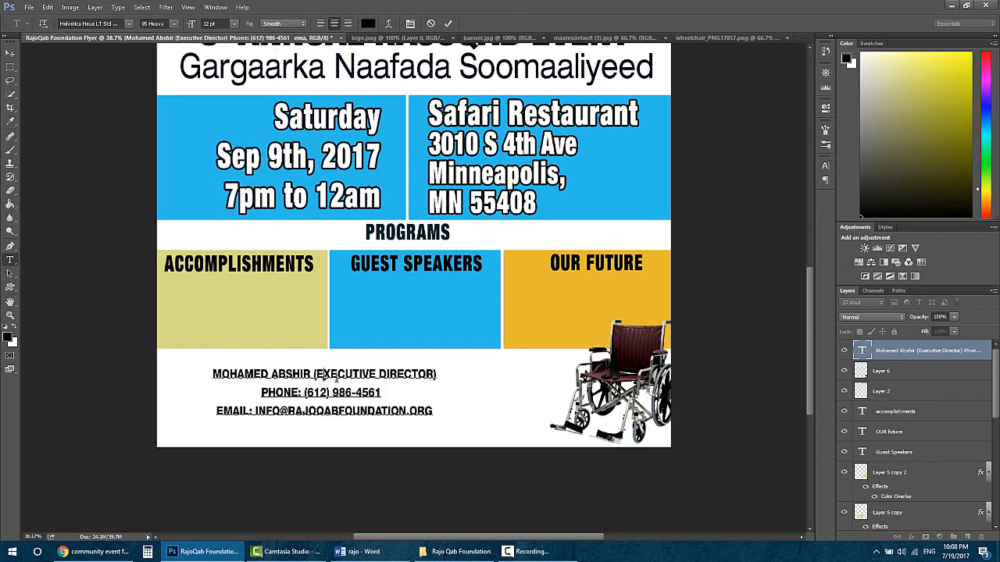
# - Set all of the contact text back to the 65 Medium style
pyautogui.hotkey('ctrl', 'a')
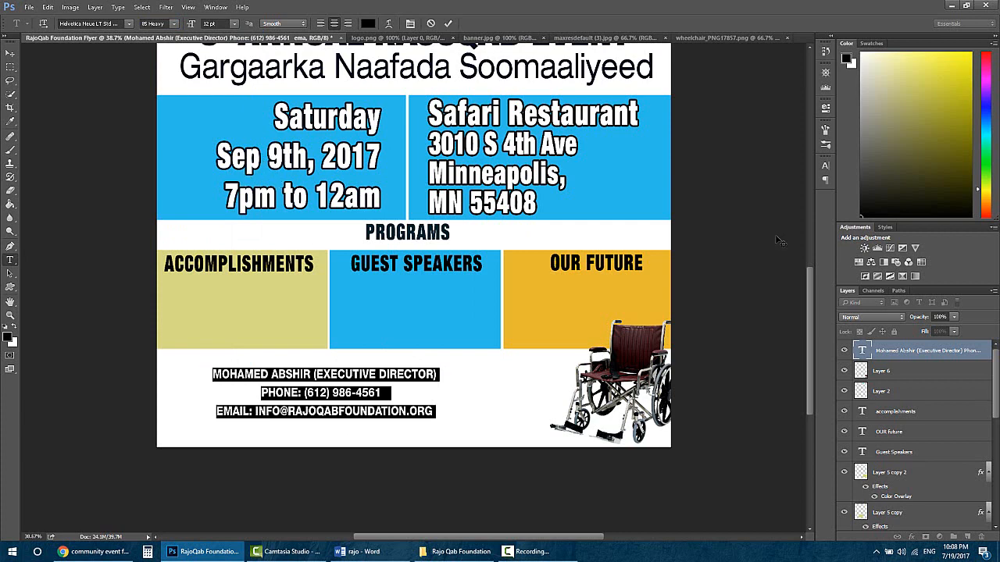
pyautogui.click(176, 23)
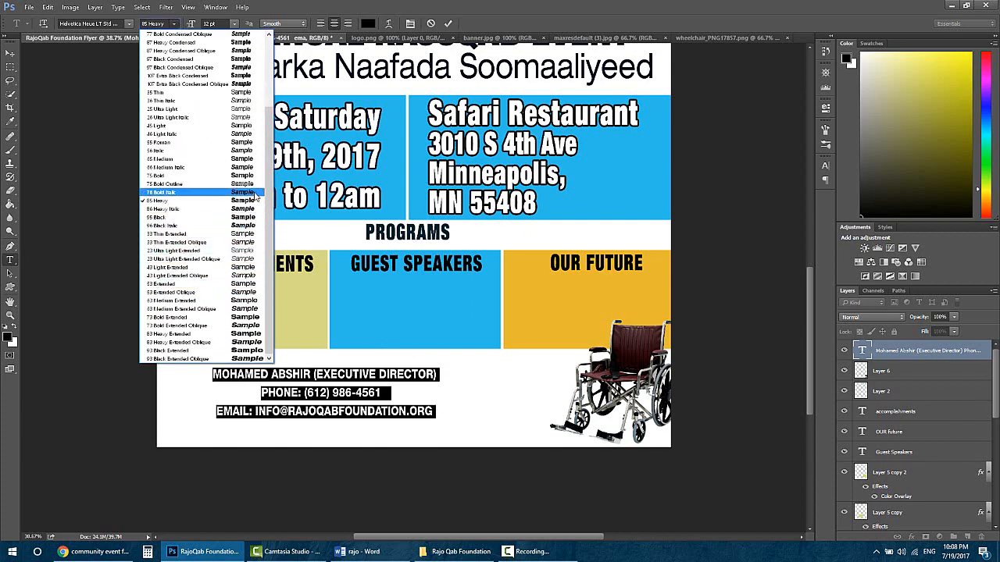
pyautogui.click(242, 161)
pyautogui.click(311, 375)
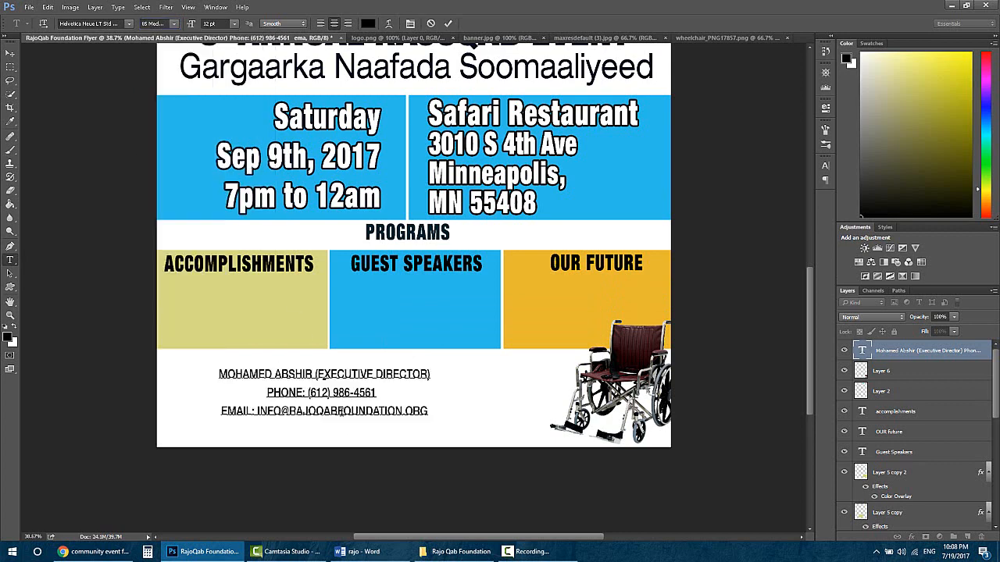
# - Try left alignment on the contact text, return it to centred, and place the block slightly lower and closer to the wheelchair
pyautogui.click(436, 446)
pyautogui.moveTo(484, 467); pyautogui.dragTo(493, 473)
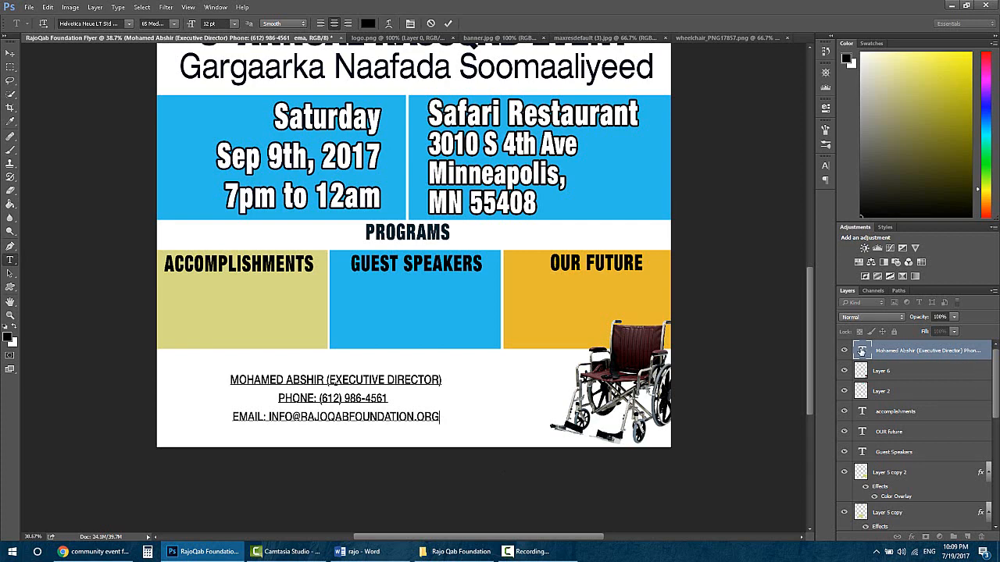
pyautogui.doubleClick(861, 351)
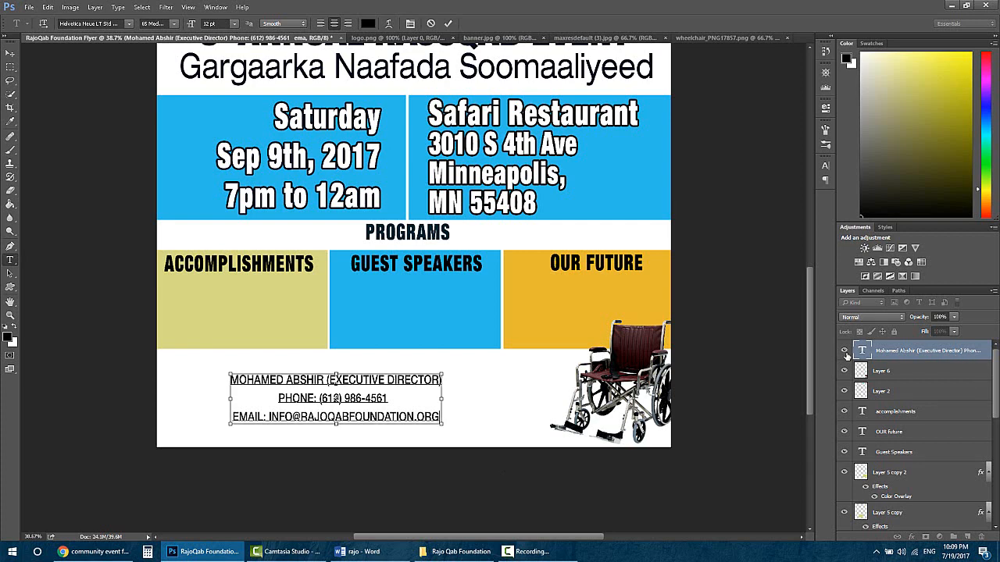
pyautogui.click(321, 24)
pyautogui.moveTo(286, 419); pyautogui.dragTo(148, 418)
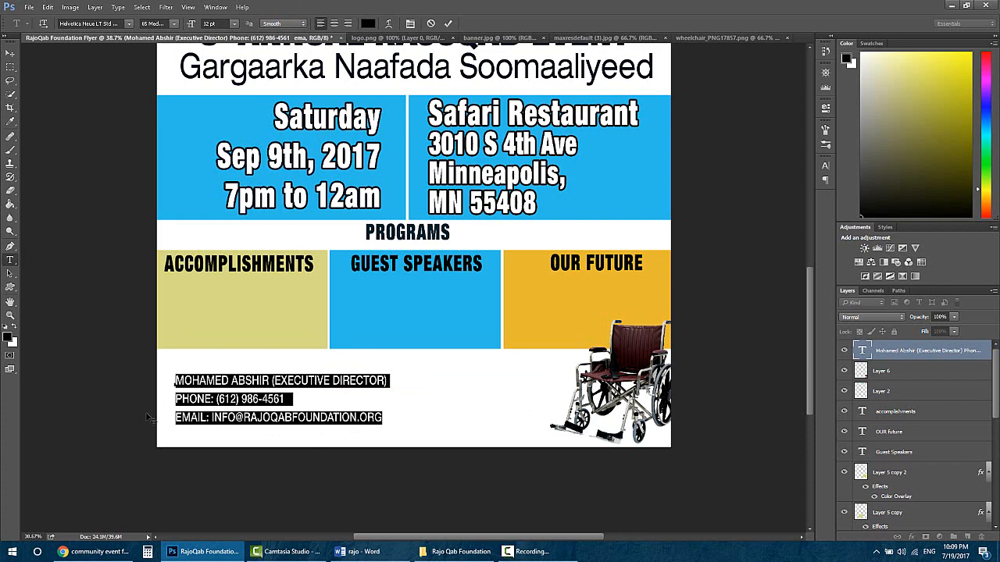
pyautogui.hotkey('shift', 'Down')
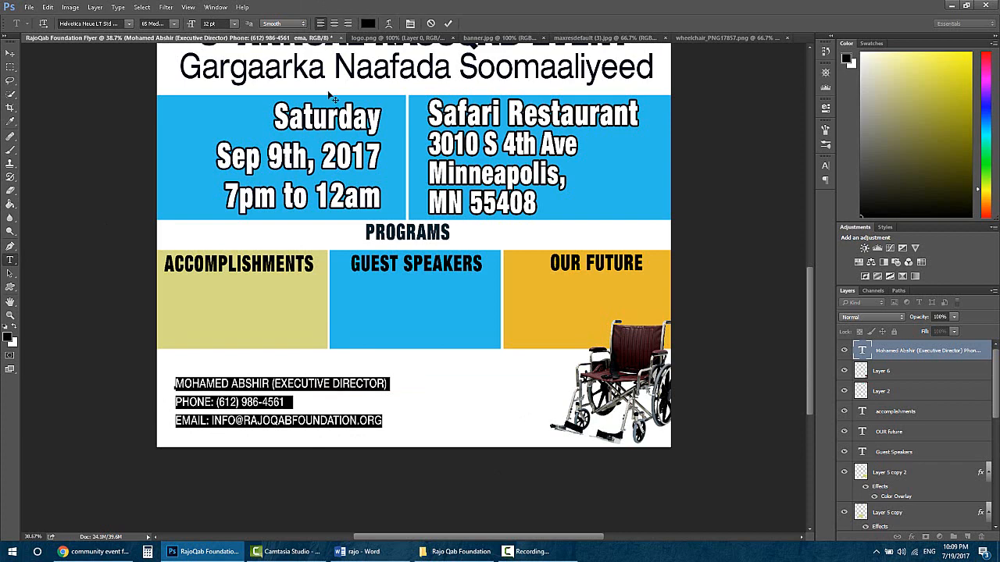
pyautogui.click(334, 22)
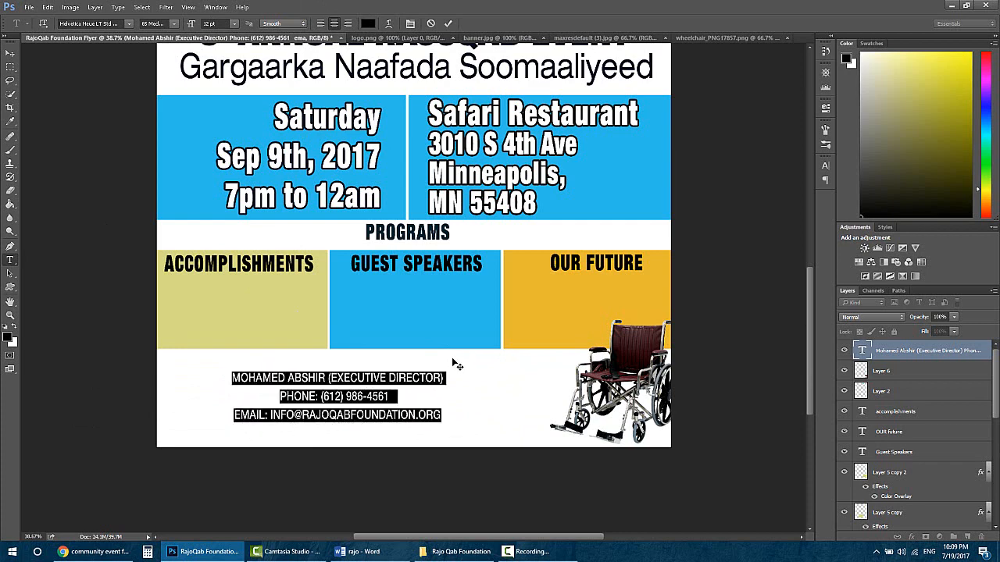
pyautogui.click(943, 354)
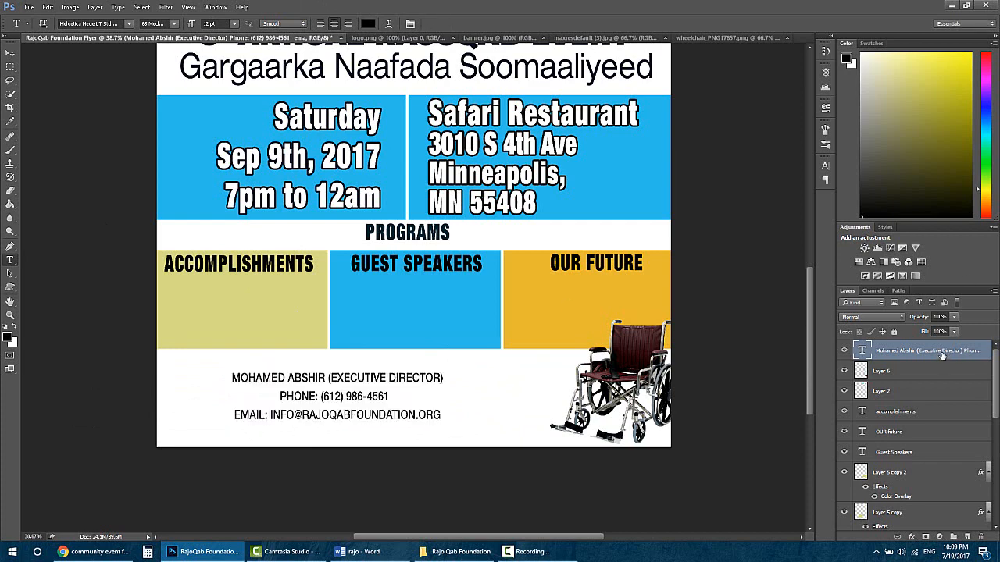
# - Review the flyer layout from the logo and banner photo down to the program boxes
pyautogui.scroll(3, 423, 430)
pyautogui.scroll(5, 423, 430)
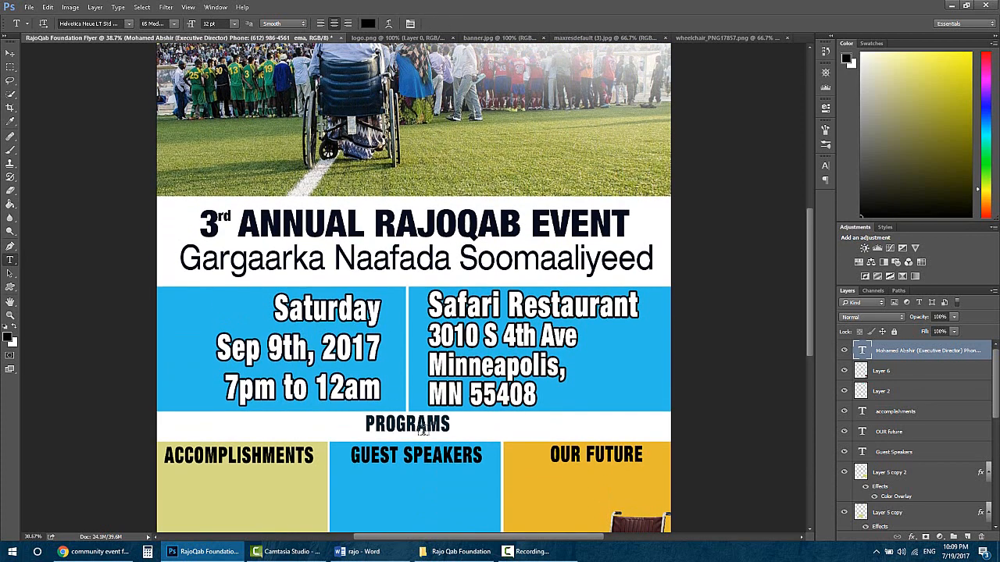
pyautogui.click(824, 73)
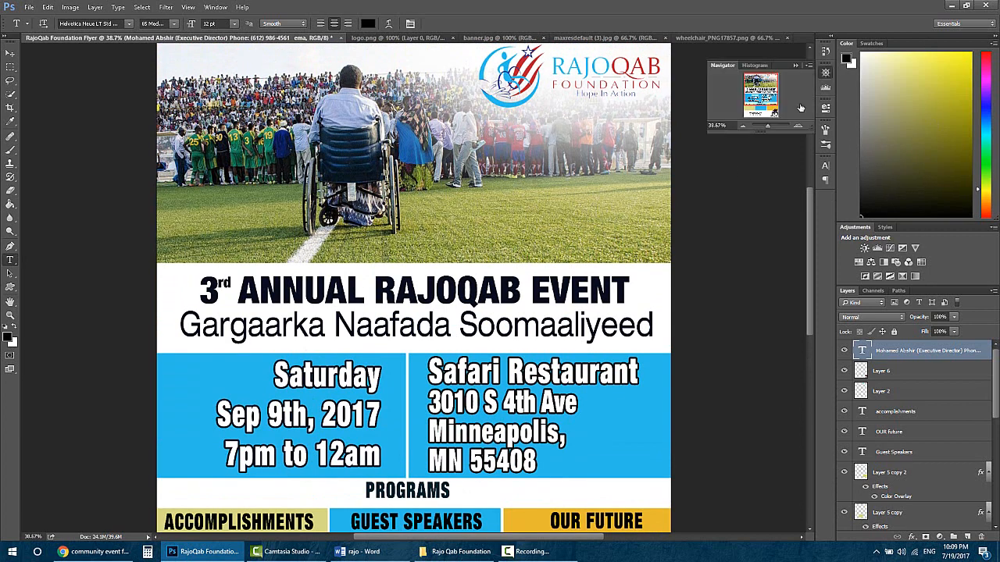
pyautogui.moveTo(776, 129); pyautogui.dragTo(768, 127)
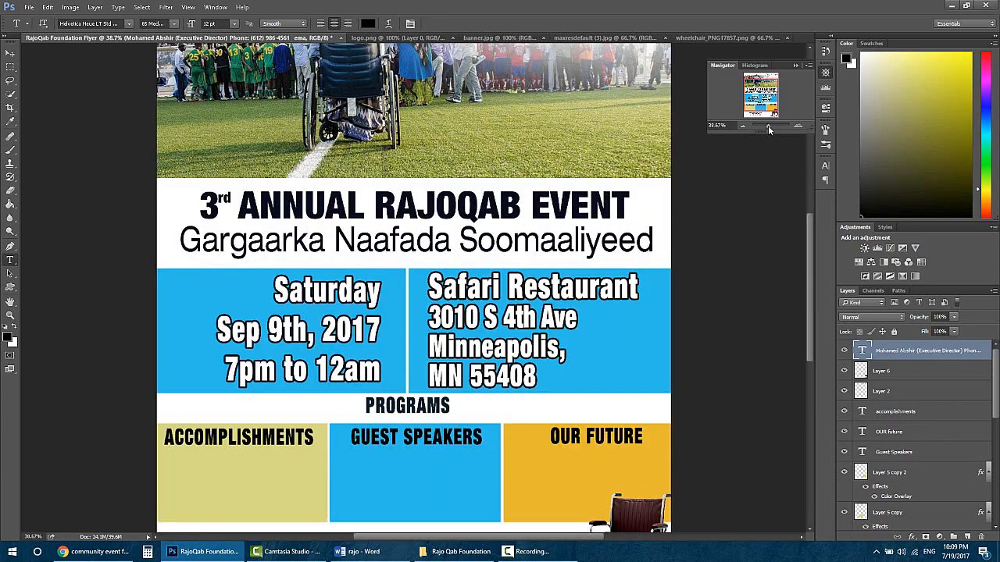
pyautogui.scroll(10, 458, 321)
pyautogui.scroll(-10, 454, 303)
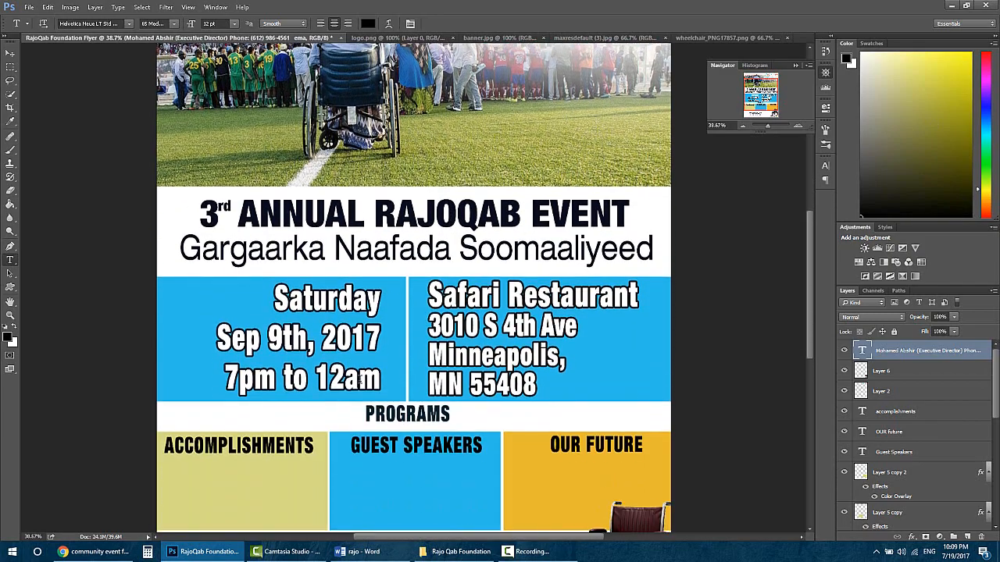
pyautogui.scroll(-3, 344, 425)
# - Copy the first RajoQab Foundation accomplishment from the rajo Word document and return to the flyer in Photoshop
pyautogui.click(359, 552)
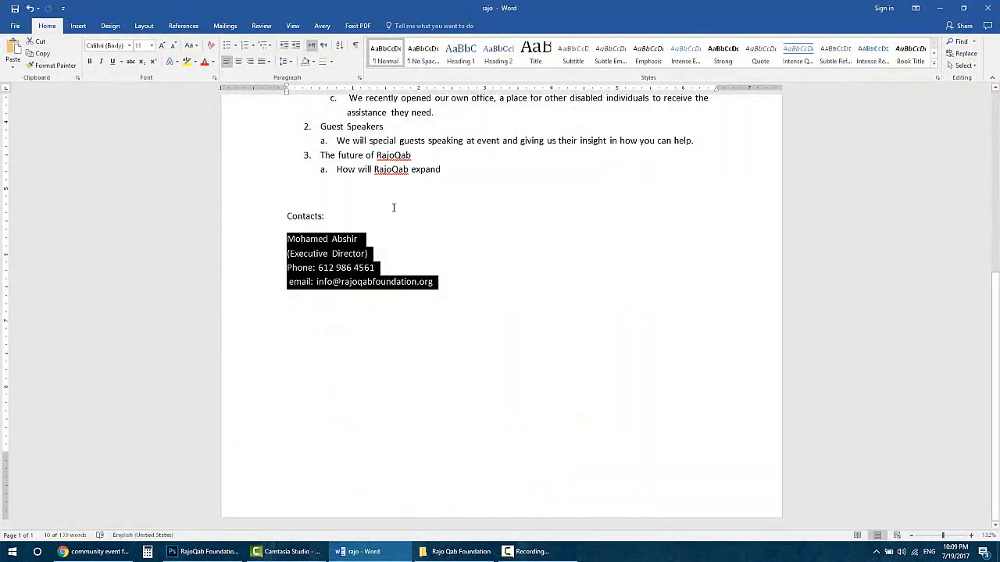
pyautogui.scroll(6, 394, 207)
pyautogui.scroll(-2, 374, 234)
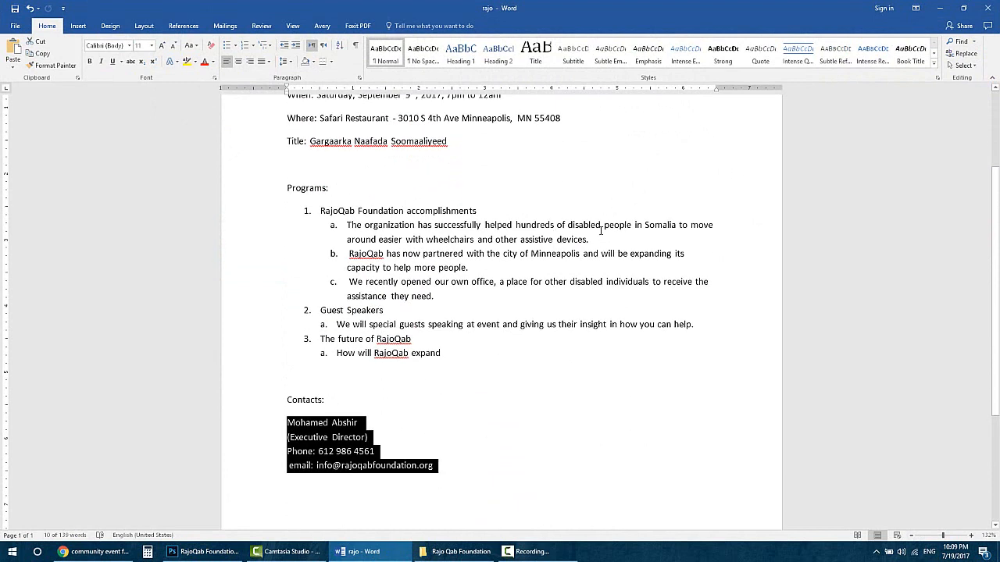
pyautogui.moveTo(592, 241); pyautogui.dragTo(347, 225)
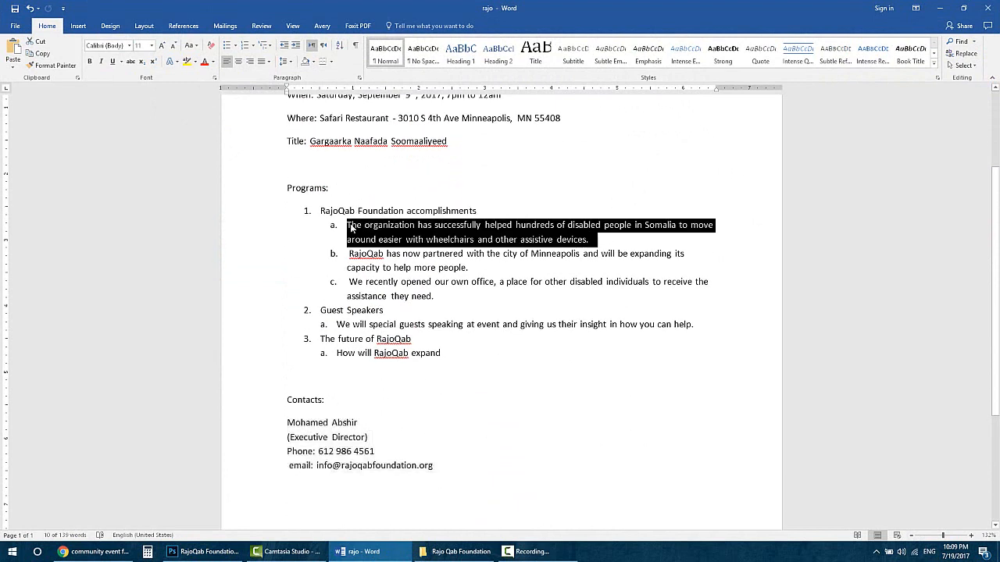
pyautogui.click(203, 552)
# - Try placing the copied accomplishment as a single line of text in the ACCOMPLISHMENTS box, and delete that text layer
pyautogui.scroll(-1, 47, 251)
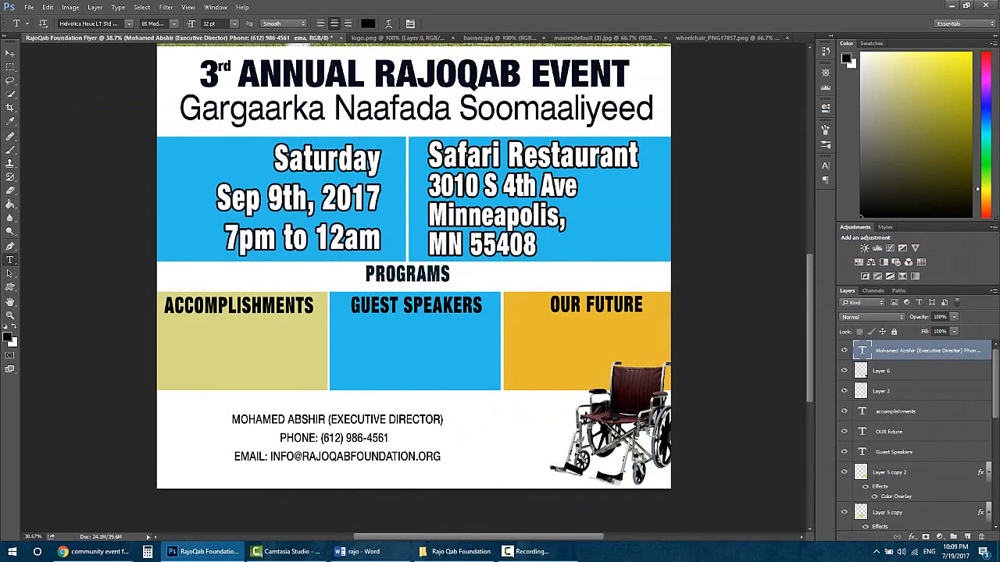
pyautogui.click(192, 335)
pyautogui.hotkey('ctrl', 'v')
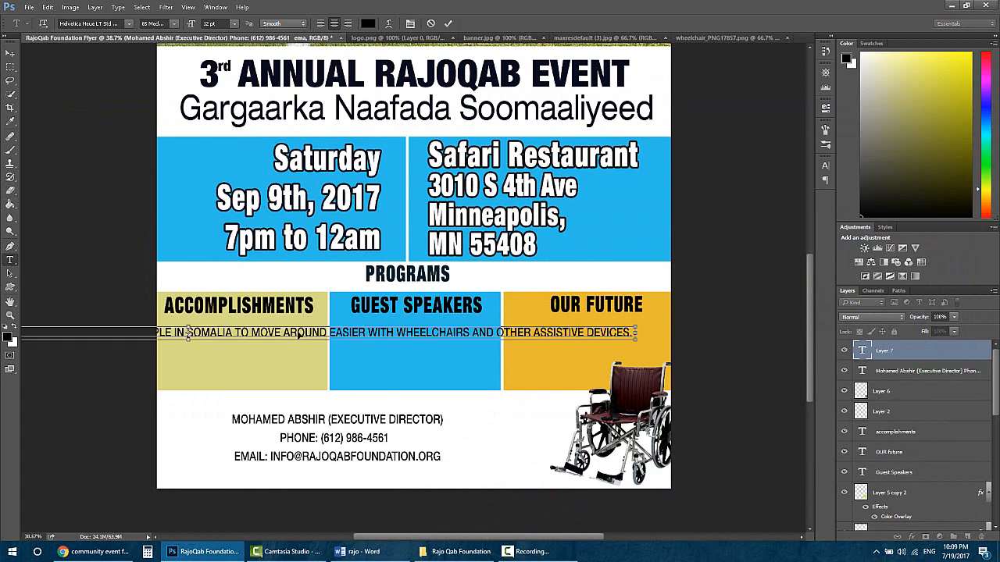
pyautogui.hotkey('ctrl', 'a')
pyautogui.moveTo(400, 454); pyautogui.dragTo(705, 401)
pyautogui.moveTo(414, 407); pyautogui.dragTo(413, 470)
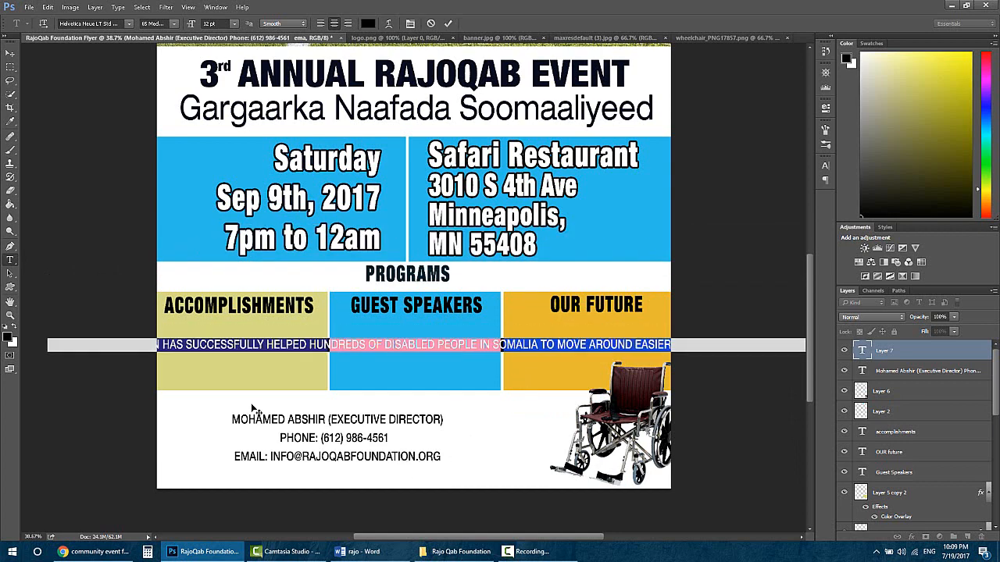
pyautogui.moveTo(228, 391); pyautogui.dragTo(319, 389)
pyautogui.moveTo(791, 361); pyautogui.dragTo(260, 356)
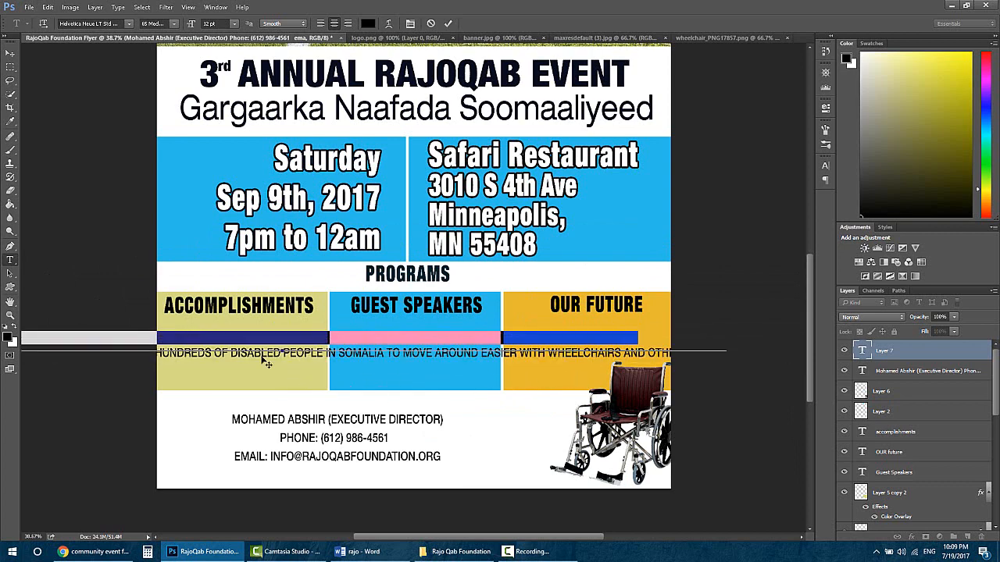
pyautogui.moveTo(455, 356); pyautogui.dragTo(296, 357)
pyautogui.click(946, 349)
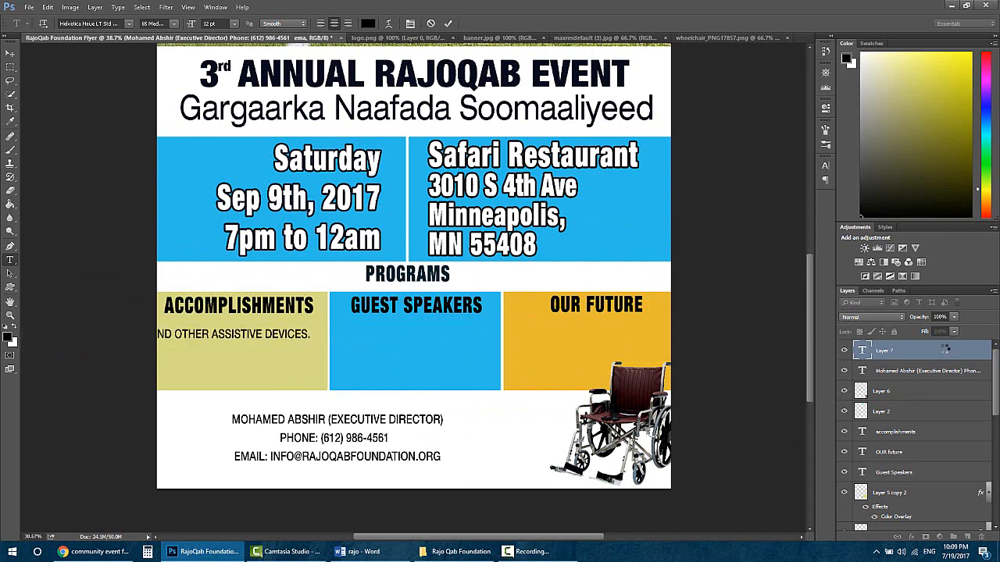
pyautogui.press('Delete')
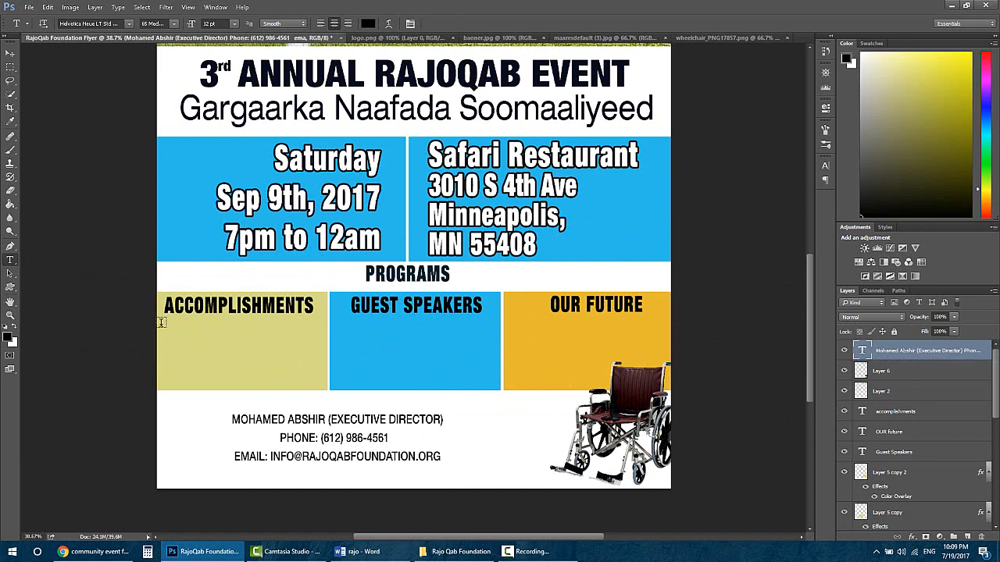
# - Paste the accomplishment into a new text box filling the area below the ACCOMPLISHMENTS heading and format it as 7 pt 55 Roman
pyautogui.moveTo(162, 323); pyautogui.dragTo(328, 386)
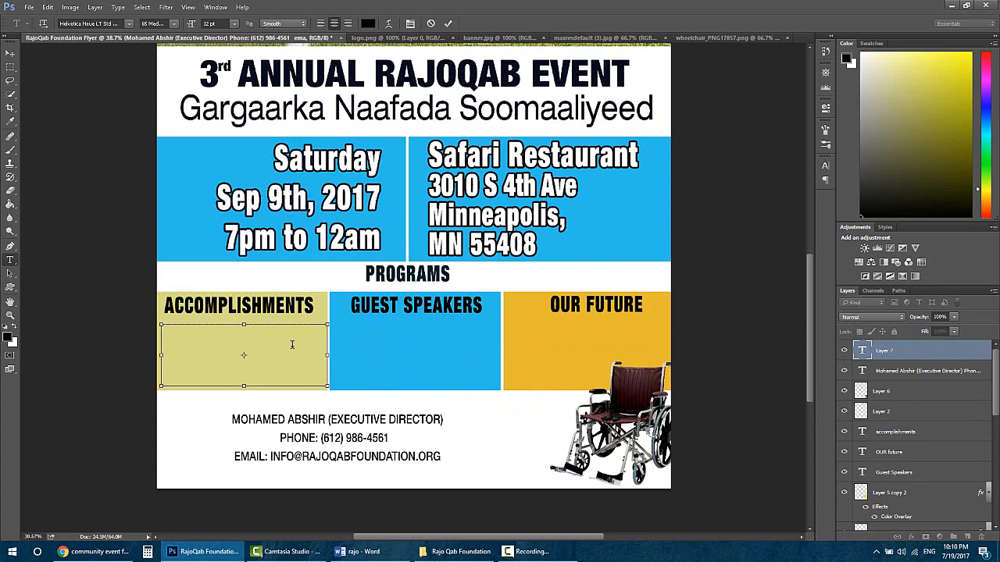
pyautogui.hotkey('ctrl', 'v')
pyautogui.hotkey('ctrl', 'a')
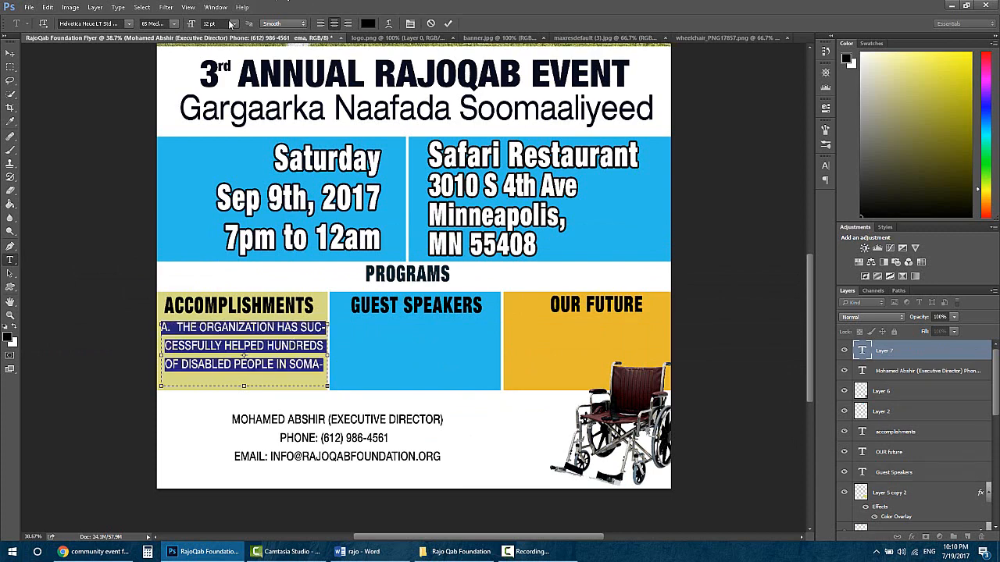
pyautogui.moveTo(193, 27); pyautogui.dragTo(192, 28)
pyautogui.click(175, 25)
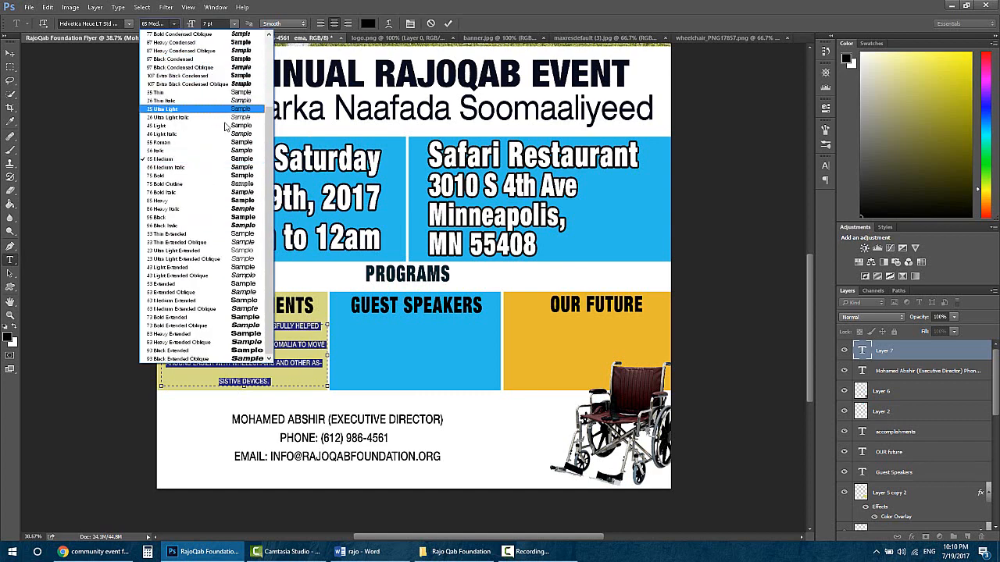
pyautogui.click(241, 143)
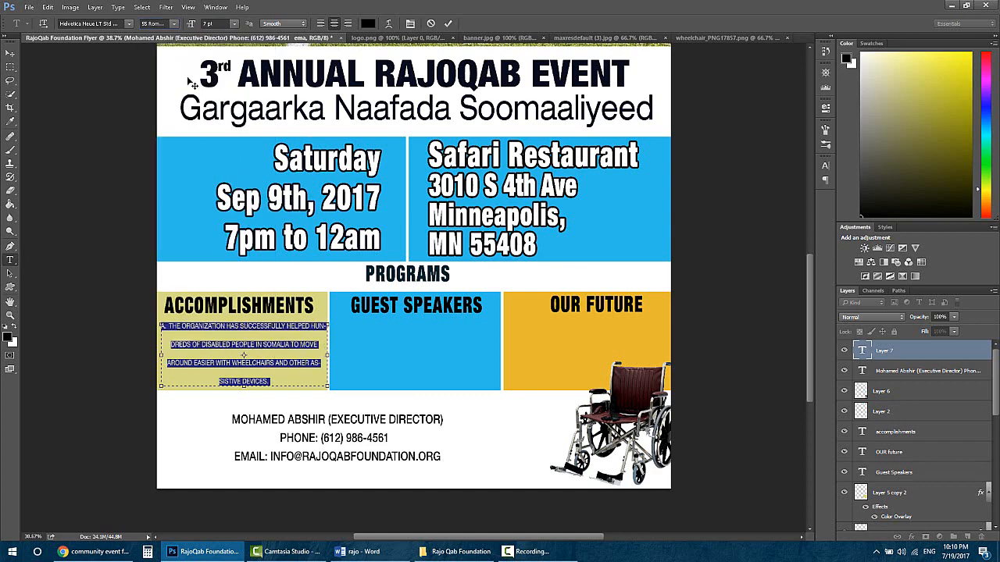
# - Set the accomplishment text to 8 pt with 12.81 pt leading and turn off its All Caps style
pyautogui.moveTo(189, 28); pyautogui.dragTo(189, 25)
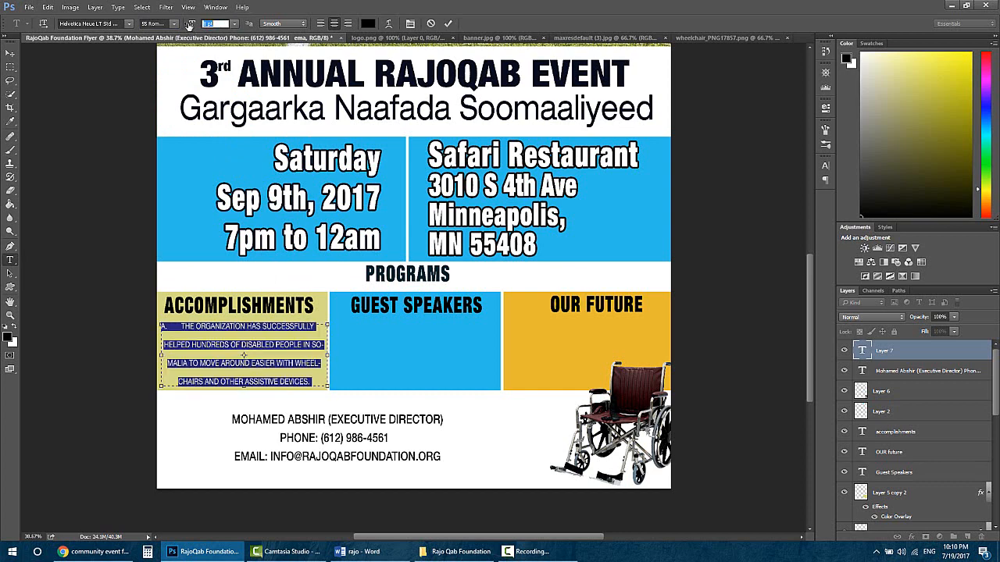
pyautogui.click(825, 168)
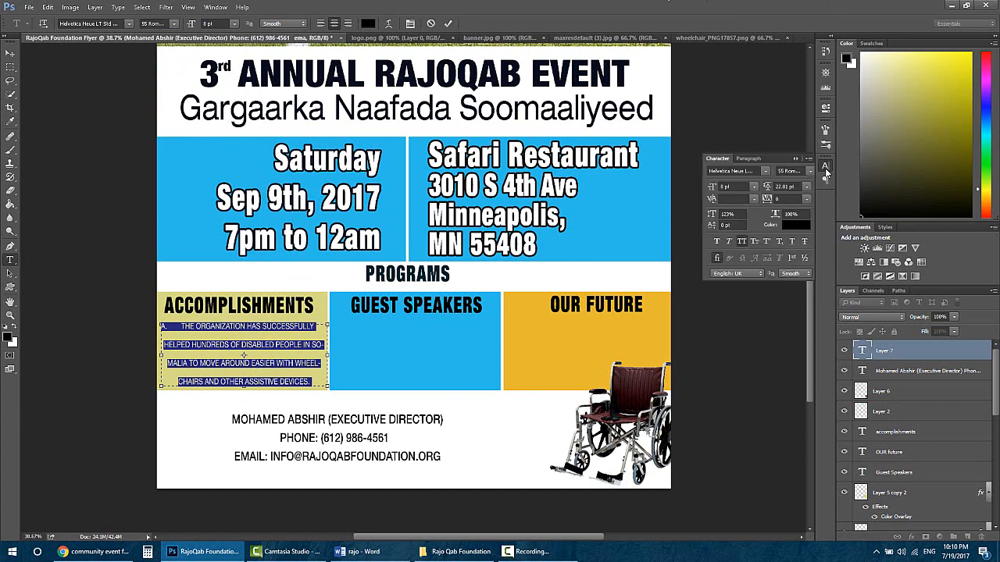
pyautogui.moveTo(785, 200); pyautogui.dragTo(763, 190)
pyautogui.press('Tab')
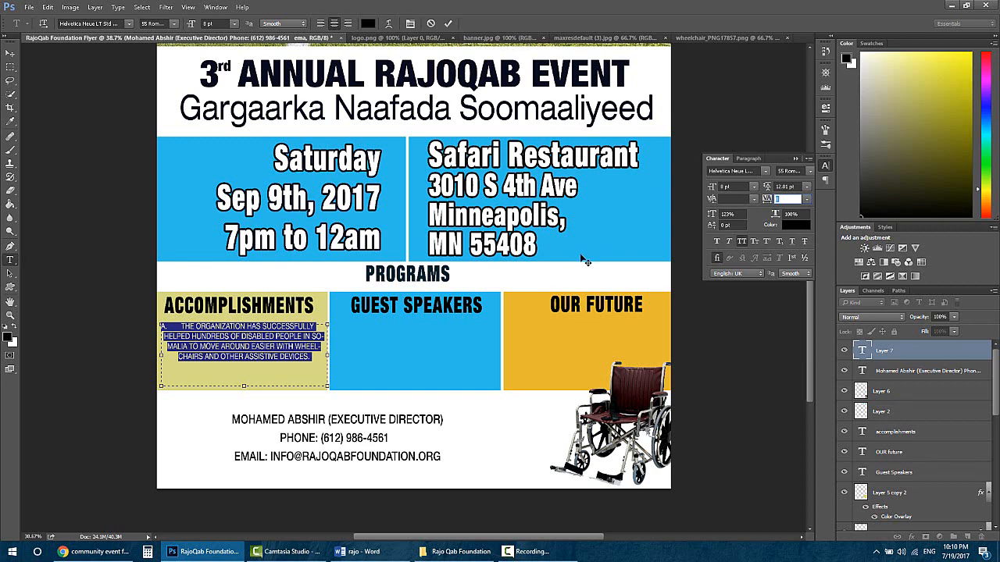
pyautogui.click(740, 244)
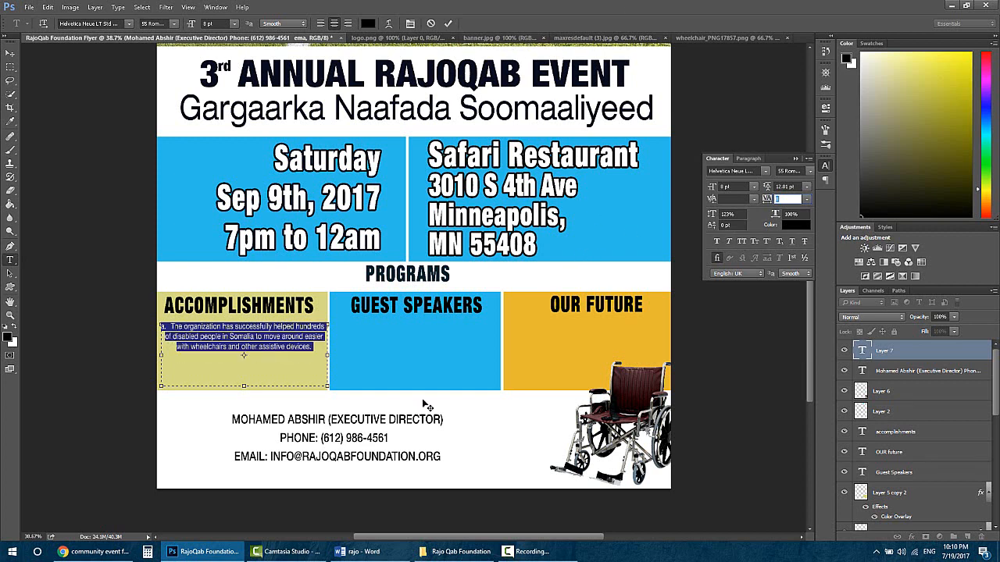
# - Remove the list marker in front of the accomplishment text, copy the whole paragraph and set it to 11 pt
pyautogui.click(174, 325)
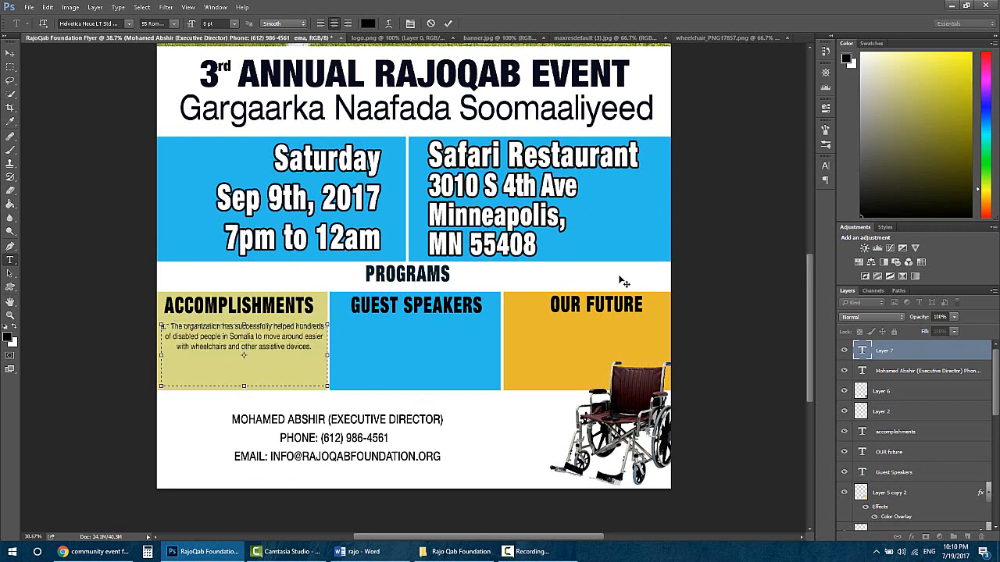
pyautogui.press('BackSpace')
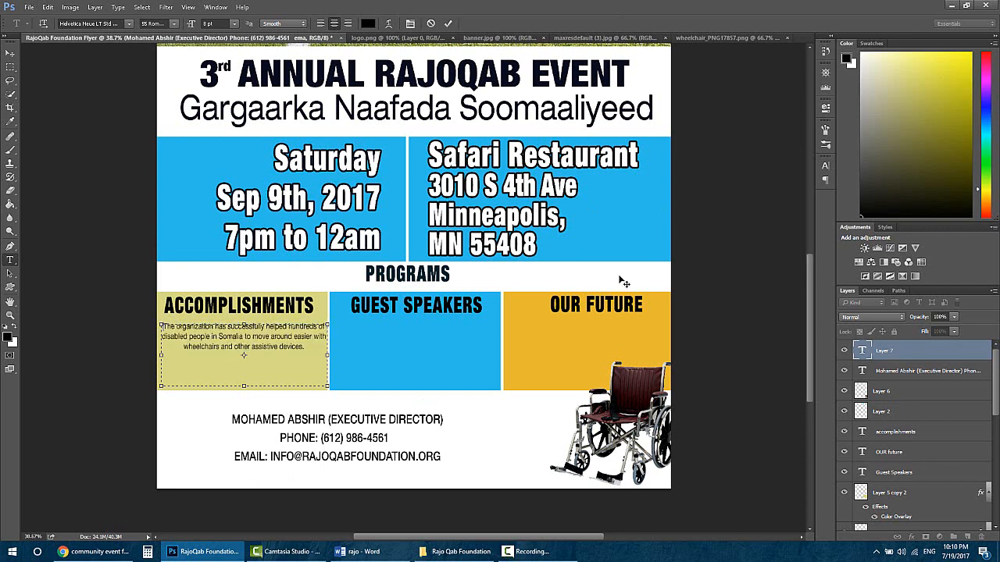
pyautogui.hotkey('ctrl', 'a')
pyautogui.hotkey('ctrl', 'c')
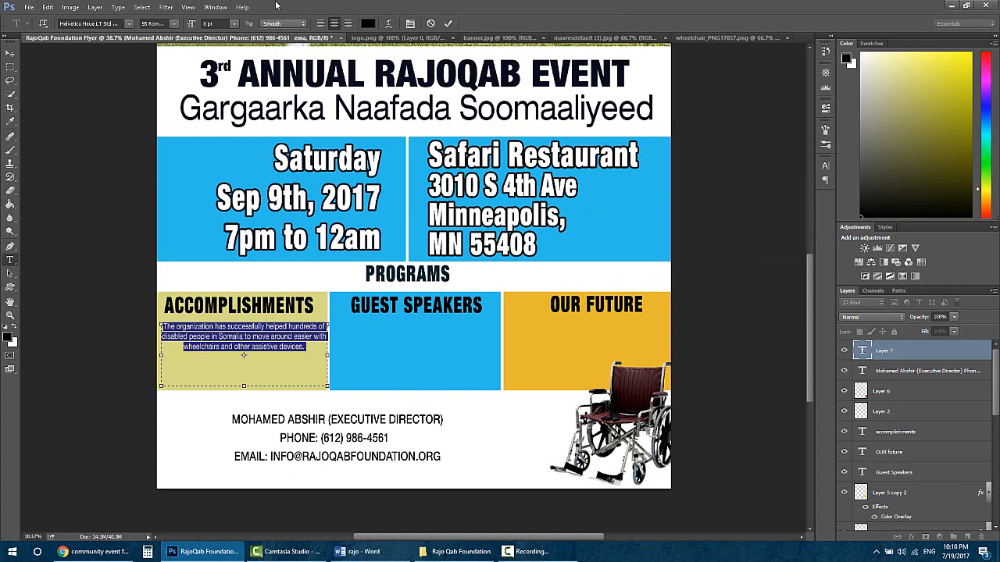
pyautogui.moveTo(192, 24); pyautogui.dragTo(194, 24)
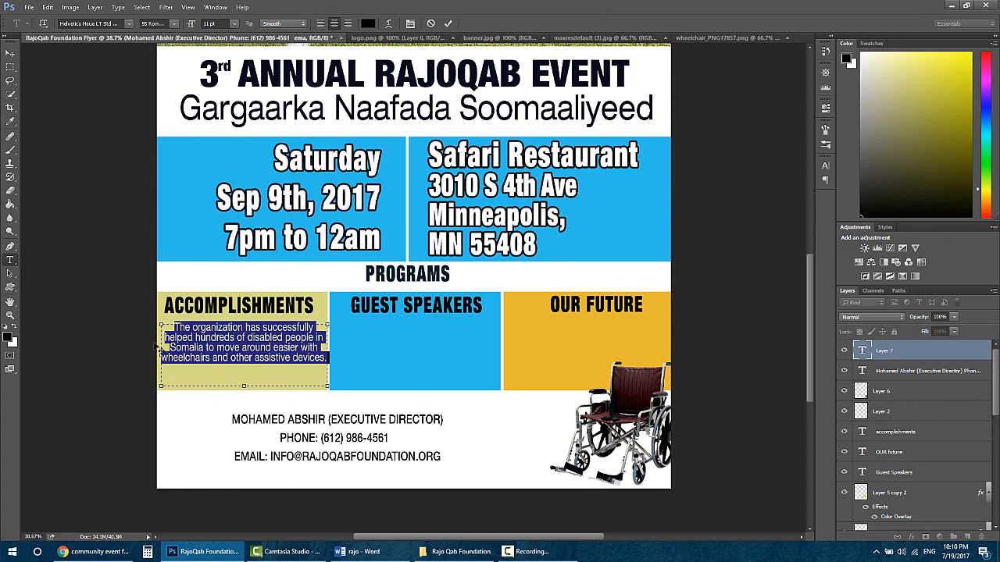
# - Justify the accomplishment paragraph with its last line centred and narrow its text box slightly
pyautogui.click(826, 165)
pyautogui.click(747, 159)
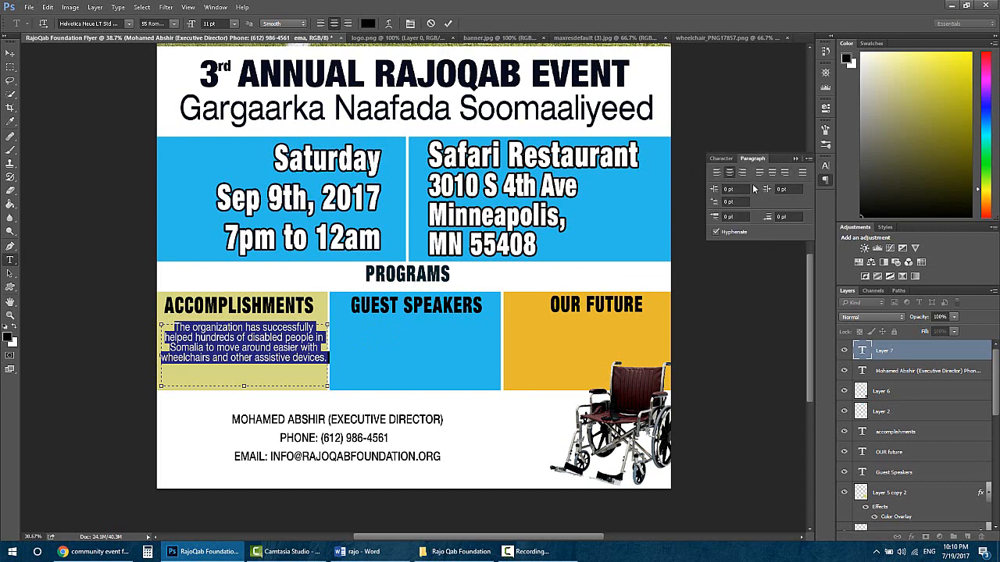
pyautogui.click(773, 171)
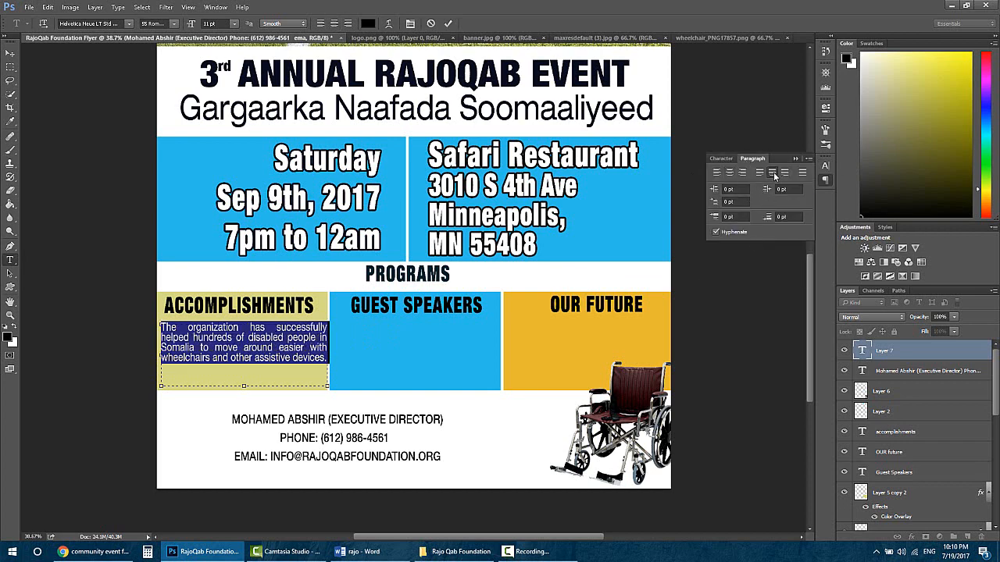
pyautogui.click(758, 173)
pyautogui.click(783, 173)
pyautogui.click(758, 172)
pyautogui.click(771, 172)
pyautogui.moveTo(331, 364); pyautogui.dragTo(323, 366)
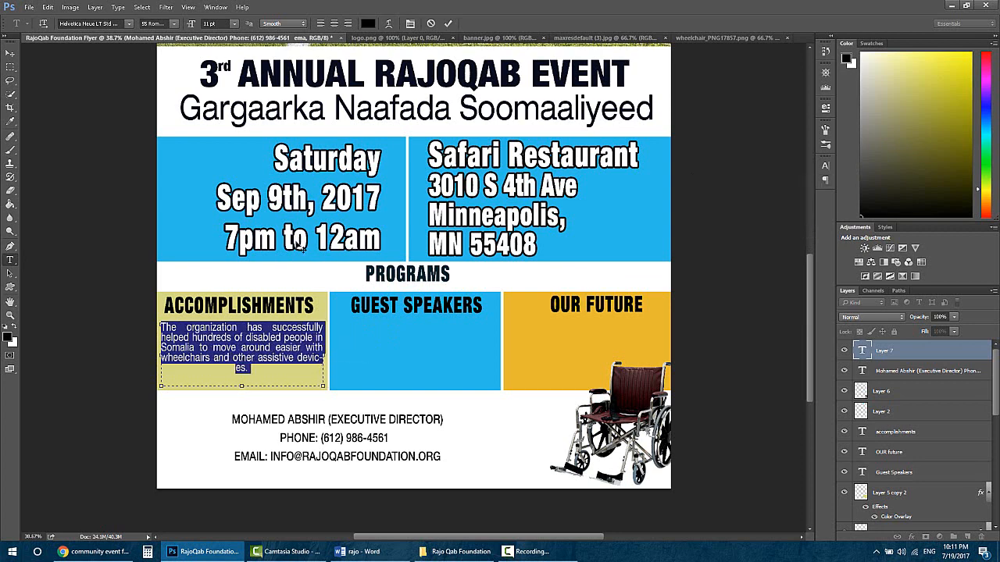
# - Set the accomplishment paragraph to 12 pt, then narrow its text box further and reposition it inside the ACCOMPLISHMENTS box
pyautogui.doubleClick(208, 23)
pyautogui.write('12')
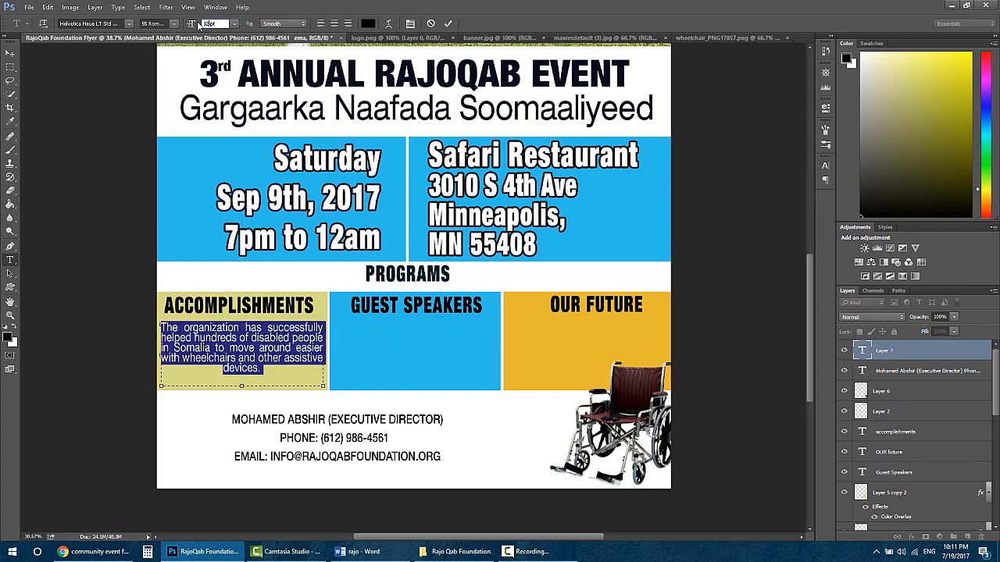
pyautogui.press('Up')
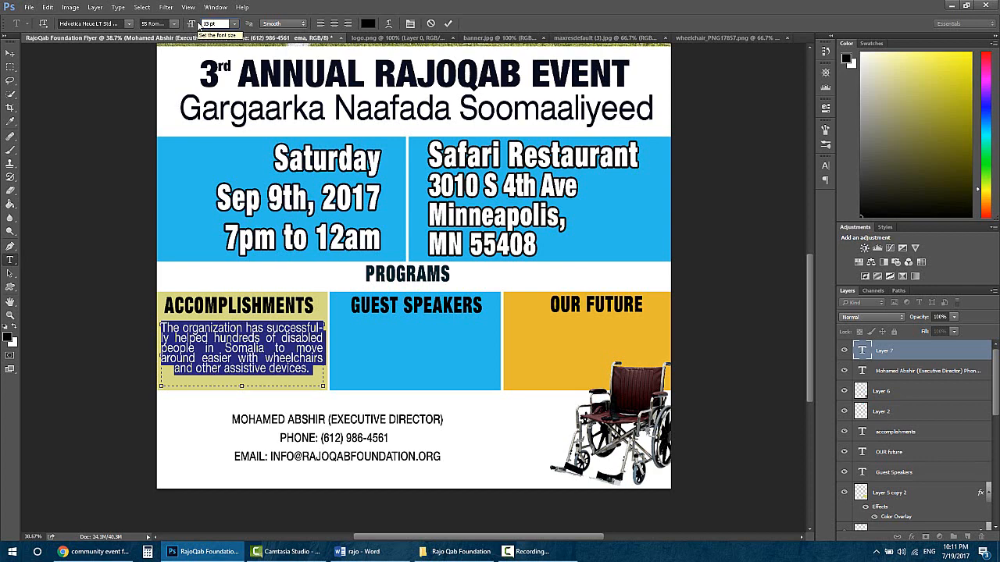
pyautogui.press('Down')
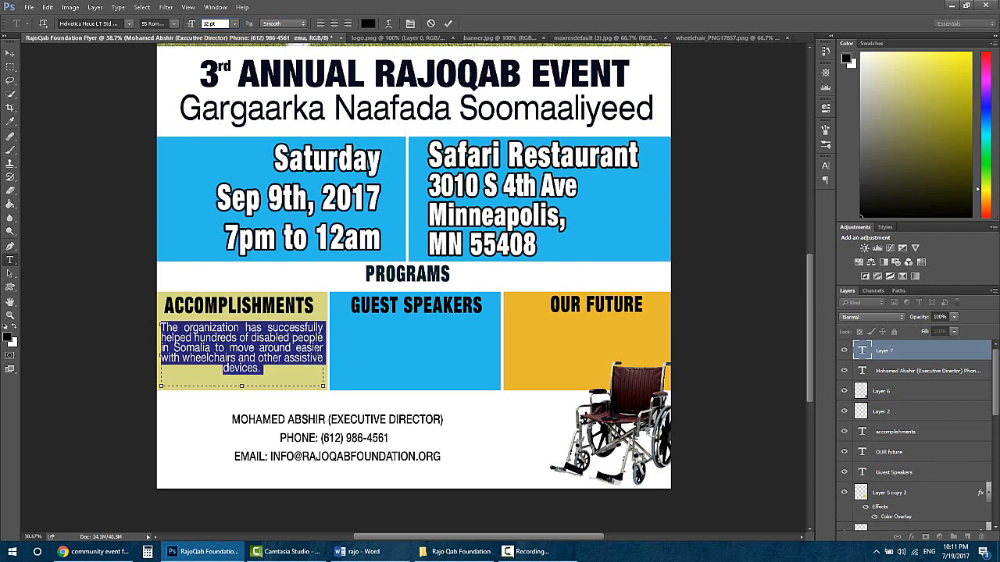
pyautogui.moveTo(324, 353)
pyautogui.mouseDown()
pyautogui.moveTo(333, 351)
pyautogui.moveTo(313, 352)
pyautogui.mouseUp()
pyautogui.moveTo(279, 423); pyautogui.dragTo(275, 426)
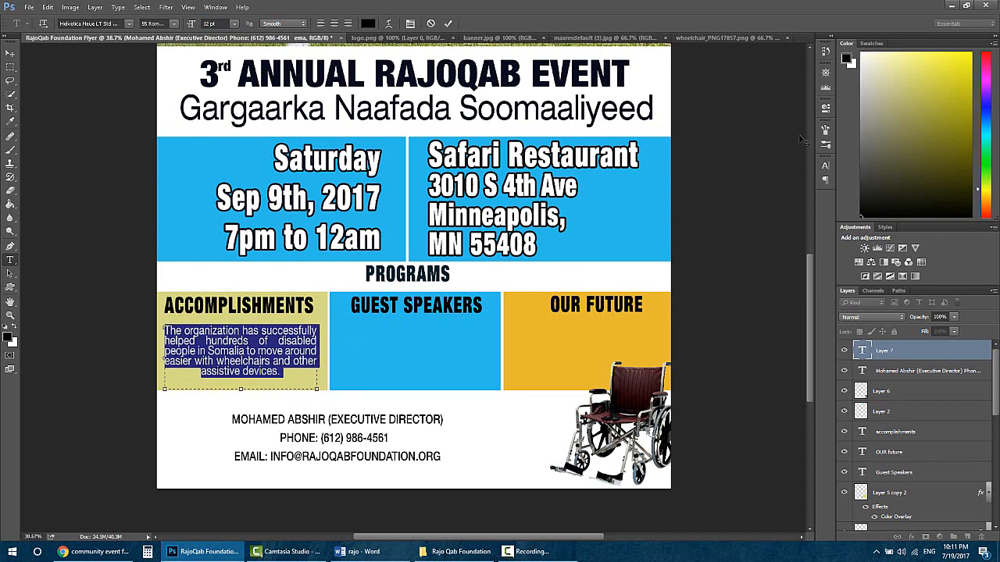
# - Increase the accomplishment paragraph's leading to 13.81 pt and commit the text
pyautogui.click(824, 167)
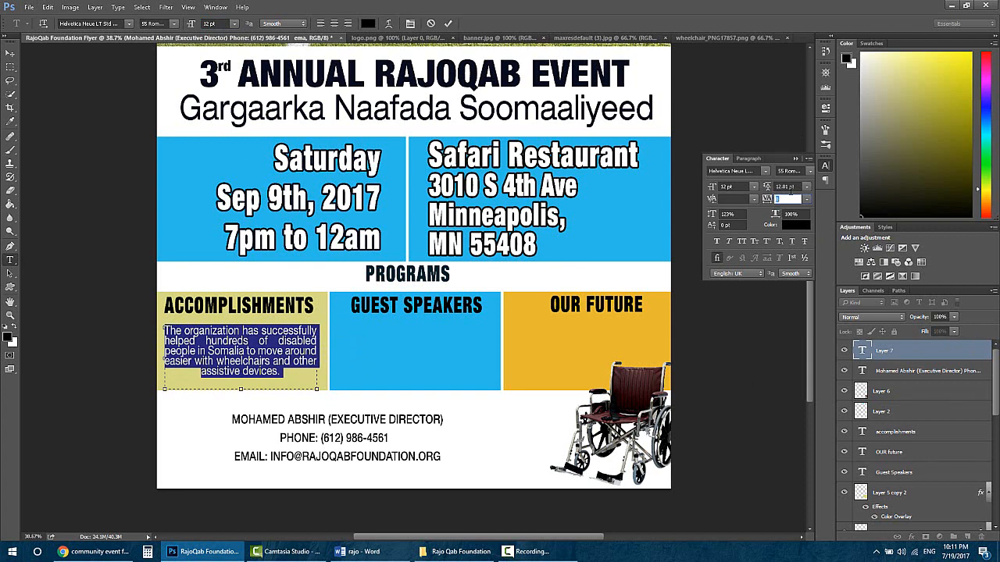
pyautogui.moveTo(769, 188); pyautogui.dragTo(770, 187)
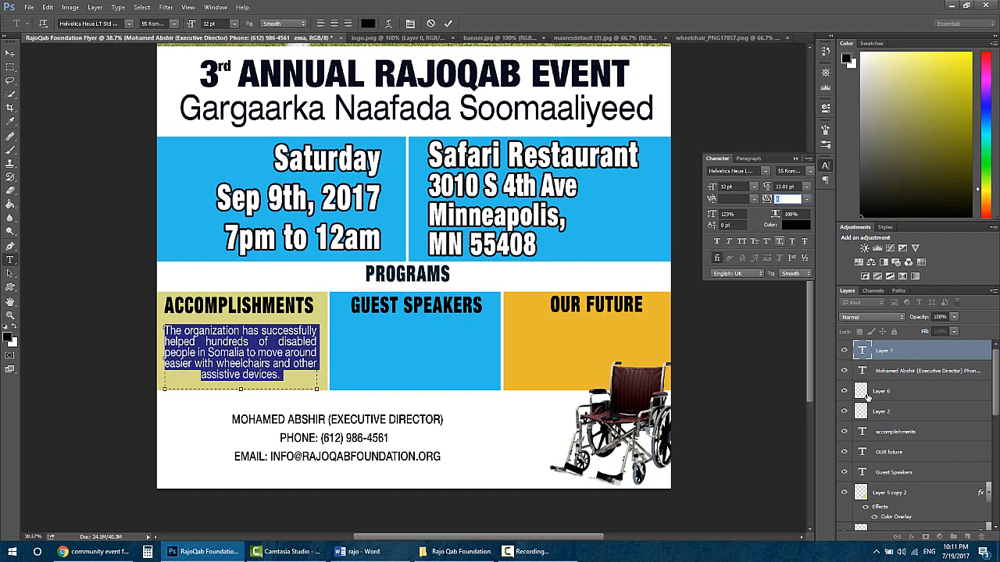
pyautogui.click(894, 350)
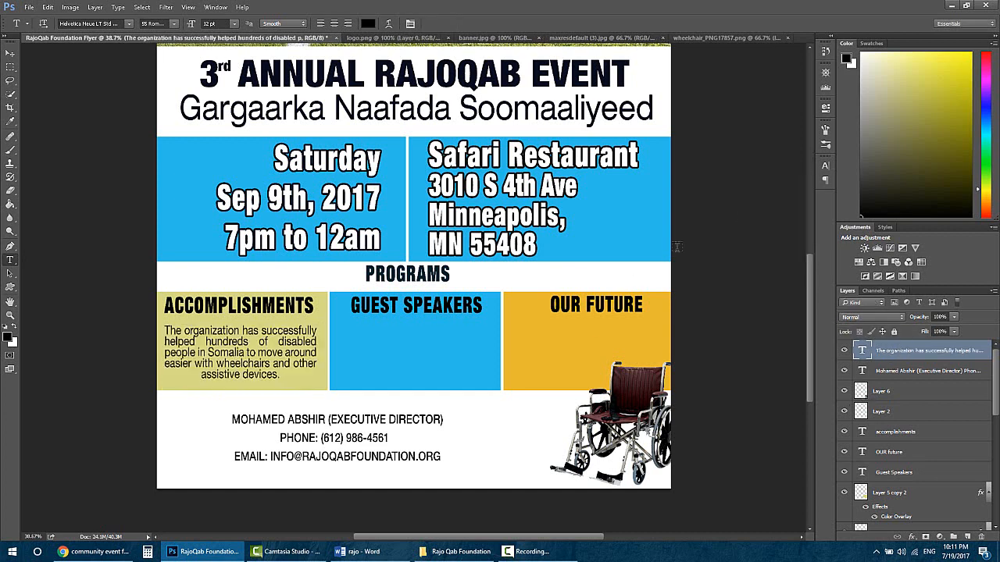
# - Duplicate the accomplishment text layer and place the copy below the GUEST SPEAKERS heading
pyautogui.rightClick(928, 364)
pyautogui.click(875, 188)
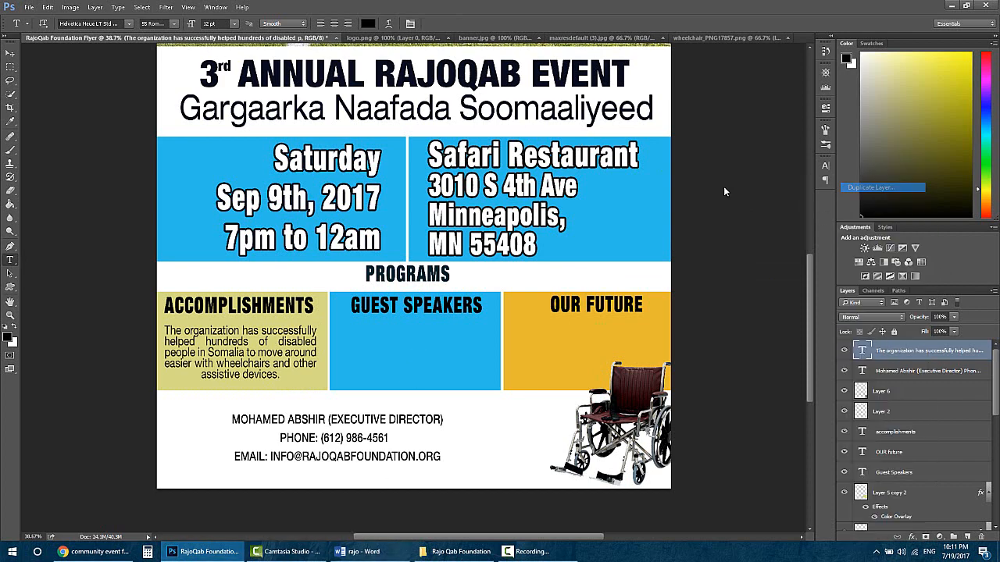
pyautogui.click(500, 145)
pyautogui.click(261, 372)
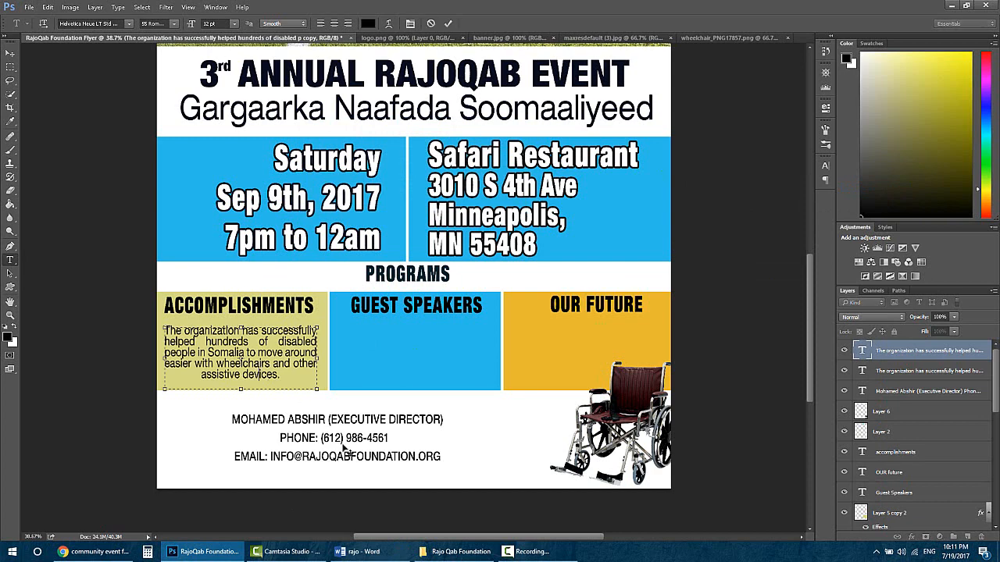
pyautogui.hotkey('ctrl', 'v')
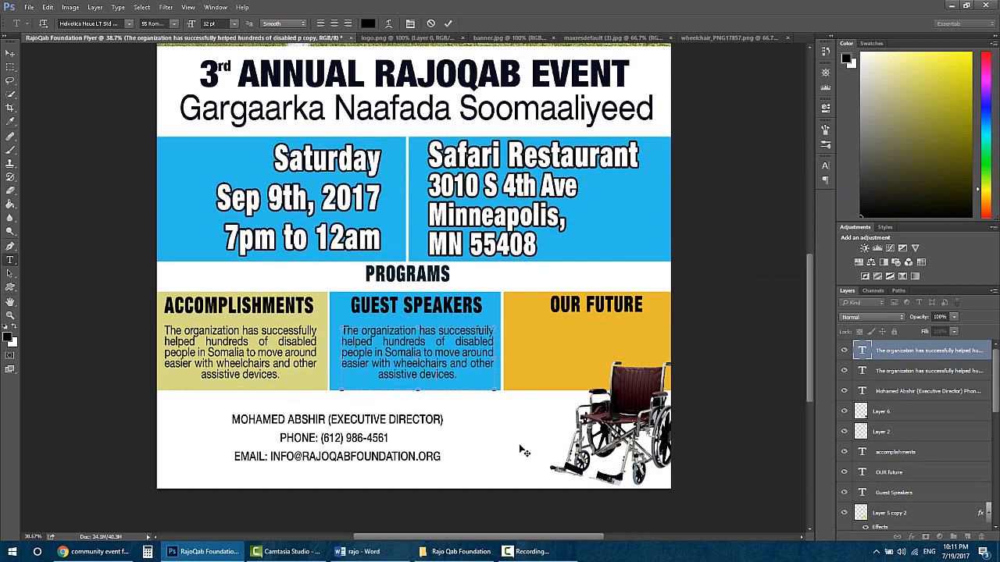
pyautogui.click(943, 354)
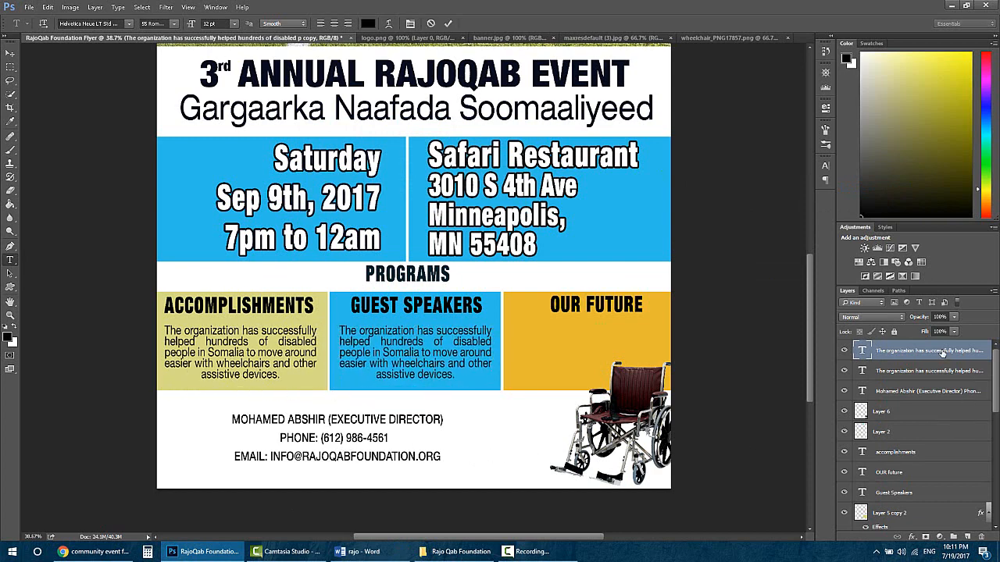
# - Duplicate the GUEST SPEAKERS paragraph layer and place the copy below the OUR FUTURE heading
pyautogui.rightClick(945, 353)
pyautogui.click(875, 189)
pyautogui.click(513, 145)
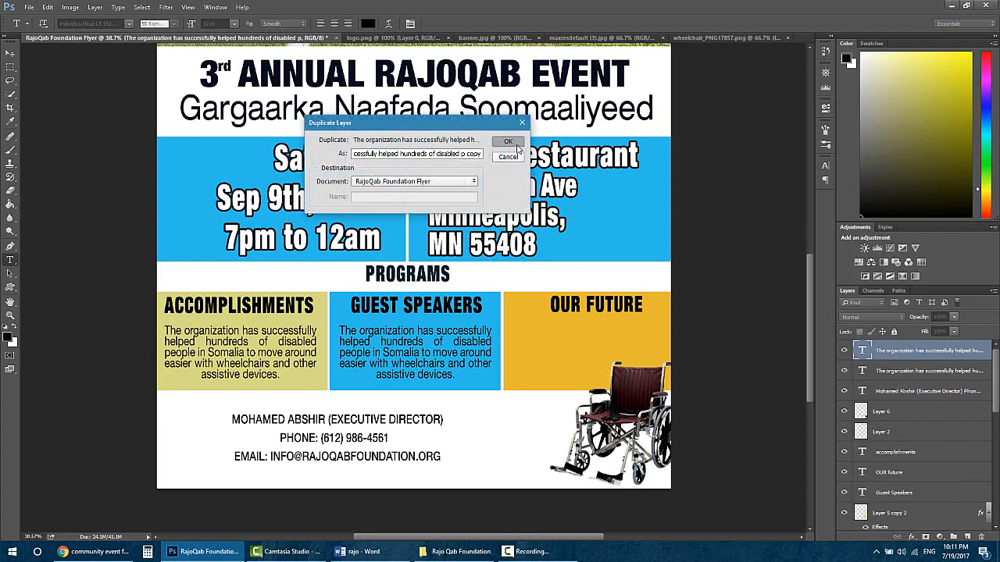
pyautogui.click(462, 336)
pyautogui.moveTo(467, 438); pyautogui.dragTo(647, 442)
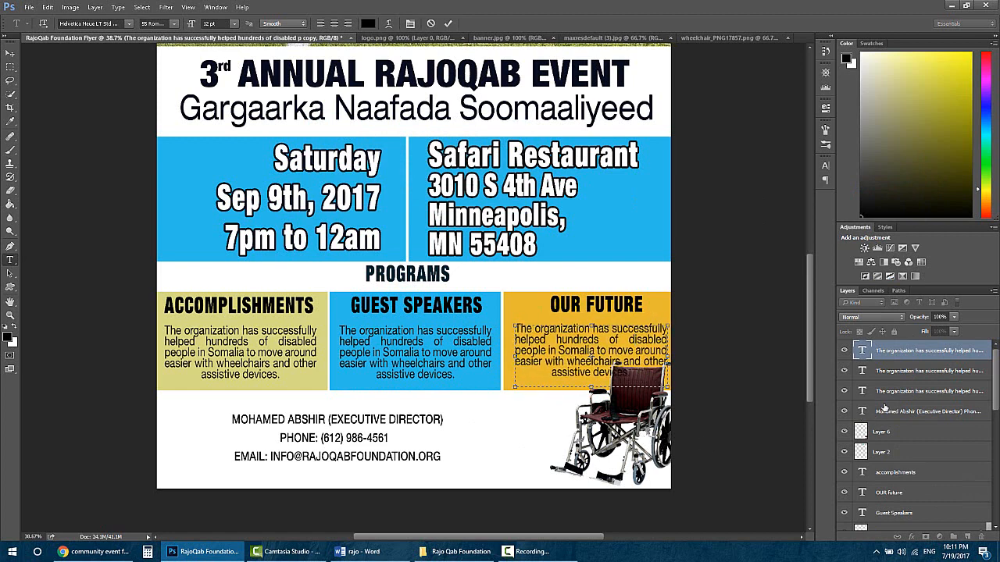
pyautogui.click(885, 397)
# - Shift the OUR FUTURE heading slightly to the left in its orange box and commit it
pyautogui.click(616, 306)
pyautogui.moveTo(599, 359); pyautogui.dragTo(595, 361)
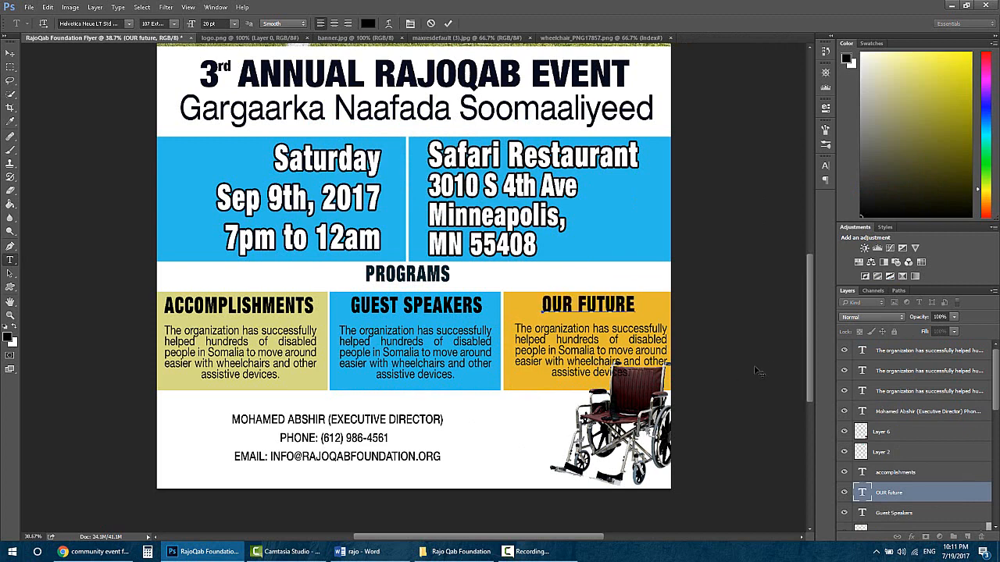
pyautogui.click(922, 373)
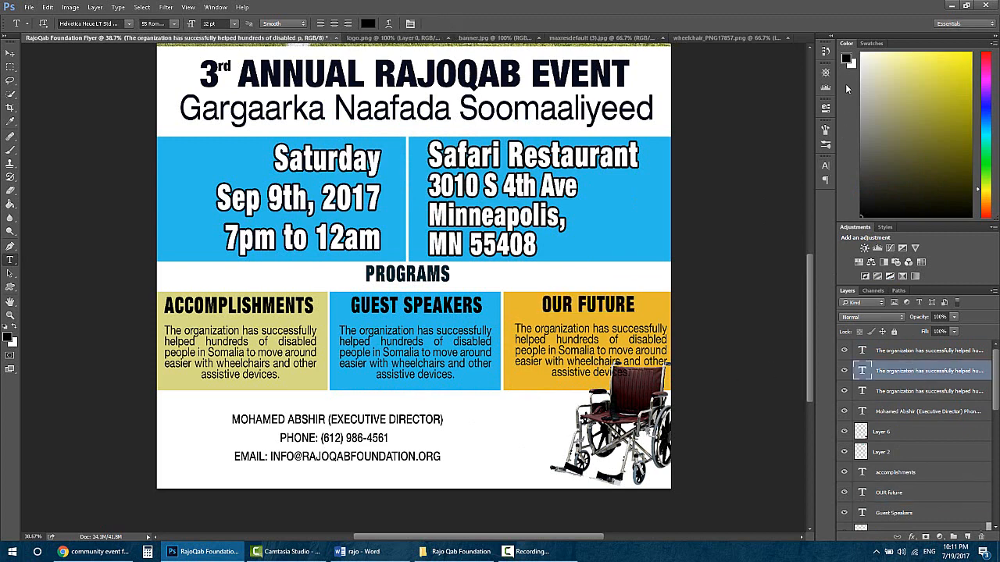
# - Review the whole flyer and look through the open banner, group photo, logo and wheelchair images
pyautogui.click(824, 73)
pyautogui.moveTo(768, 127); pyautogui.dragTo(768, 127)
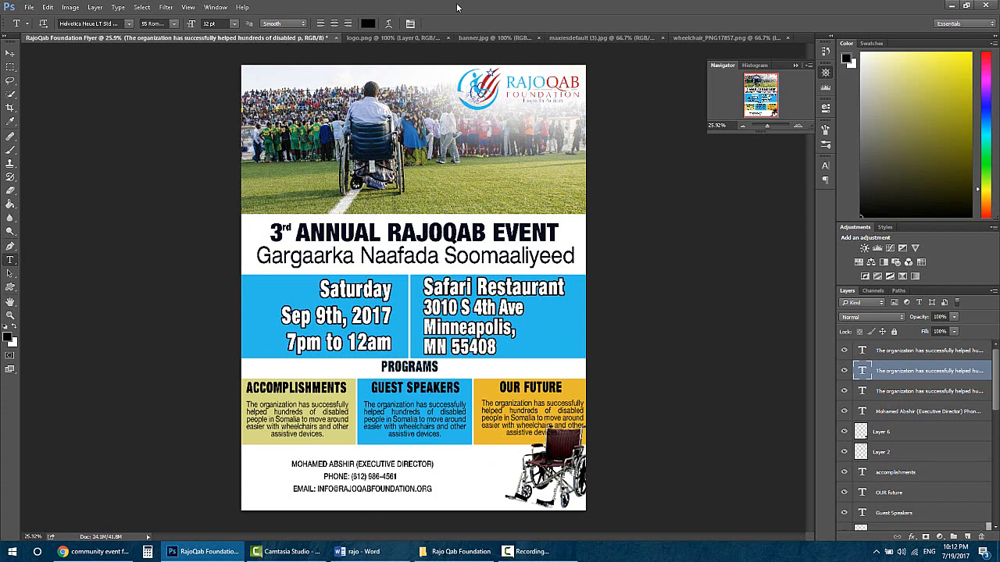
pyautogui.click(494, 36)
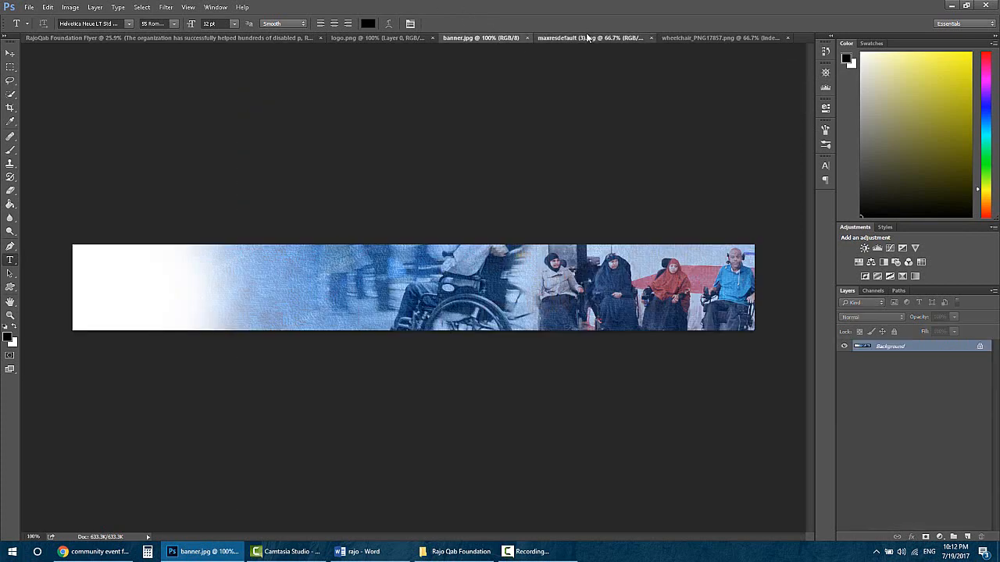
pyautogui.click(588, 36)
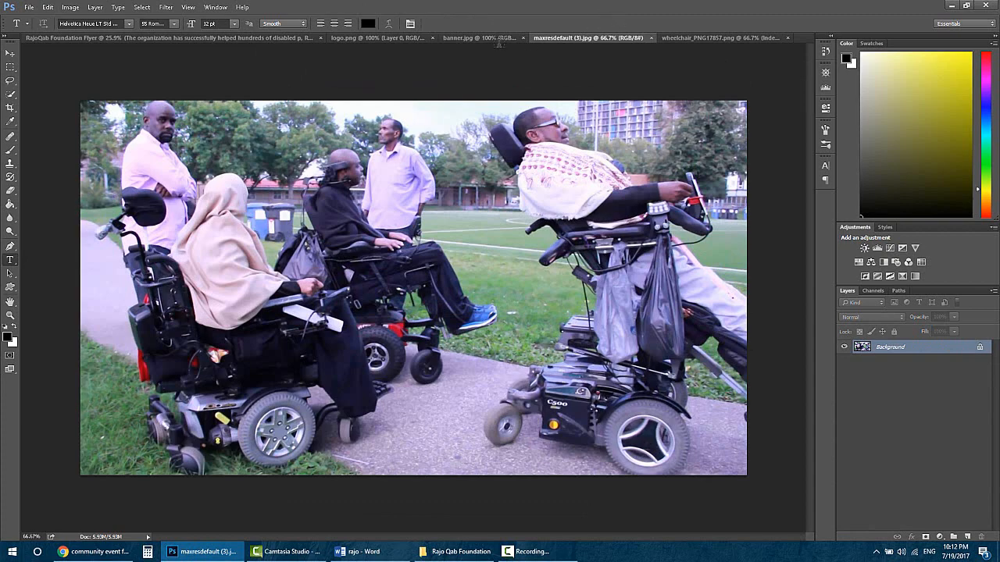
pyautogui.click(393, 36)
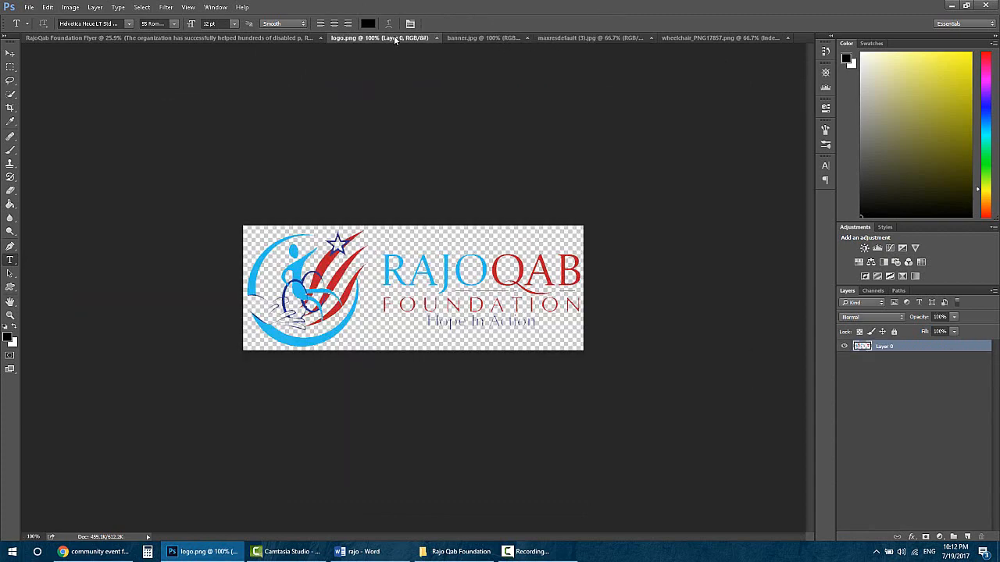
pyautogui.click(738, 37)
# - Unlock the maxresdefault (3).jpg photo layer, bring it into the flyer and align it with the left edge below the program boxes
pyautogui.click(593, 38)
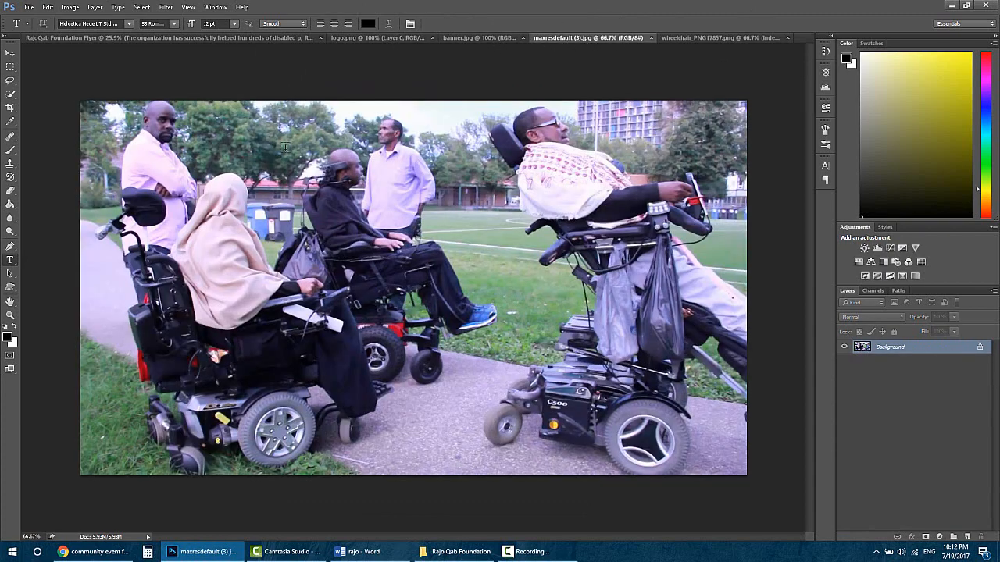
pyautogui.click(5, 53)
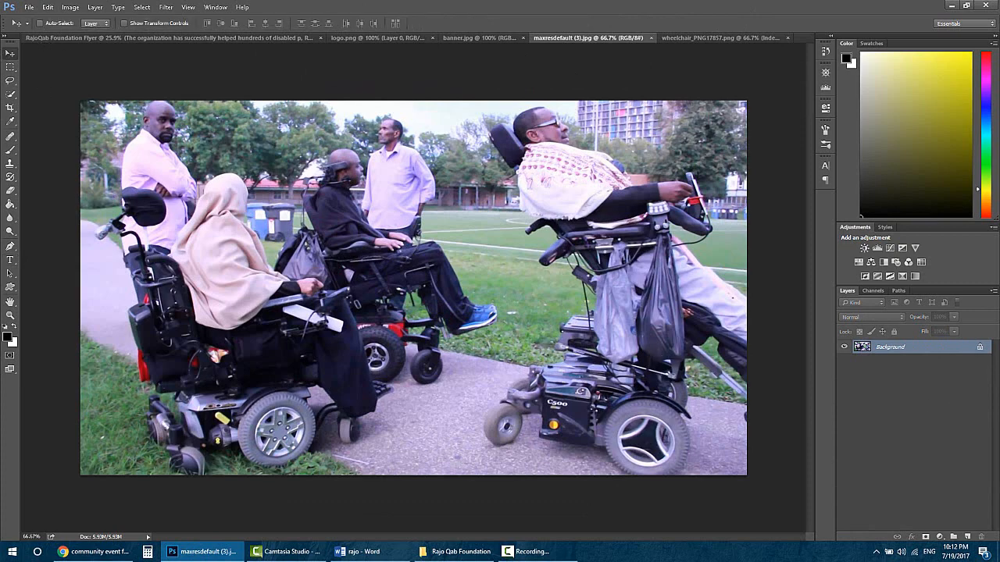
pyautogui.click(980, 346)
pyautogui.moveTo(160, 109); pyautogui.dragTo(301, 481)
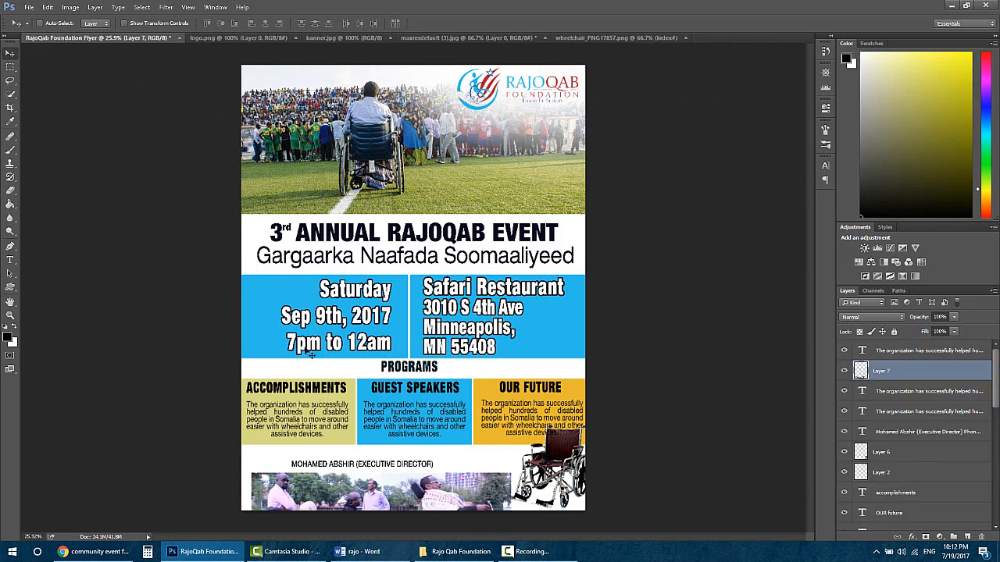
pyautogui.moveTo(377, 499); pyautogui.dragTo(361, 445)
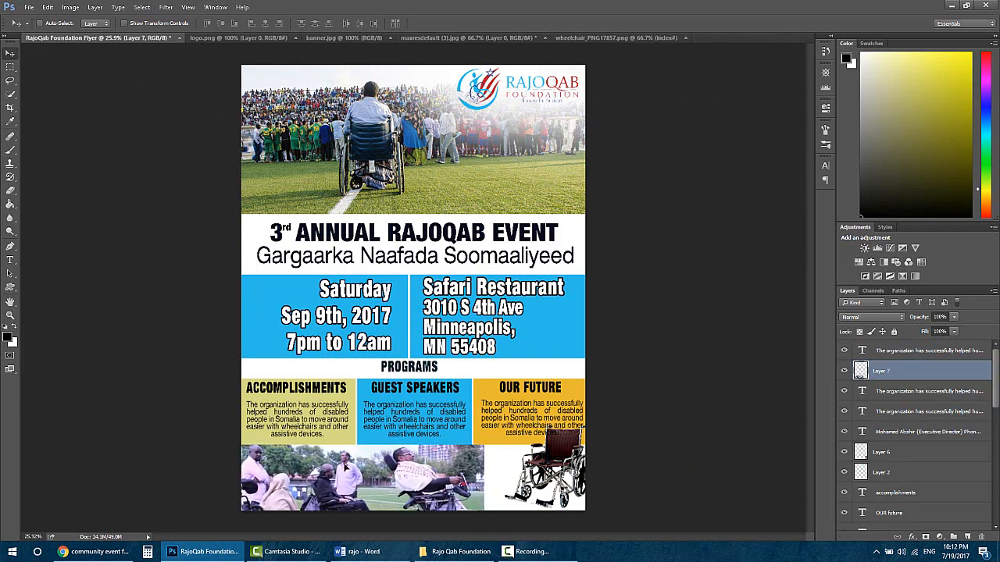
# - Scale the group photo to about 70.6% and fit it against the flyer's left edge just below the program boxes
pyautogui.click(825, 73)
pyautogui.moveTo(766, 126); pyautogui.dragTo(769, 125)
pyautogui.click(773, 98)
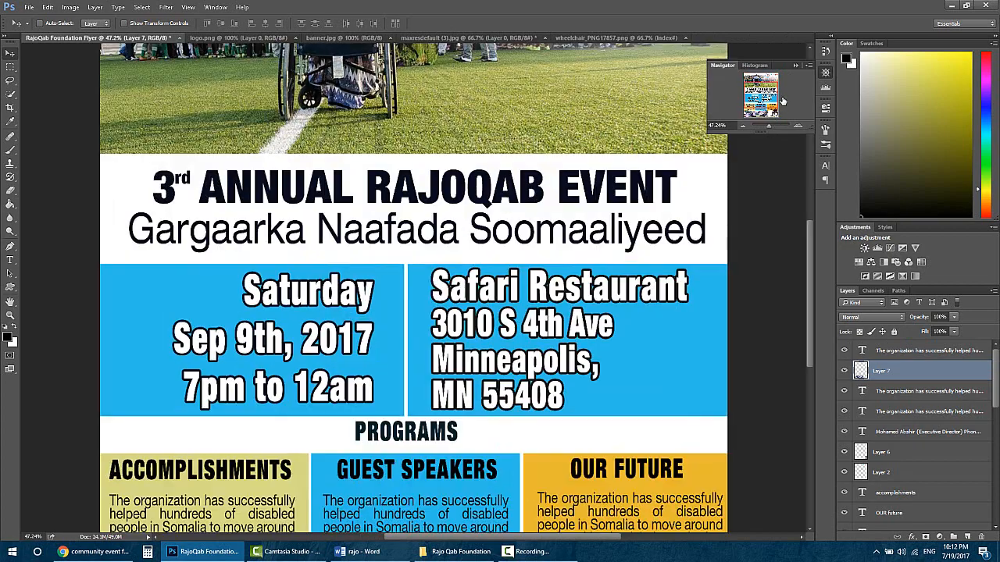
pyautogui.scroll(-3, 571, 227)
pyautogui.press('ctrl')
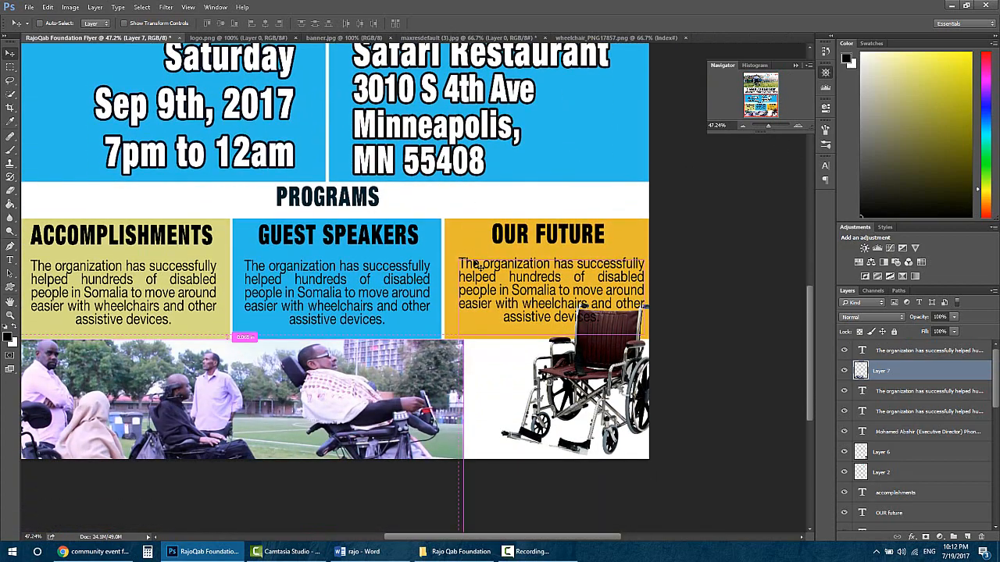
pyautogui.hotkey('ctrl', 't')
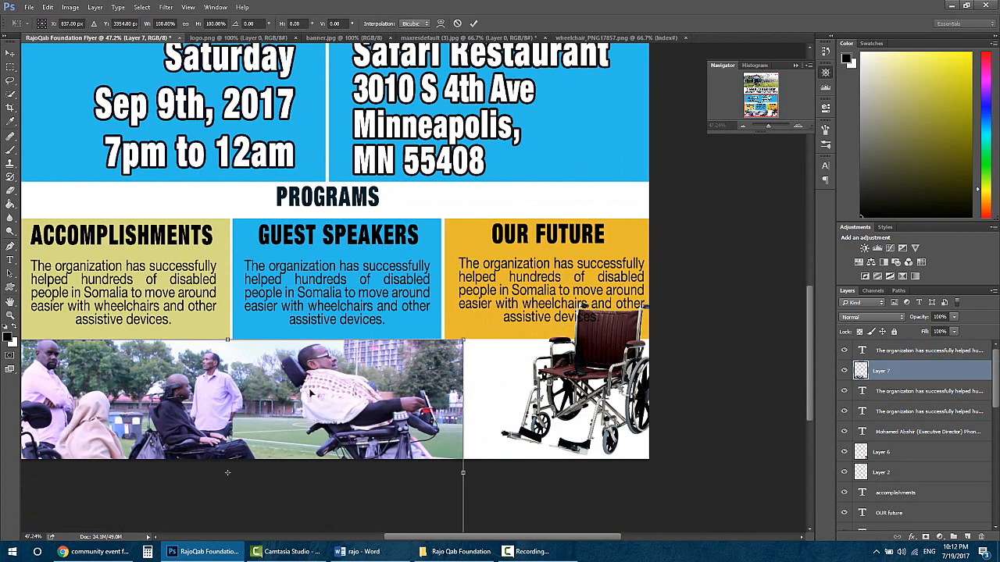
pyautogui.moveTo(292, 402); pyautogui.dragTo(367, 241)
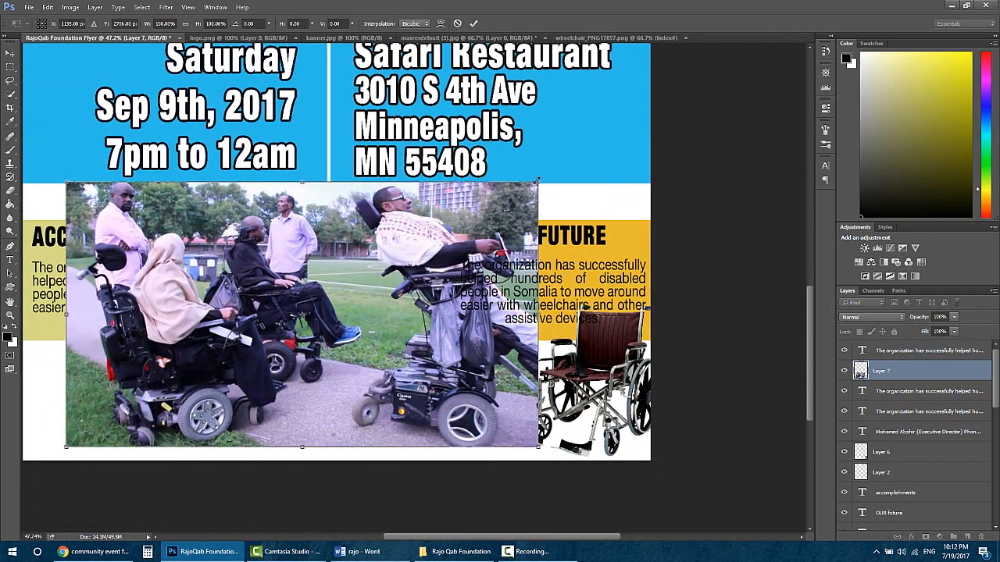
pyautogui.moveTo(537, 181); pyautogui.dragTo(435, 239)
pyautogui.moveTo(314, 396); pyautogui.dragTo(198, 484)
pyautogui.moveTo(470, 536); pyautogui.dragTo(429, 536)
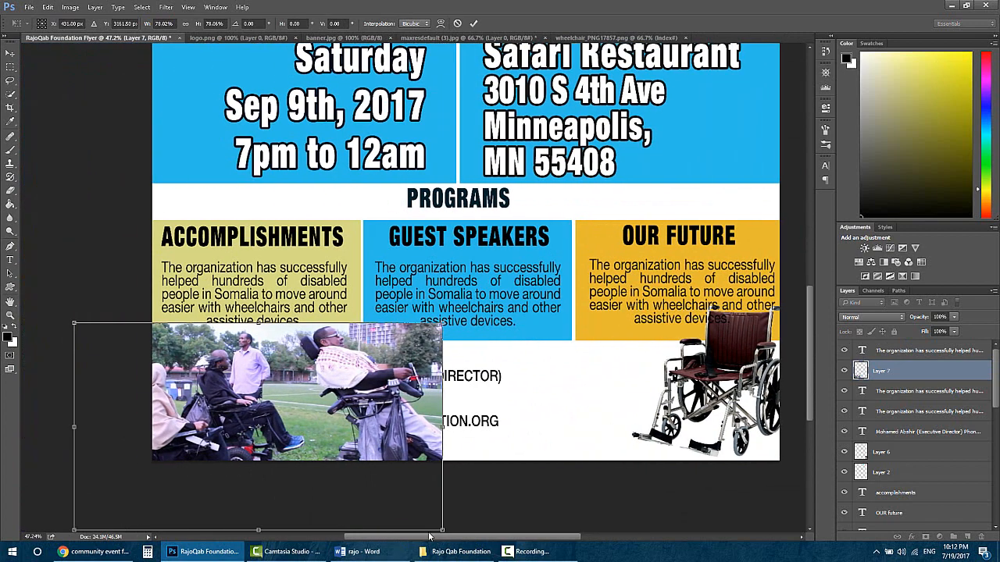
pyautogui.moveTo(368, 469); pyautogui.dragTo(438, 467)
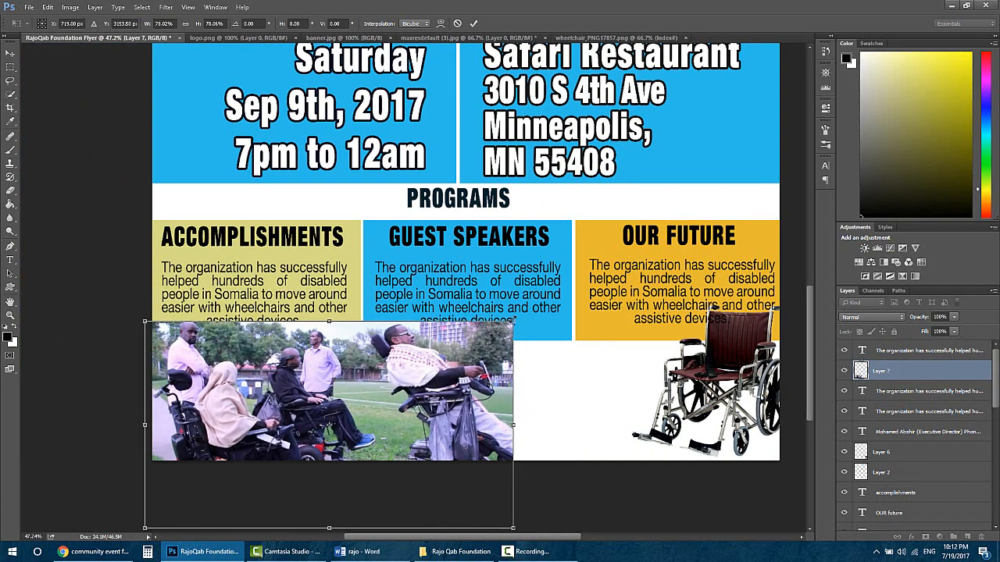
pyautogui.moveTo(513, 321); pyautogui.dragTo(478, 340)
pyautogui.press('Return')
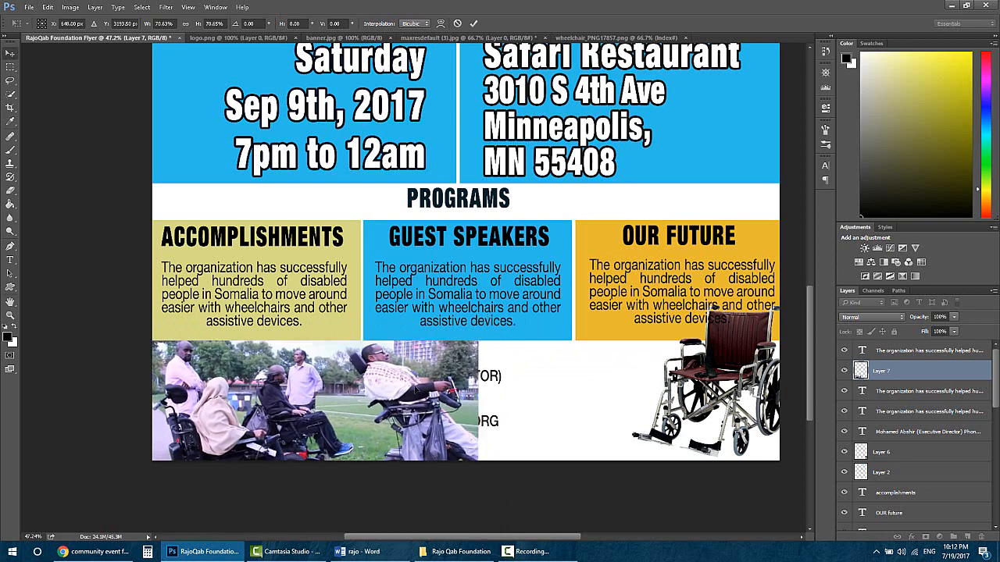
# - Nudge the group photo in small increments so it sits flush under the program boxes and covers the flyer's left edge
pyautogui.press('Down')
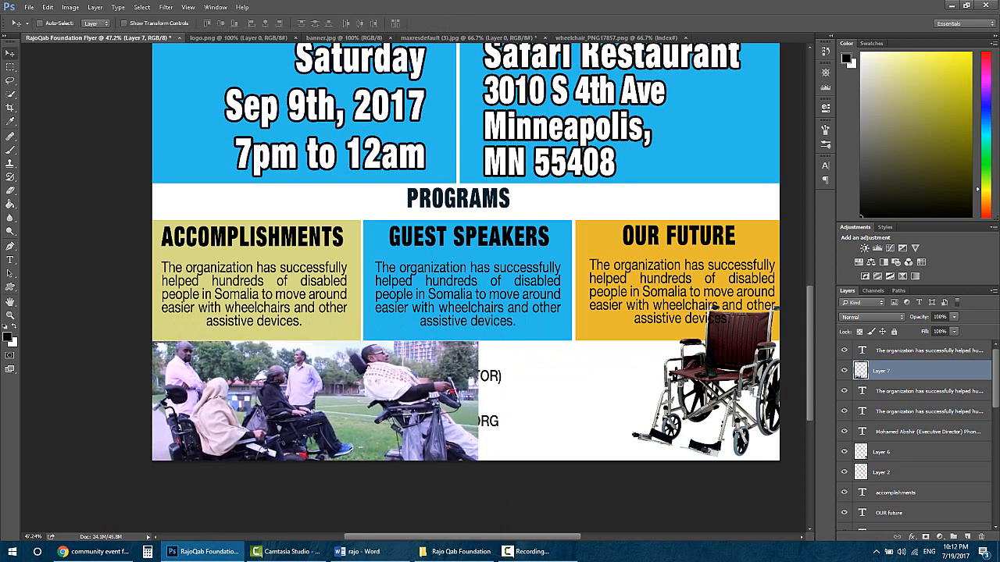
pyautogui.press('Left')
pyautogui.press('Right')
pyautogui.press('Right')
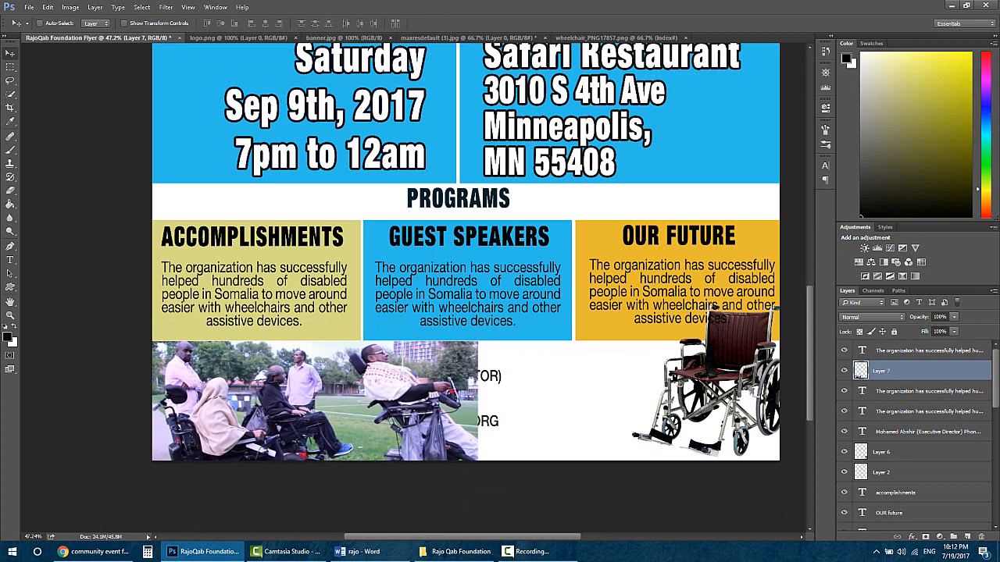
pyautogui.press('Down')
pyautogui.press('Down')
pyautogui.press('Up')
pyautogui.press('Up')
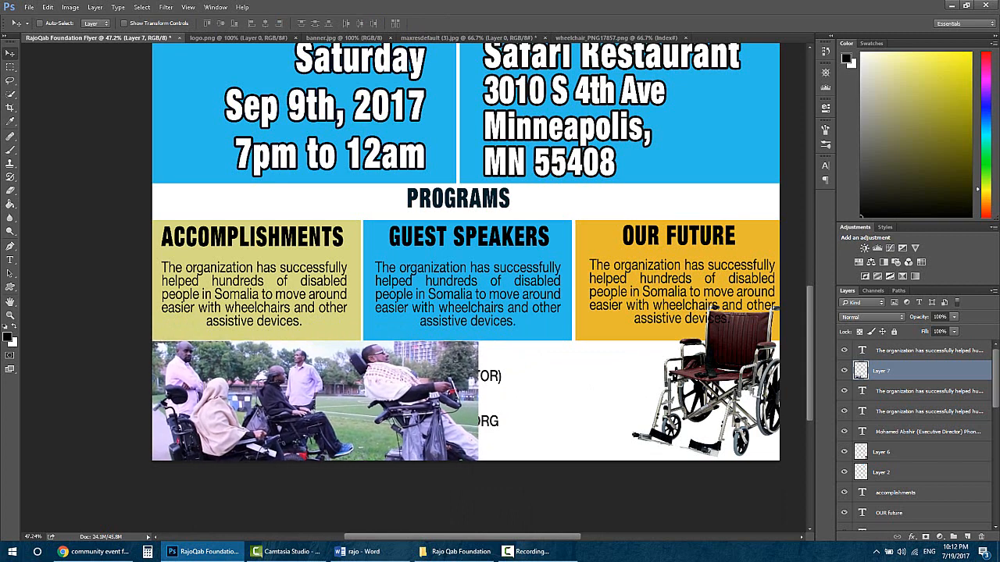
pyautogui.press('Right')
pyautogui.press('Right')
pyautogui.press('Right')
pyautogui.press('Right')
pyautogui.press('Right')
pyautogui.press('Right')
pyautogui.press('Right')
pyautogui.press('Right')
pyautogui.press('Right')
pyautogui.press('Right')
pyautogui.press('Right')
pyautogui.press('Right')
pyautogui.press('Right')
pyautogui.press('Right')
pyautogui.press('Right')
pyautogui.press('Right')
pyautogui.press('Right')
pyautogui.press('Right')
pyautogui.press('Right')
pyautogui.press('Right')
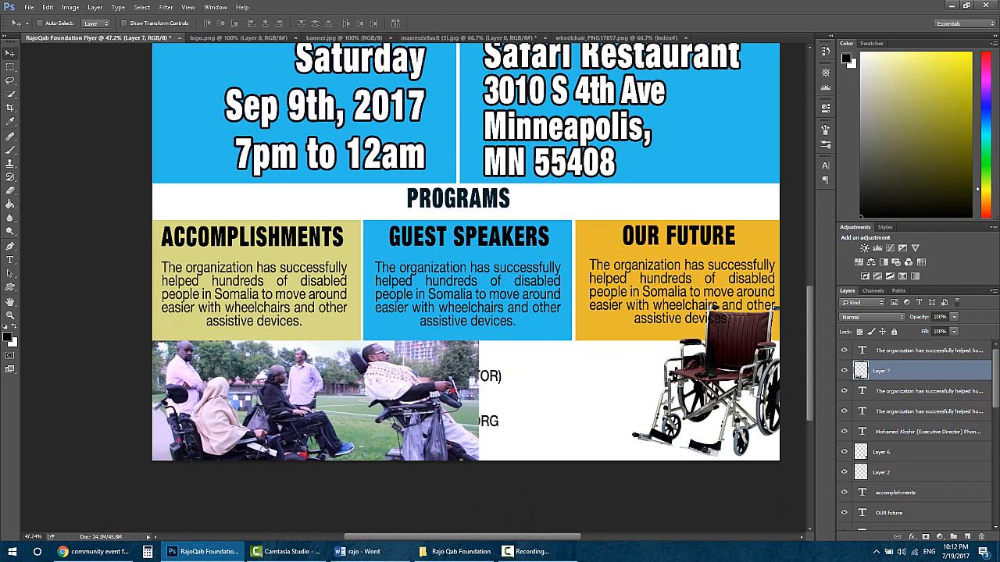
pyautogui.press('Left')
pyautogui.press('Left')
pyautogui.press('Left')
pyautogui.press('Left')
pyautogui.press('Left')
pyautogui.press('Left')
pyautogui.press('Left')
pyautogui.press('Left')
pyautogui.press('Left')
pyautogui.press('Left')
pyautogui.press('Left')
pyautogui.press('Left')
pyautogui.press('Left')
pyautogui.press('Left')
pyautogui.press('Left')
pyautogui.press('Left')
pyautogui.press('Left')
pyautogui.press('Left')
pyautogui.press('Left')
pyautogui.press('Left')
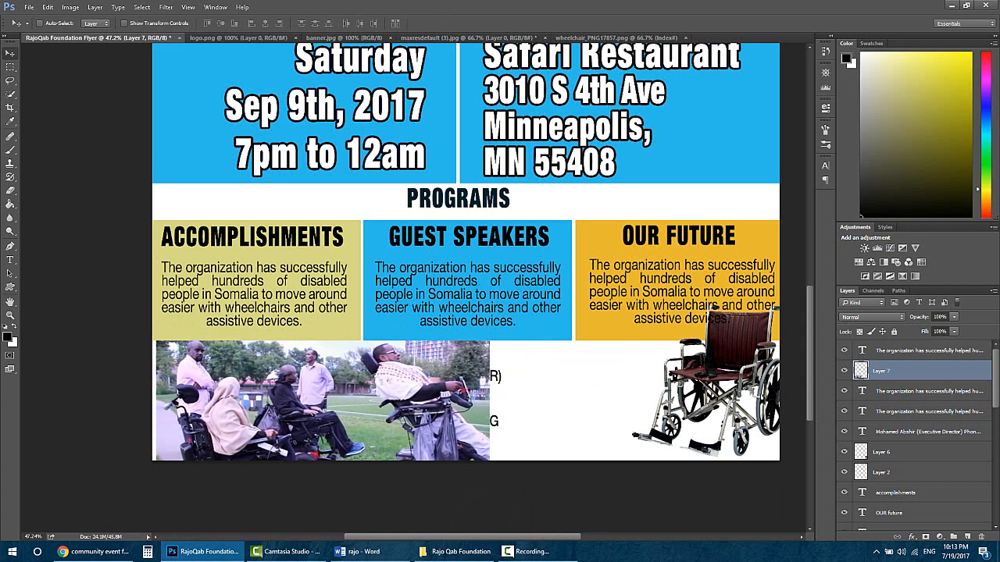
pyautogui.press('Down')
pyautogui.press('Down')
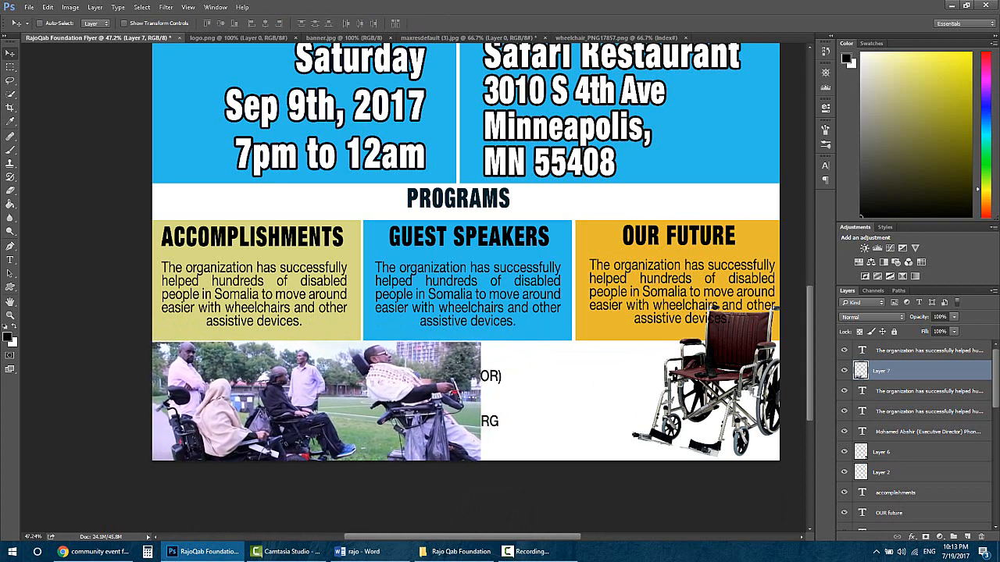
pyautogui.press('Up')
pyautogui.press('Up')
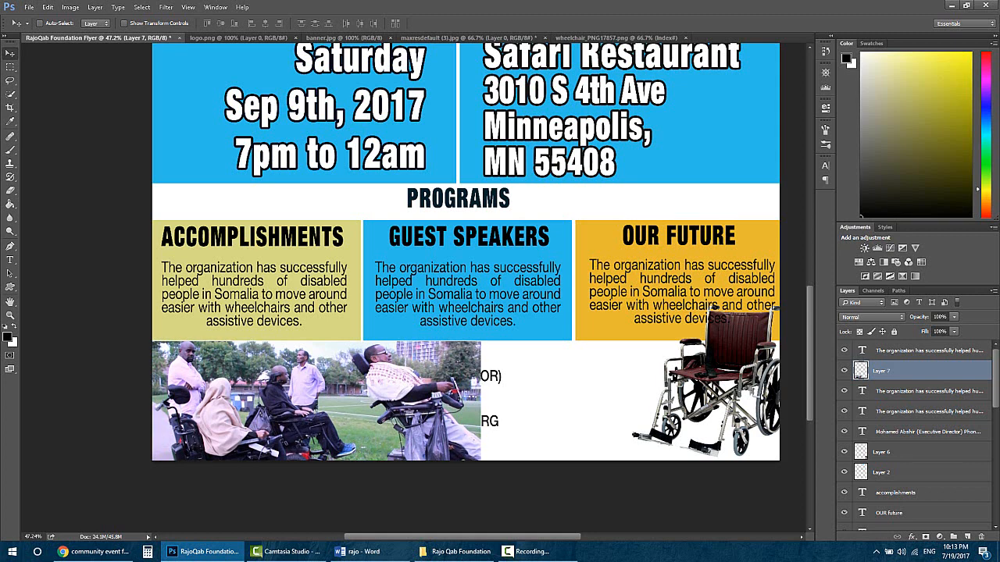
# - Fade the group photo's right edge into the white background using the Eraser with a 483 px brush at 0% hardness
pyautogui.click(10, 190)
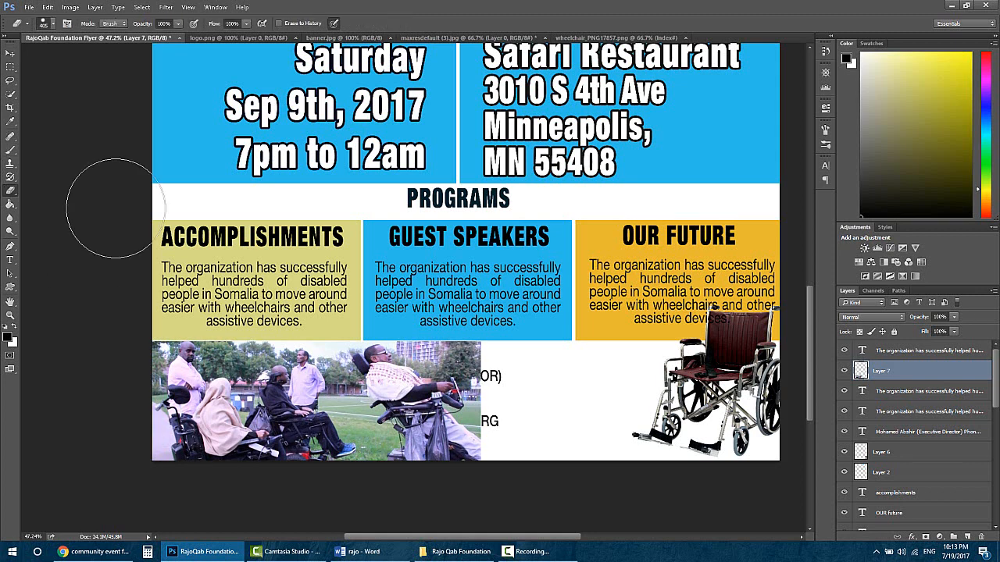
pyautogui.click(53, 24)
pyautogui.moveTo(118, 81); pyautogui.dragTo(34, 97)
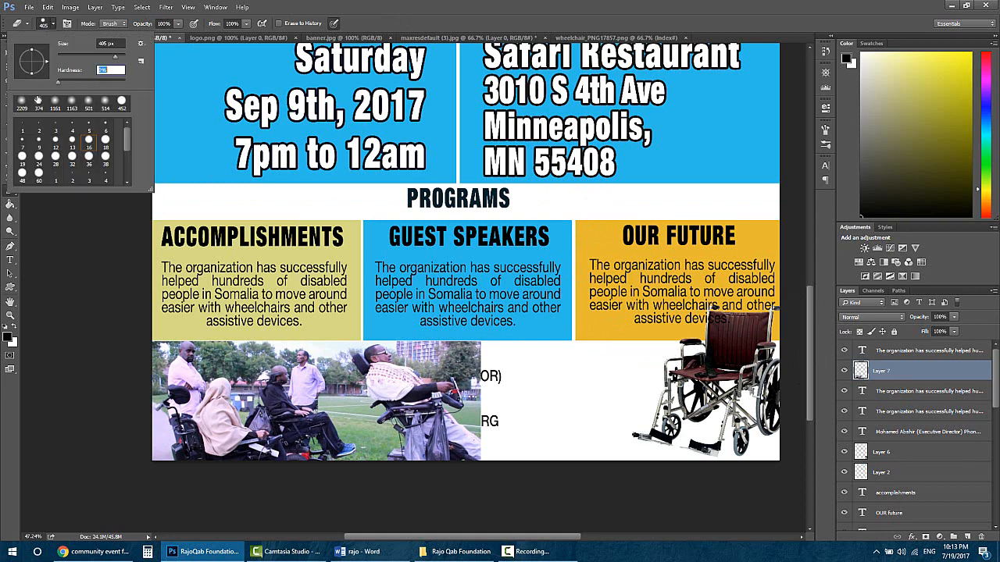
pyautogui.click(319, 4)
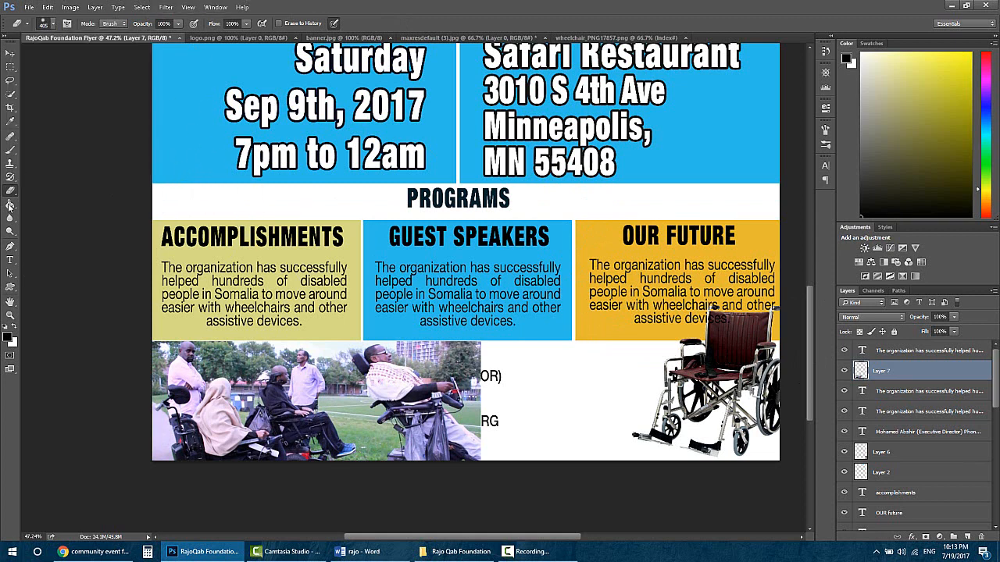
pyautogui.click(52, 24)
pyautogui.moveTo(117, 61); pyautogui.dragTo(118, 57)
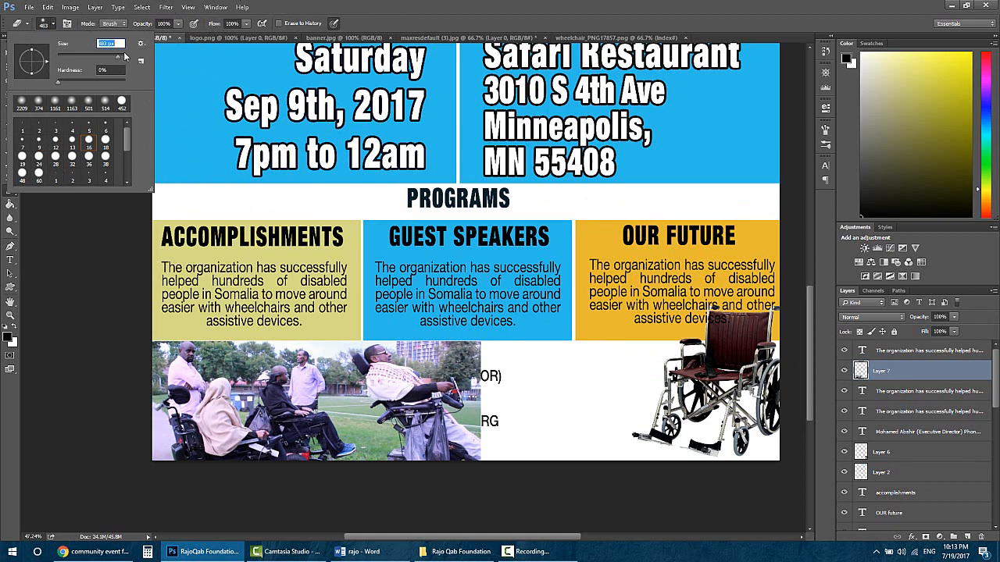
pyautogui.moveTo(122, 60); pyautogui.dragTo(116, 59)
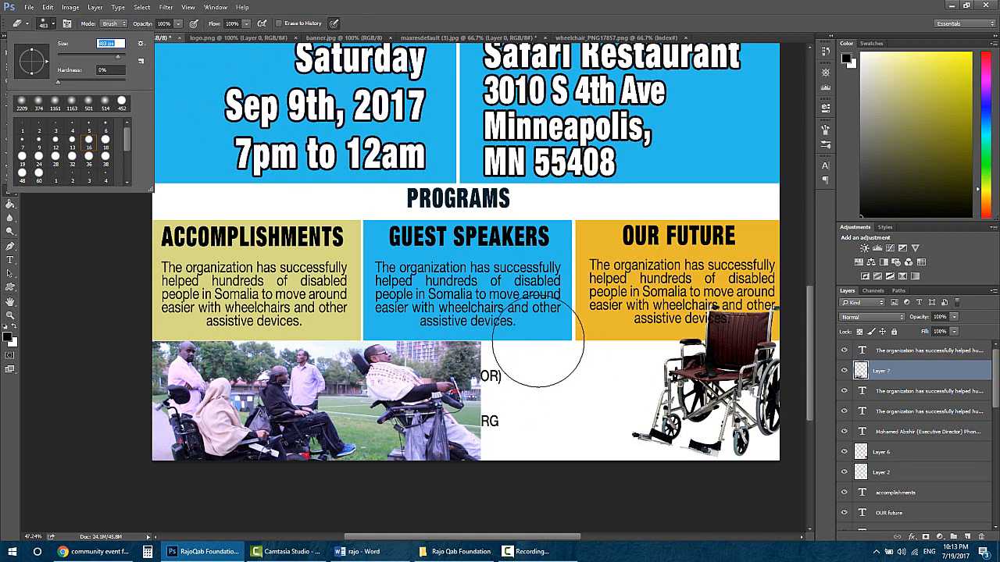
pyautogui.click(516, 396)
pyautogui.moveTo(516, 396)
pyautogui.mouseDown()
pyautogui.moveTo(544, 348)
pyautogui.moveTo(536, 358)
pyautogui.moveTo(546, 428)
pyautogui.moveTo(536, 400)
pyautogui.moveTo(542, 350)
pyautogui.moveTo(530, 358)
pyautogui.moveTo(582, 376)
pyautogui.mouseUp()
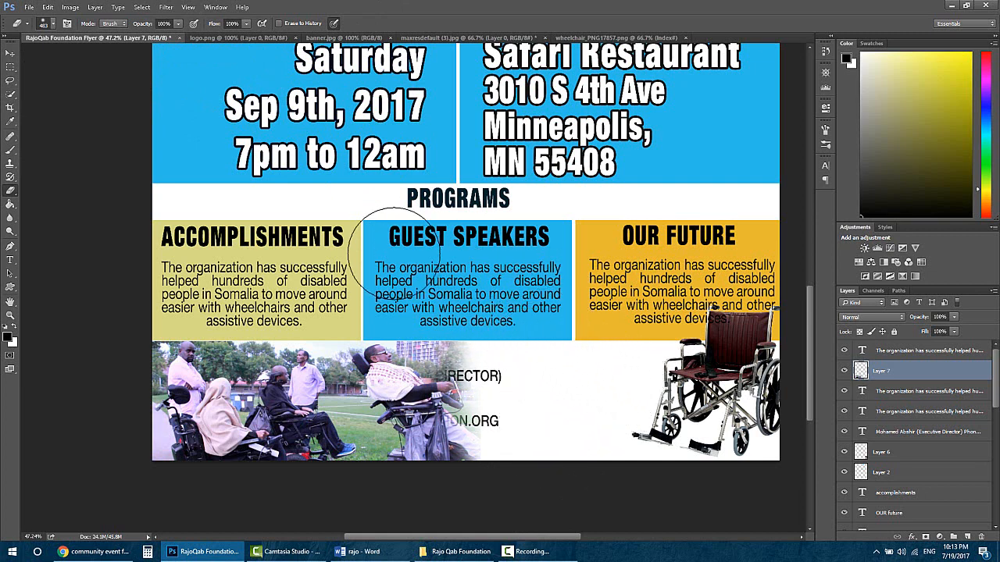
pyautogui.click(467, 294)
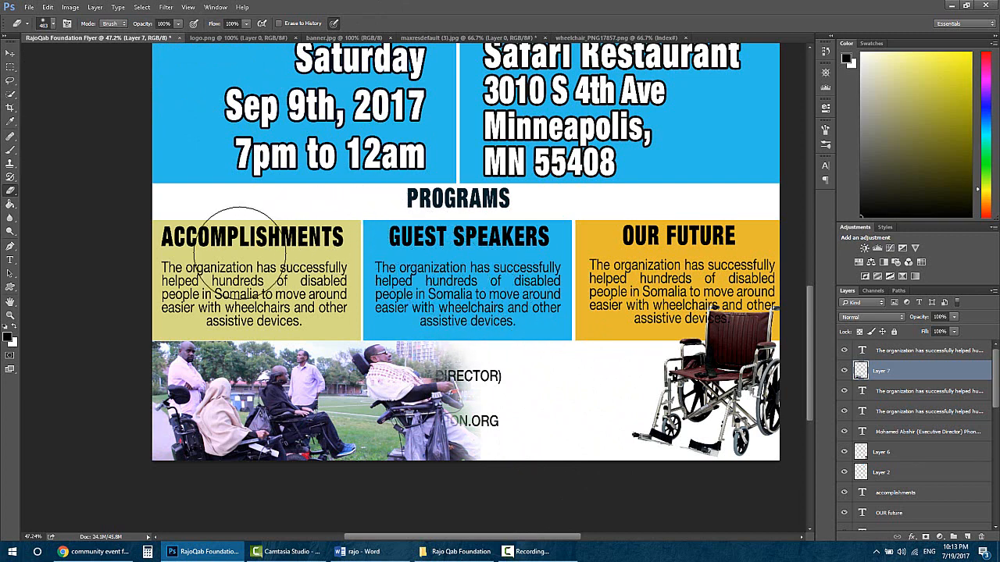
pyautogui.click(422, 332)
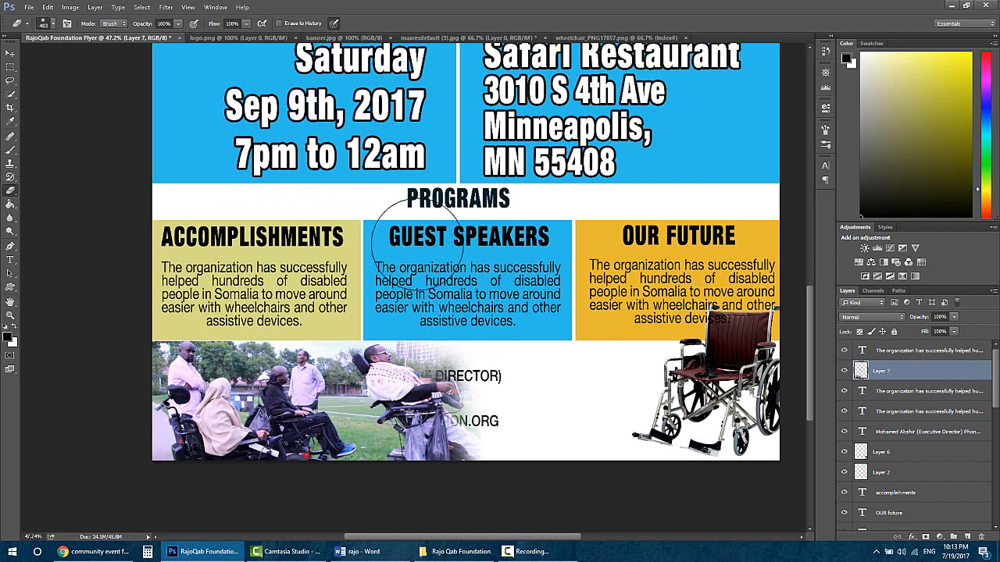
# - Move the executive director's contact text layer rightward into the gap between the group photo and the wheelchair
pyautogui.click(10, 53)
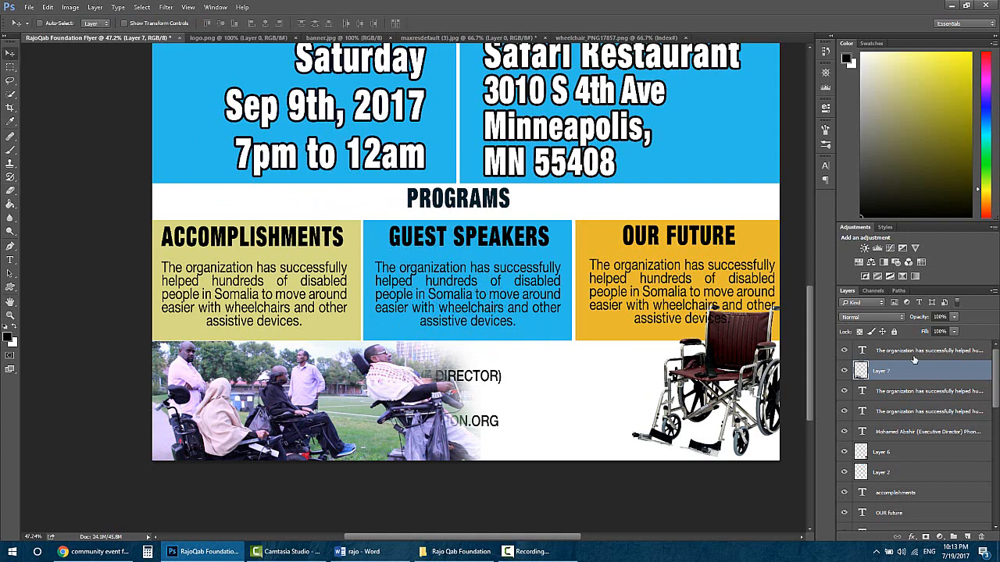
pyautogui.click(913, 354)
pyautogui.click(902, 434)
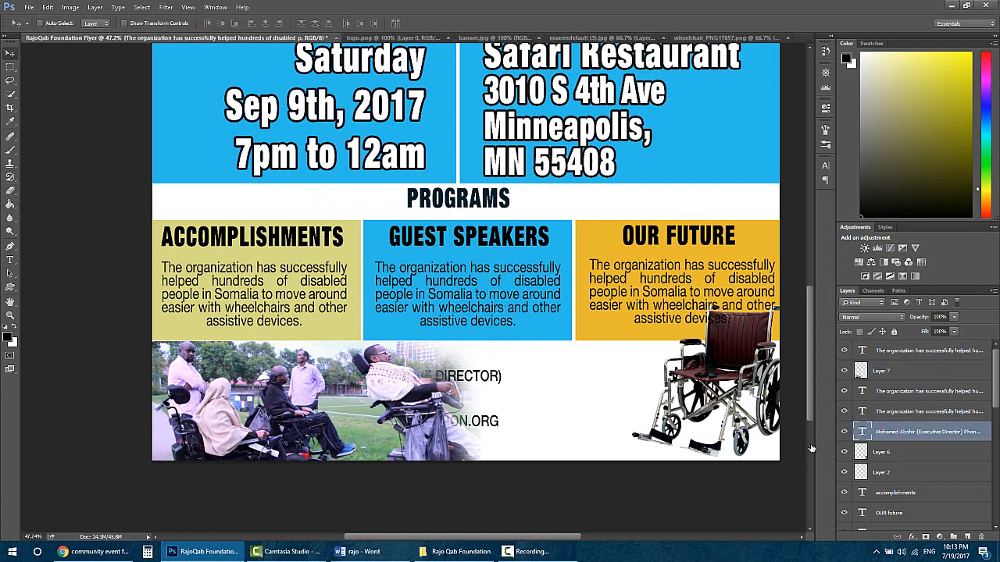
pyautogui.moveTo(576, 401); pyautogui.dragTo(735, 409)
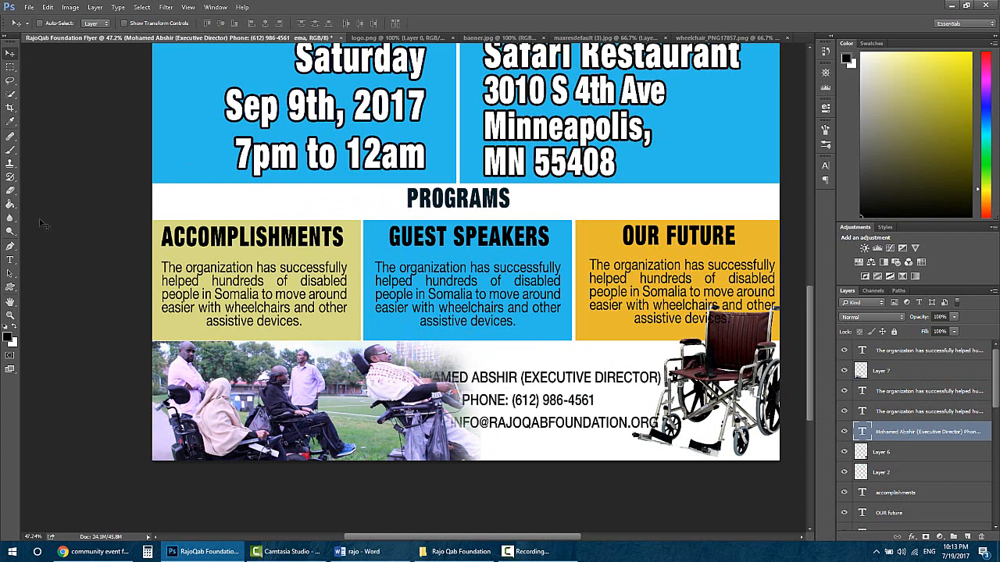
# - Set all of the contact text to 9 pt and turn off its All Caps formatting
pyautogui.click(10, 260)
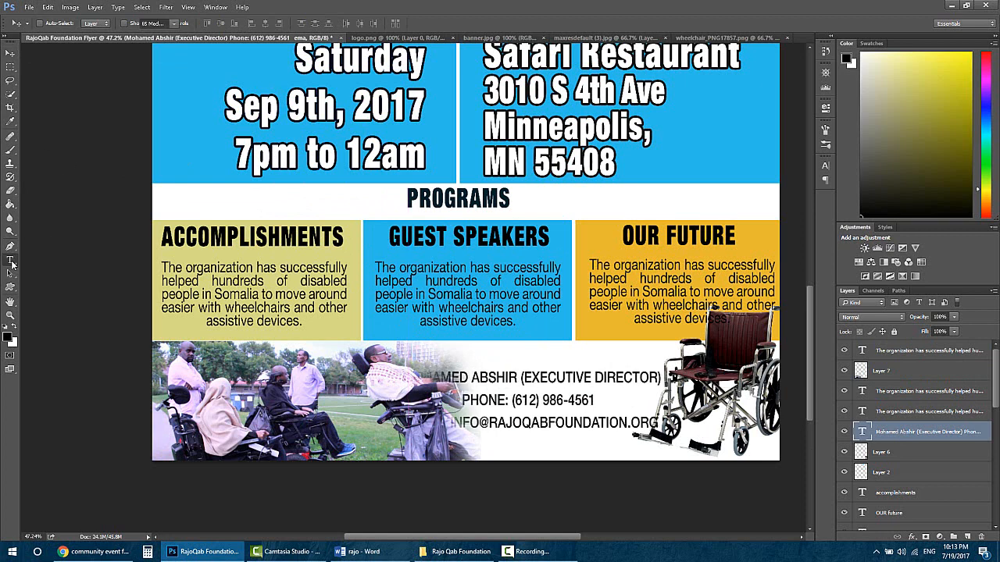
pyautogui.click(564, 399)
pyautogui.hotkey('ctrl', 'a')
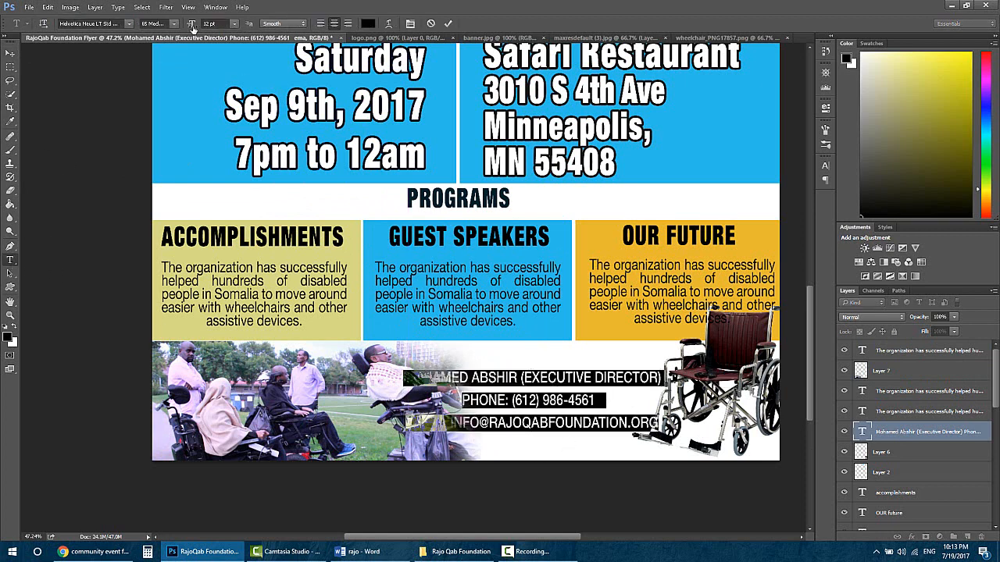
pyautogui.moveTo(196, 28); pyautogui.dragTo(194, 27)
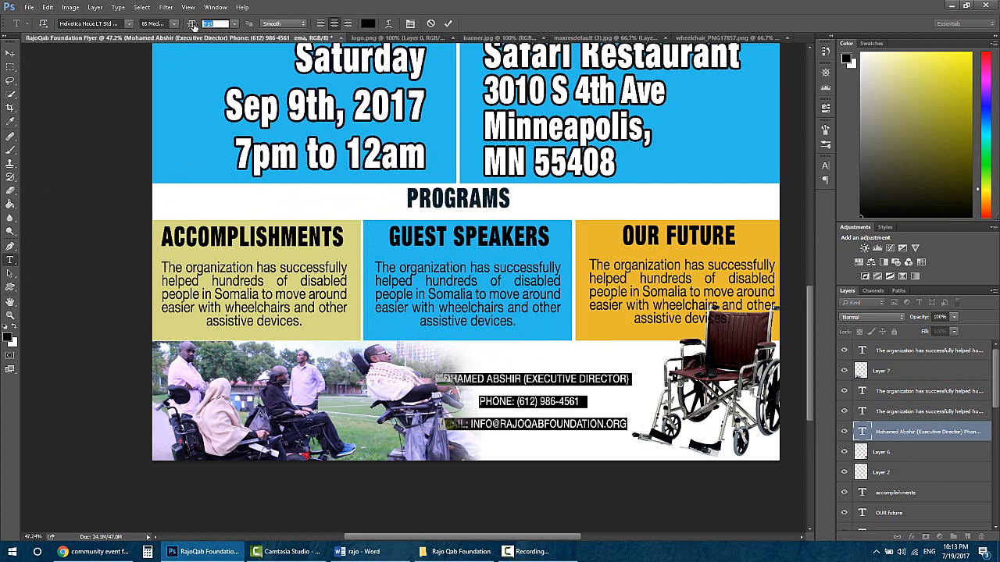
pyautogui.click(825, 166)
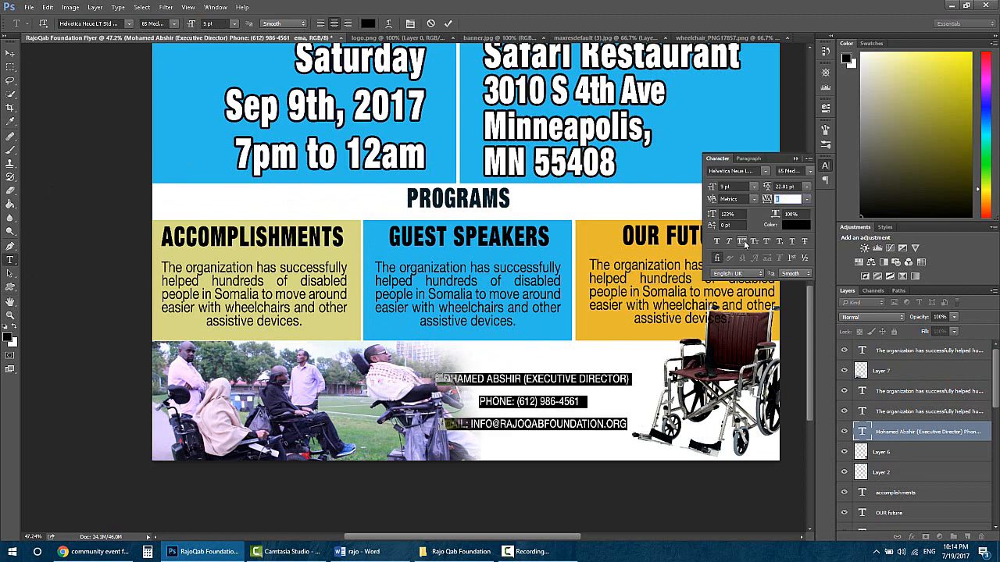
pyautogui.click(742, 242)
pyautogui.click(531, 461)
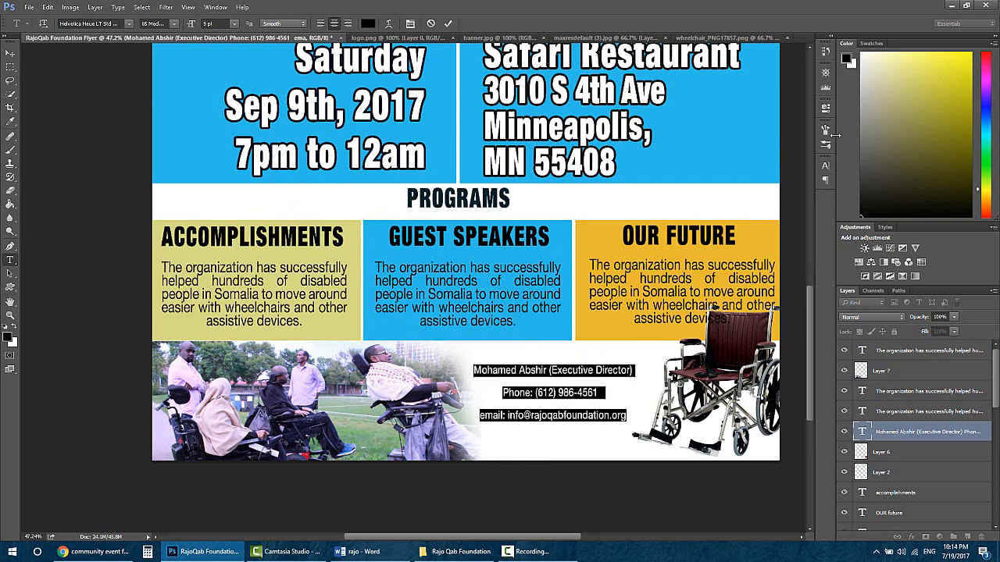
# - Tighten the contact text's leading, shift the block slightly down and right in the white gap, and commit it
pyautogui.click(824, 166)
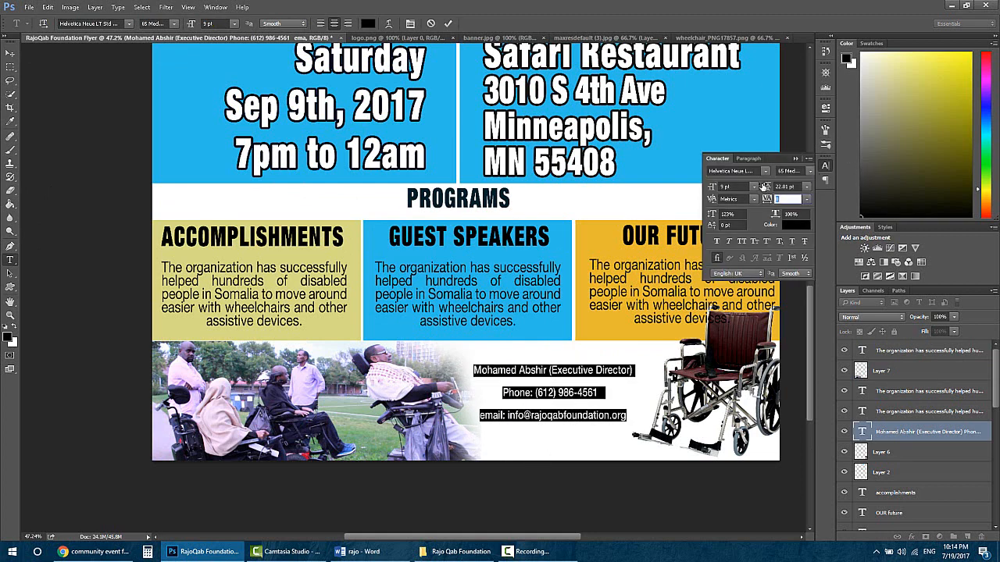
pyautogui.moveTo(763, 187); pyautogui.dragTo(757, 187)
pyautogui.click(602, 472)
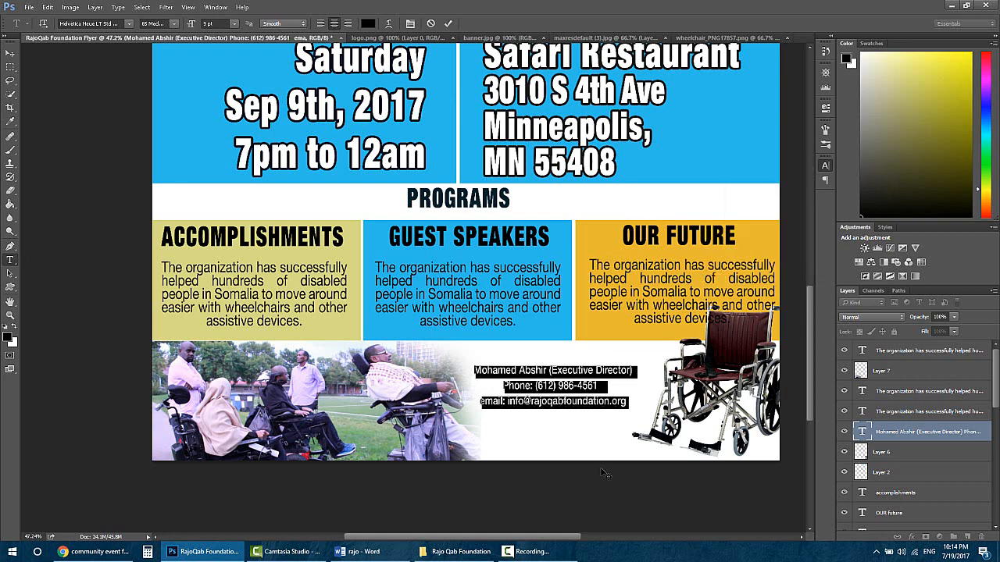
pyautogui.moveTo(603, 472); pyautogui.dragTo(608, 484)
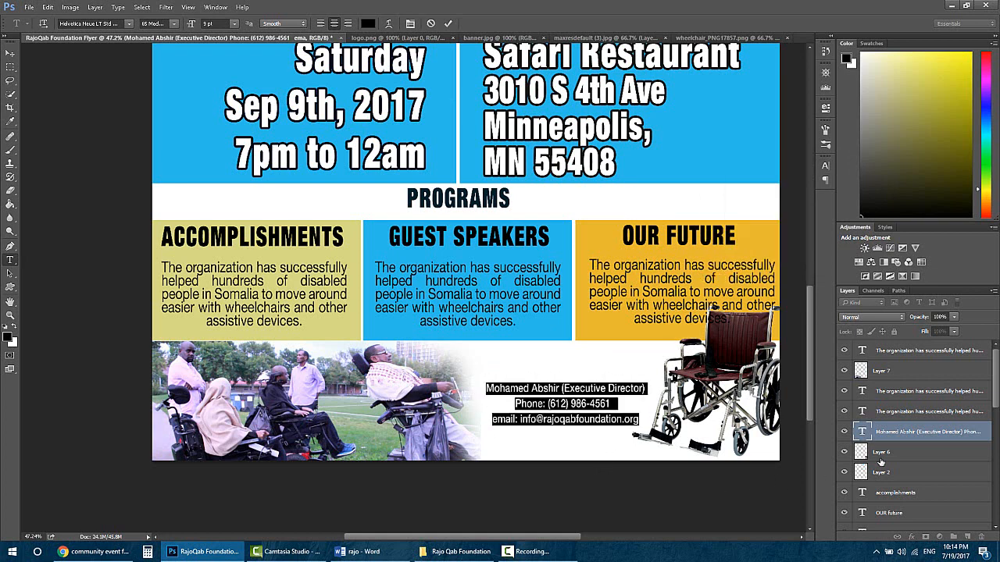
pyautogui.click(915, 432)
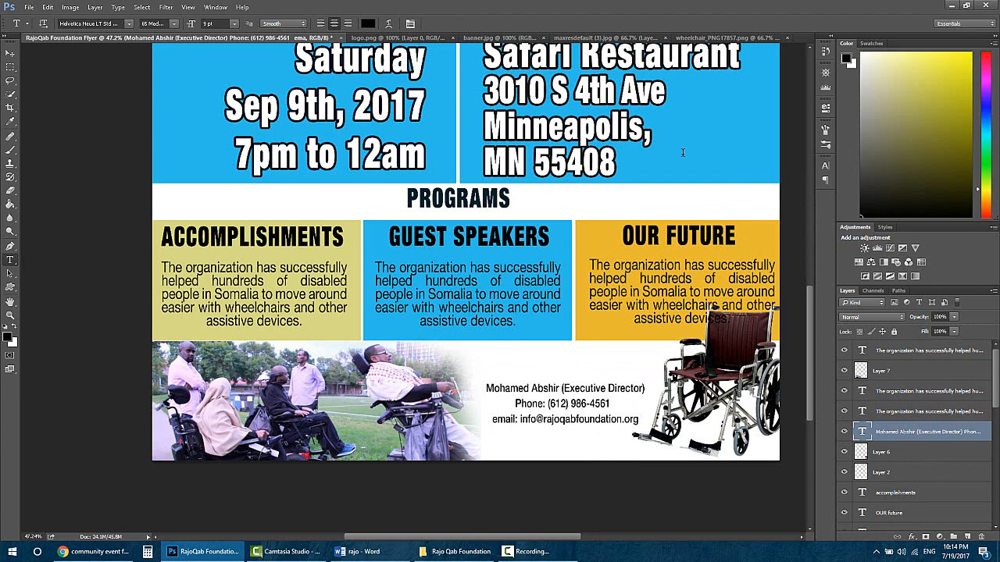
pyautogui.scroll(1, 383, 186)
pyautogui.scroll(1, 382, 186)
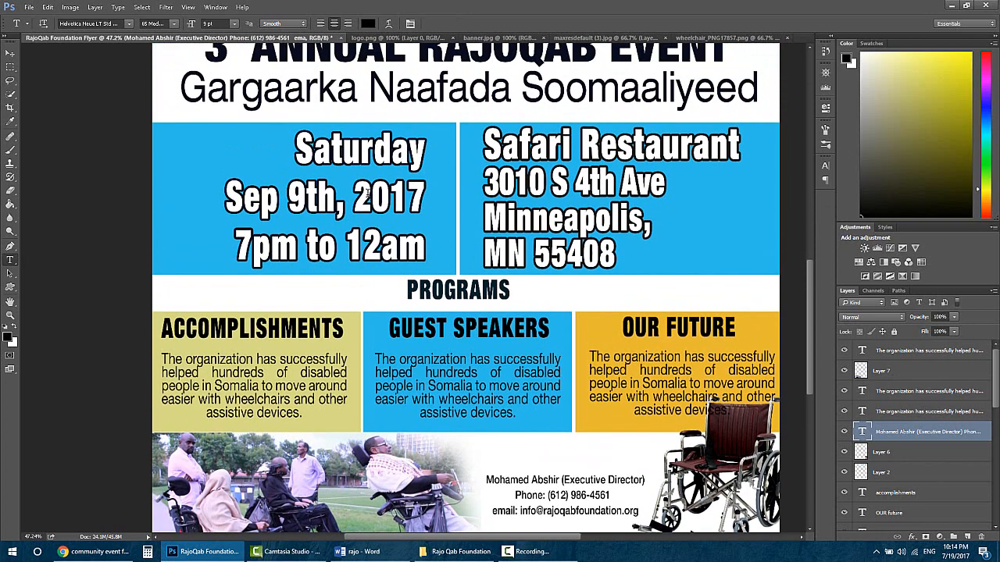
# - Zoom the flyer out to 31.66% and review the layout from the header photo down to the contact details
pyautogui.scroll(-2, 374, 182)
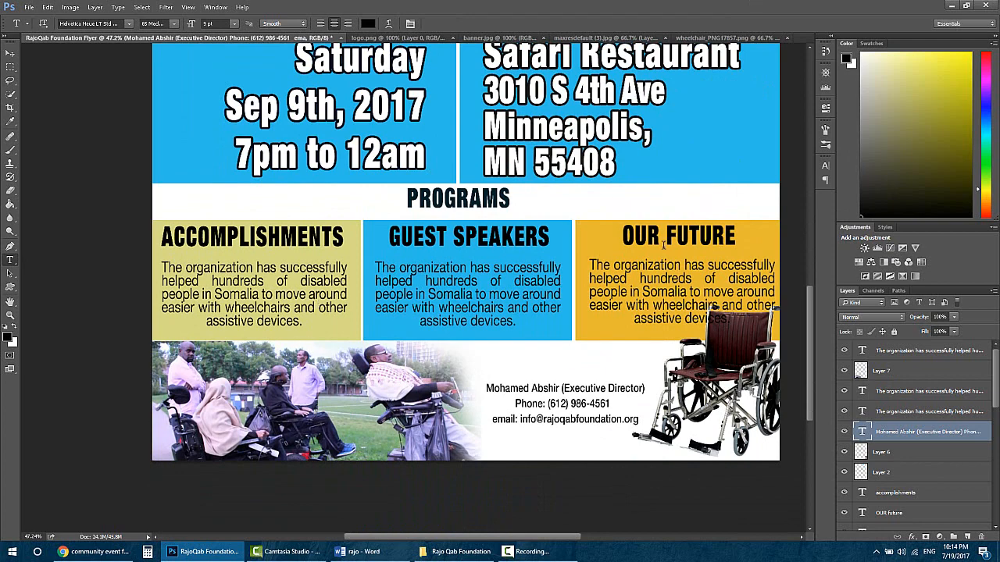
pyautogui.scroll(5, 663, 245)
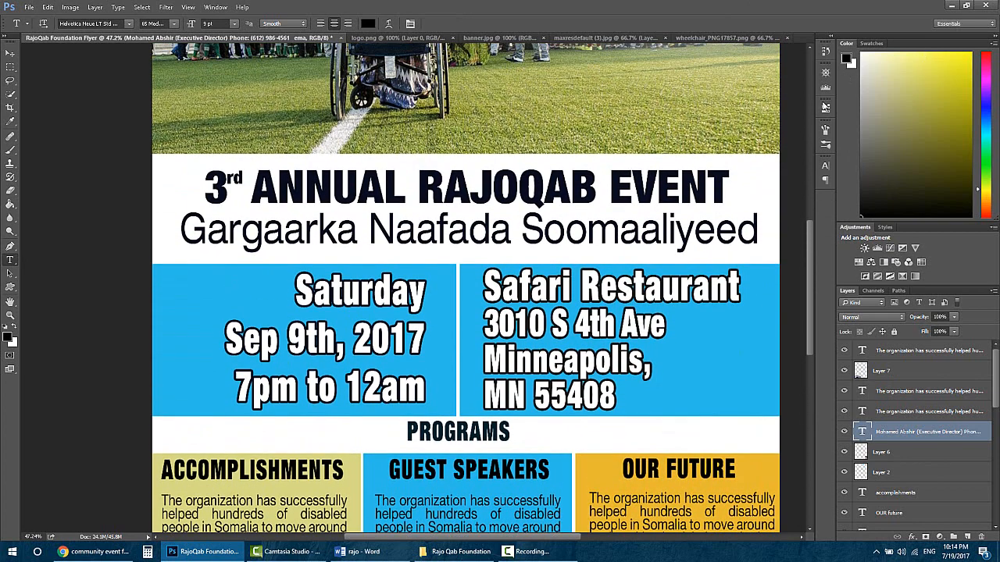
pyautogui.click(826, 72)
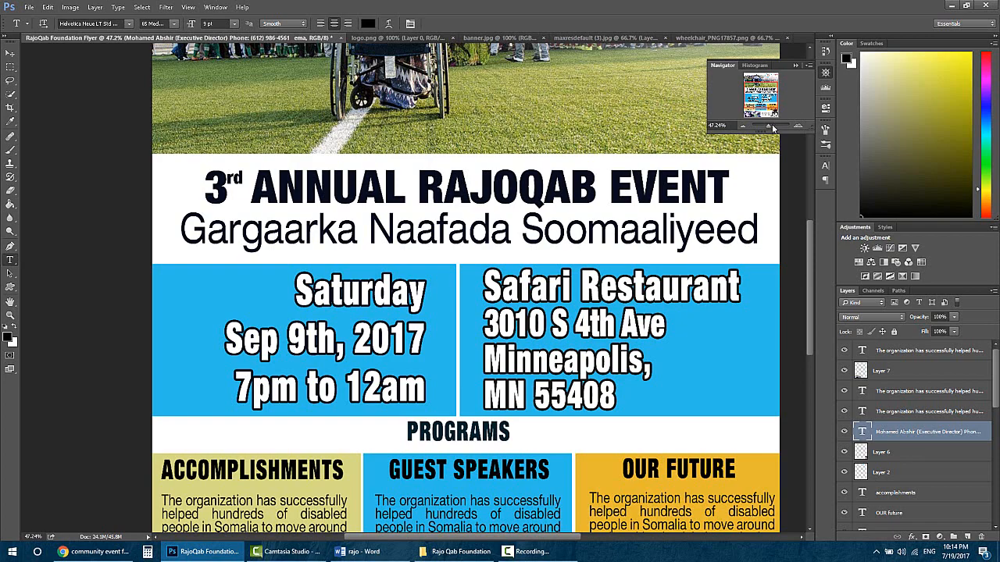
pyautogui.moveTo(770, 128); pyautogui.dragTo(768, 129)
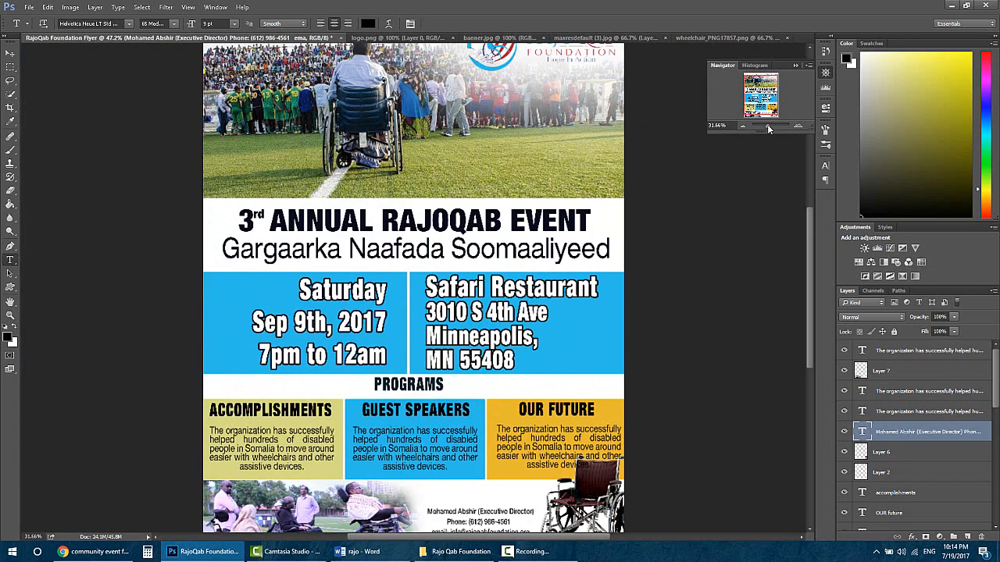
pyautogui.scroll(-3, 681, 117)
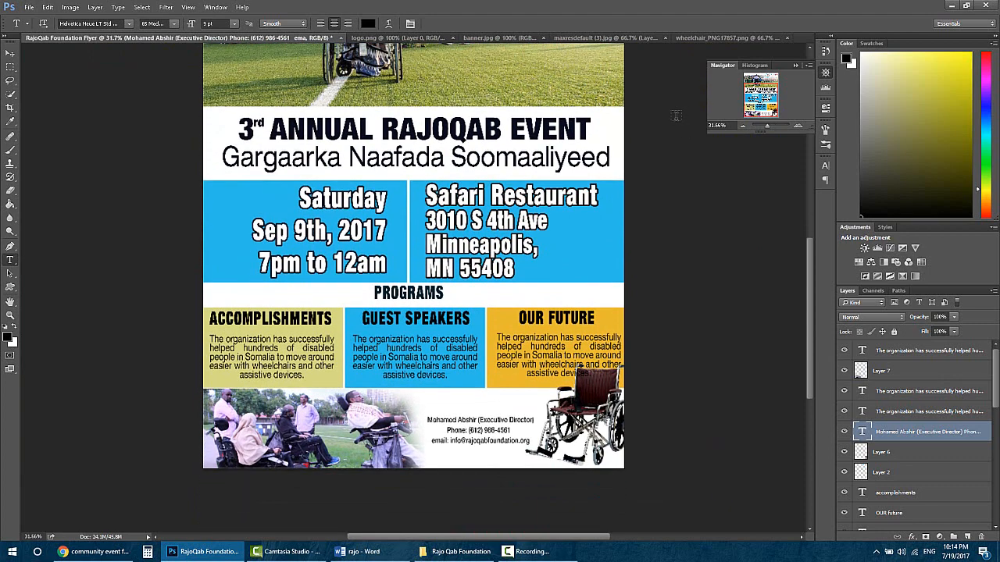
pyautogui.scroll(2, 320, 295)
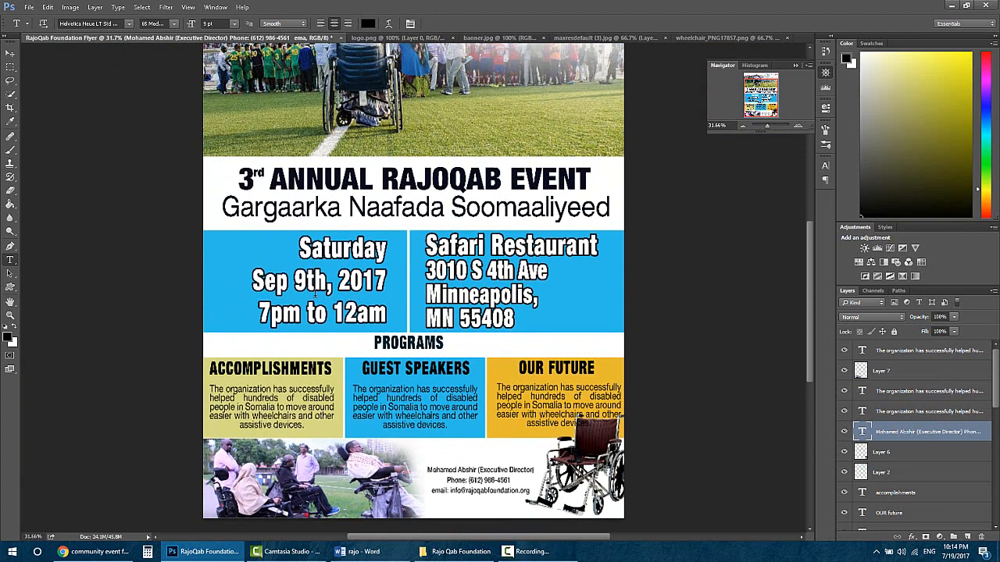
pyautogui.scroll(2, 388, 323)
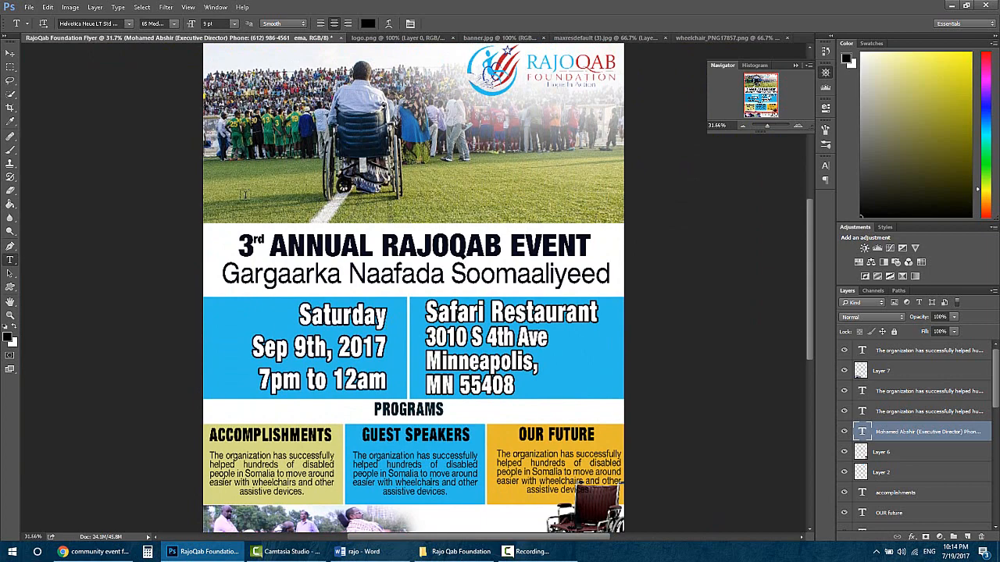
# - Try to save the flyer as a Photoshop PDF
pyautogui.click(29, 7)
pyautogui.click(55, 122)
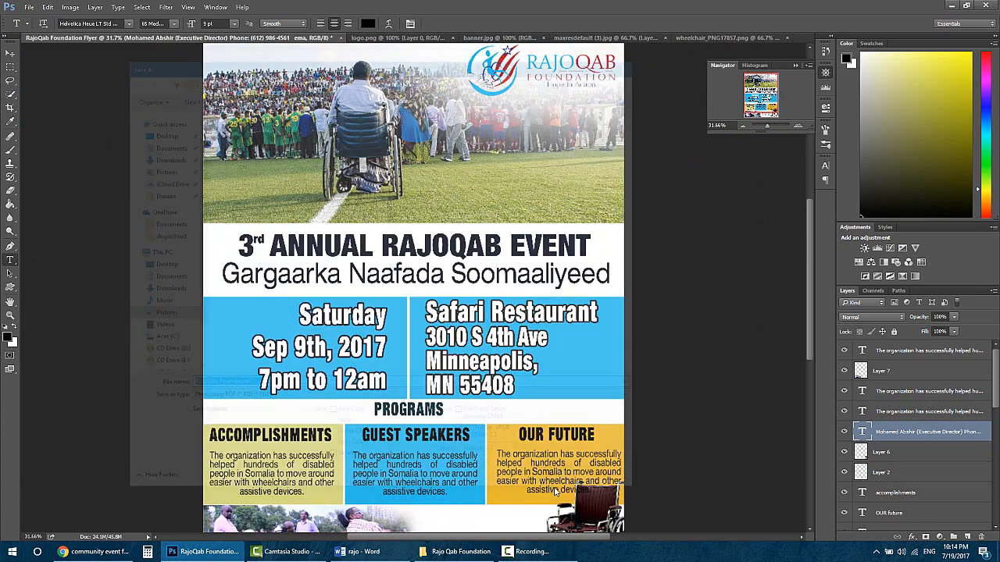
pyautogui.click(558, 482)
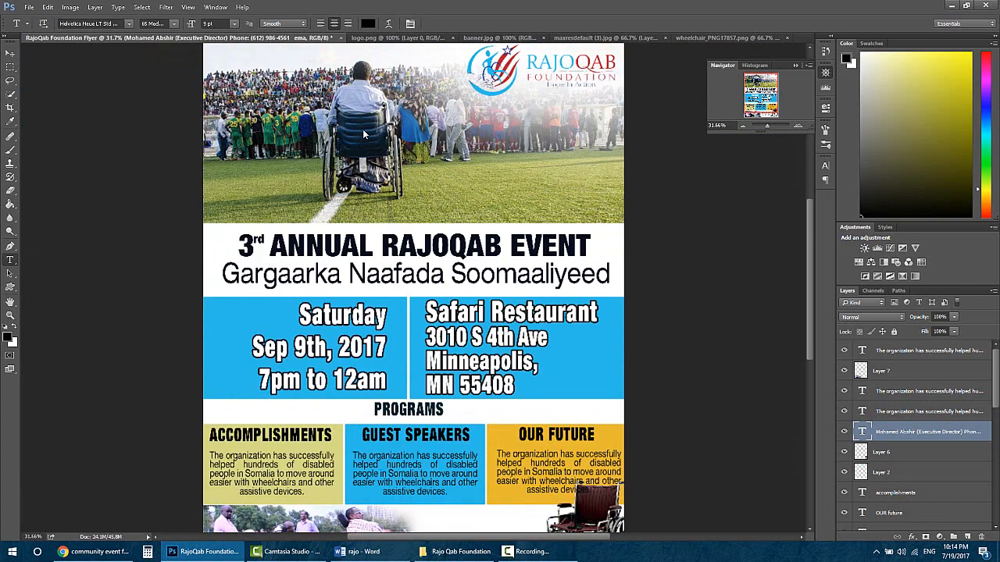
pyautogui.click(553, 355)
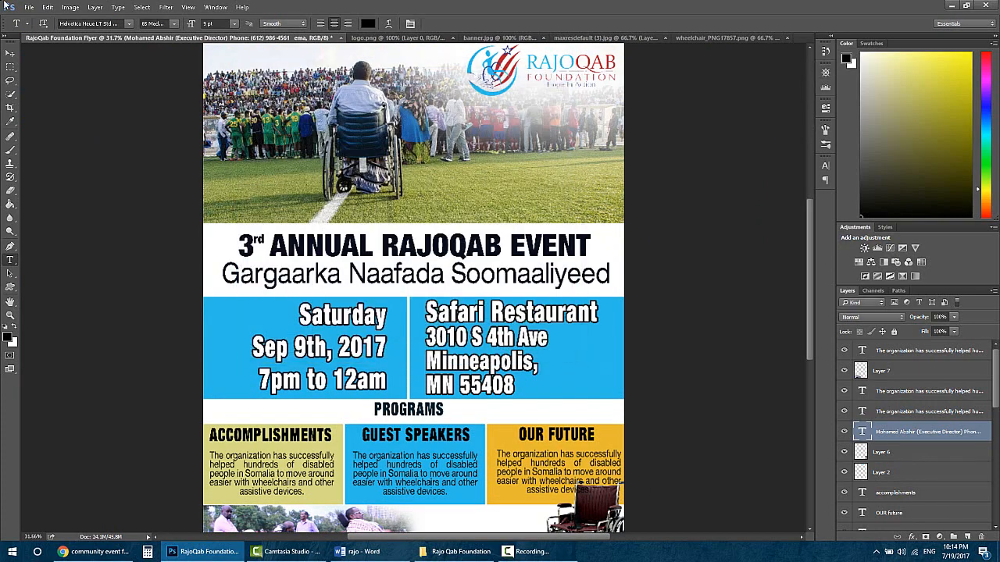
# - Save the flyer in Photoshop PSD format as RajoQab Foundation Flyer in the Rajo Qab Foundation folder, keeping its layers
pyautogui.click(29, 7)
pyautogui.click(49, 129)
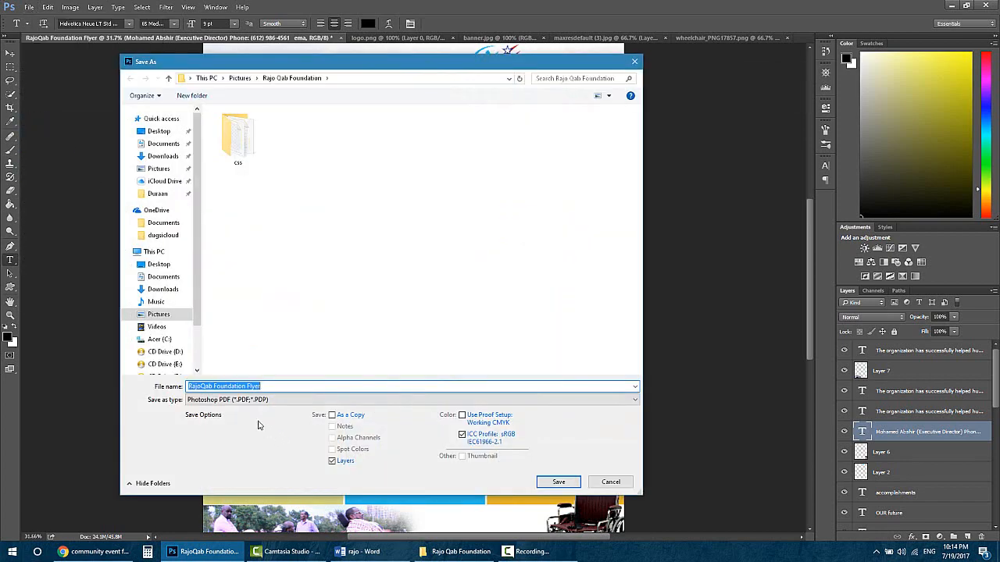
pyautogui.click(264, 402)
pyautogui.press('Up')
pyautogui.press('Up')
pyautogui.press('Up')
pyautogui.press('Up')
pyautogui.press('Up')
pyautogui.press('Up')
pyautogui.press('Up')
pyautogui.press('Up')
pyautogui.press('Up')
pyautogui.press('Up')
pyautogui.press('Up')
pyautogui.press('Up')
pyautogui.press('Up')
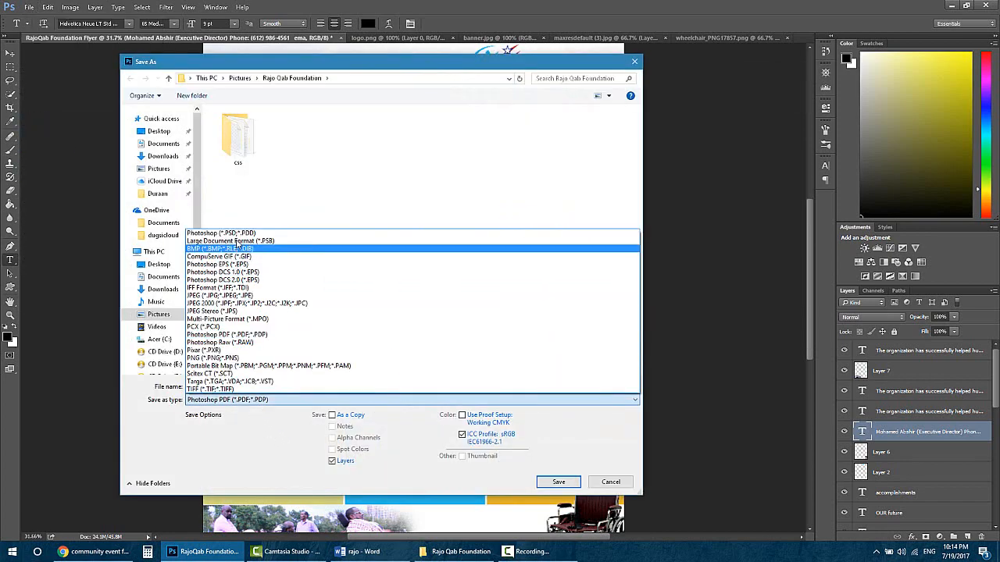
pyautogui.press('Return')
pyautogui.click(558, 481)
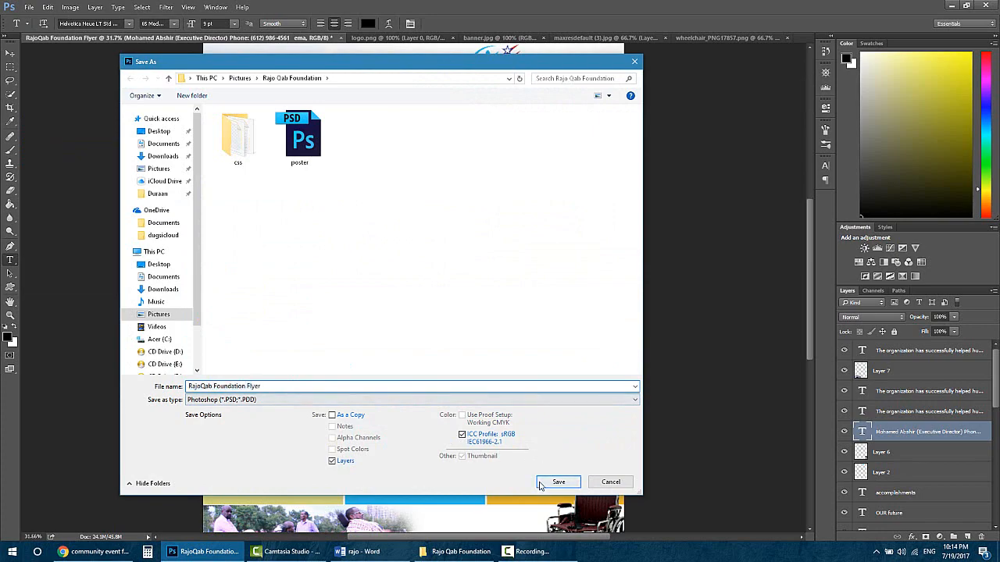
pyautogui.click(537, 138)
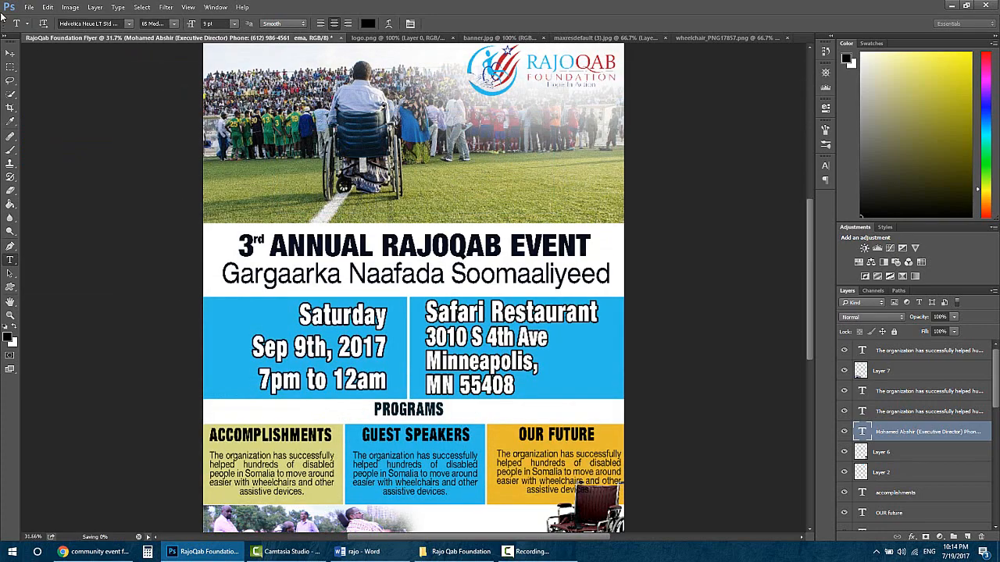
# - Save a JPEG version of the flyer in the Rajo Qab Foundation folder and accept the export options
pyautogui.click(28, 7)
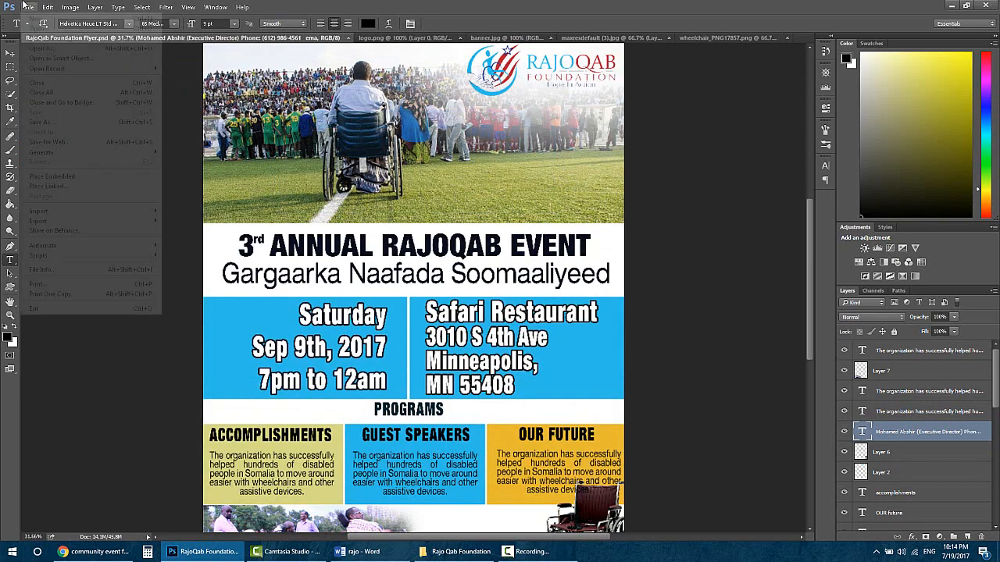
pyautogui.click(55, 123)
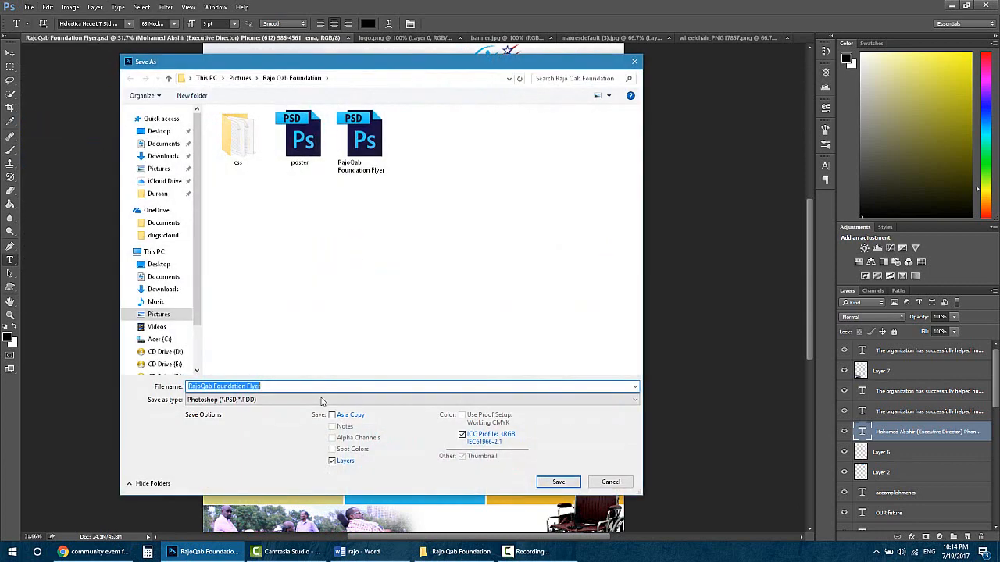
pyautogui.click(322, 400)
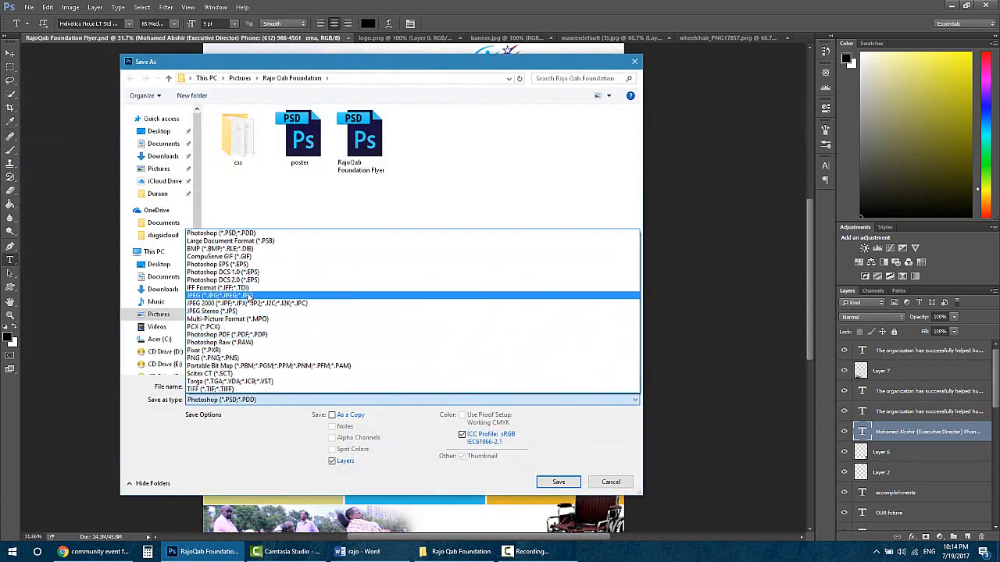
pyautogui.click(227, 295)
pyautogui.click(558, 483)
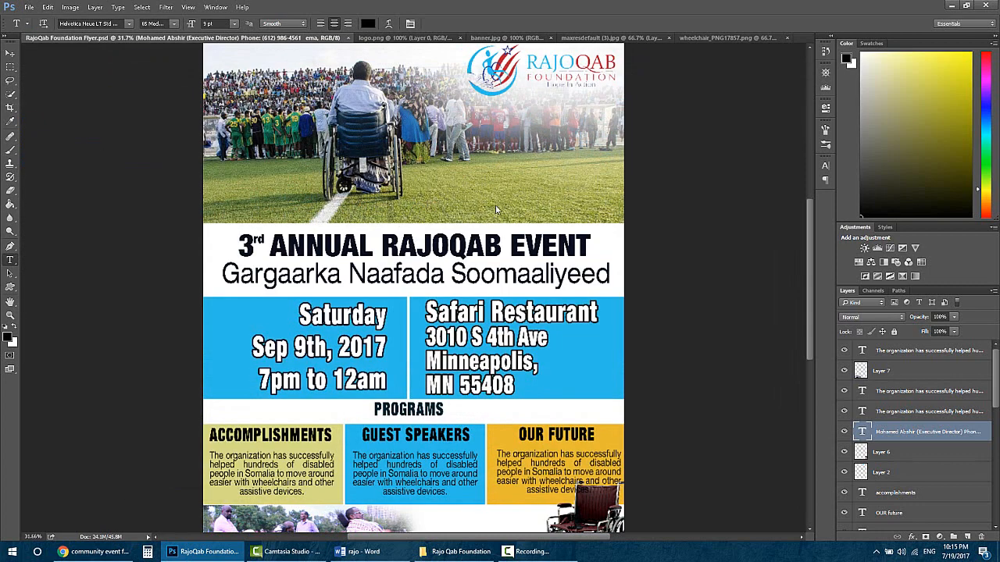
pyautogui.click(478, 119)
# - Examine the finished flyer from the logo and header photo through the event details and program boxes to the contact strip
pyautogui.scroll(-5, 178, 393)
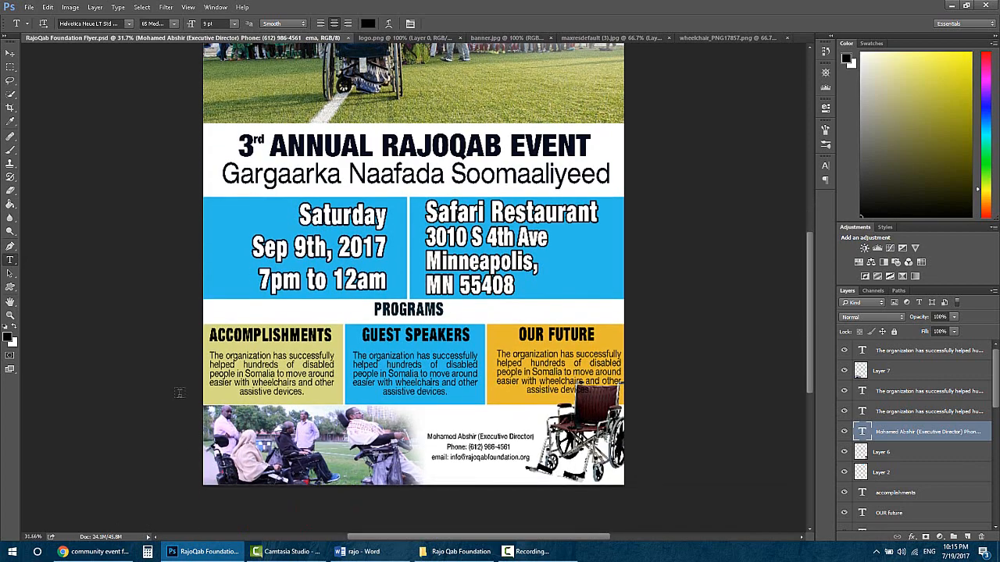
pyautogui.scroll(8, 179, 393)
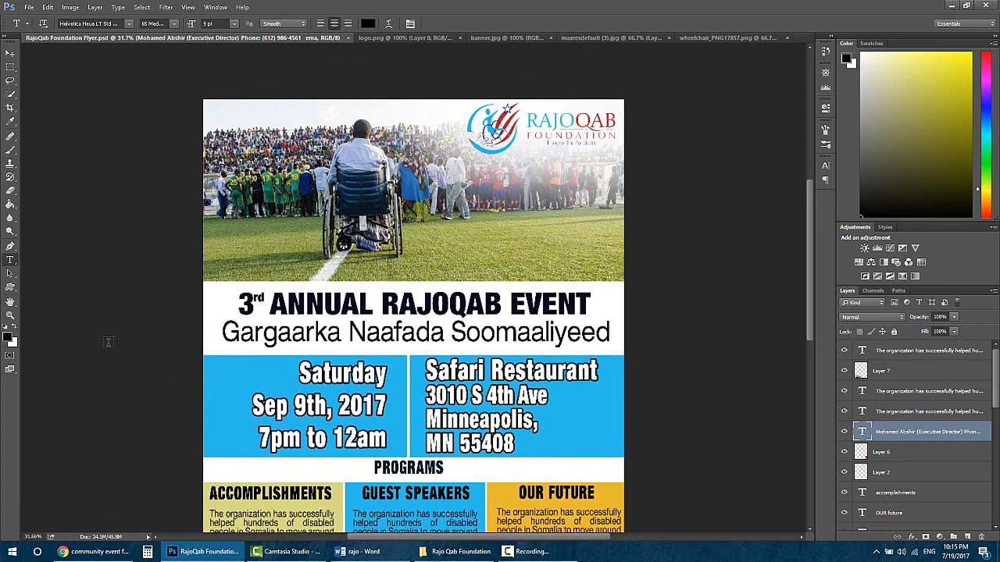
pyautogui.scroll(-7, 108, 347)
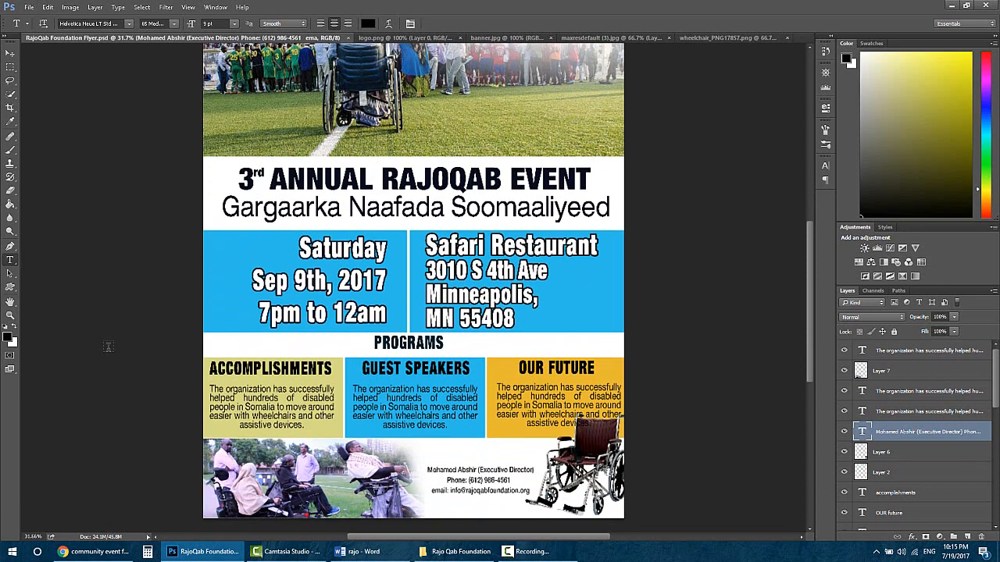
pyautogui.scroll(5, 109, 347)
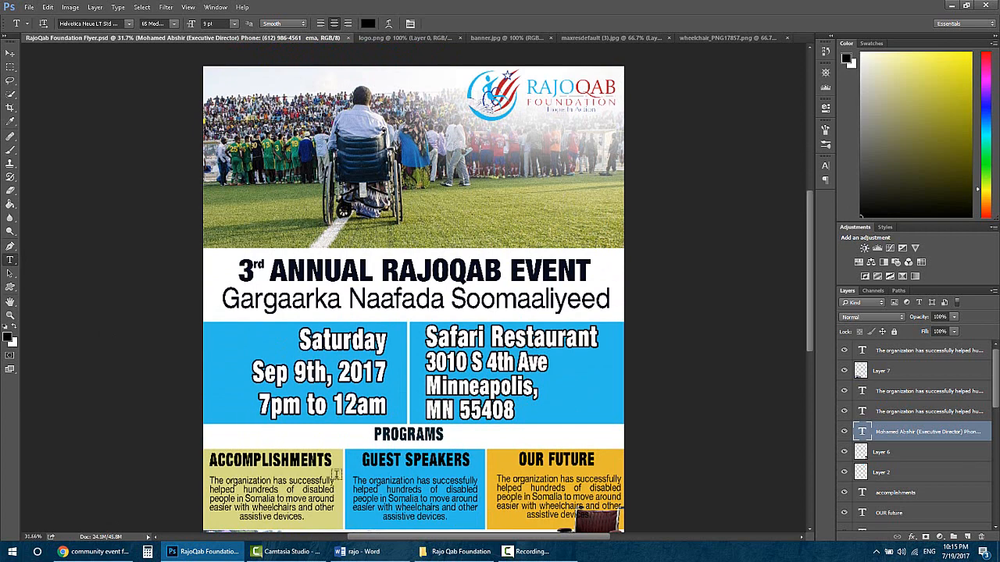
pyautogui.scroll(-2, 359, 461)
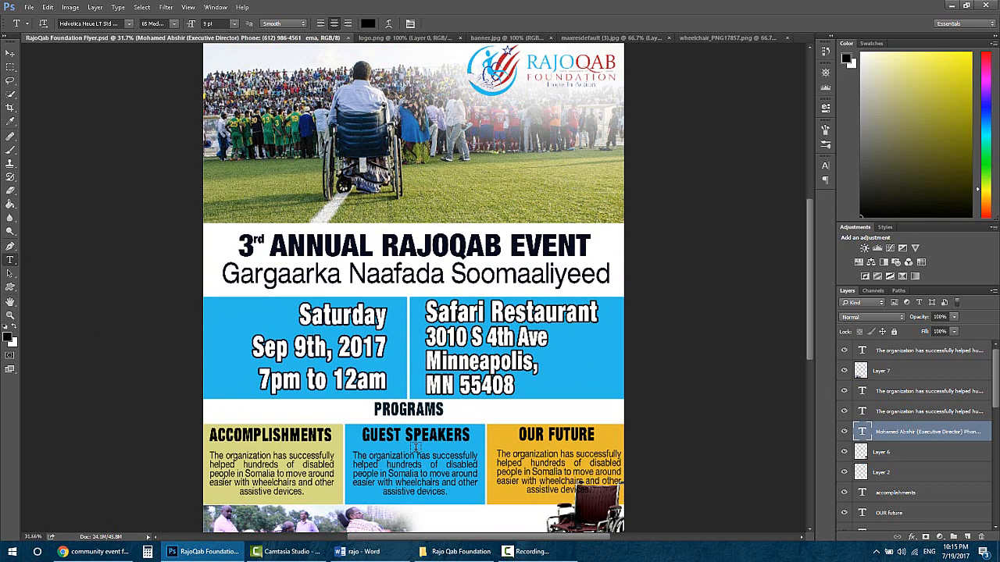
pyautogui.scroll(-4, 520, 395)
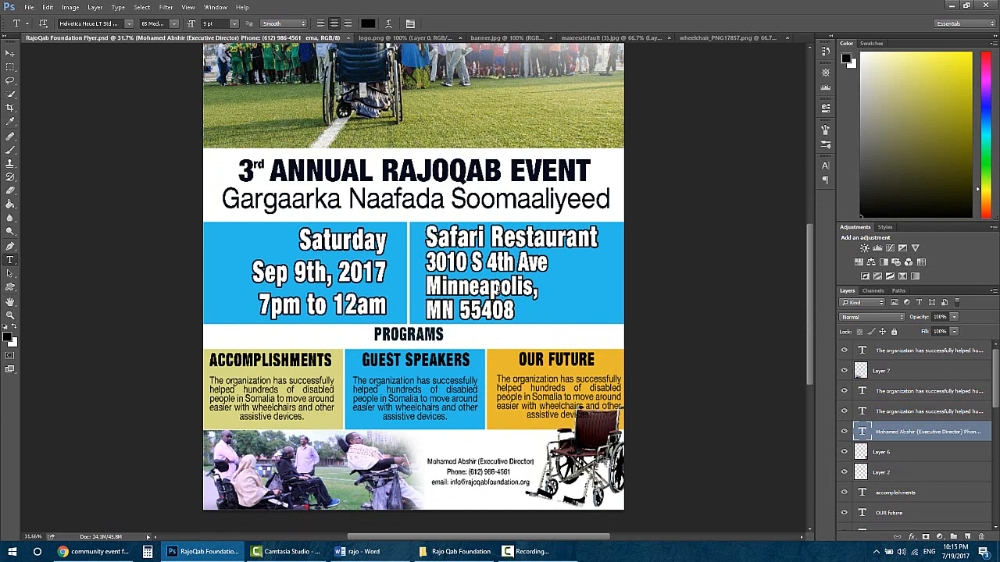
pyautogui.scroll(6, 497, 289)
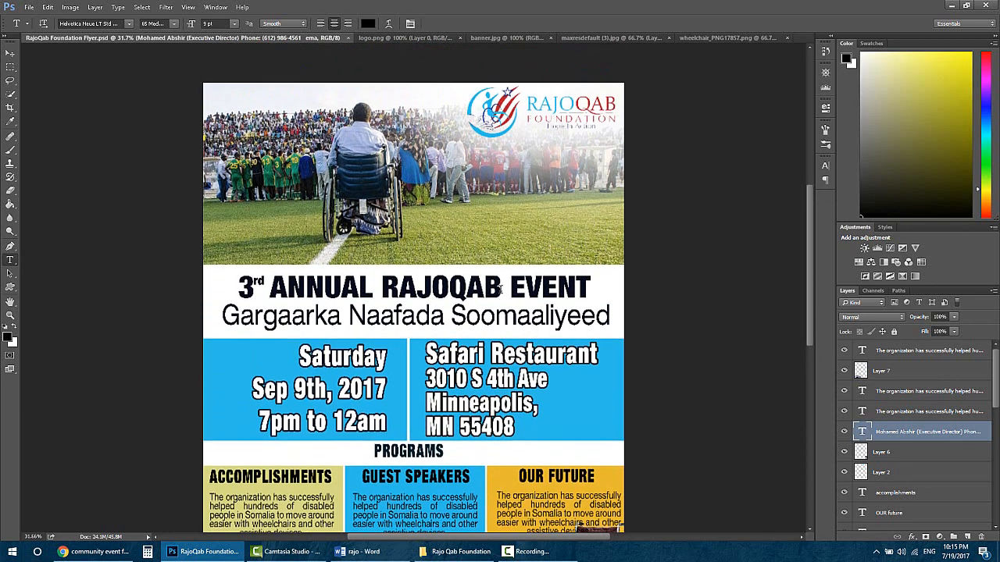
pyautogui.scroll(1, 500, 290)
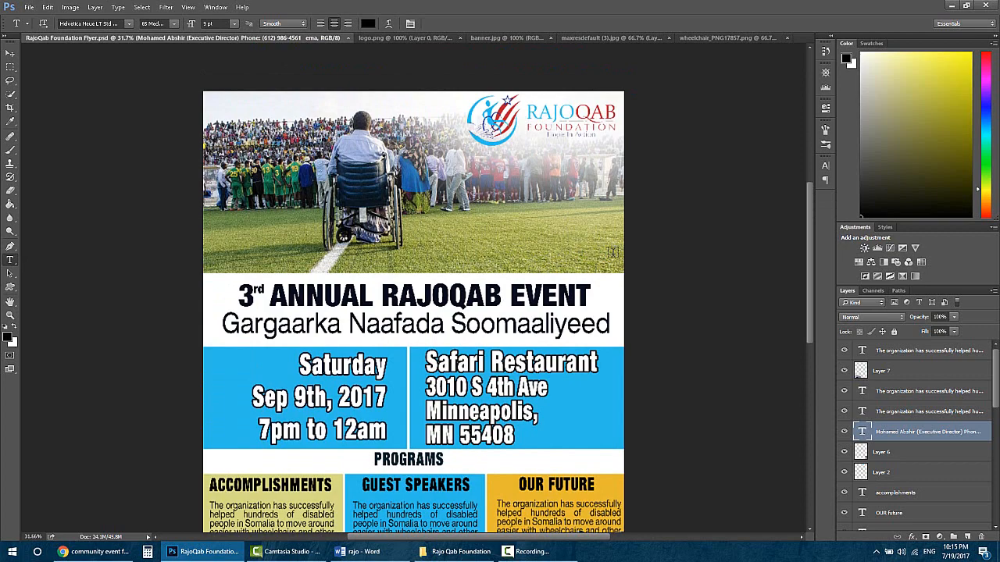
pyautogui.scroll(-6, 546, 254)
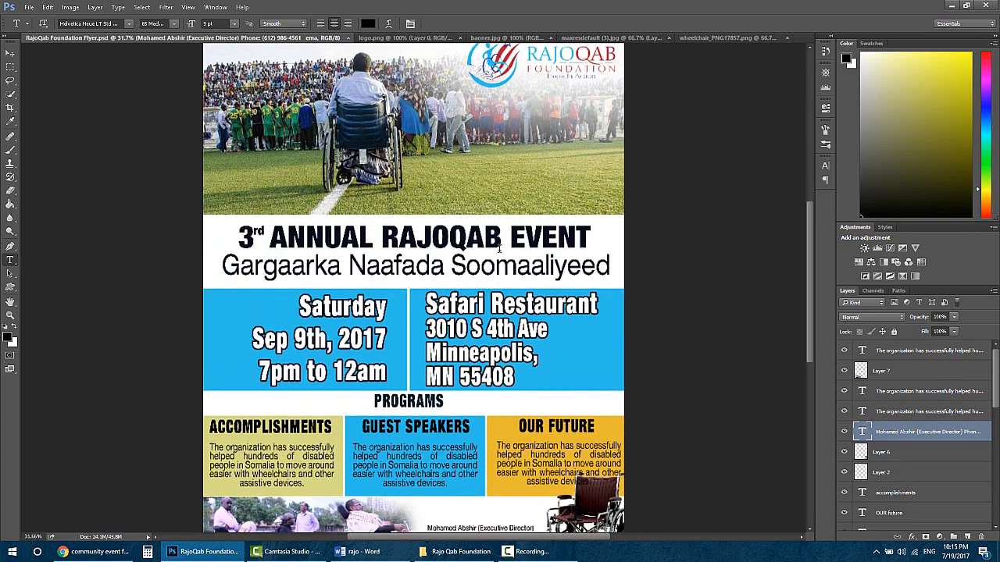
pyautogui.scroll(-3, 497, 250)
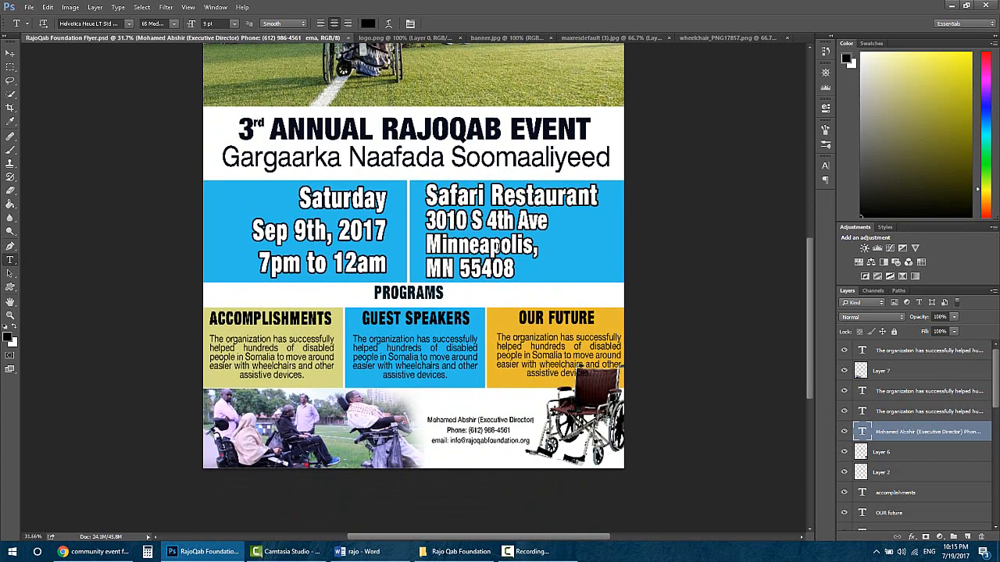